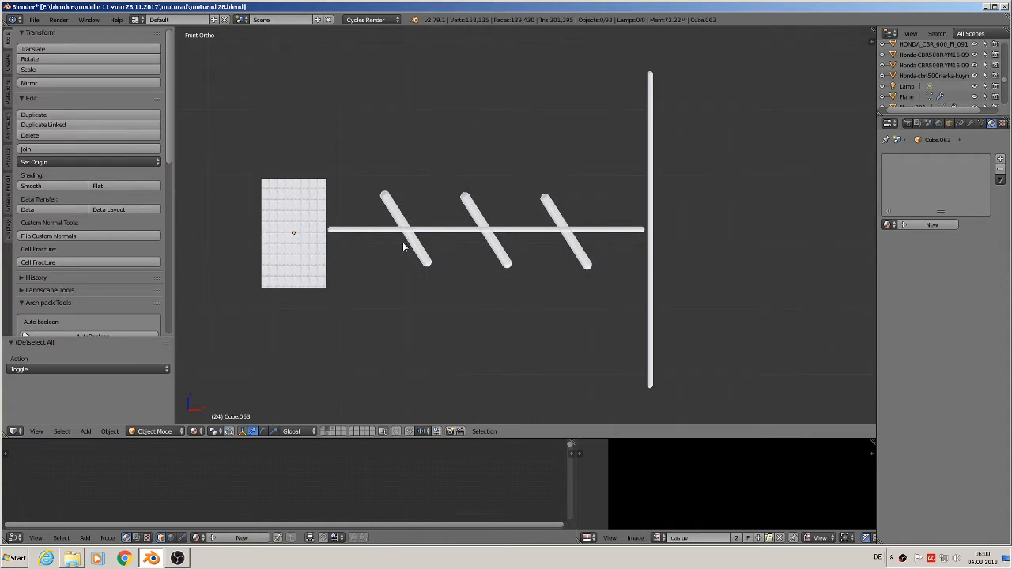
Examine the mesh of the grid block and crossing rods from an angle and from the front in Edit Mode
scroll(402, 241, up, 3)
right_click(412, 192)
middle_drag(406, 242, 379, 167)
scroll(379, 167, up, 4)
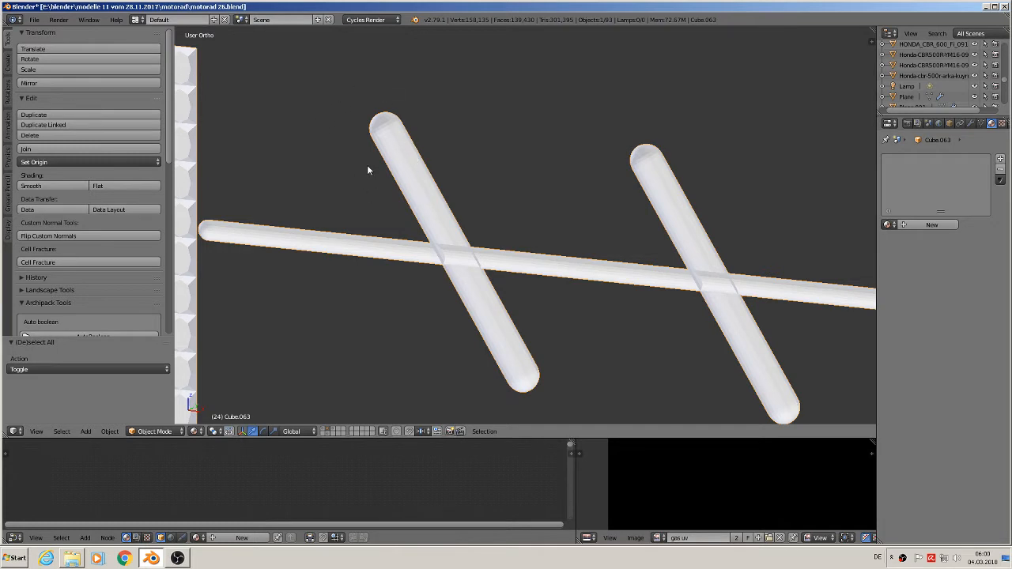
key(Tab)
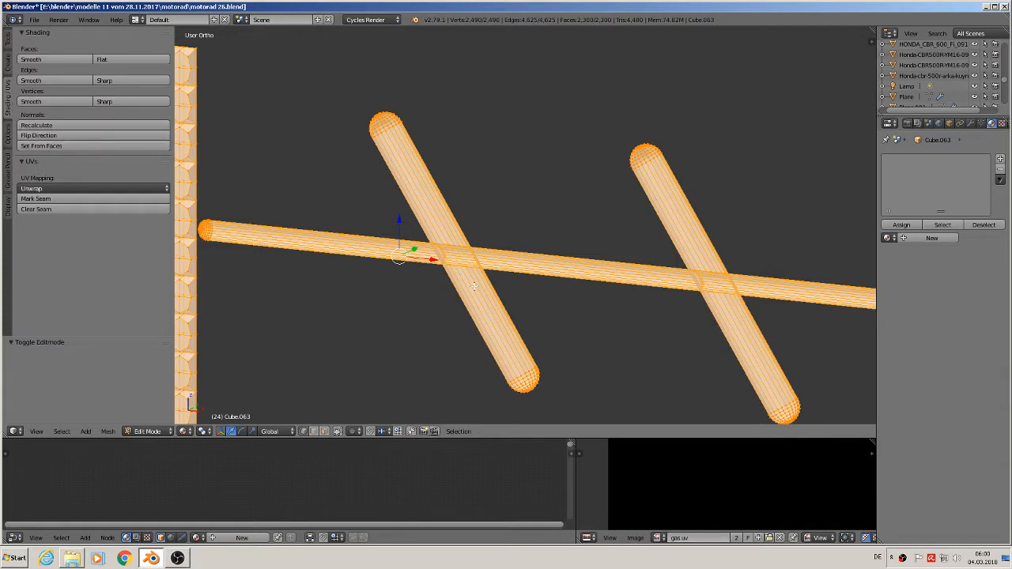
scroll(471, 267, down, 3)
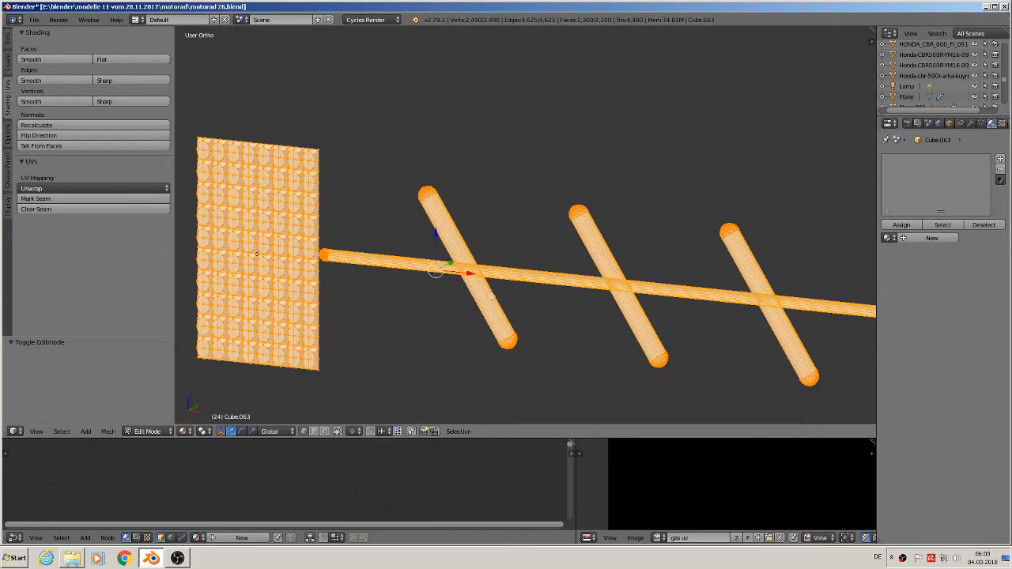
key(a)
key(KP_1)
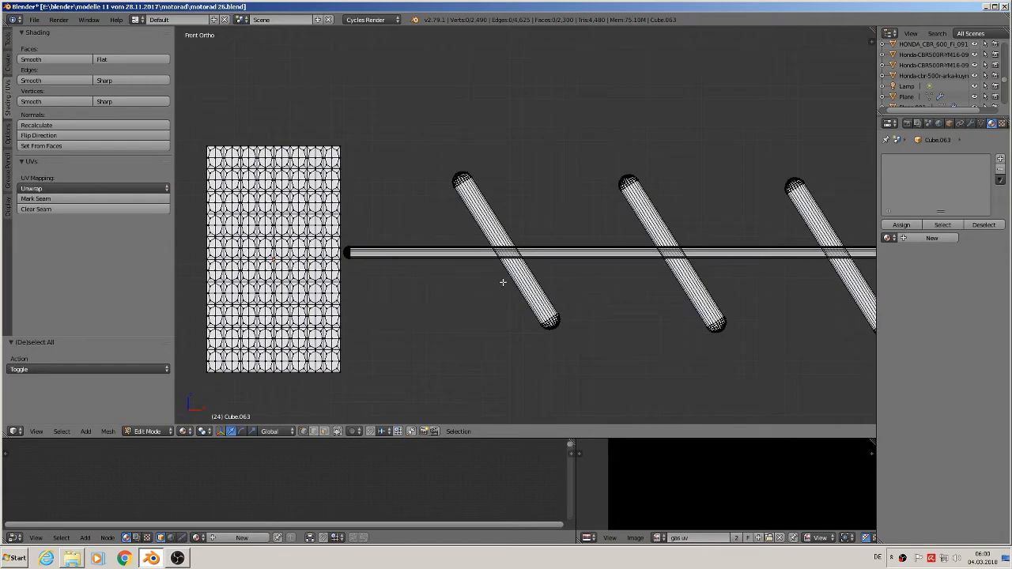
scroll(503, 282, down, 2)
key(Tab)
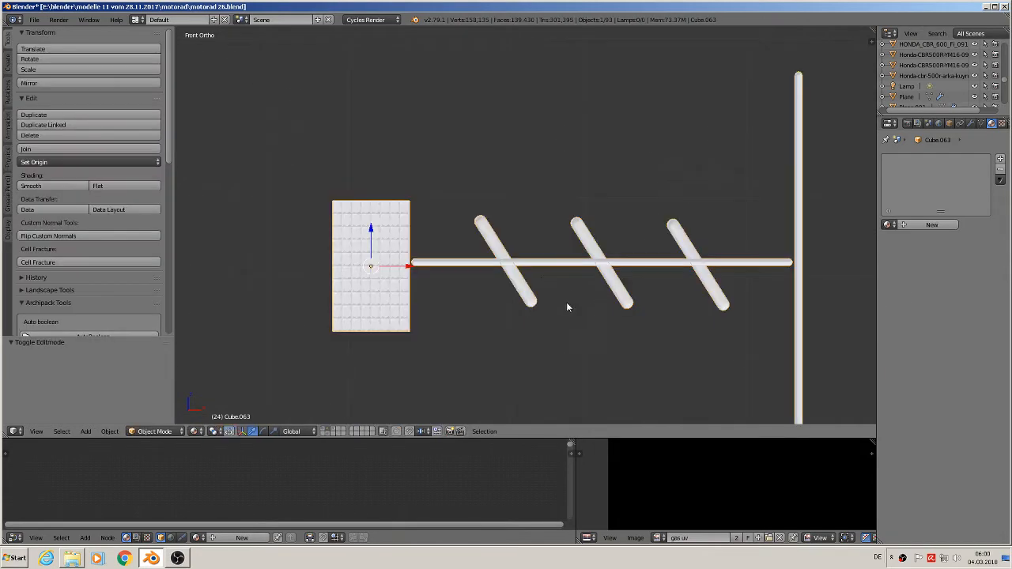
shift+middle_drag(566, 302, 435, 291)
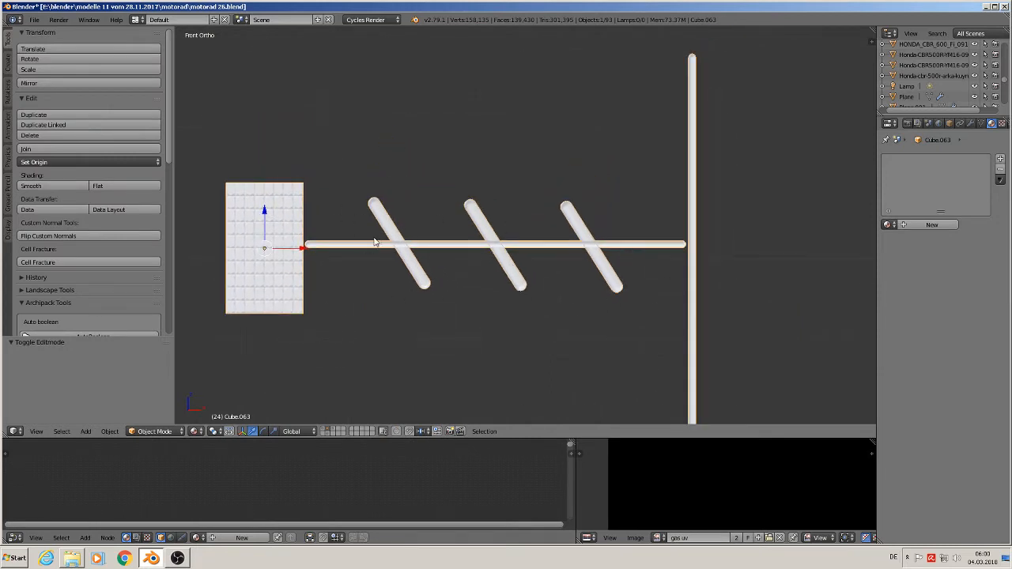
key(a)
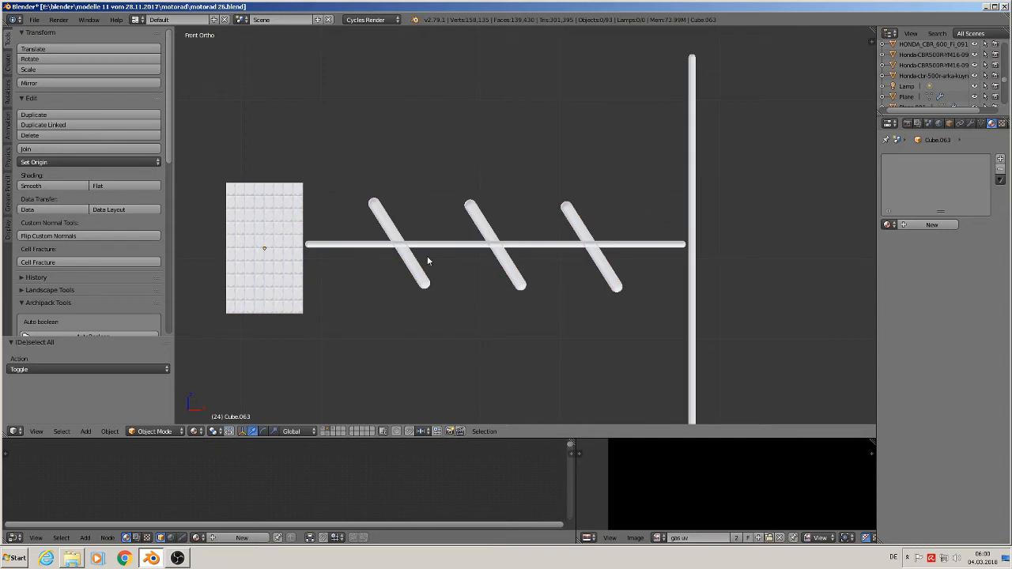
Set the viewport shading to Solid and start the Screencast Keys display
click(195, 433)
click(222, 394)
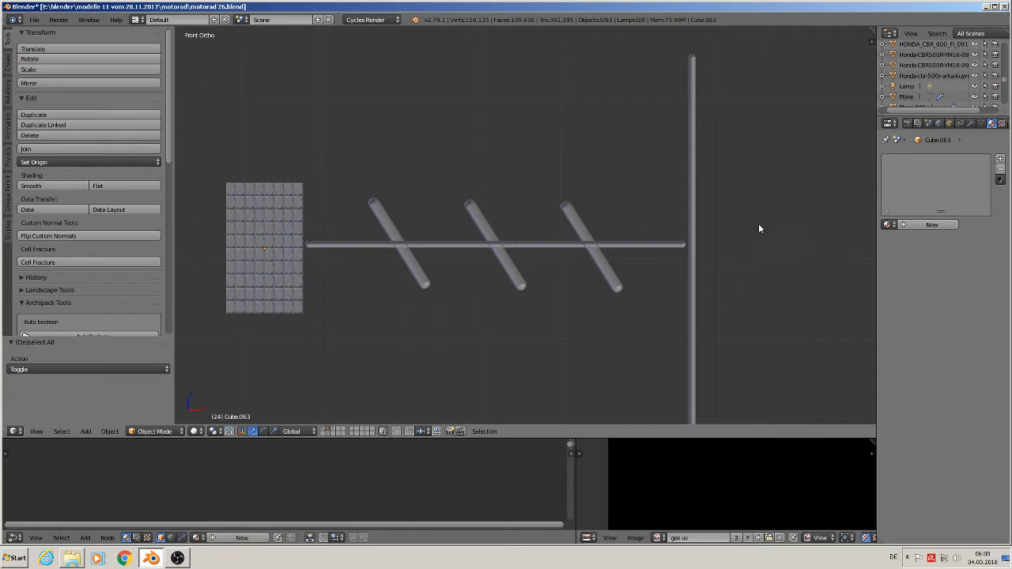
key(n)
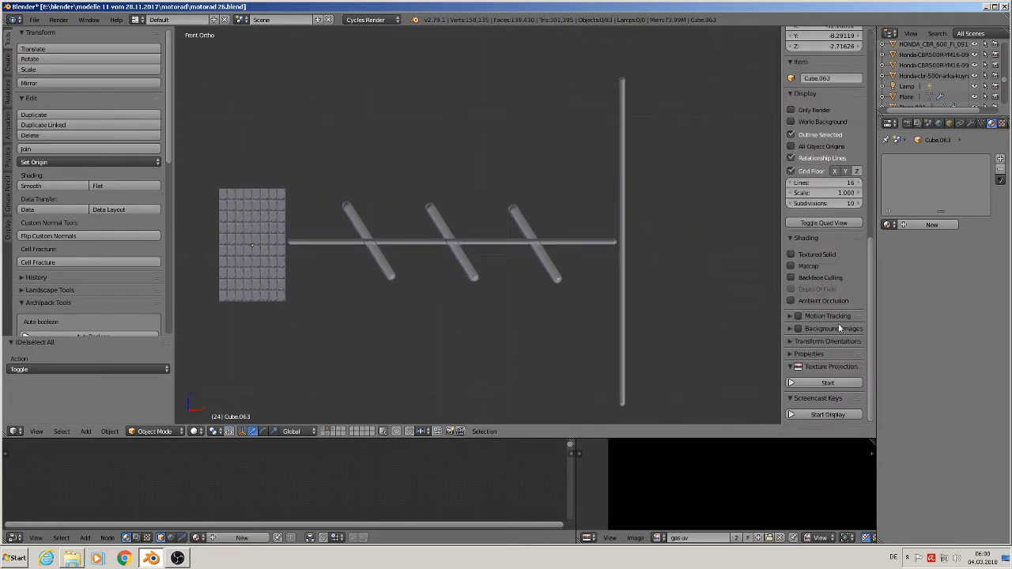
click(822, 415)
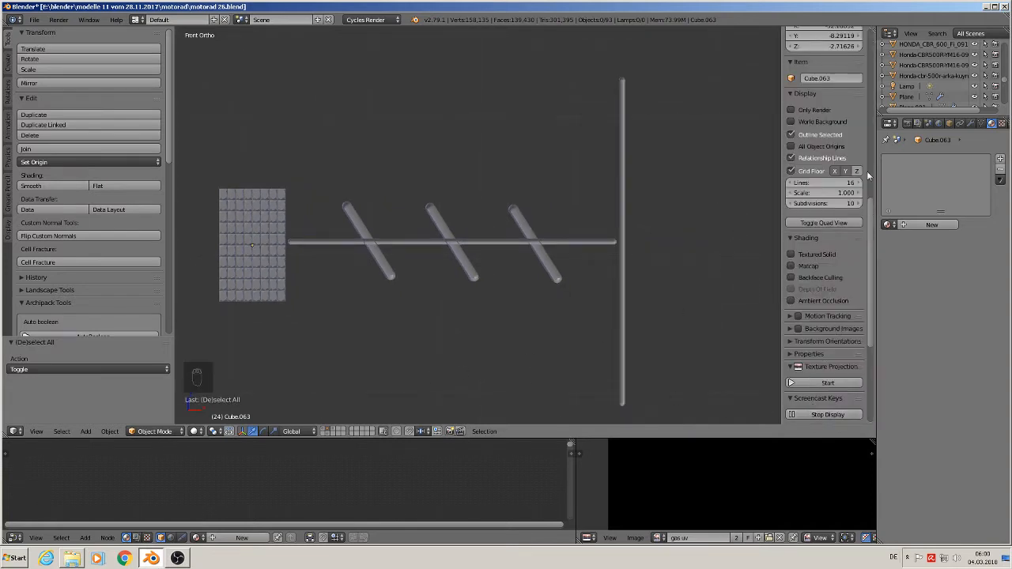
Enable Matcap shading in the viewport with the multicoloured blue, pink and cyan normal-map sphere
click(792, 265)
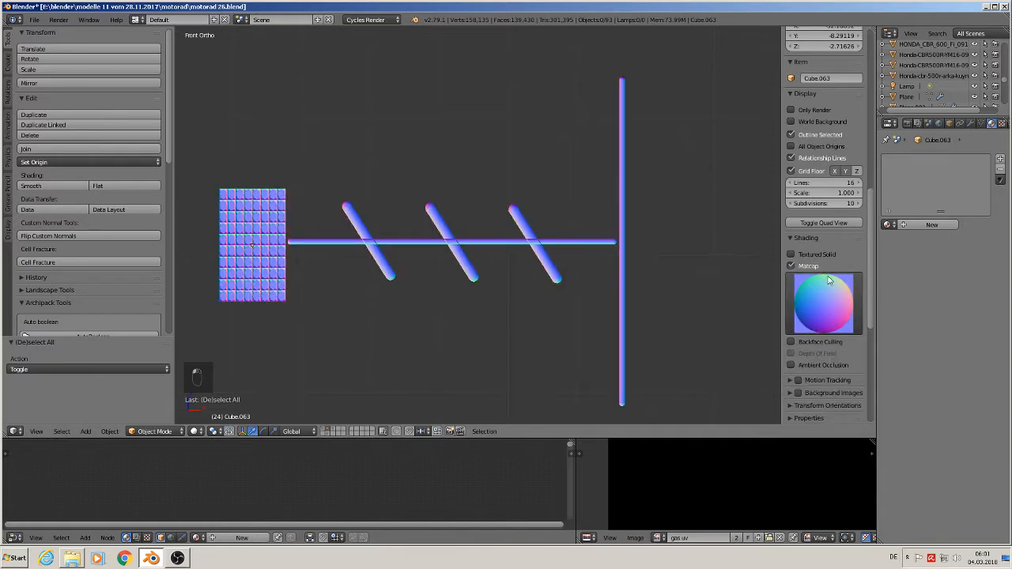
click(834, 310)
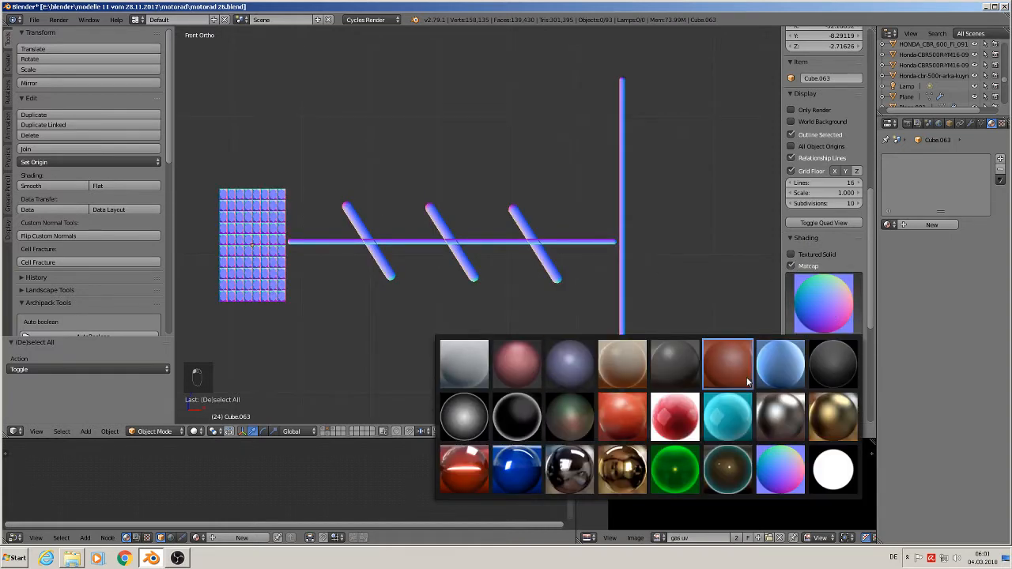
click(785, 472)
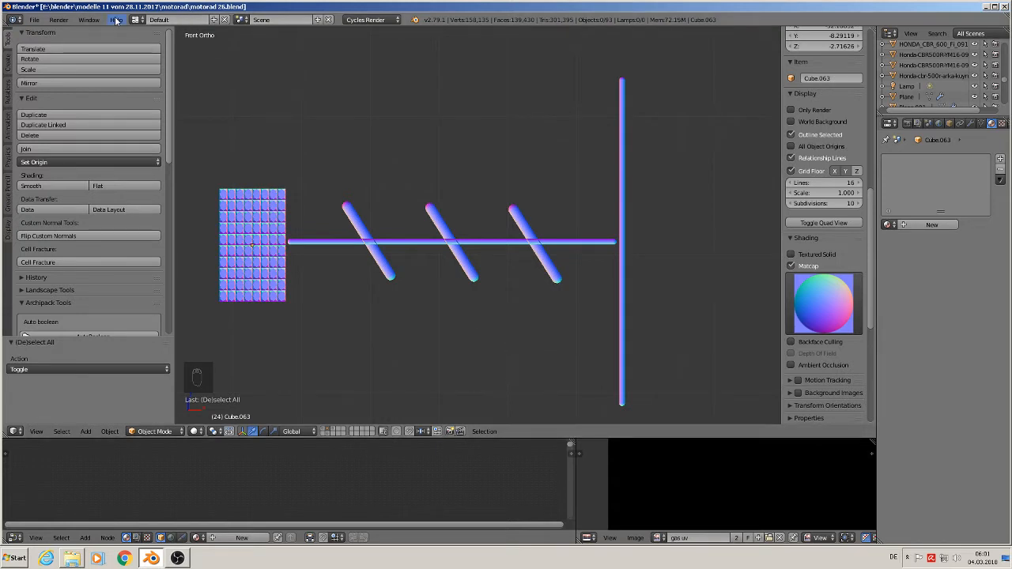
Make an OpenGL render image of the front view with the grid block and rods
click(58, 20)
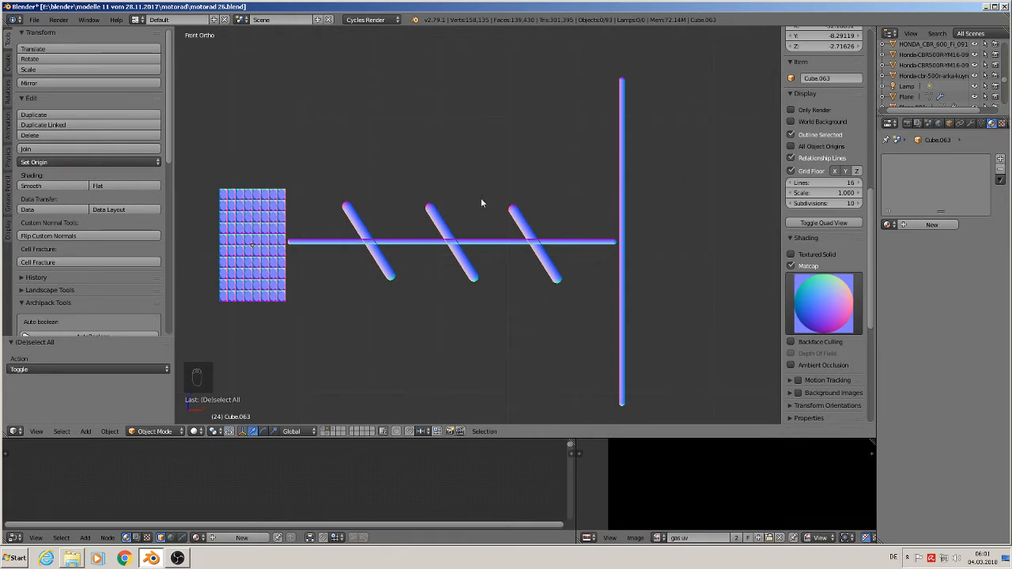
click(62, 21)
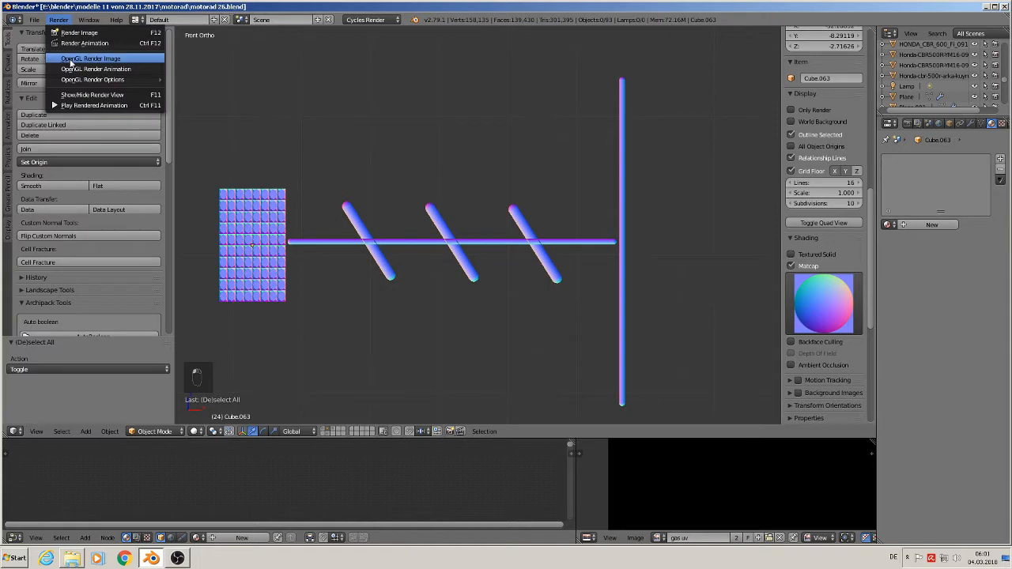
click(70, 60)
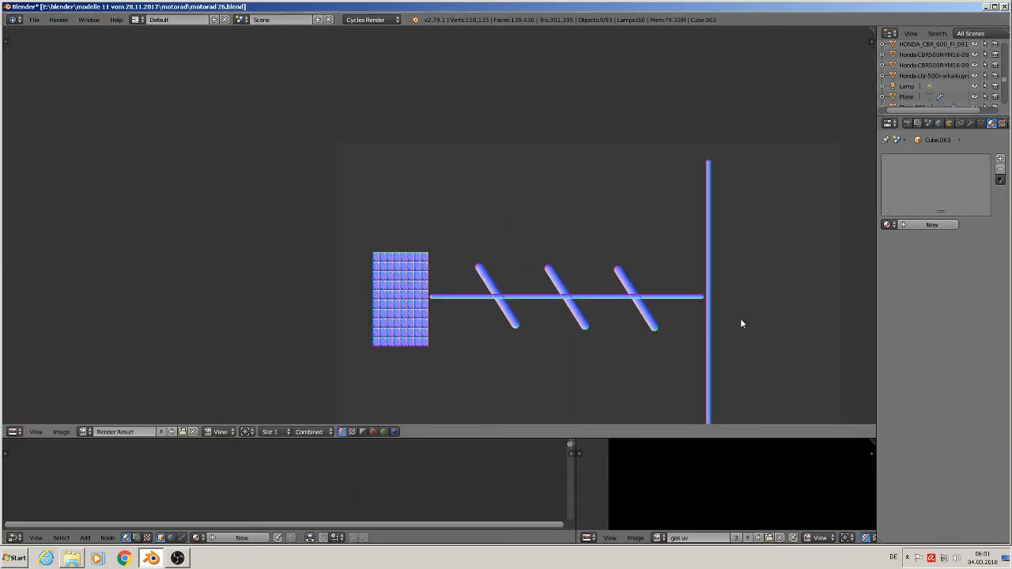
middle_drag(741, 318, 638, 259)
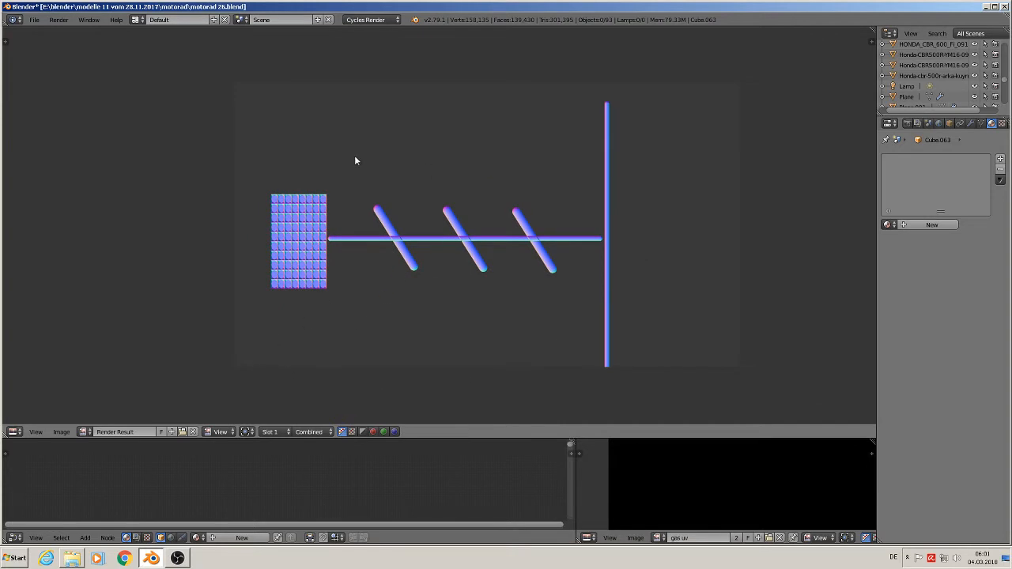
Save the render result as the JPEG gas uv.jpg in the motorad textures folder, overwriting the existing file
click(61, 432)
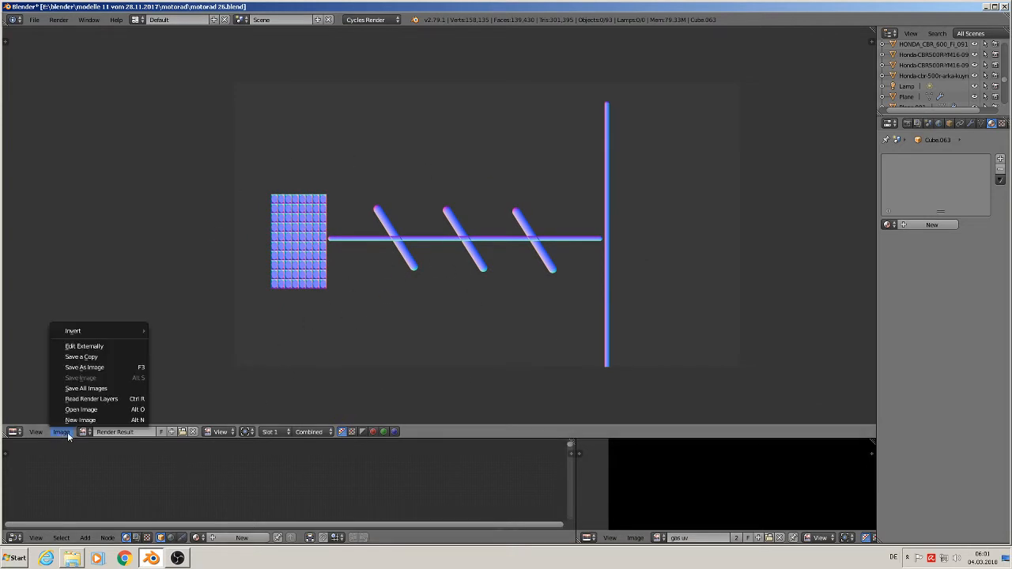
click(118, 366)
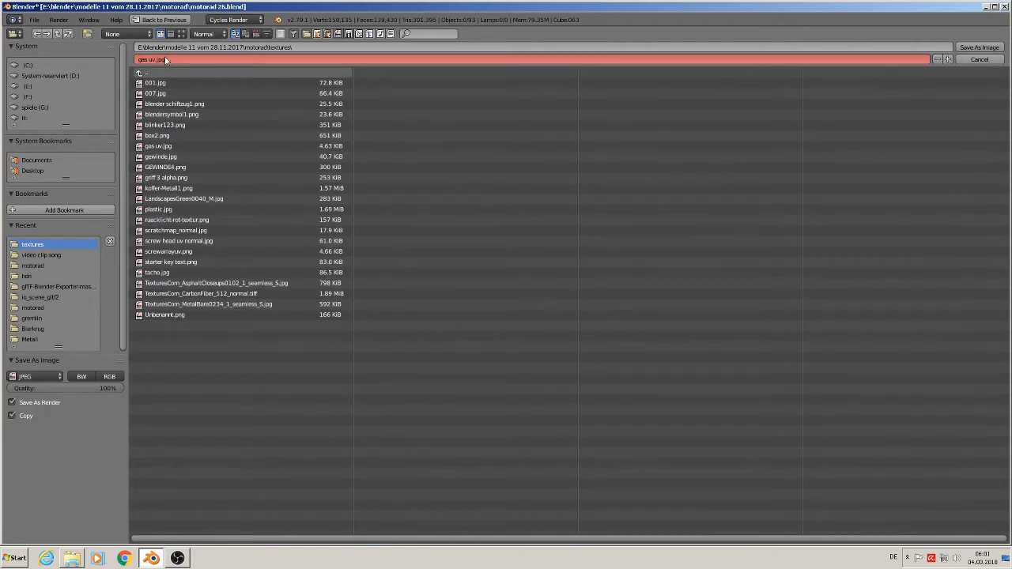
click(980, 48)
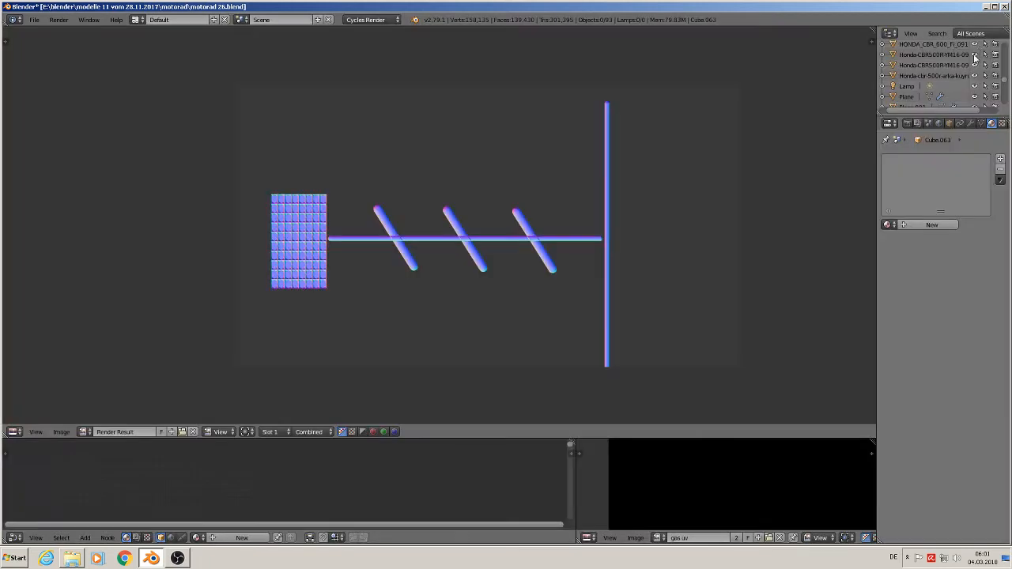
Minimize the Blender and OBS windows and launch GIMP
click(986, 7)
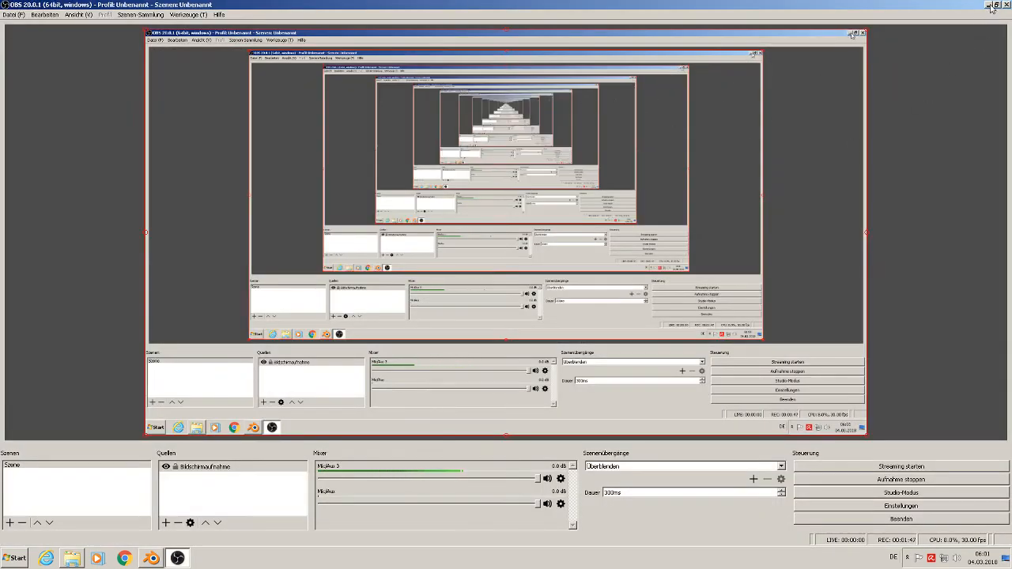
click(986, 8)
click(220, 365)
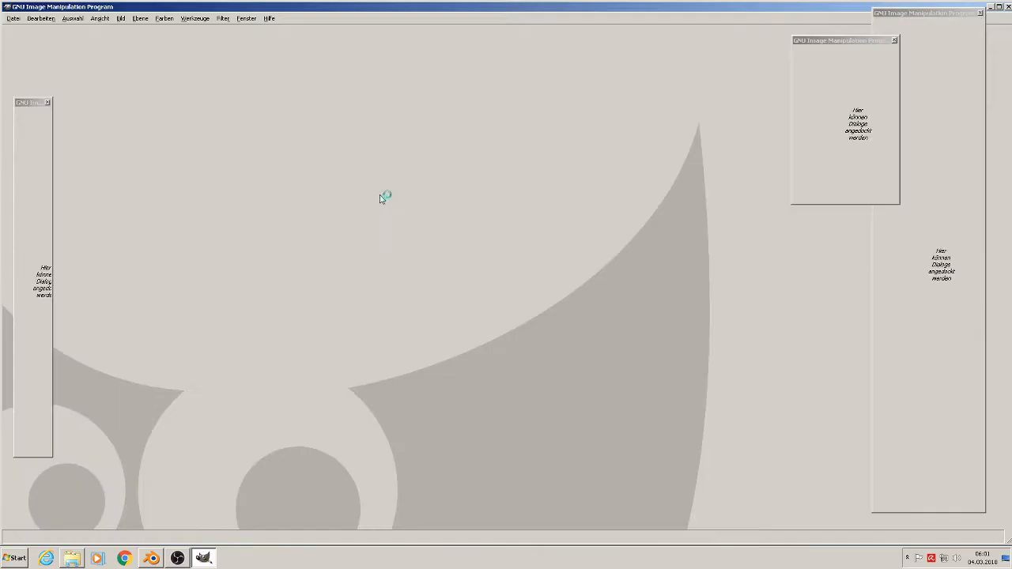
Open gas uv.jpg from the blender\modelle 11 vom 28.11.2017\motorad\textures folder on drive E:
click(13, 18)
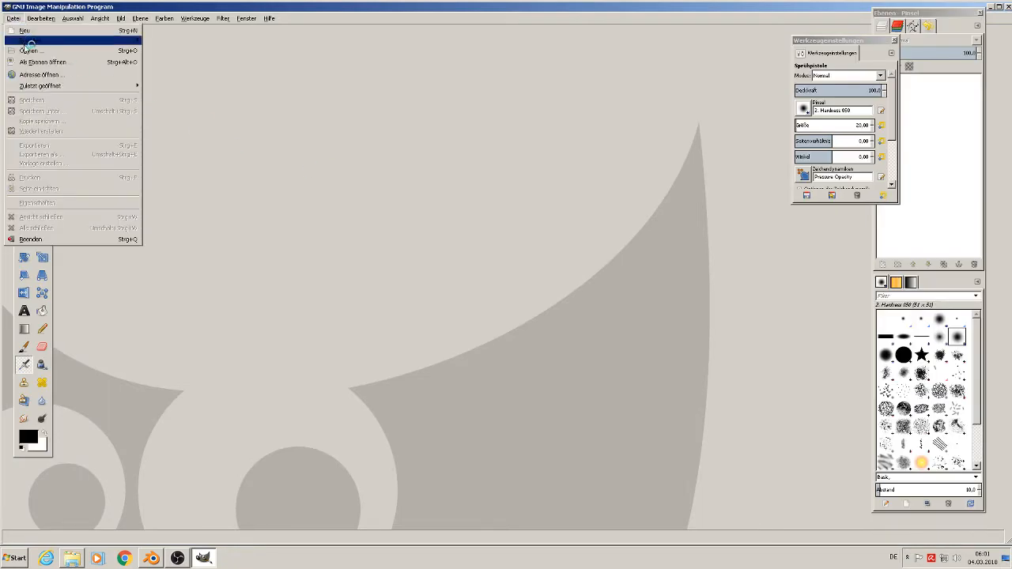
click(44, 46)
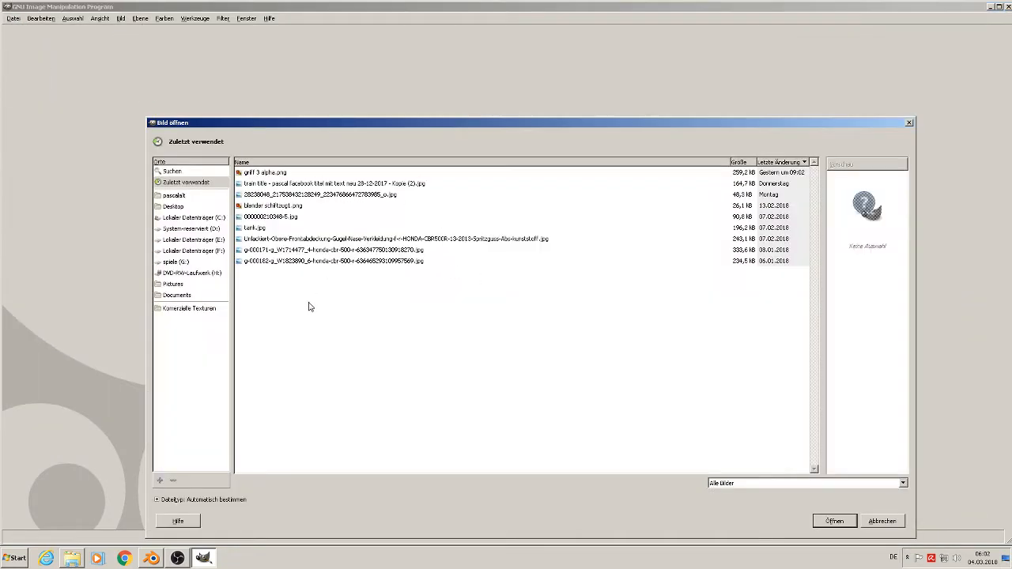
click(193, 240)
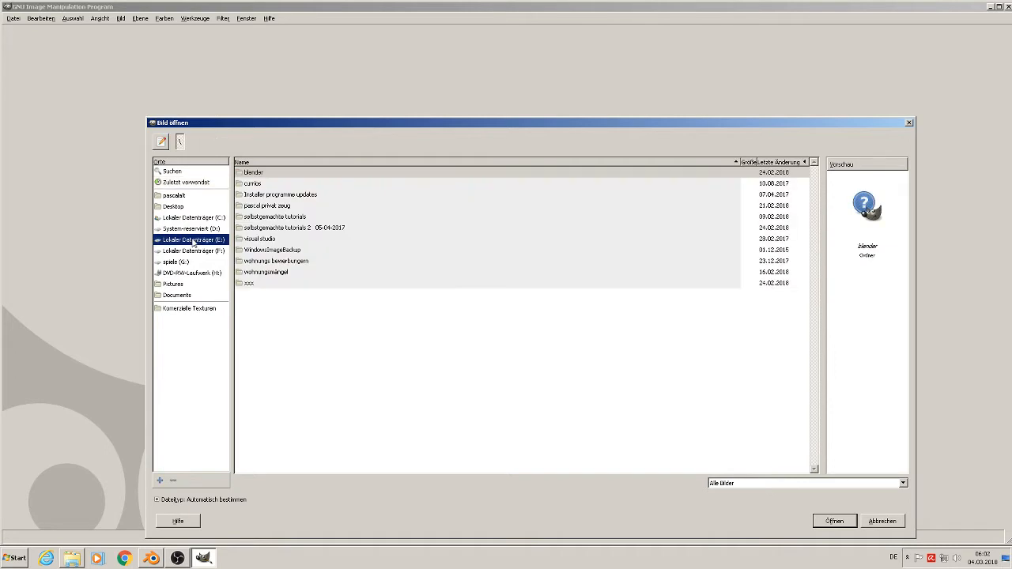
double_click(255, 172)
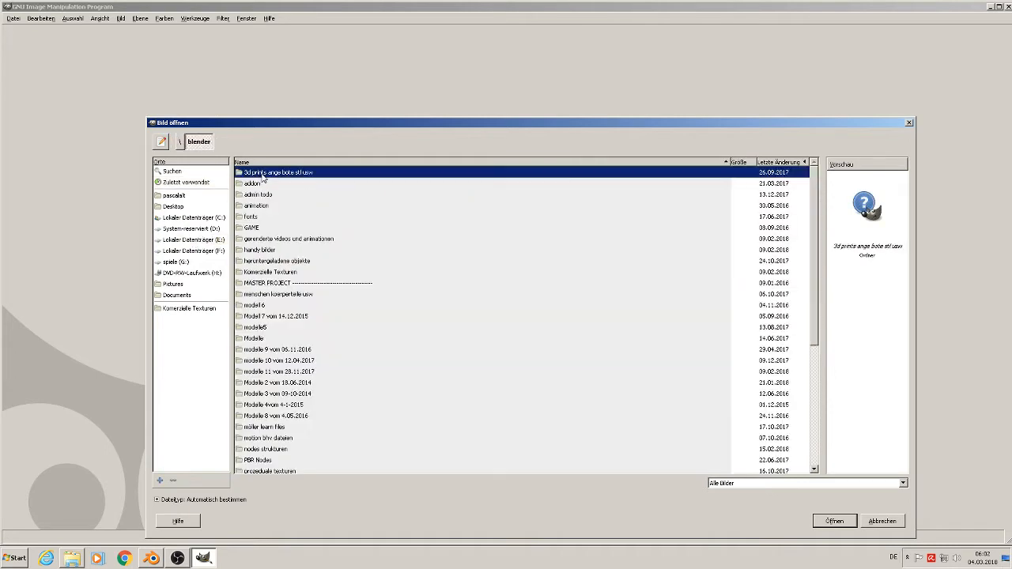
double_click(287, 374)
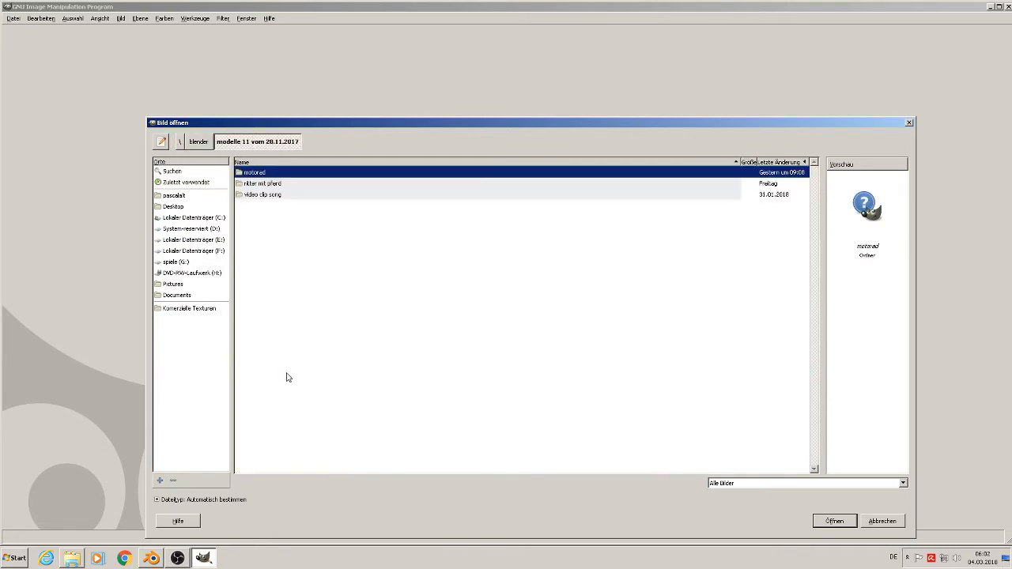
double_click(267, 173)
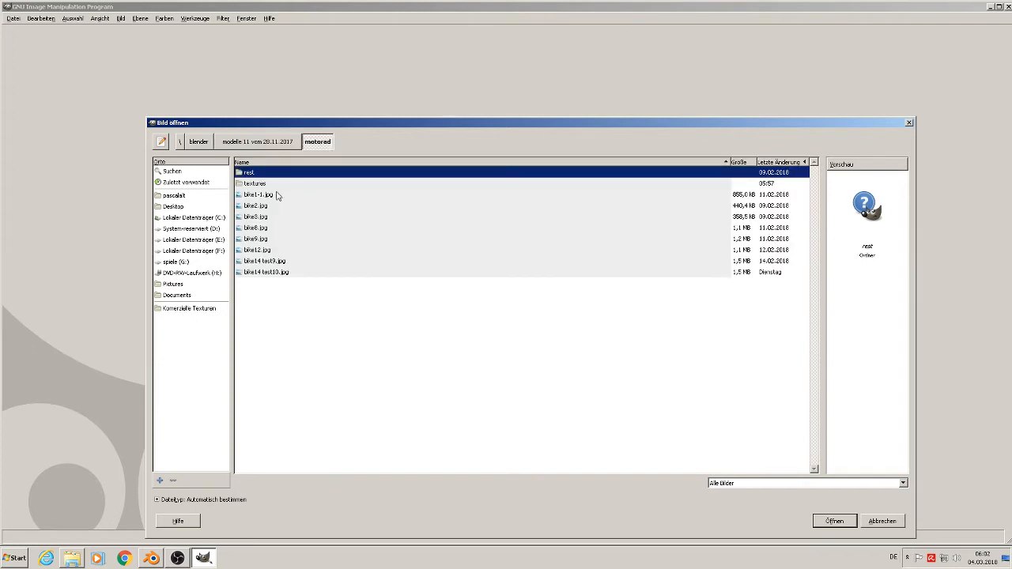
click(269, 185)
double_click(269, 185)
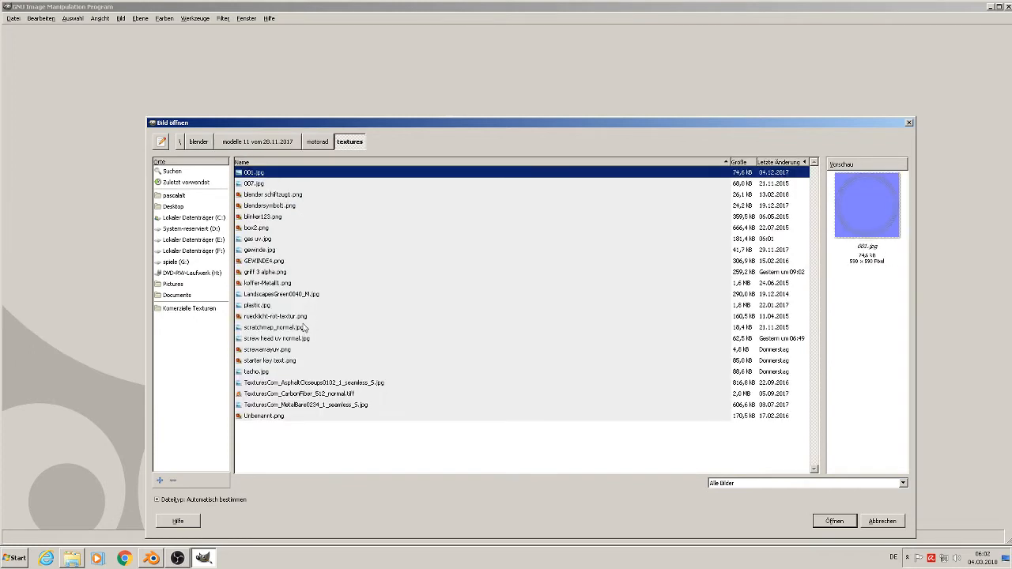
click(261, 242)
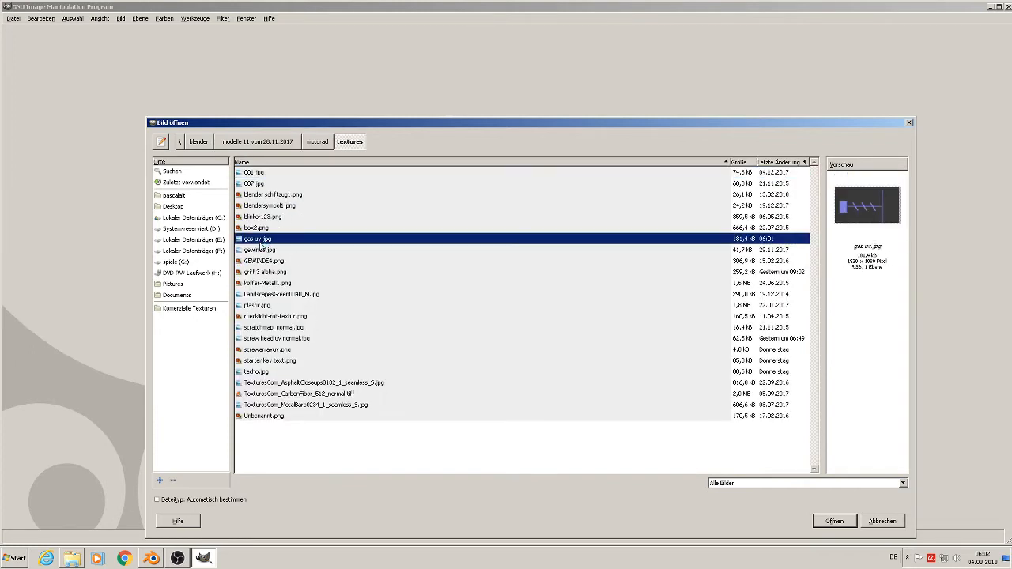
click(836, 523)
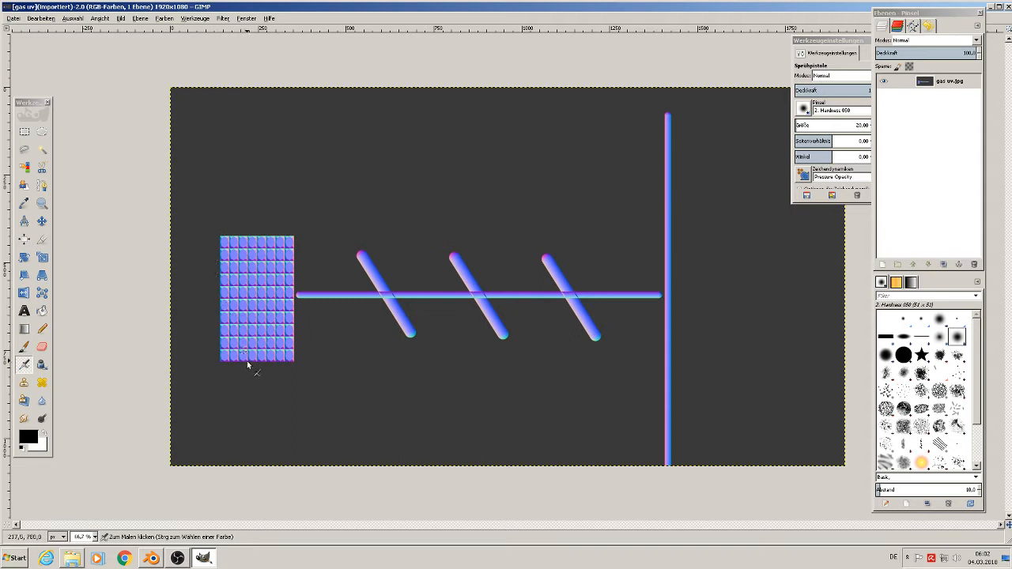
Cut out a rectangular area of about 1323 × 362 px enclosing the grid block, slanted rods and part of the vertical rod
click(24, 133)
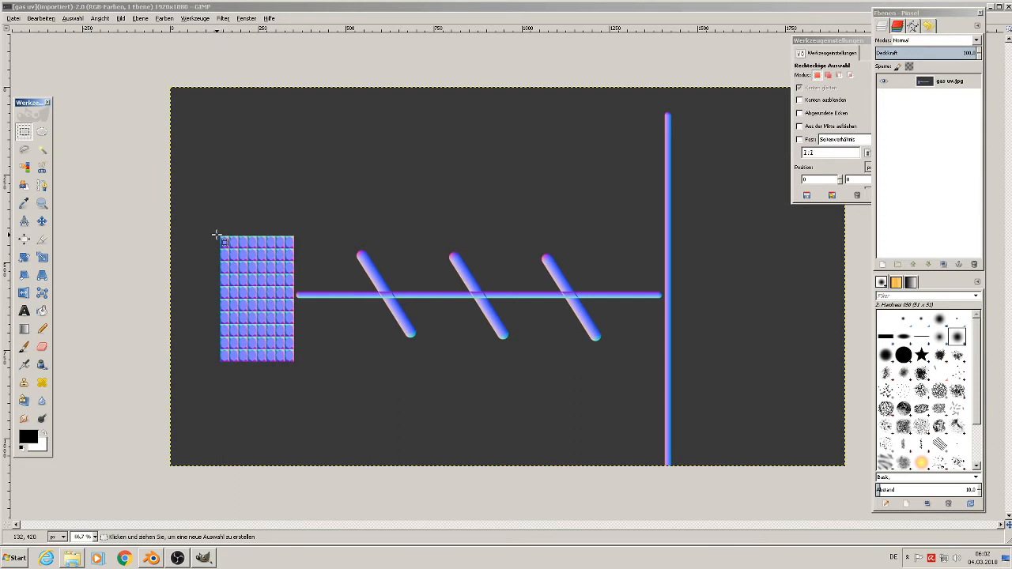
drag(216, 235, 678, 361)
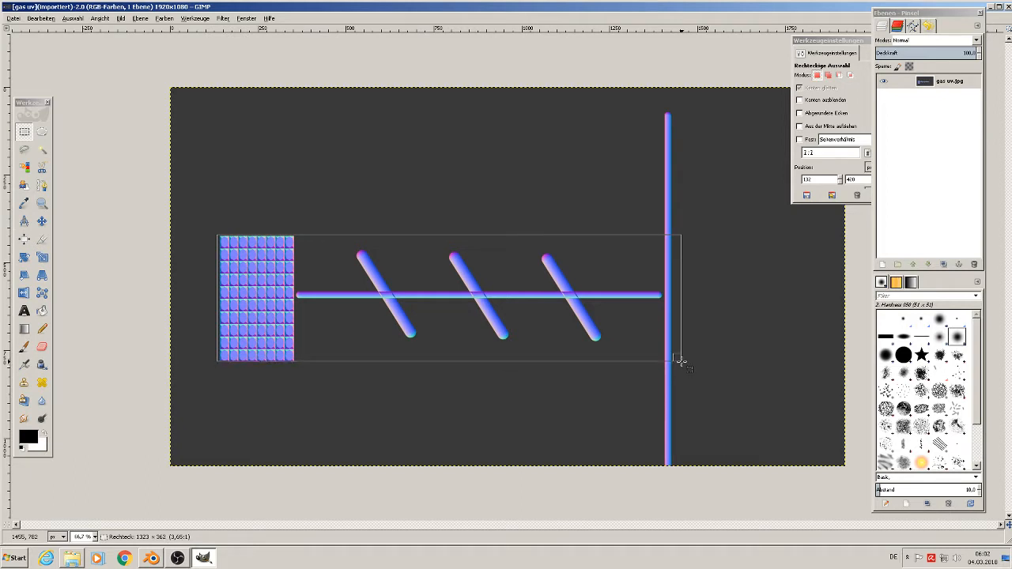
click(41, 18)
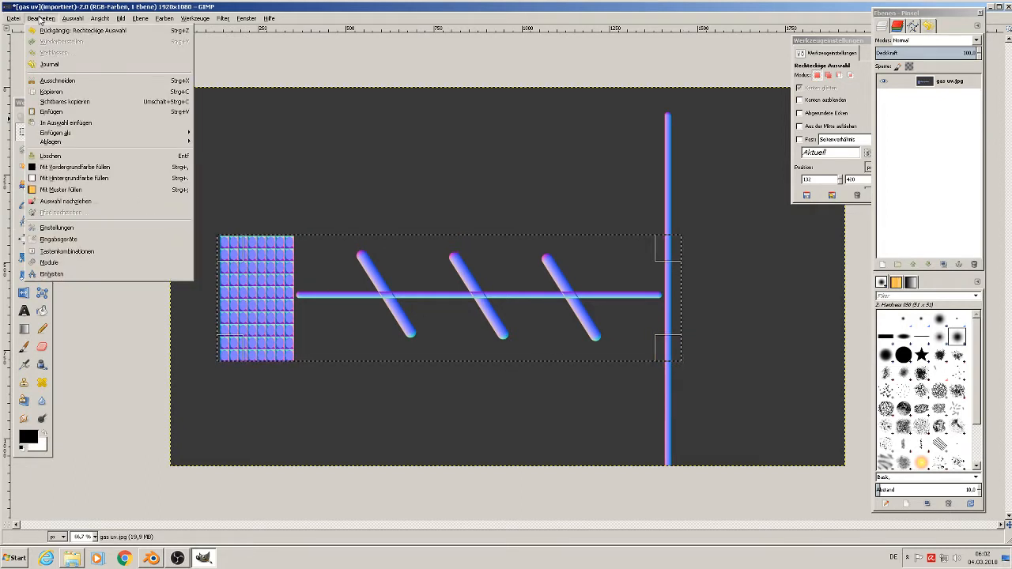
click(61, 82)
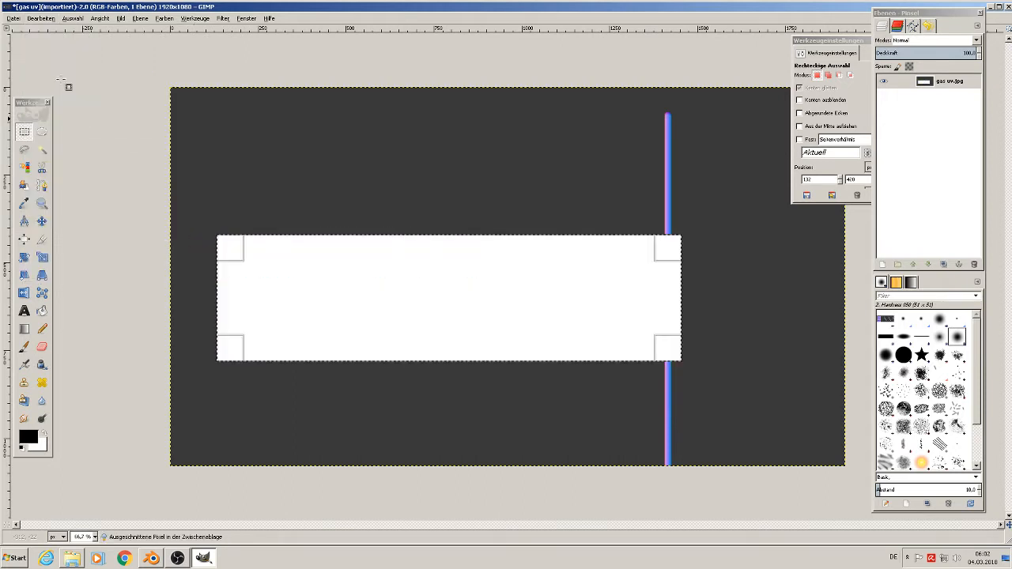
Paste the cut-out rectangular area as a new image
click(48, 19)
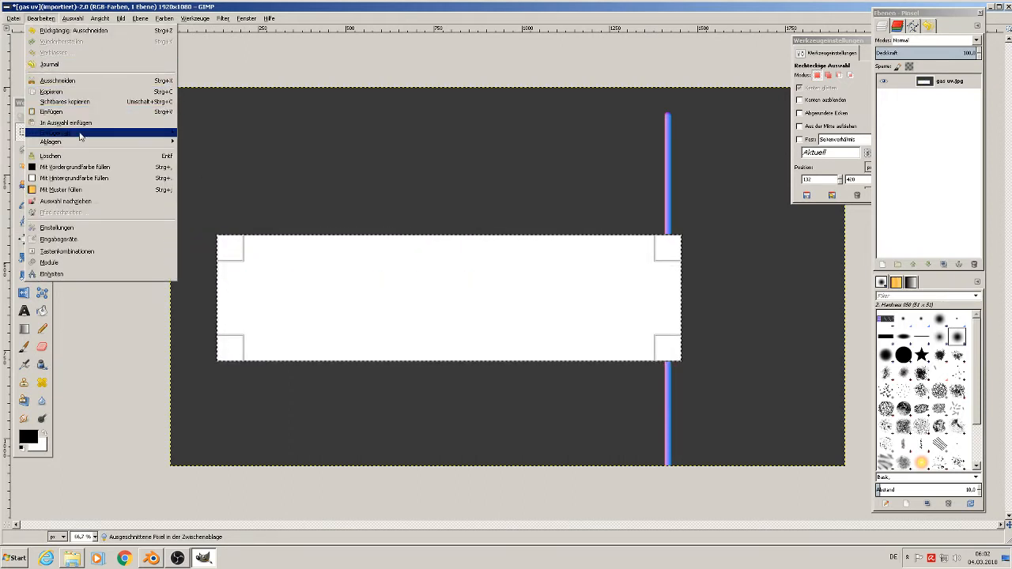
mouse_move(80, 136)
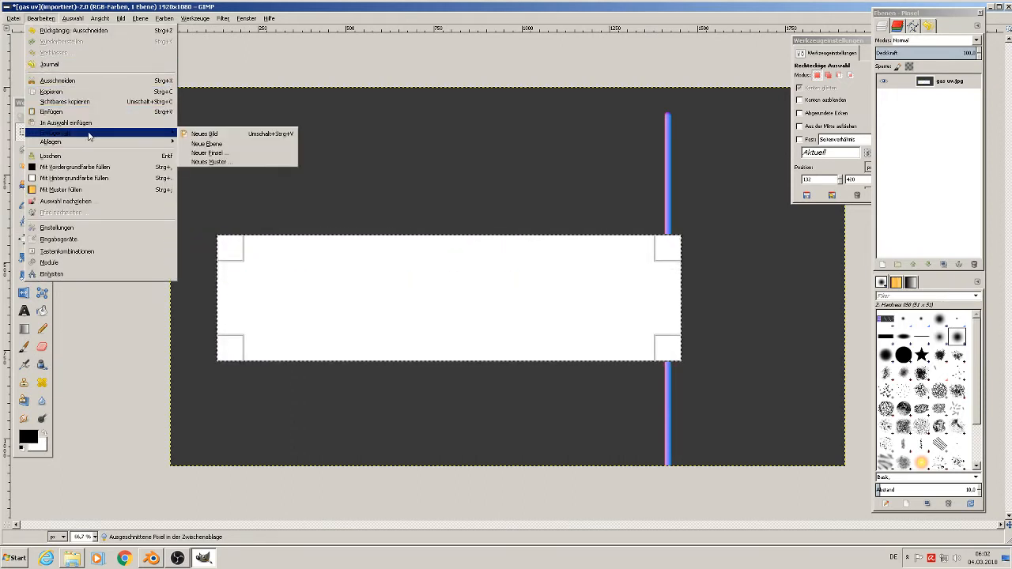
click(246, 140)
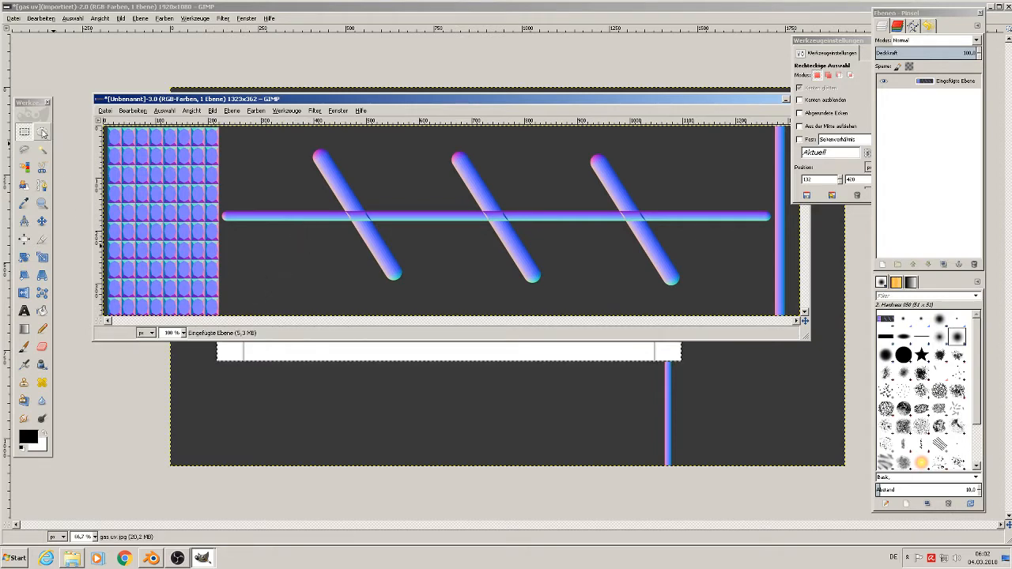
Select the dark background of the new image by fuzzy selection, invert the selection, and cut out the coloured grid and rods
click(42, 149)
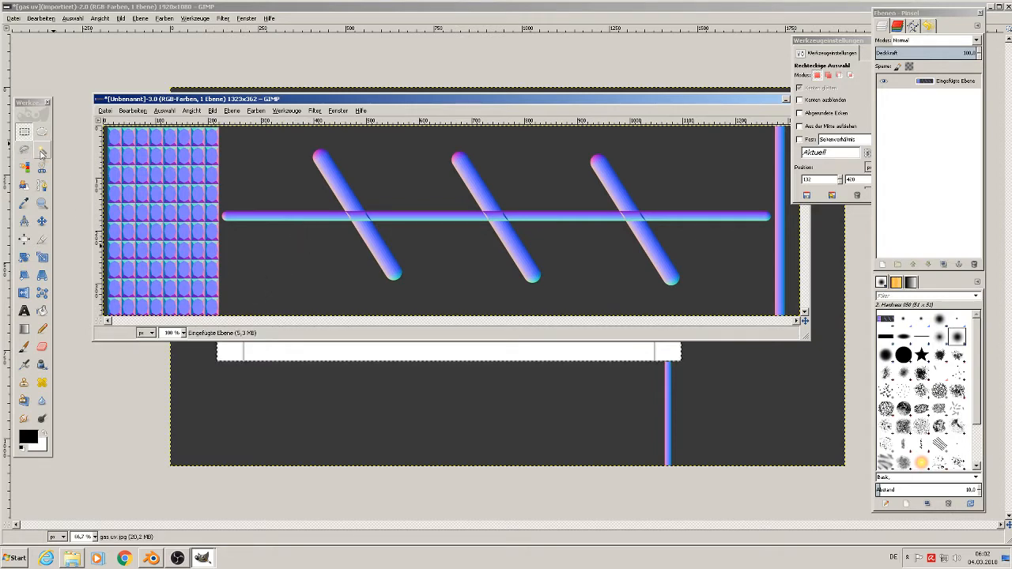
click(273, 172)
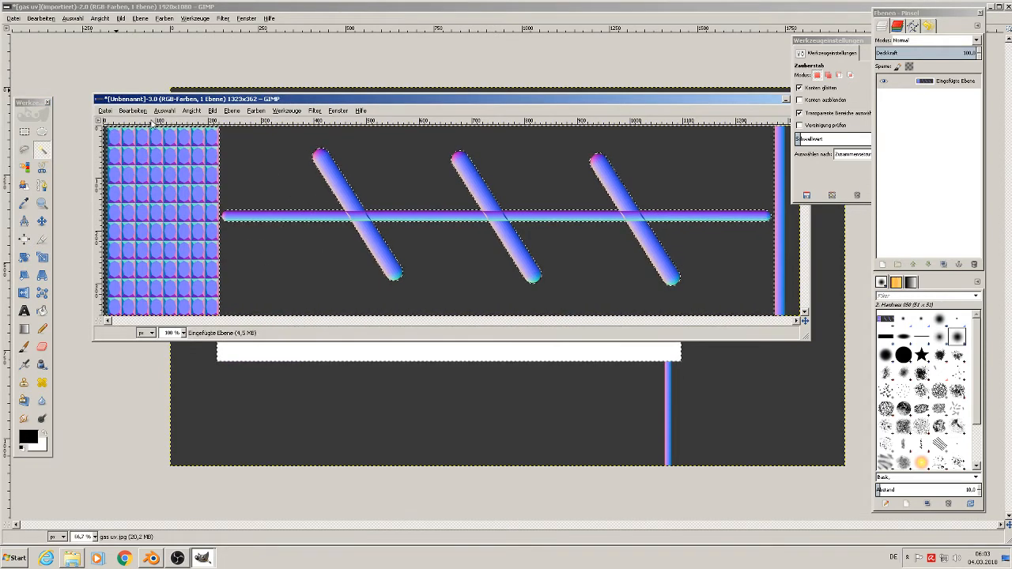
click(166, 112)
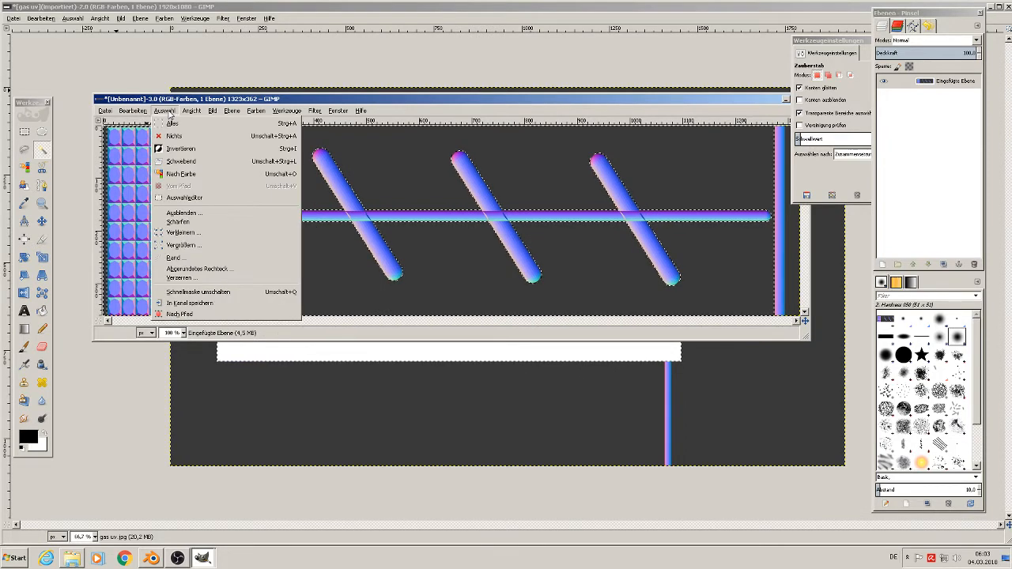
click(181, 149)
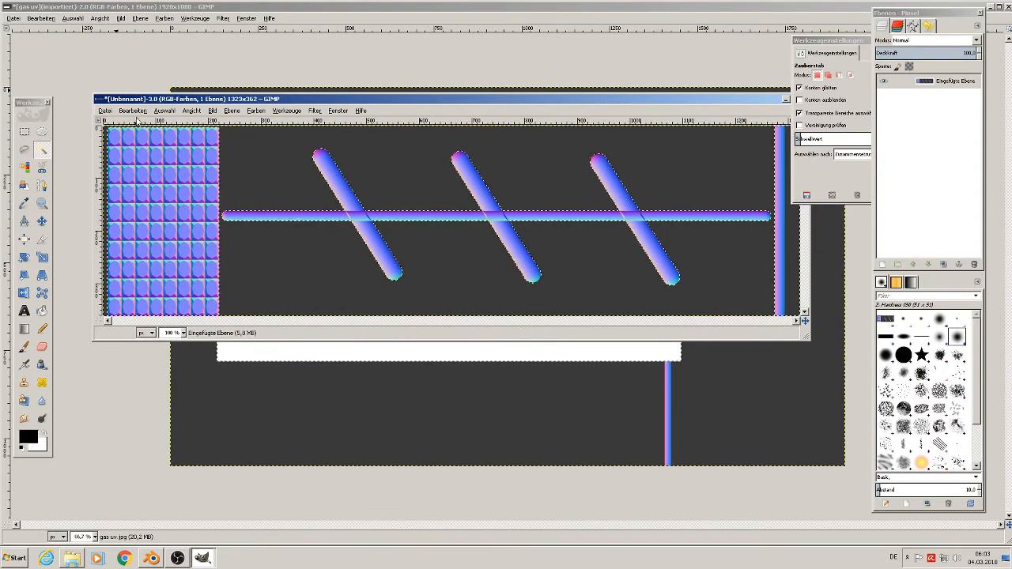
click(134, 111)
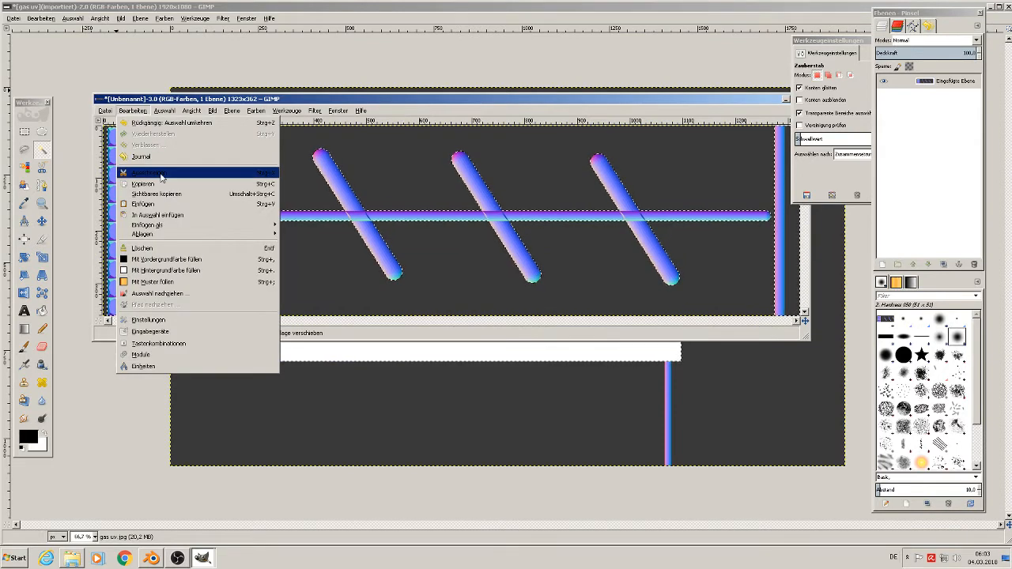
click(161, 172)
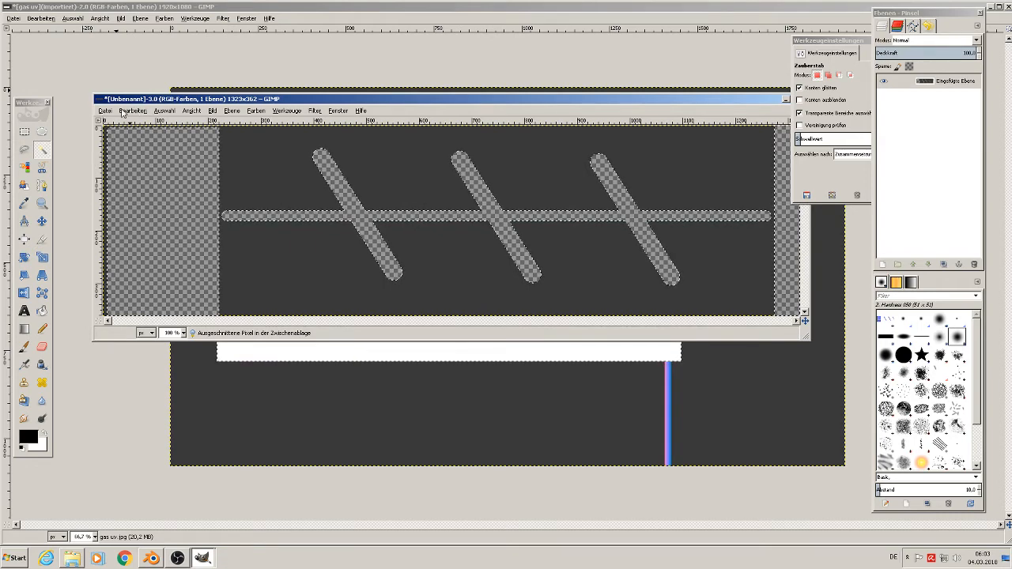
Paste the cut shapes as a new image and remove the leftover dark strip beside the vertical rod
click(132, 111)
mouse_move(237, 224)
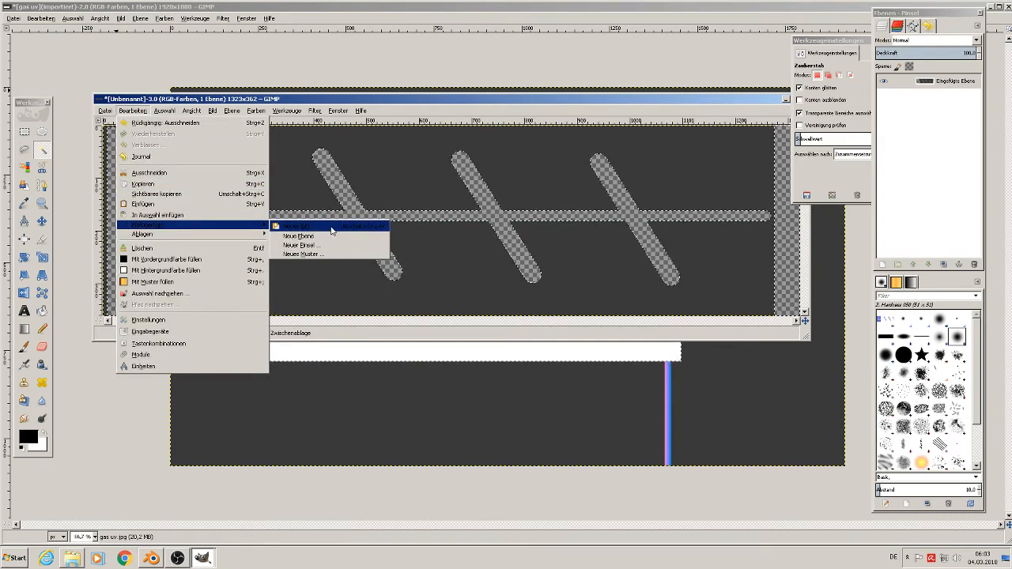
click(332, 228)
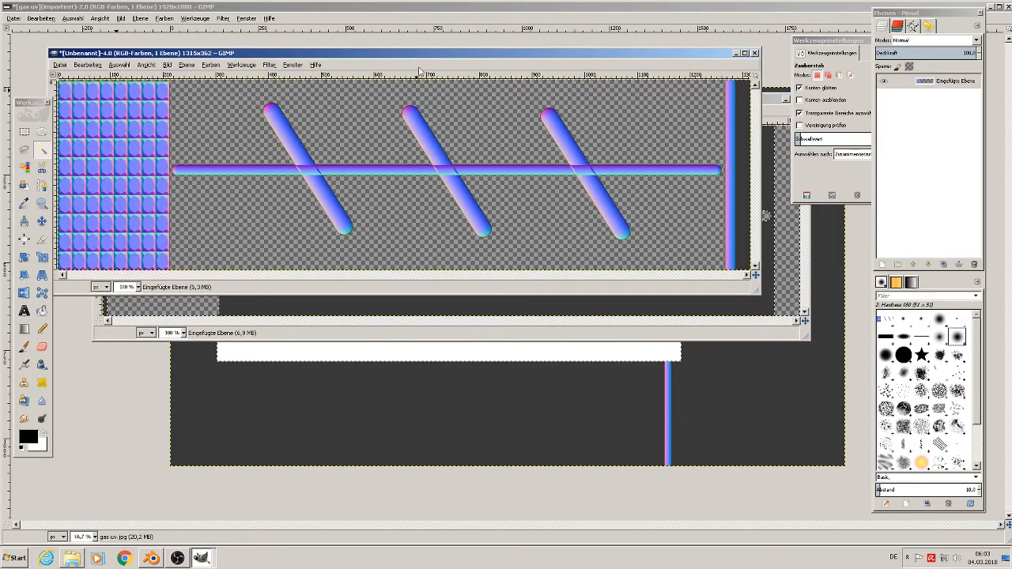
drag(425, 54, 469, 155)
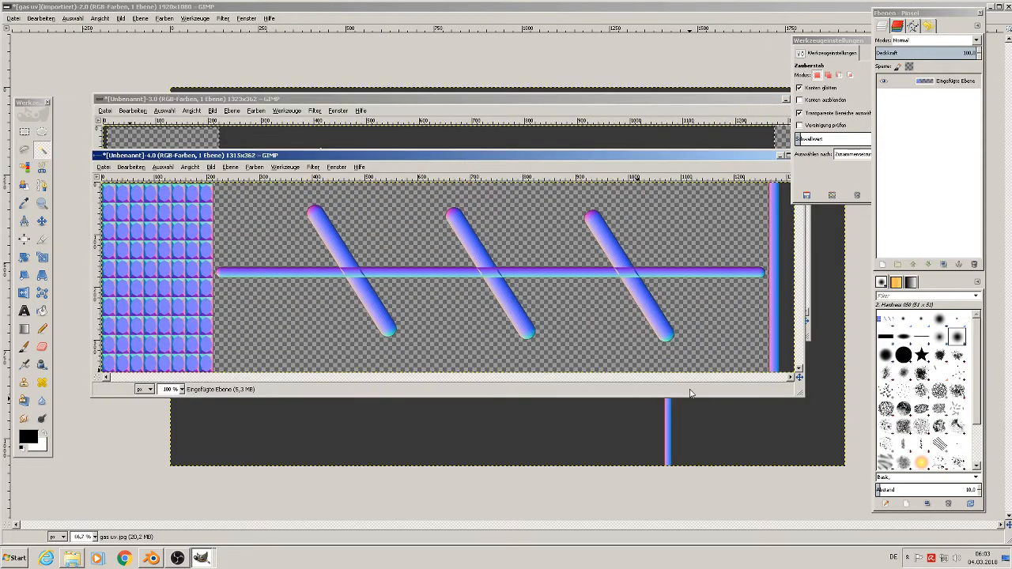
click(782, 283)
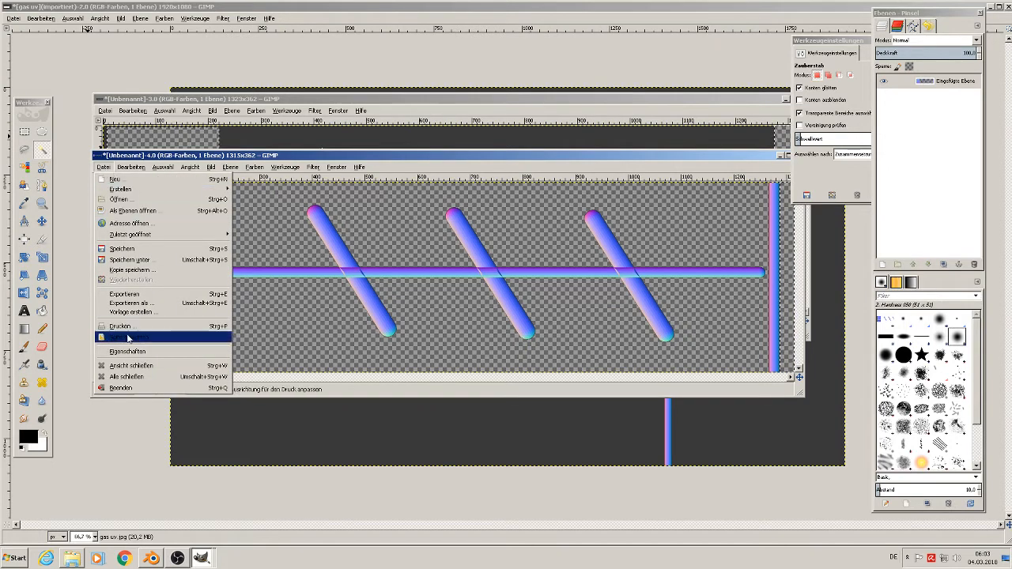
Start exporting the transparent image and choose the folder blender\modelle 11 vom 28.11.2017\motorad\textures on drive E:
click(155, 305)
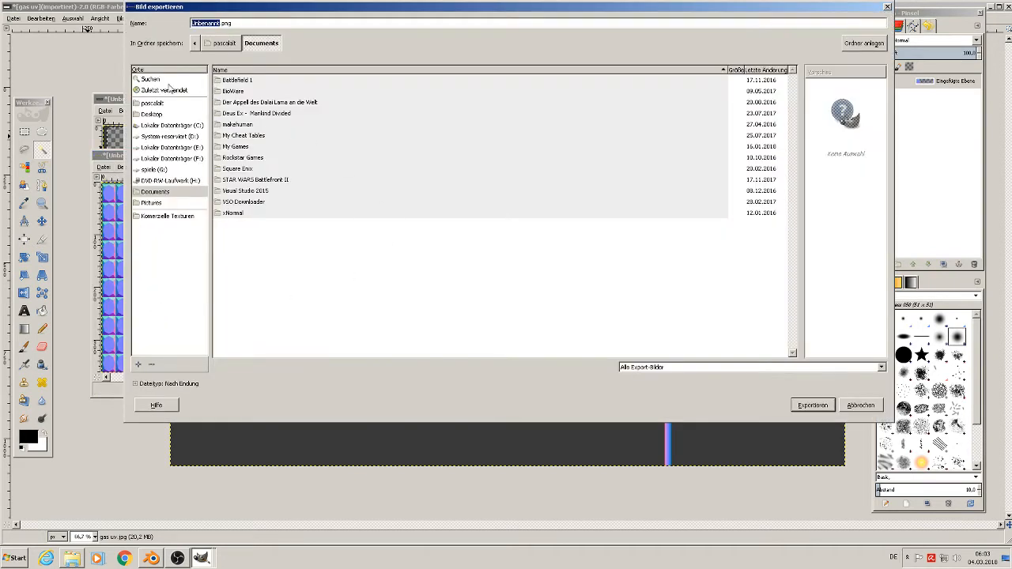
click(187, 147)
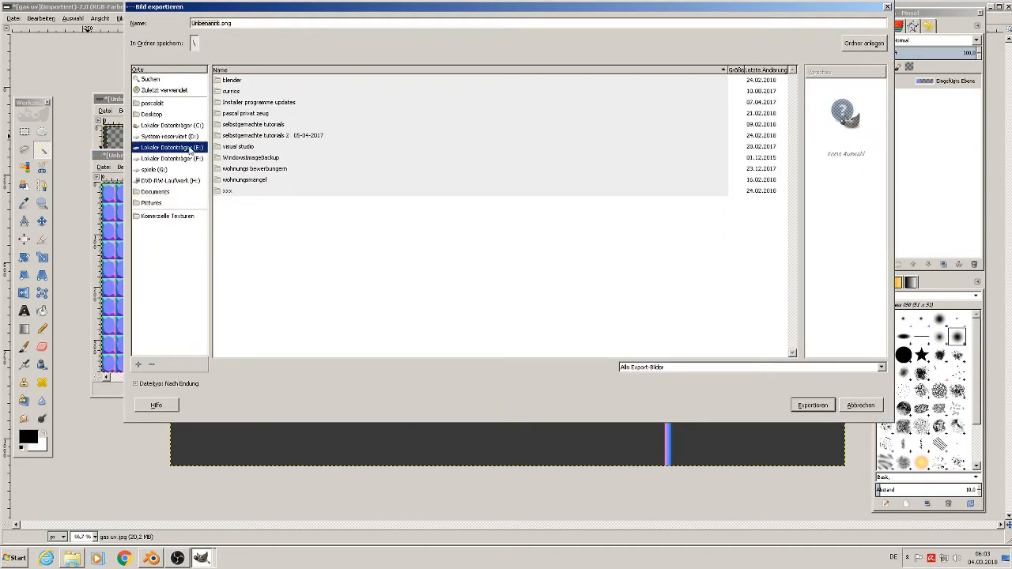
double_click(232, 81)
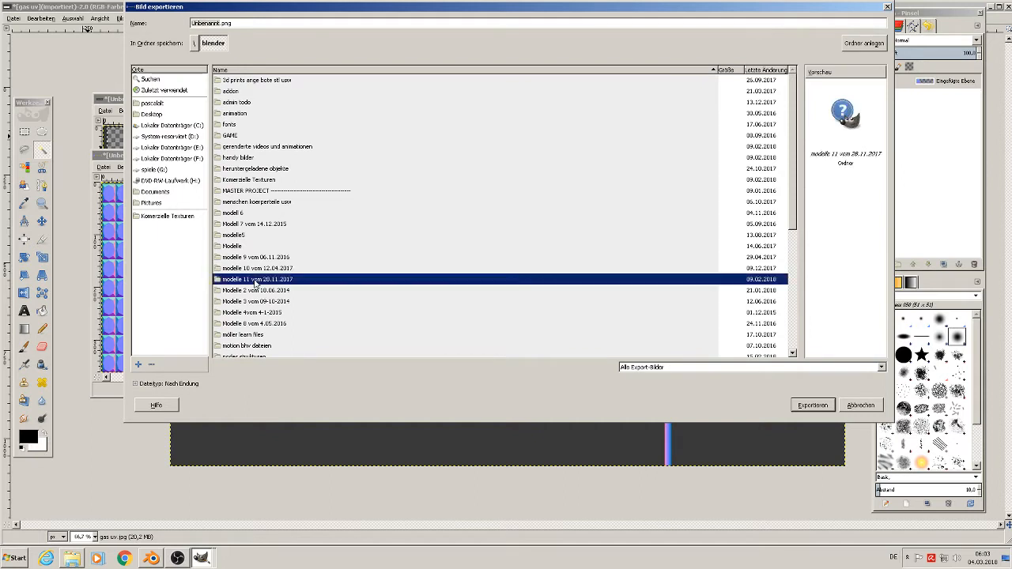
double_click(258, 280)
double_click(234, 80)
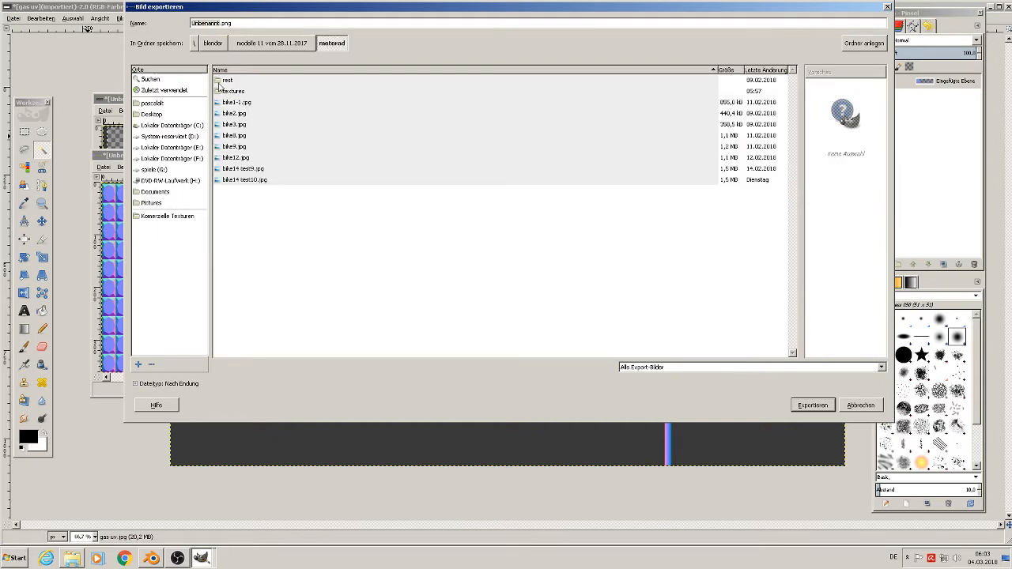
double_click(226, 91)
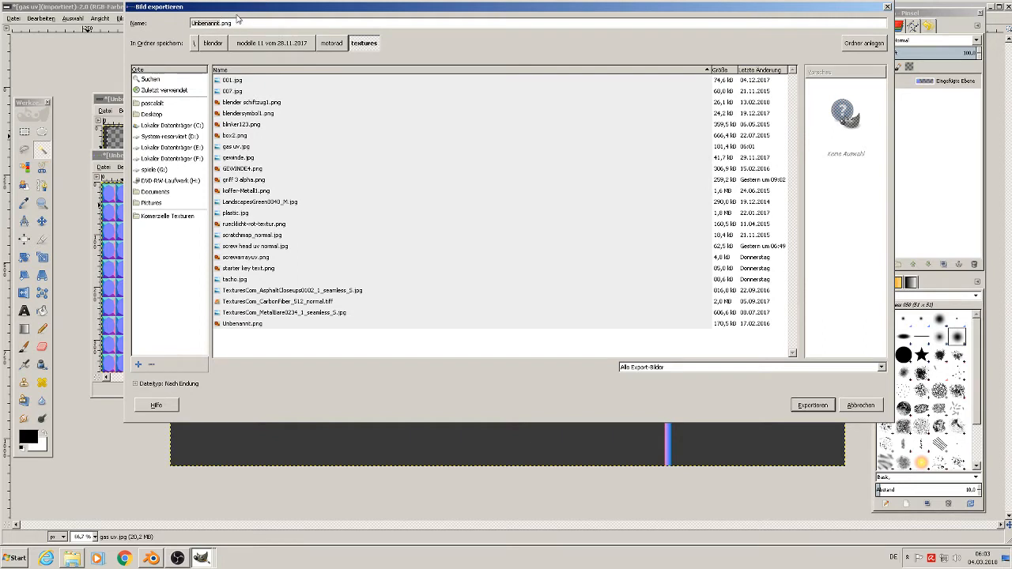
Name the export gas uv.png, based on the existing gas uv.jpg, and export it with the default PNG options
text(gas)
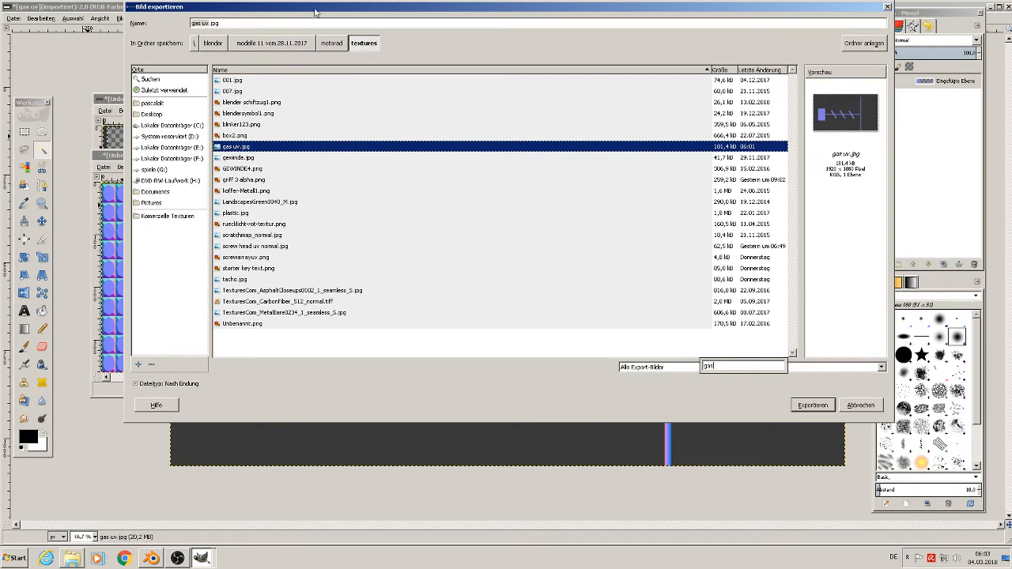
click(819, 407)
click(229, 22)
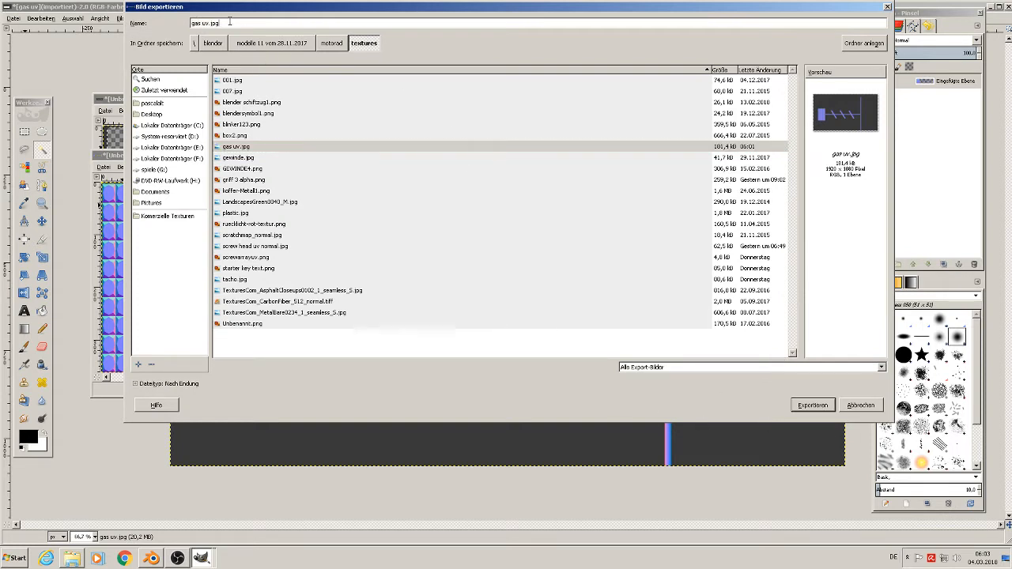
key(BackSpace)
key(BackSpace)
key(BackSpace)
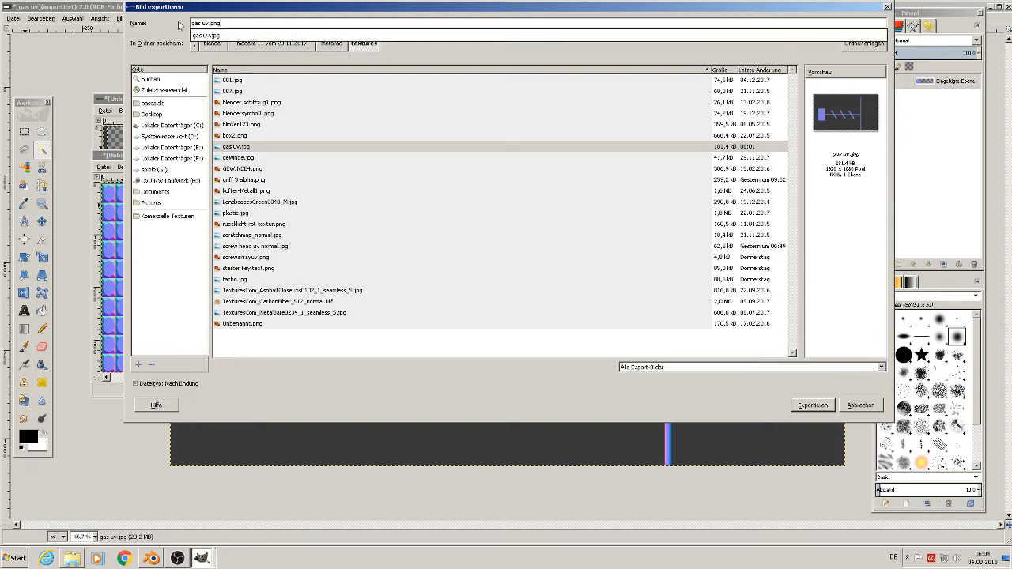
text(png)
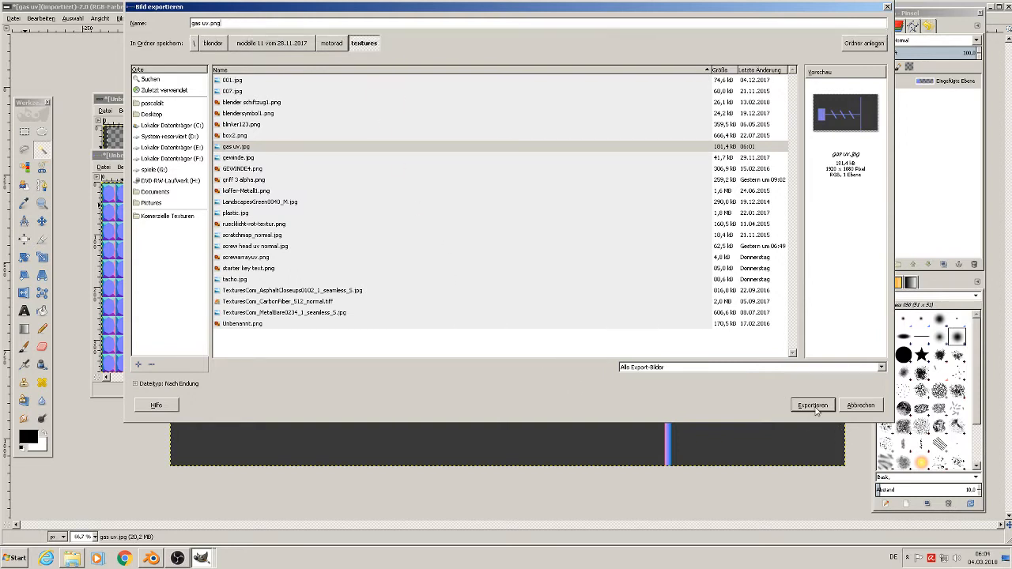
click(812, 405)
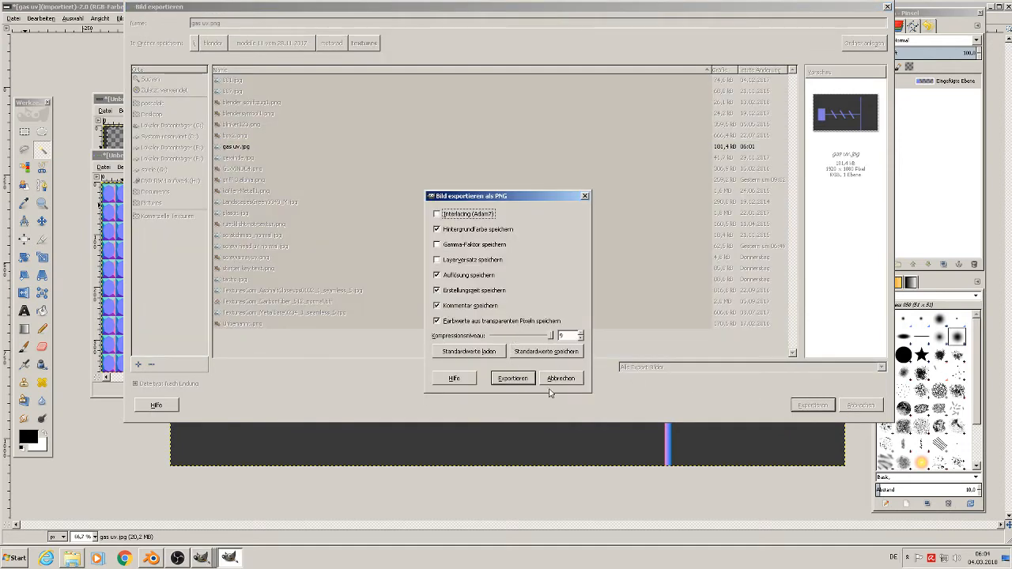
click(514, 379)
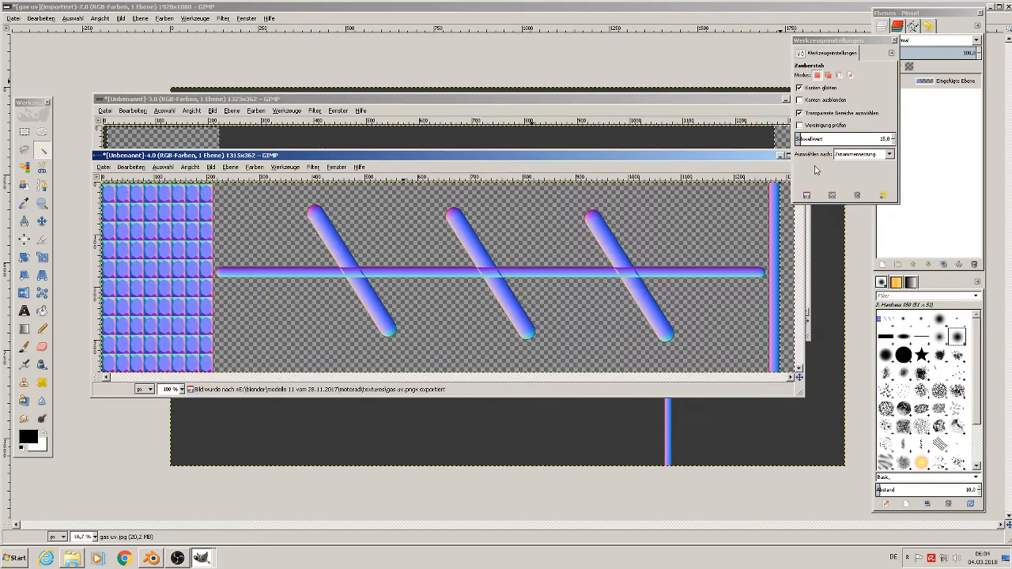
Close all three open images, discarding their unsaved changes, and exit GIMP
drag(632, 156, 540, 173)
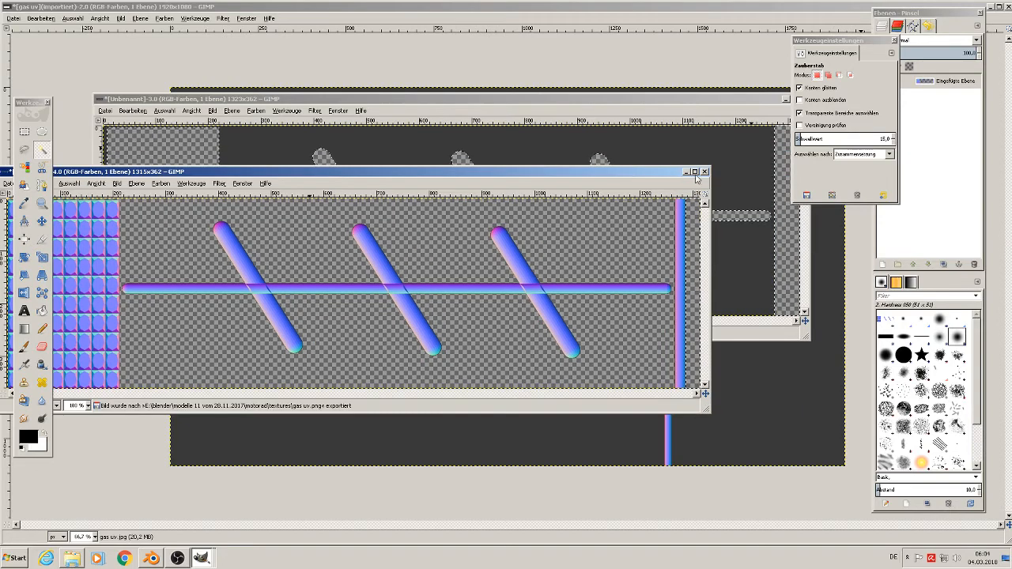
click(706, 172)
click(356, 350)
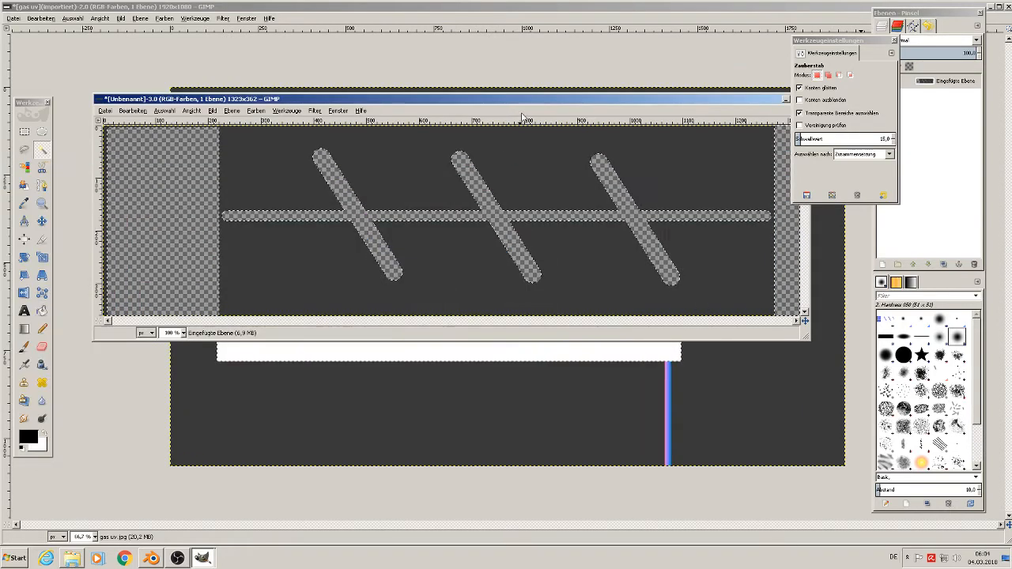
drag(514, 105, 301, 143)
click(590, 137)
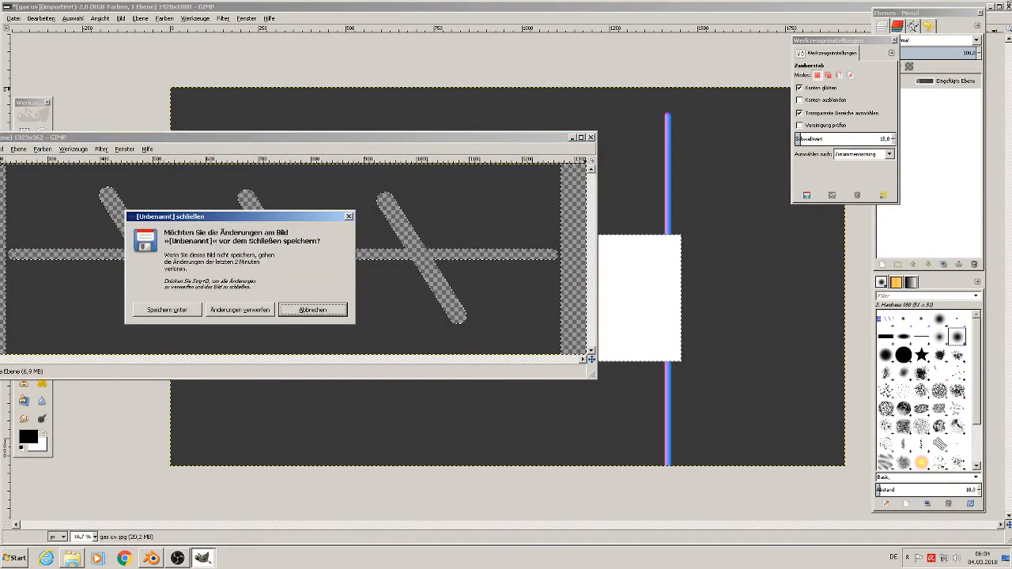
click(240, 309)
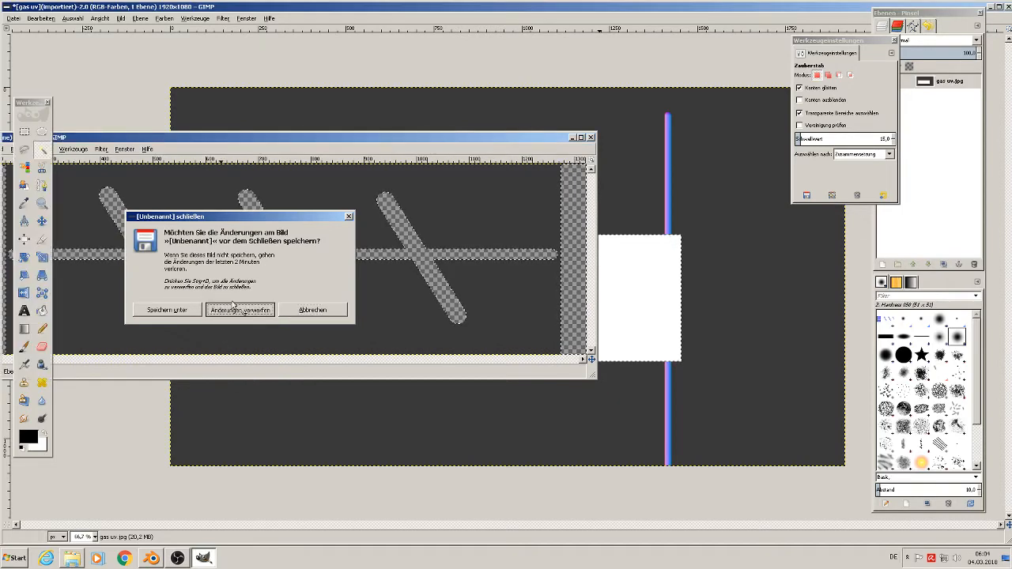
click(1007, 6)
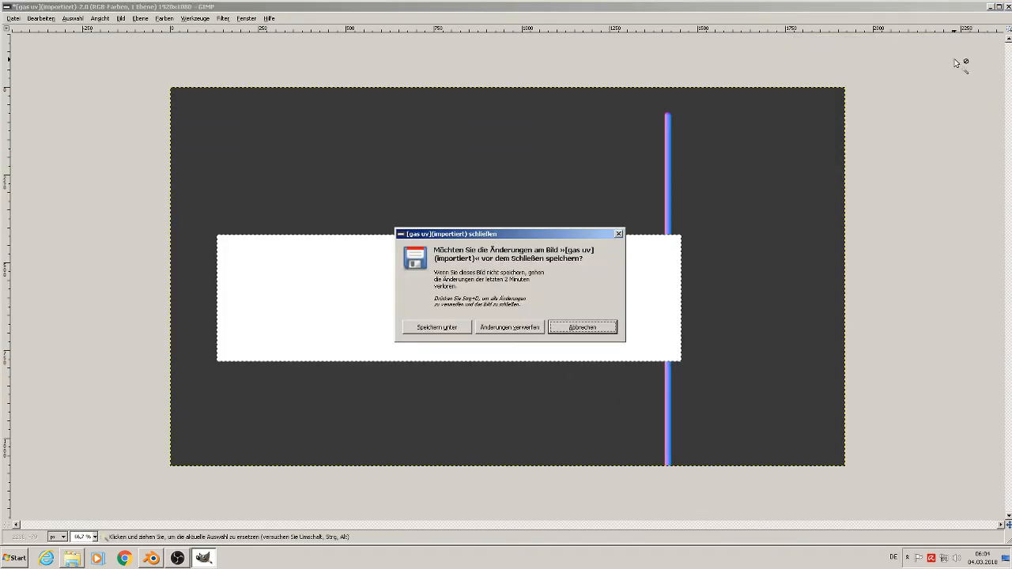
click(509, 326)
click(1006, 6)
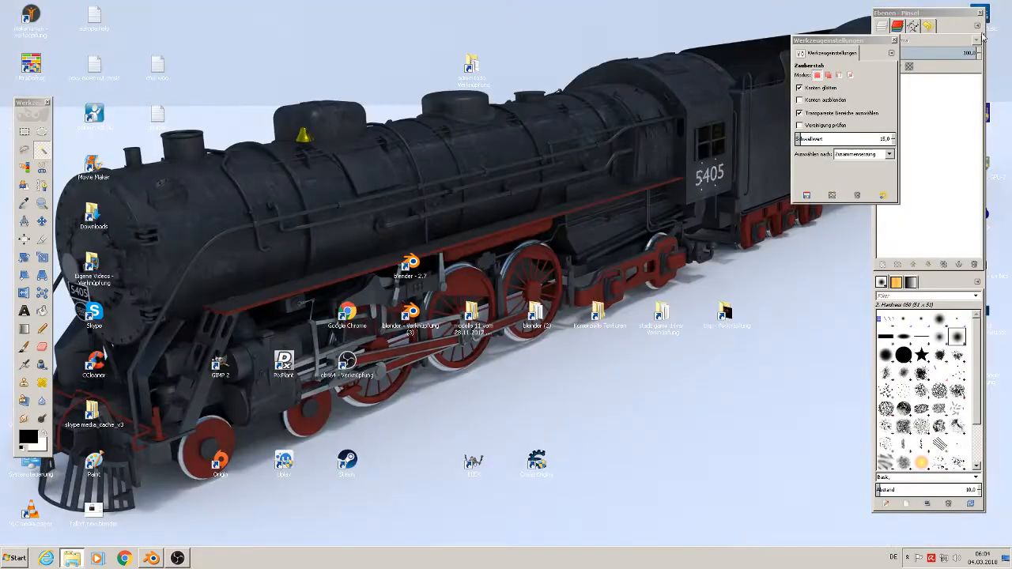
Switch to Blender, return from the render result to the 3D view with Material viewport shading, and hide the properties sidebar
click(151, 559)
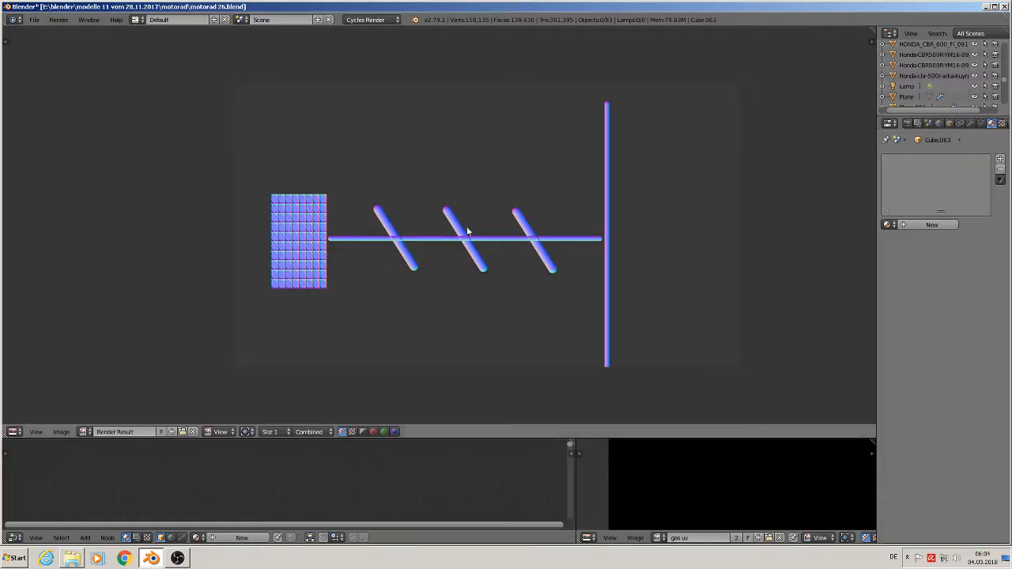
scroll(474, 242, down, 6)
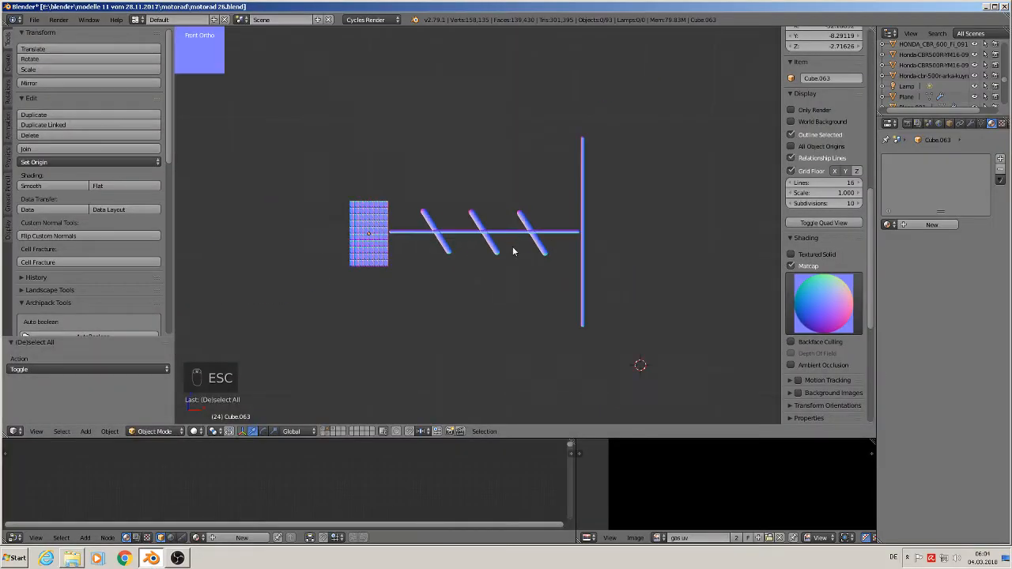
click(194, 431)
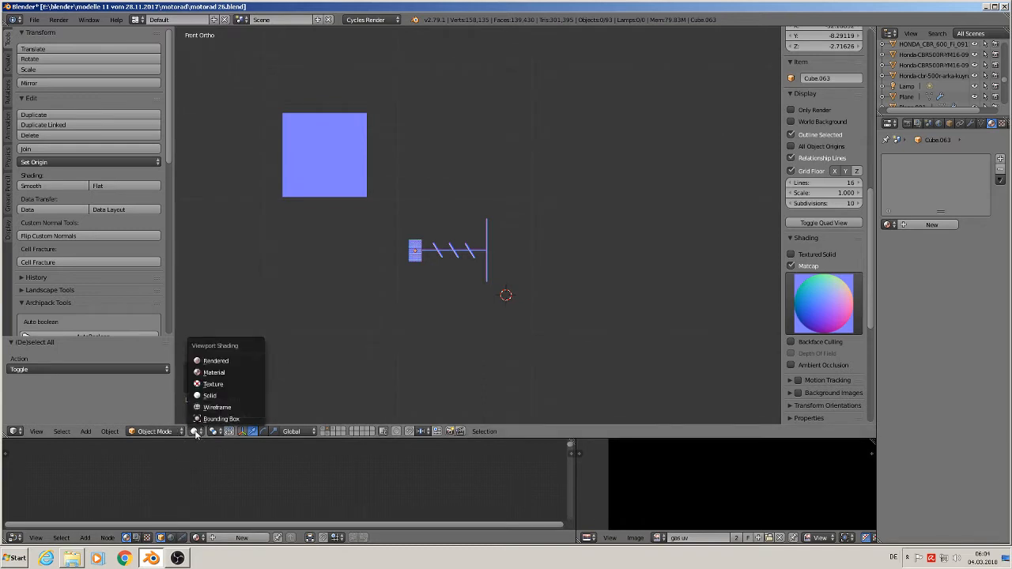
click(214, 373)
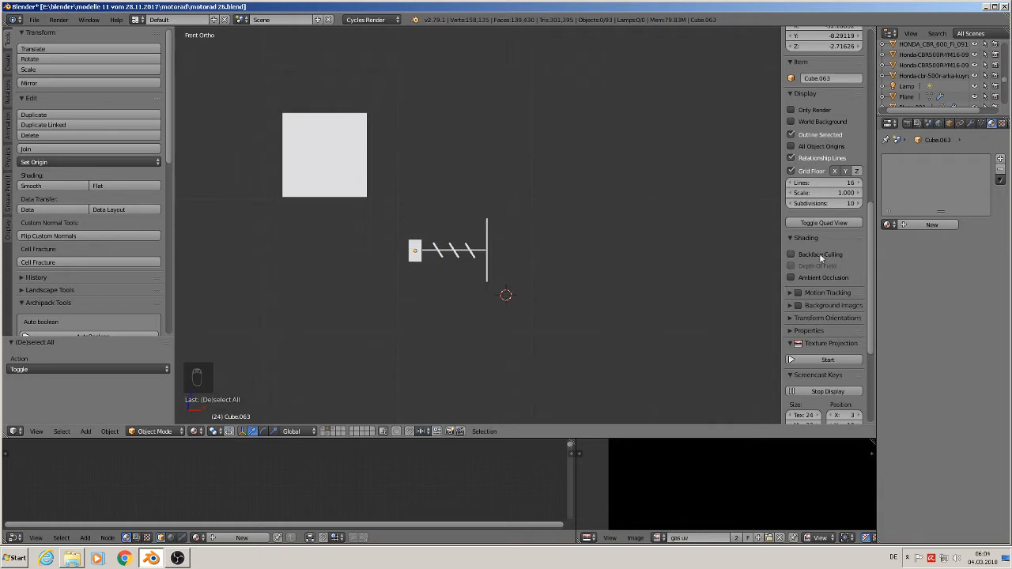
click(194, 430)
key(n)
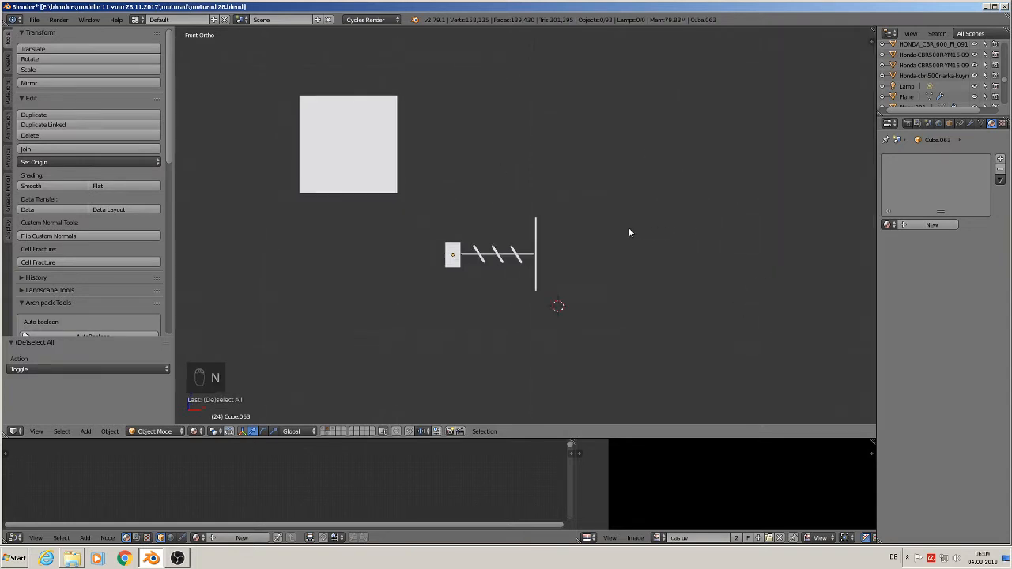
Switch to the first scene layer and select the cylindrical handlebar grip just below the fuel tank reference photo
scroll(496, 335, down, 8)
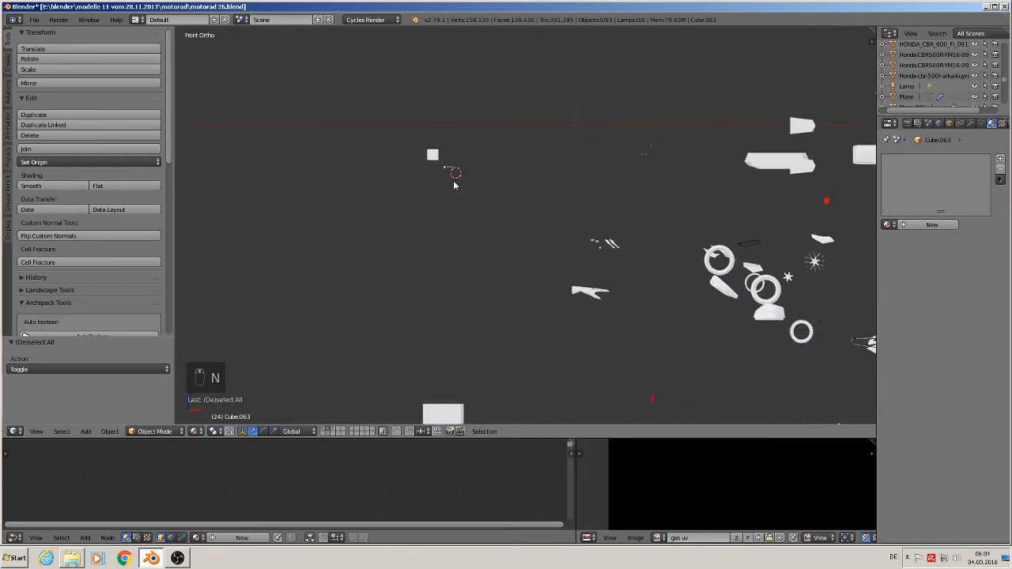
scroll(417, 199, up, 3)
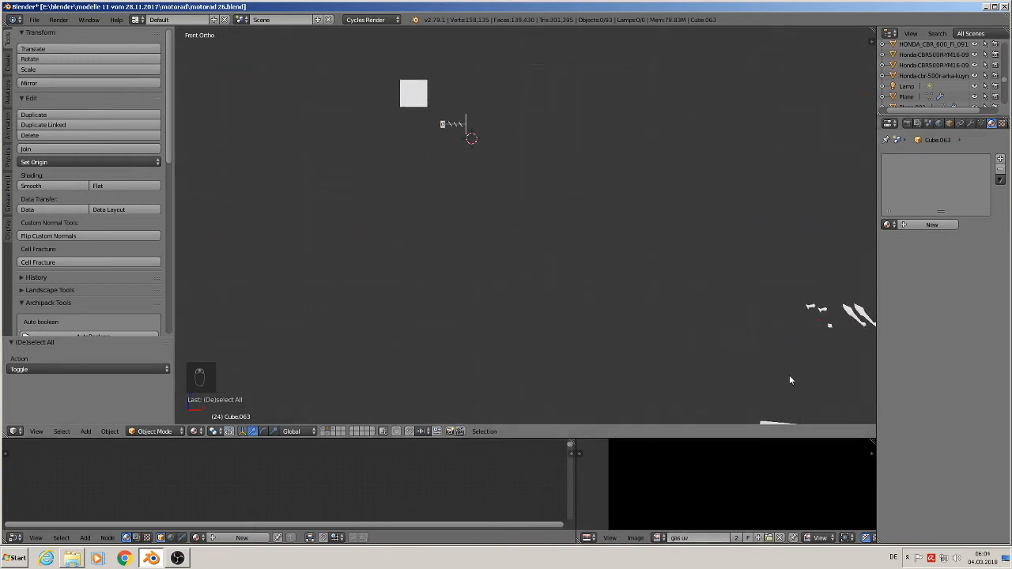
click(324, 432)
scroll(431, 362, down, 5)
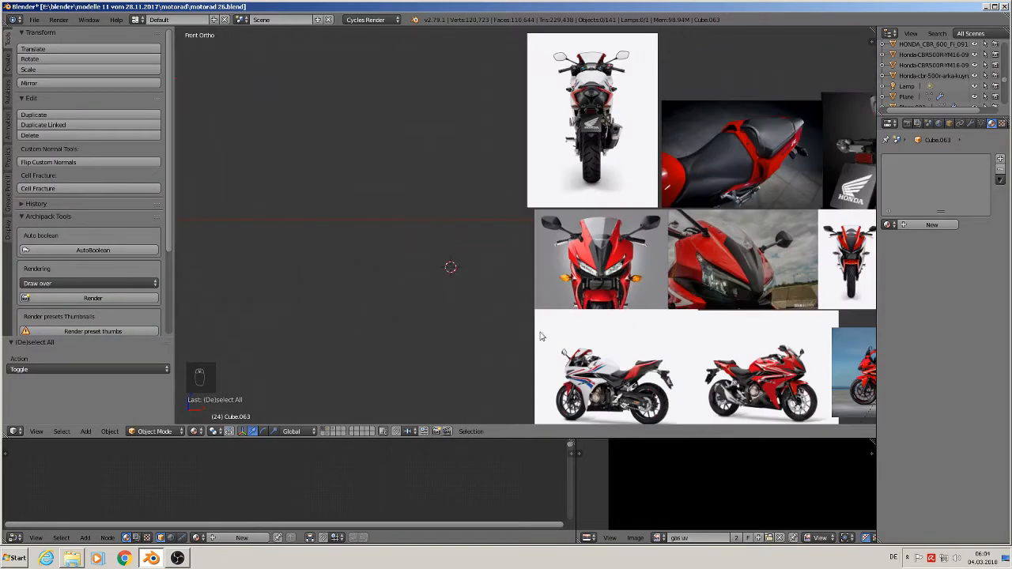
shift+middle_drag(547, 326, 330, 198)
scroll(948, 99, down, 1)
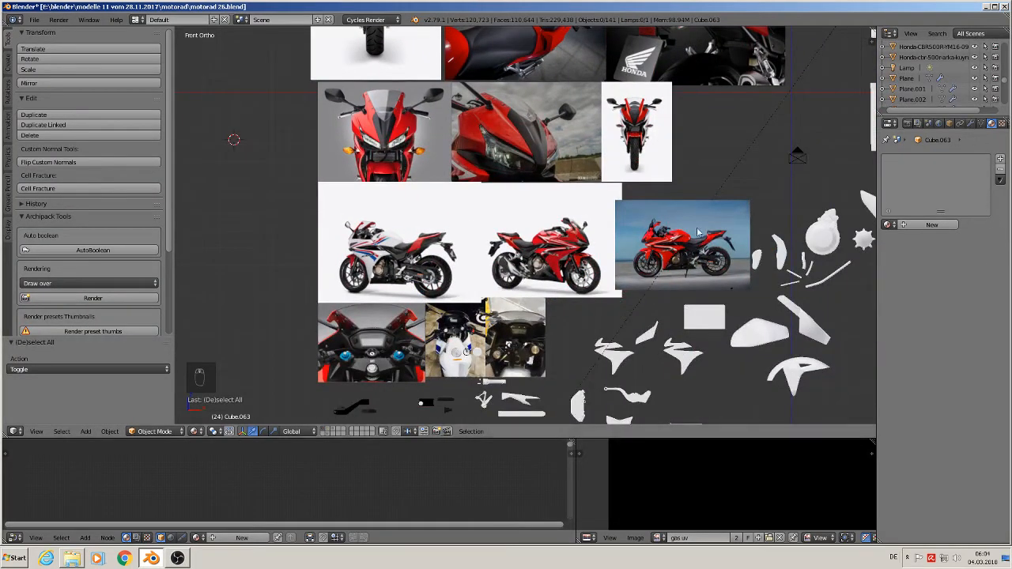
shift+middle_drag(511, 367, 427, 198)
scroll(426, 217, up, 7)
scroll(424, 253, up, 5)
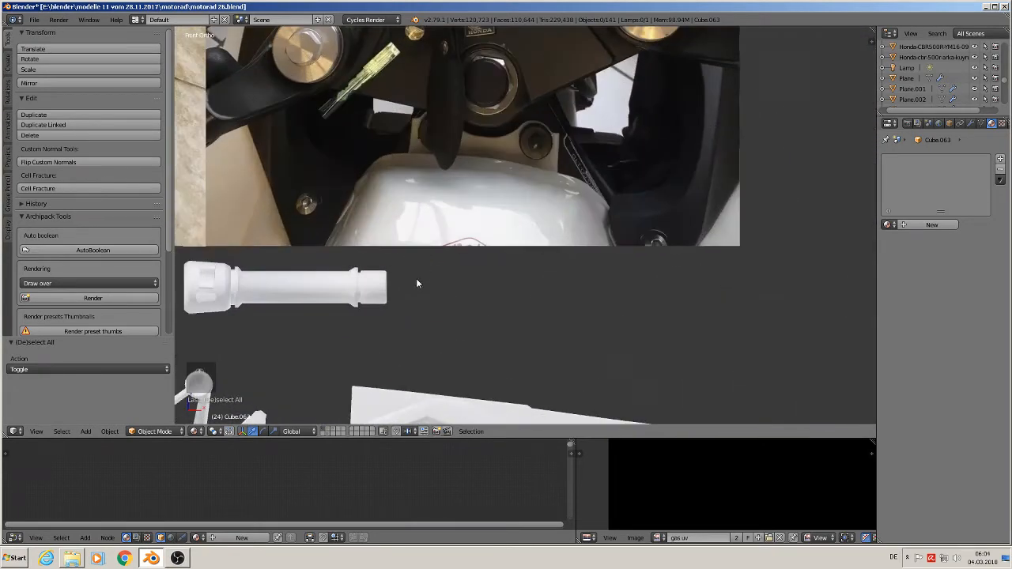
shift+middle_drag(412, 299, 671, 244)
scroll(621, 247, up, 3)
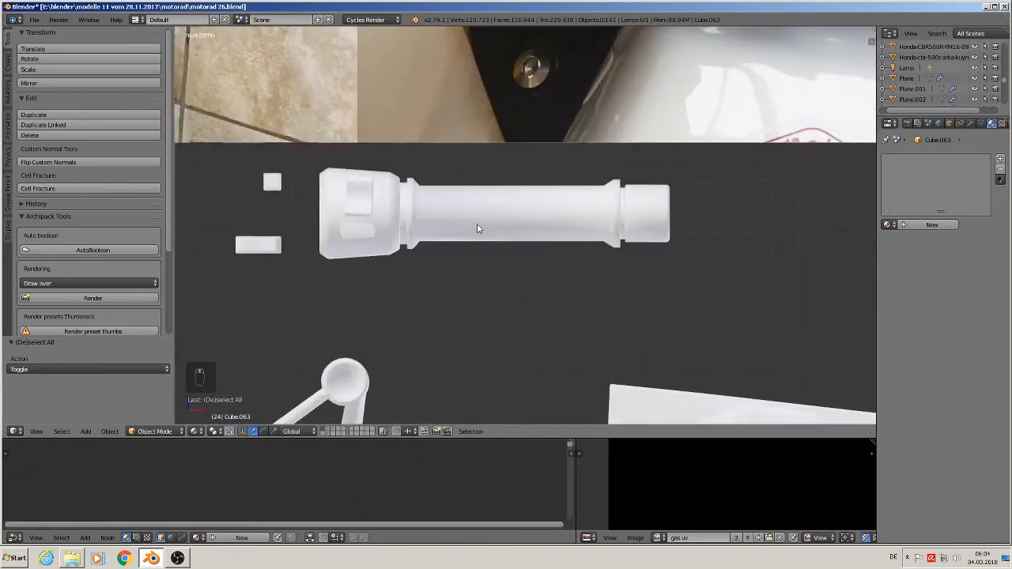
right_click(476, 228)
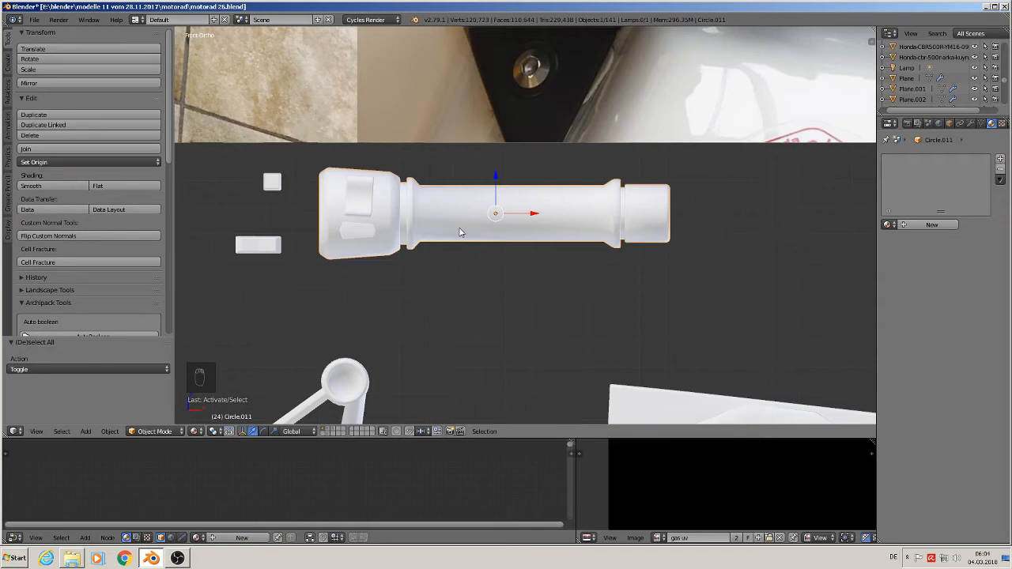
scroll(396, 232, up, 3)
right_click(331, 184)
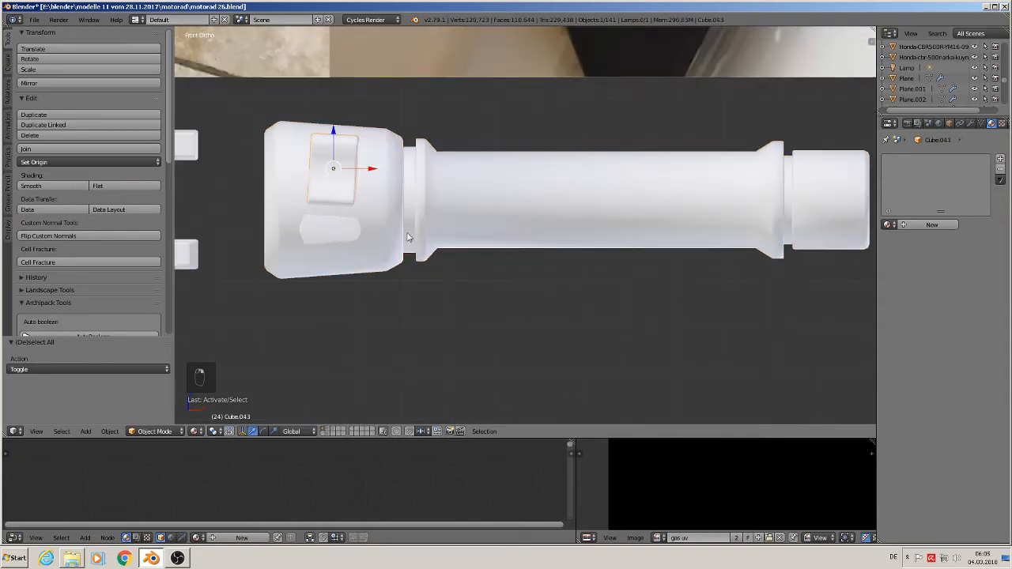
key(r)
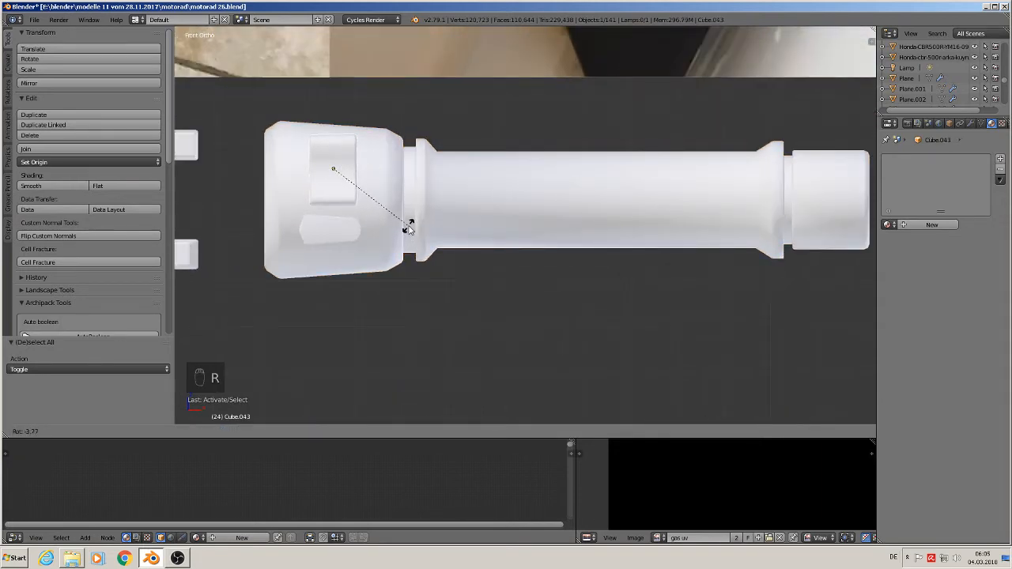
right_click(410, 229)
key(Tab)
key(Tab)
right_click(559, 204)
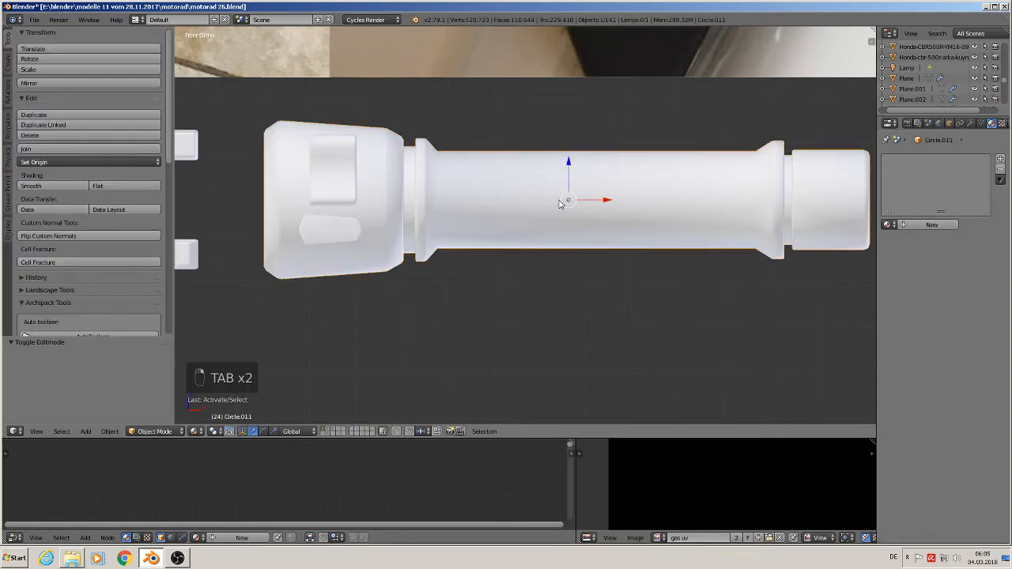
Enter Edit Mode on the grip, add a material slot and give it the existing material black plastic rough
key(Tab)
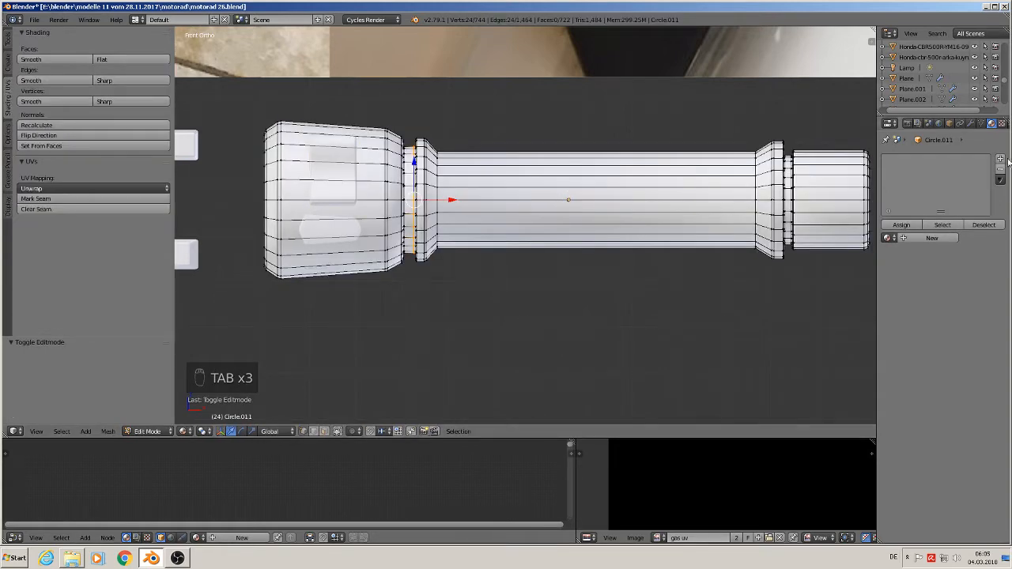
scroll(680, 227, down, 4)
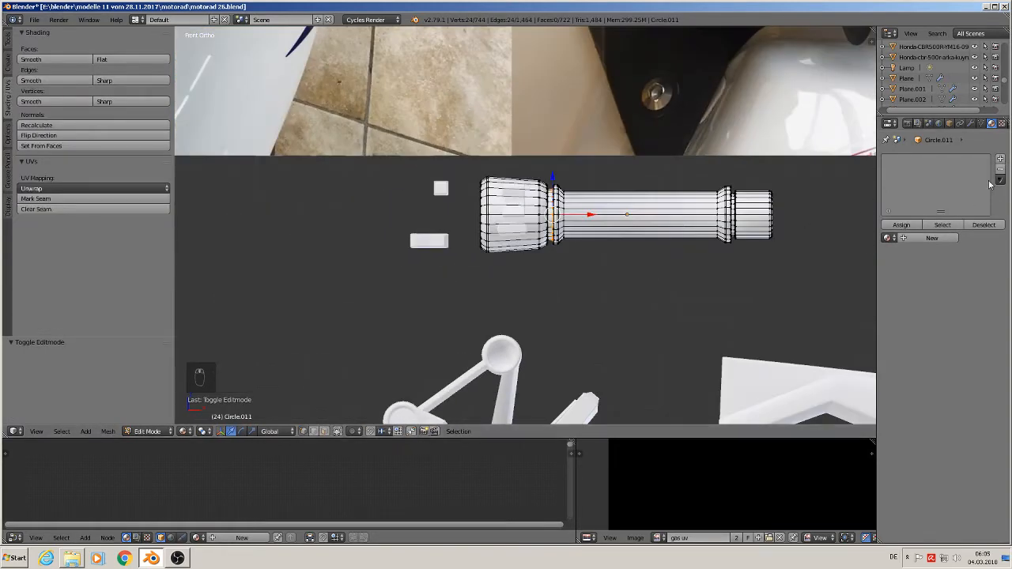
click(1001, 162)
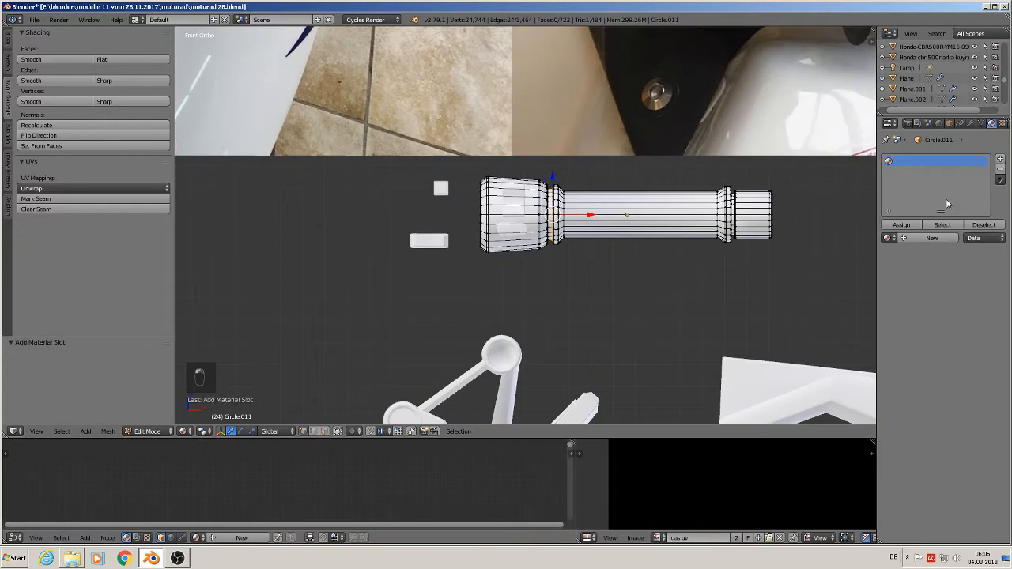
click(887, 238)
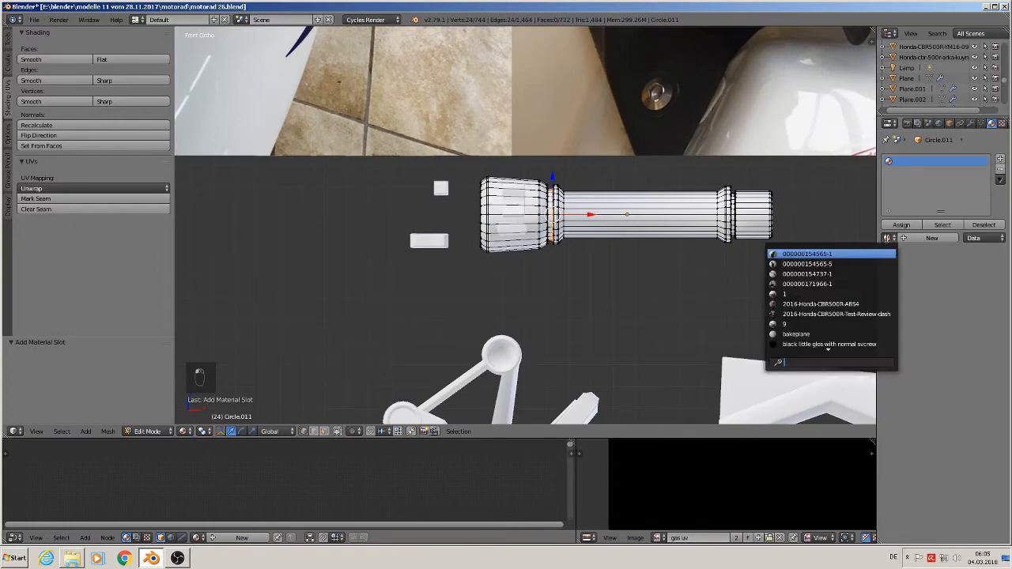
text(bl)
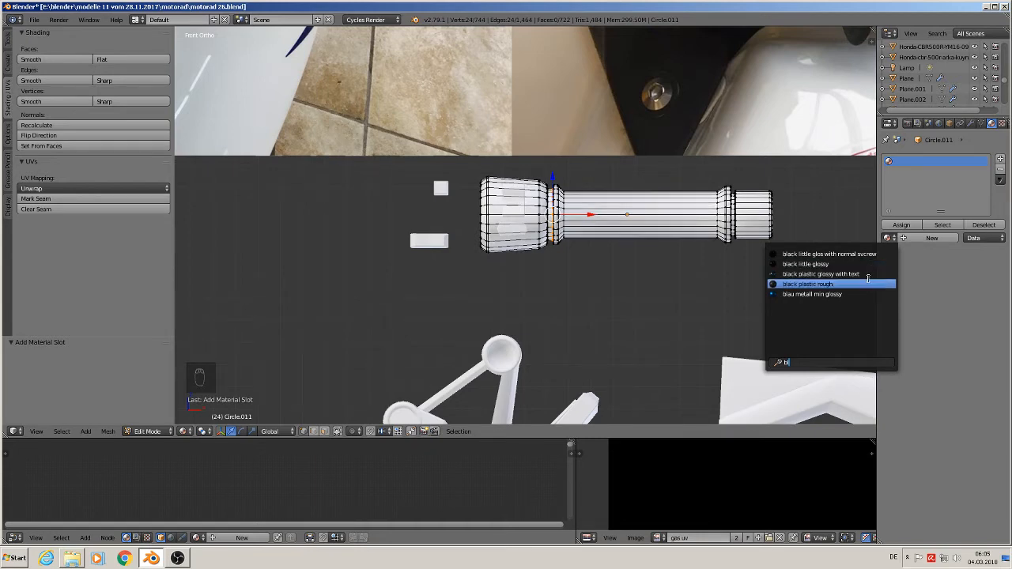
click(869, 282)
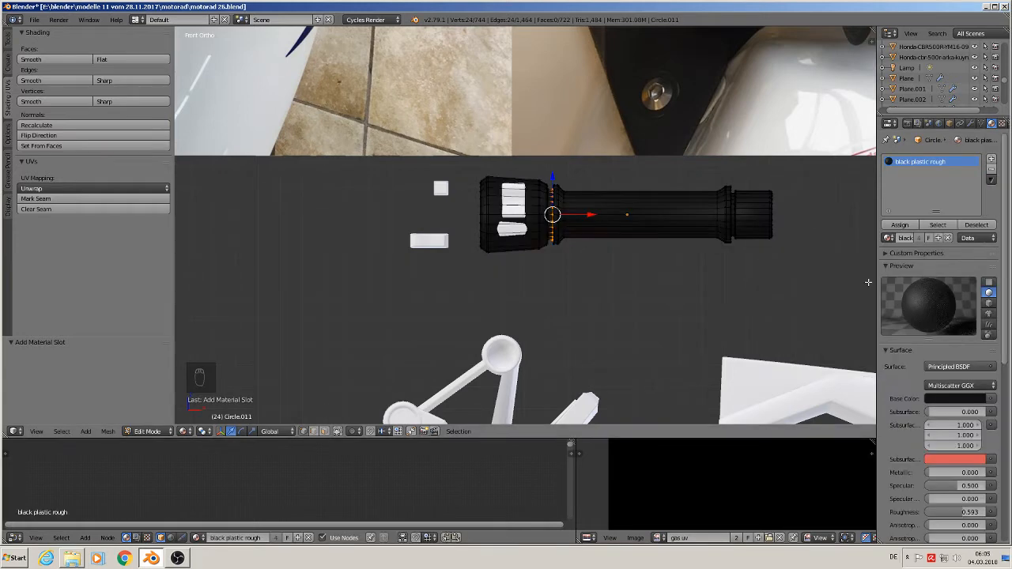
shift+middle_drag(488, 268, 377, 287)
scroll(585, 255, up, 3)
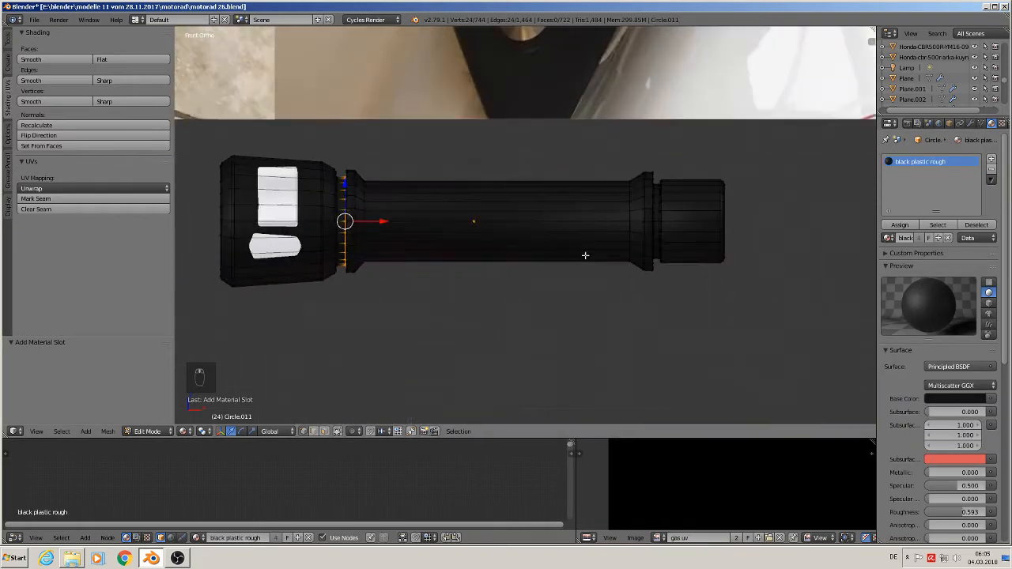
key(Tab)
key(Tab)
key(a)
key(a)
key(a)
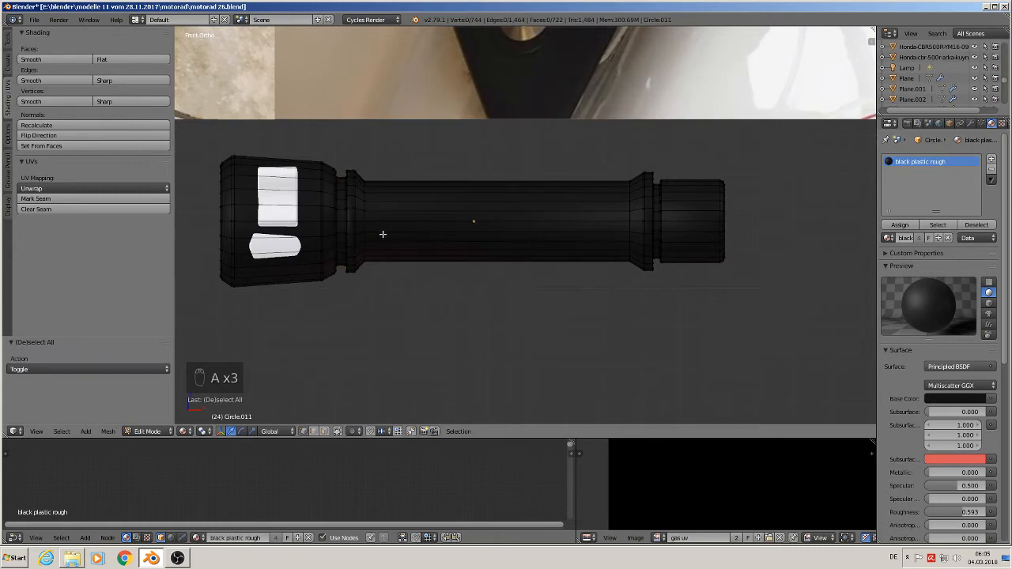
scroll(385, 233, up, 3)
scroll(465, 264, down, 4)
scroll(384, 271, up, 5)
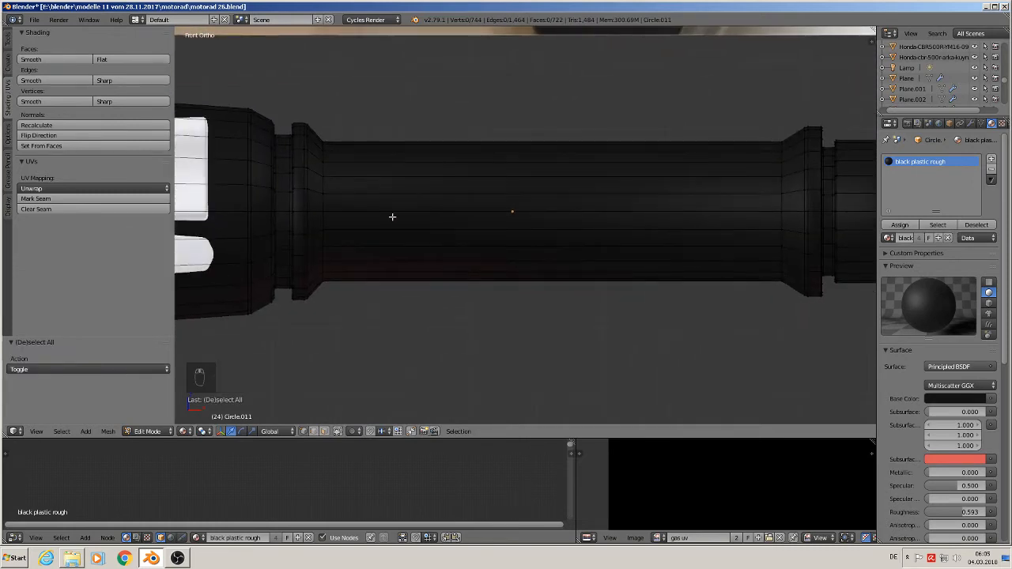
Select the grip's entire mesh, apply UV mapping to it and return to Object Mode
key(Tab)
key(Tab)
key(a)
key(a)
key(a)
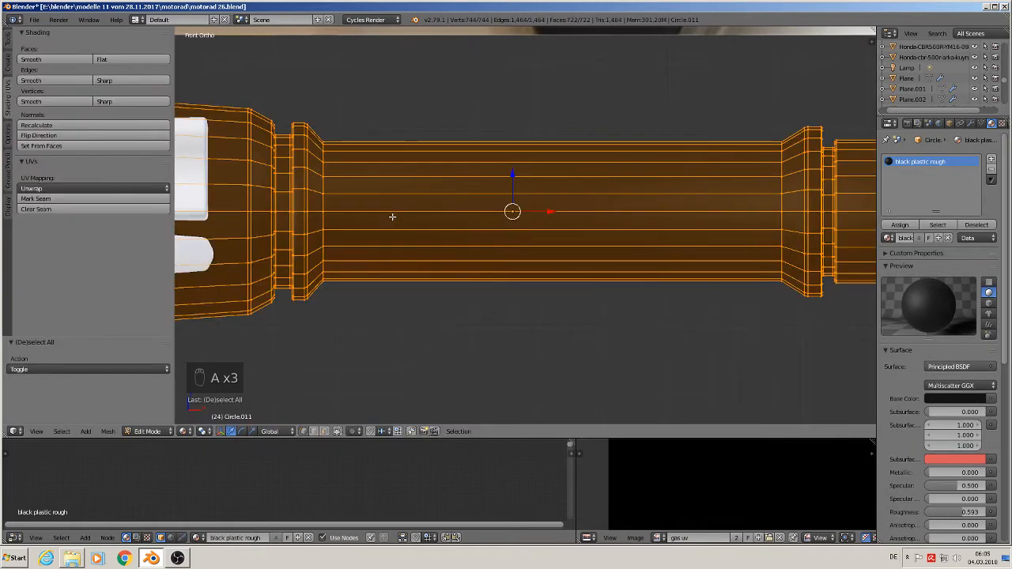
key(u)
click(392, 216)
key(Tab)
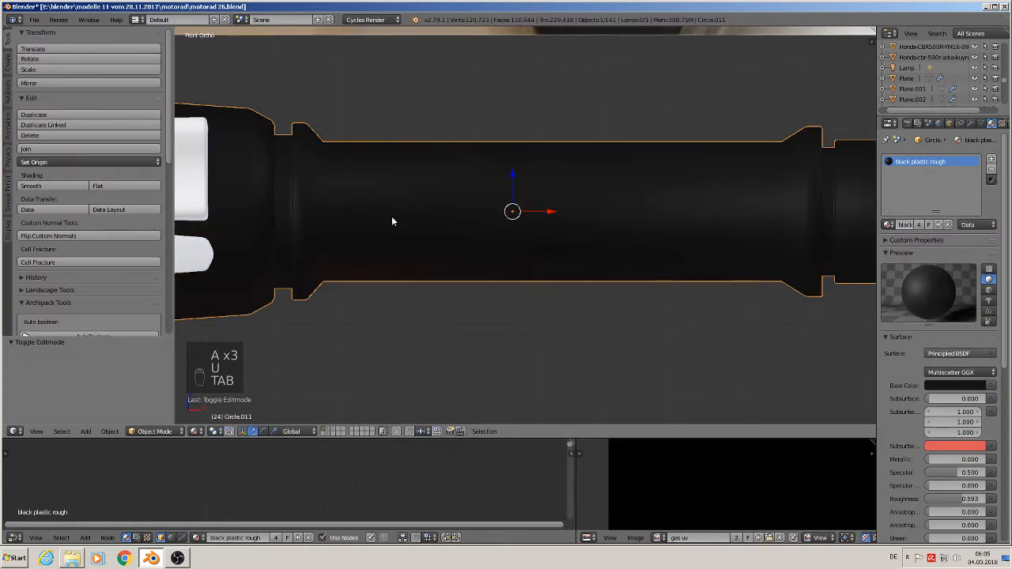
Mark seams on the edge loops at both ends of the grip's straight middle section and along its lowest lengthwise edge
key(Tab)
key(a)
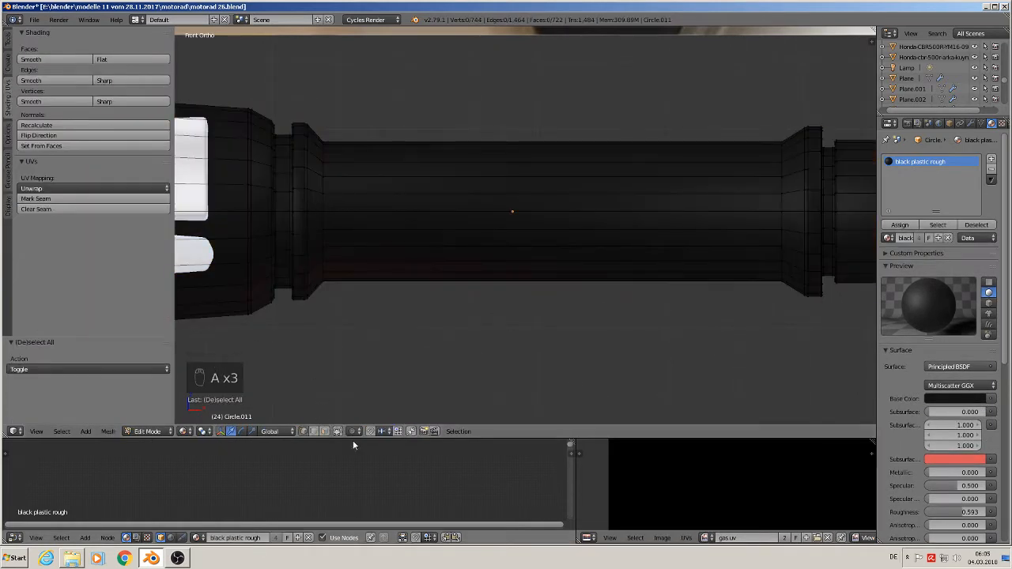
alt+right_click(326, 202)
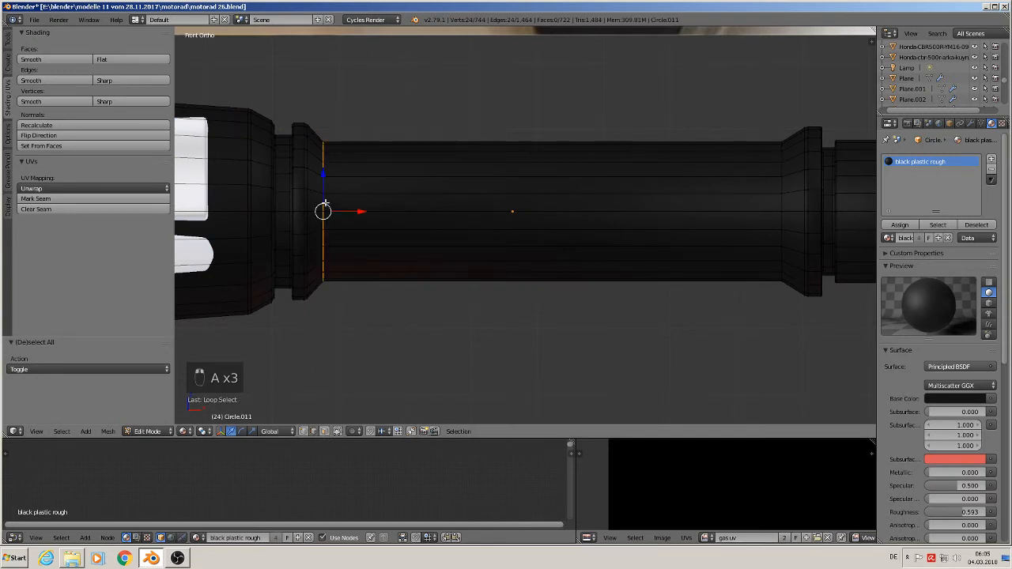
alt+shift+right_click(785, 203)
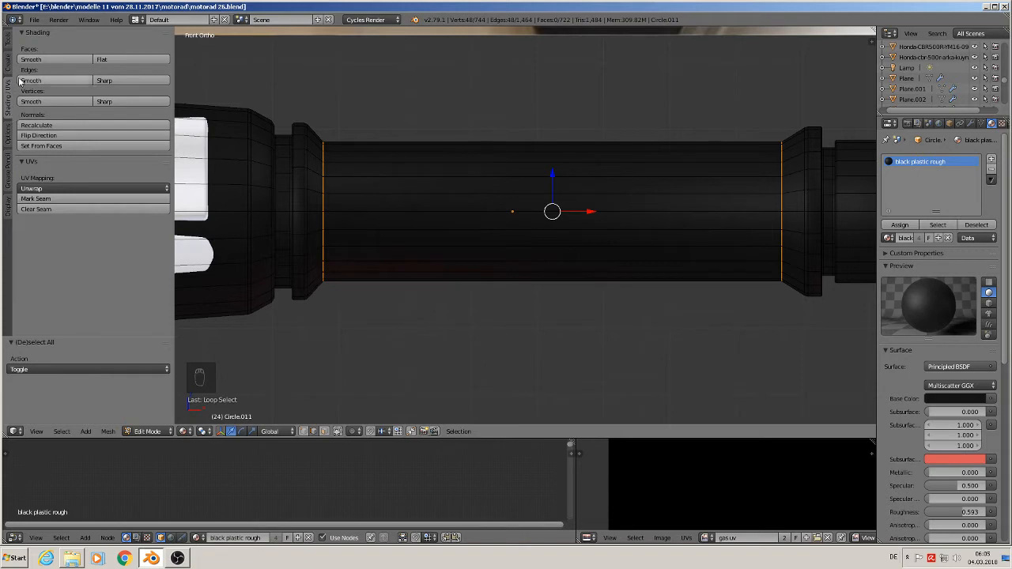
click(52, 200)
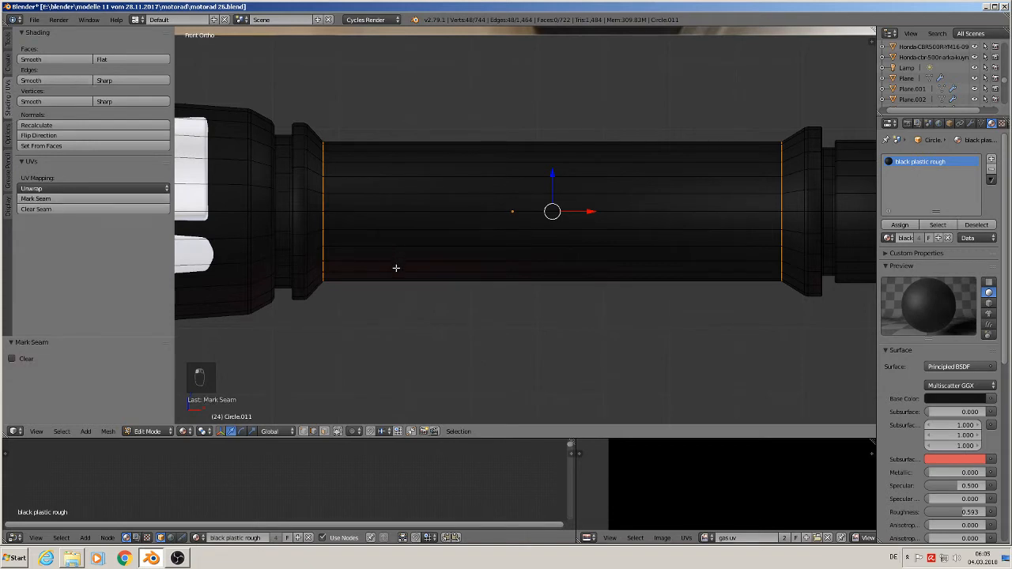
right_click(375, 283)
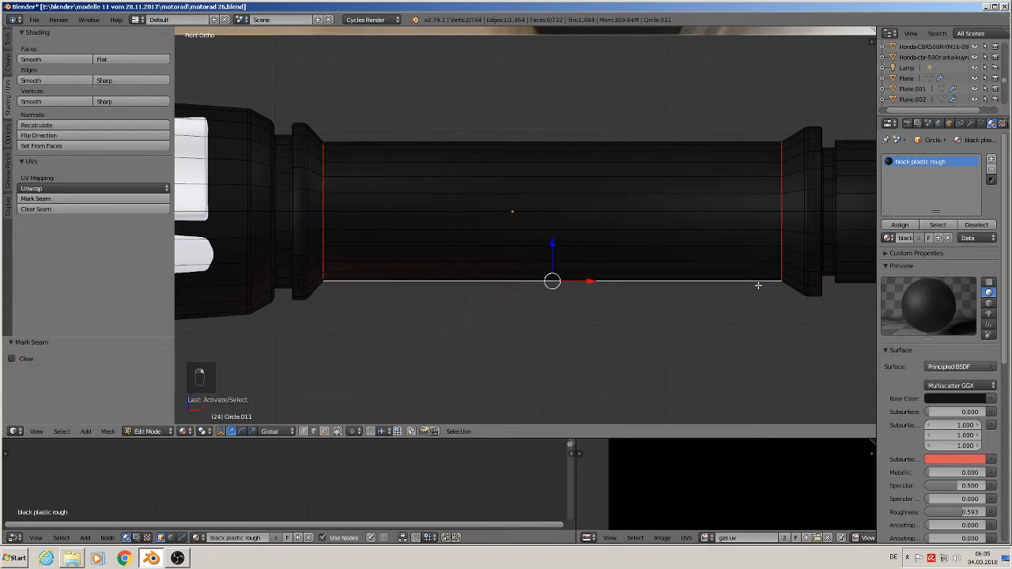
click(43, 199)
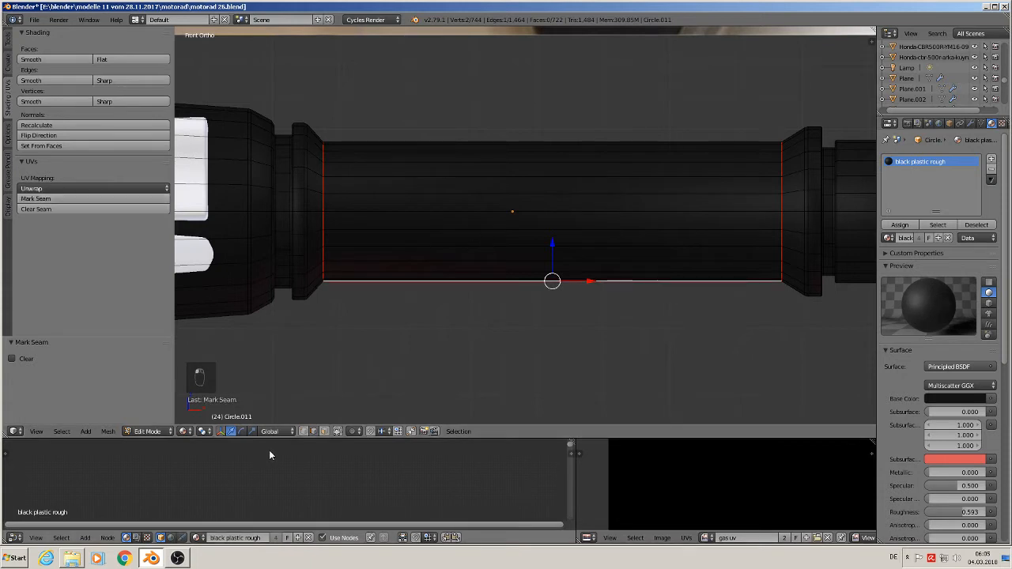
Select the ring of faces forming the grip's straight middle section in face selection mode and unwrap it
click(323, 430)
alt+right_click(525, 225)
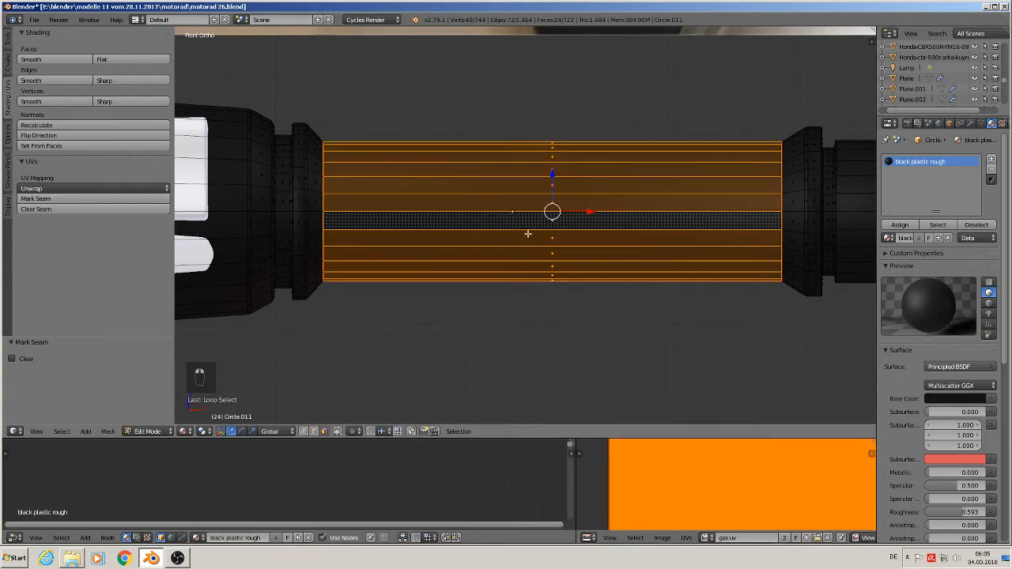
key(u)
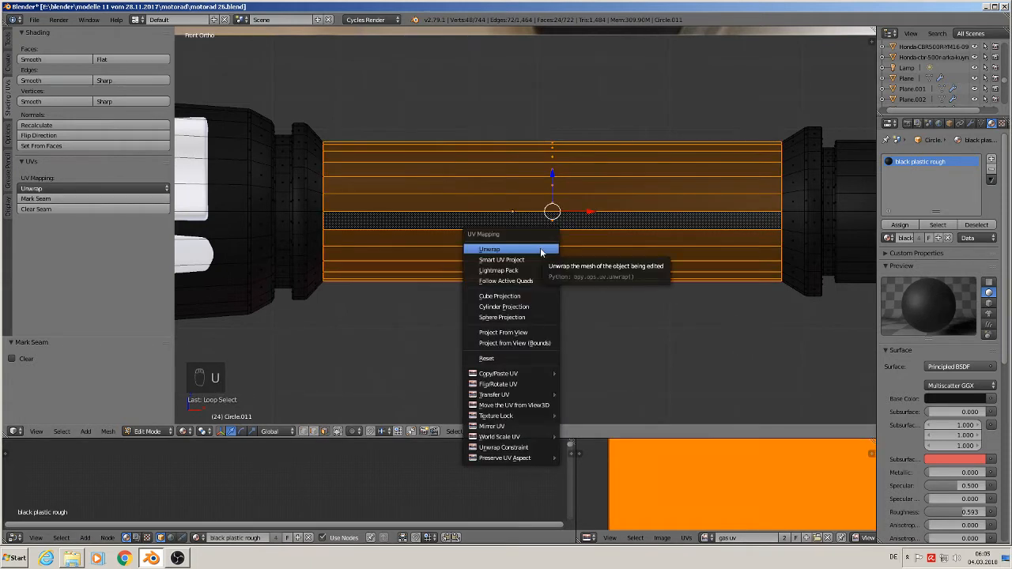
click(540, 249)
scroll(770, 491, down, 3)
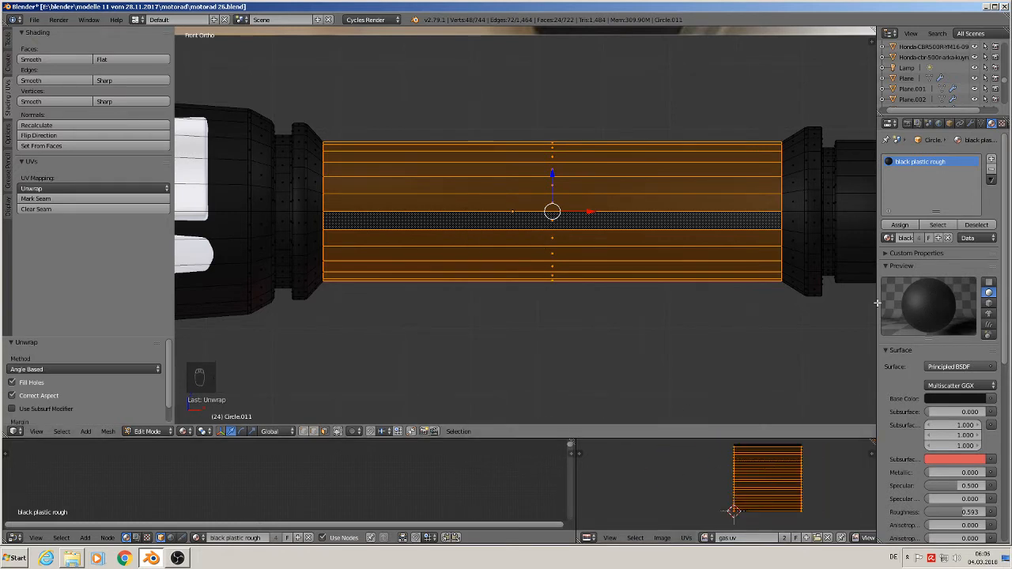
Add a second material slot to the grip with a new material named gas material normal
click(992, 159)
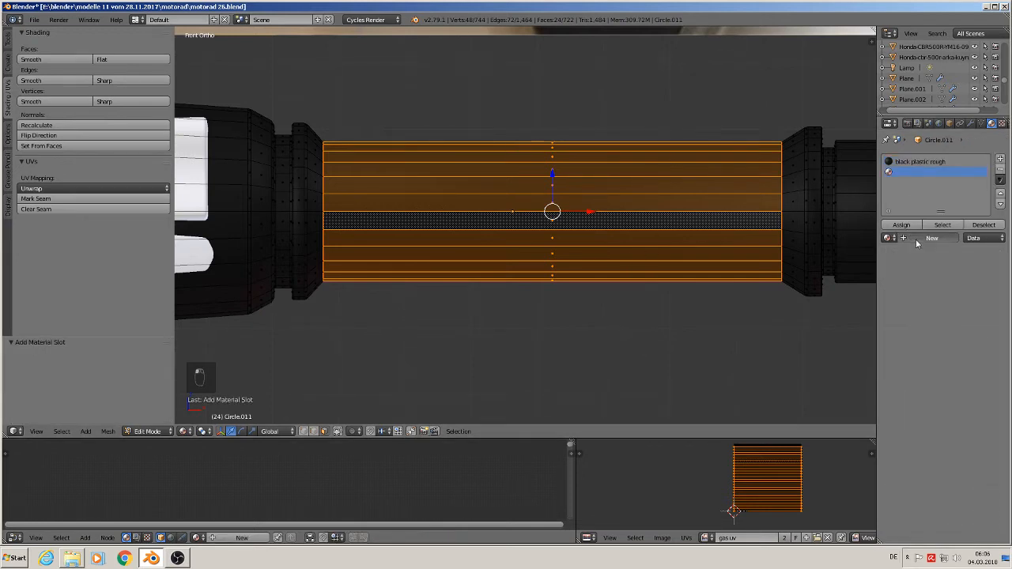
click(919, 238)
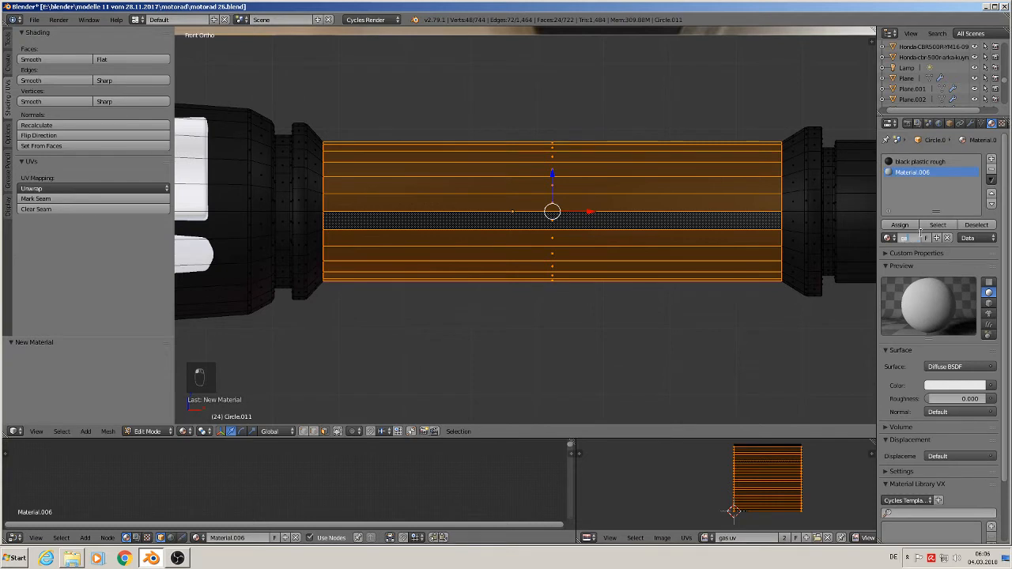
click(920, 233)
text(gas material normal)
key(Return)
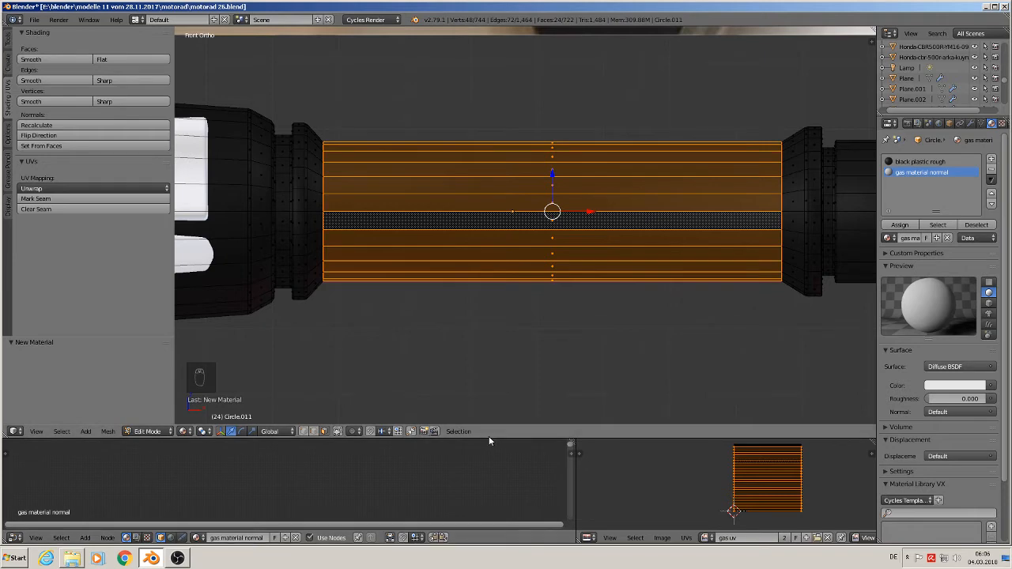
Enlarge the node editor, frame the gas material normal nodes and change the material's surface shader to Principled BSDF
drag(488, 439, 468, 382)
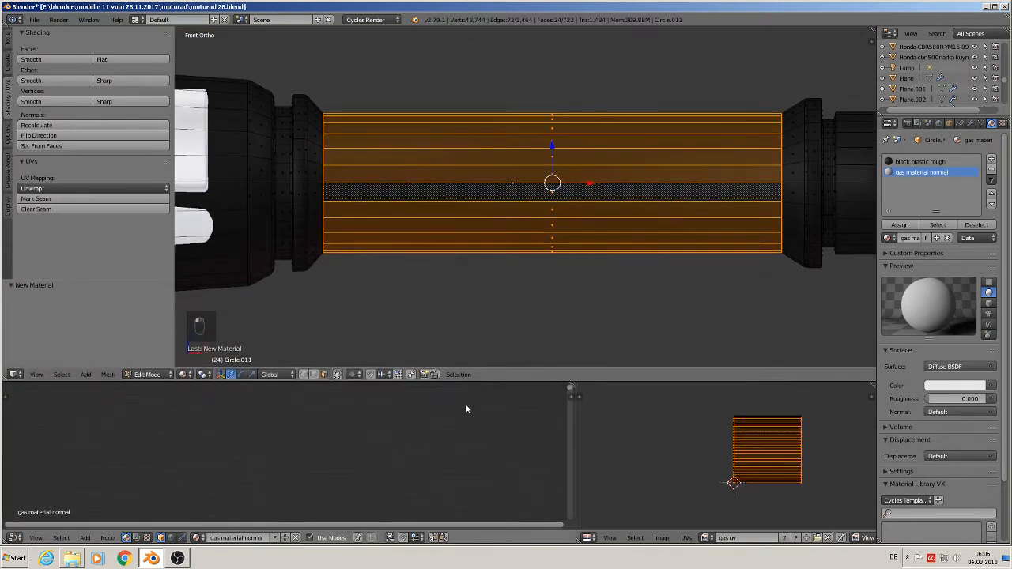
middle_drag(439, 419, 431, 505)
scroll(380, 457, up, 10)
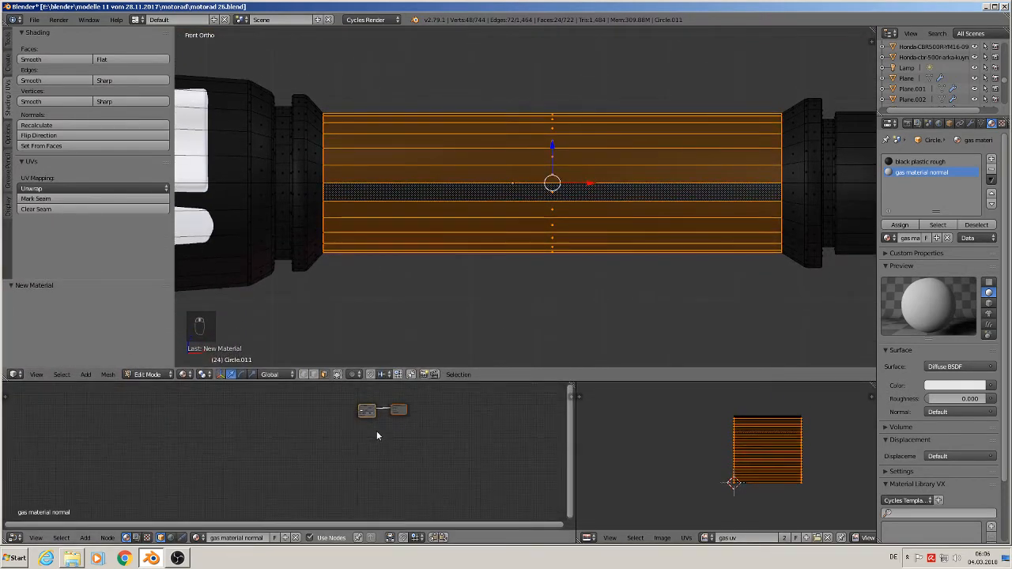
middle_drag(378, 432, 393, 511)
scroll(393, 510, up, 4)
middle_drag(404, 467, 383, 400)
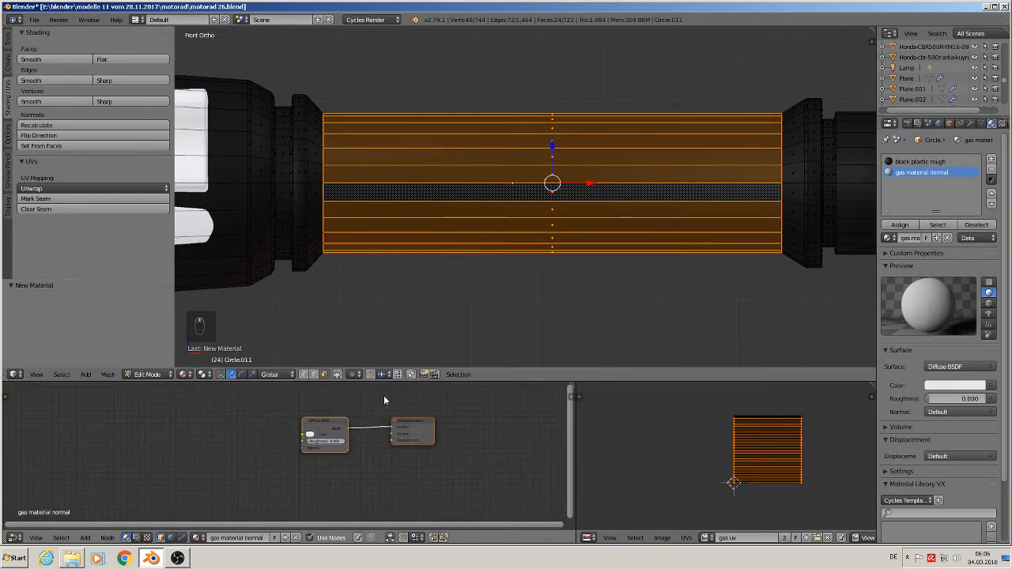
key(KP_Decimal)
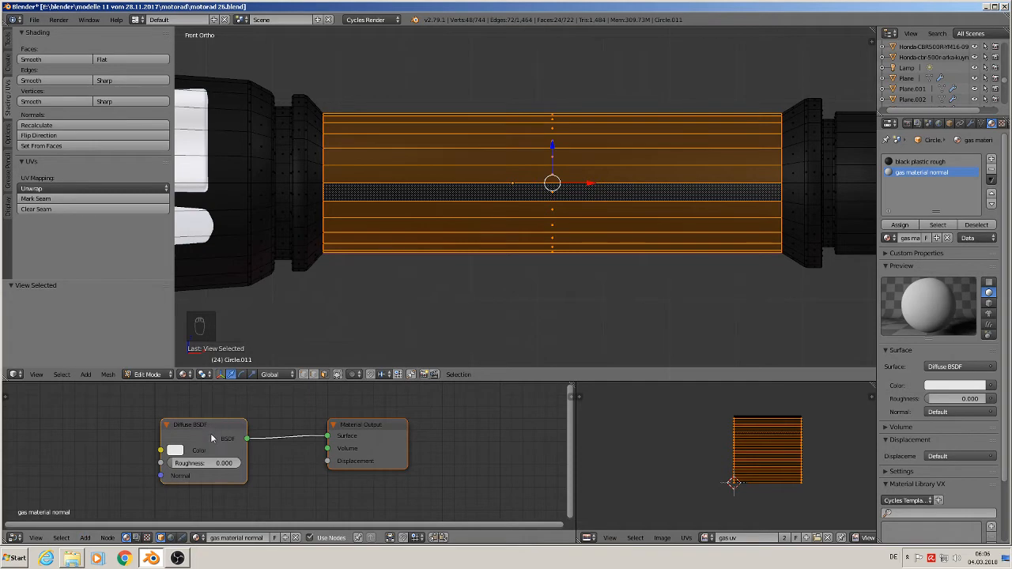
click(959, 367)
click(917, 262)
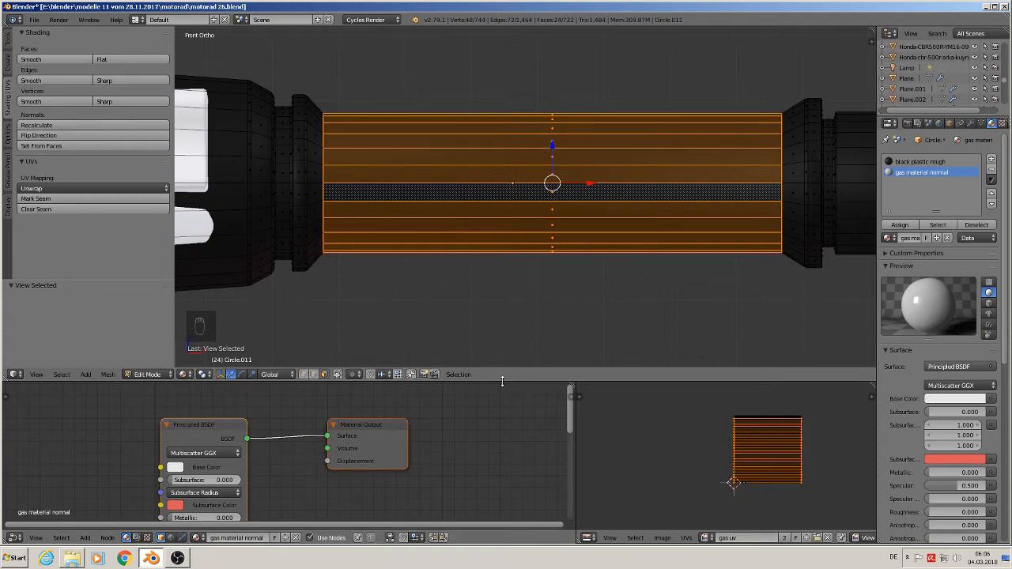
Add a Texture Coordinate node and a Mapping node ahead of the Principled BSDF in the material's node tree
drag(513, 381, 516, 205)
scroll(334, 378, down, 3)
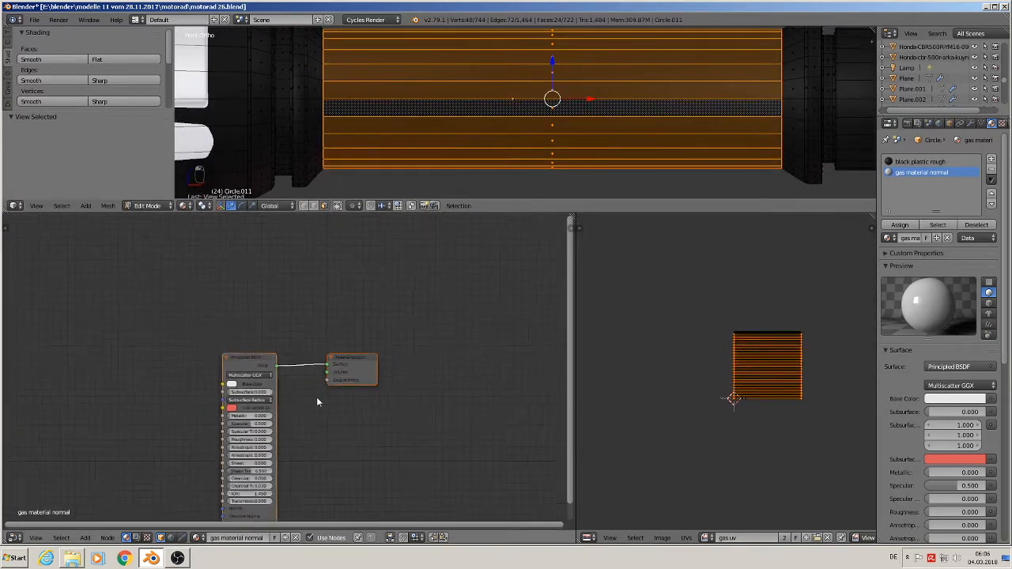
middle_drag(316, 397, 483, 347)
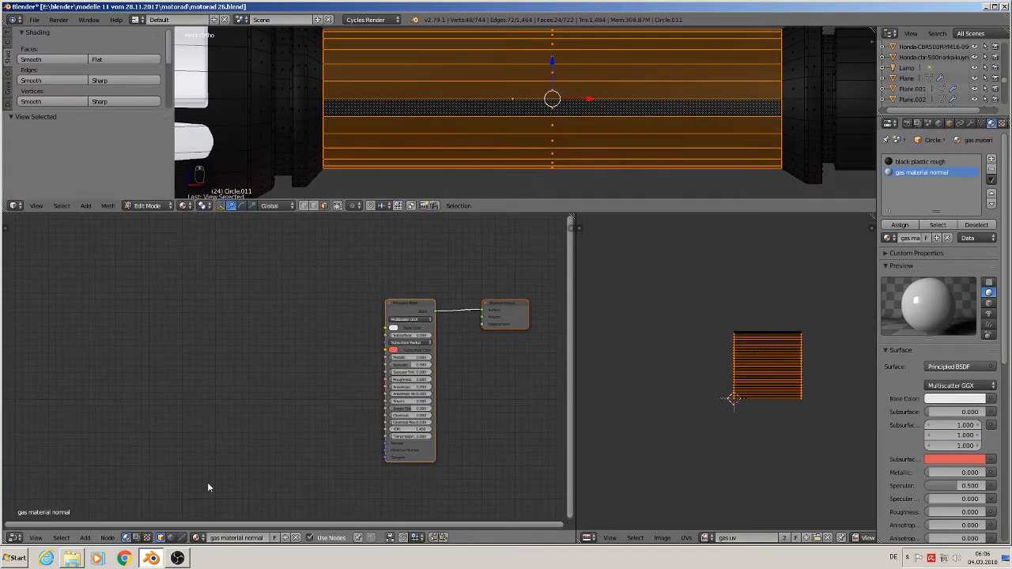
click(84, 538)
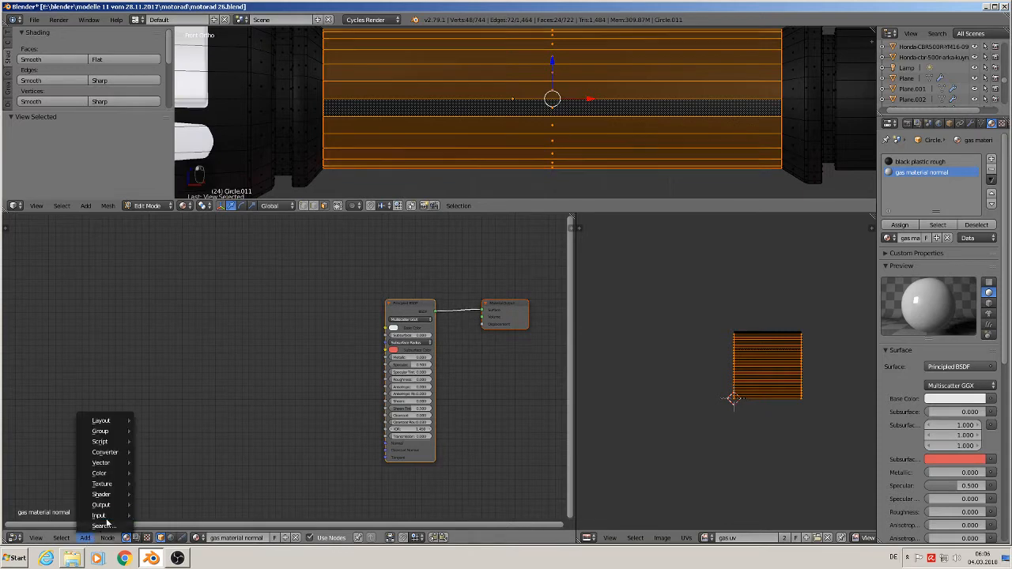
mouse_move(106, 518)
click(170, 480)
click(6, 340)
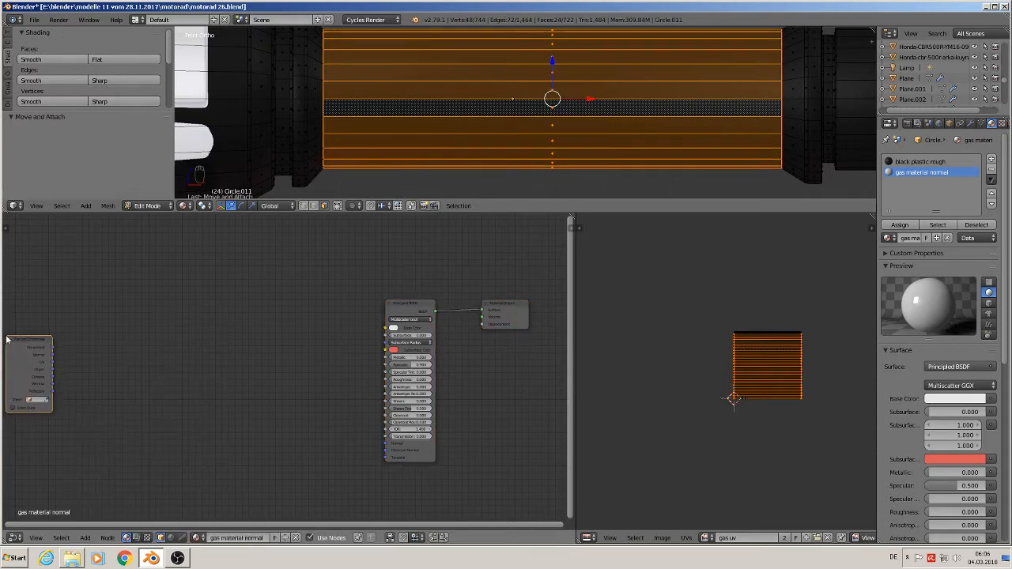
click(85, 537)
mouse_move(124, 465)
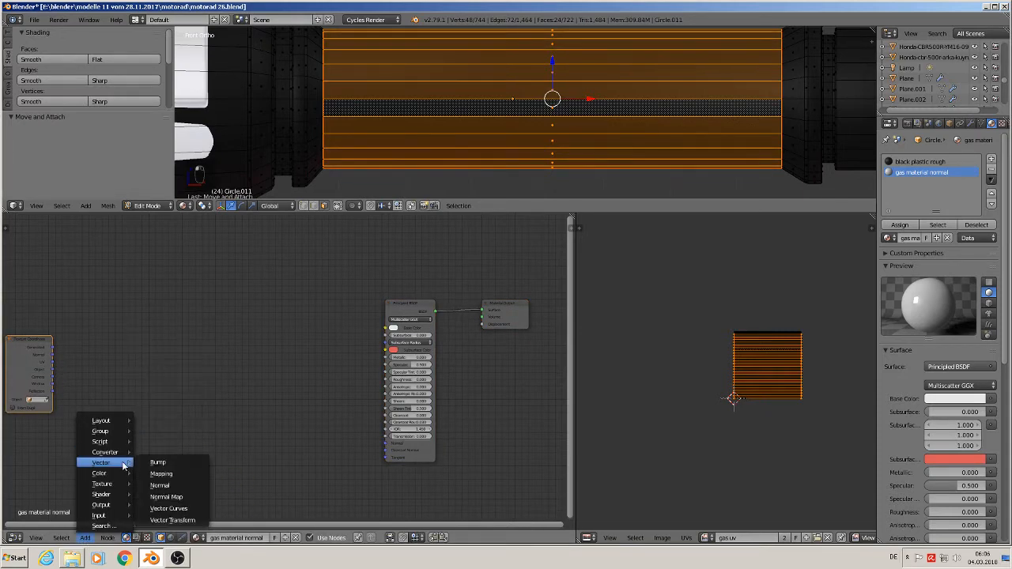
click(161, 473)
click(83, 325)
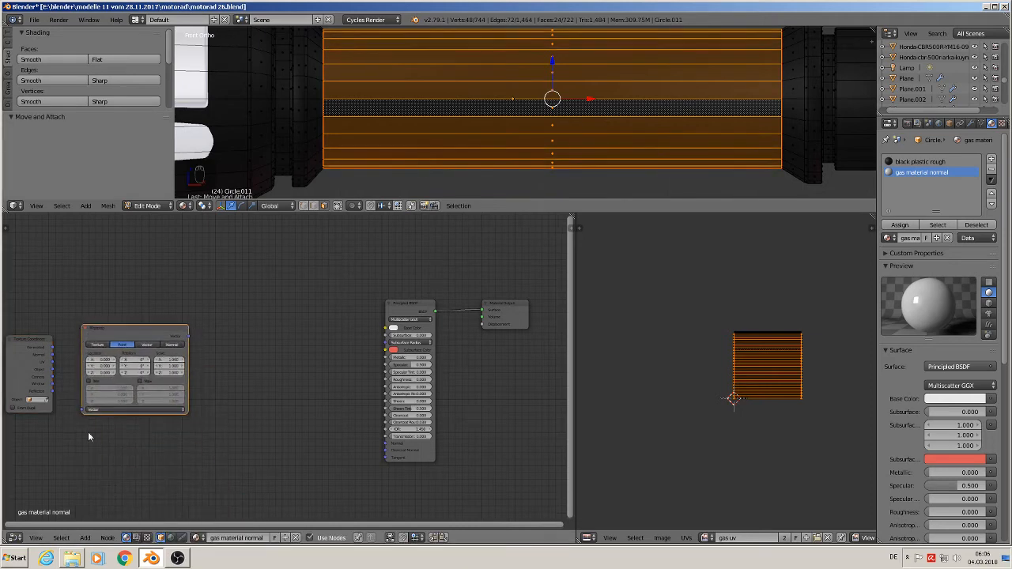
Add an Image Texture node and a Normal Map node between the Mapping node and the Principled BSDF
click(85, 537)
mouse_move(103, 483)
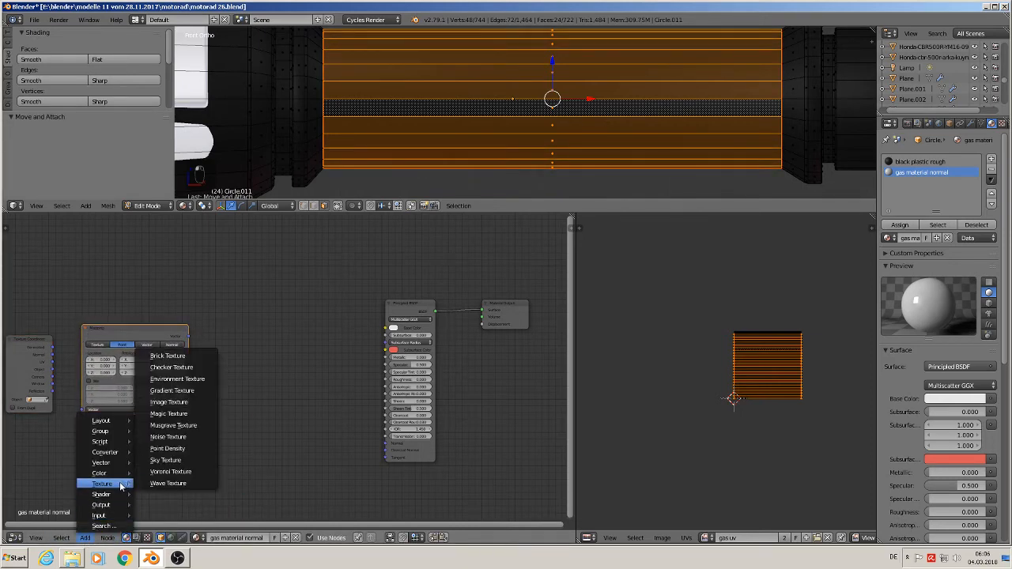
click(195, 402)
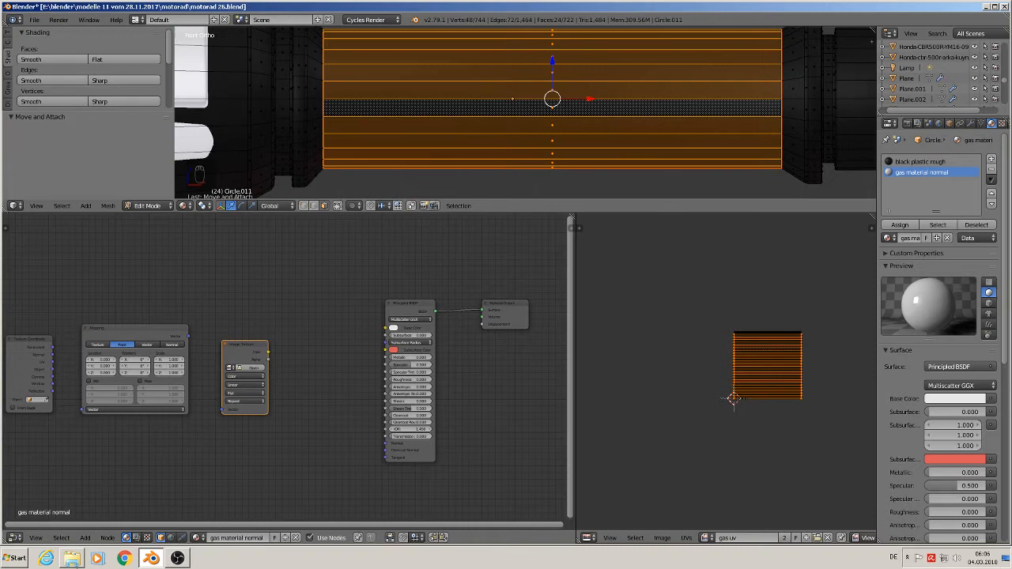
click(85, 538)
mouse_move(123, 465)
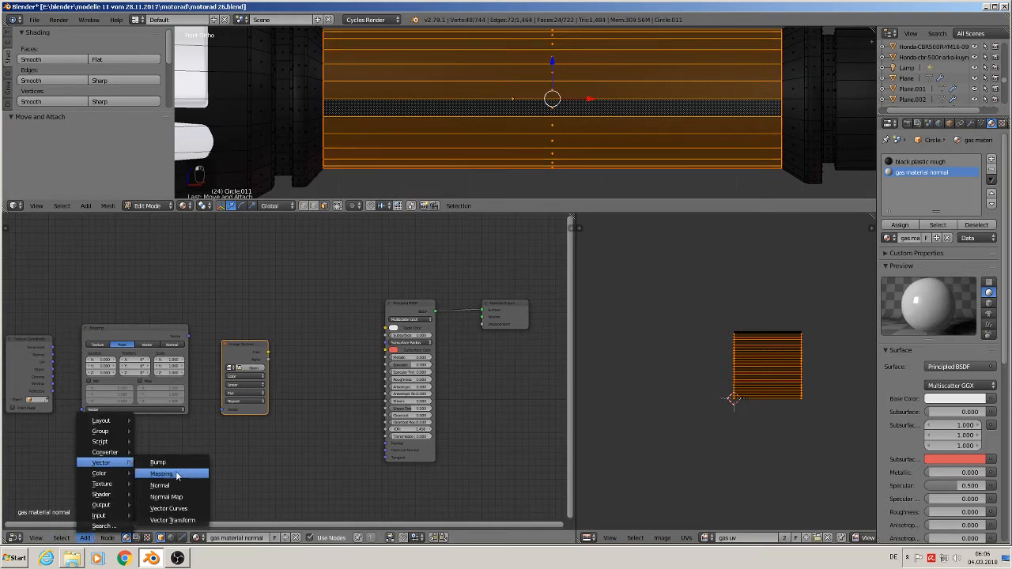
click(170, 496)
click(298, 378)
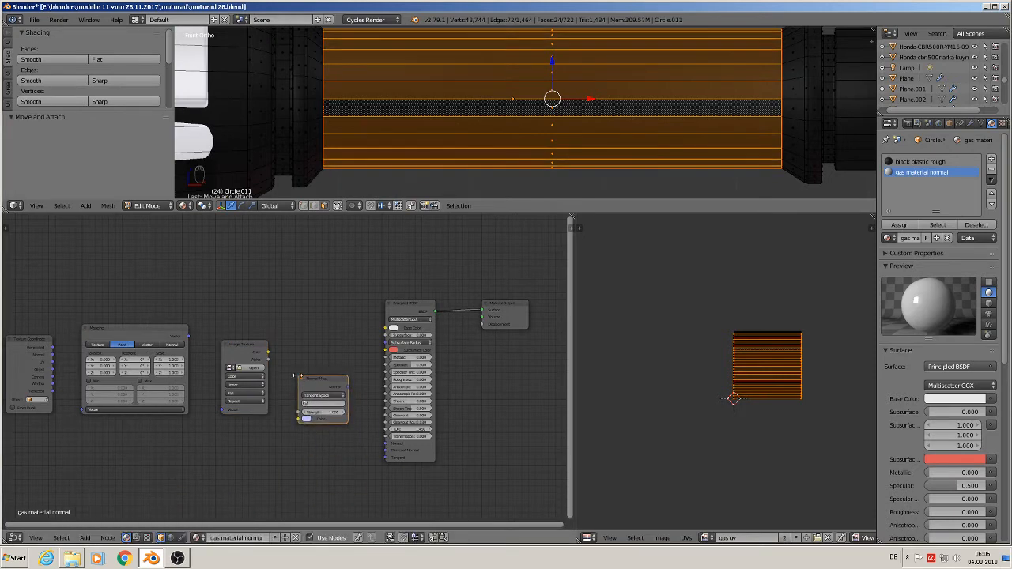
Link the UV coordinates through the Mapping node, set to Texture type, into the Image Texture's Vector input
scroll(69, 390, up, 2)
middle_drag(93, 405, 205, 409)
scroll(206, 411, up, 3)
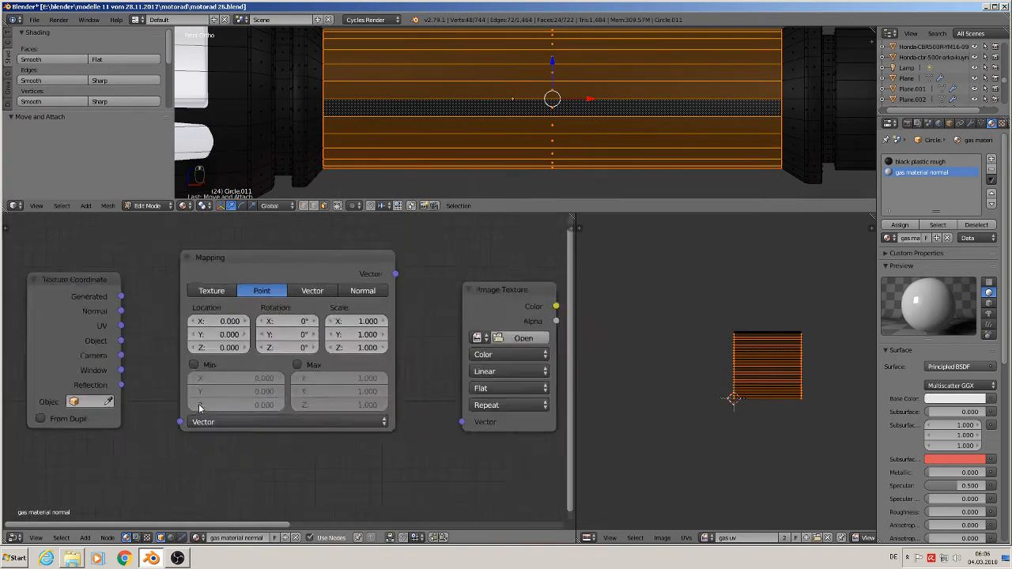
drag(108, 313, 177, 425)
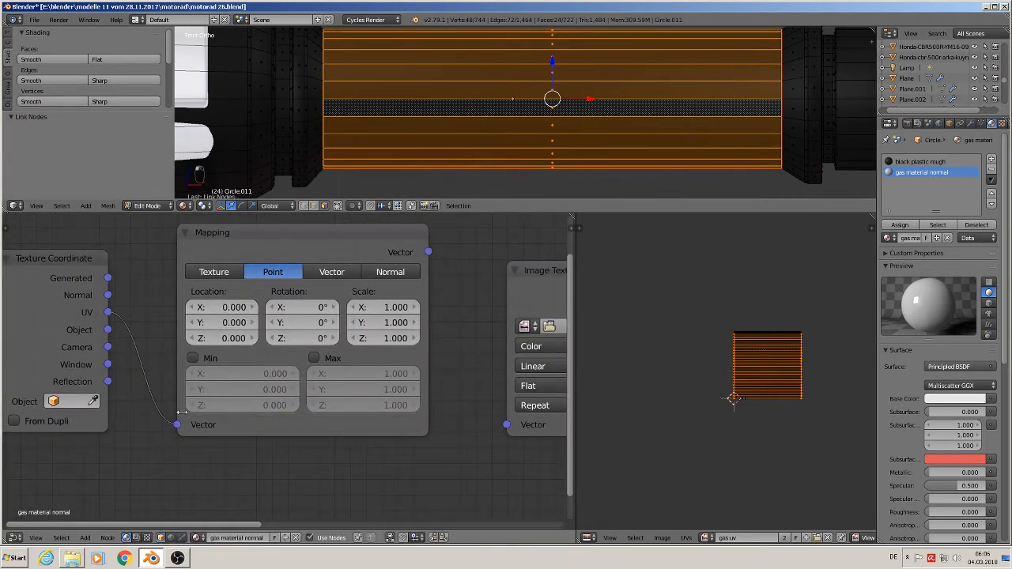
click(216, 272)
middle_drag(342, 328, 170, 342)
drag(257, 265, 336, 437)
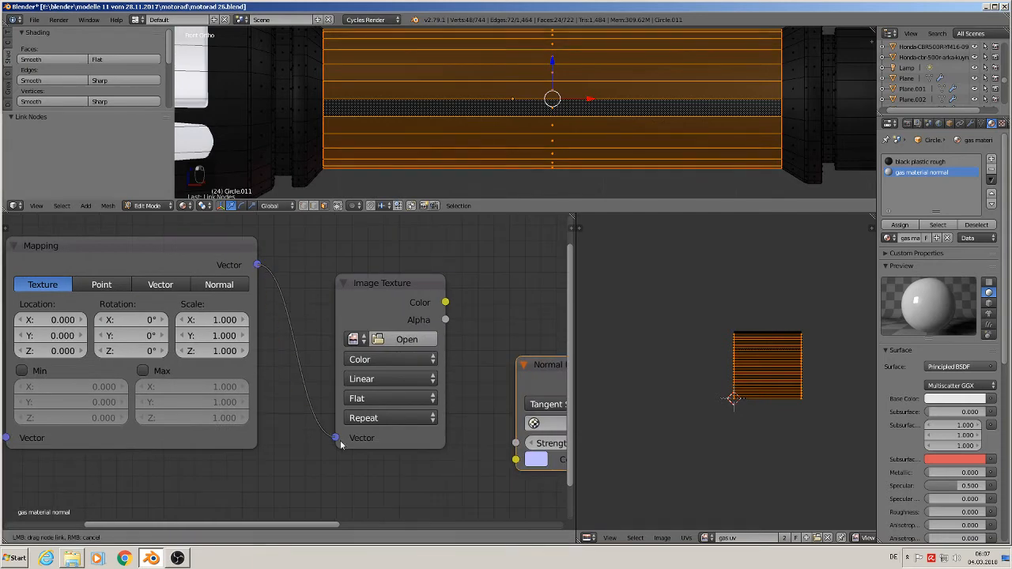
Load gas uv.png from the textures folder into the Image Texture node
click(395, 342)
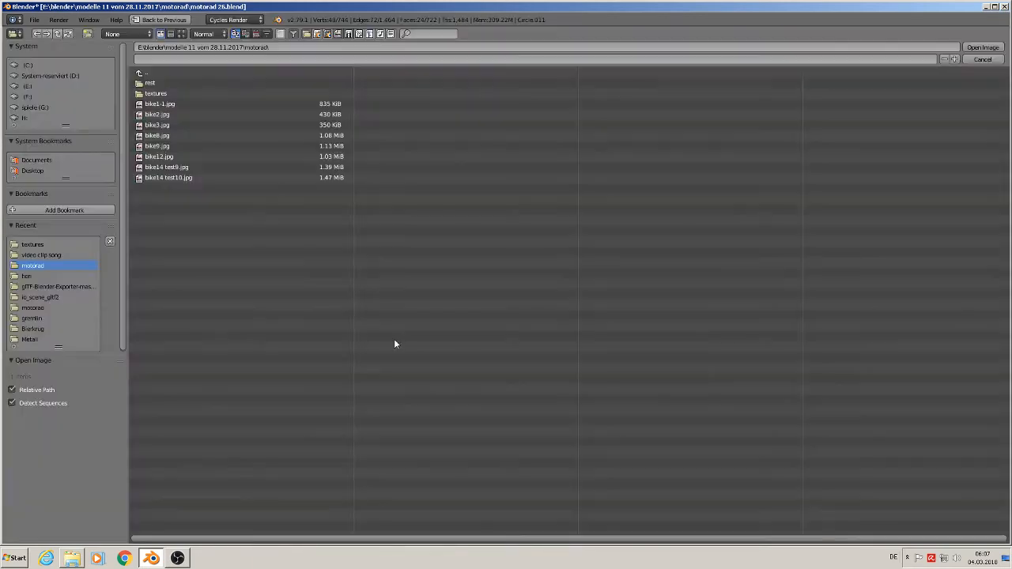
click(192, 93)
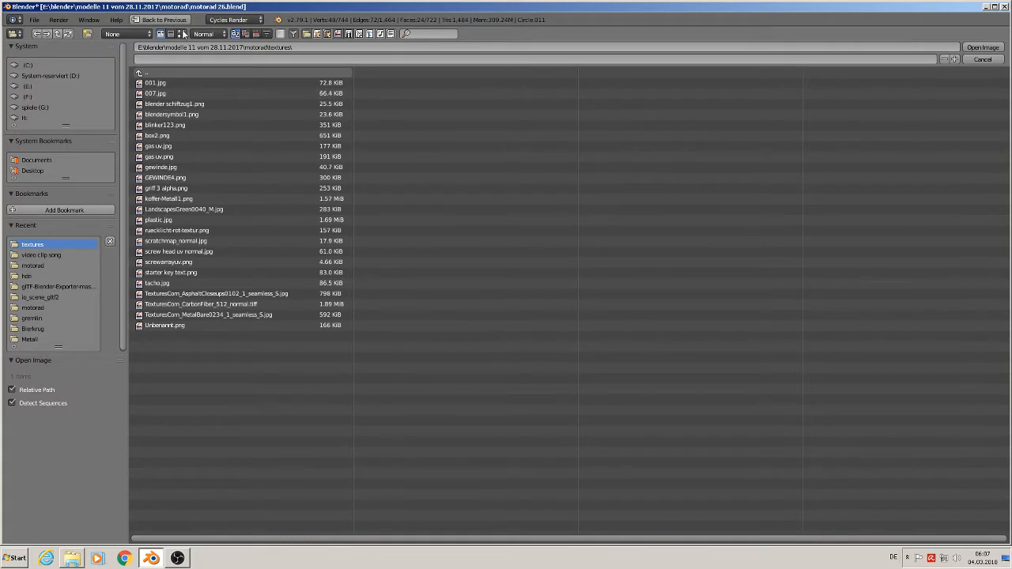
click(181, 33)
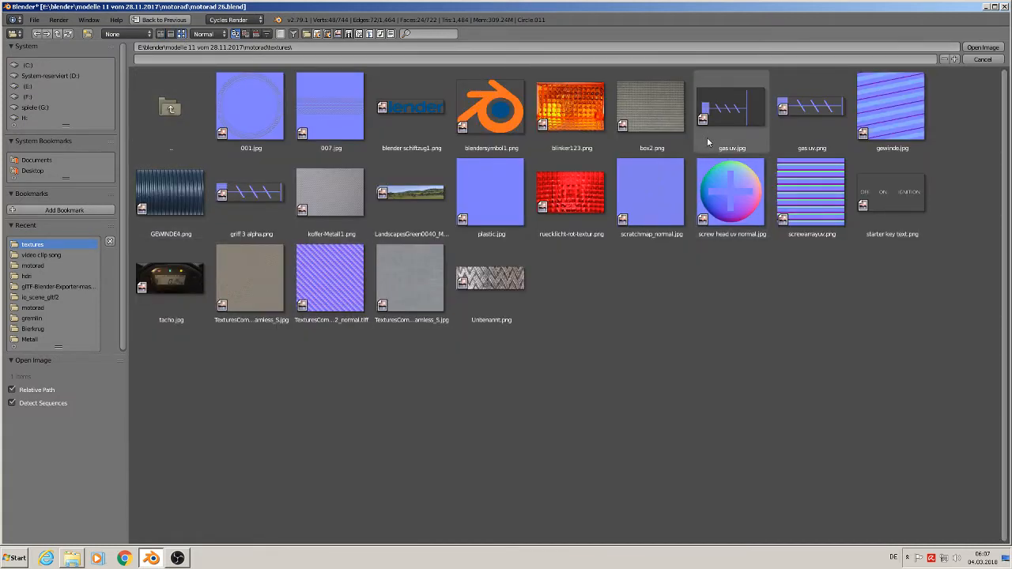
double_click(820, 117)
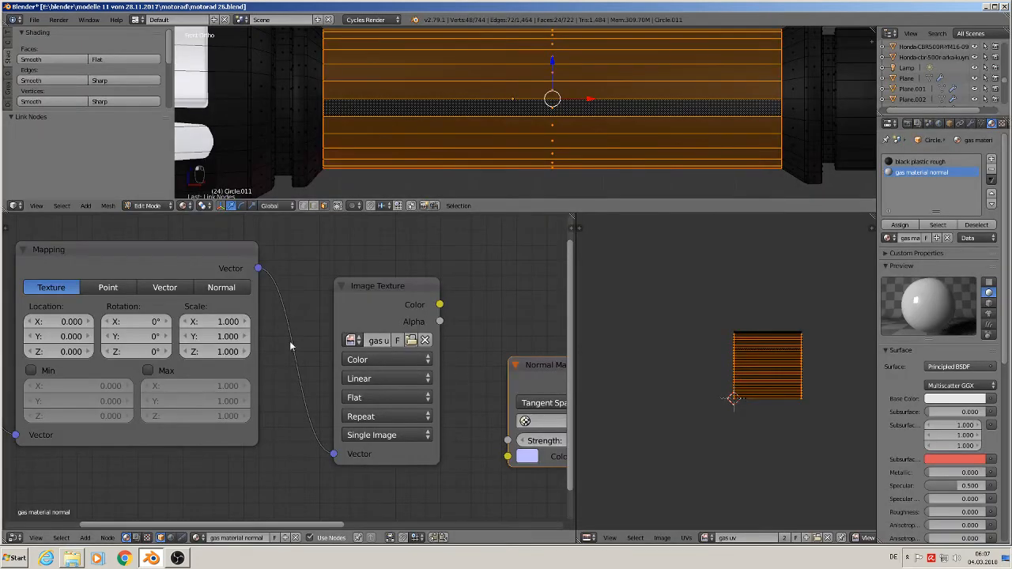
Link the image's Color through the Normal Map node, using UVMap, into the Principled BSDF's Normal input
middle_drag(515, 369, 323, 361)
drag(240, 297, 309, 449)
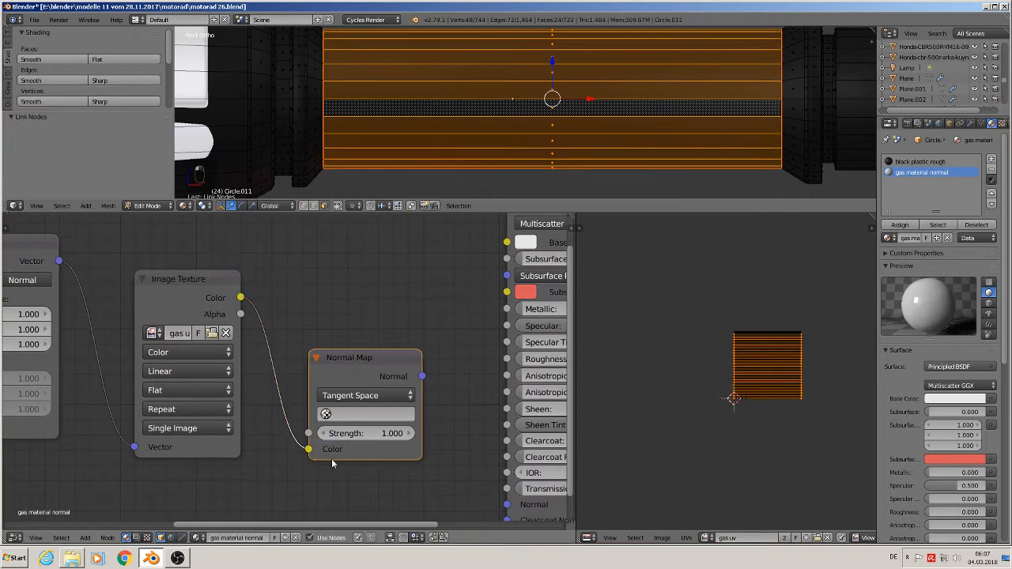
click(359, 415)
click(341, 257)
middle_drag(446, 456, 264, 447)
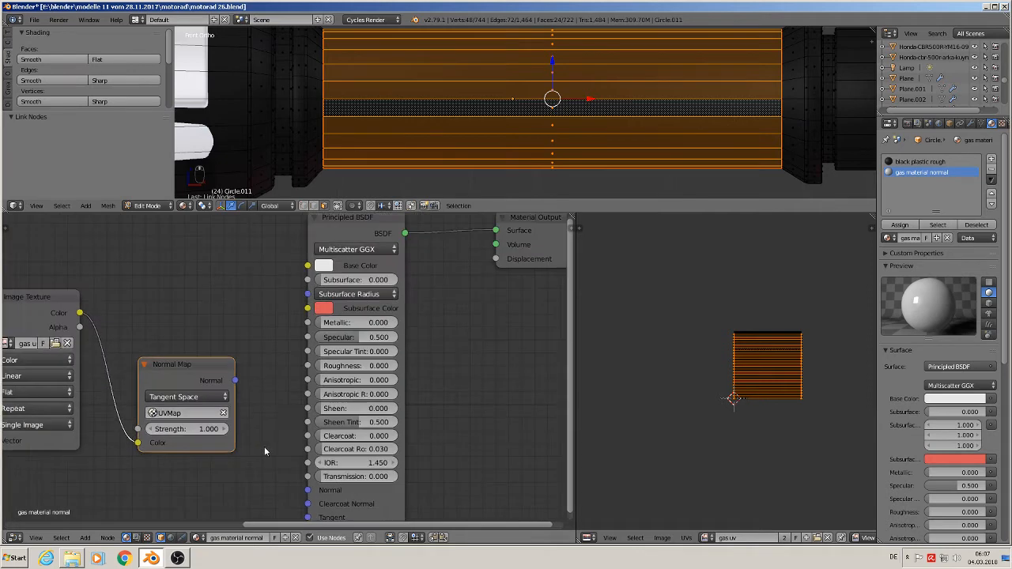
drag(236, 379, 308, 490)
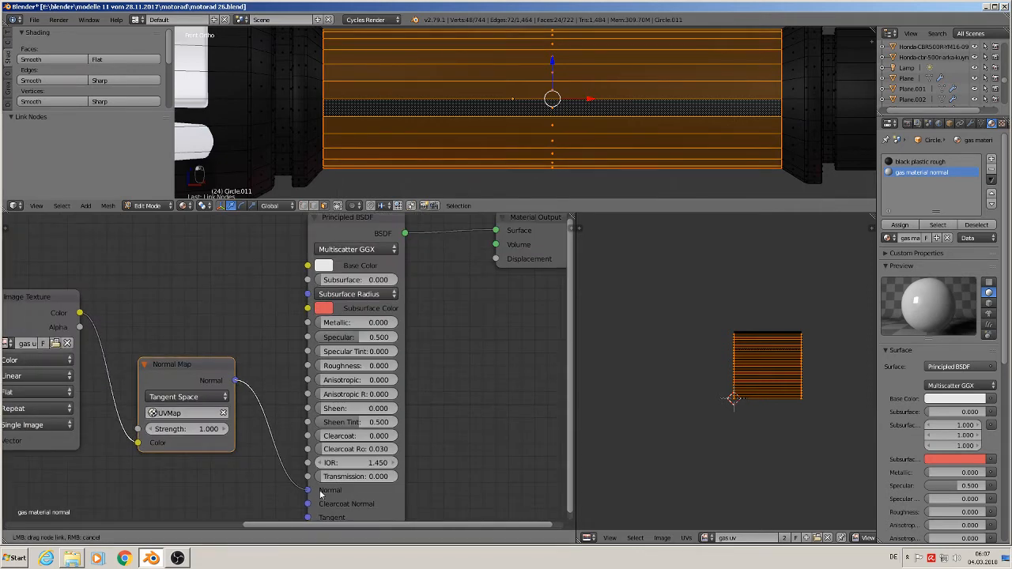
Return the grip to Object Mode and darken the Principled BSDF's base color to near black
scroll(533, 135, down, 3)
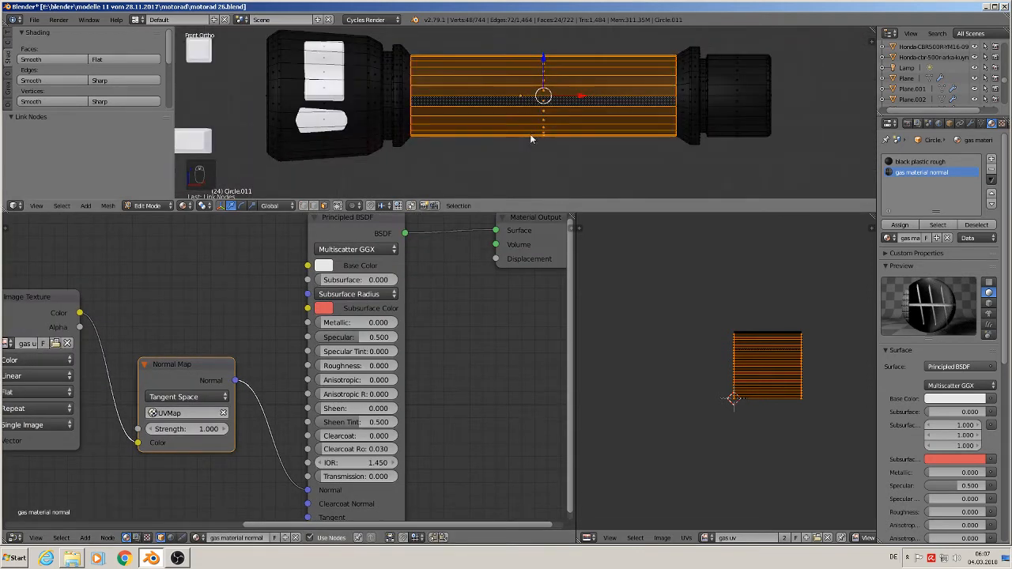
key(Tab)
scroll(410, 315, down, 1)
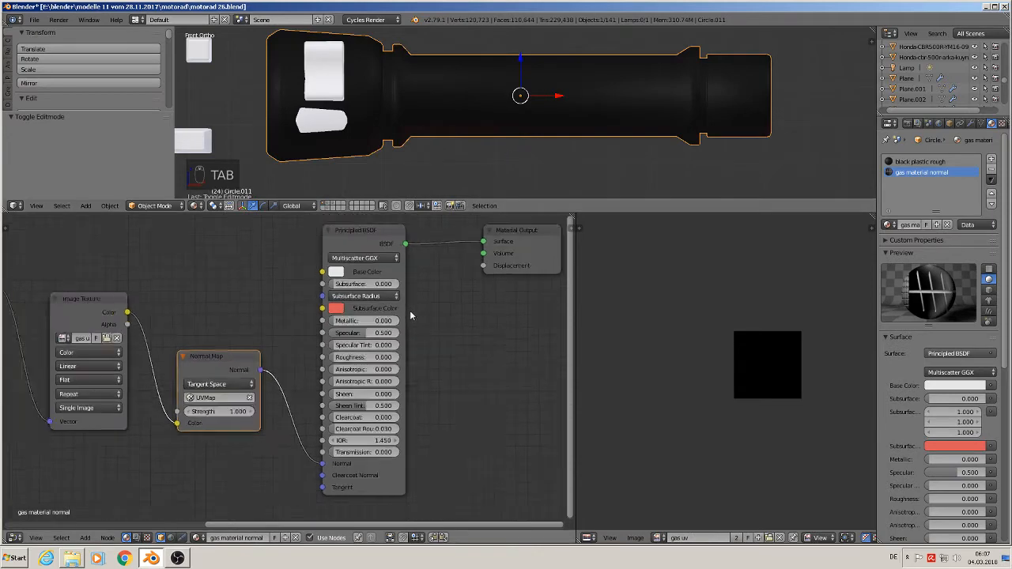
scroll(410, 316, down, 1)
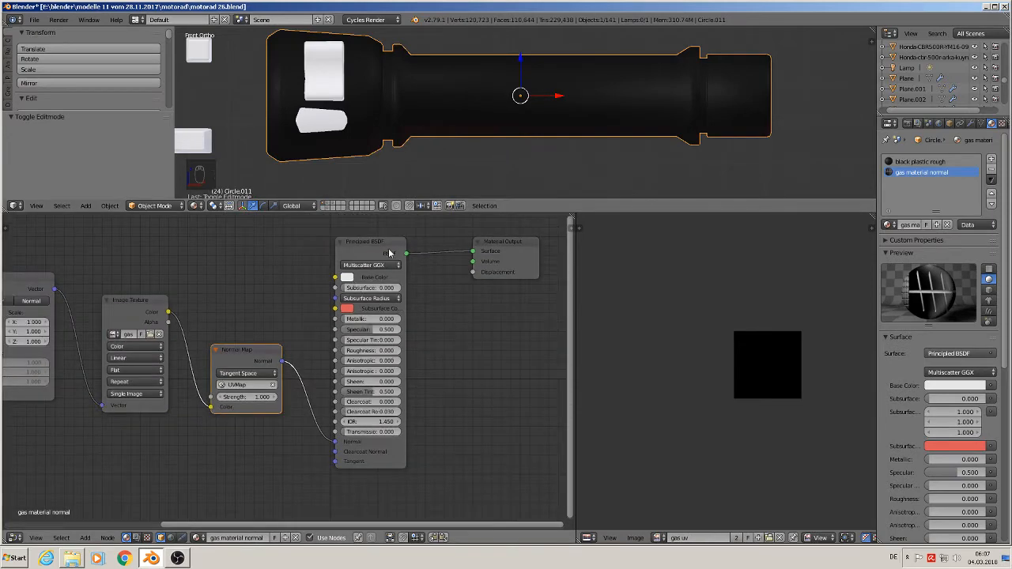
click(348, 277)
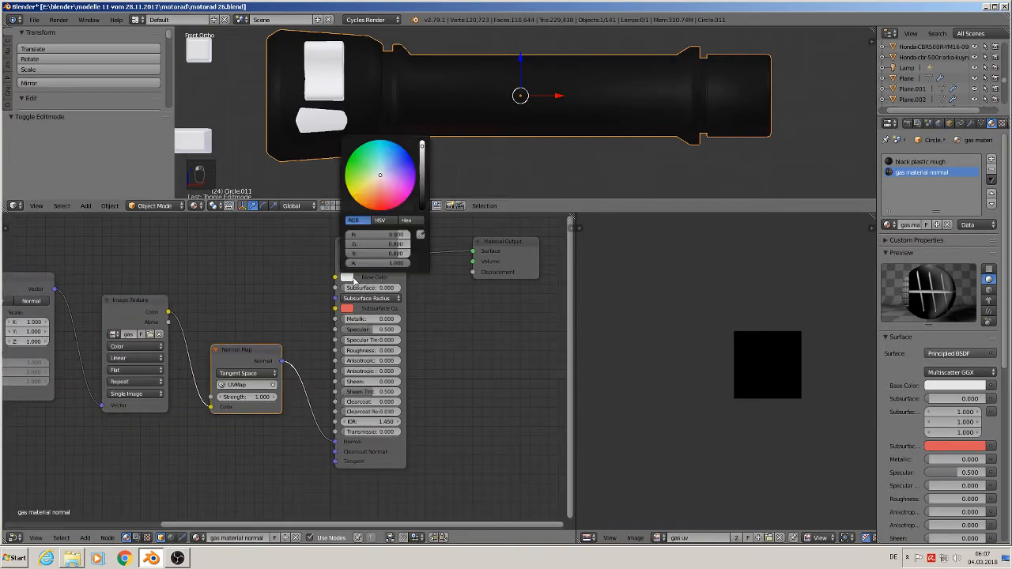
click(424, 207)
Assign gas material normal to the grip's selected middle faces and inspect the result in Object Mode
key(Tab)
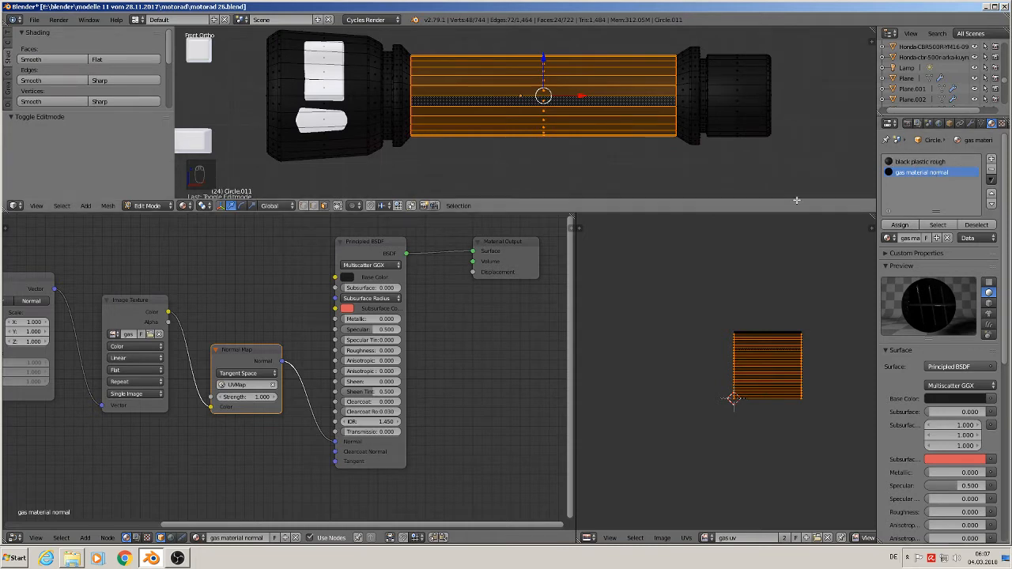
click(900, 226)
key(Tab)
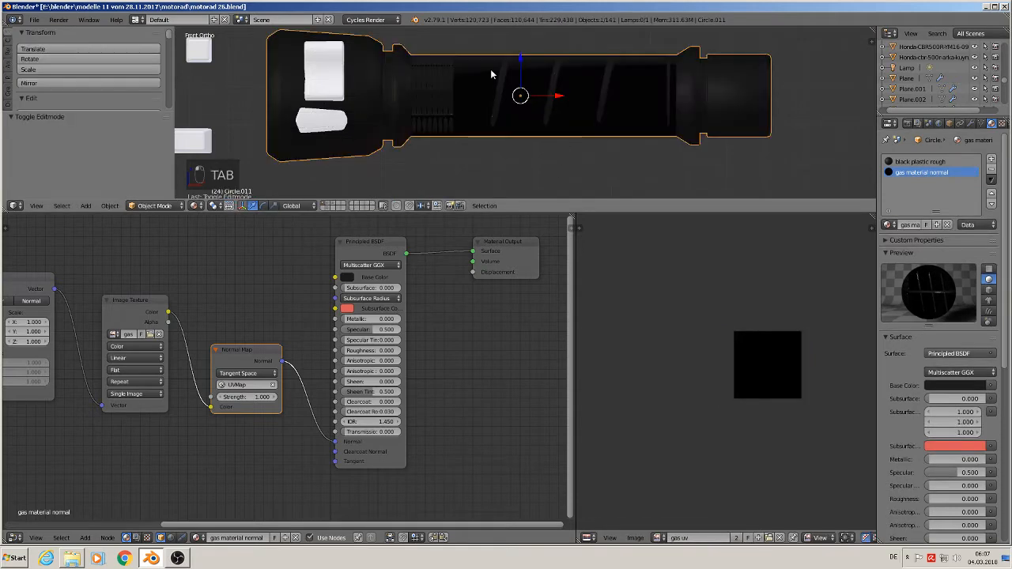
scroll(510, 150, up, 1)
mouse_move(528, 149)
middle_down()
mouse_move(506, 95)
mouse_move(469, 50)
mouse_move(496, 132)
mouse_move(545, 174)
mouse_move(521, 153)
mouse_move(526, 163)
middle_up()
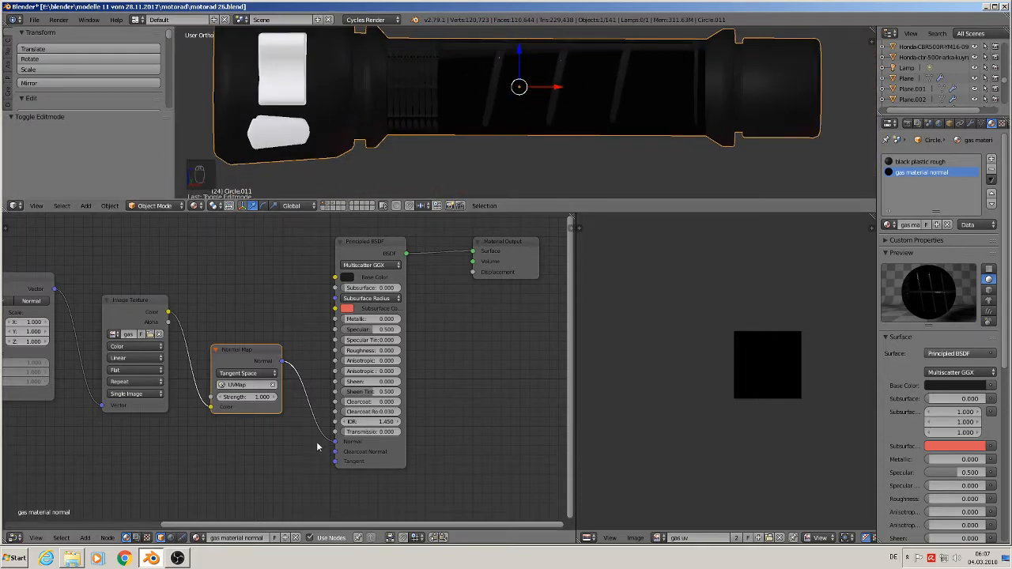
Enter Edit Mode on the grip and scale its selected UV faces by about 4.2 along Y
key(Tab)
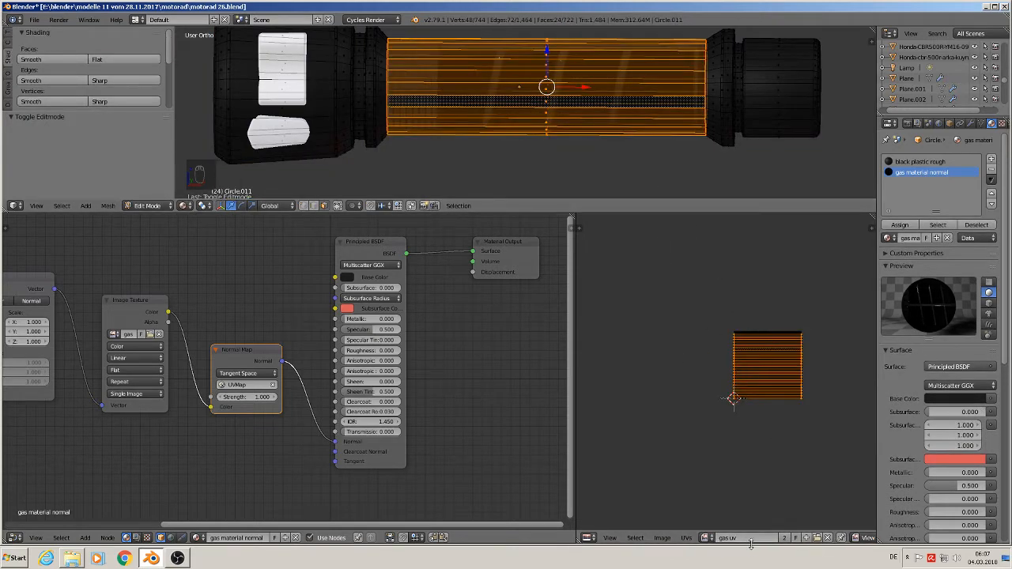
scroll(801, 393, up, 3)
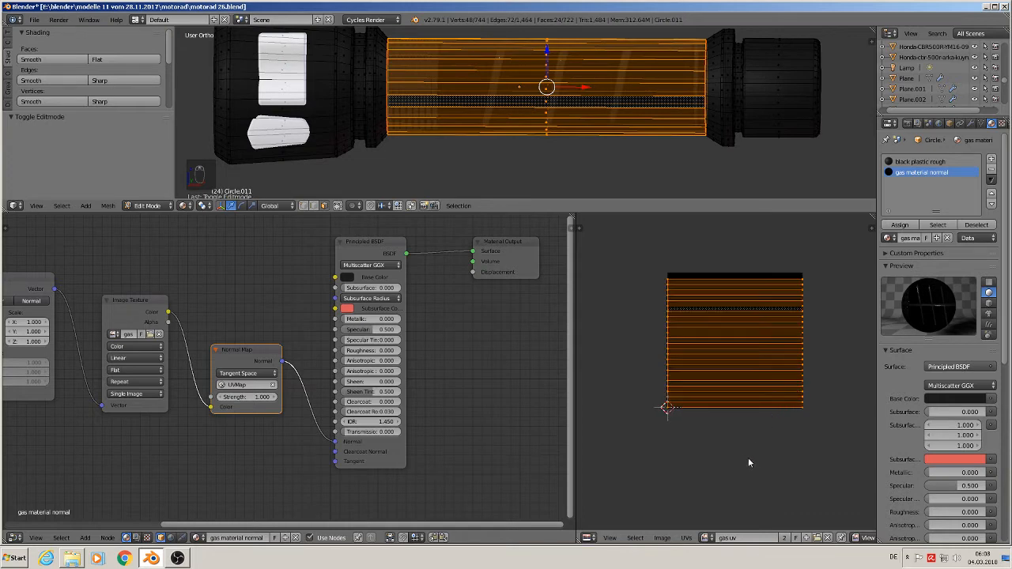
key(s)
key(y)
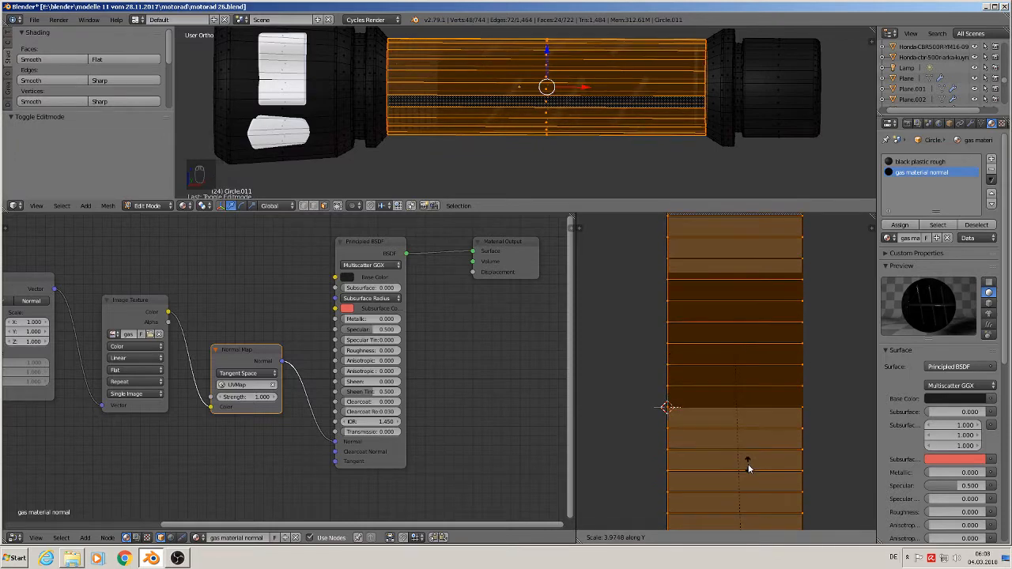
click(750, 491)
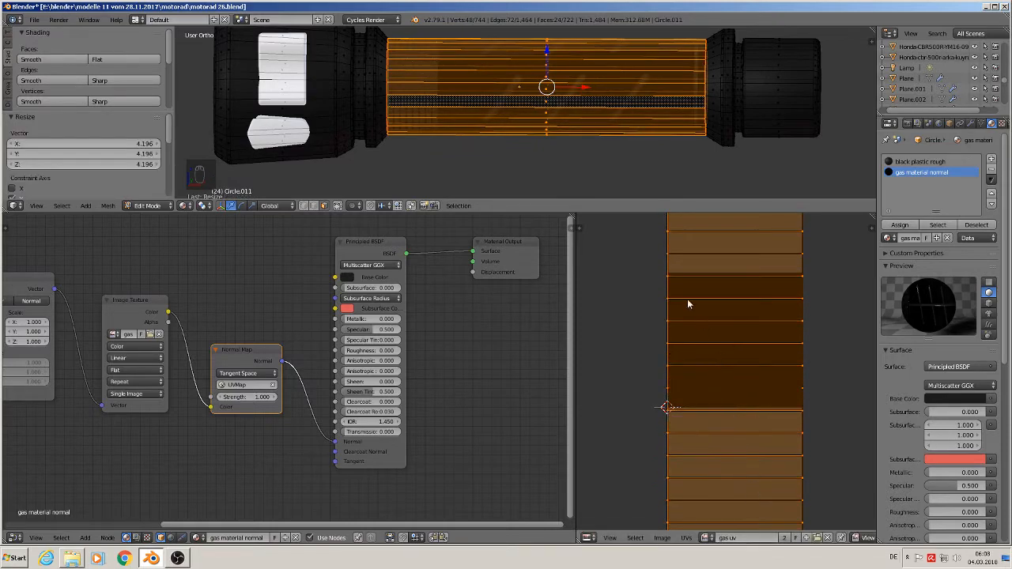
Fine-tune the grip's UV scale by about 0.999 along Y and return to Object Mode to inspect the pattern
middle_drag(592, 184, 549, 155)
scroll(536, 135, up, 2)
scroll(539, 142, down, 1)
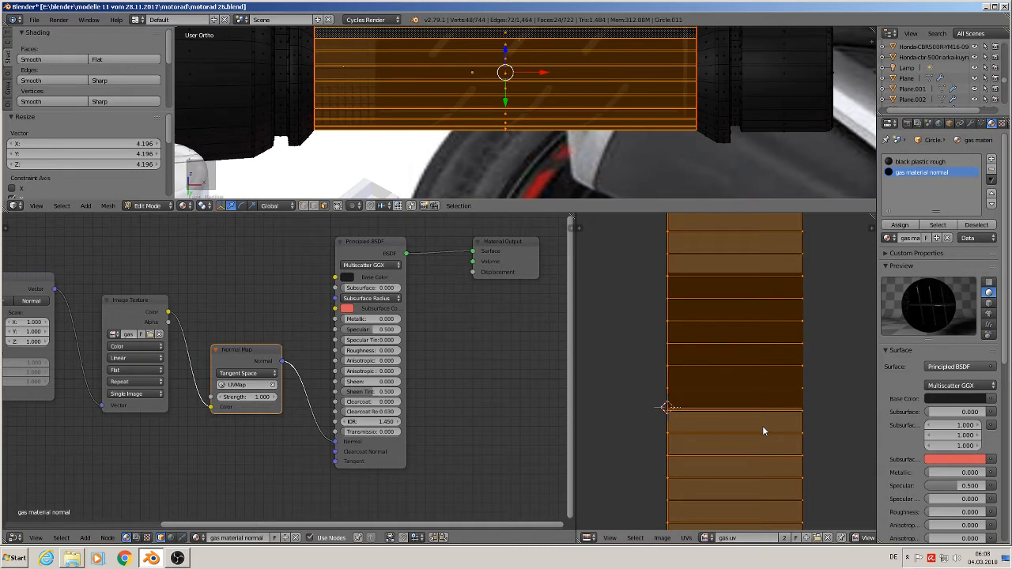
key(s)
key(y)
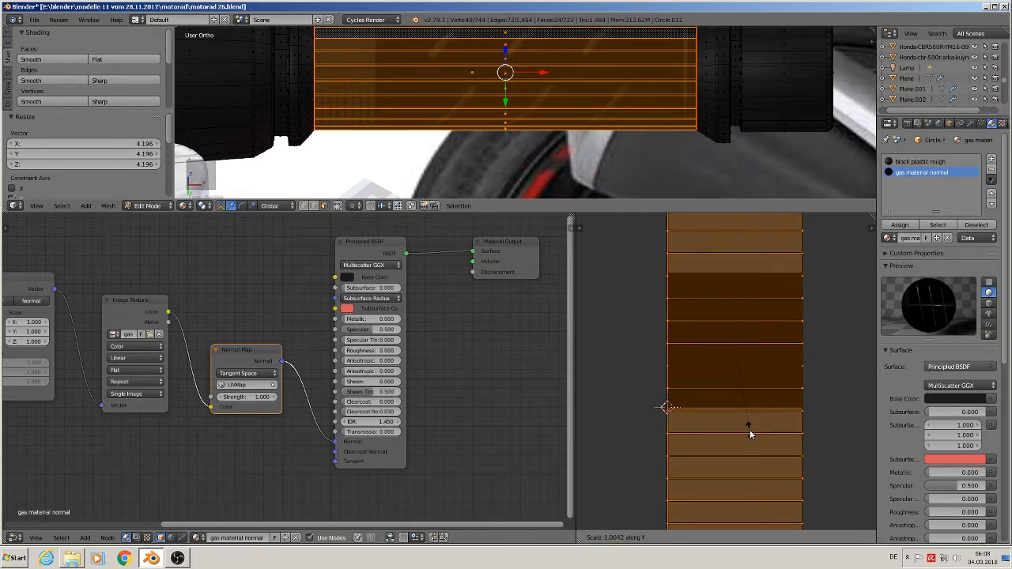
click(748, 429)
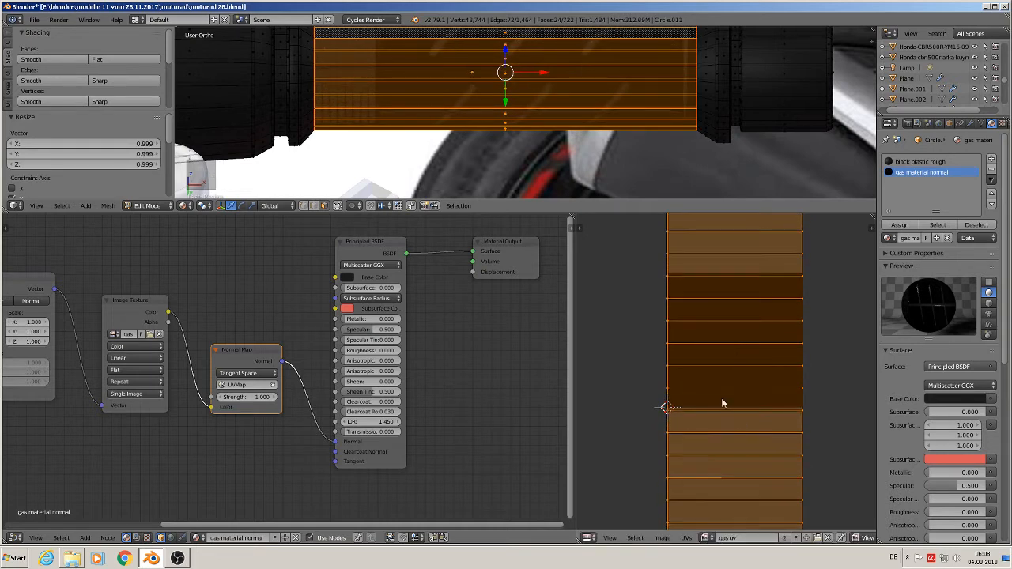
key(Tab)
scroll(570, 144, down, 3)
middle_drag(553, 87, 496, 155)
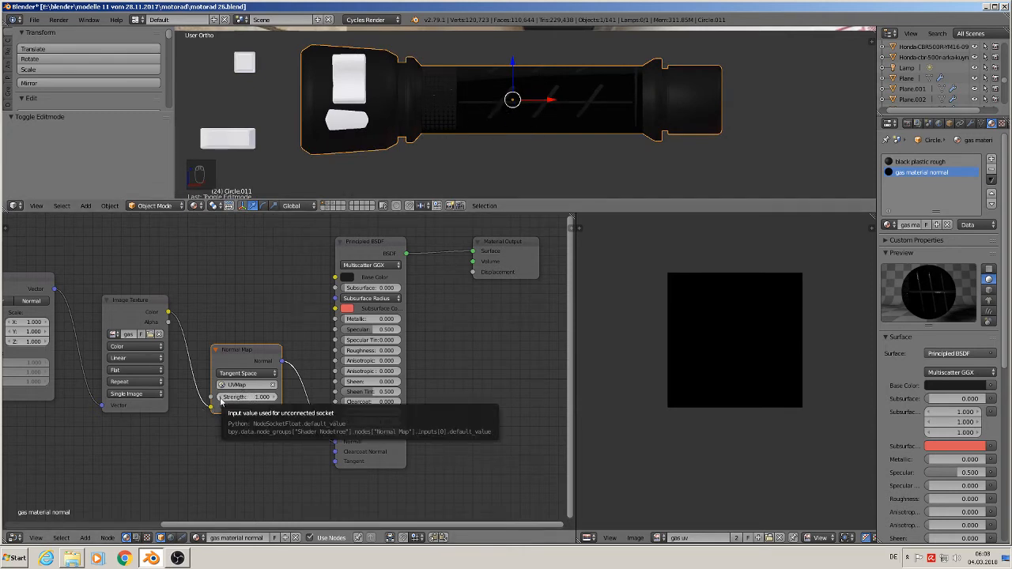
Reduce the Normal Map node's Strength to 0.400
click(221, 399)
click(220, 400)
click(222, 401)
click(221, 400)
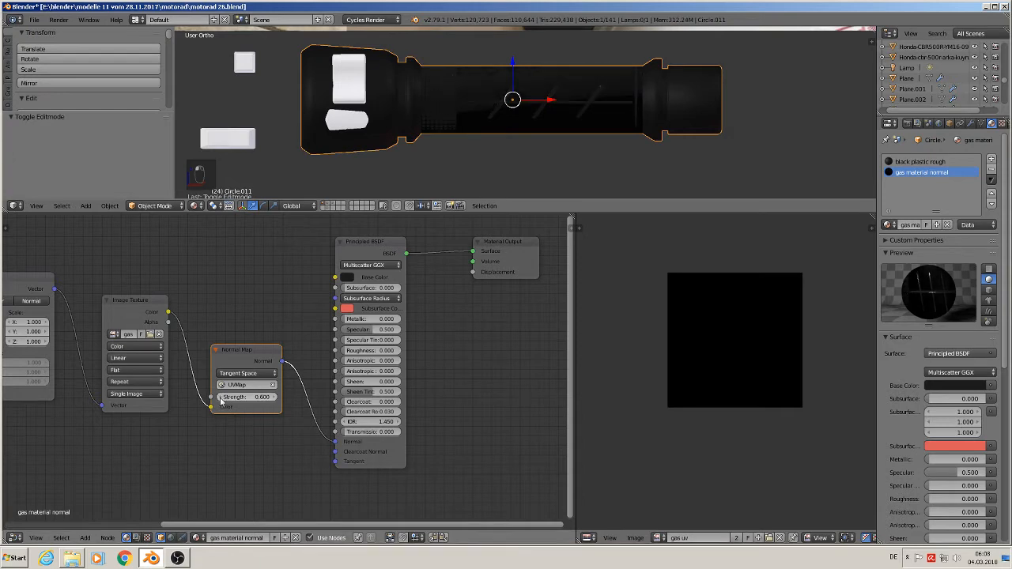
click(220, 400)
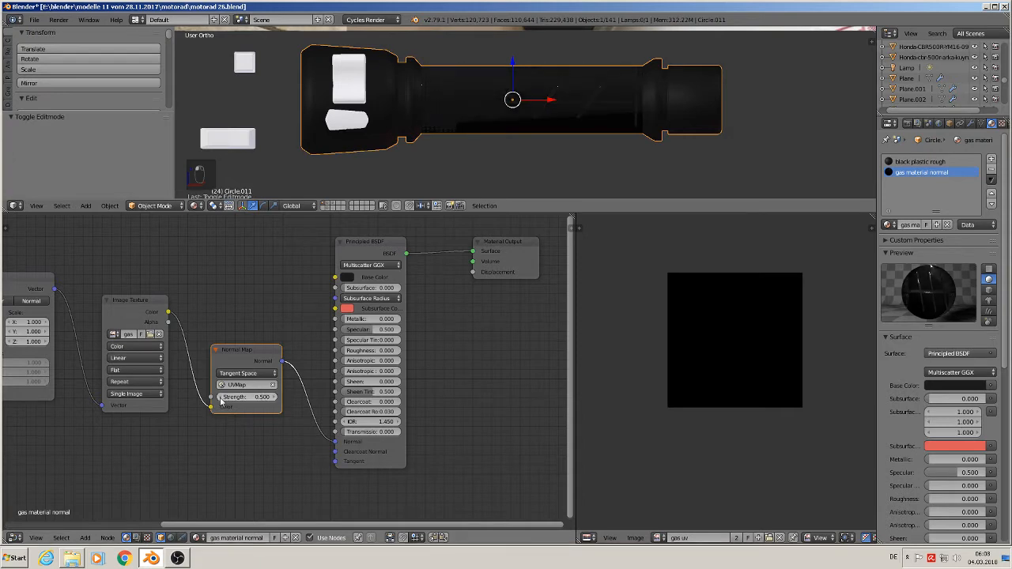
click(220, 400)
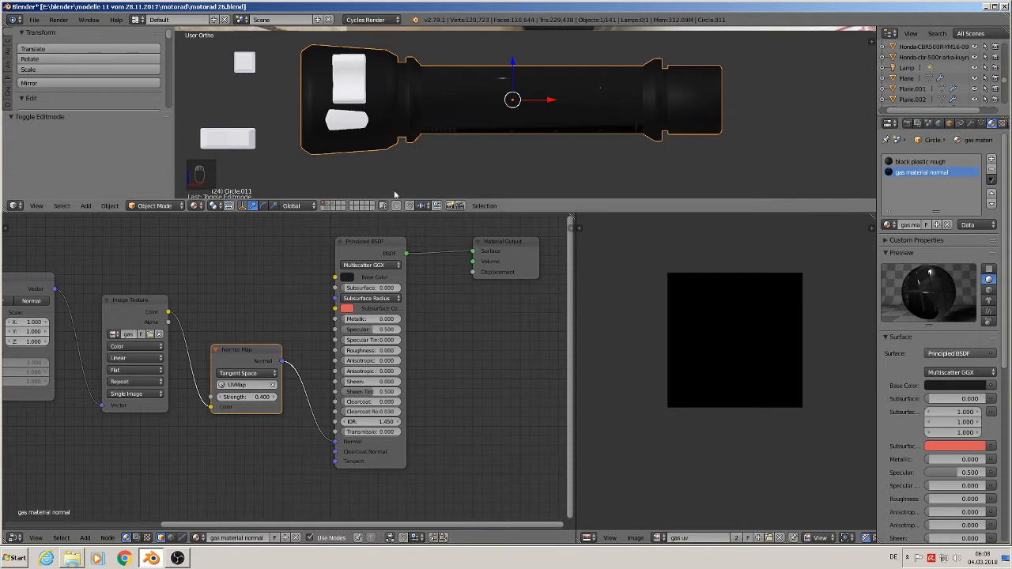
Deselect the grip's entire mesh in Edit Mode and set the viewport shading to Solid
key(Tab)
key(a)
key(a)
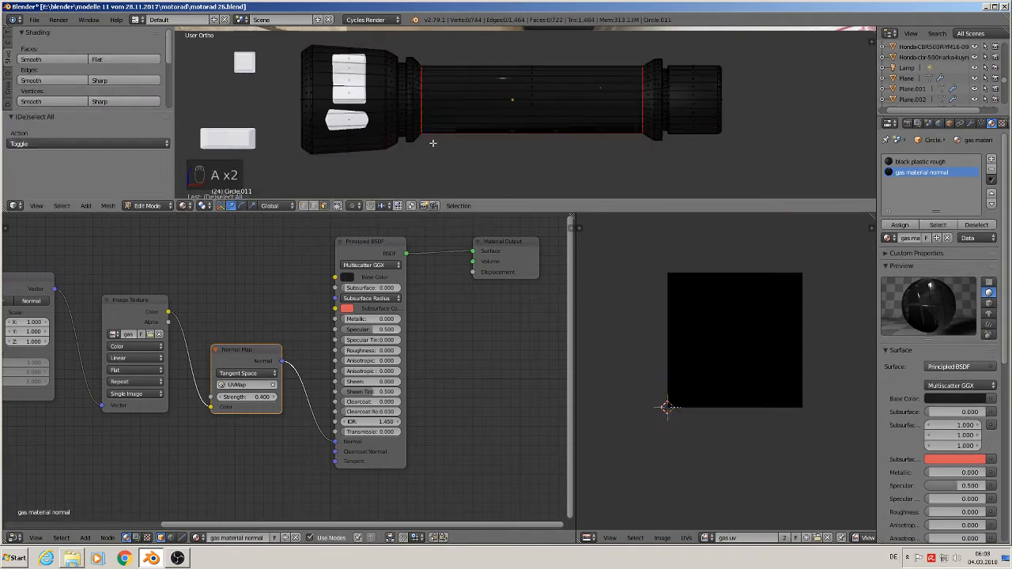
click(183, 206)
click(208, 175)
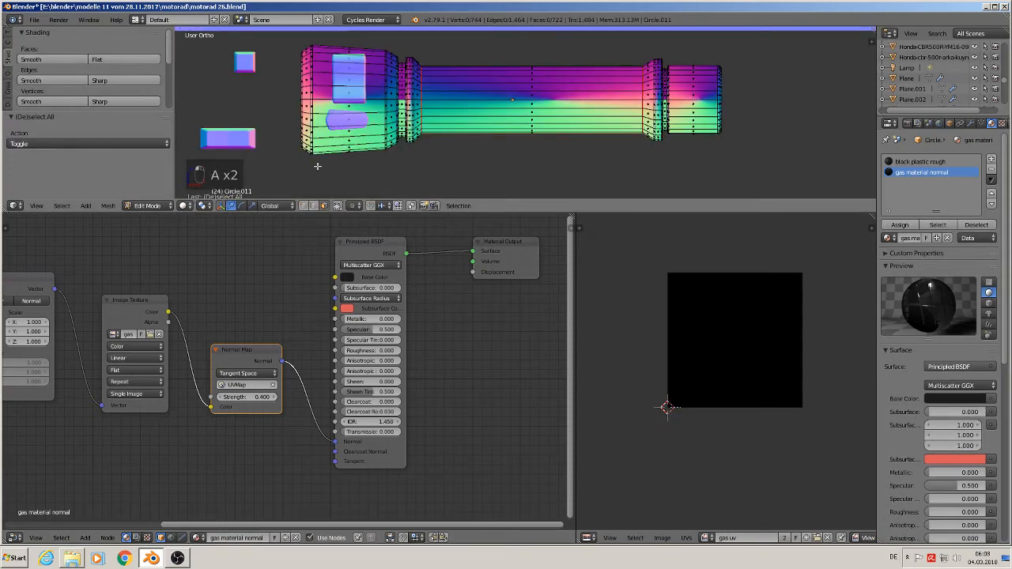
Return the grip to Object Mode and turn off Matcap in the viewport shading settings
key(Tab)
scroll(542, 147, down, 3)
middle_drag(541, 147, 504, 161)
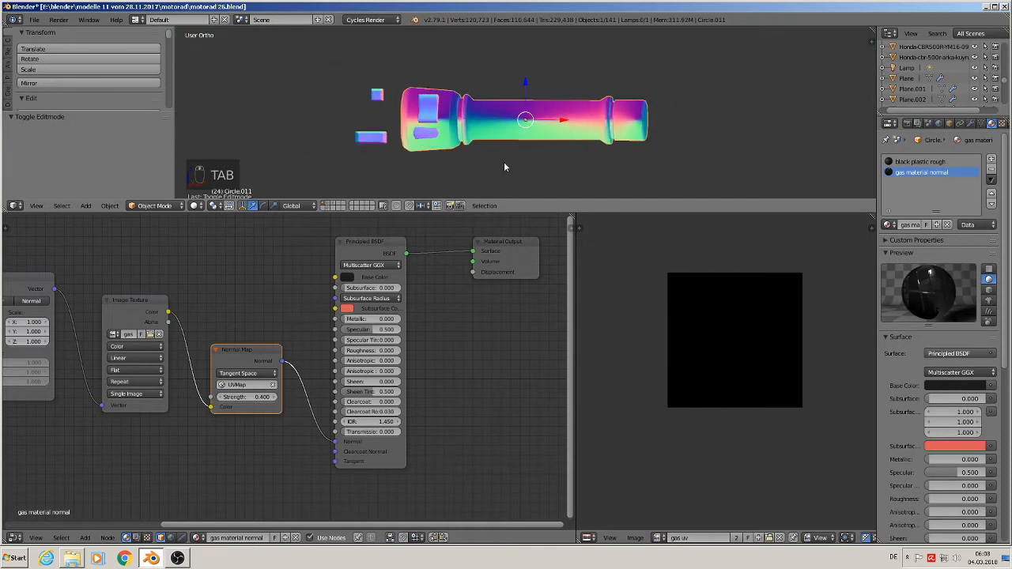
key(n)
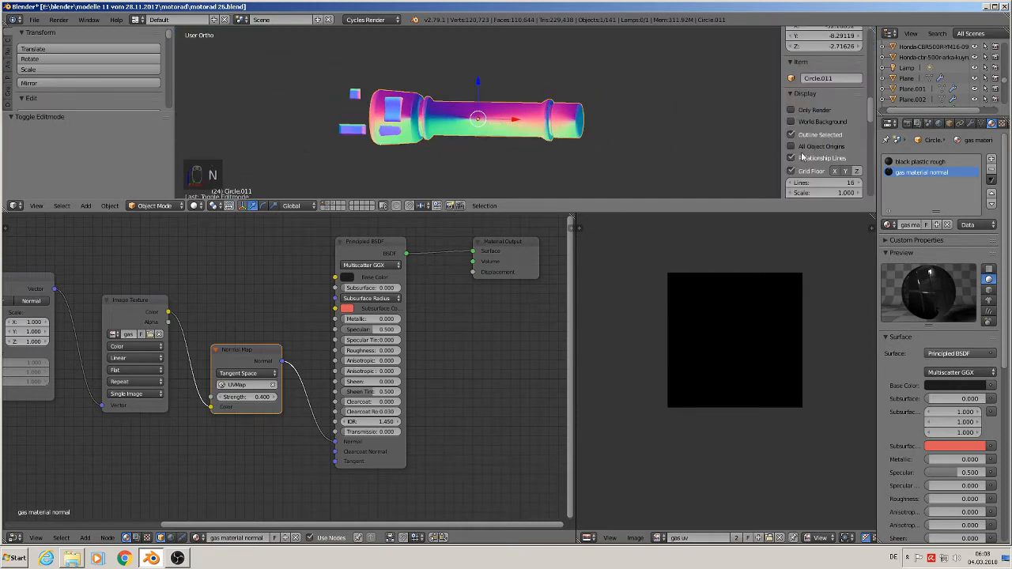
scroll(790, 167, down, 5)
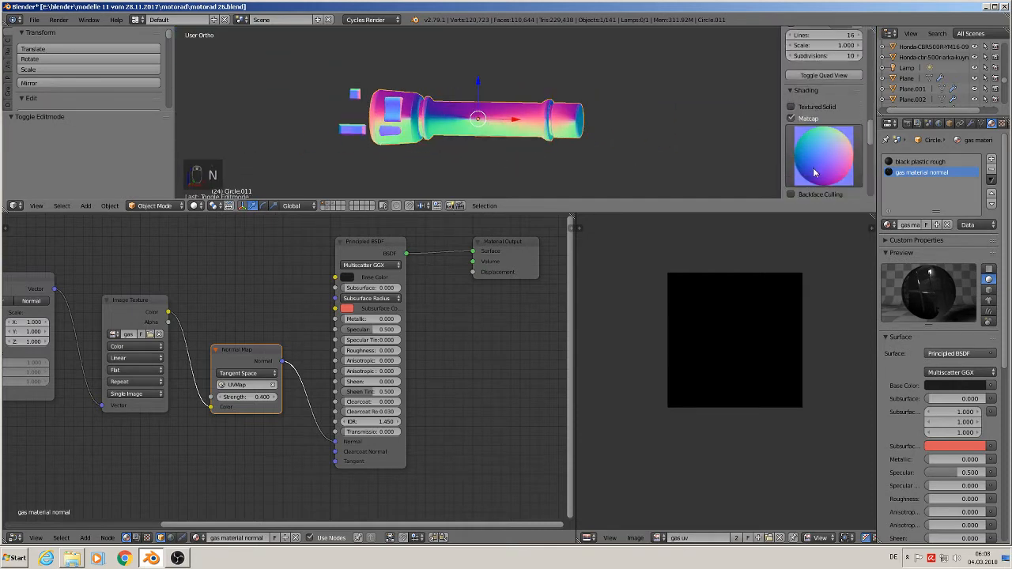
click(790, 118)
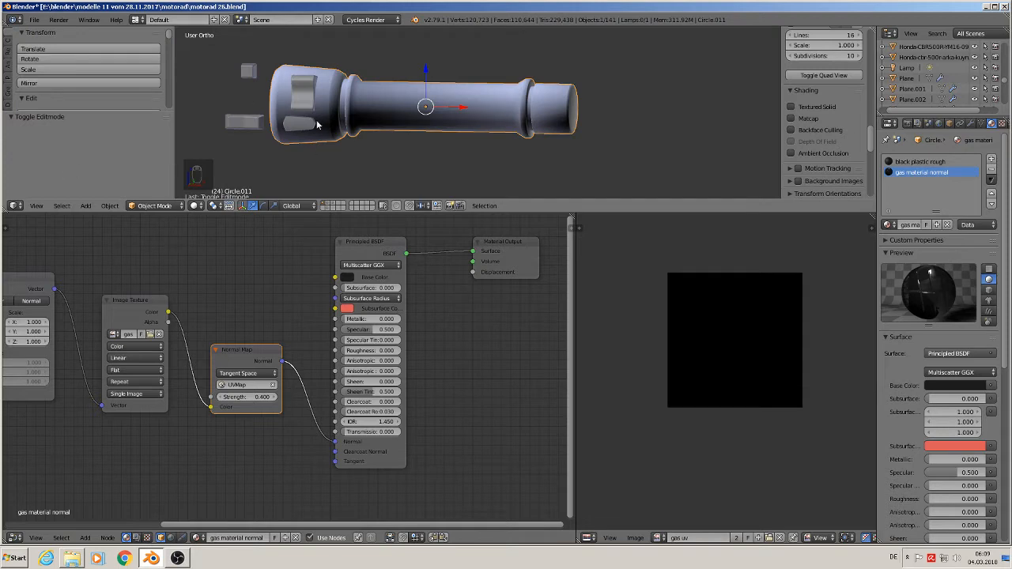
Enlarge the 3D view, recalculate the normals of the grip's entire mesh, and return to Object Mode
key(Tab)
key(a)
key(a)
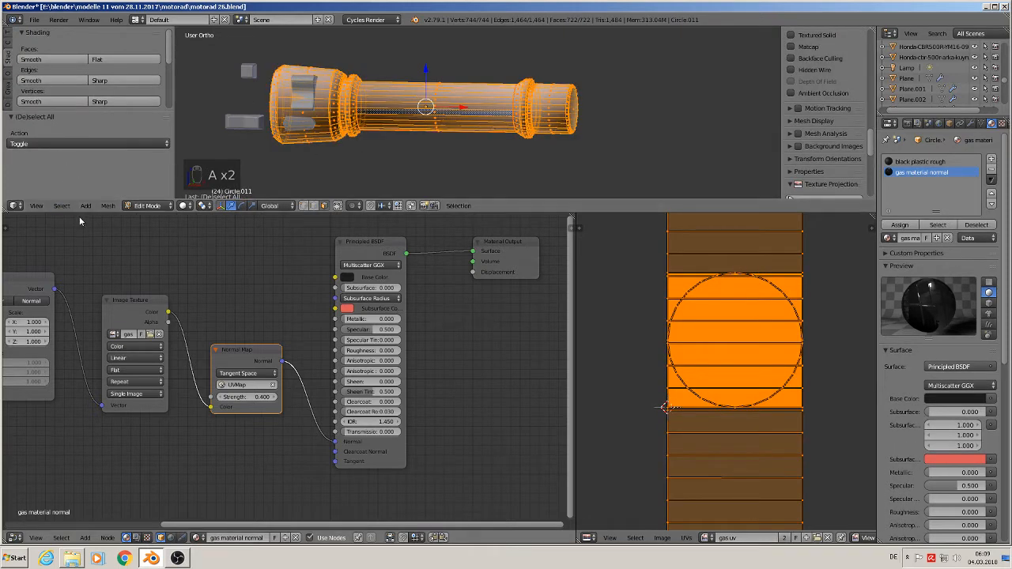
drag(81, 201, 81, 365)
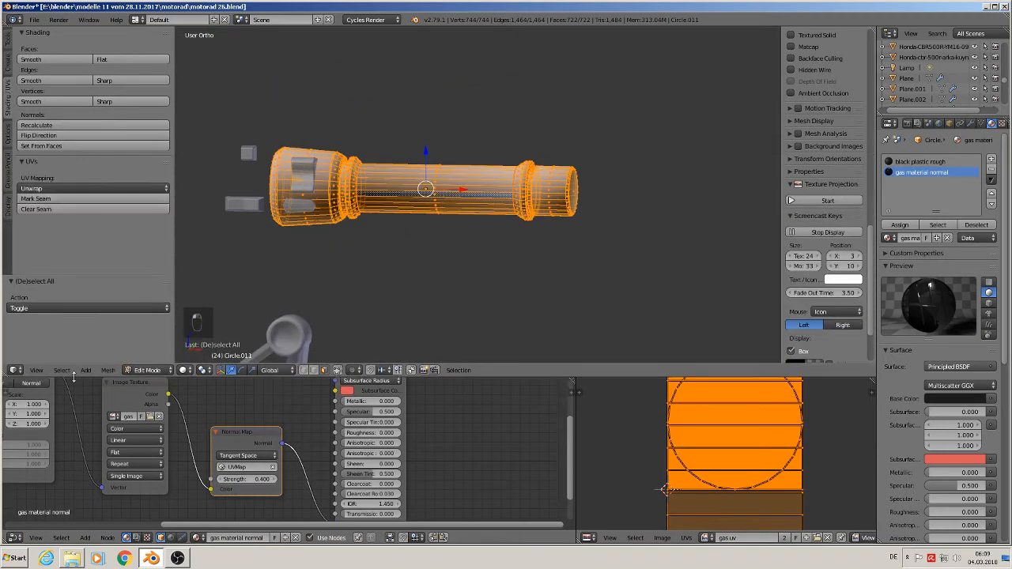
click(56, 127)
key(Tab)
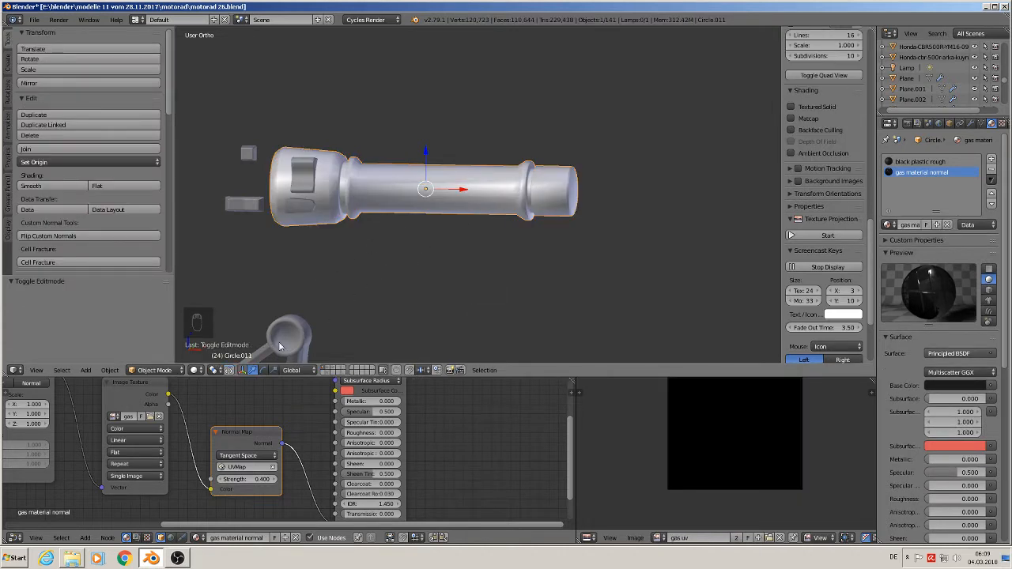
Check the grip's surface in Material shading and in Rendered shading
click(194, 370)
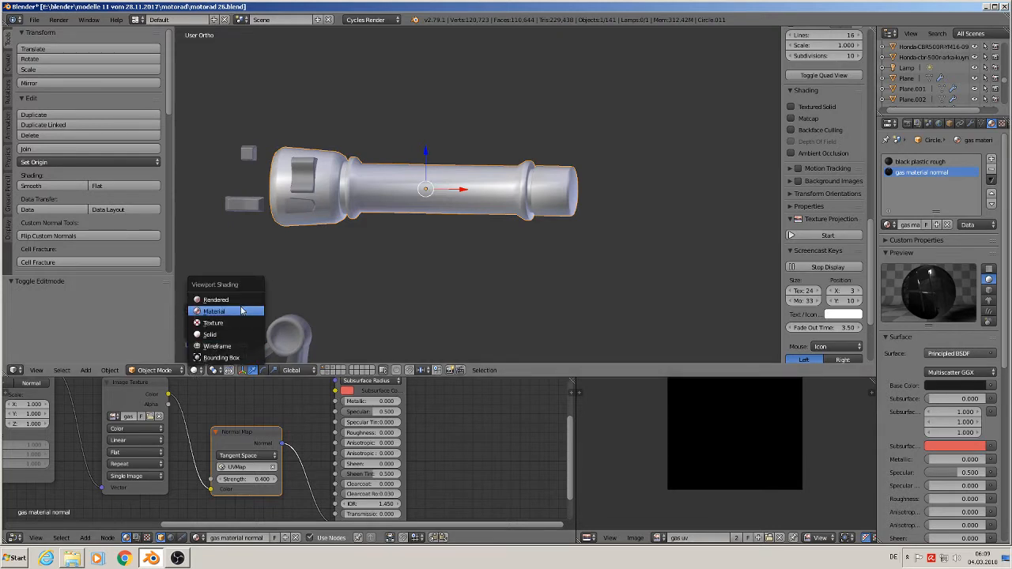
click(243, 310)
scroll(471, 214, up, 2)
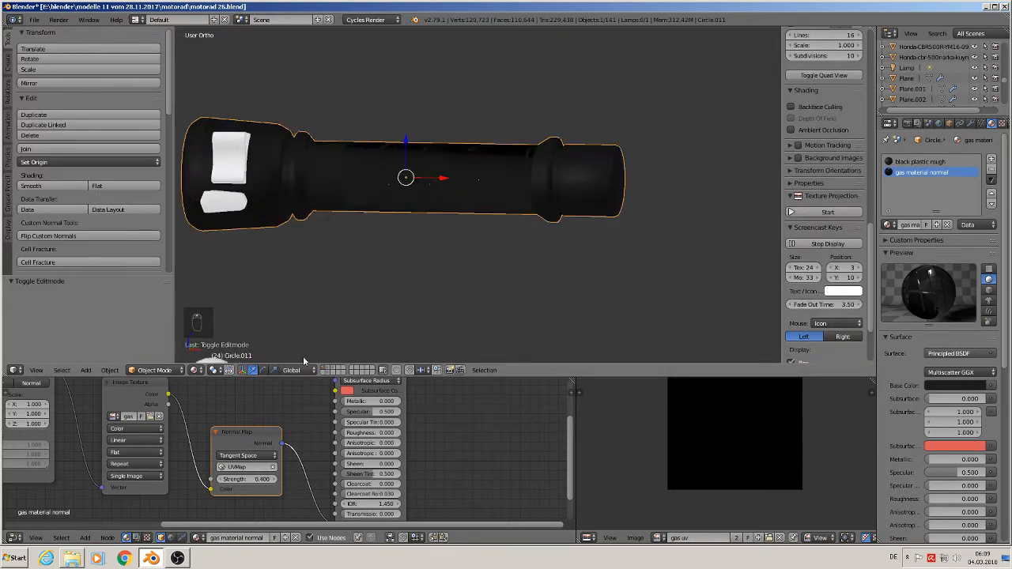
click(193, 370)
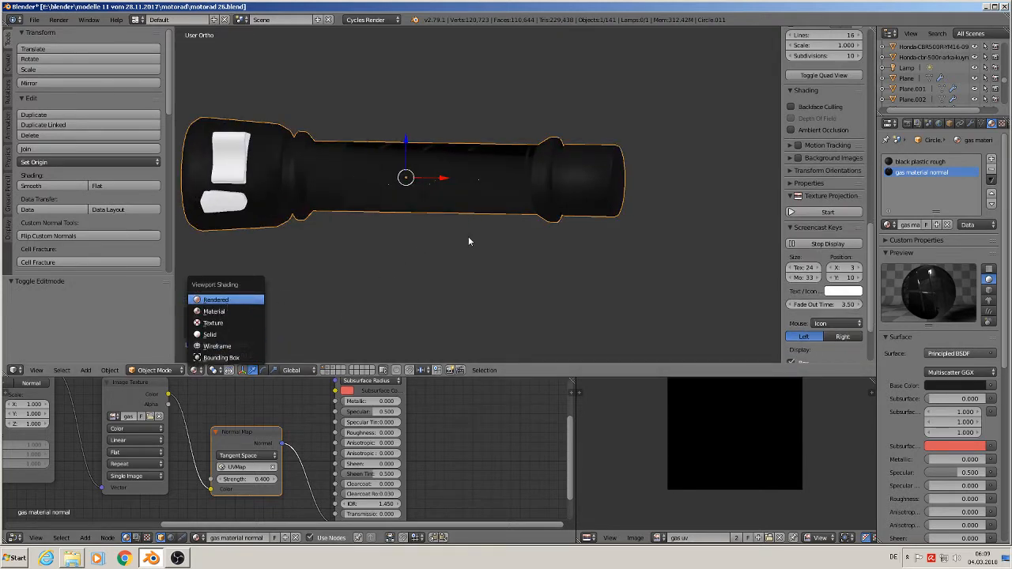
key(Return)
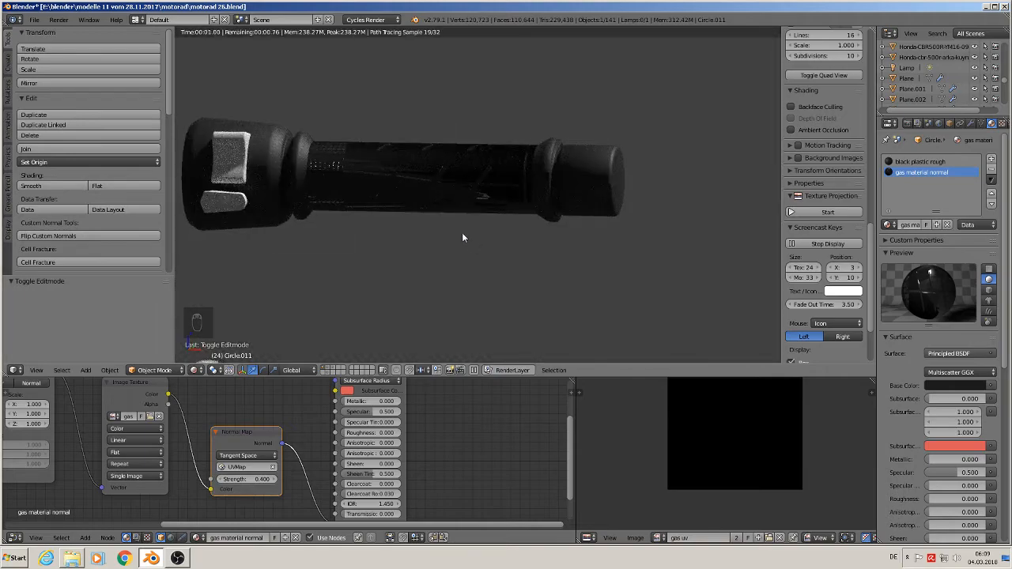
mouse_move(463, 237)
middle_down()
mouse_move(448, 248)
mouse_move(453, 231)
middle_up()
scroll(453, 231, up, 2)
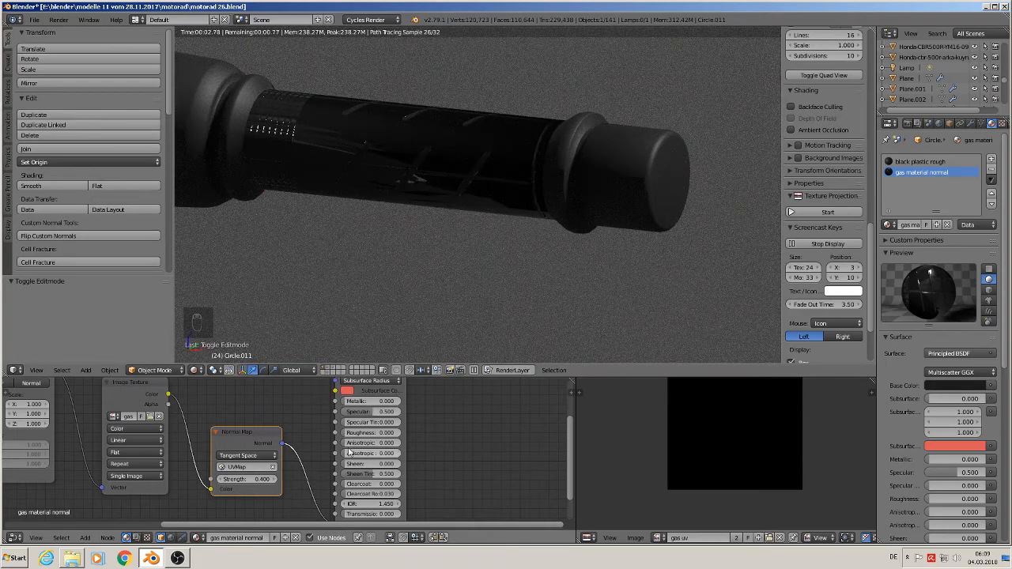
Set the Principled BSDF's Roughness to 0.667 and inspect the rendered grip from several angles
drag(370, 433, 438, 433)
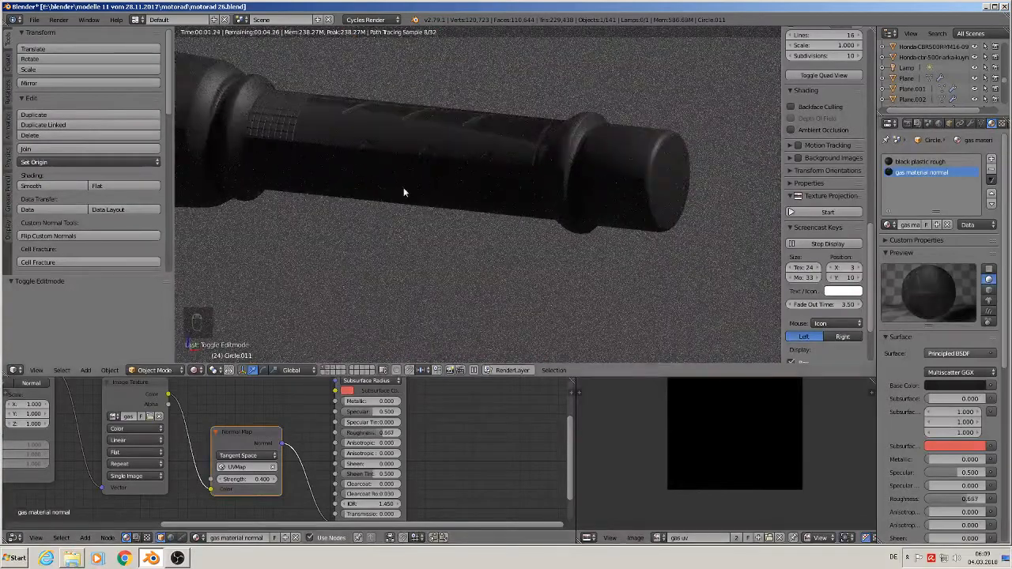
middle_drag(393, 173, 444, 152)
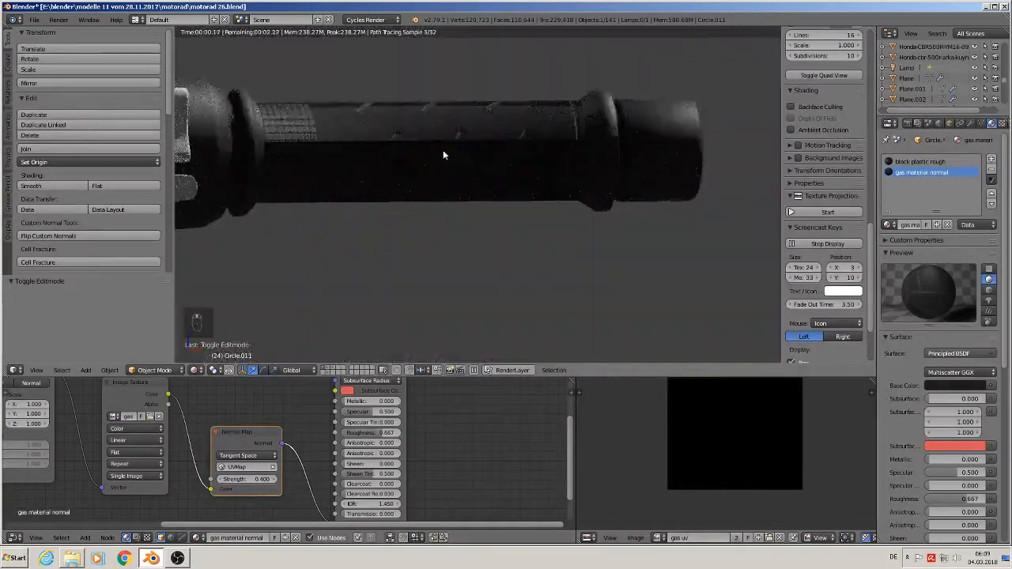
middle_drag(345, 177, 345, 256)
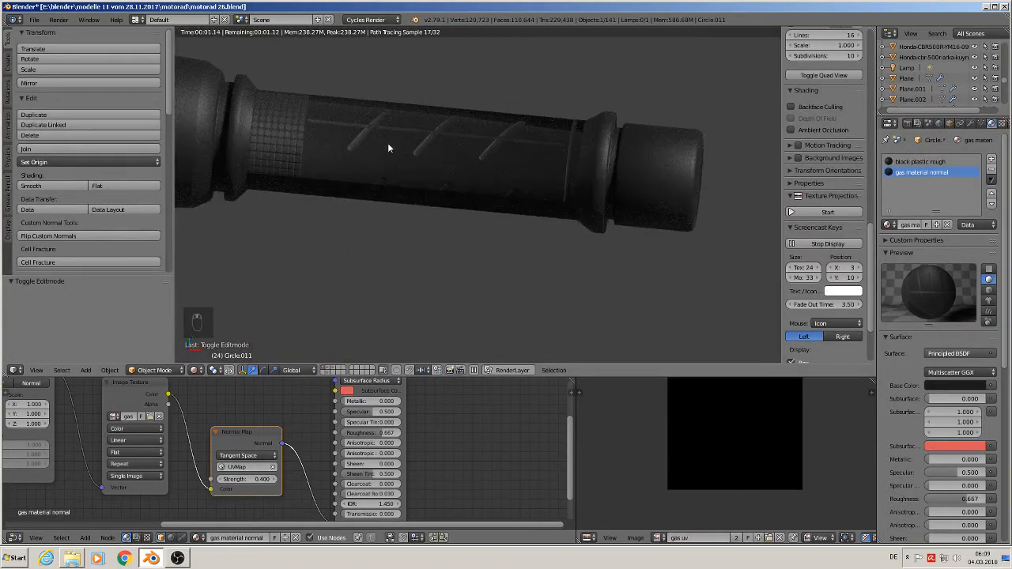
scroll(455, 238, down, 5)
middle_drag(447, 261, 422, 281)
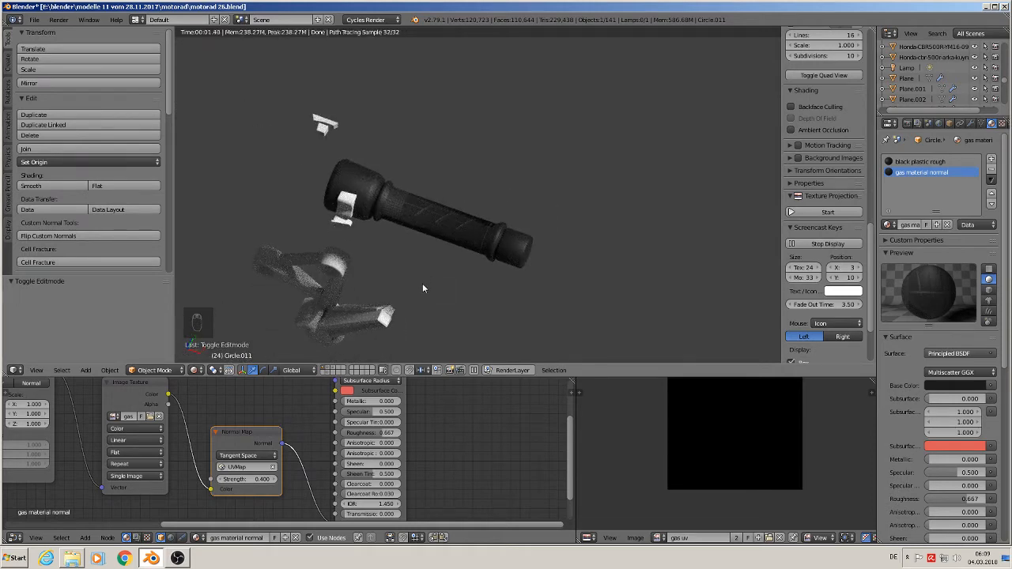
Show the grip framed in front view with Material shading
key(KP_1)
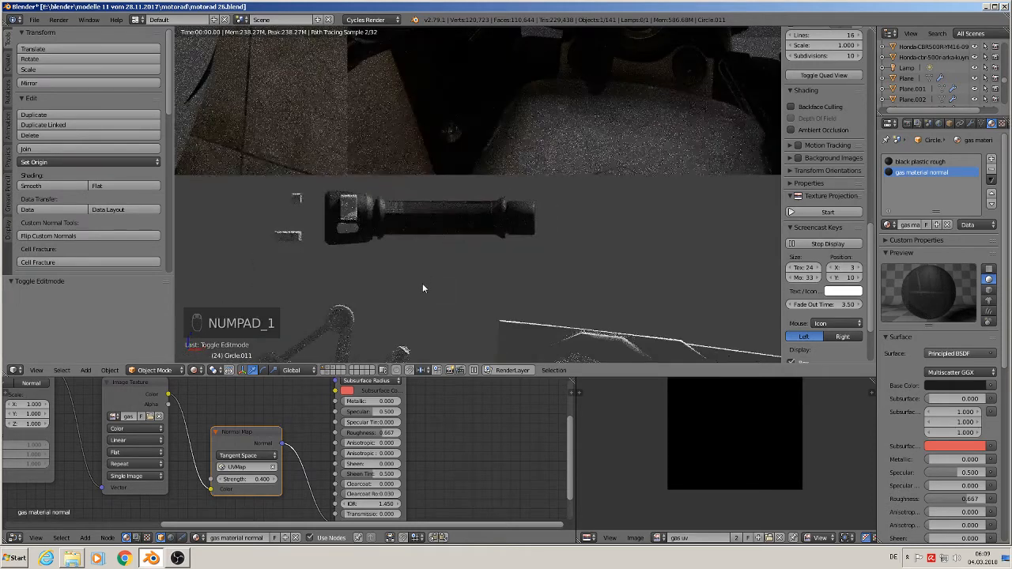
click(194, 370)
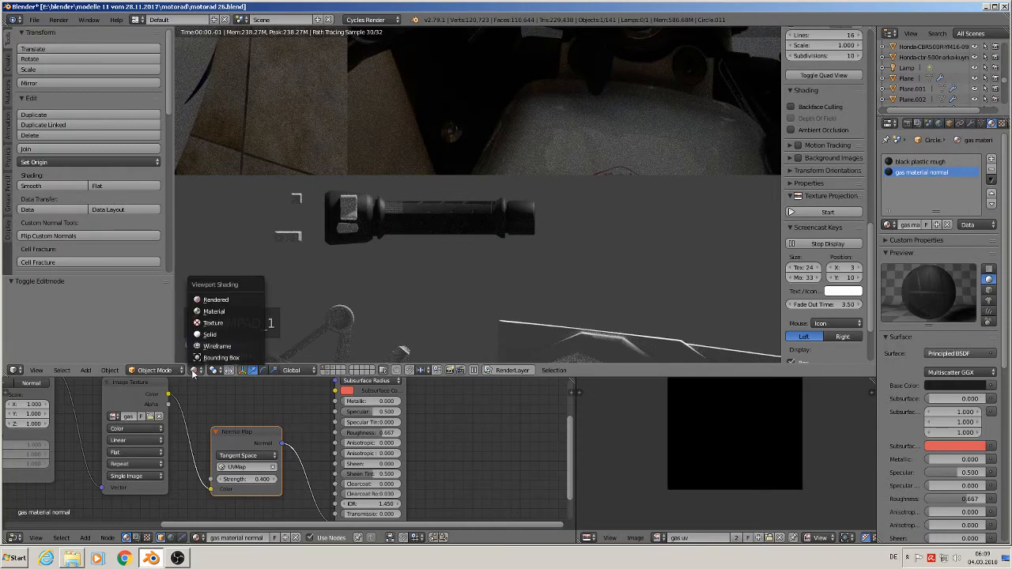
click(226, 311)
key(KP_Decimal)
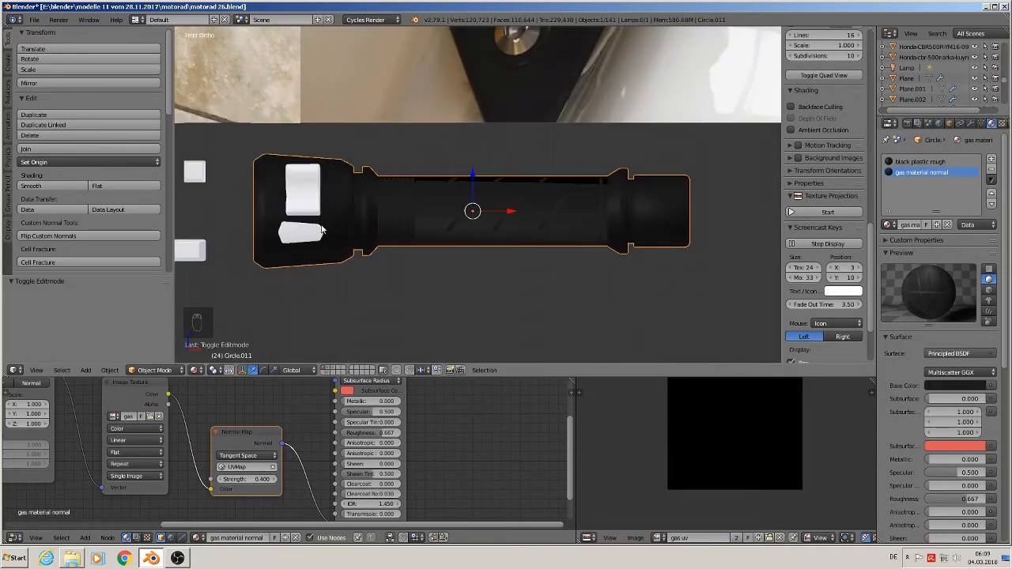
Select the upper white switch on the grip housing and examine the matching switches in the handlebar reference photo
click(303, 181)
scroll(382, 223, down, 4)
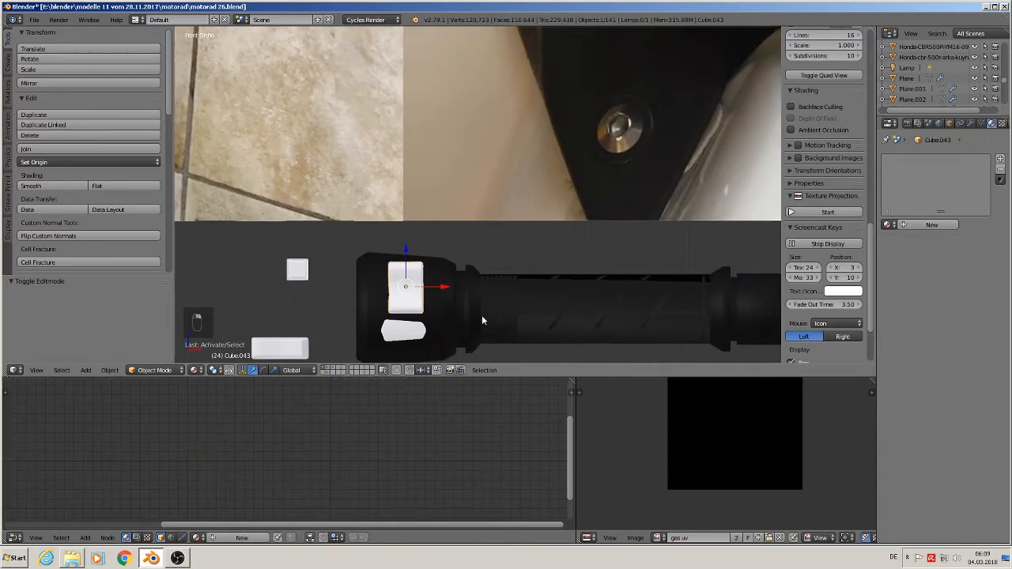
scroll(466, 286, down, 3)
scroll(403, 130, up, 6)
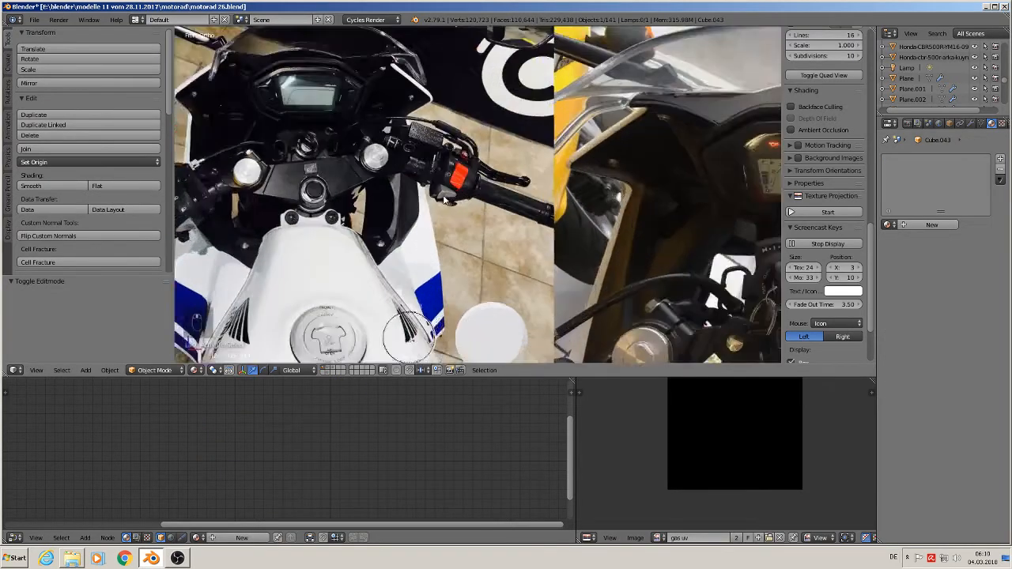
scroll(472, 246, down, 1)
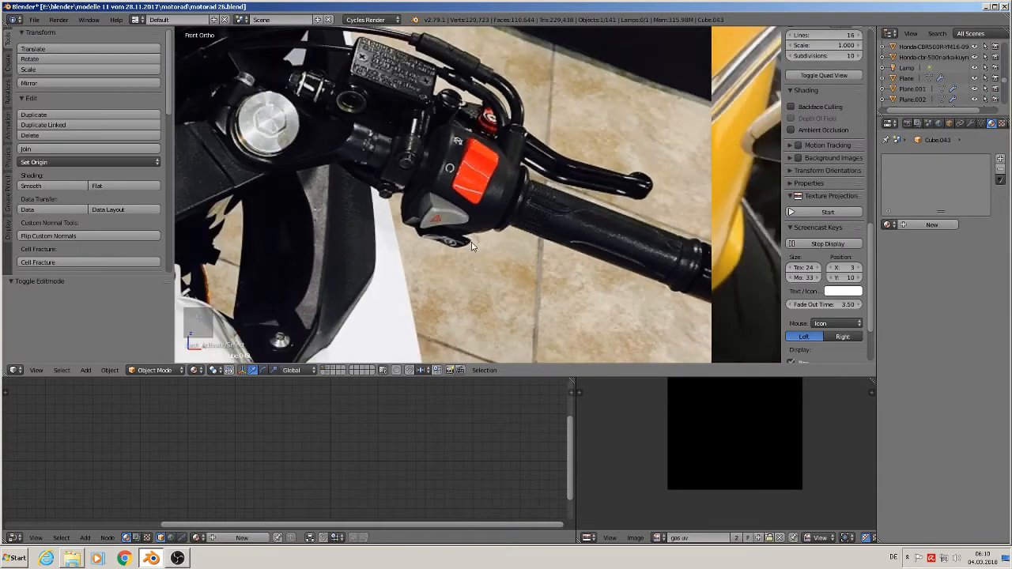
Compare the white switches on the grip housing with the red and grey switches in the handlebar reference photo
scroll(476, 273, down, 4)
shift+middle_drag(504, 307, 340, 154)
scroll(381, 193, up, 3)
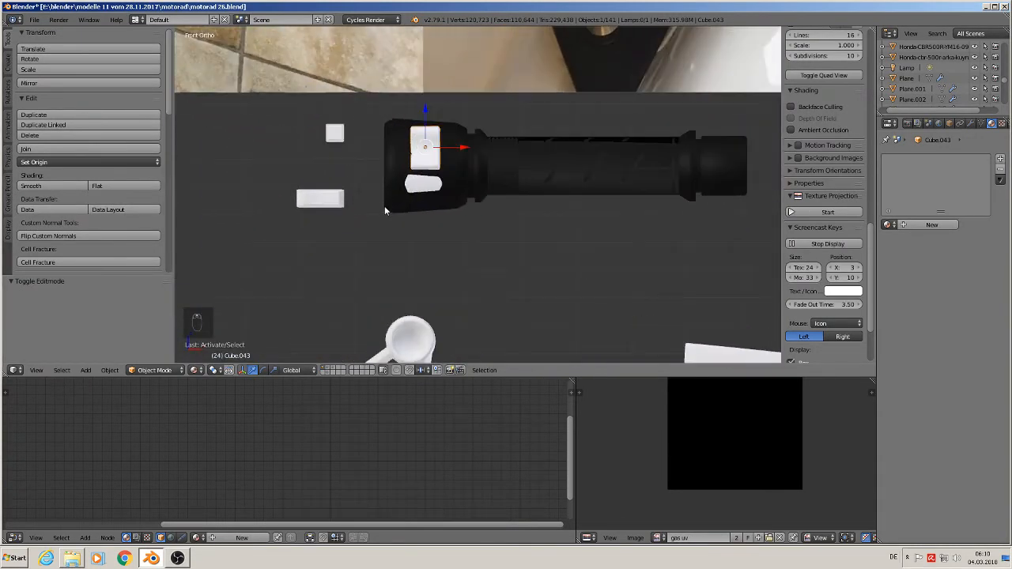
scroll(384, 211, up, 3)
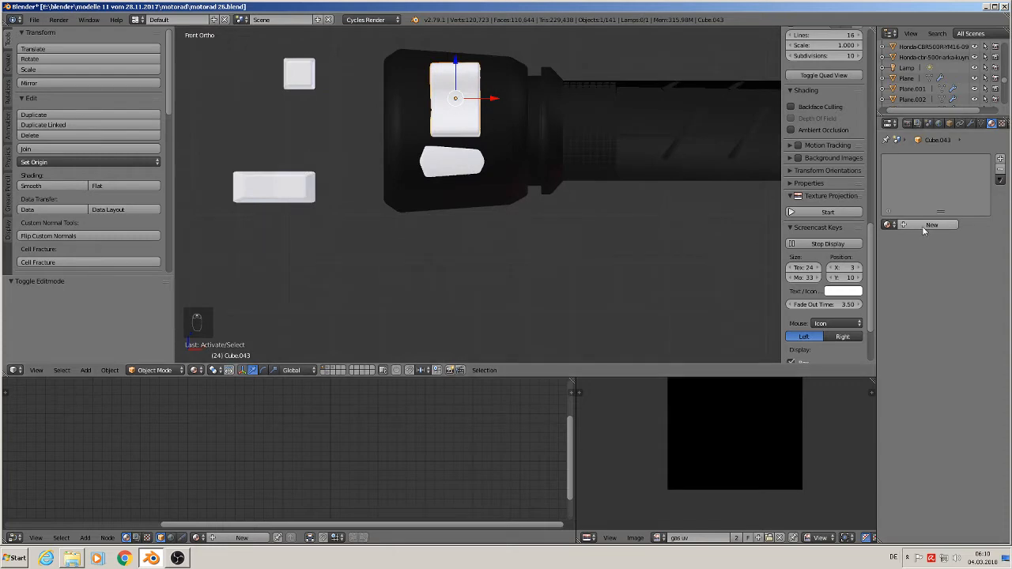
scroll(465, 73, down, 4)
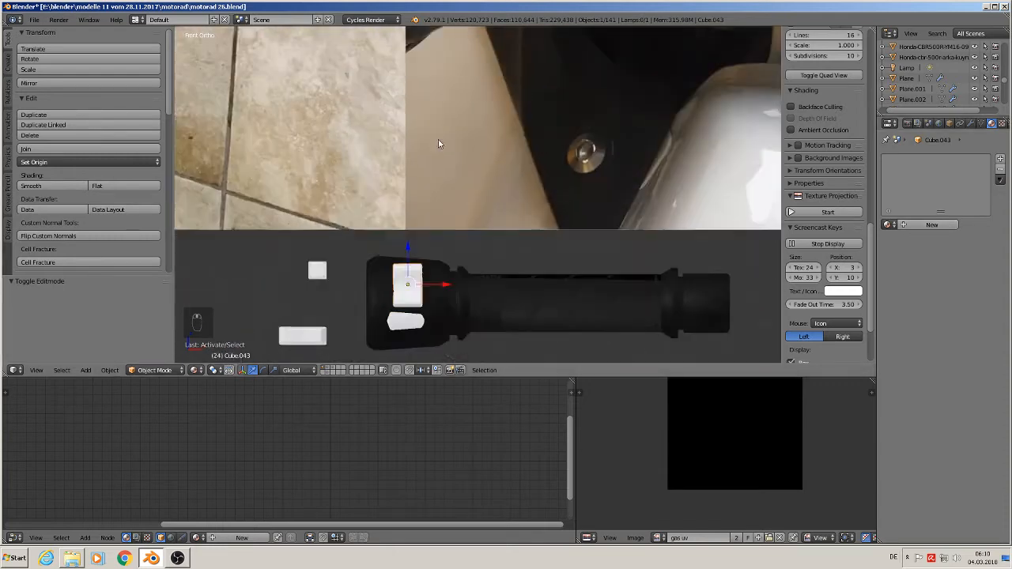
shift+middle_drag(421, 190, 627, 223)
scroll(555, 93, down, 1)
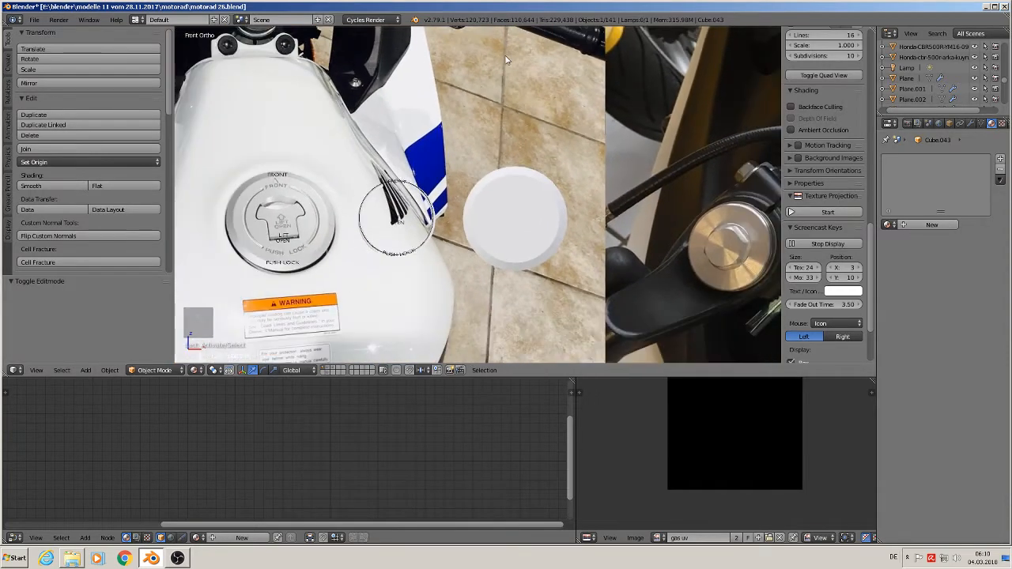
shift+middle_drag(501, 63, 508, 250)
scroll(491, 197, up, 4)
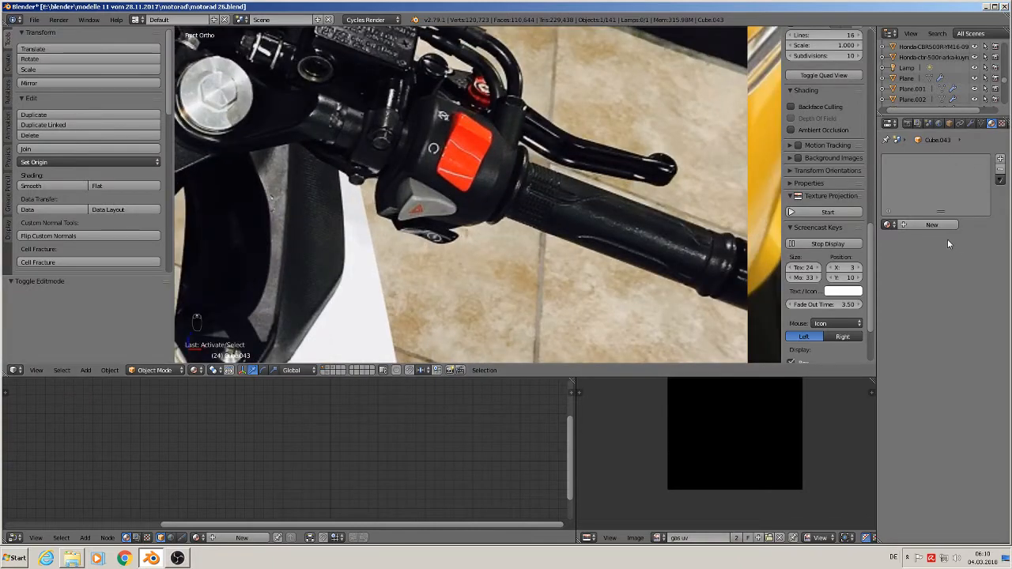
scroll(554, 170, down, 4)
shift+middle_drag(523, 118, 427, 201)
shift+middle_drag(451, 127, 608, 290)
Add a material slot to the upper switch with a new material named "plastic red glossy"
click(1001, 161)
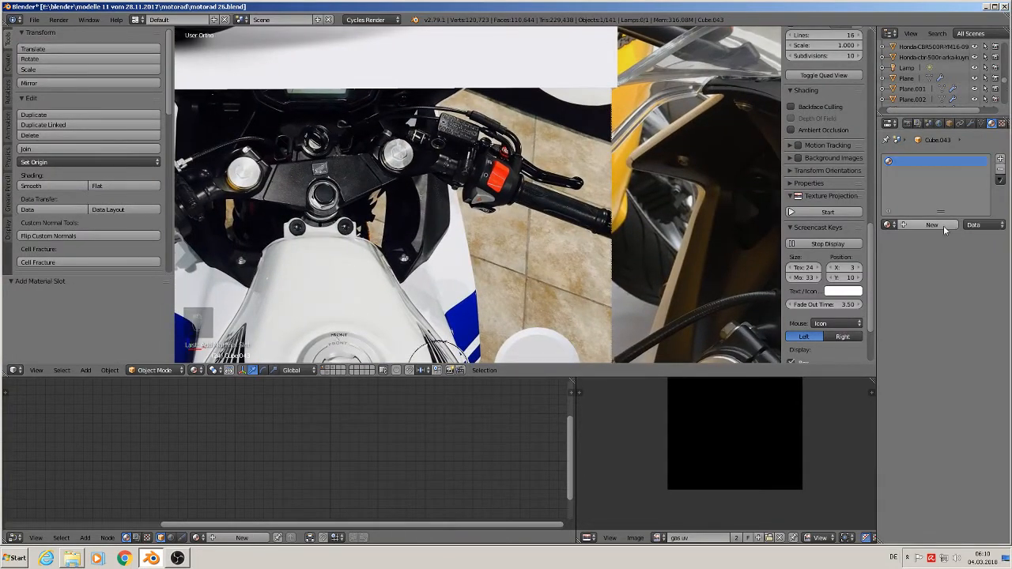
click(925, 225)
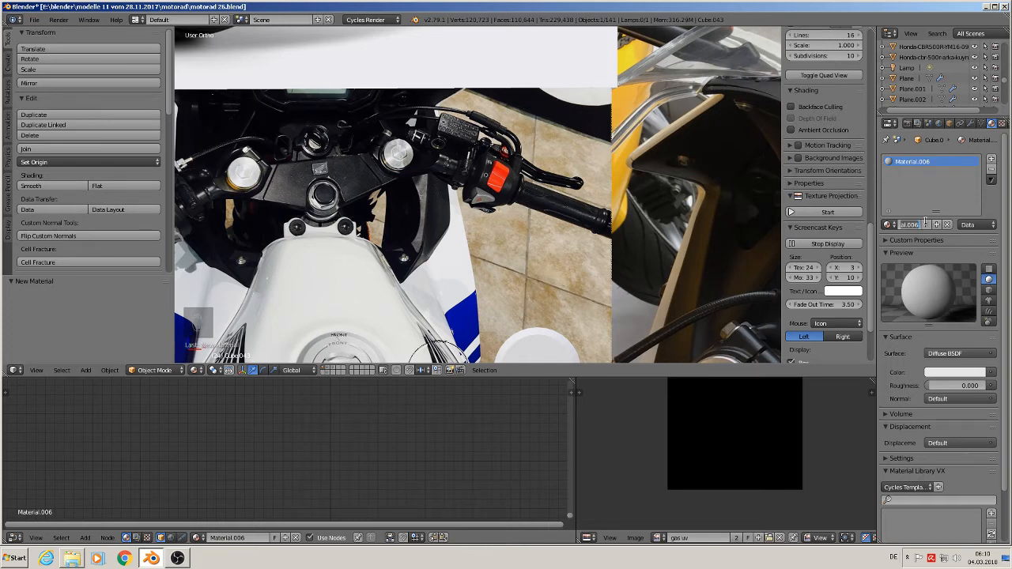
click(924, 224)
text(plastic red glossy)
key(Return)
Sample the Diffuse BSDF color for the switch material from the red switch in the reference photo
scroll(444, 224, up, 6)
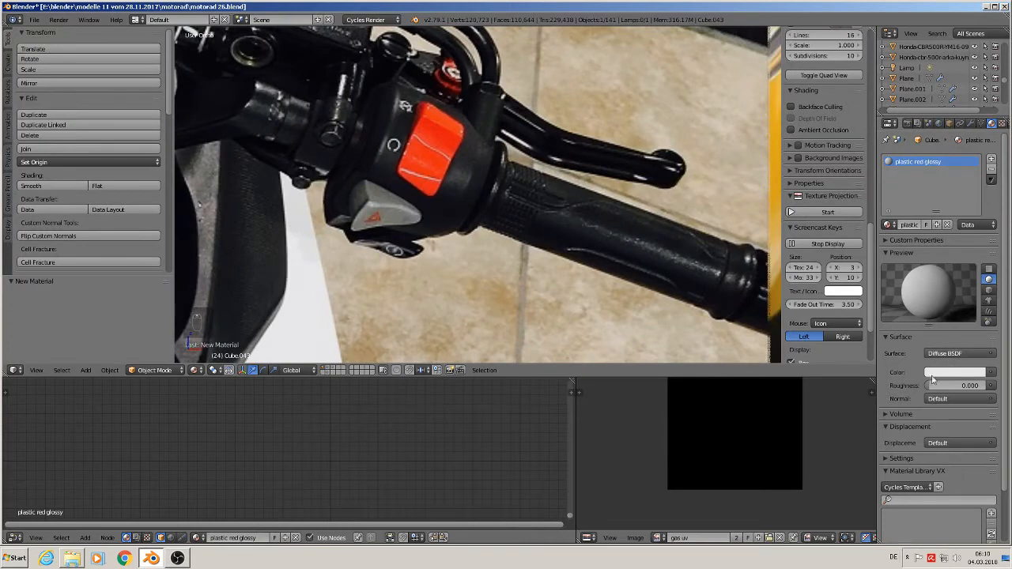
click(968, 374)
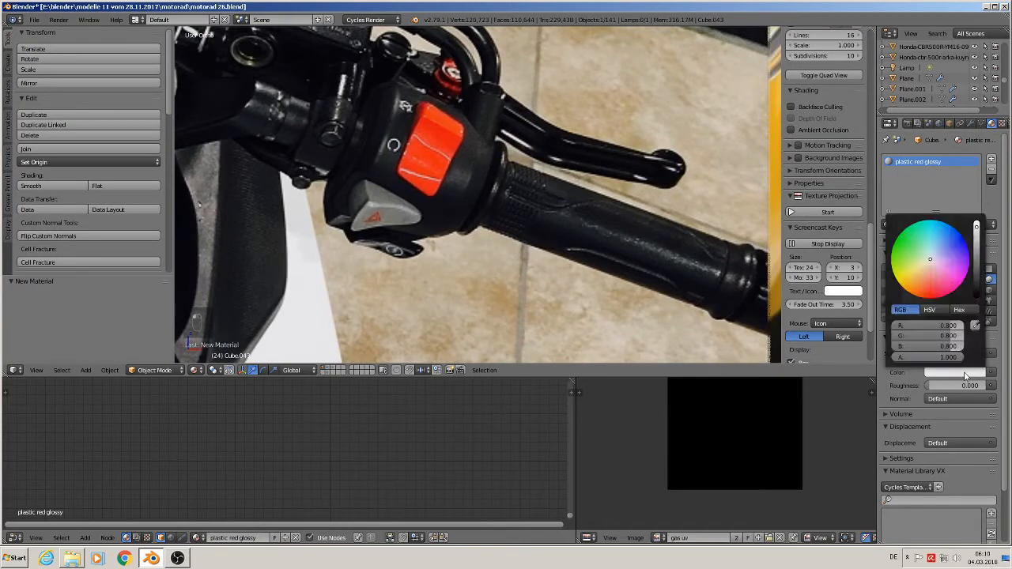
click(975, 325)
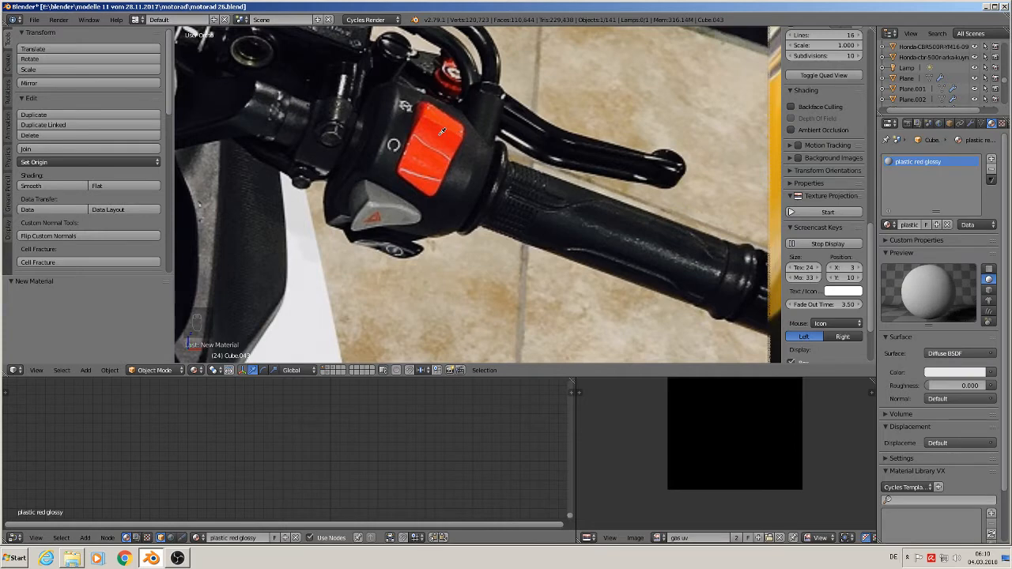
click(441, 119)
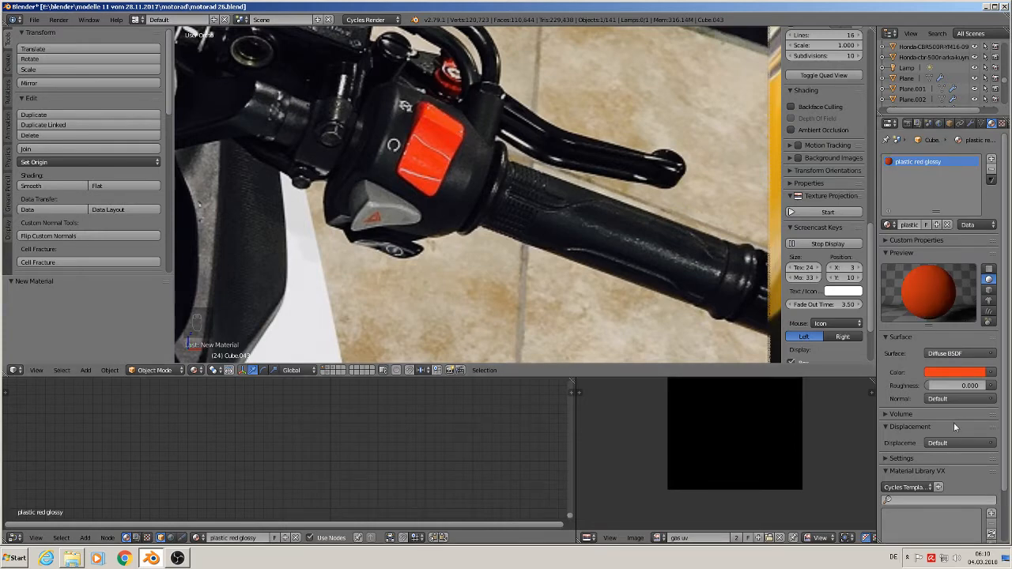
Change the upper switch material's surface to Principled BSDF and give it a bright red Base Color
scroll(565, 248, down, 3)
shift+middle_drag(622, 286, 464, 145)
scroll(462, 198, down, 8)
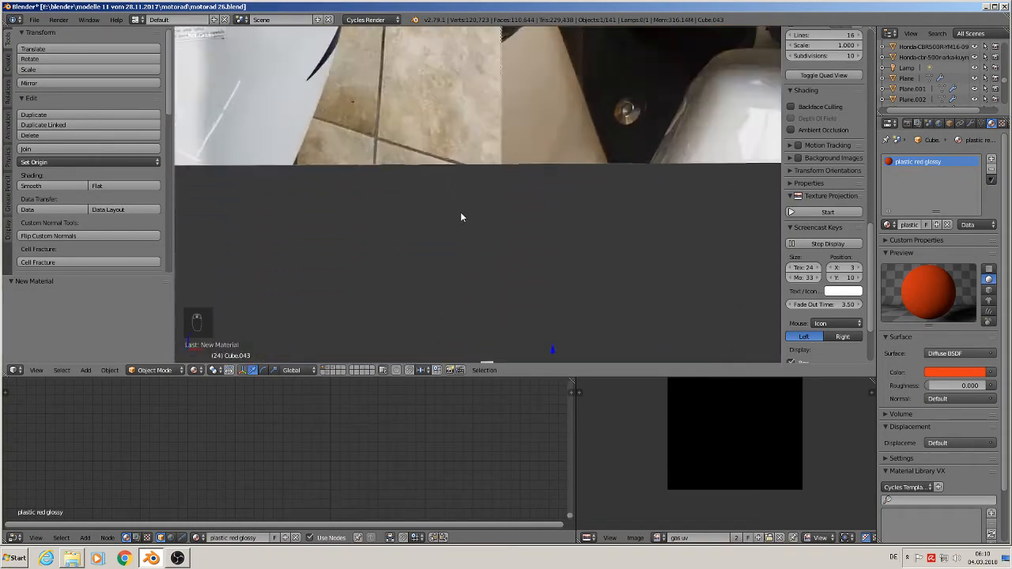
shift+middle_drag(540, 318, 510, 220)
scroll(510, 220, up, 10)
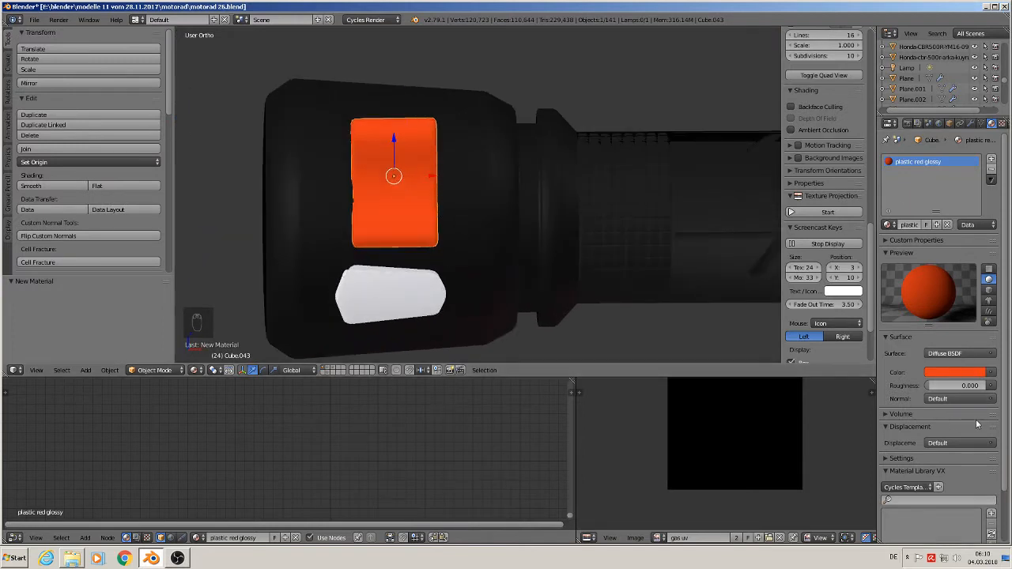
click(964, 355)
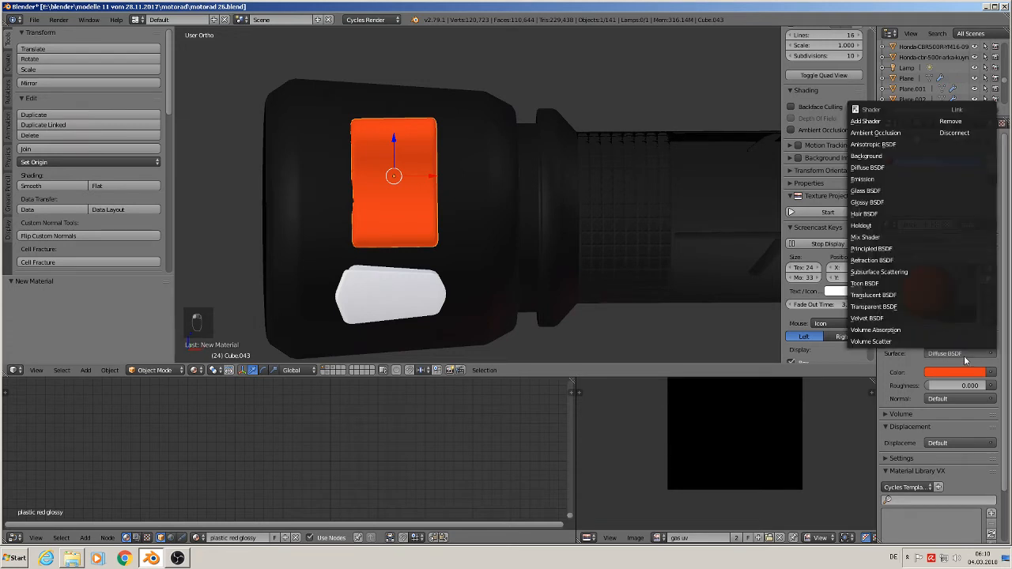
click(907, 249)
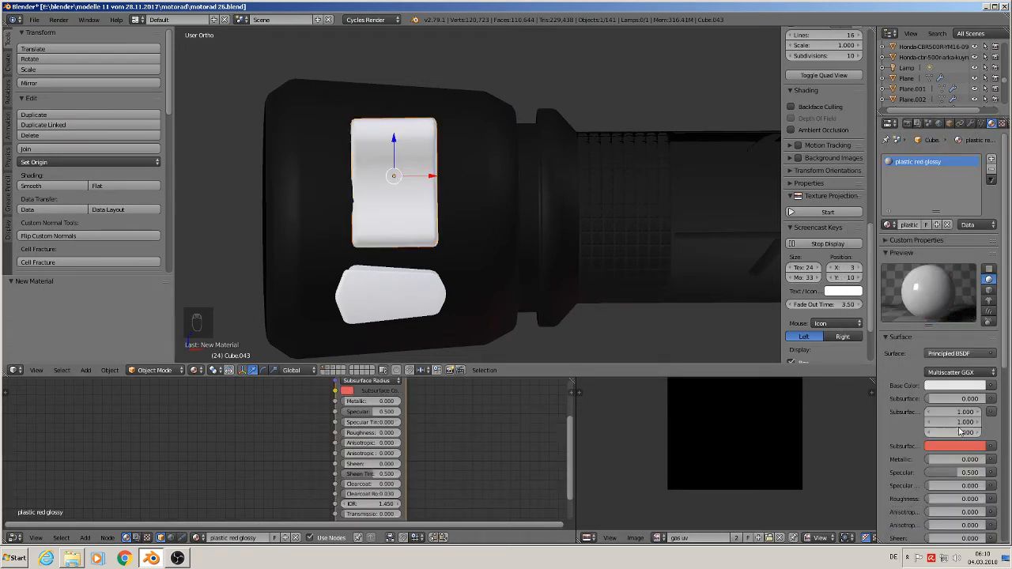
click(958, 386)
click(932, 312)
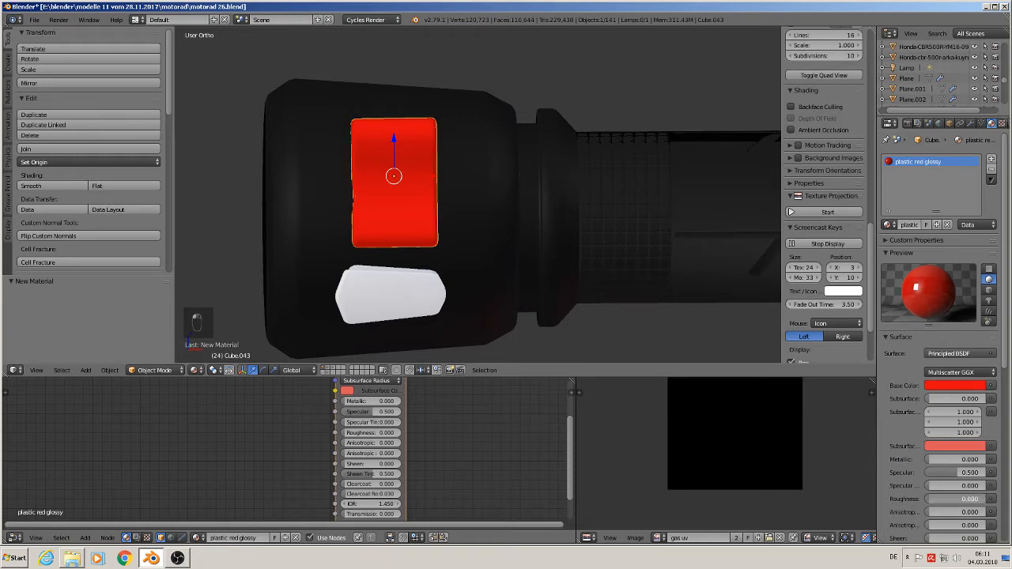
Set the red material's Roughness to 0.204 and deselect everything to check the switch on the grip
drag(939, 503, 942, 502)
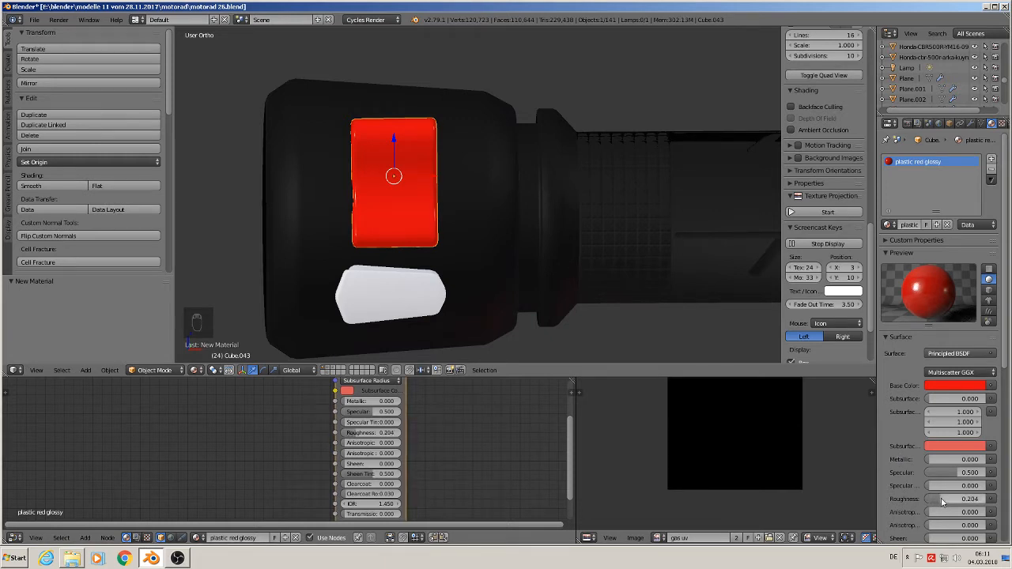
key(Tab)
key(Tab)
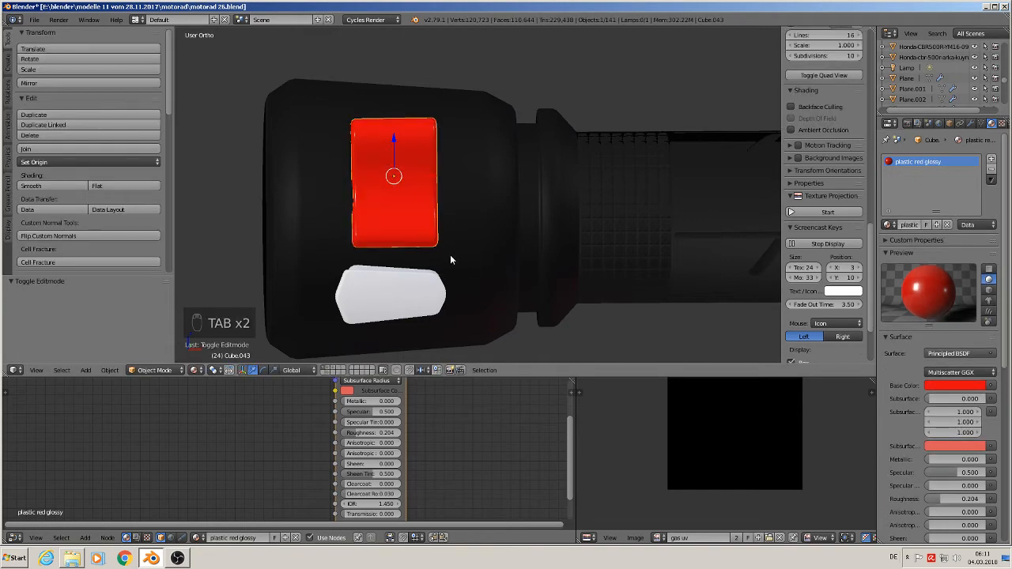
key(a)
key(a)
key(a)
middle_drag(448, 253, 434, 286)
scroll(440, 283, down, 11)
shift+middle_drag(448, 196, 436, 156)
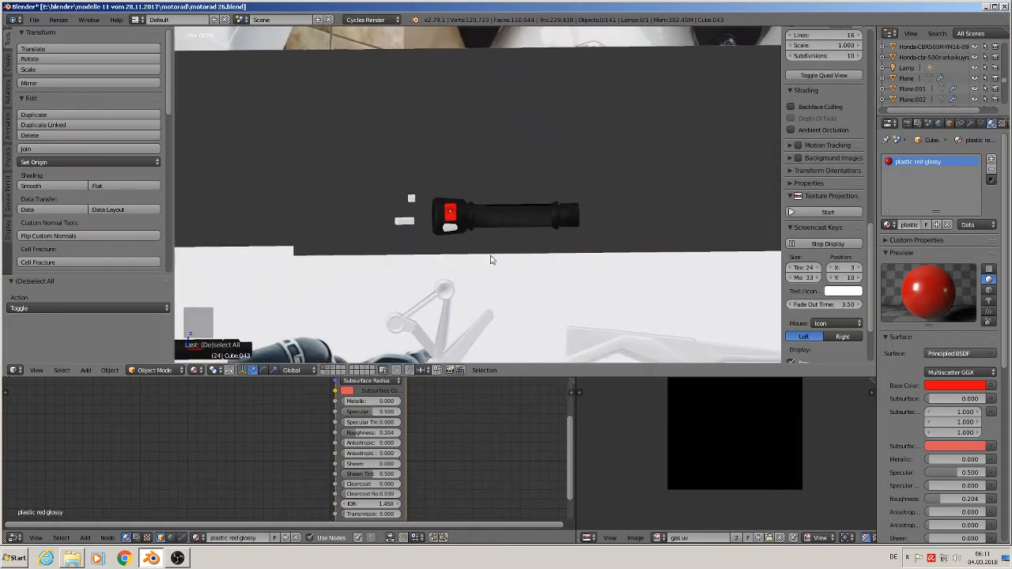
Select the lower white switch on the housing and give it a new material named "grey plastic grough"
scroll(491, 258, up, 8)
right_click(387, 167)
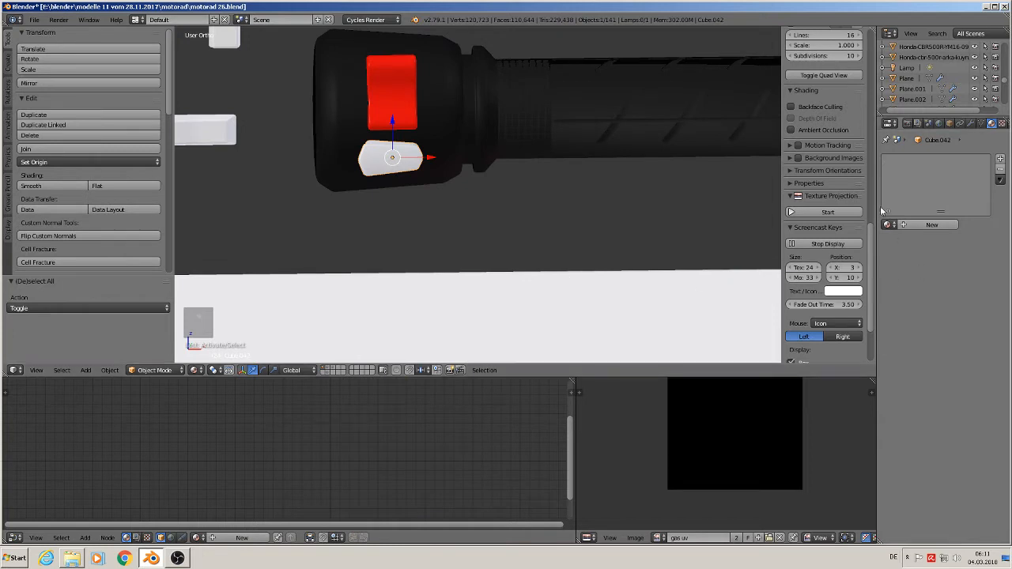
click(926, 227)
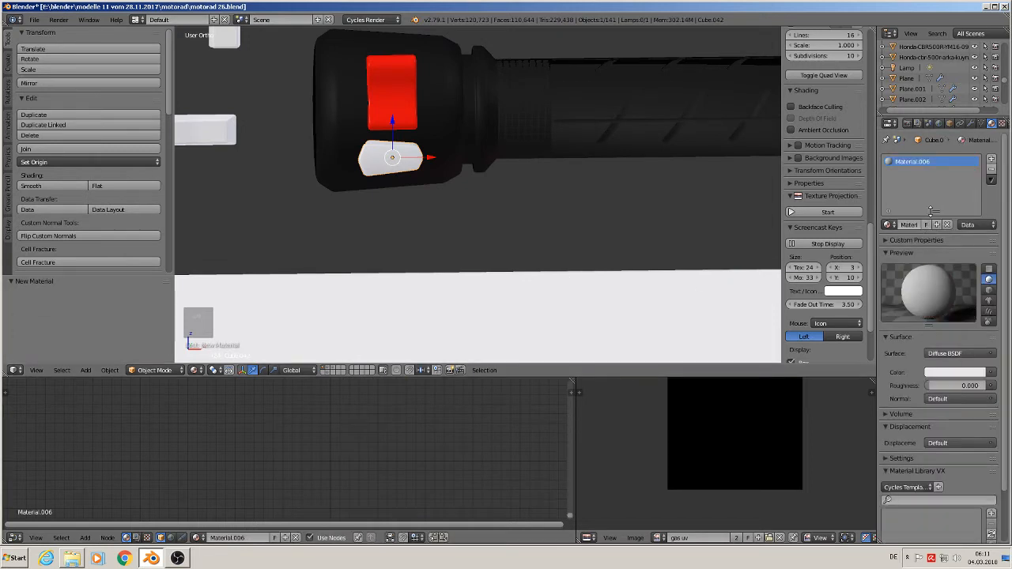
click(908, 225)
key(BackSpace)
text(grey plastic grough)
key(Return)
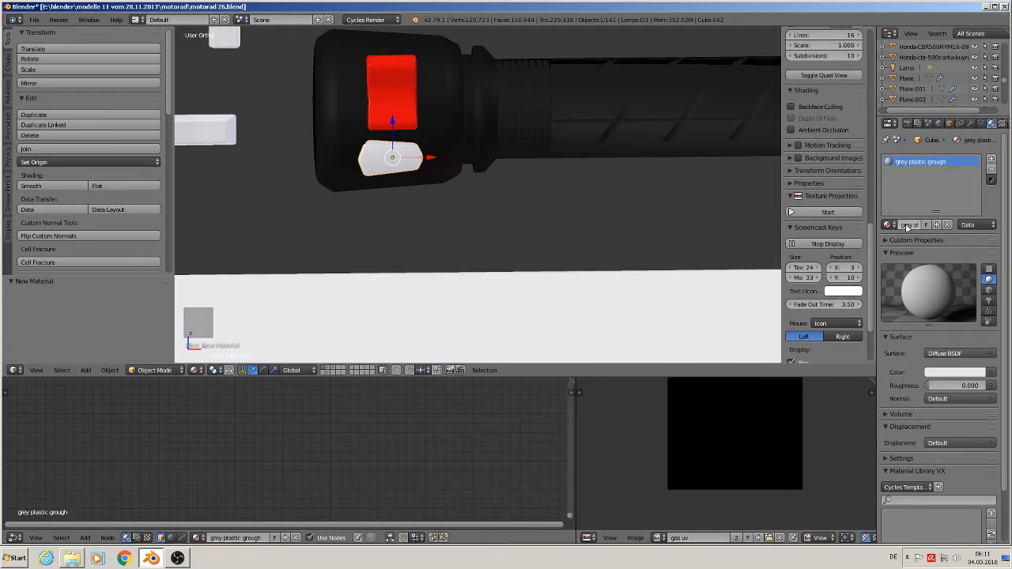
Change the lower switch material's surface to Principled BSDF with a grey Base Color and Roughness 0.556
click(965, 352)
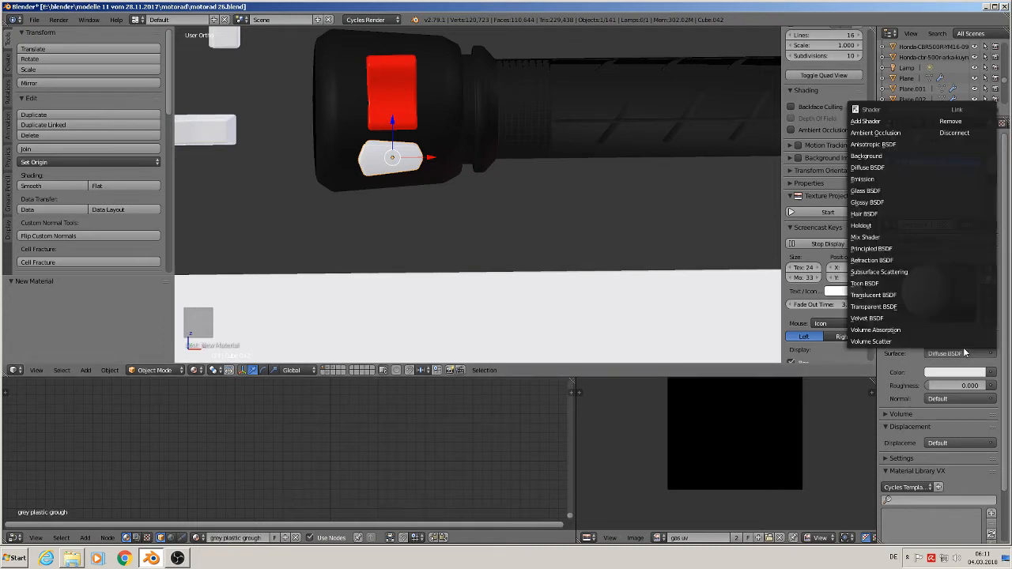
click(909, 248)
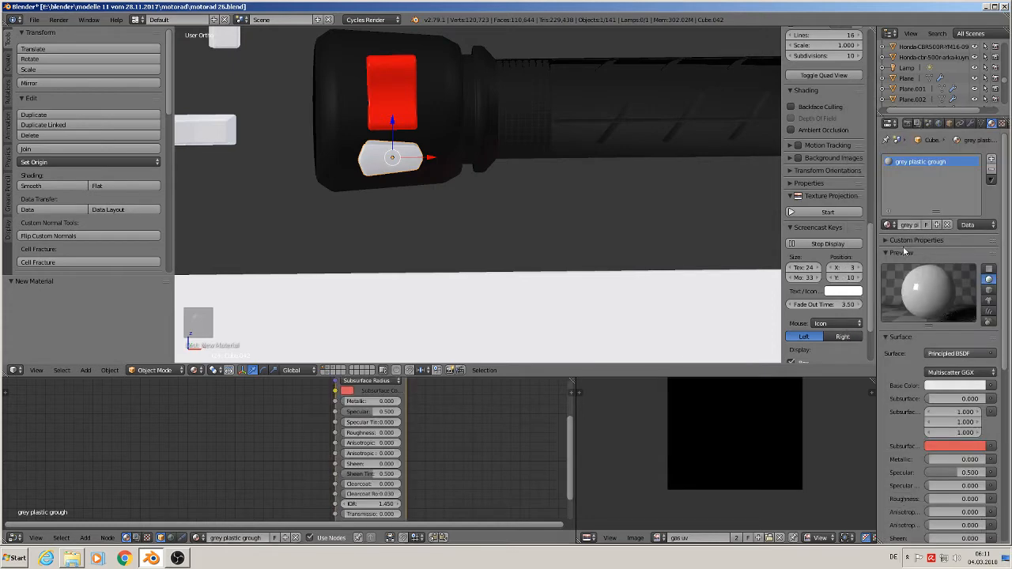
key(n)
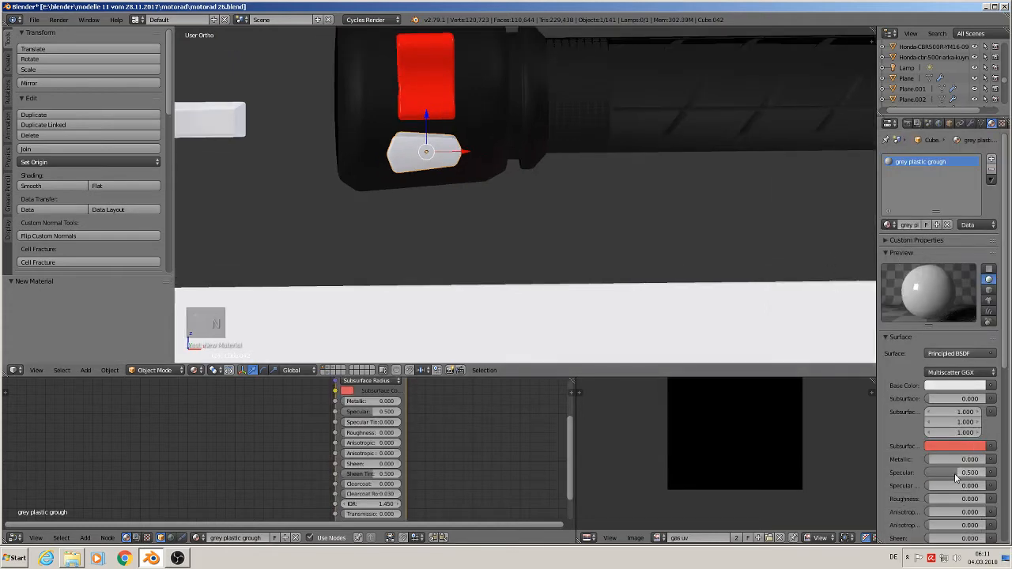
click(958, 386)
drag(978, 293, 982, 266)
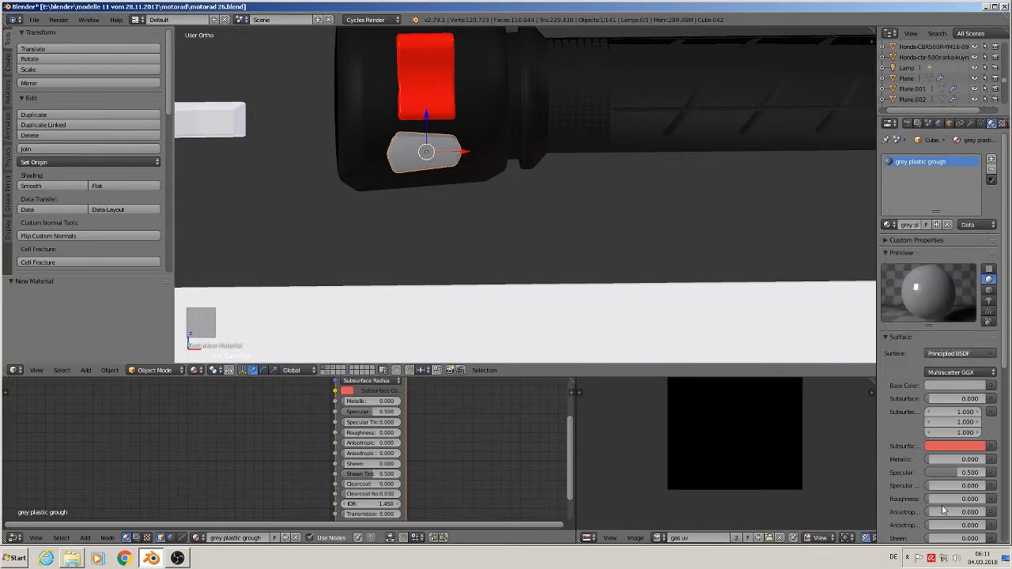
drag(942, 501, 963, 502)
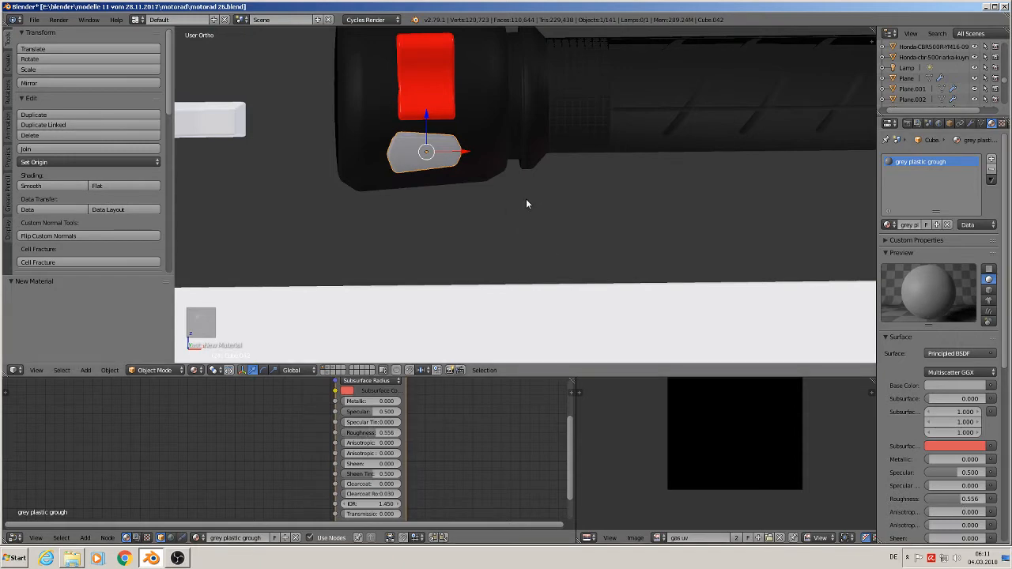
key(Tab)
key(Tab)
key(Tab)
Examine the switch housing in the handlebar reference photo against the modelled grip
scroll(482, 218, down, 4)
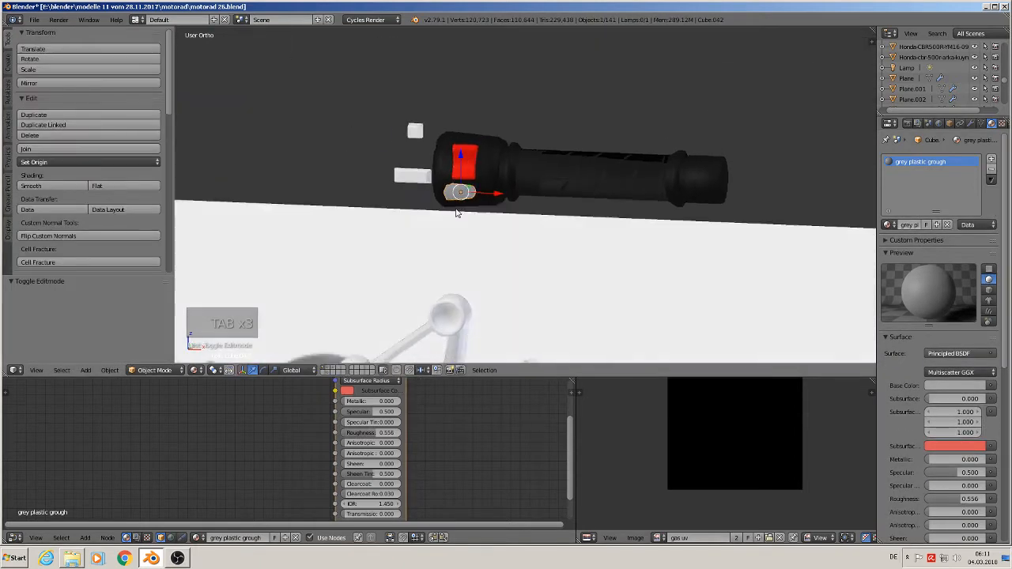
mouse_move(456, 213)
middle_down()
mouse_move(474, 228)
mouse_move(460, 223)
mouse_move(466, 206)
middle_up()
scroll(467, 205, down, 4)
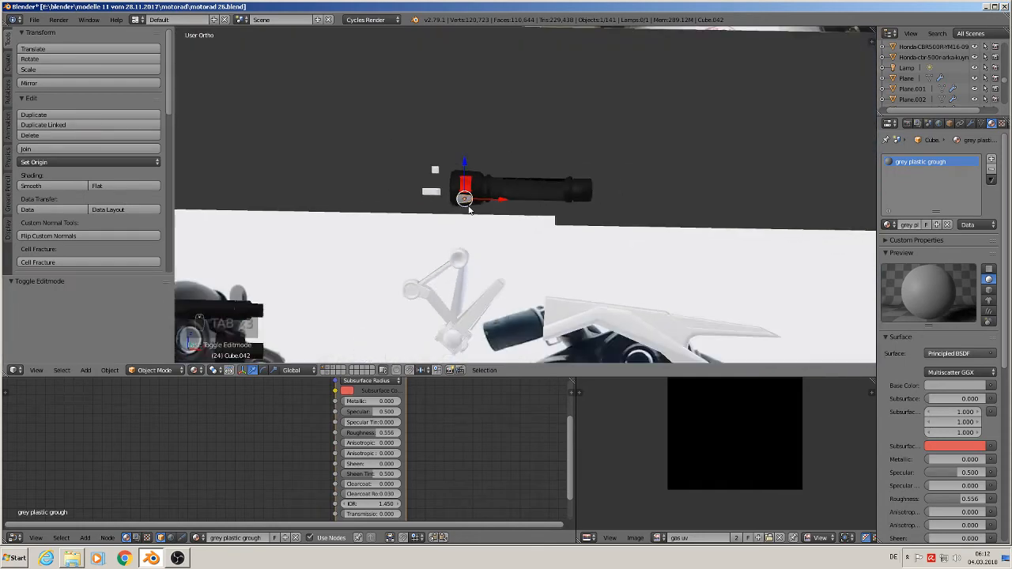
scroll(466, 205, down, 10)
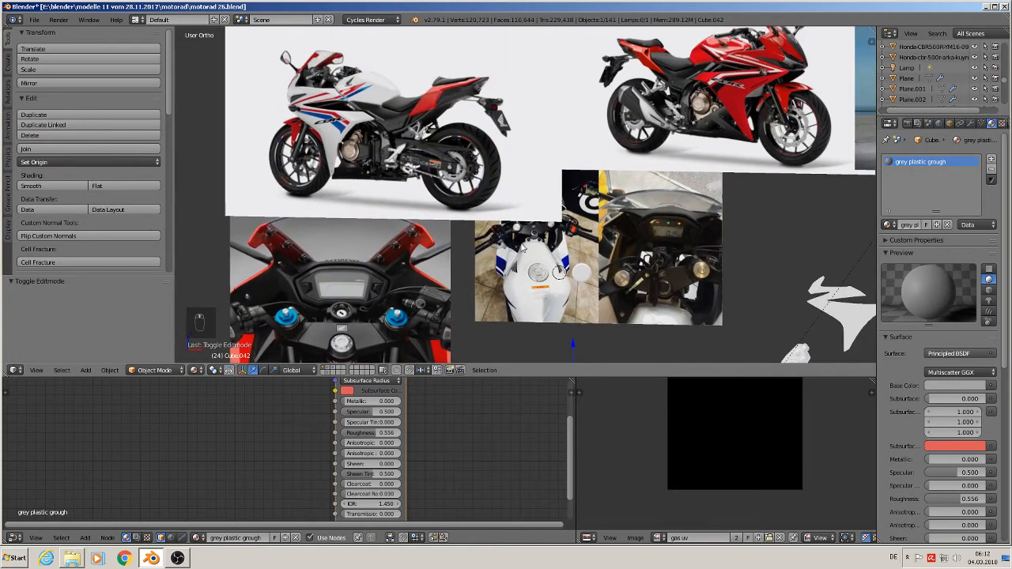
scroll(521, 246, up, 10)
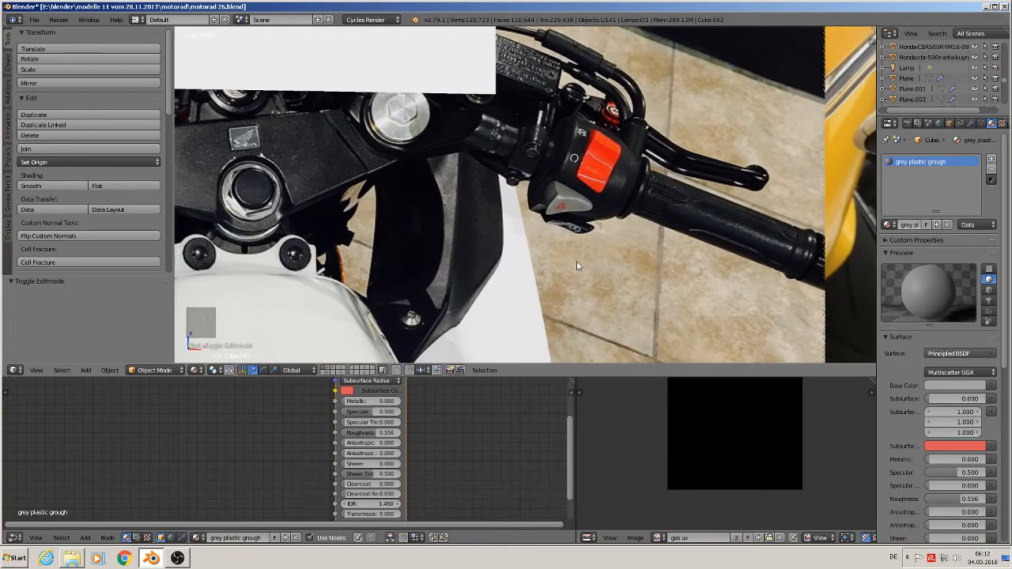
scroll(577, 267, down, 6)
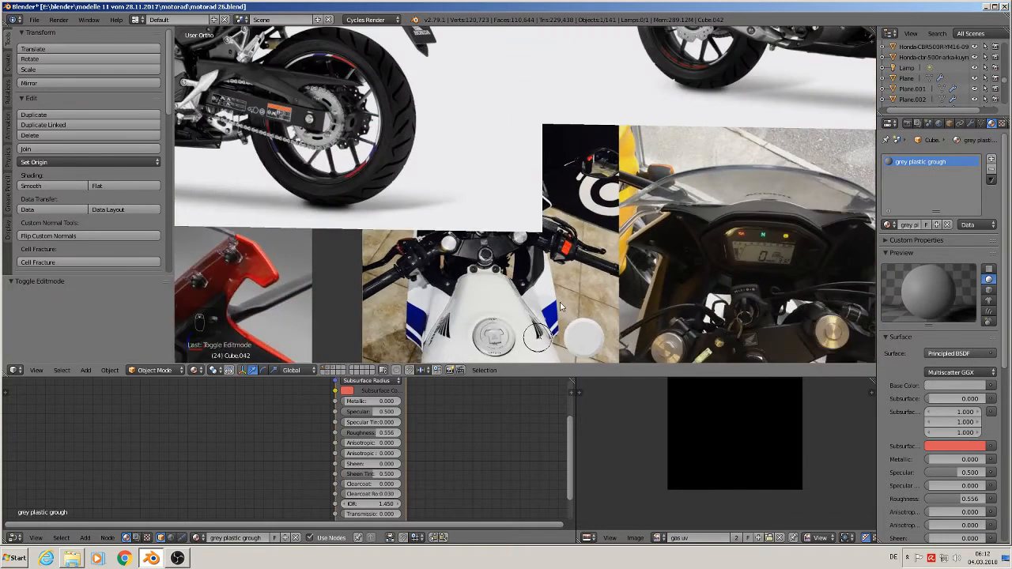
shift+middle_drag(560, 306, 421, 236)
scroll(400, 174, up, 4)
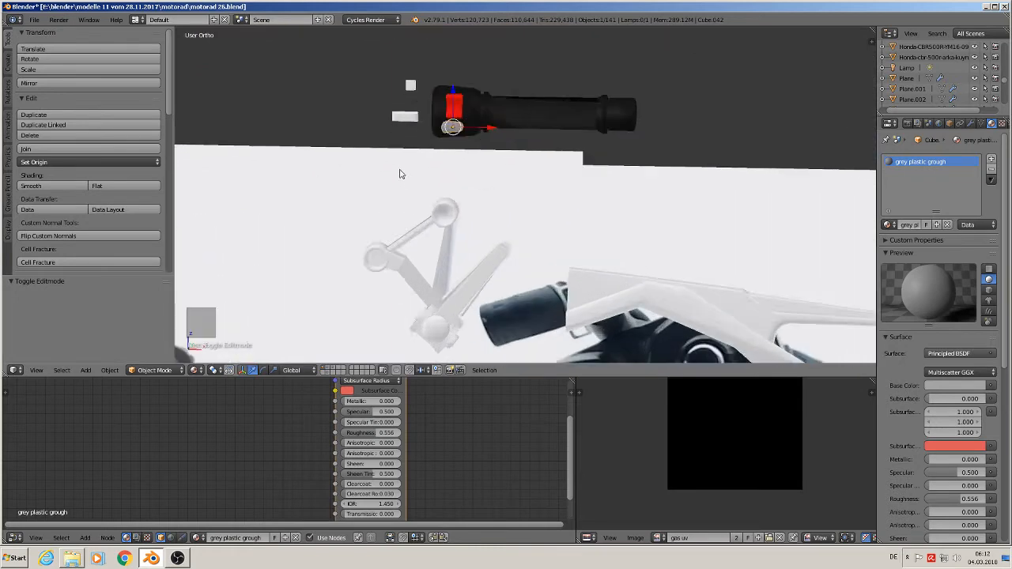
Duplicate the loose white bar block and place the copy on the housing just below the grey switch, about -0.625 along Y and 0.103 up
scroll(400, 174, up, 3)
right_click(416, 85)
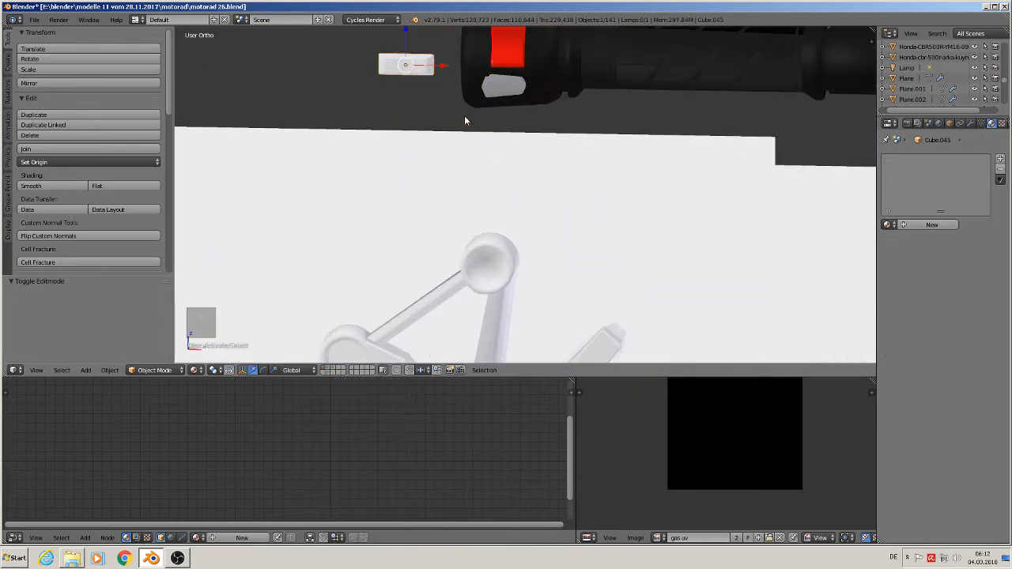
key(shift+d)
click(576, 161)
middle_drag(577, 162, 510, 304)
key(g)
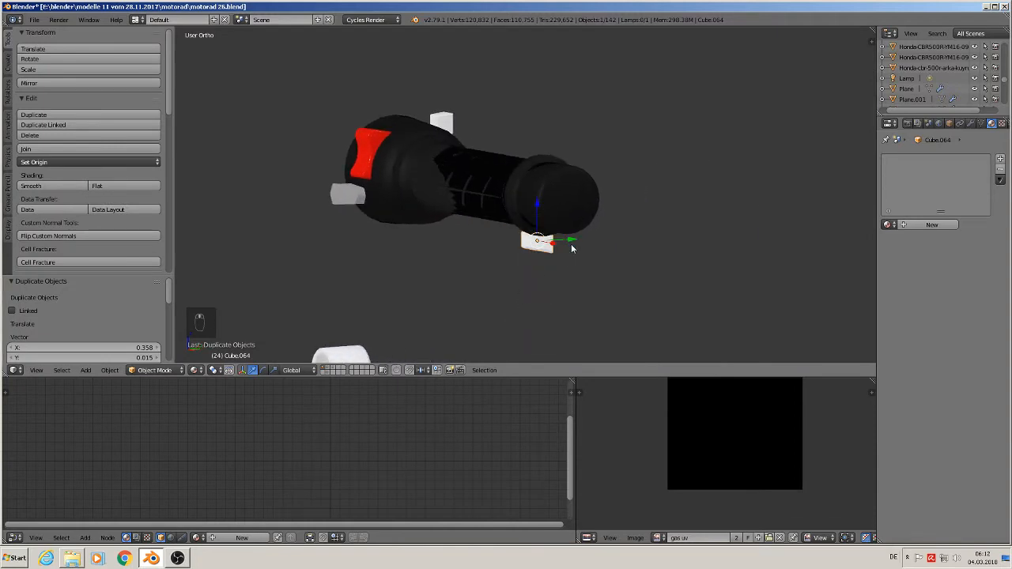
key(y)
click(397, 219)
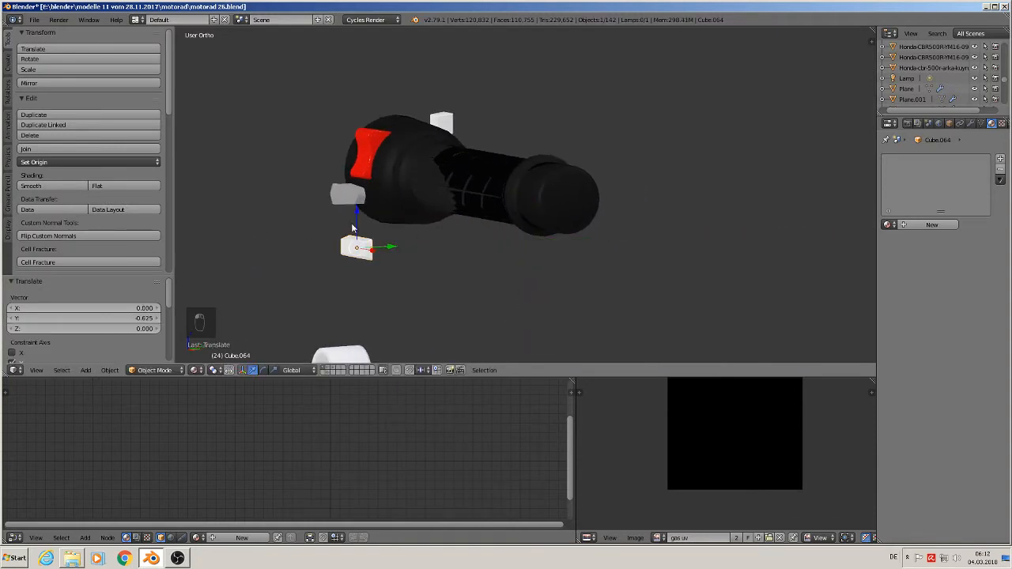
drag(358, 222, 360, 190)
middle_drag(368, 195, 462, 195)
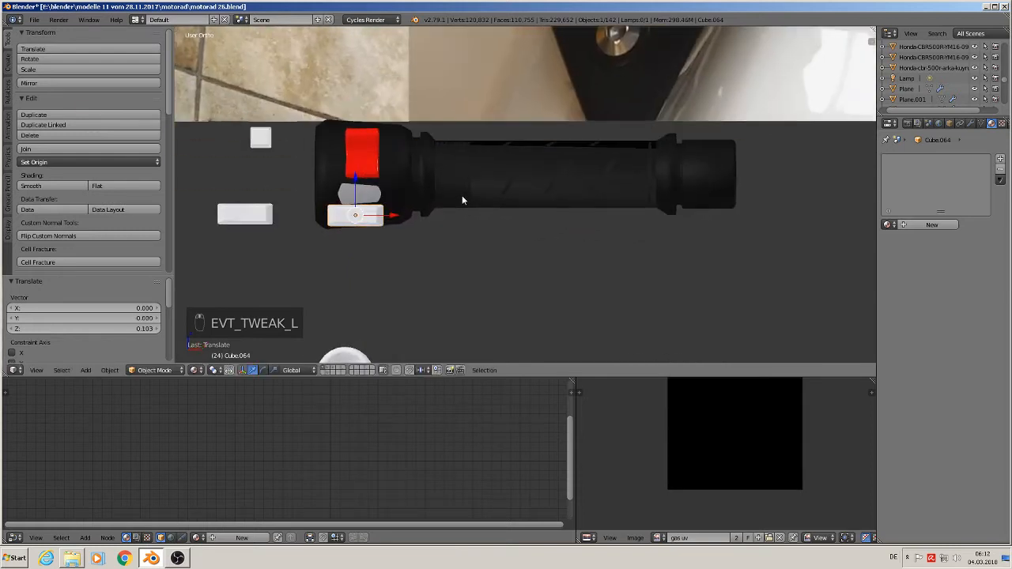
Scale the copied bar down, starting with a factor of about 0.6, and align it beneath the grey switch
key(s)
click(413, 248)
scroll(413, 248, up, 4)
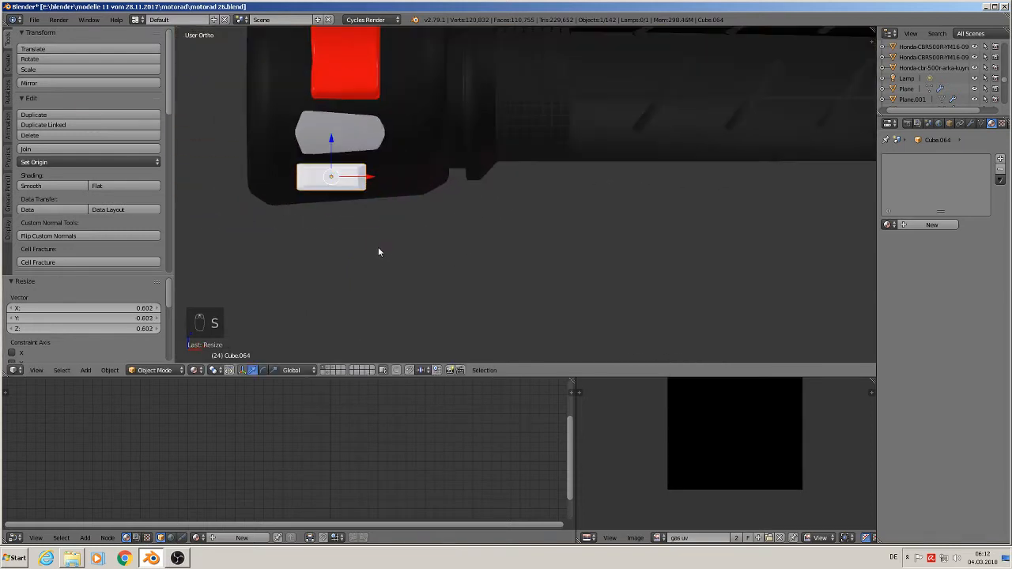
drag(366, 164, 369, 164)
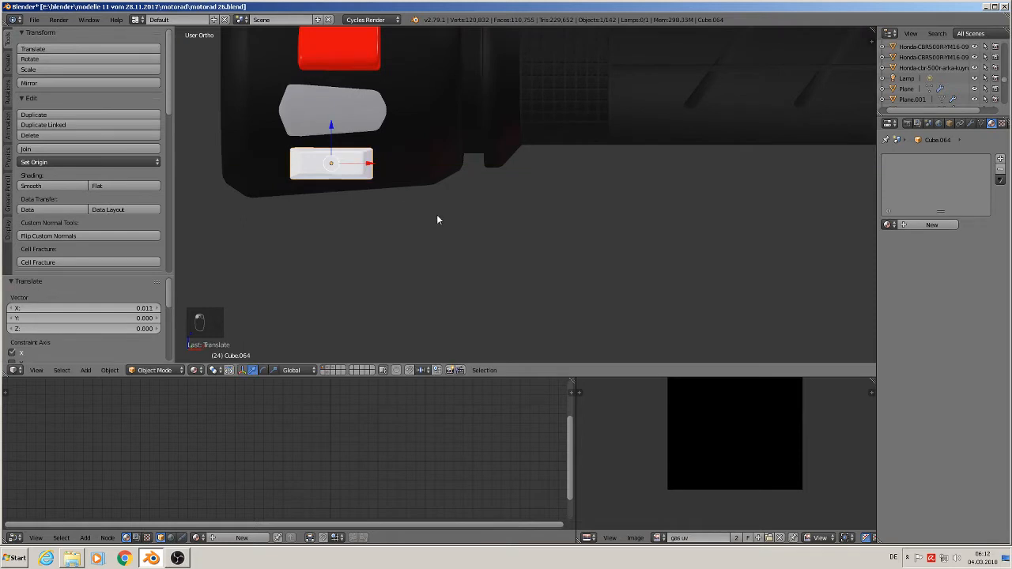
key(s)
click(403, 207)
middle_drag(386, 266, 332, 175)
drag(369, 162, 358, 129)
middle_drag(357, 129, 313, 208)
Move the grey switch about 0.05 along Y, closer into the housing
right_click(314, 133)
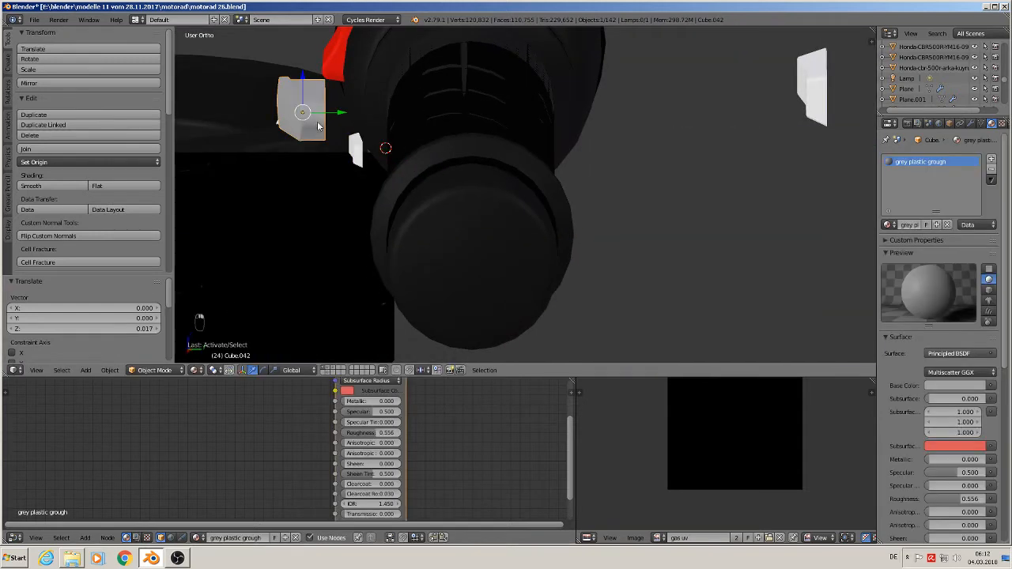
drag(334, 114, 374, 112)
middle_drag(373, 112, 497, 251)
Assign the existing "black plastic rough" material to the small bar under the grey switch and deselect everything
right_click(368, 240)
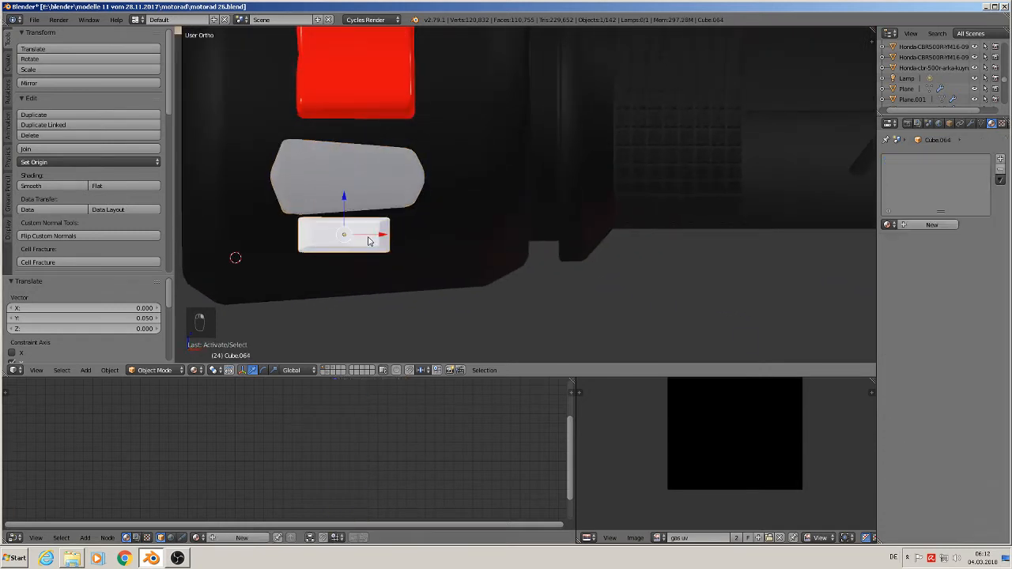
click(891, 226)
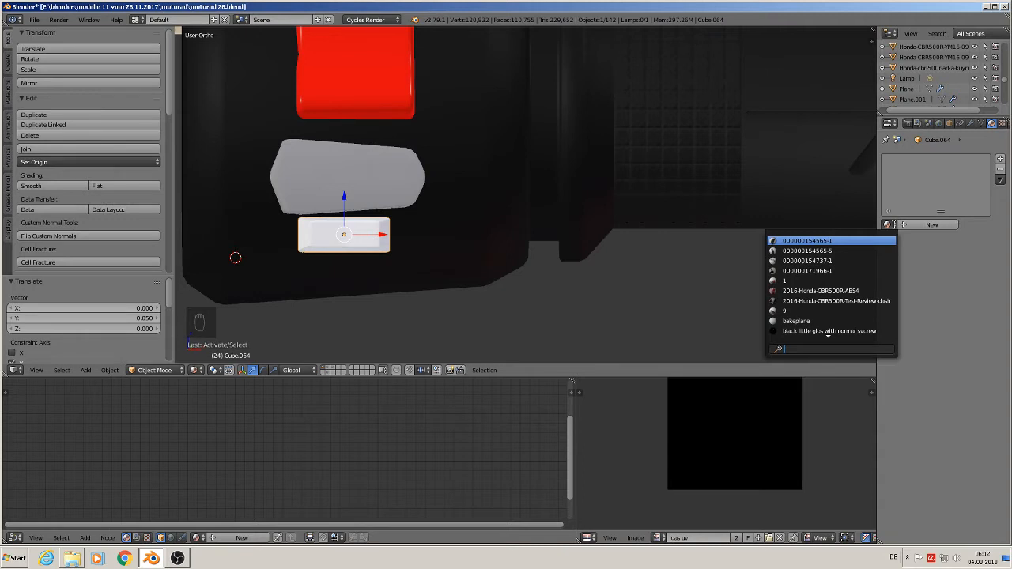
text(pl)
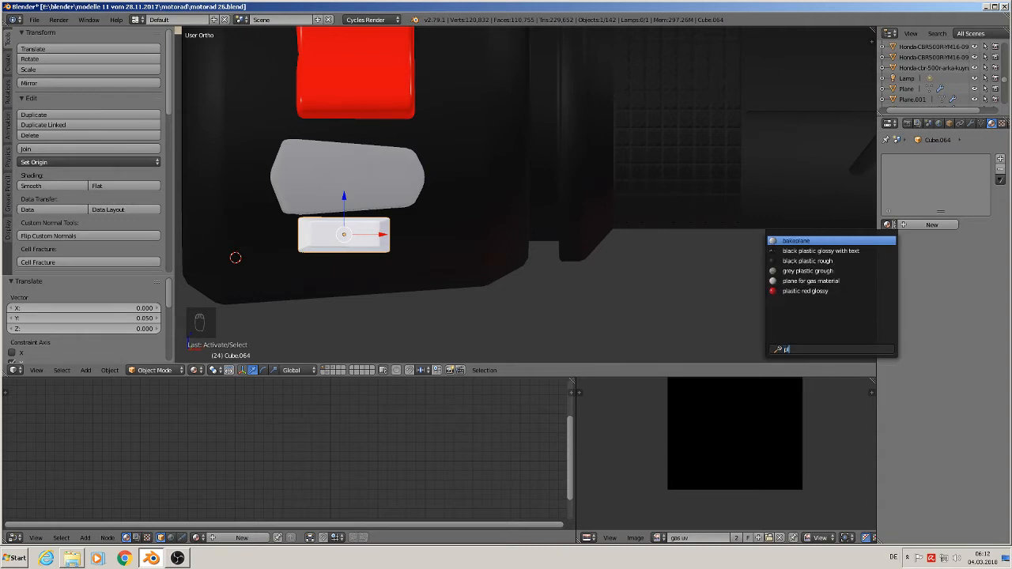
click(883, 261)
key(a)
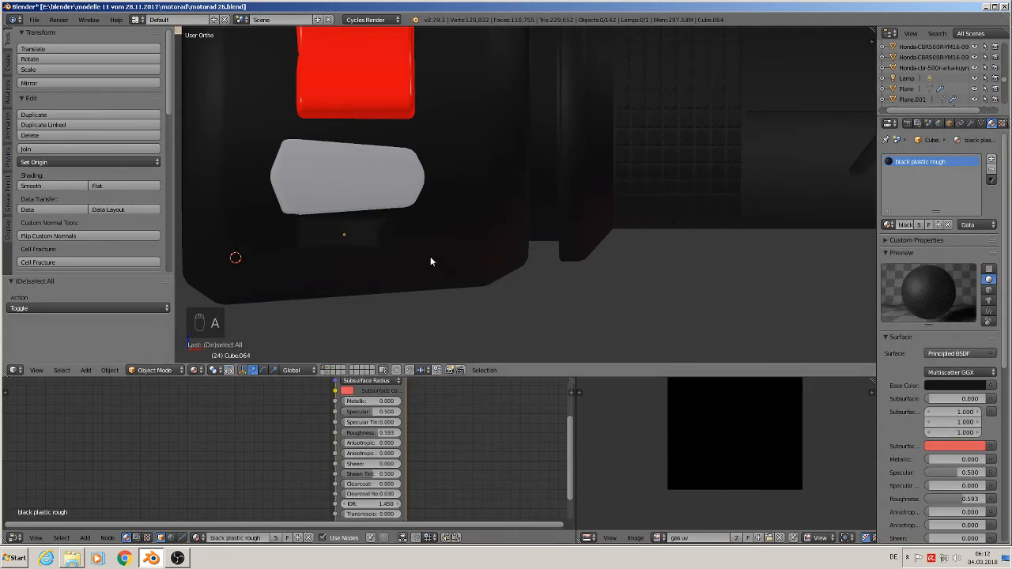
middle_drag(377, 281, 377, 274)
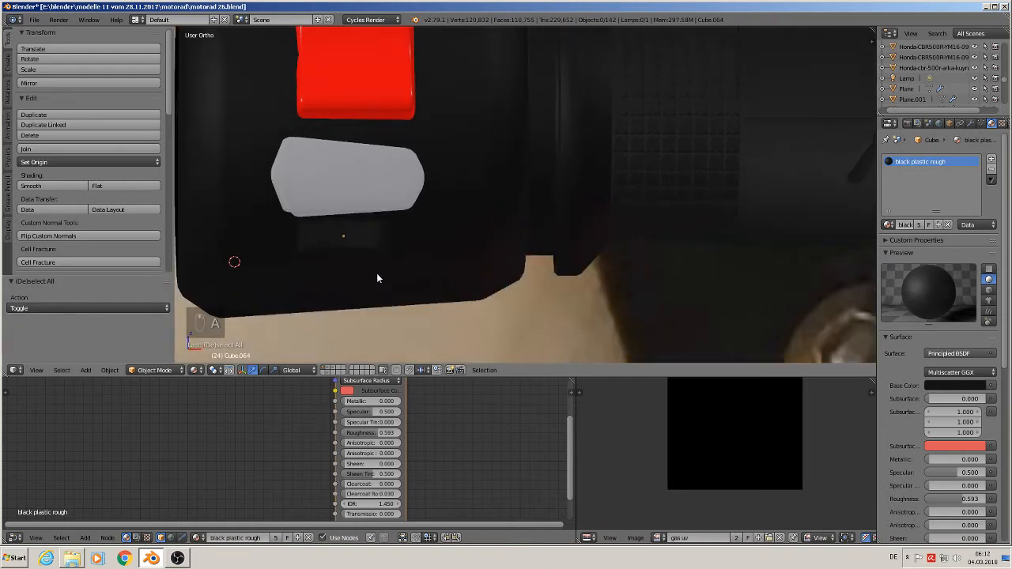
Place the 3D cursor on the black bar, add a cube there and scale it down to a small block
click(344, 237)
click(86, 370)
mouse_move(100, 358)
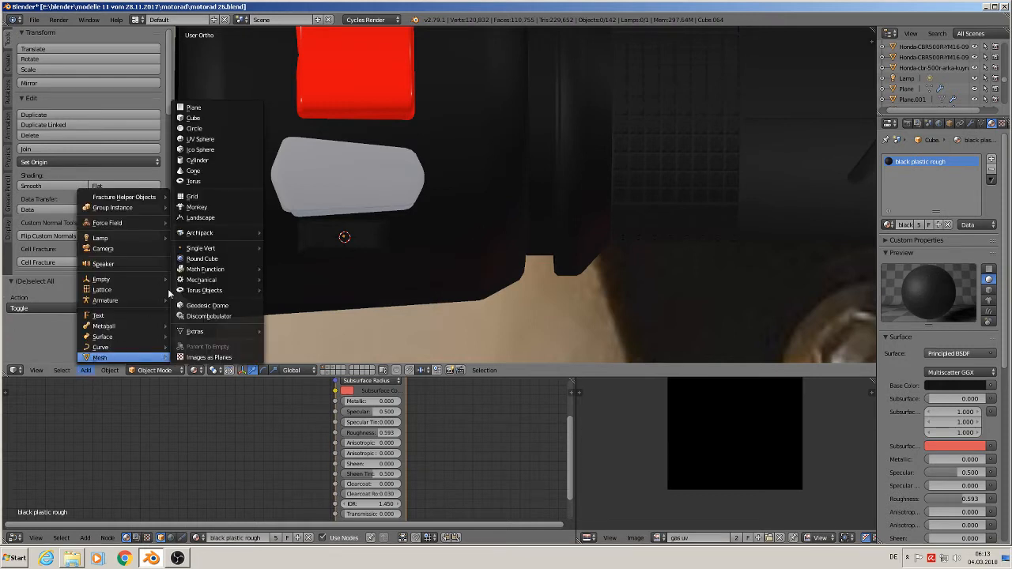
click(227, 120)
key(s)
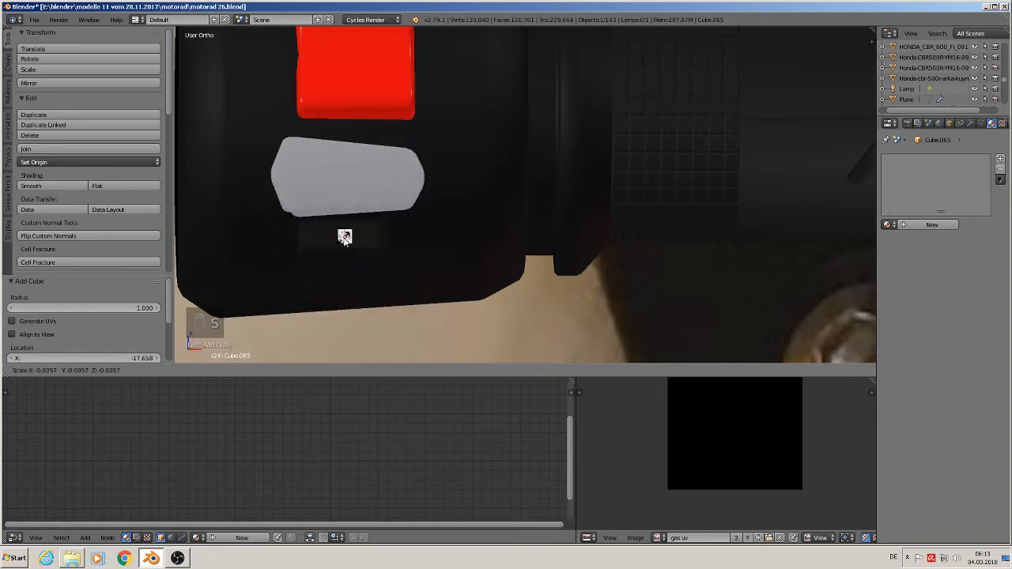
click(344, 235)
Shift the small cube along Y behind the black bar and stretch it along Y so it reaches into the housing
middle_drag(343, 234, 400, 230)
drag(388, 228, 415, 236)
key(s)
key(y)
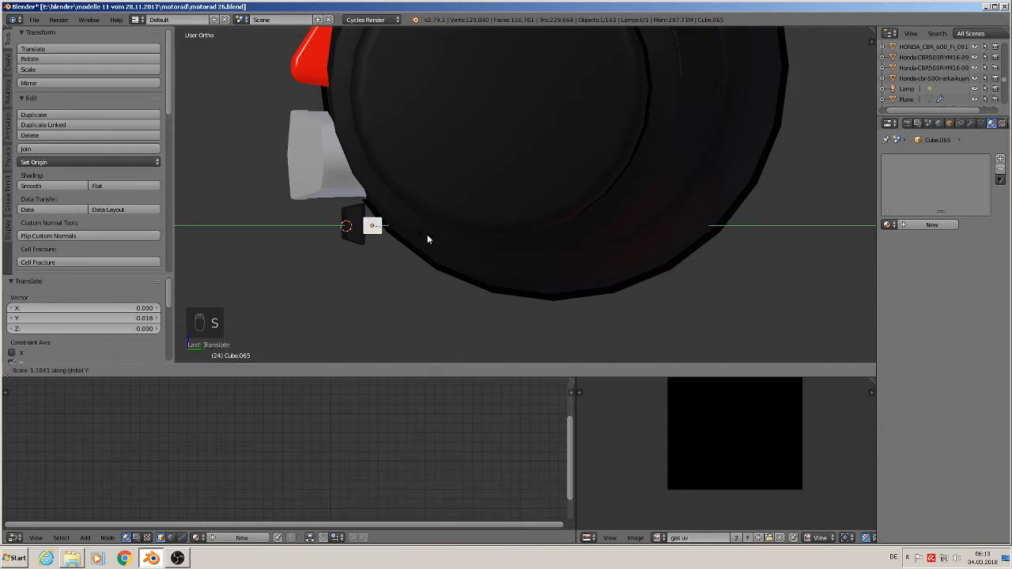
click(508, 249)
drag(400, 226, 401, 228)
middle_drag(395, 283, 419, 311)
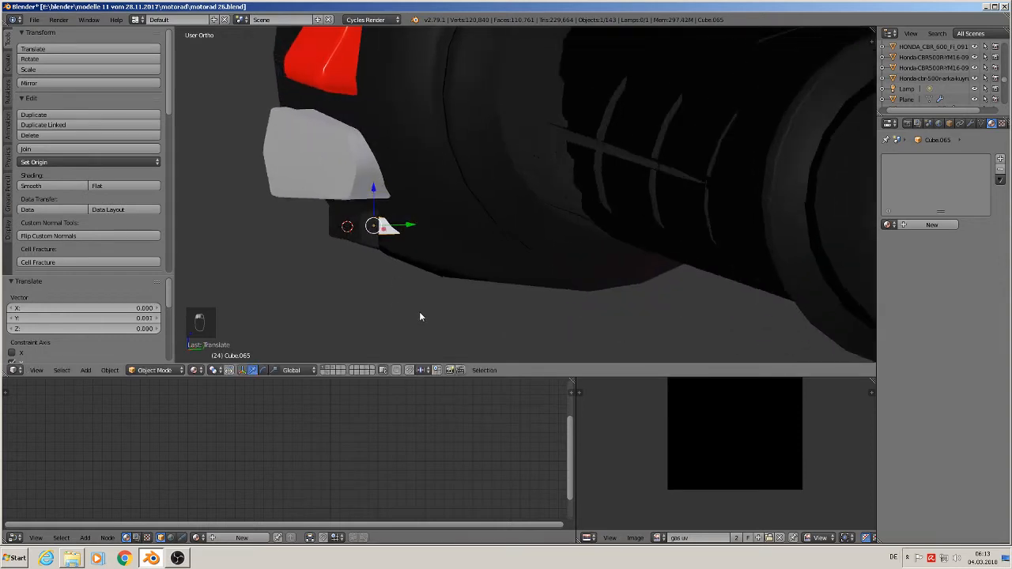
Assign the existing "black plastic rough" material to the small connecting cube and deselect everything
click(894, 226)
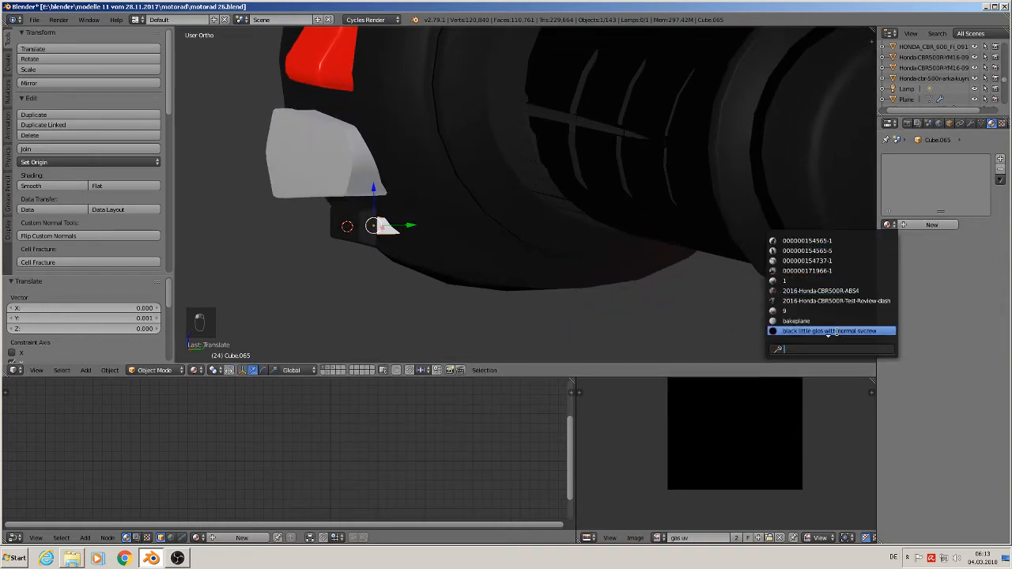
text(b)
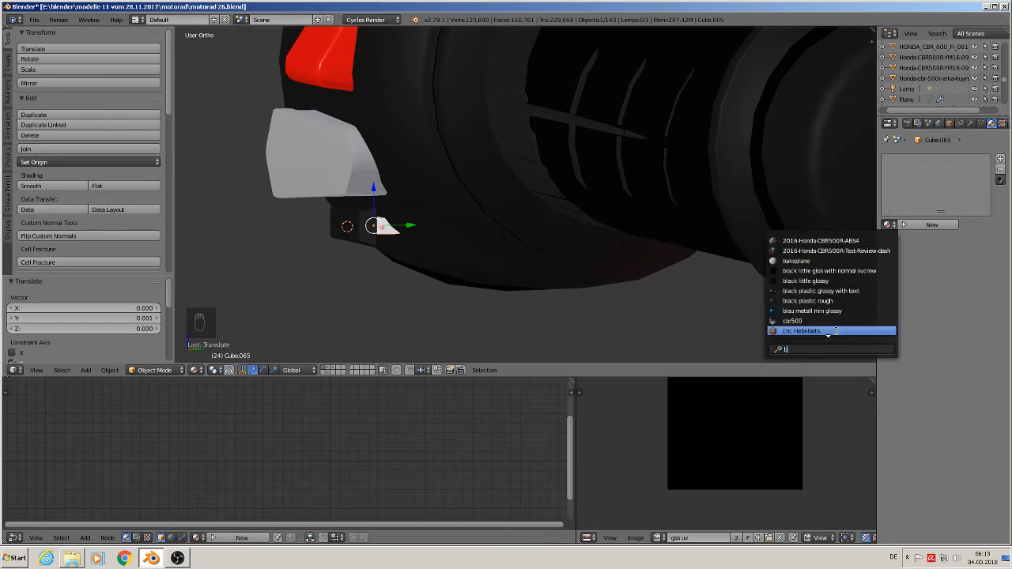
text(l)
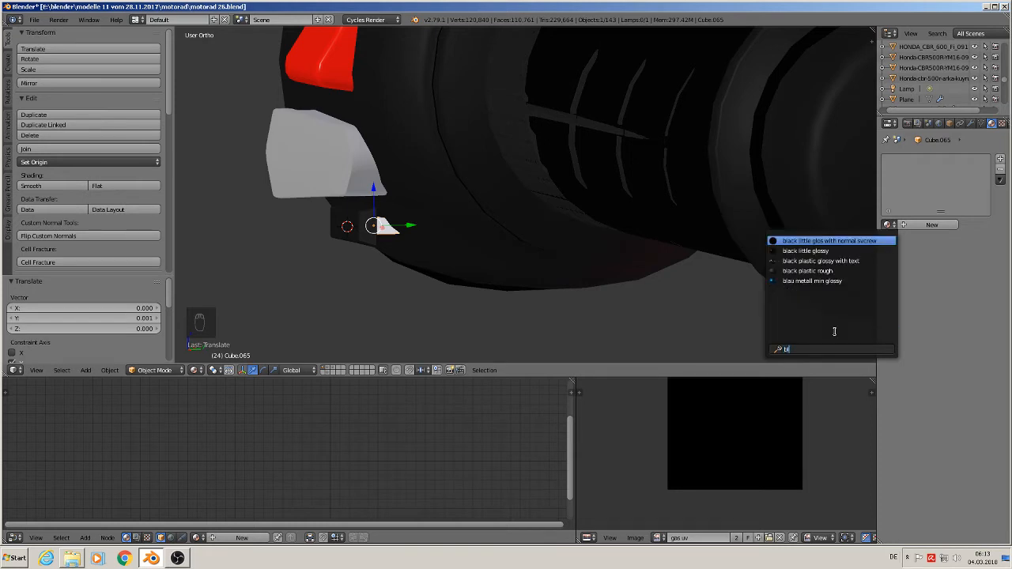
click(836, 271)
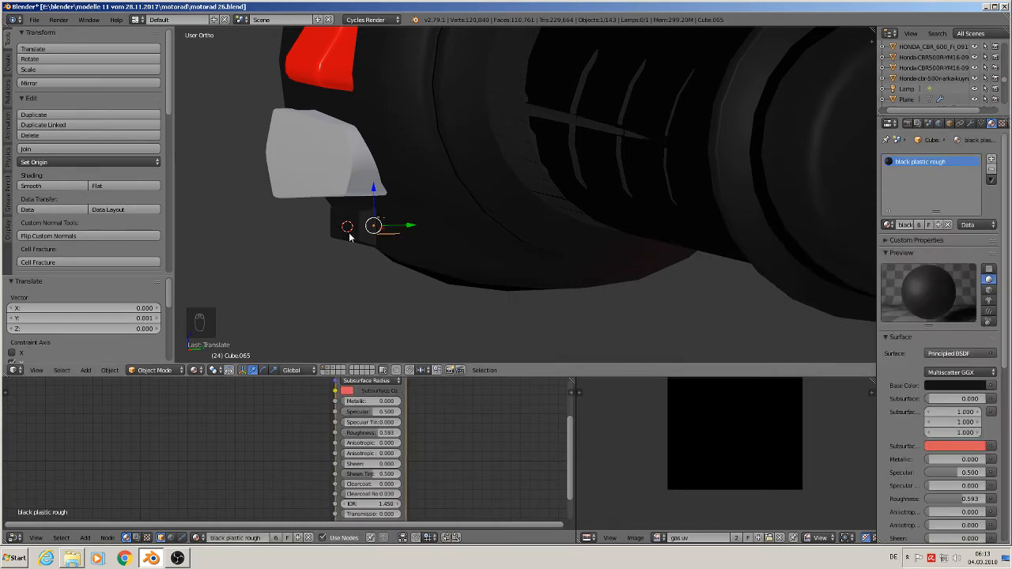
key(a)
scroll(399, 255, down, 2)
scroll(400, 256, up, 4)
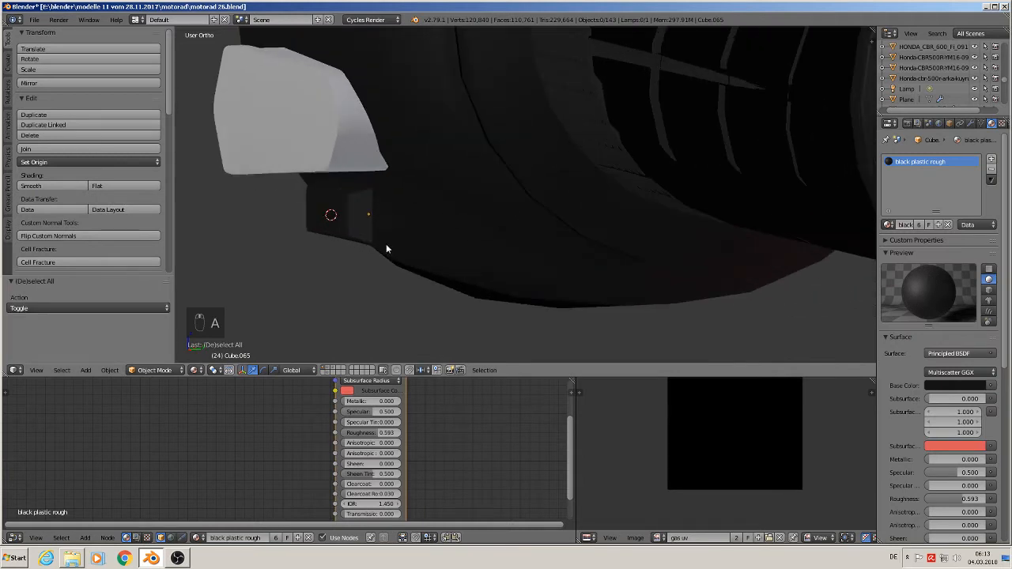
Select the connecting cube, the black bar, the grey switch and the red switch, and join them into one object
right_click(381, 224)
shift+right_click(331, 215)
shift+right_click(308, 133)
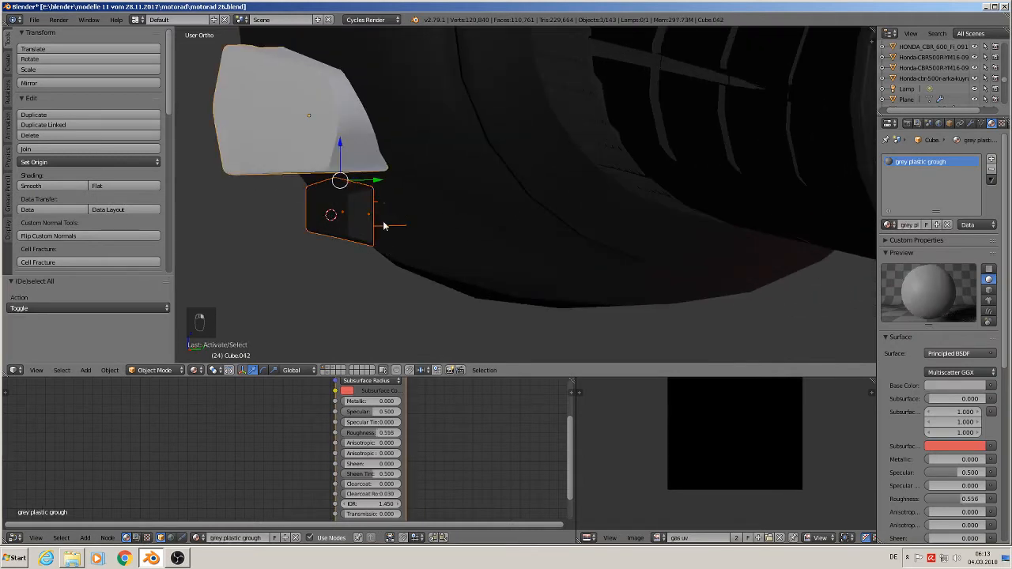
shift+middle_drag(405, 252, 513, 129)
middle_drag(436, 147, 588, 221)
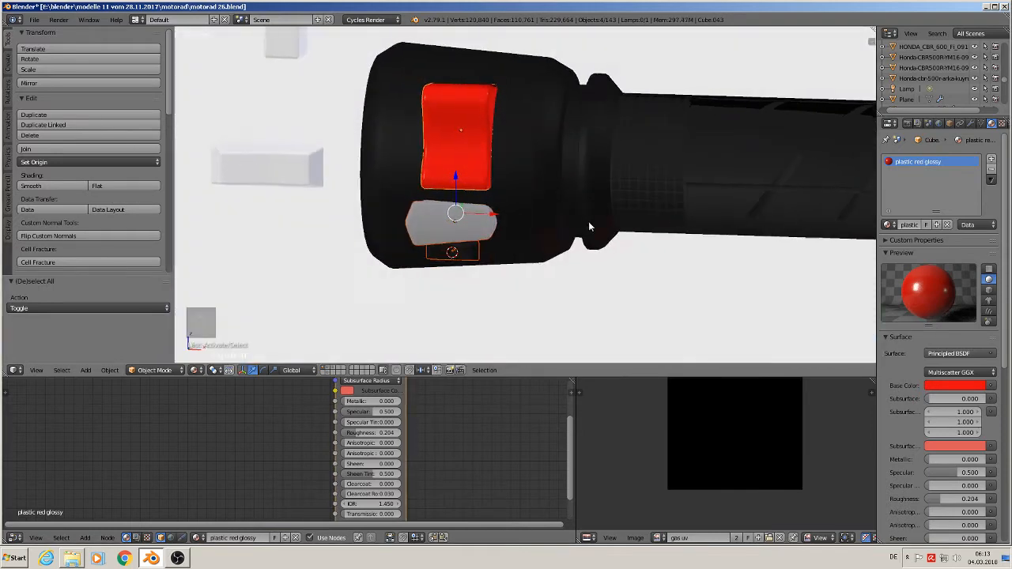
click(74, 149)
Join the combined switches with the black grip and housing
scroll(611, 215, down, 3)
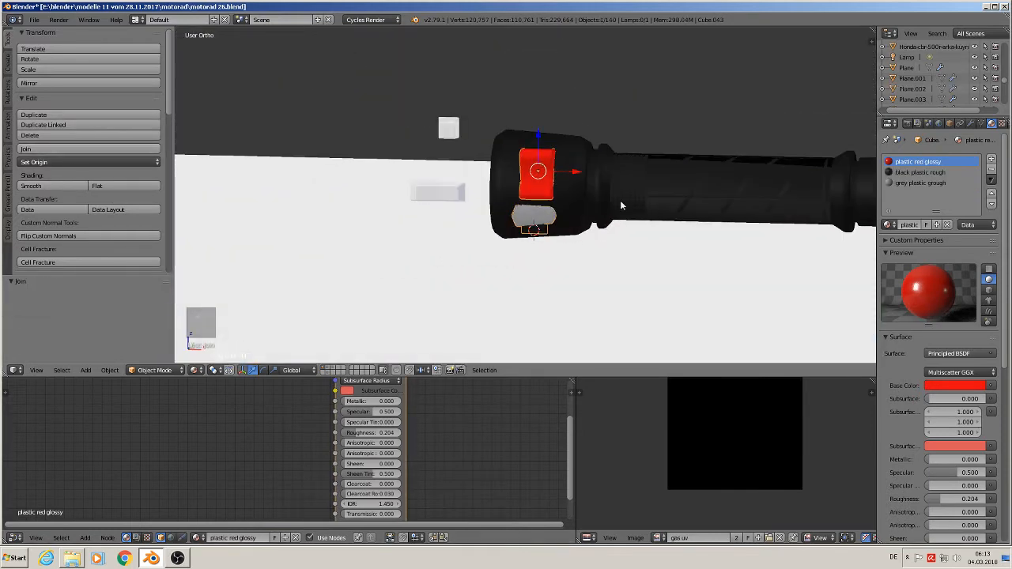
shift+right_click(615, 198)
click(63, 150)
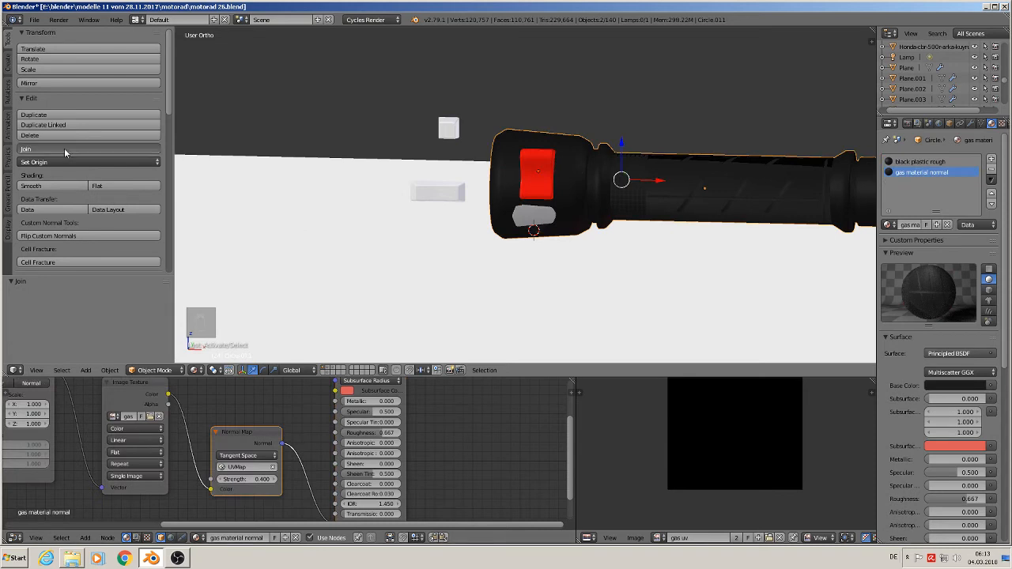
middle_drag(831, 296, 448, 248)
scroll(447, 248, down, 2)
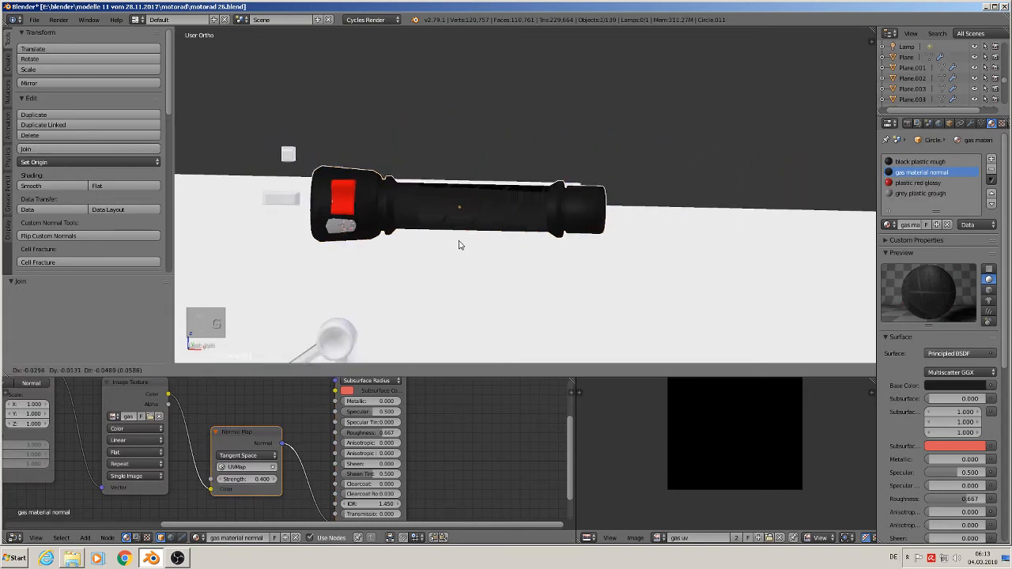
Move the joined grip in front view to just above the finished black parts and save the file
key(g)
click(518, 229)
scroll(517, 226, down, 2)
scroll(518, 226, down, 1)
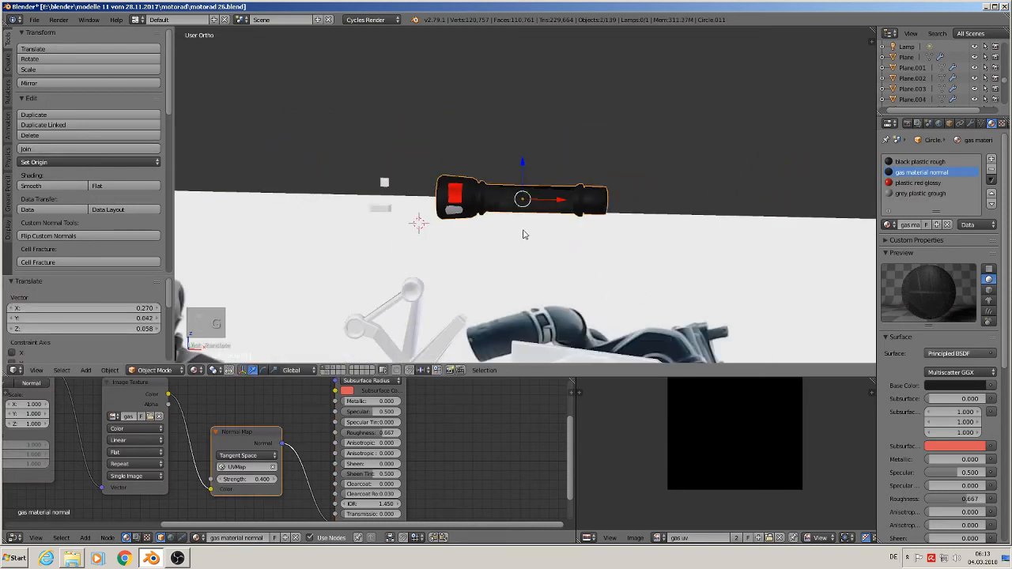
key(KP_1)
shift+middle_drag(517, 239, 653, 157)
key(g)
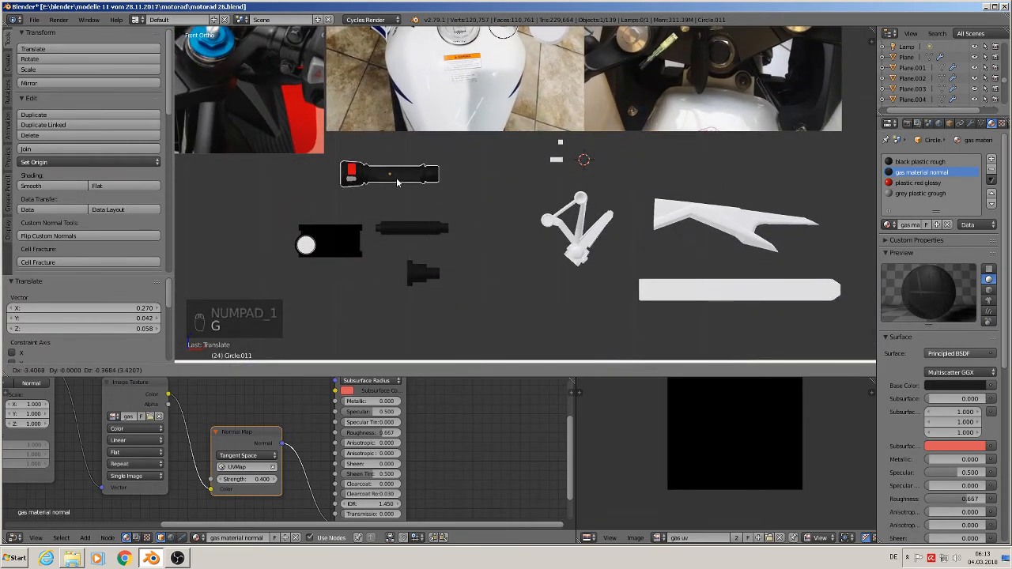
click(403, 210)
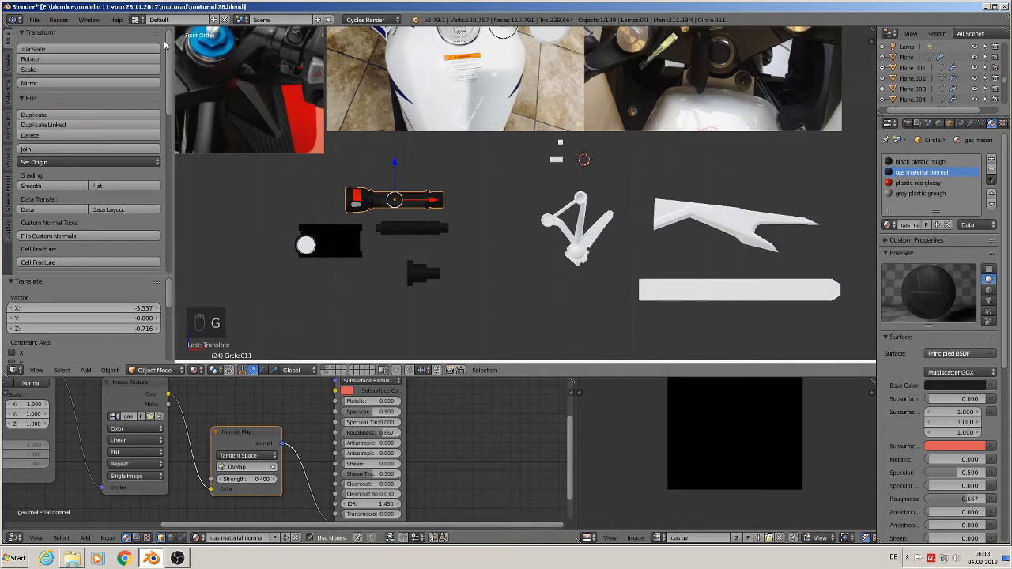
click(34, 18)
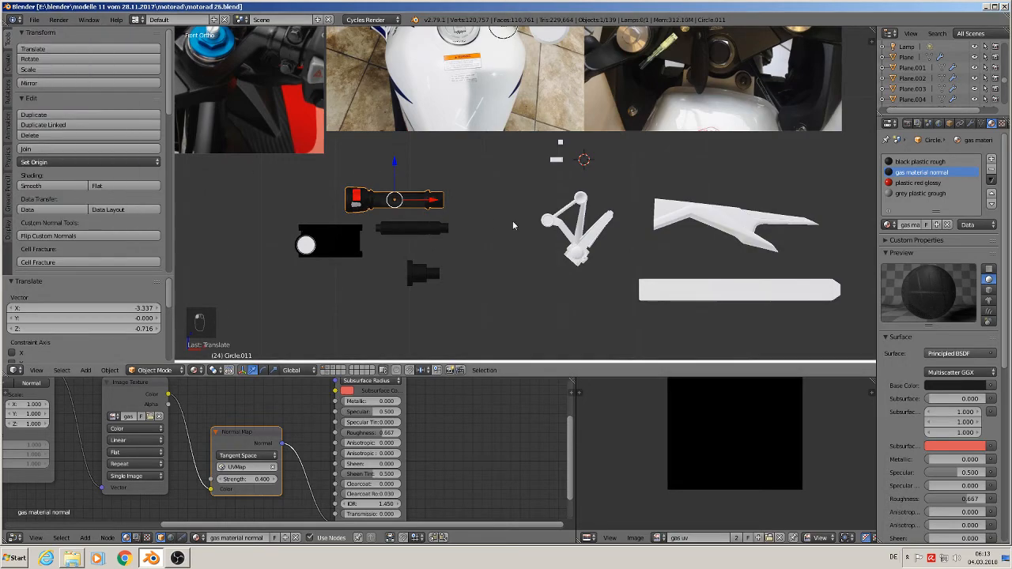
Examine the switch housings on both handlebar ends in the top-view reference photo
shift+middle_drag(386, 136, 552, 314)
shift+middle_drag(583, 176, 554, 285)
scroll(545, 277, up, 3)
shift+middle_drag(483, 133, 513, 157)
scroll(513, 158, up, 4)
shift+middle_drag(551, 274, 404, 188)
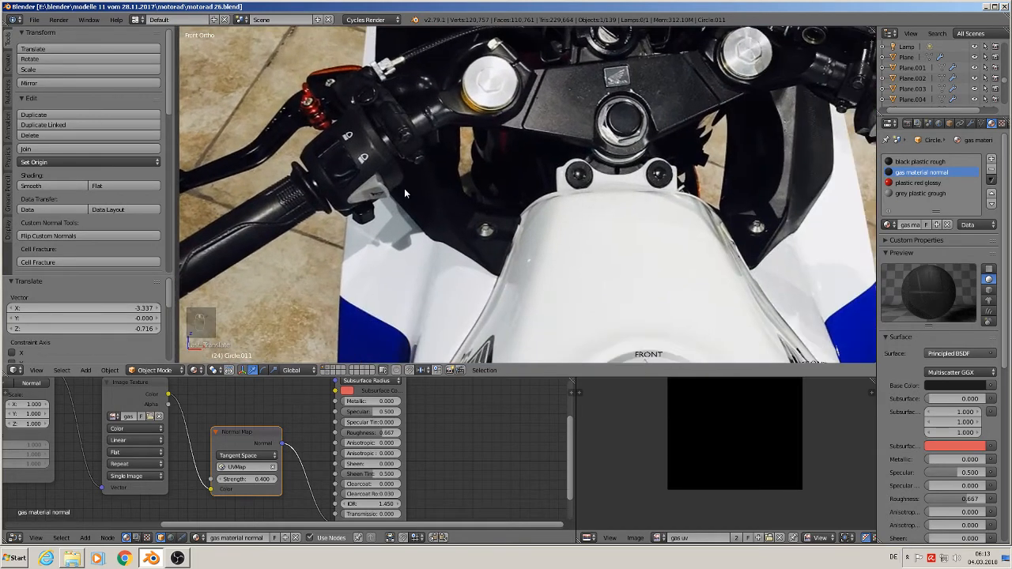
shift+middle_drag(772, 173, 683, 209)
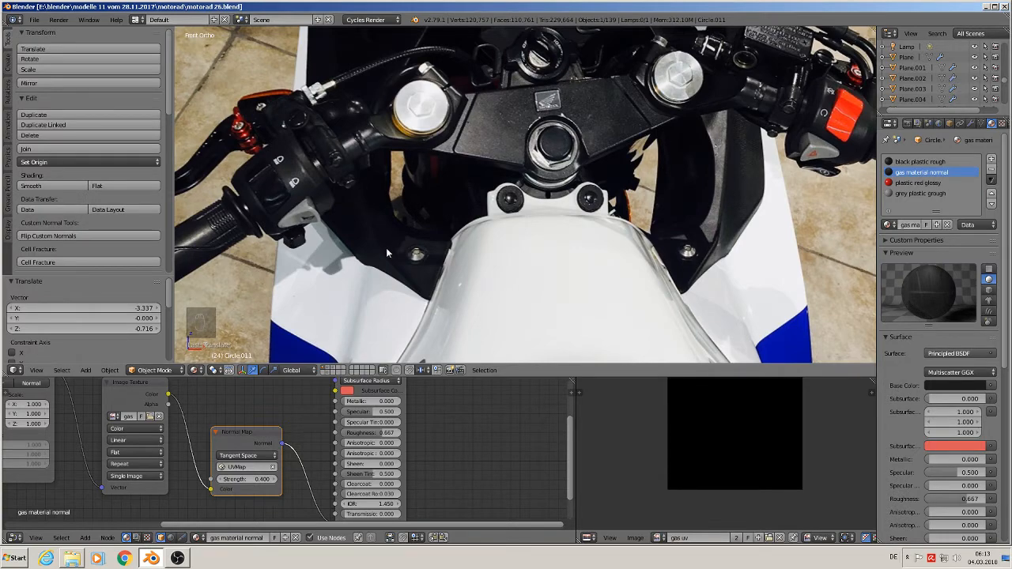
Duplicate the finished grip and move the copy about 2.224 along X toward the unfinished white parts
scroll(391, 253, down, 7)
shift+middle_drag(478, 307, 463, 29)
scroll(452, 380, down, 1)
scroll(395, 223, up, 3)
shift+middle_drag(446, 233, 614, 315)
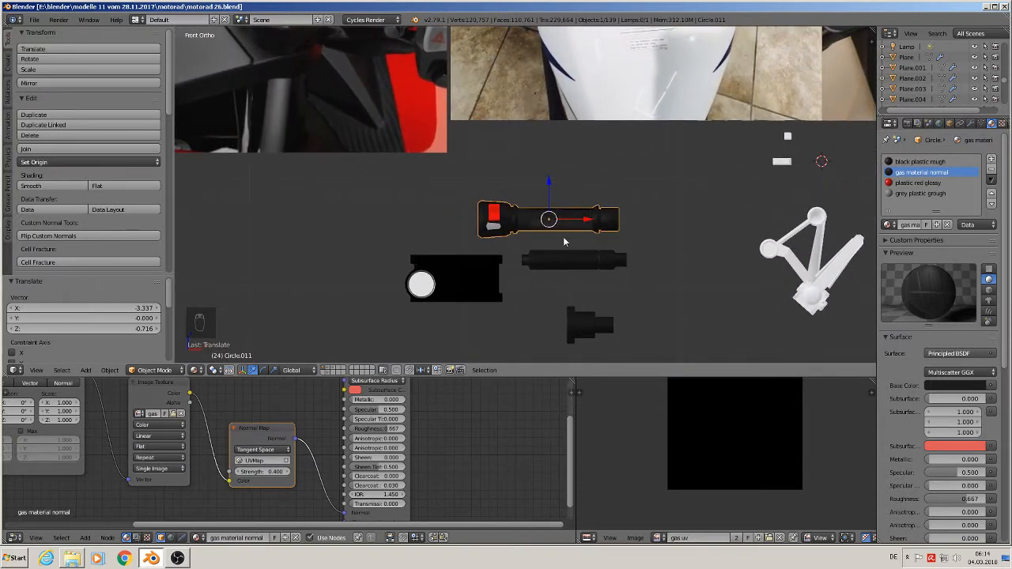
key(shift+d)
key(x)
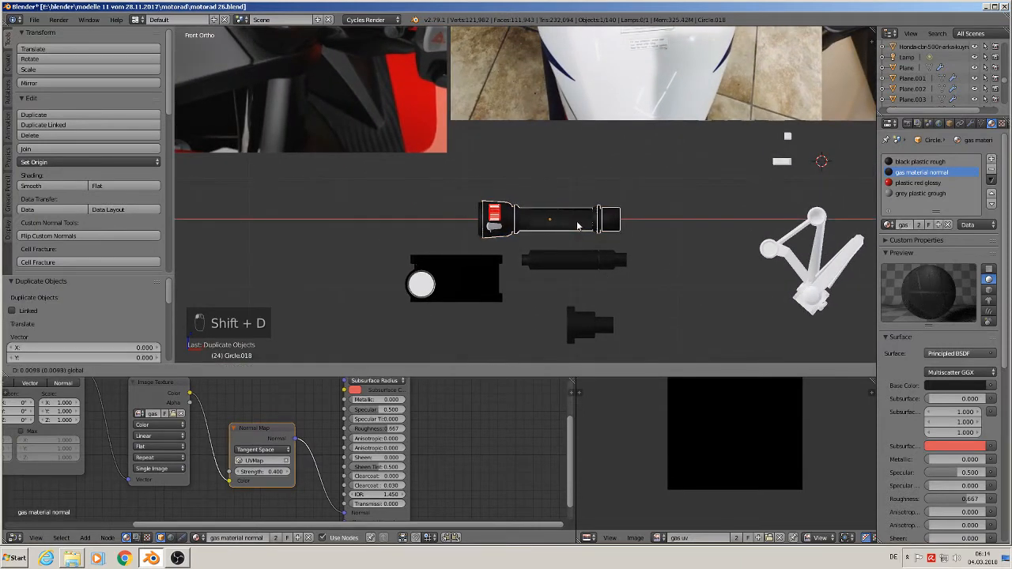
click(810, 226)
shift+middle_drag(789, 246, 484, 285)
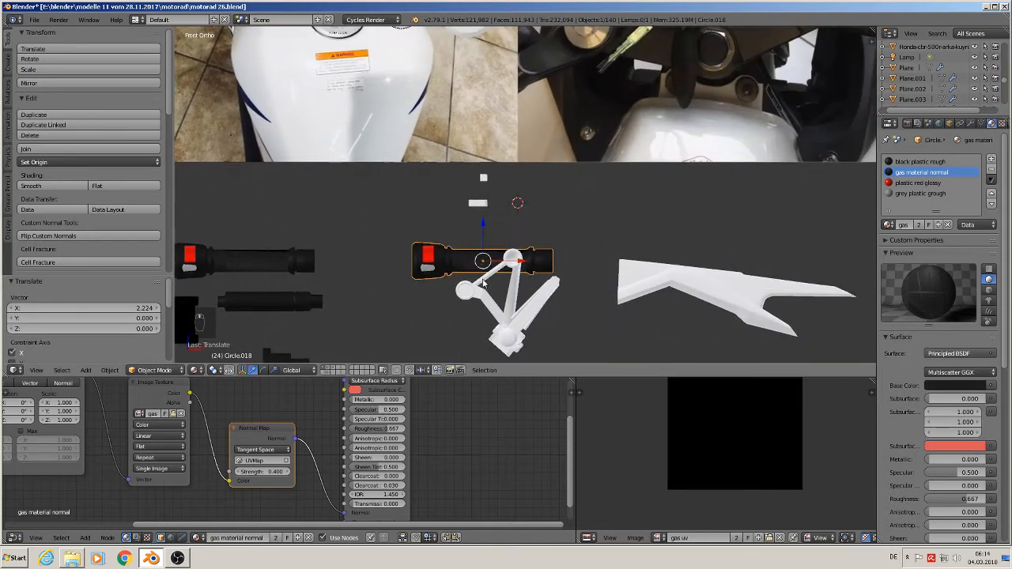
Move the duplicated grip up and over above the white frame parts, and apply its rotation and scale
drag(485, 230, 558, 172)
drag(525, 203, 682, 220)
click(110, 370)
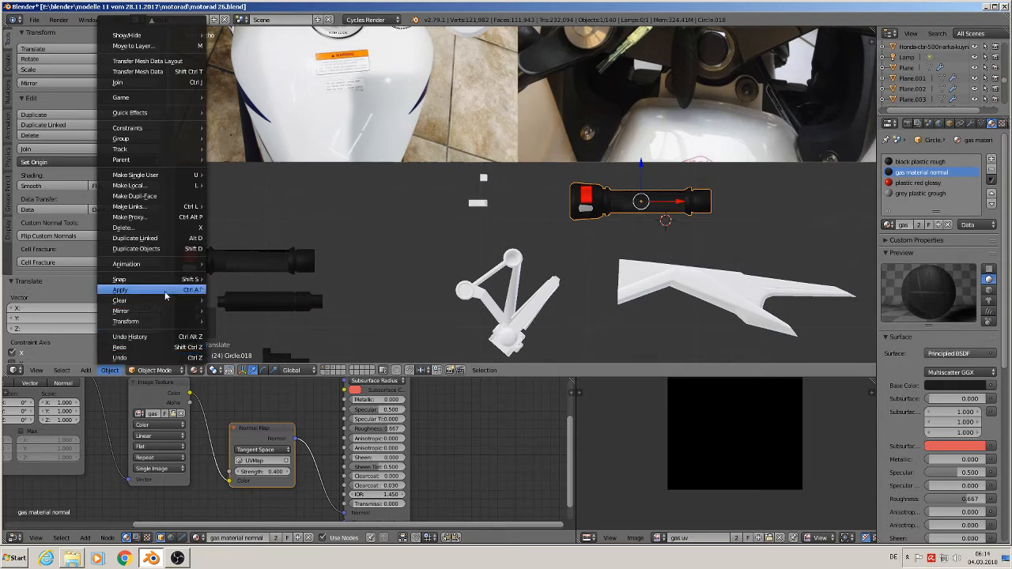
mouse_move(155, 290)
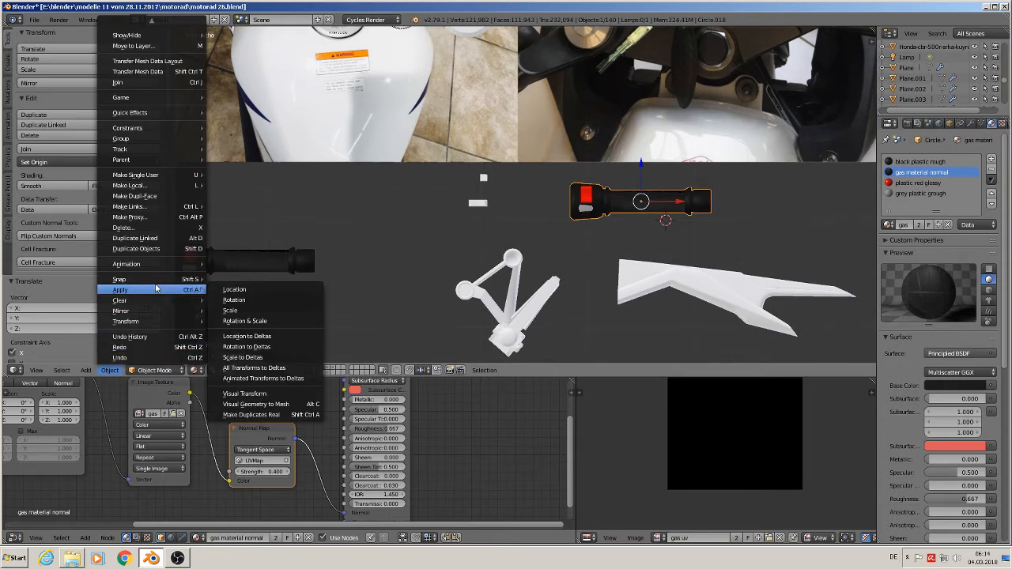
click(260, 322)
scroll(546, 245, up, 2)
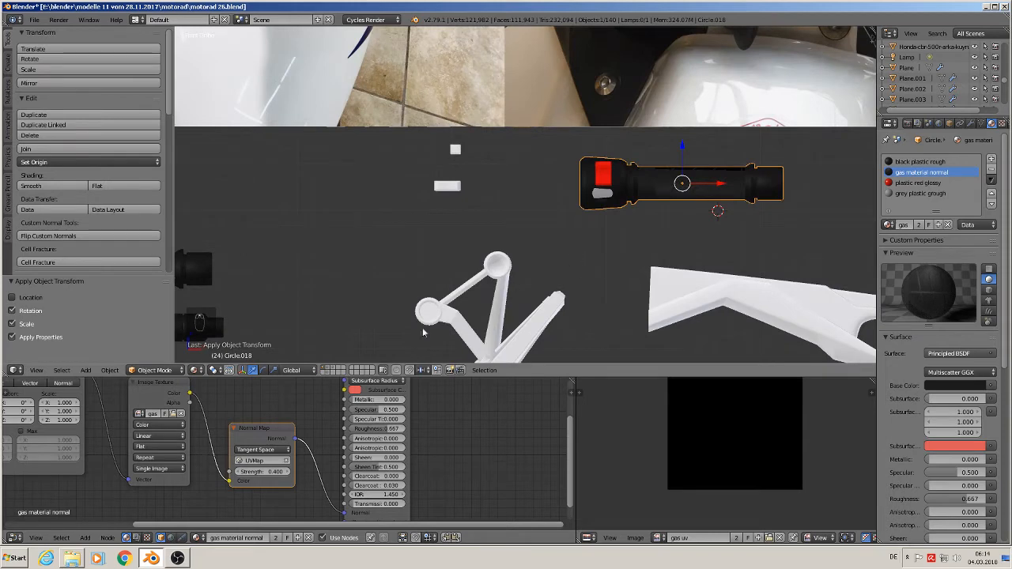
Mirror the duplicated grip along the global X axis and move it -2.665 along X
click(109, 370)
mouse_move(145, 321)
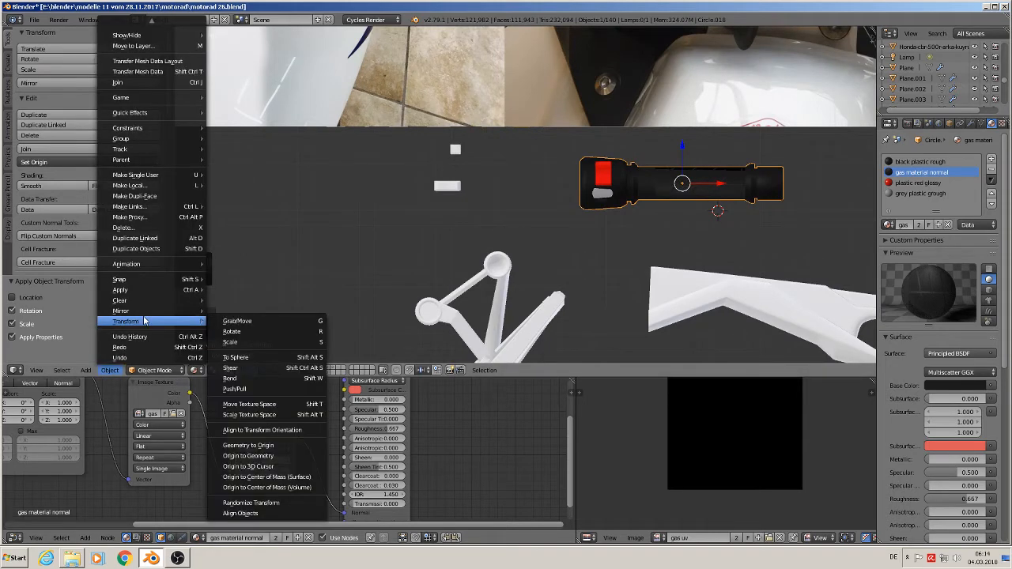
click(234, 315)
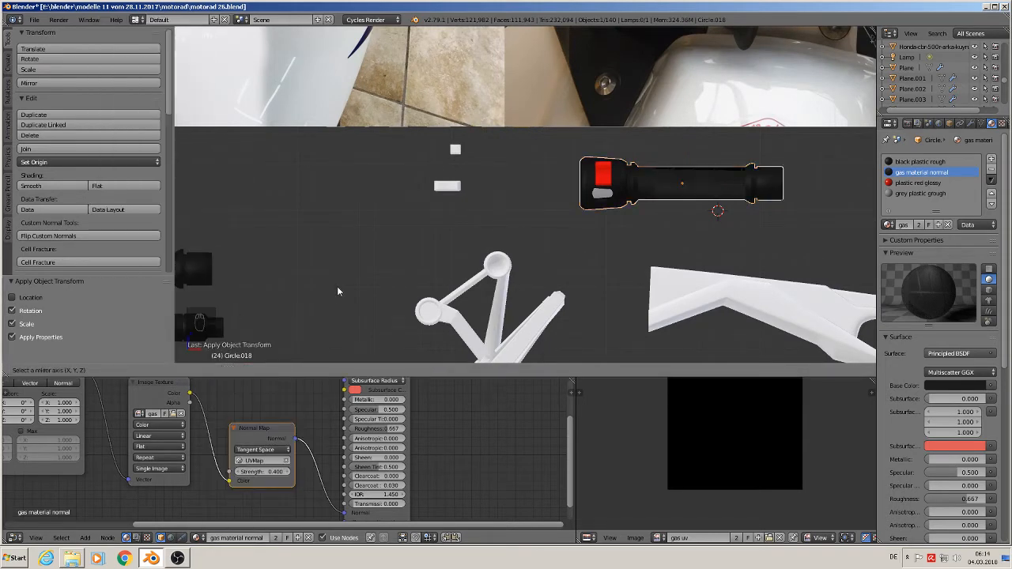
key(x)
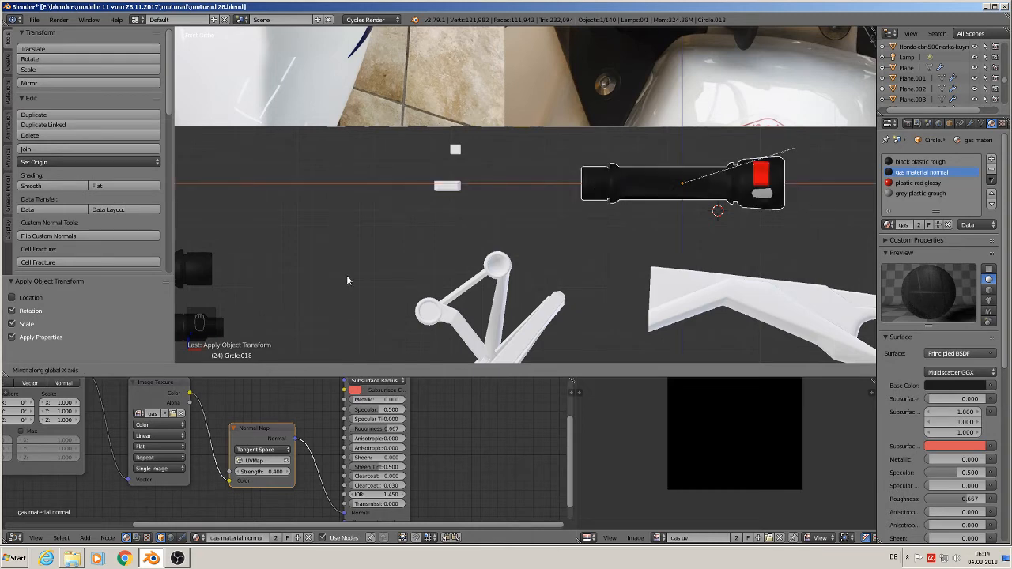
click(347, 280)
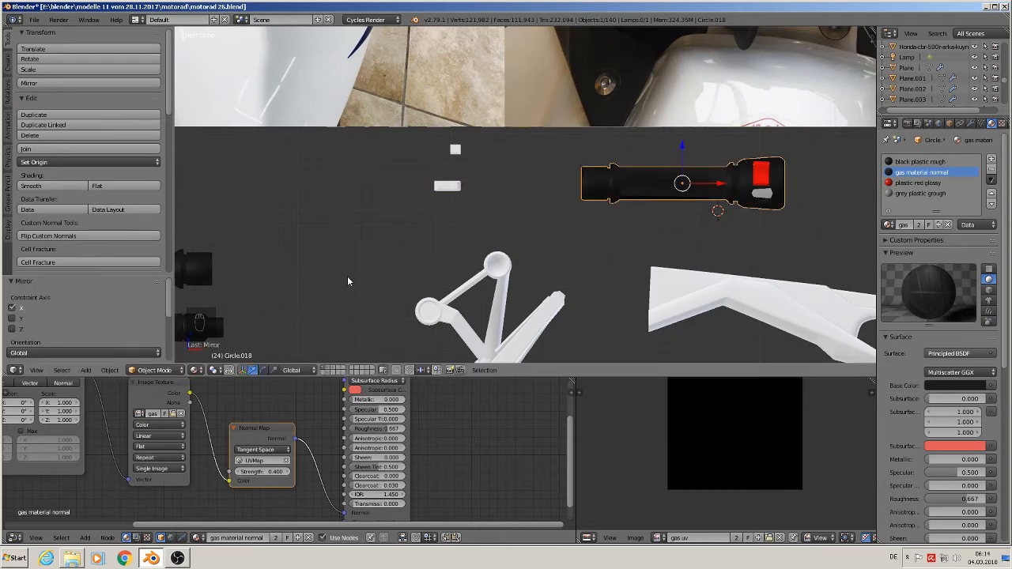
drag(720, 187, 319, 187)
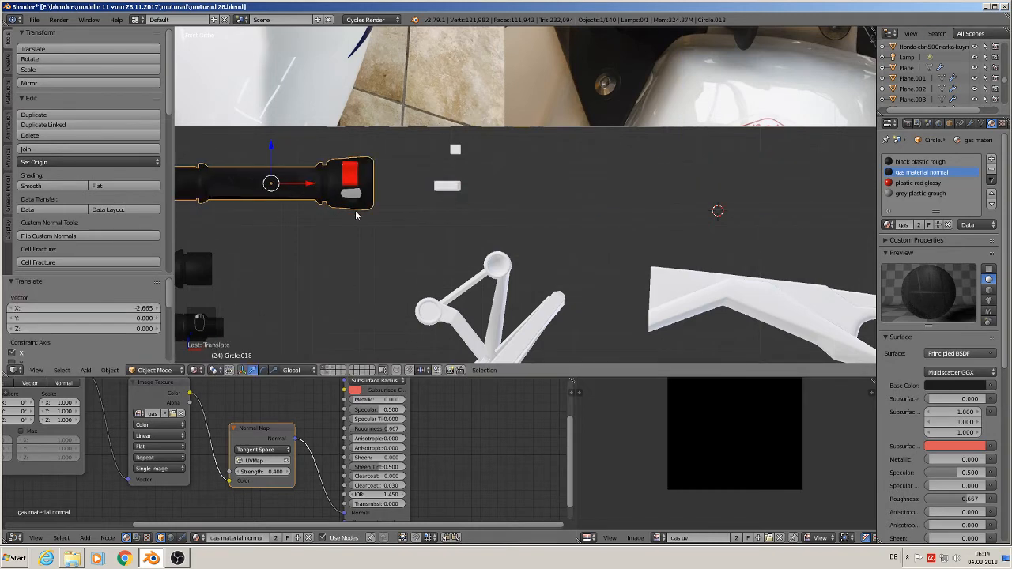
Select only the linked geometry of the red switch on the mirrored grip and assign the "grey plastic grough" material to it
shift+middle_drag(425, 232, 520, 264)
scroll(447, 264, up, 4)
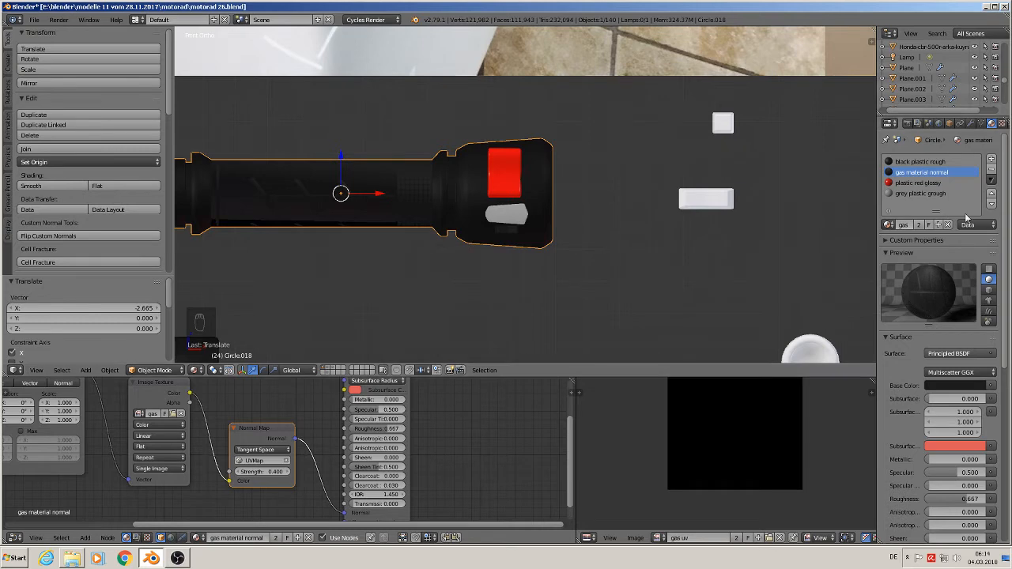
scroll(516, 171, up, 3)
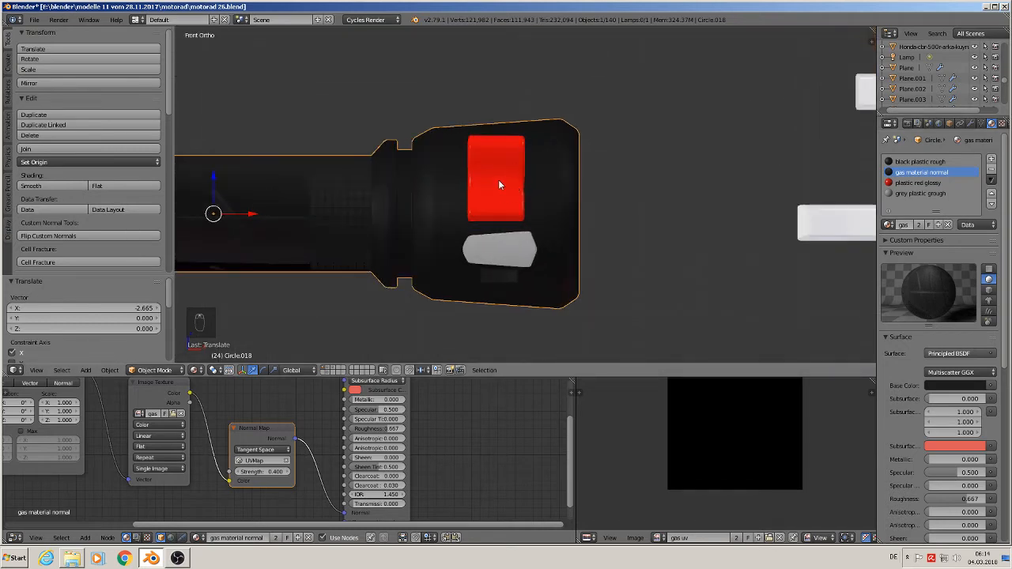
key(Tab)
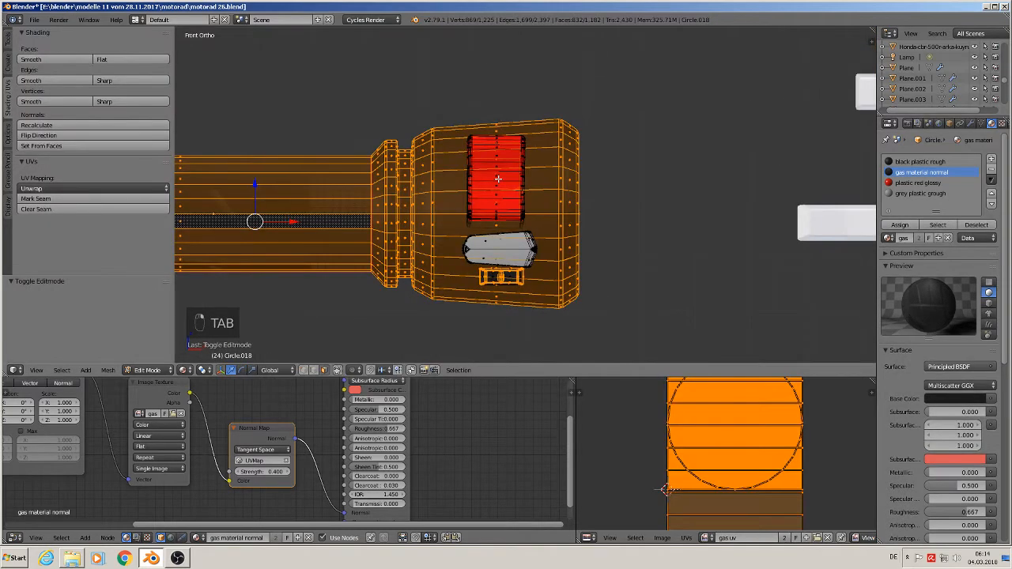
key(a)
key(a)
key(l)
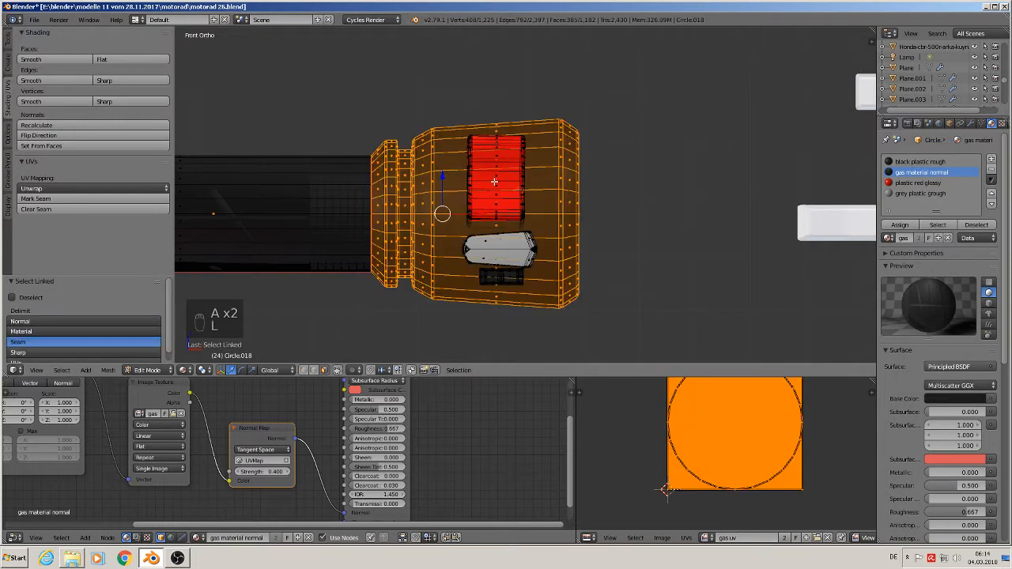
key(a)
key(l)
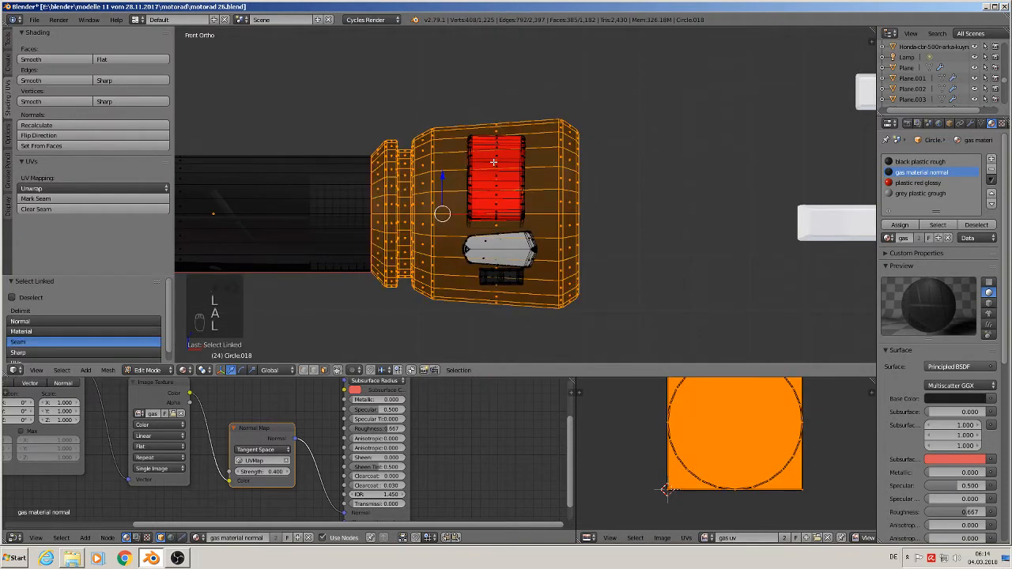
key(l)
key(l)
key(a)
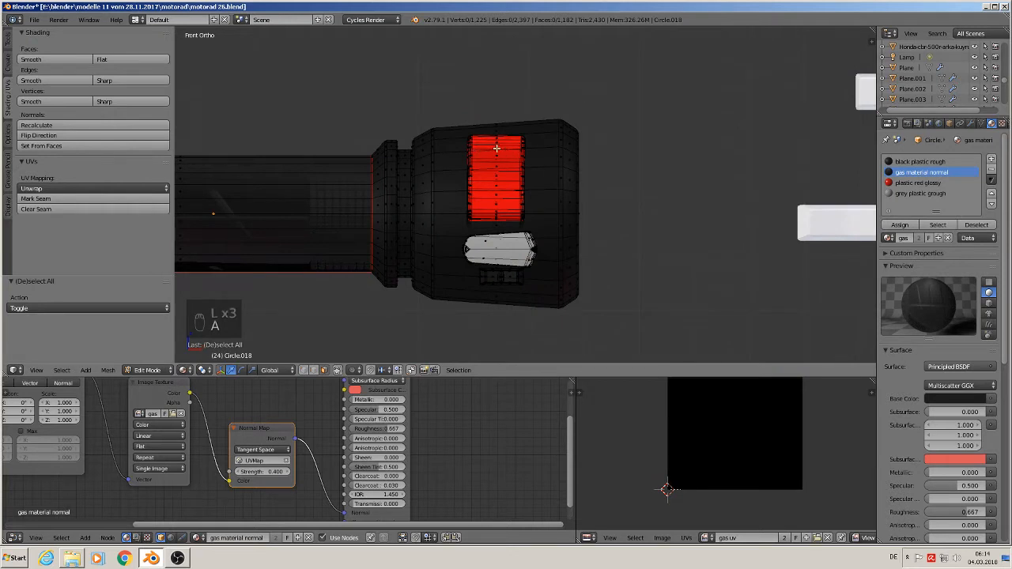
key(l)
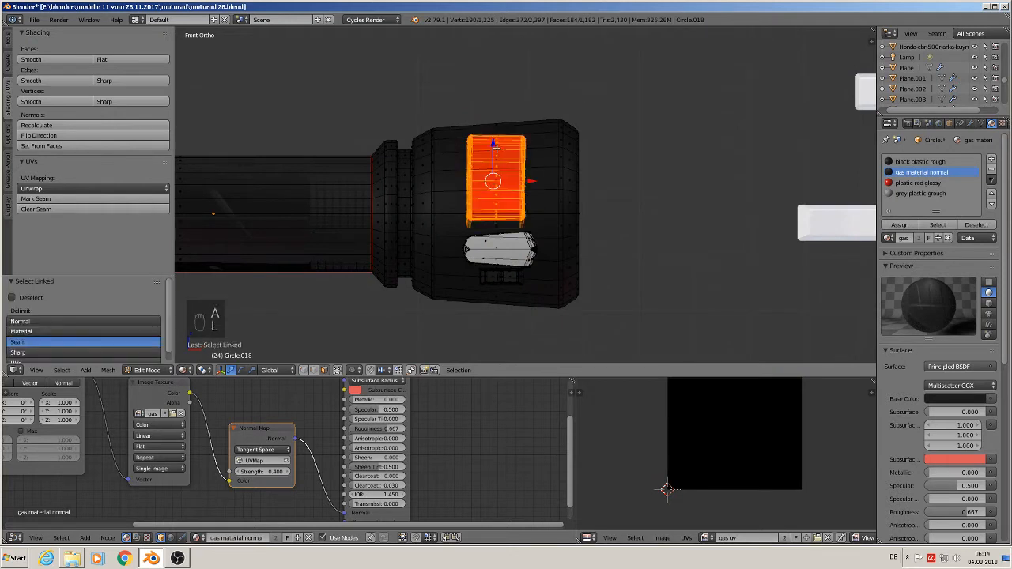
click(920, 193)
click(900, 225)
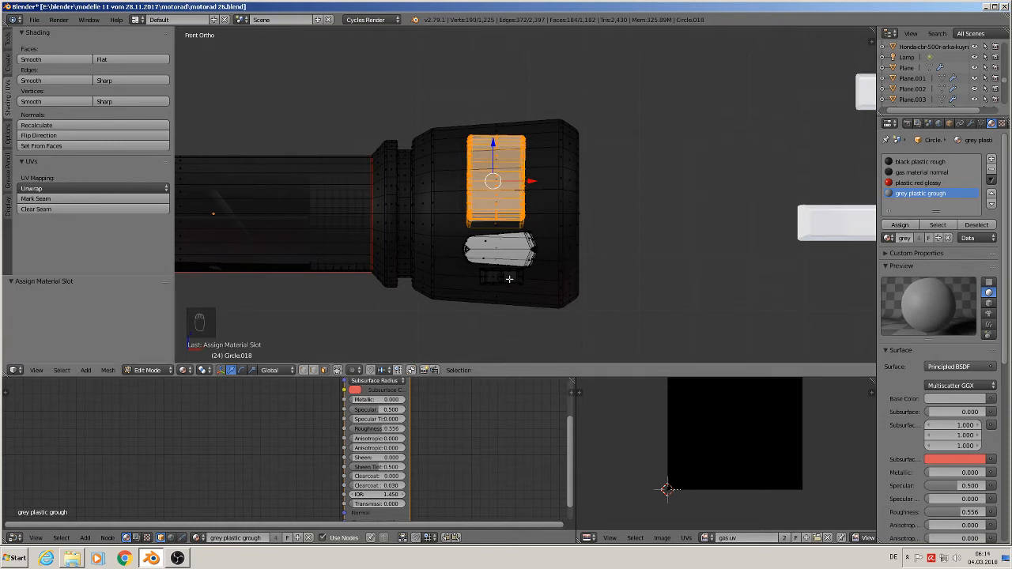
Delete the vertices of the small black switch below the lower grey switch on the mirrored grip
key(a)
key(l)
key(x)
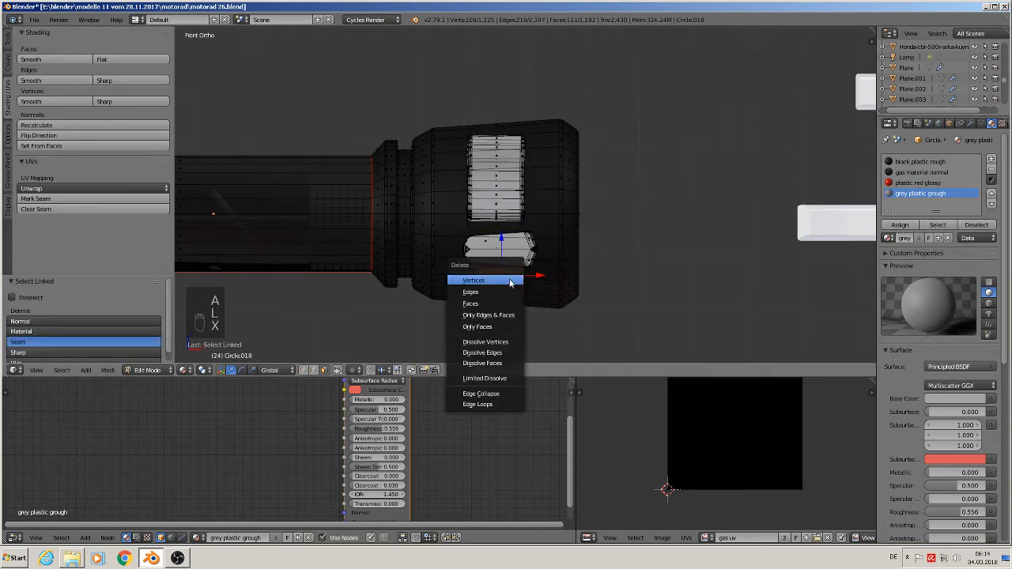
click(509, 279)
Place the small white cube below the lower grey switch and bring it forward about -0.387 along Y to the housing's surface
shift+middle_drag(678, 255, 458, 280)
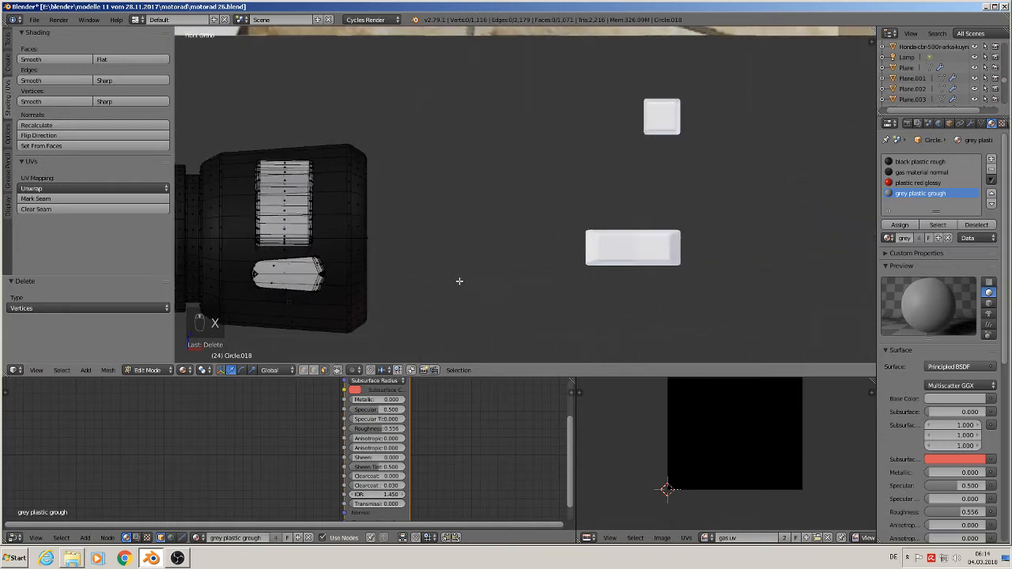
key(Tab)
right_click(660, 119)
shift+middle_drag(635, 178, 764, 183)
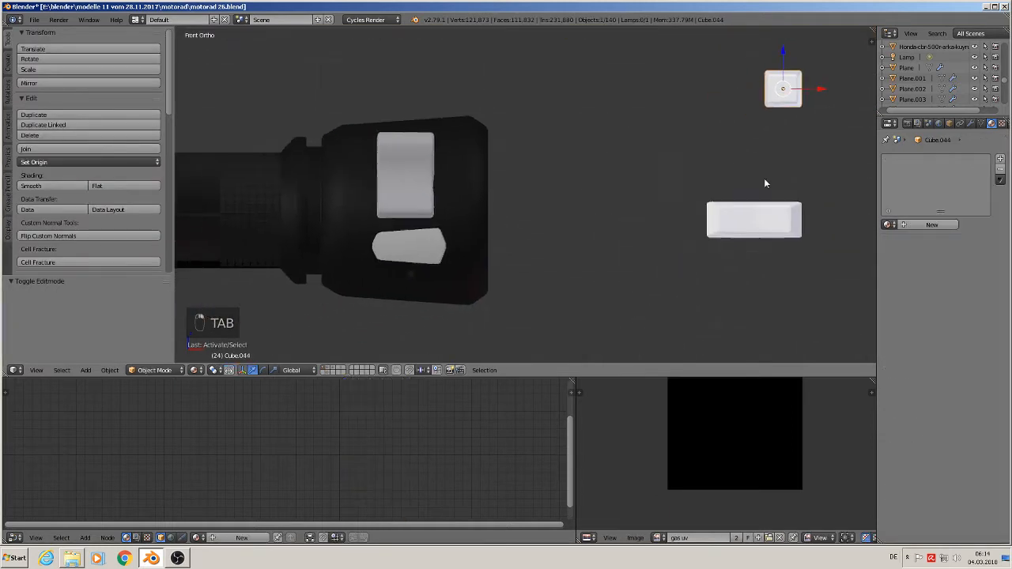
key(g)
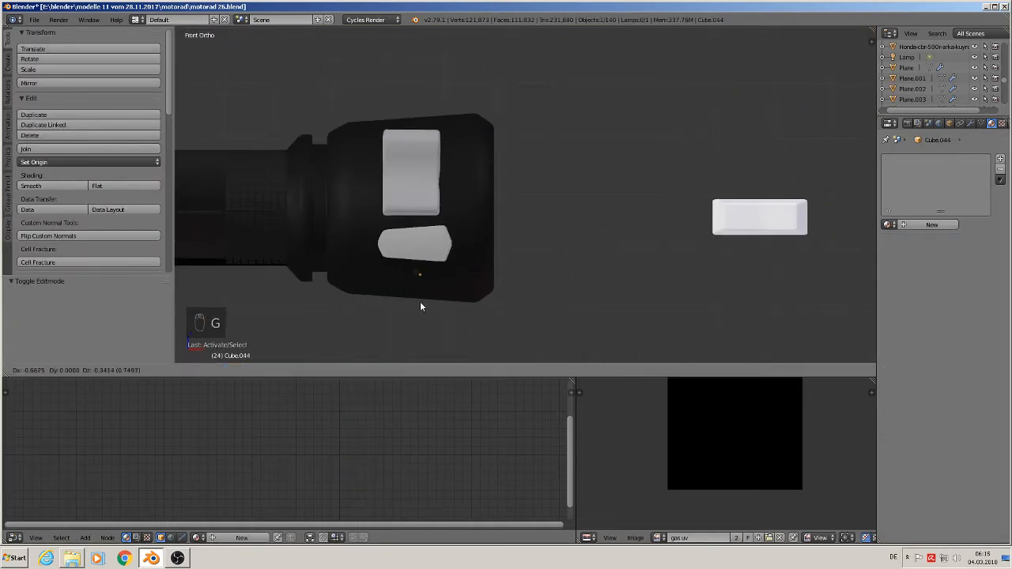
click(417, 299)
middle_drag(417, 299, 586, 259)
drag(634, 236, 433, 283)
scroll(433, 287, up, 4)
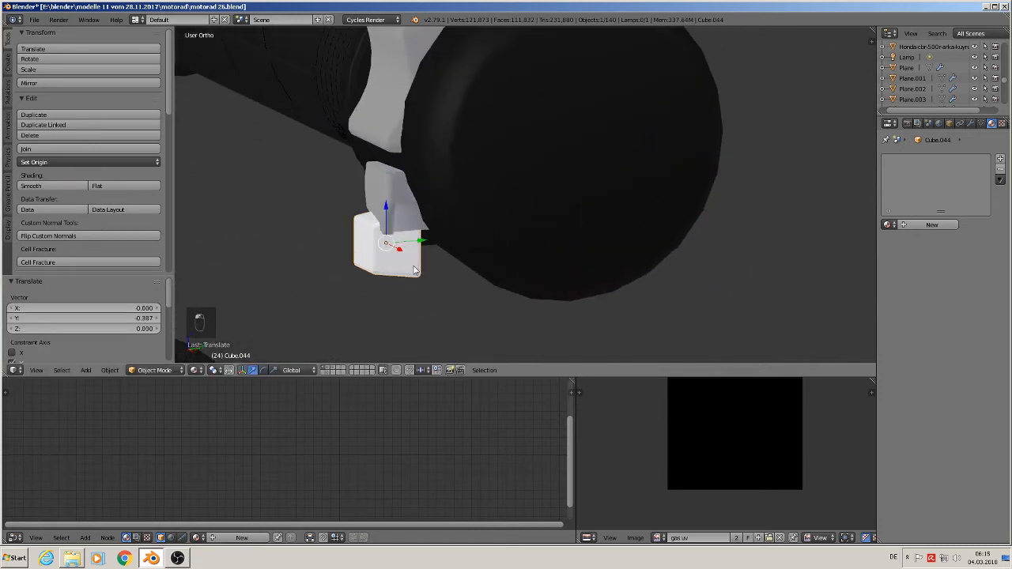
Scale the white cube to less than half its size and adjust it along Y to sit against the switch housing
key(s)
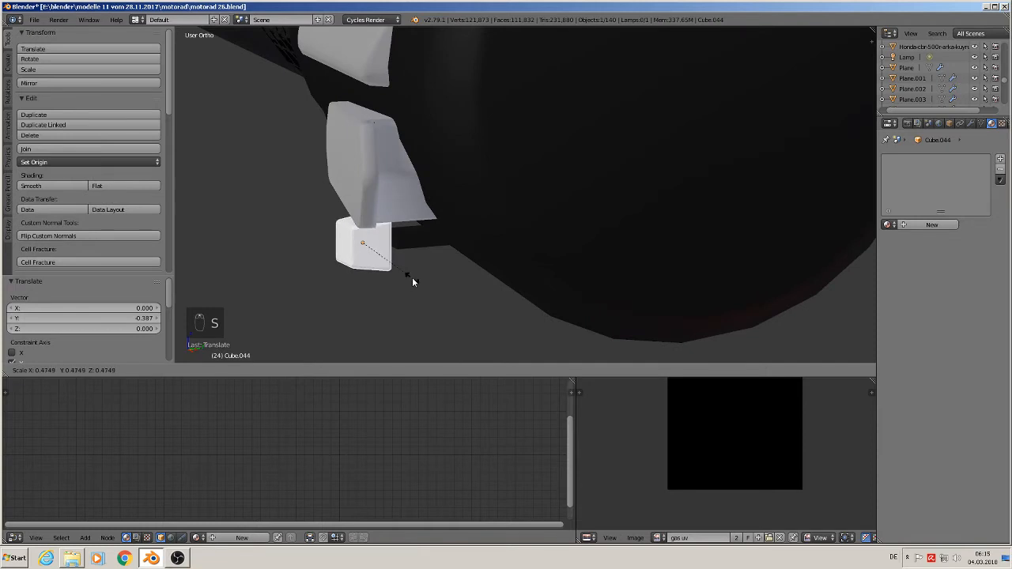
click(402, 271)
key(g)
key(y)
drag(409, 240, 416, 241)
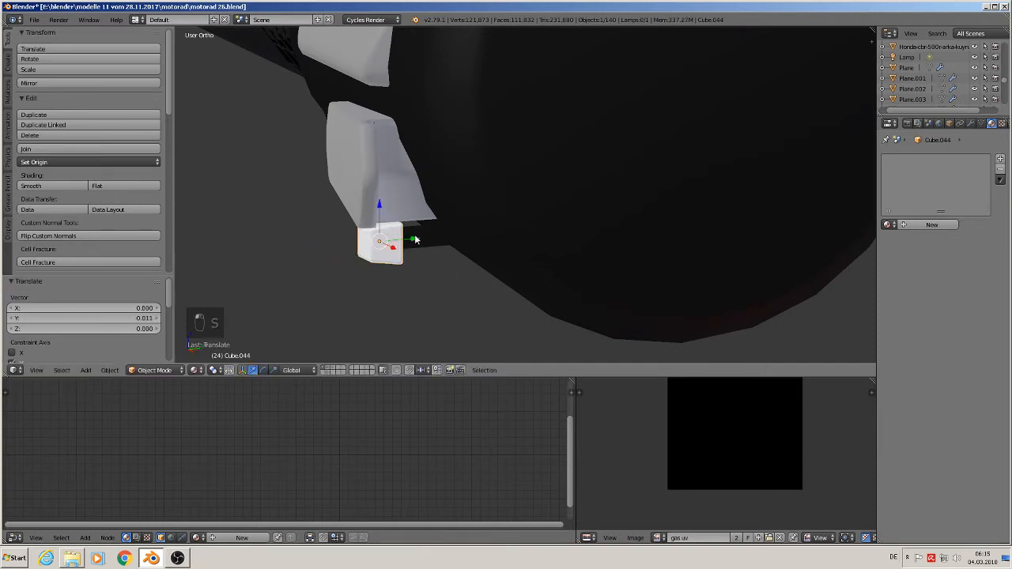
middle_drag(403, 244, 376, 236)
drag(408, 241, 416, 243)
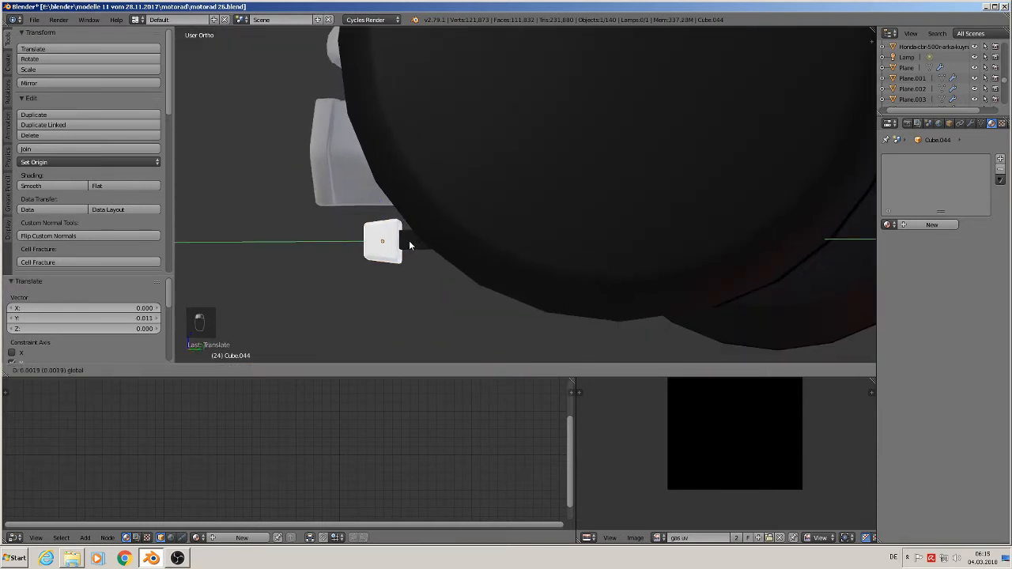
click(409, 240)
middle_drag(409, 240, 543, 281)
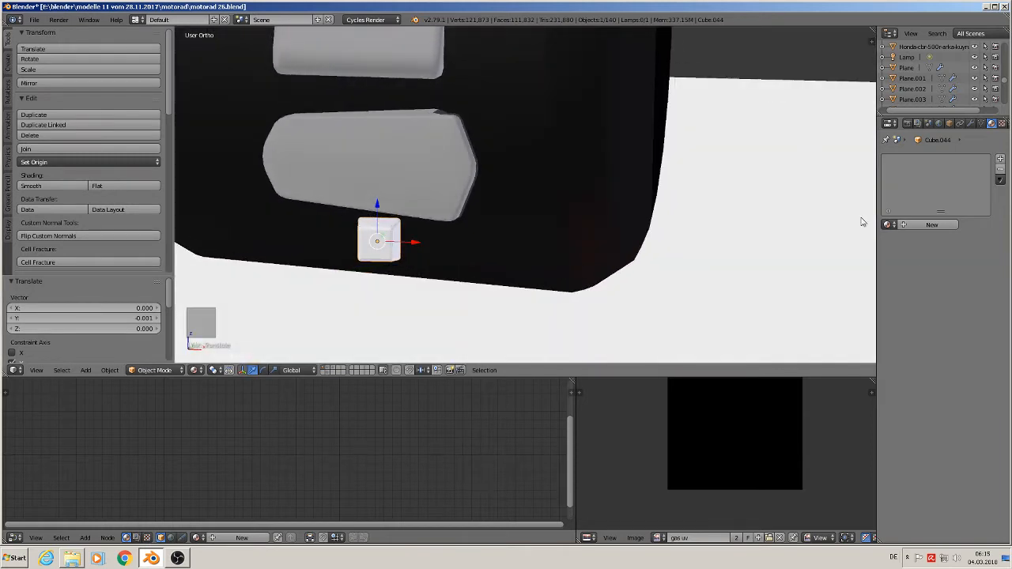
Assign the existing "black plastic rough" material to the small cube button and deselect it
click(887, 224)
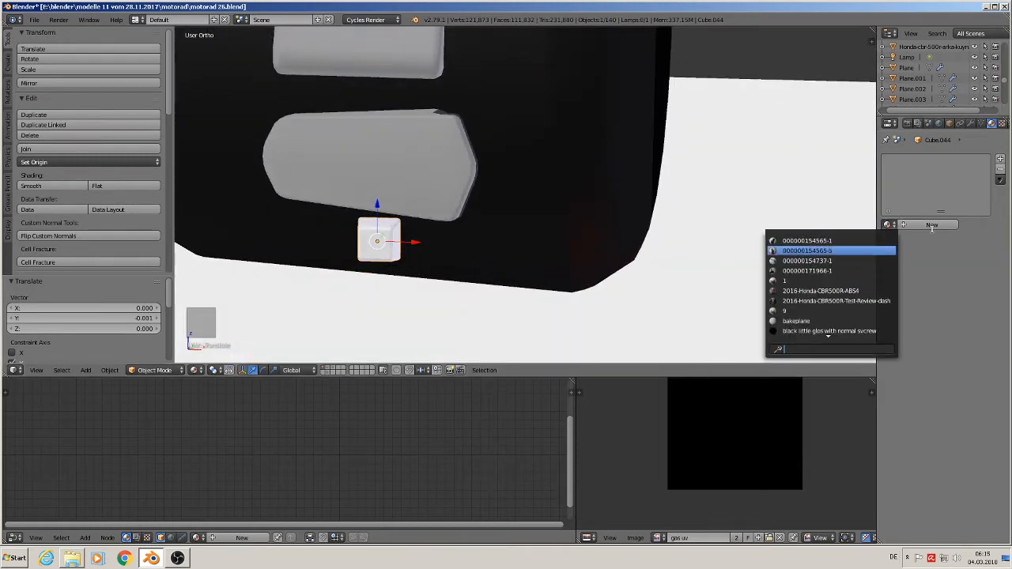
click(888, 225)
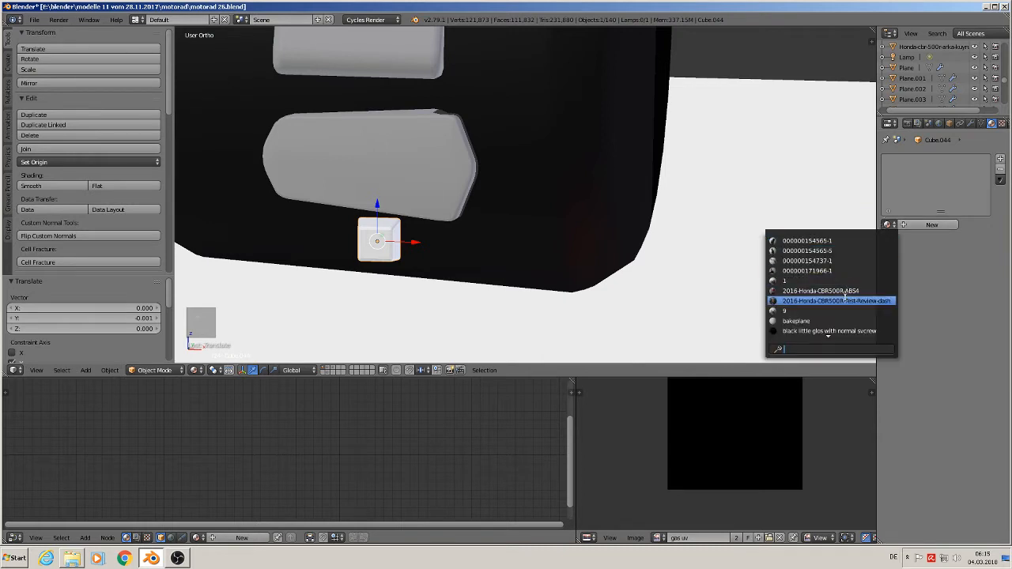
text(bl)
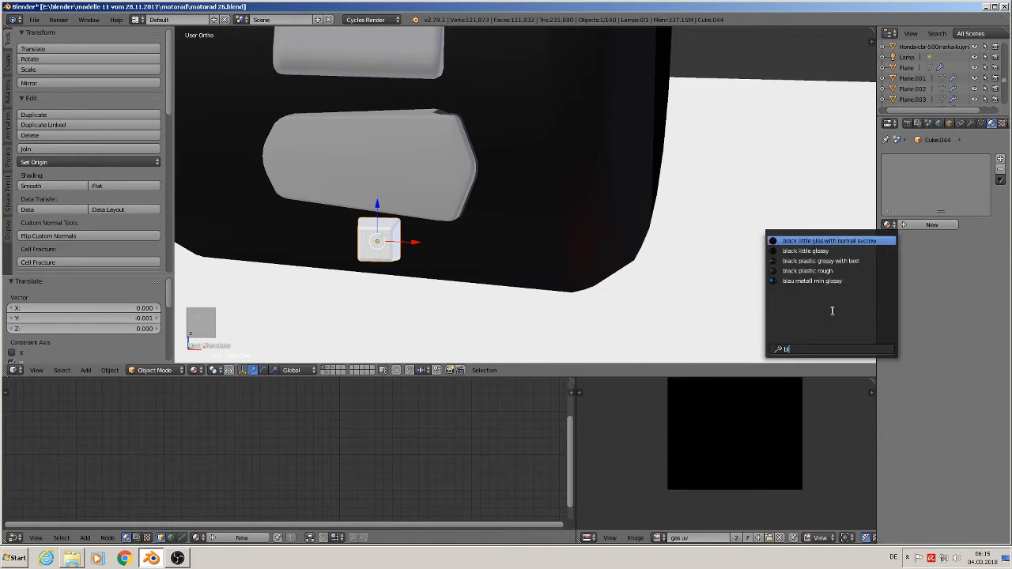
click(843, 271)
key(a)
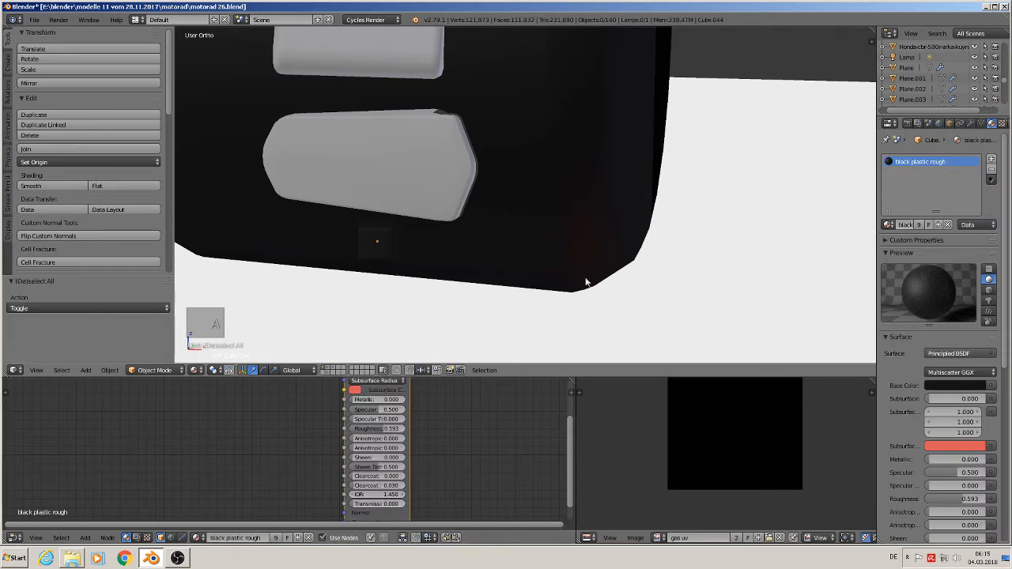
Join the small black button with the mirrored grip
scroll(427, 237, down, 5)
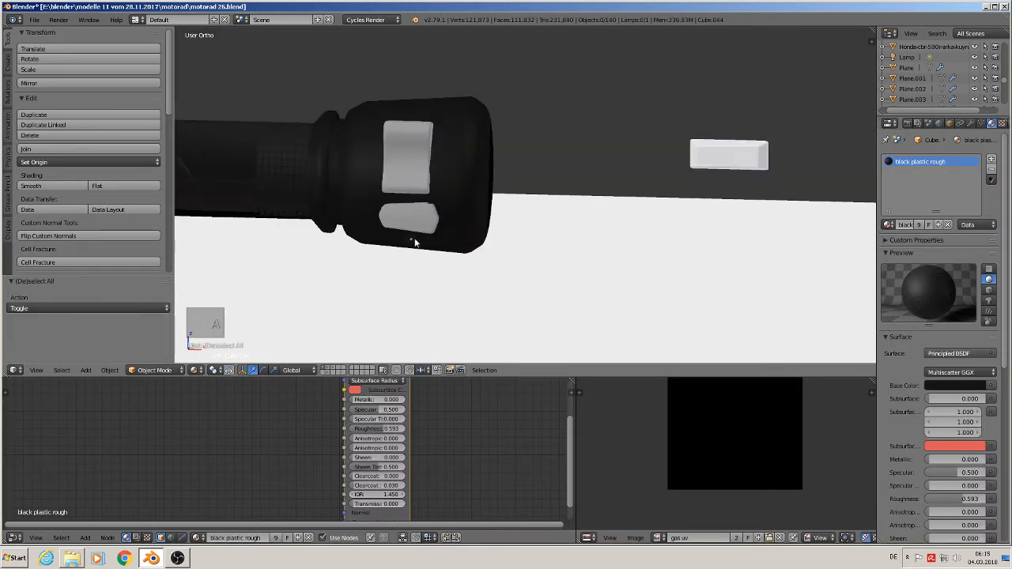
right_click(415, 242)
shift+right_click(368, 190)
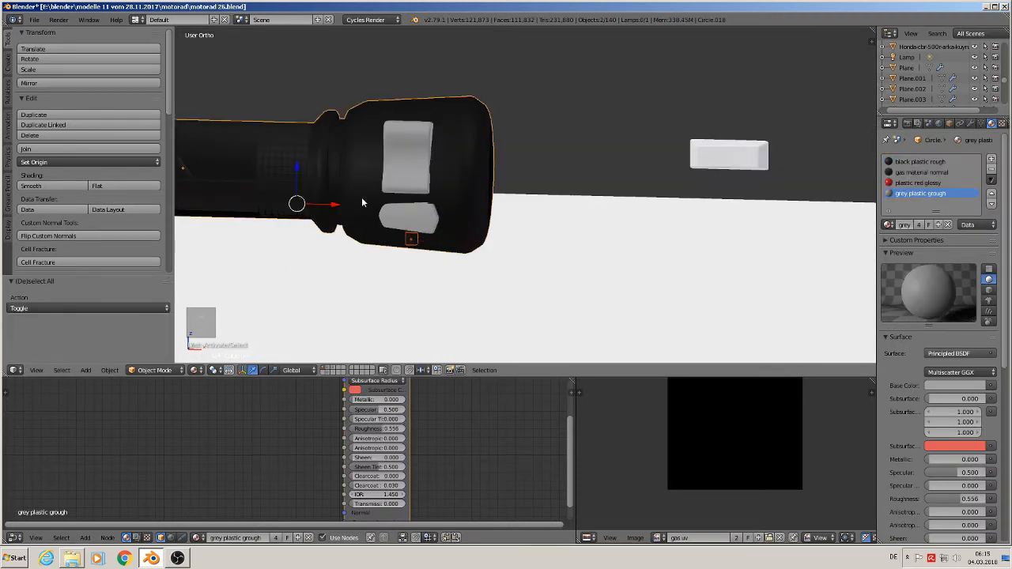
click(51, 150)
In front view, move the joined grip about -2.51 along X and -0.53 along Z, beside the finished red-switch grip, and deselect it
scroll(439, 261, down, 6)
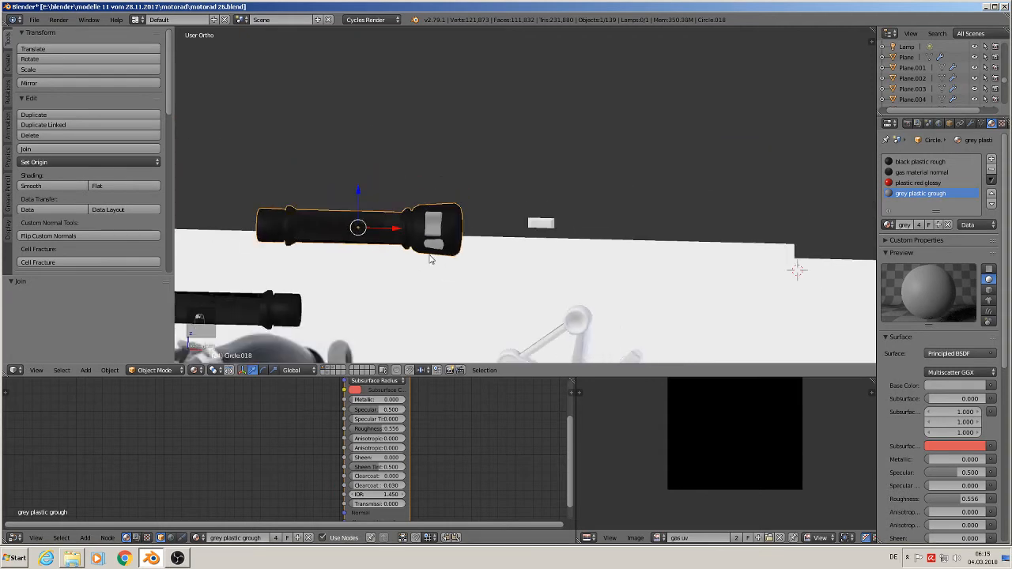
key(KP_1)
scroll(435, 260, down, 5)
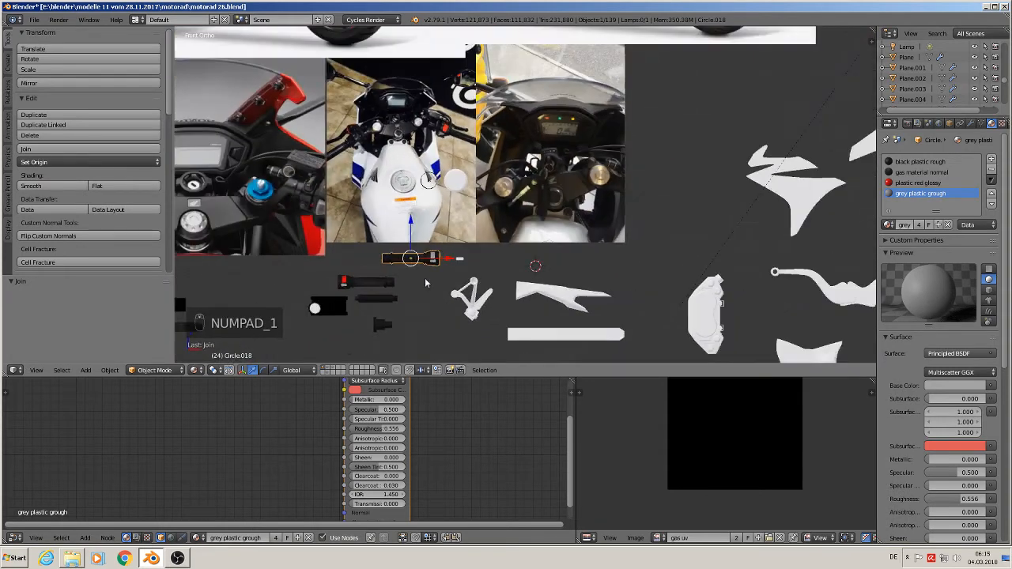
shift+middle_drag(425, 277, 509, 273)
scroll(502, 272, up, 4)
key(g)
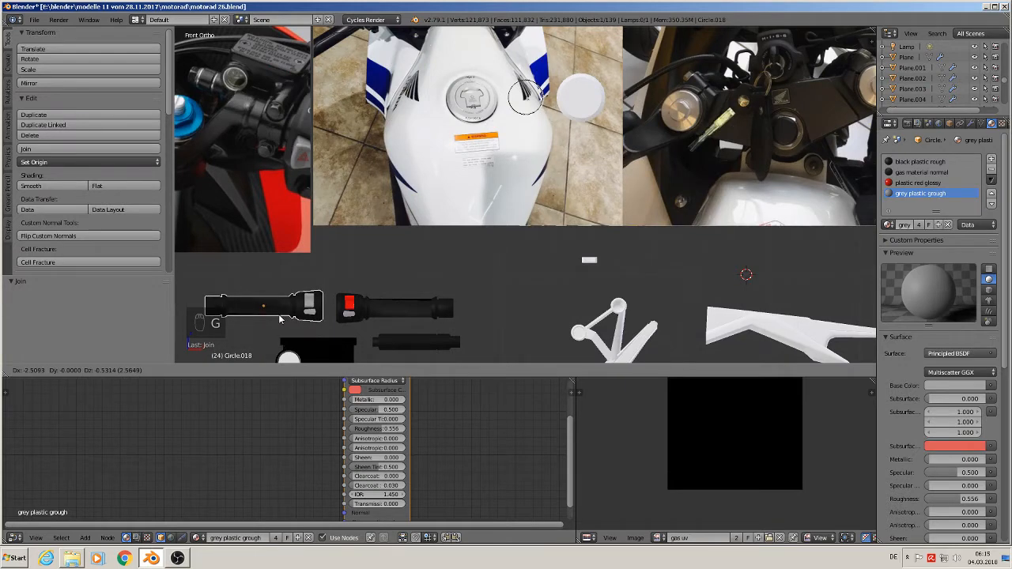
click(280, 319)
key(a)
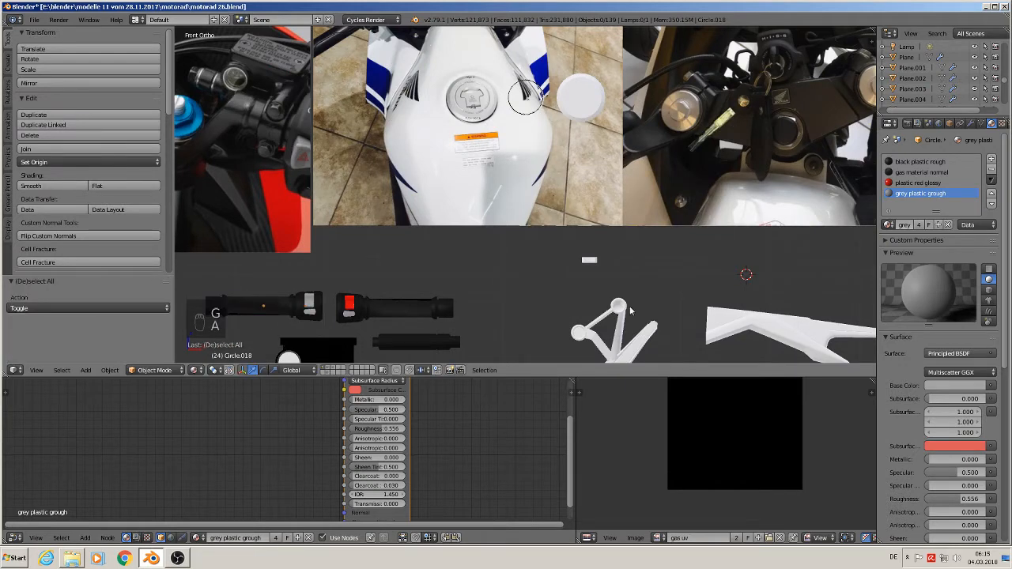
Move the leftover small white cube above the white frame parts to the second layer
right_click(589, 263)
key(m)
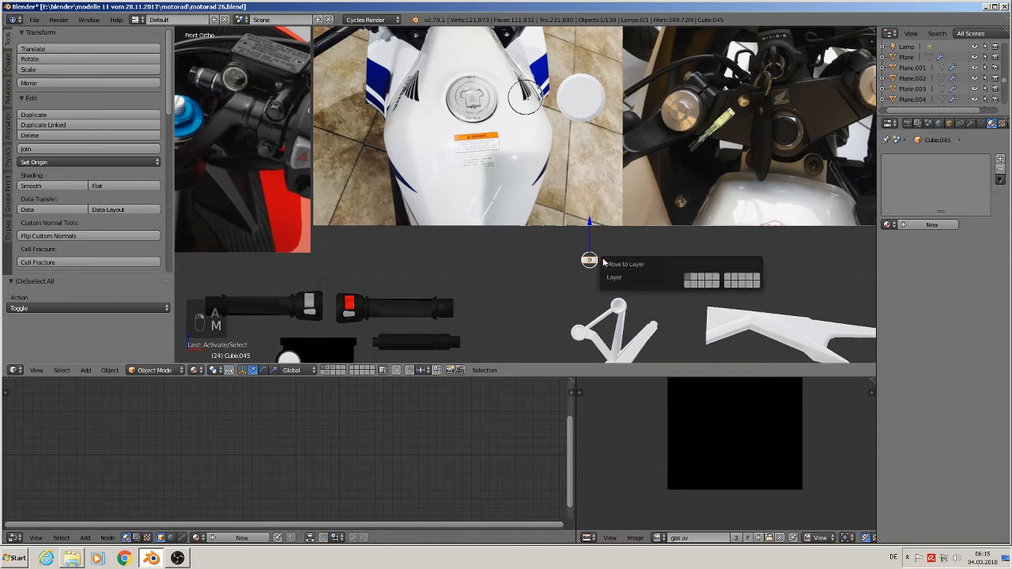
click(694, 280)
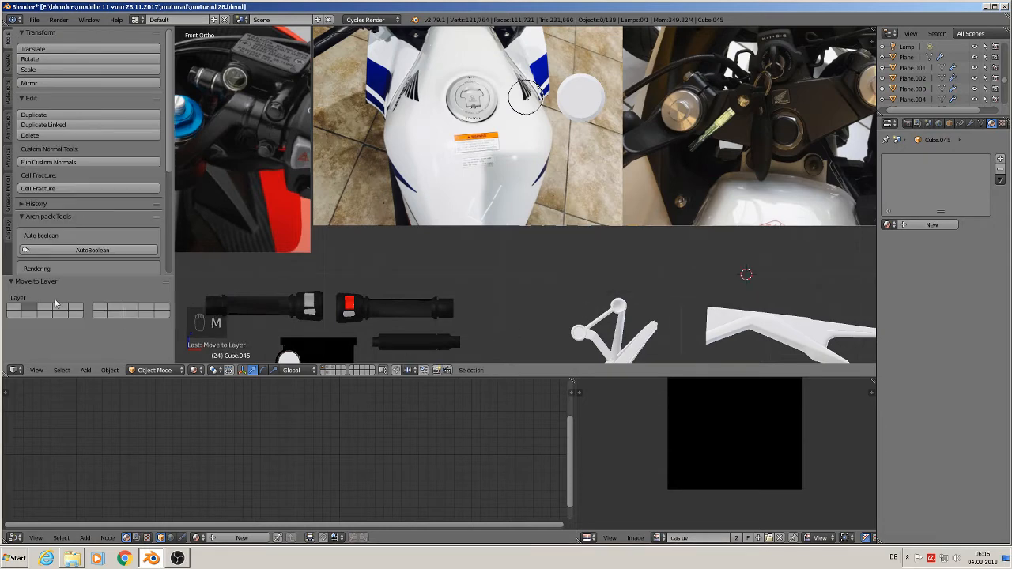
Save the project as a new version named motorad 27.blend
click(34, 19)
click(70, 102)
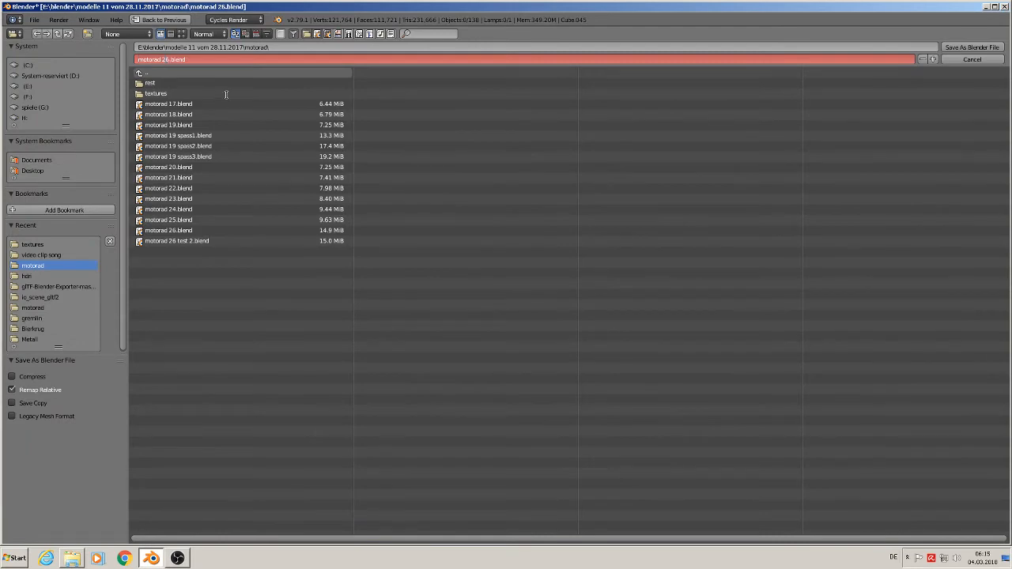
click(971, 49)
Duplicate the black handlebar arm with the blue bolt and place the copy beside the original along X
scroll(933, 76, down, 2)
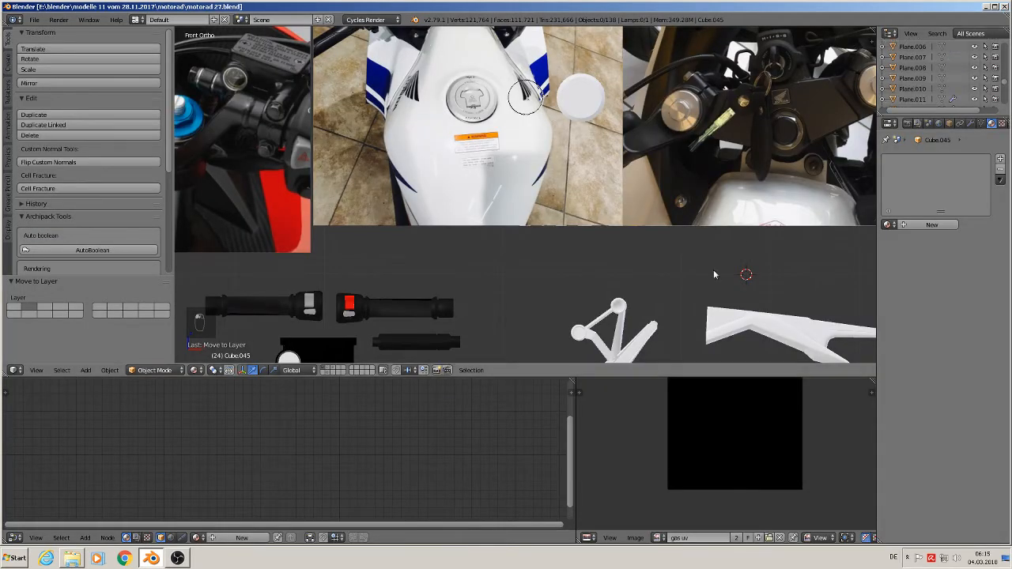
scroll(714, 276, down, 5)
scroll(428, 243, down, 1)
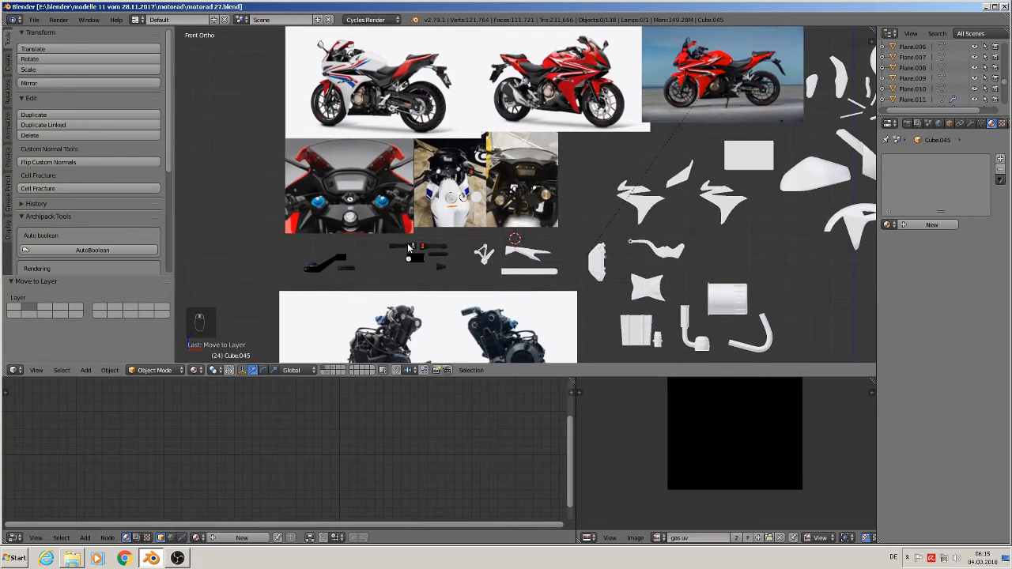
scroll(387, 259, up, 2)
scroll(347, 200, up, 1)
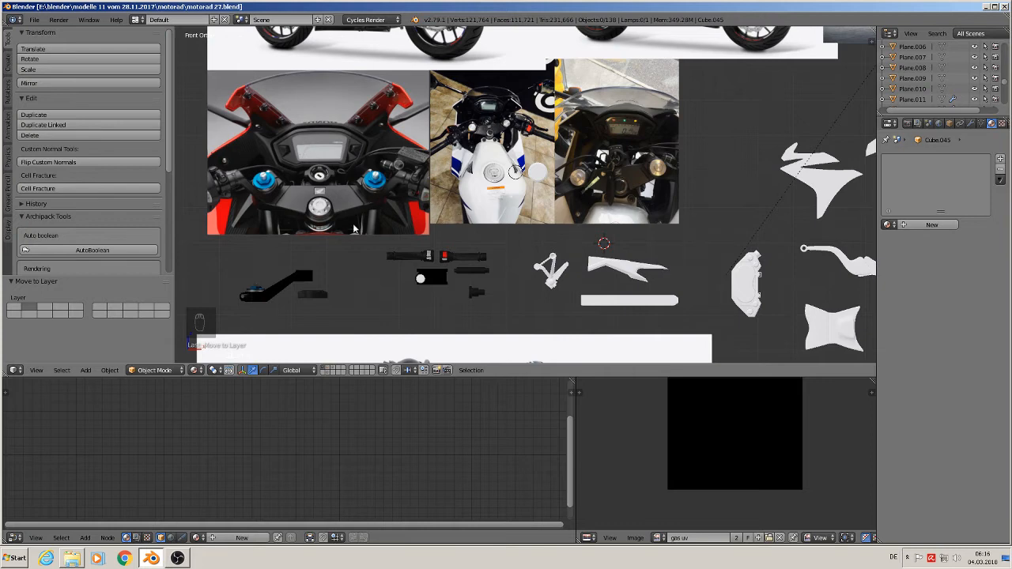
scroll(338, 232, up, 6)
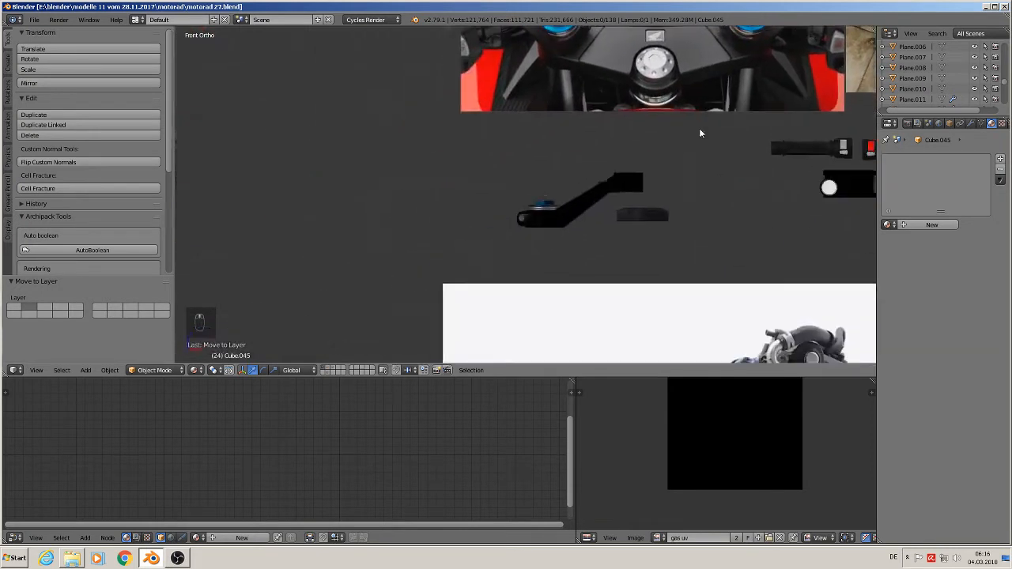
shift+middle_drag(587, 201, 520, 267)
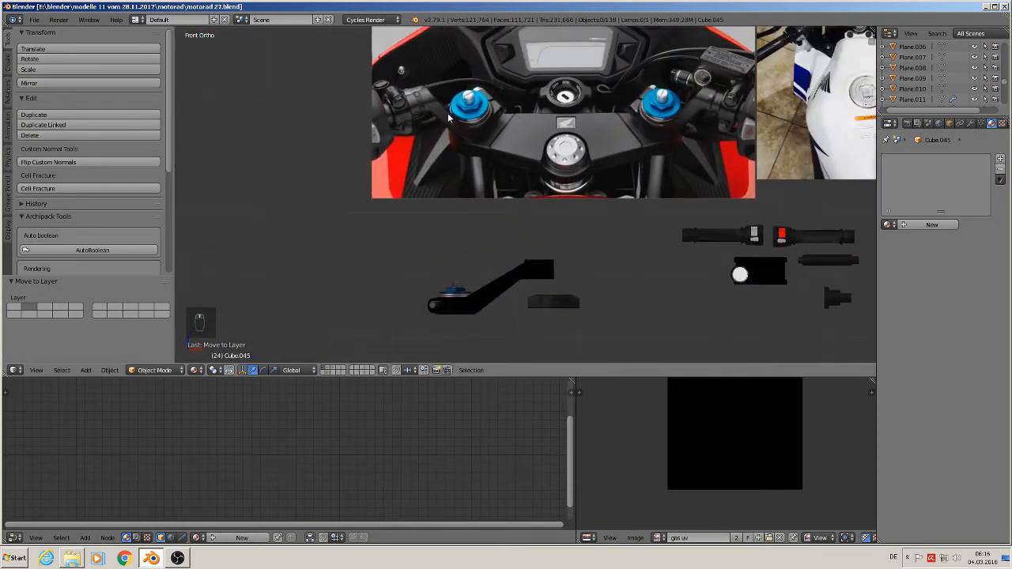
right_click(464, 306)
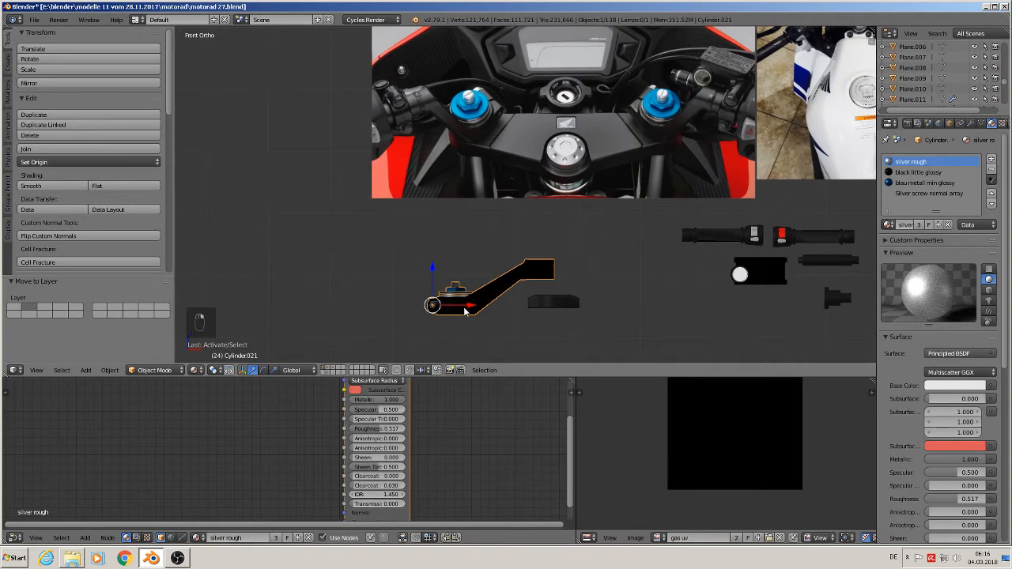
key(shift+d)
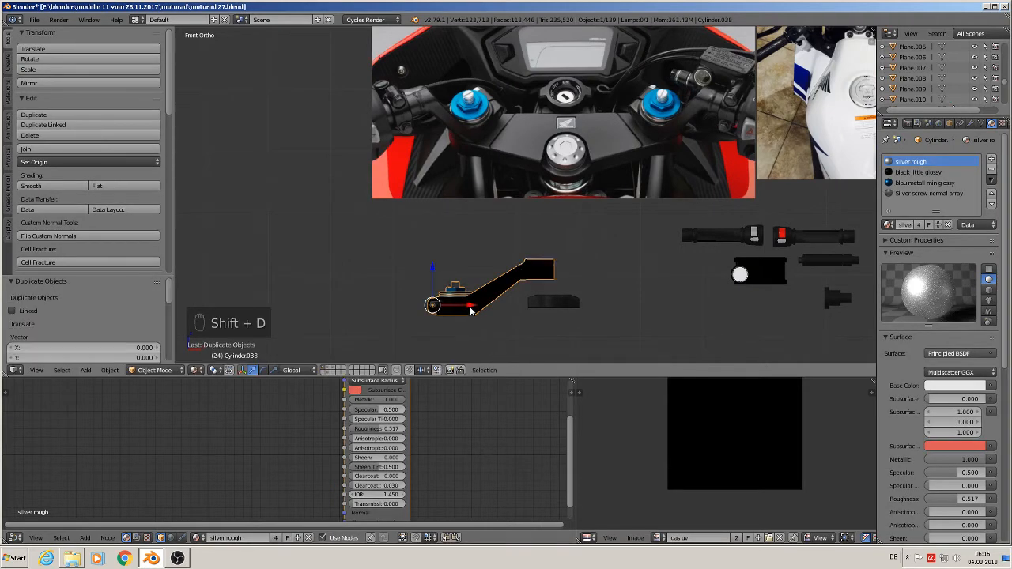
click(313, 348)
Apply rotation and scale to the duplicated arm and set its origin to its geometry
click(109, 370)
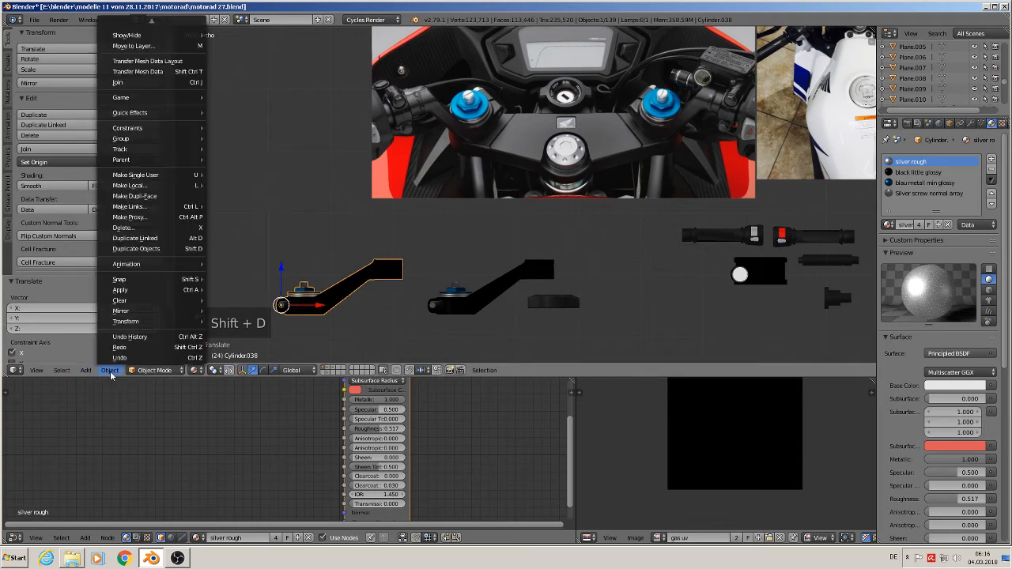
mouse_move(149, 292)
click(245, 321)
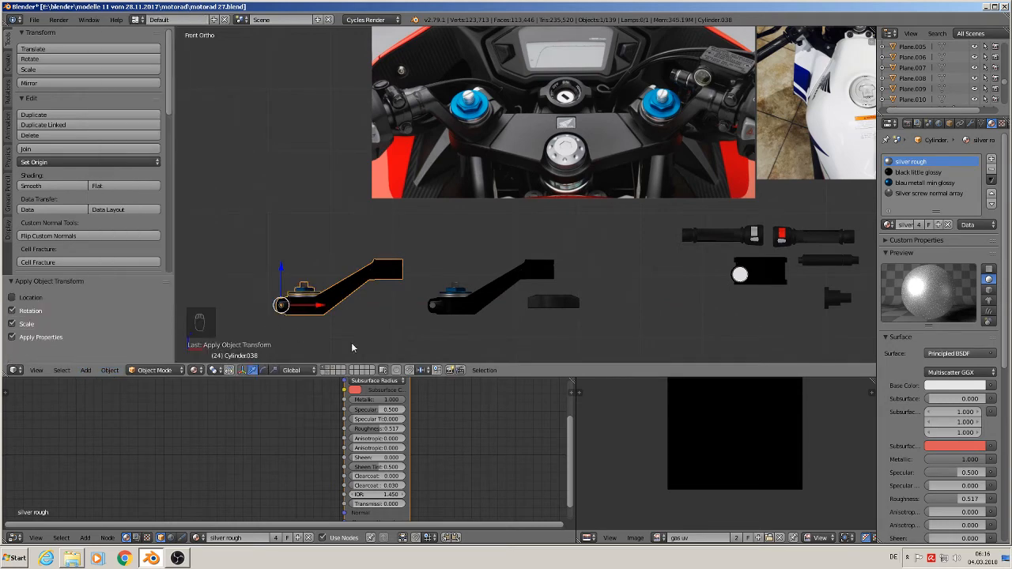
click(56, 162)
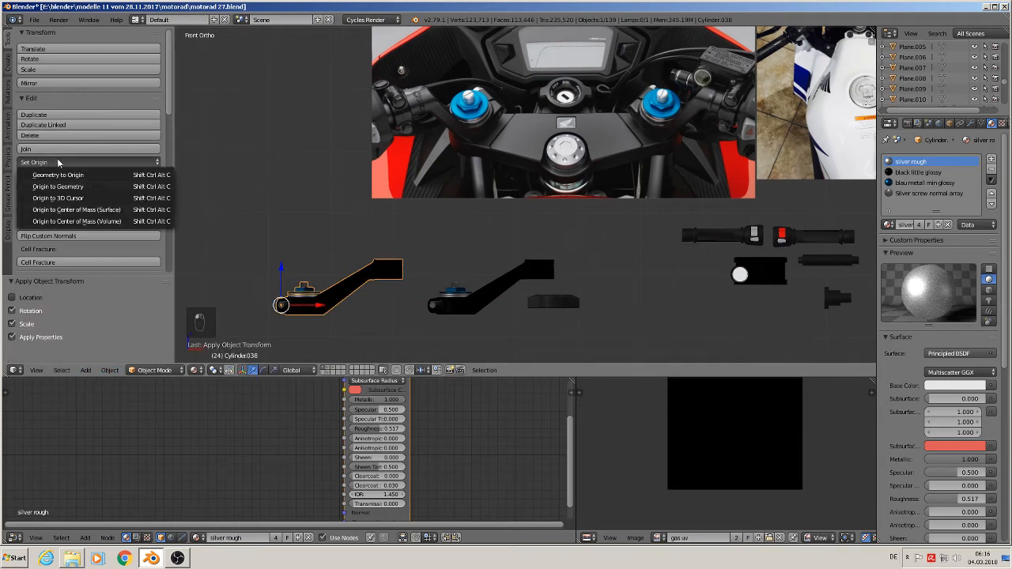
click(79, 186)
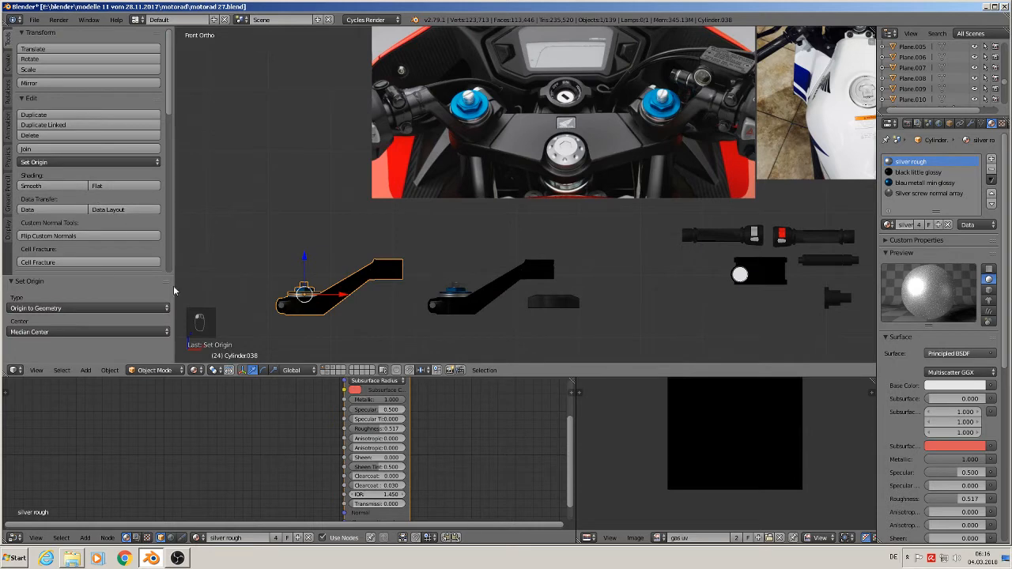
Mirror the duplicated arm across X, check it from an angle and deselect it
click(109, 370)
mouse_move(158, 312)
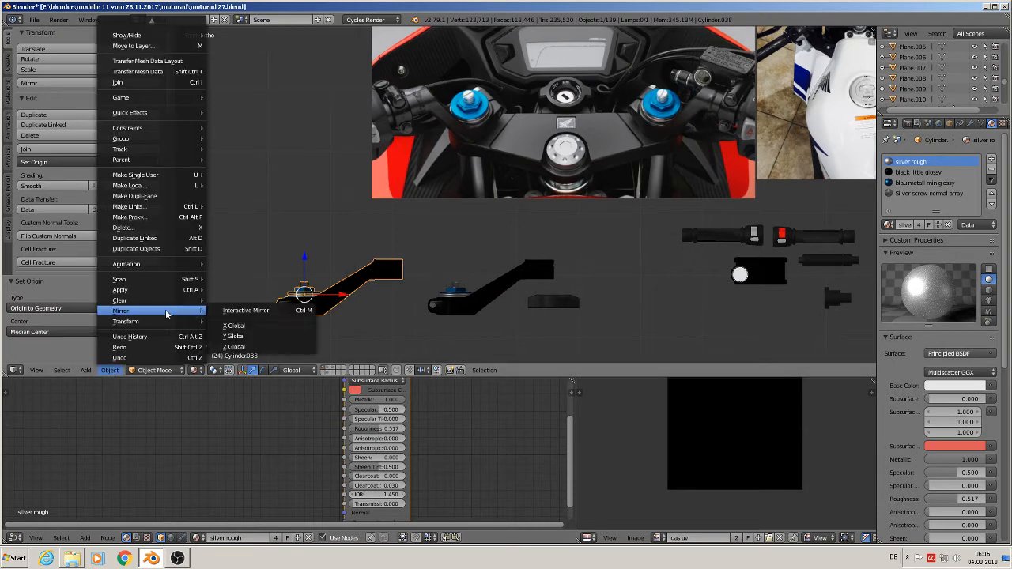
click(228, 315)
key(x)
click(241, 317)
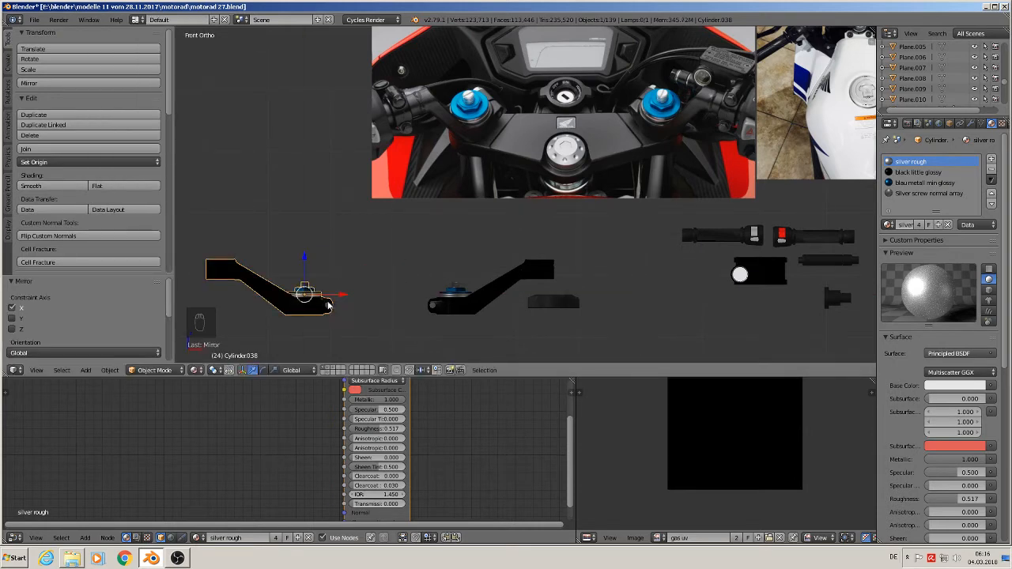
middle_drag(241, 316, 332, 29)
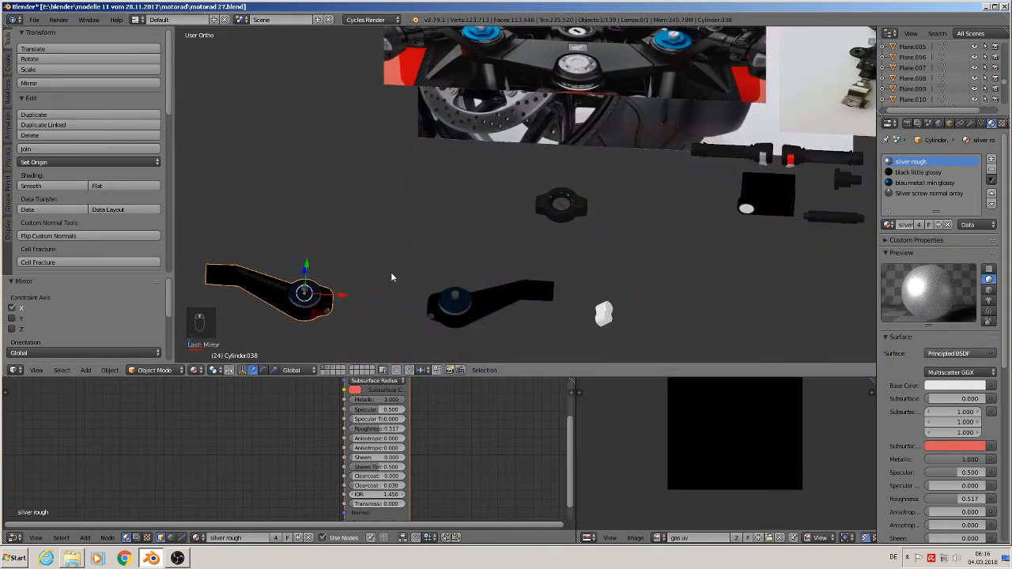
middle_drag(391, 276, 439, 237)
key(a)
In front view, move the white triangular plate about -41.63 along X and -8.73 along Z, between the two handlebar arms
scroll(455, 207, down, 2)
shift+middle_drag(503, 207, 385, 181)
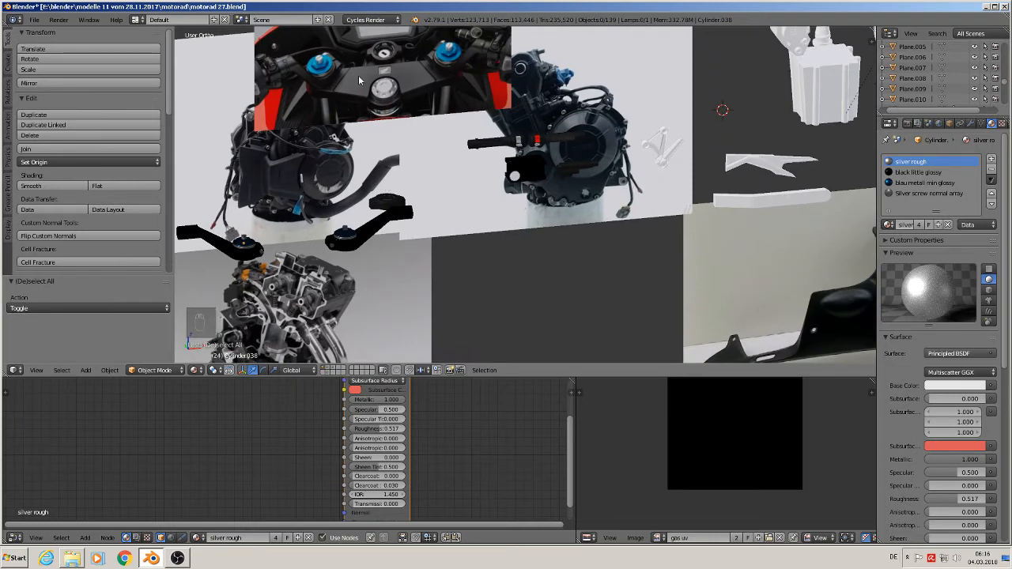
scroll(499, 165, down, 4)
shift+middle_drag(675, 211, 445, 252)
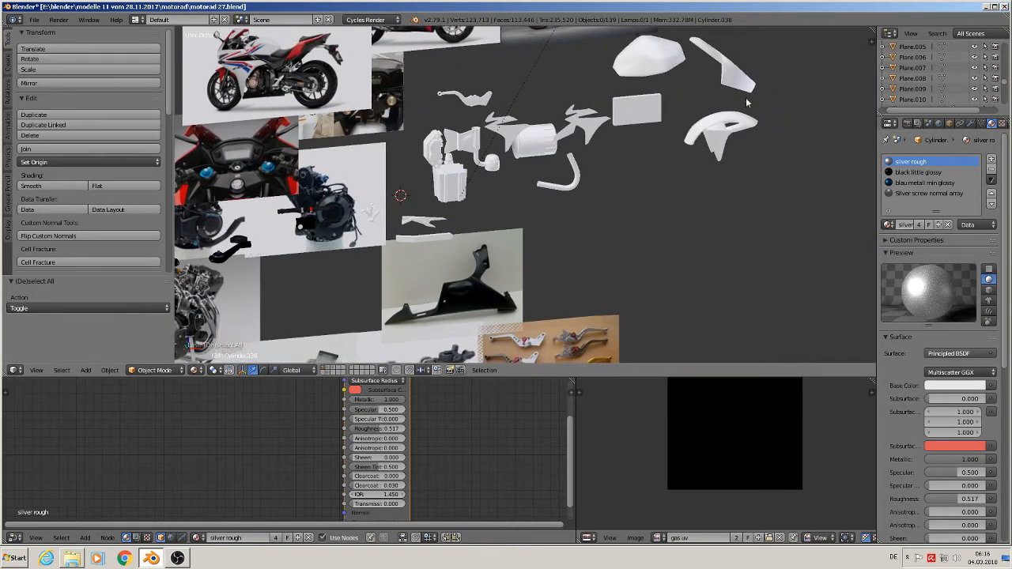
key(KP_1)
shift+middle_drag(744, 170, 403, 241)
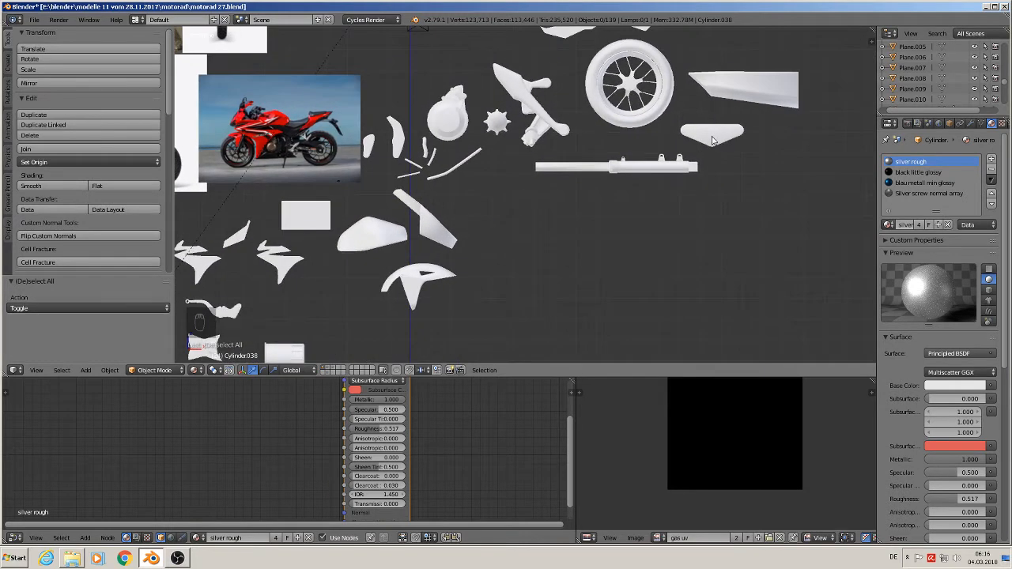
right_click(742, 131)
shift+middle_drag(676, 198, 825, 191)
scroll(823, 192, down, 3)
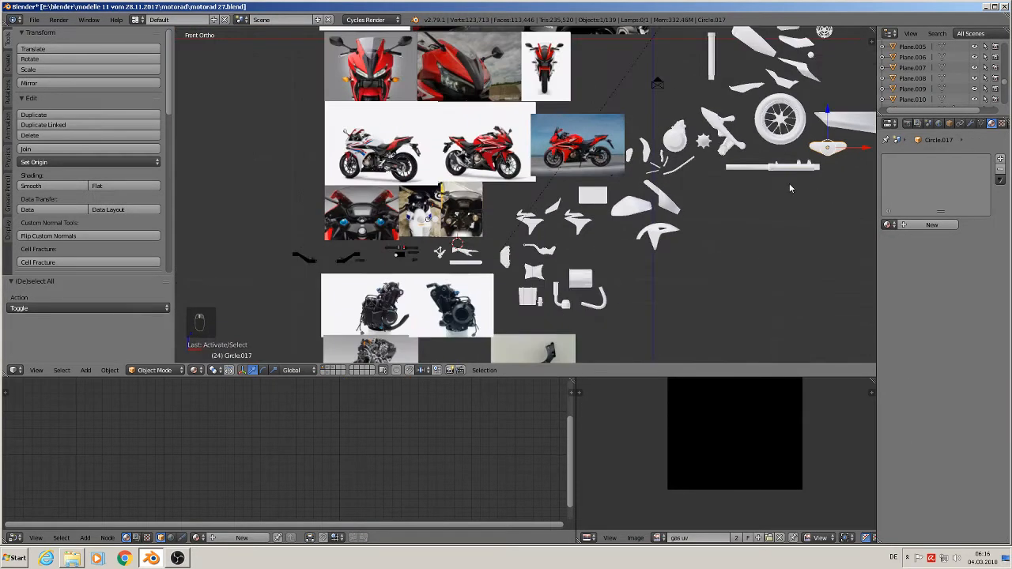
key(g)
click(286, 282)
scroll(332, 237, up, 4)
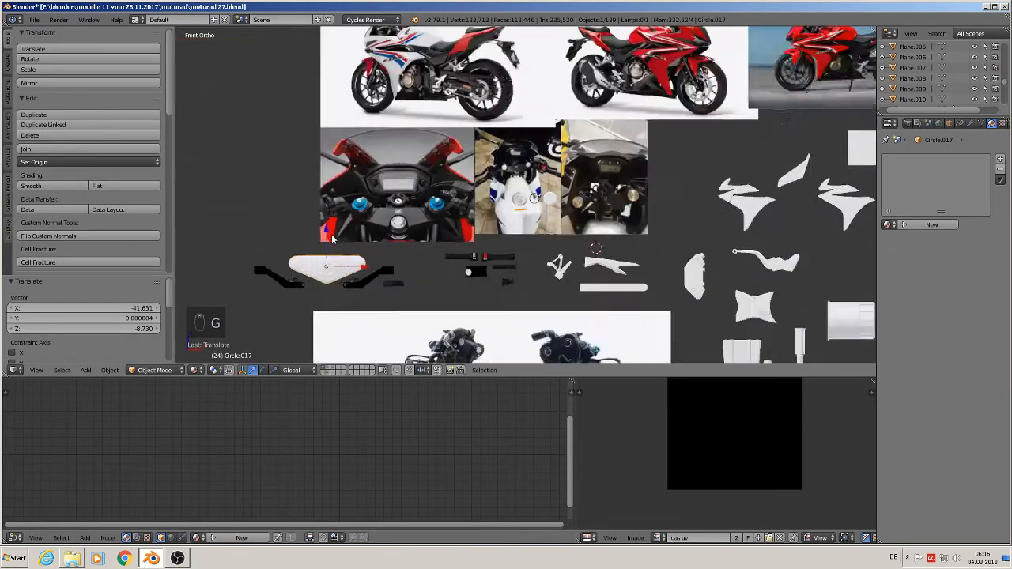
scroll(332, 237, up, 6)
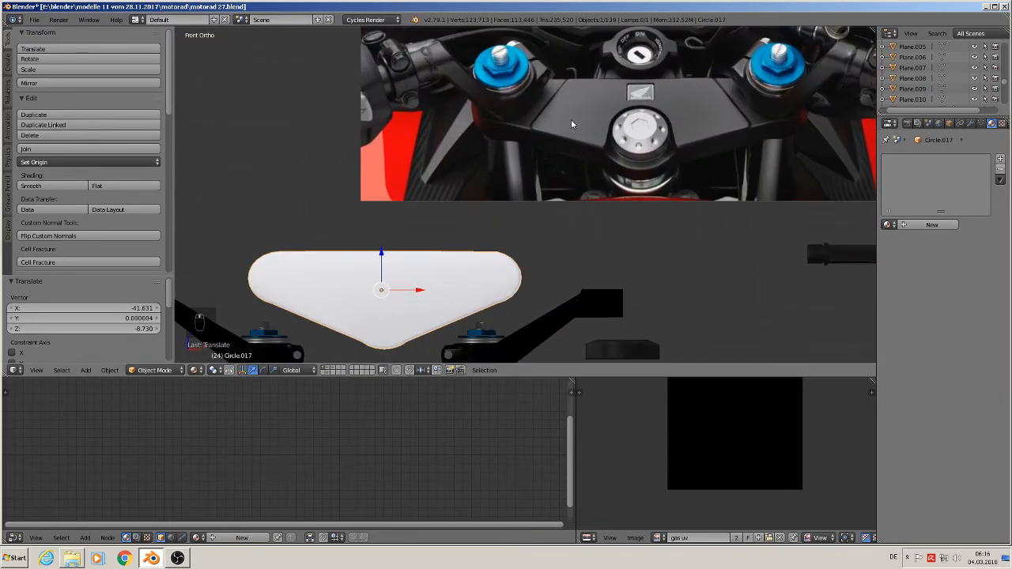
Open the white triangular plate's mesh for editing with edge selection active
right_click(567, 326)
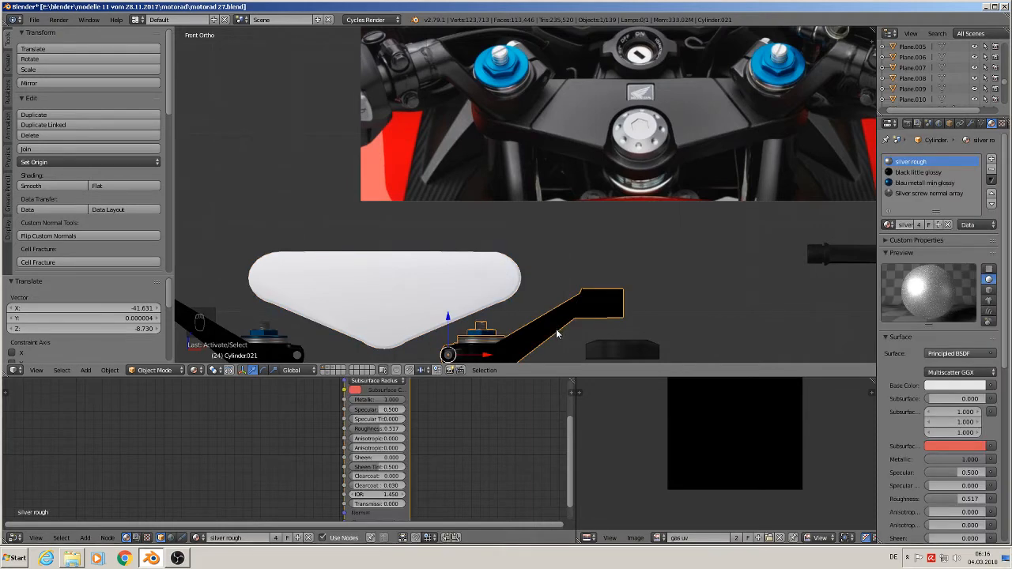
right_click(433, 271)
scroll(574, 203, up, 5)
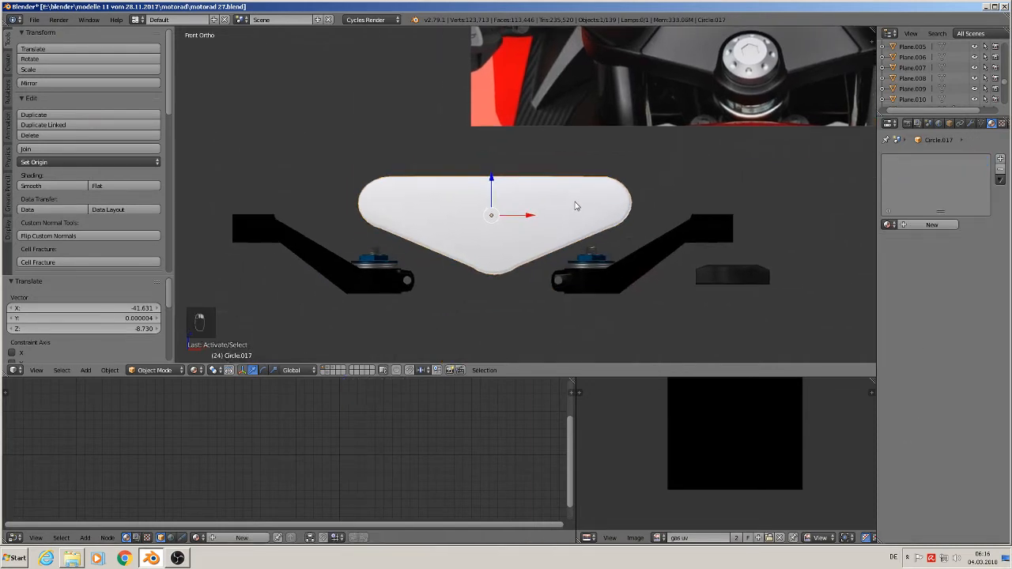
key(Tab)
middle_drag(400, 175, 428, 242)
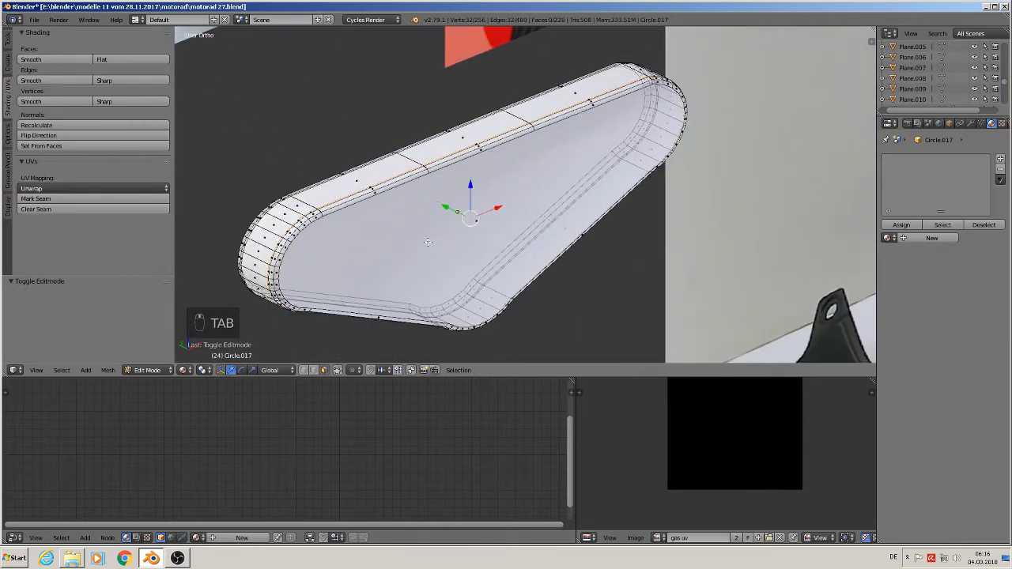
click(314, 372)
Mark a UV seam along the full edge loop at the rear of the plate's rim
scroll(273, 200, up, 3)
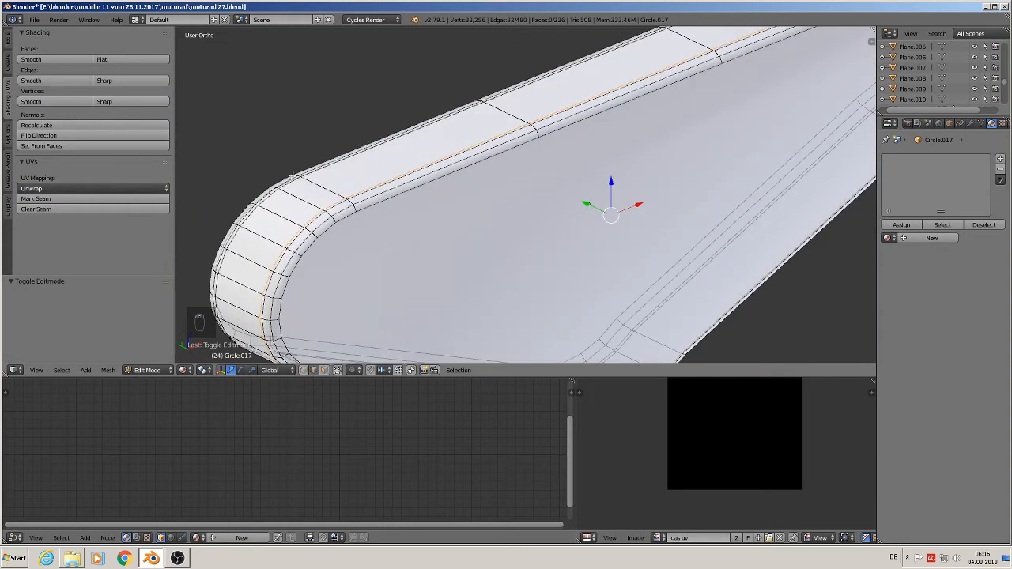
alt+right_click(287, 180)
alt+right_click(289, 185)
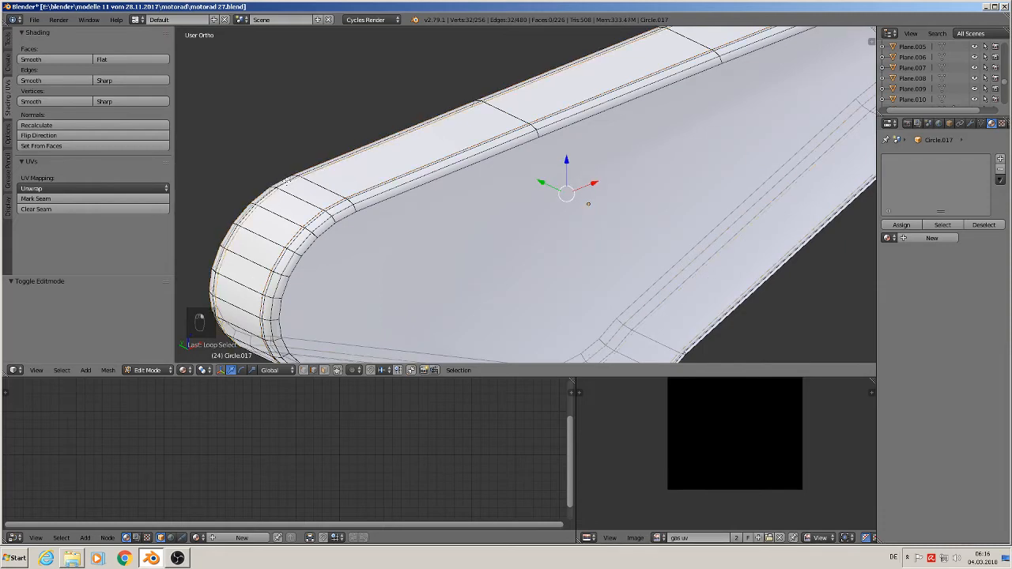
alt+right_click(287, 182)
alt+right_click(288, 185)
alt+right_click(286, 182)
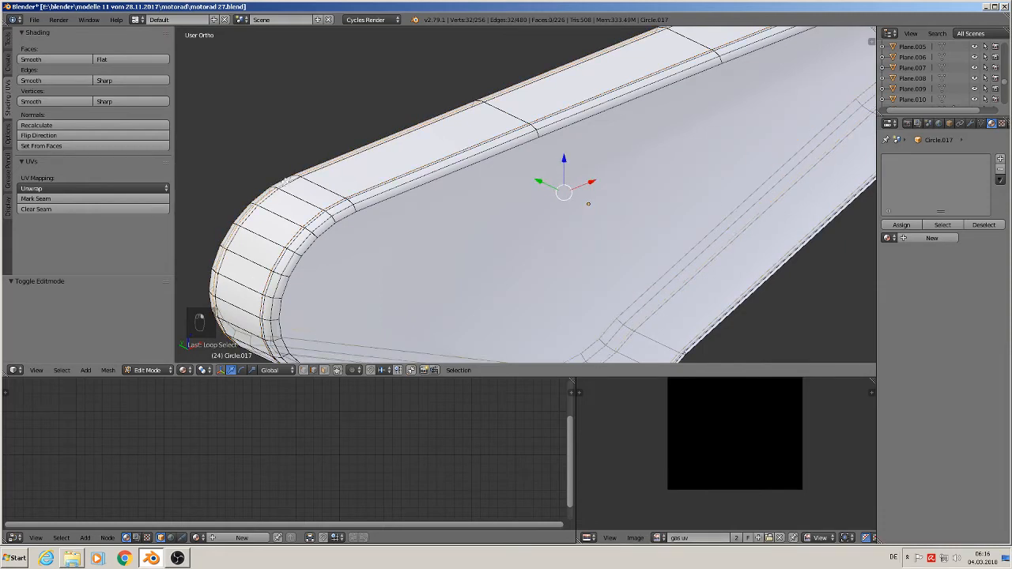
middle_drag(298, 252, 390, 184)
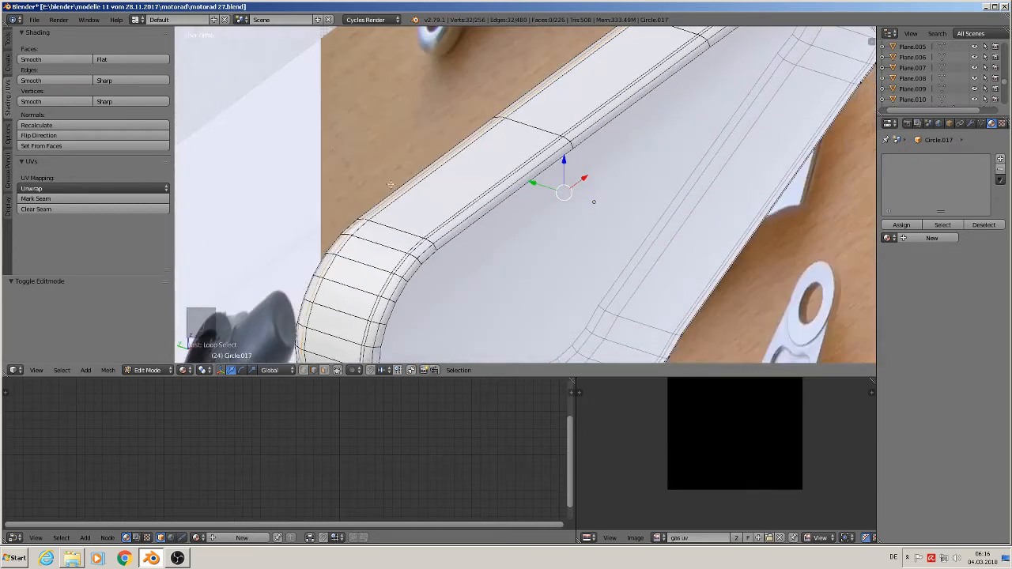
click(48, 198)
Mark a UV seam along the full edge loop at the front of the plate's rim
scroll(474, 237, down, 3)
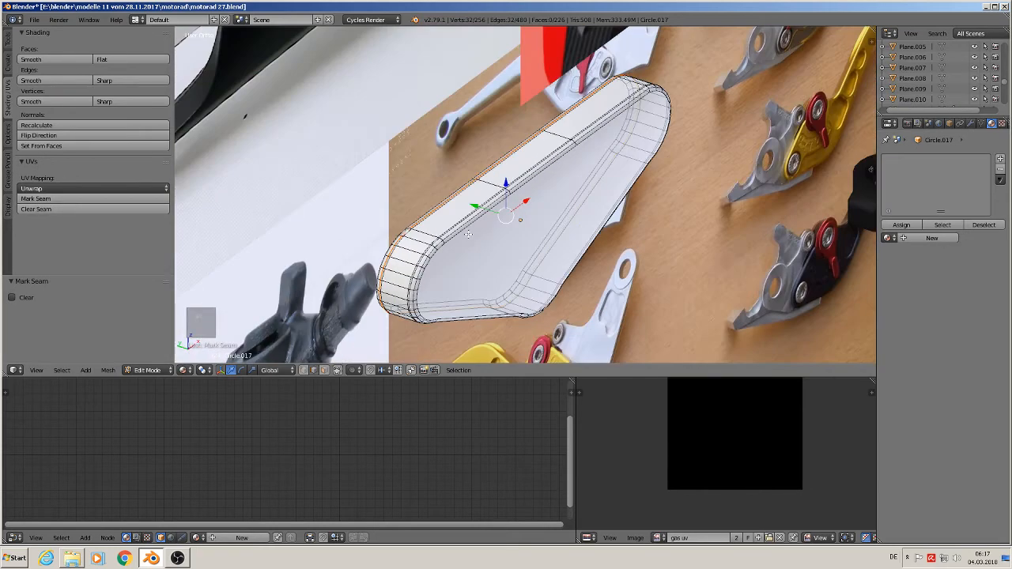
scroll(477, 238, up, 2)
scroll(477, 238, up, 3)
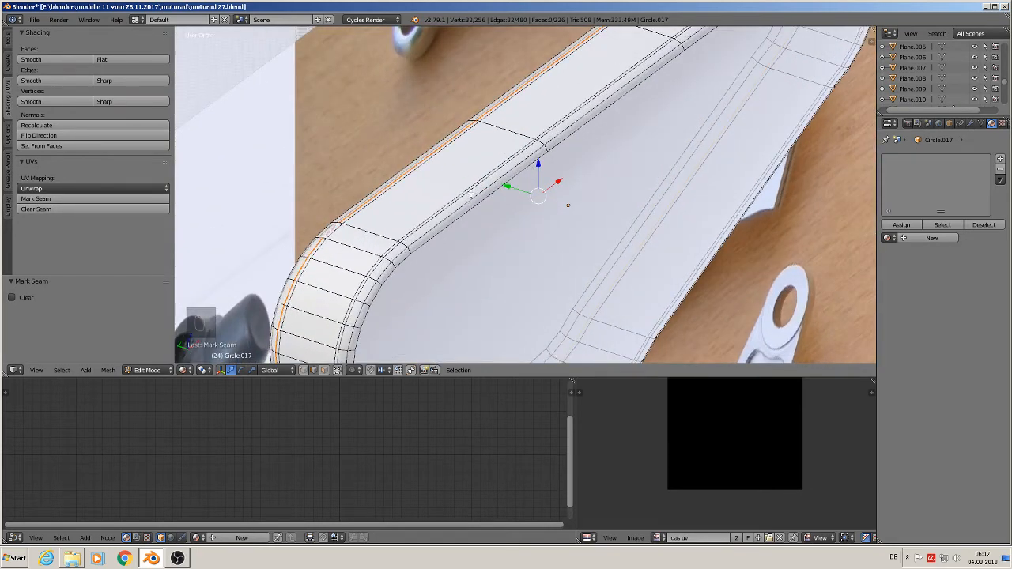
alt+right_click(463, 193)
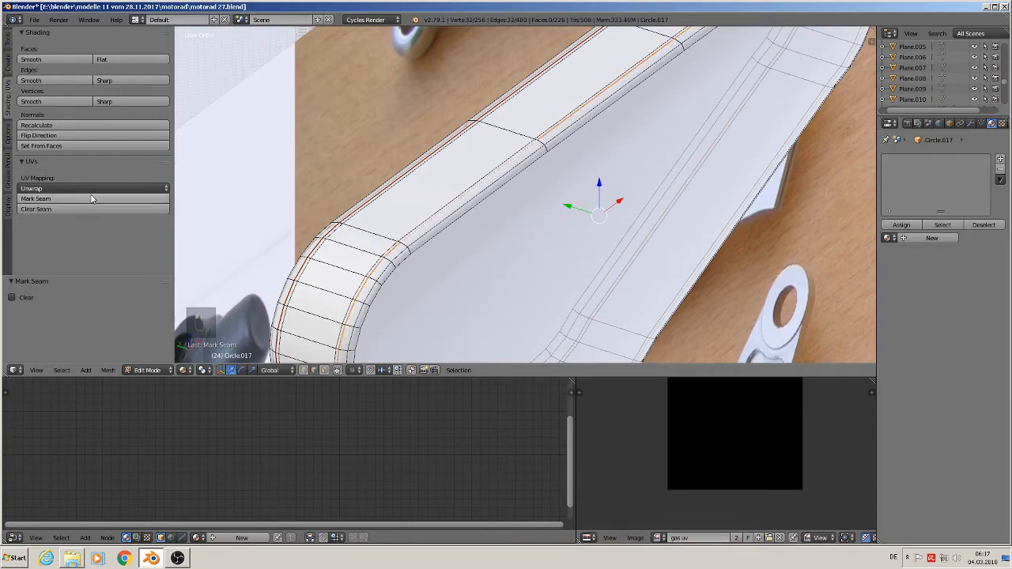
Mark the short edge across the plate's upper rim as a seam and select the whole mesh
scroll(562, 153, down, 4)
middle_drag(562, 153, 523, 150)
right_click(518, 154)
right_click(513, 156)
right_click(516, 156)
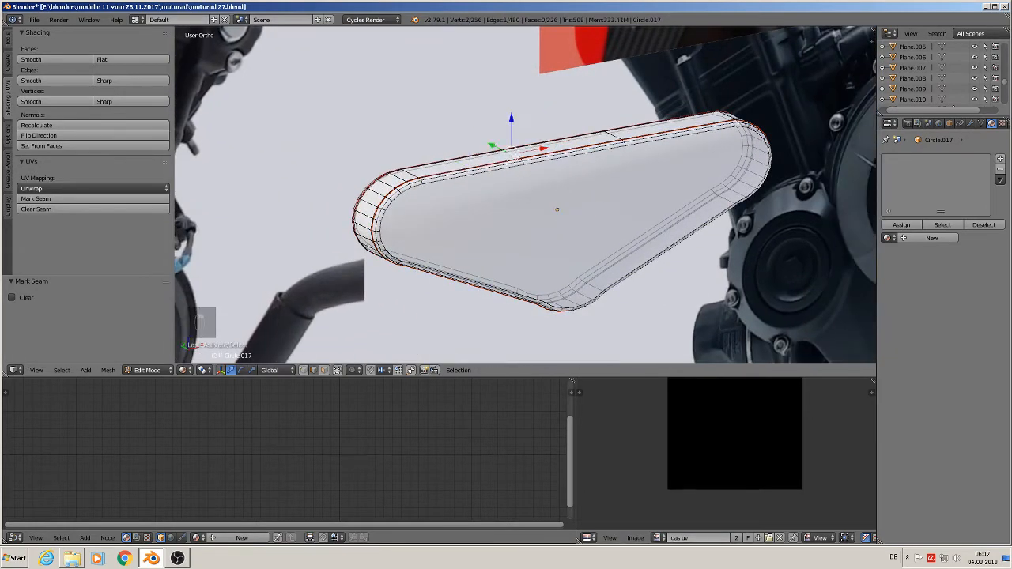
middle_drag(482, 207, 510, 207)
key(a)
key(a)
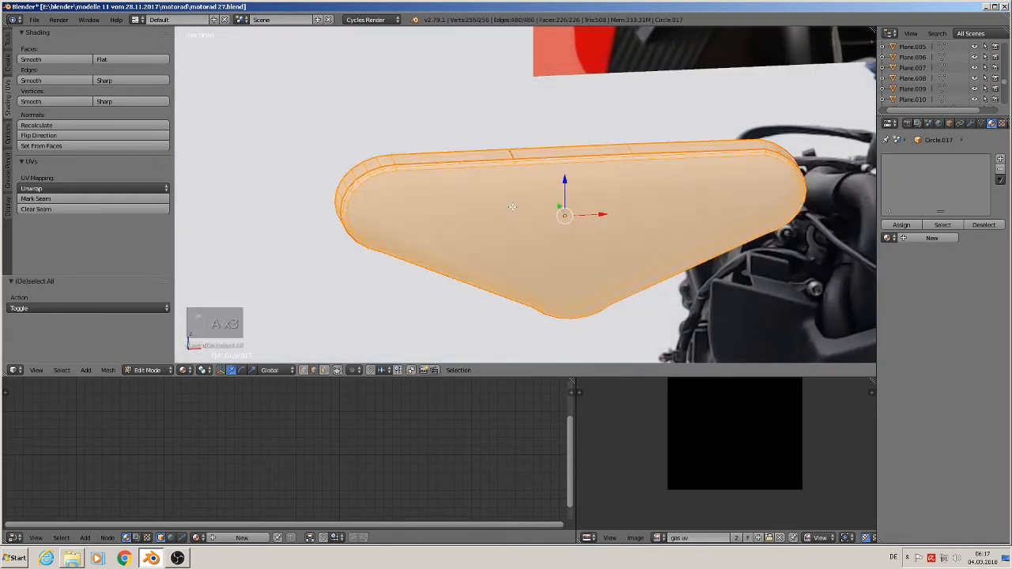
Unwrap the triangular plate's whole mesh along its marked seams and leave mesh editing
key(u)
click(514, 208)
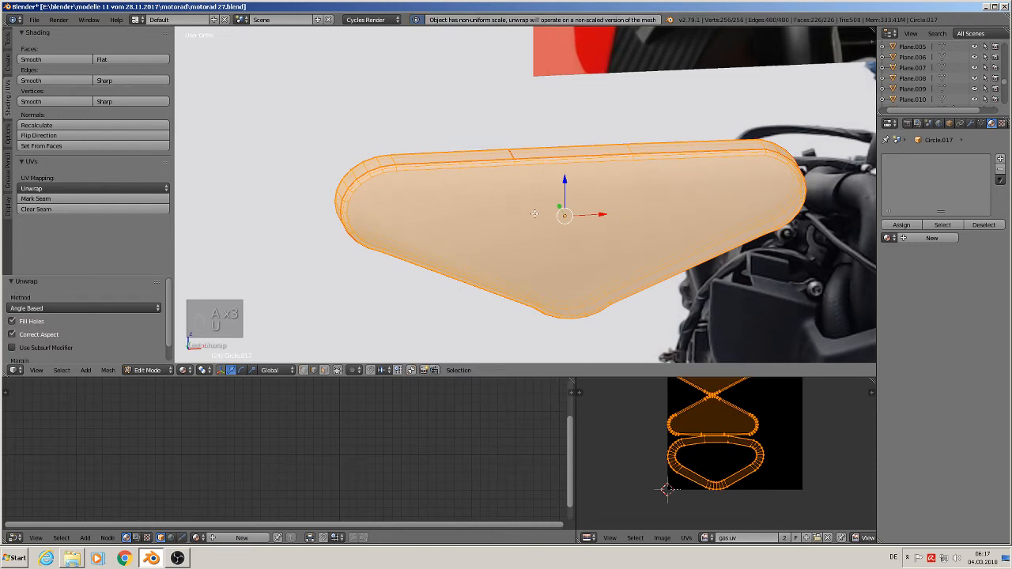
key(Tab)
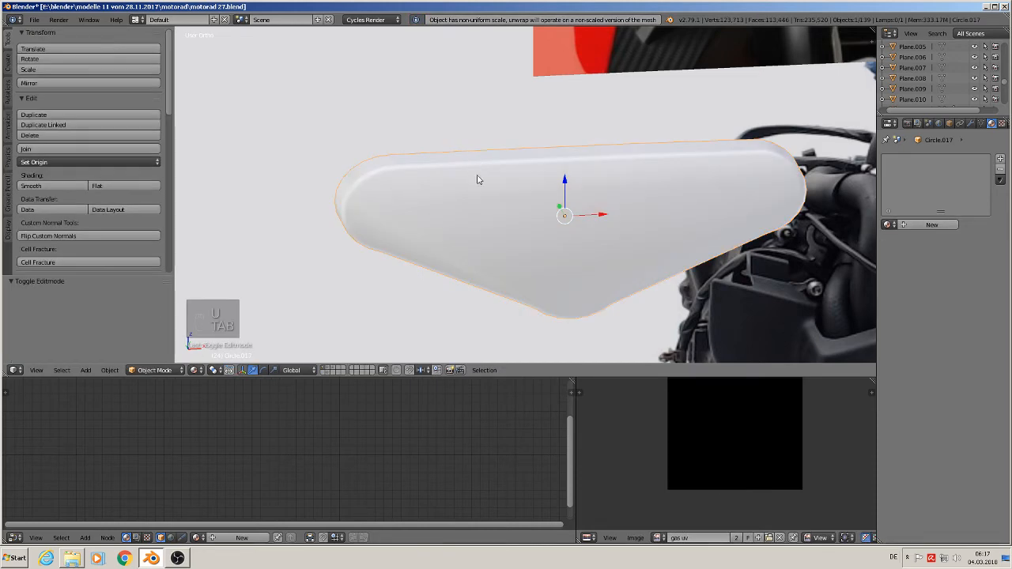
Apply the plate's rotation and scale and unwrap its whole mesh again
click(109, 370)
mouse_move(161, 291)
click(229, 317)
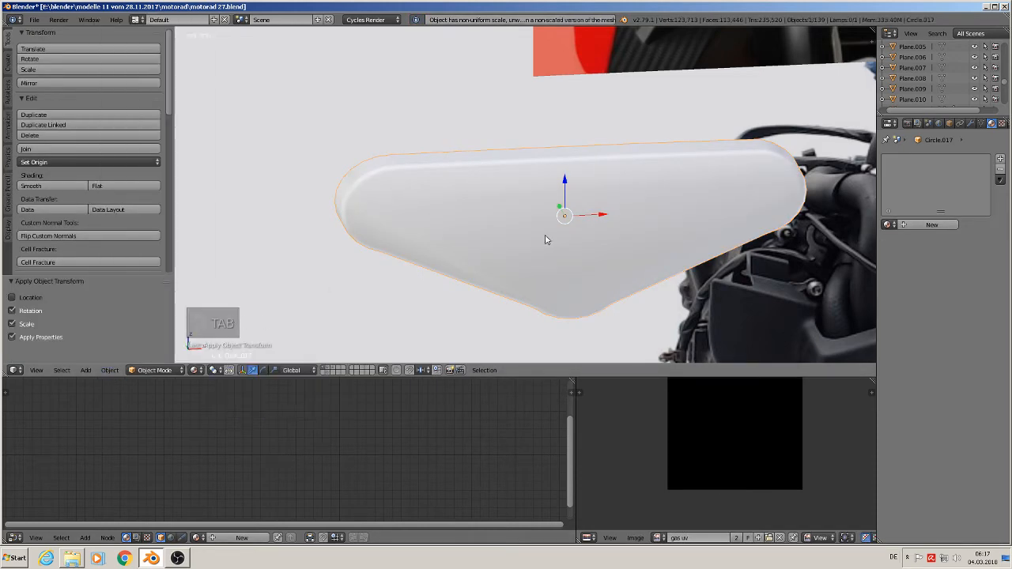
key(Tab)
key(u)
click(545, 234)
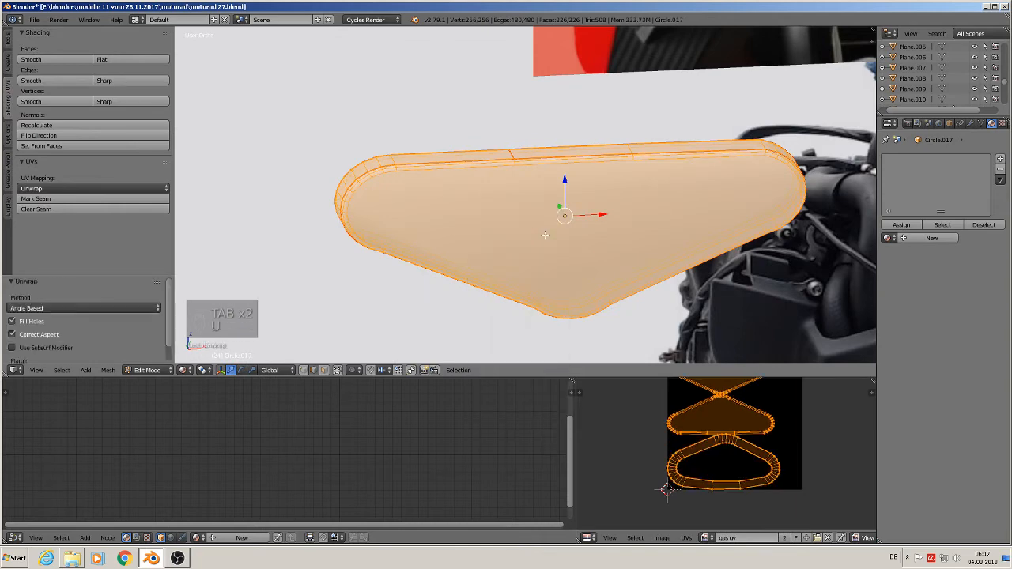
key(a)
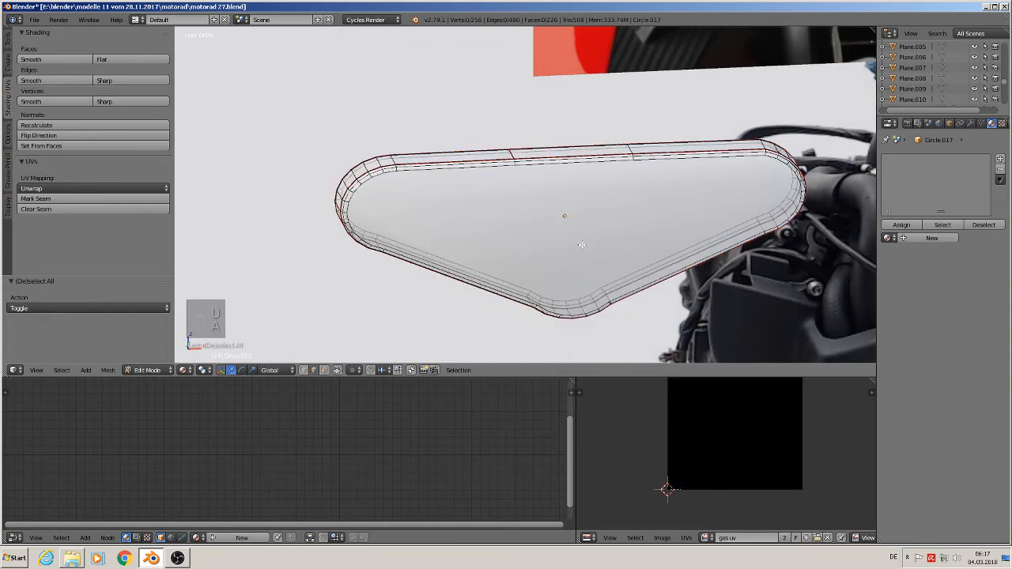
Add a material slot to the plate and assign it the existing "black little glossy" material
key(KP_1)
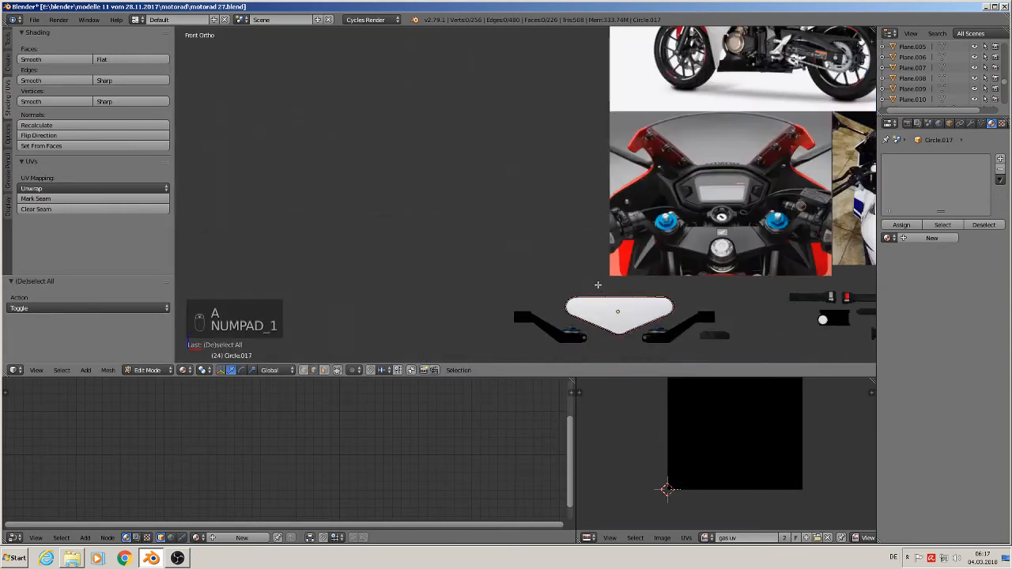
scroll(497, 186, up, 2)
key(Tab)
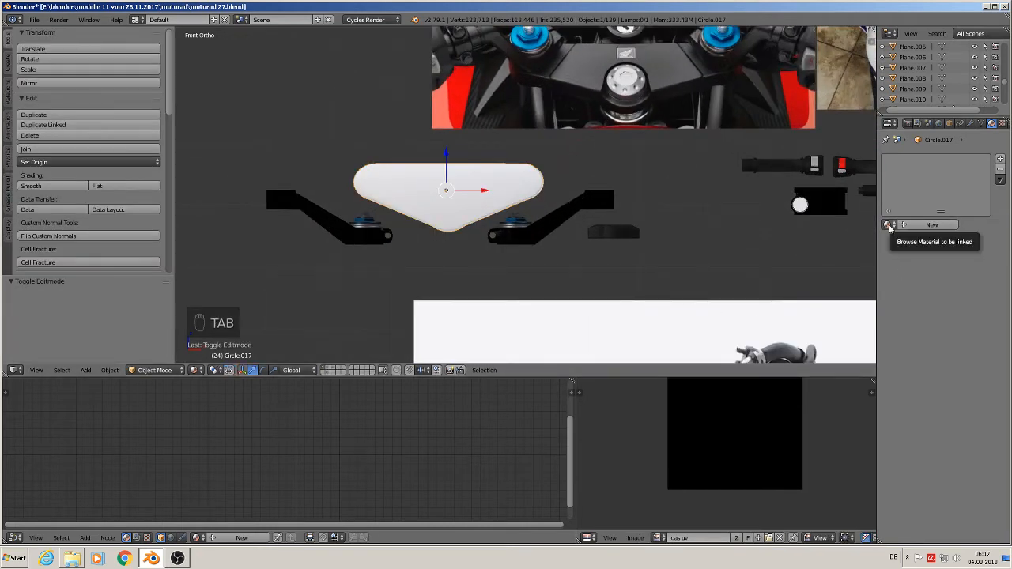
click(1001, 158)
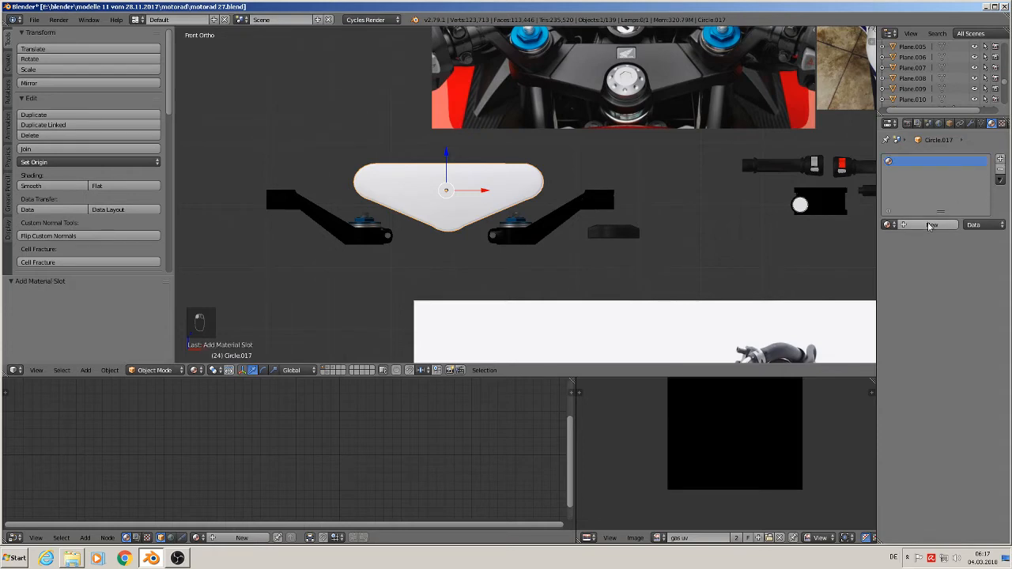
click(888, 224)
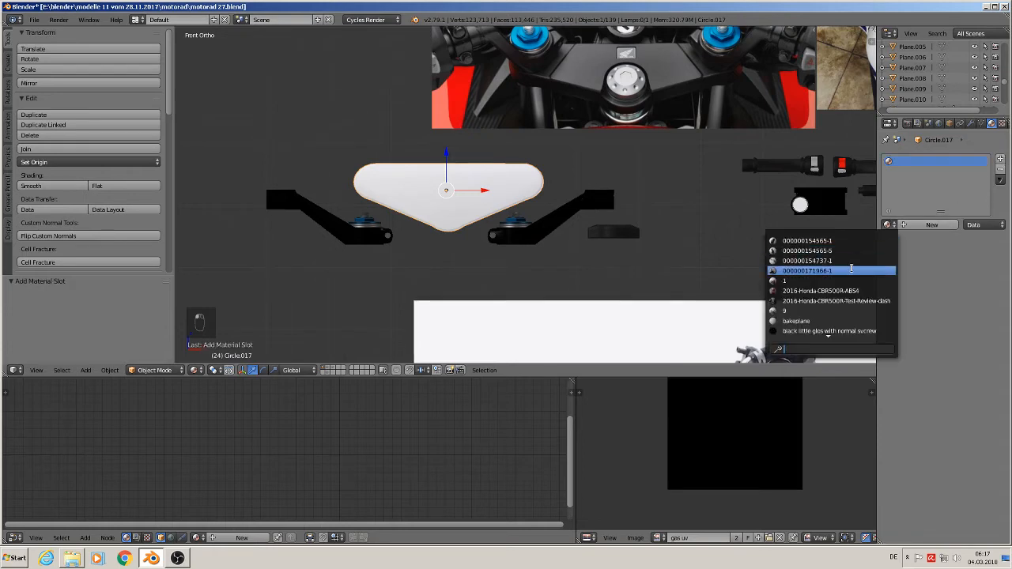
text(bl)
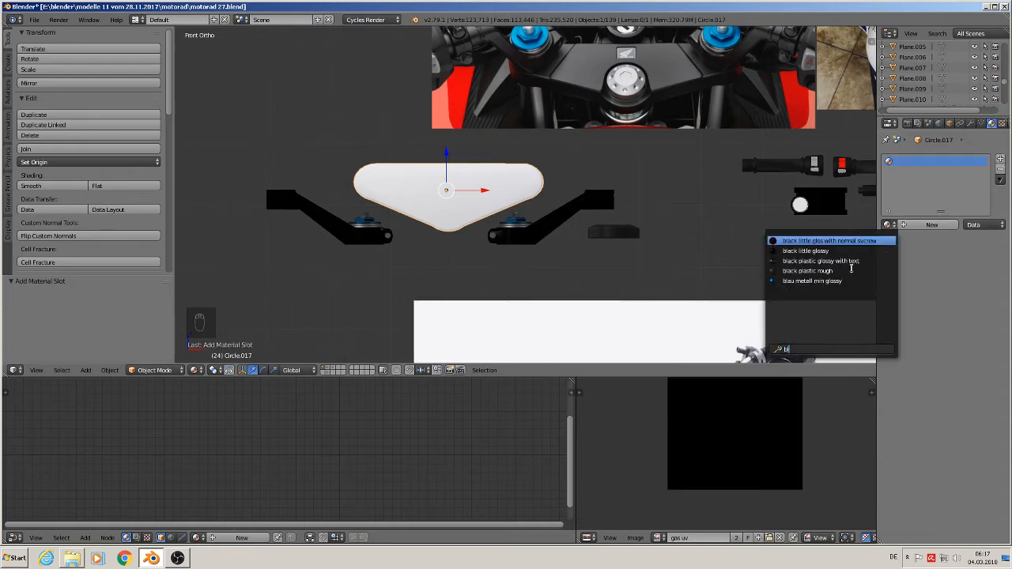
click(806, 251)
Compare the shape of the plate with the centre plate in the handlebar reference photo
scroll(446, 210, up, 3)
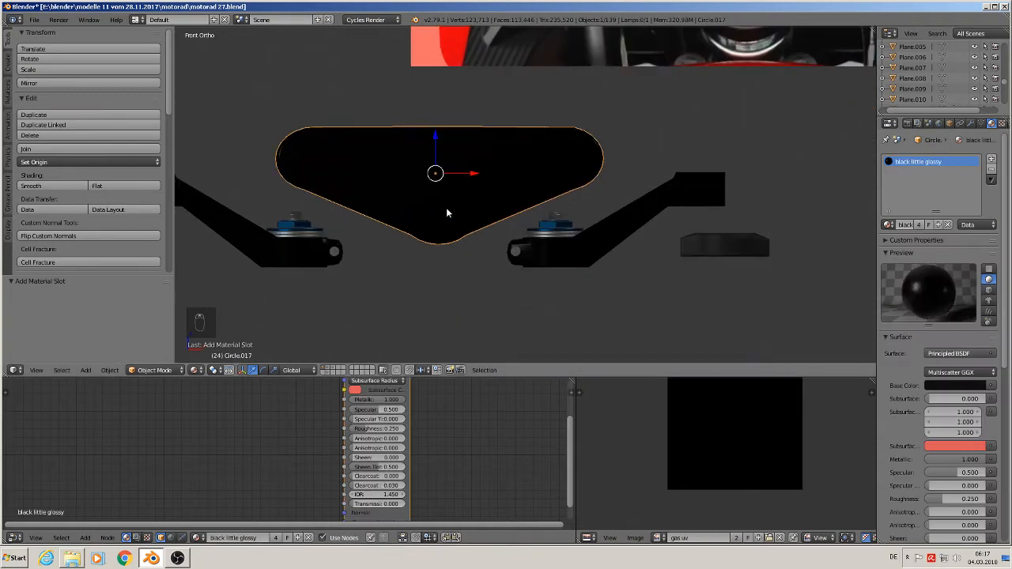
shift+middle_drag(446, 210, 440, 311)
shift+middle_drag(622, 214, 584, 281)
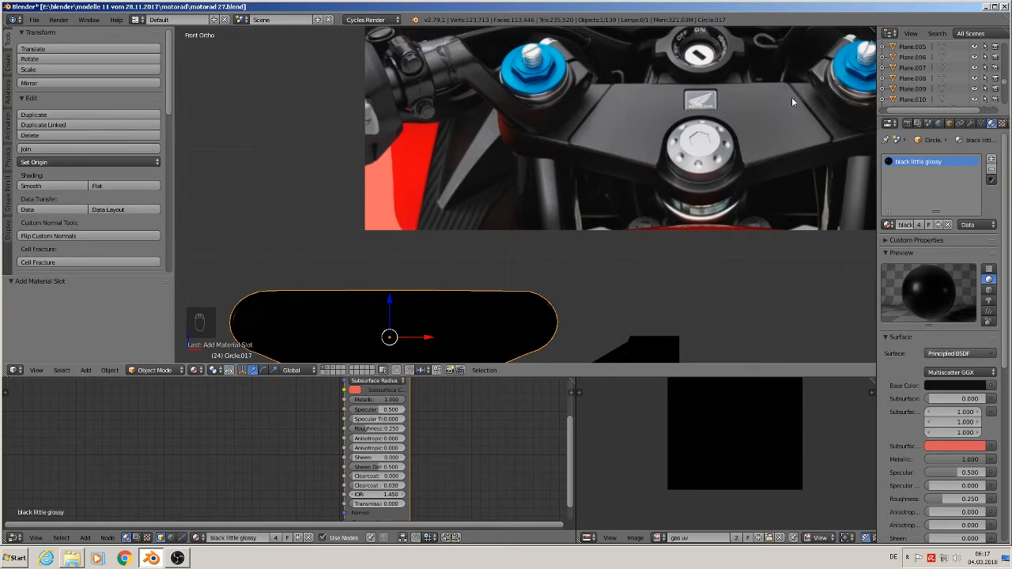
shift+middle_drag(551, 297, 602, 207)
scroll(596, 208, up, 2)
scroll(596, 209, down, 4)
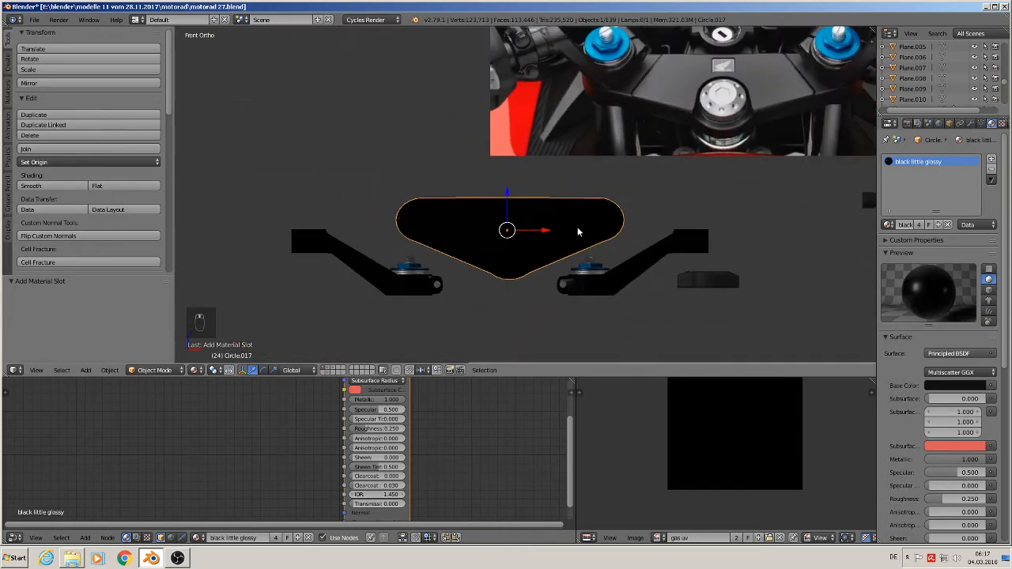
scroll(577, 230, up, 2)
Switch the viewport to Solid shading and check the plate's surface outside mesh editing
key(Tab)
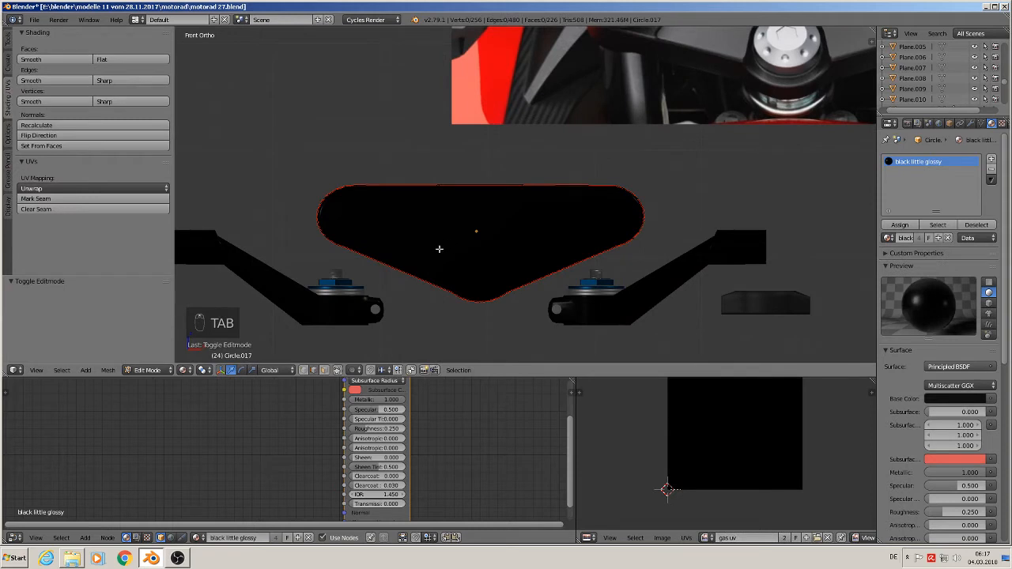
click(183, 370)
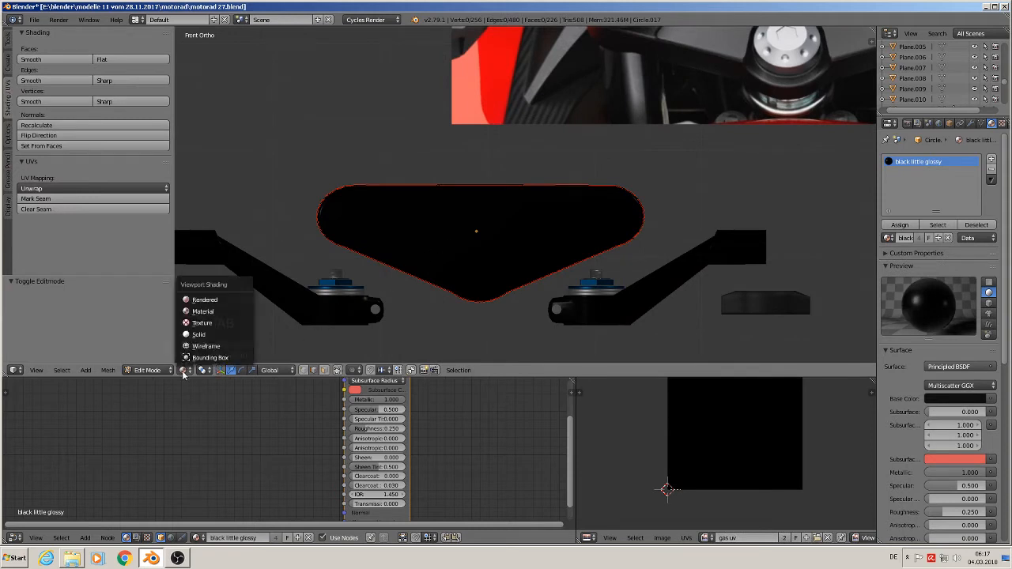
click(202, 396)
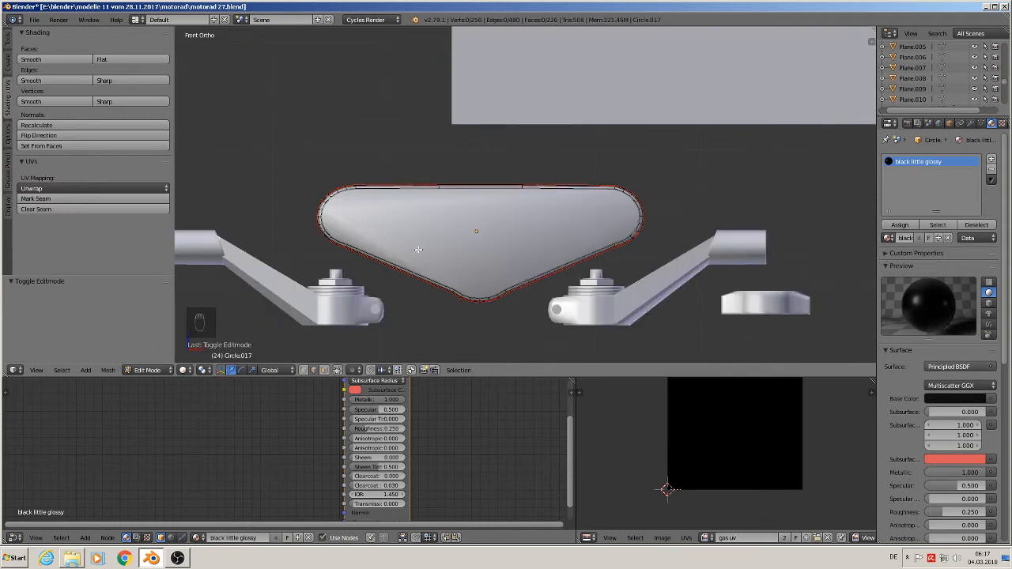
scroll(418, 249, up, 1)
key(Tab)
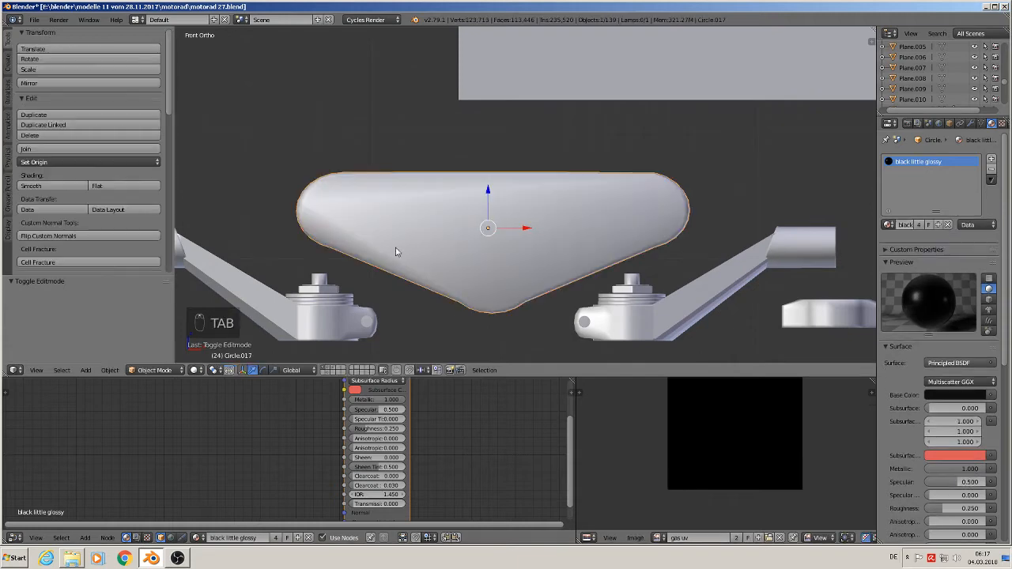
Set the large rear and front faces of the plate to flat shading using face selection
scroll(399, 251, up, 3)
key(Tab)
key(a)
key(a)
key(a)
key(a)
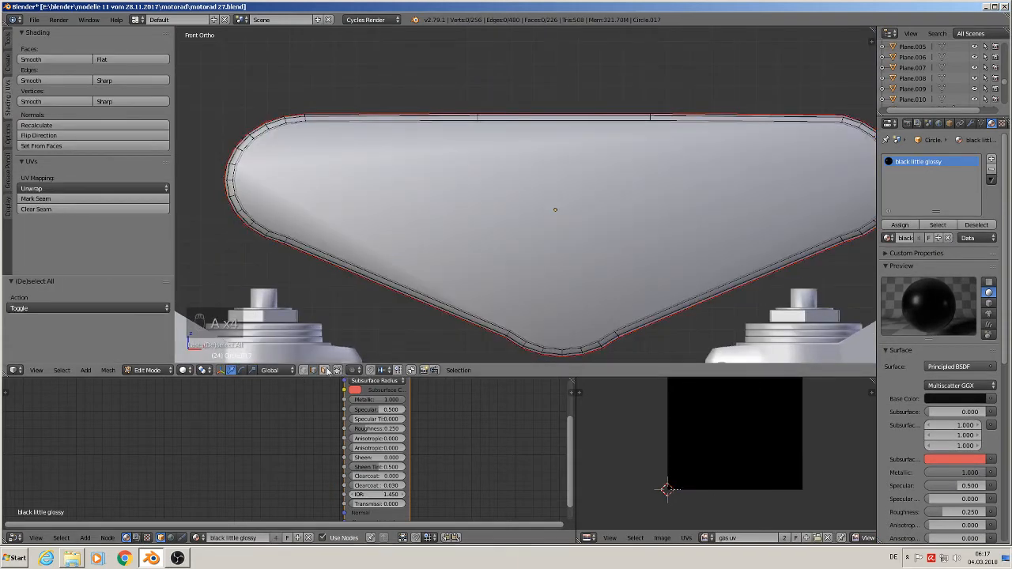
right_click(538, 251)
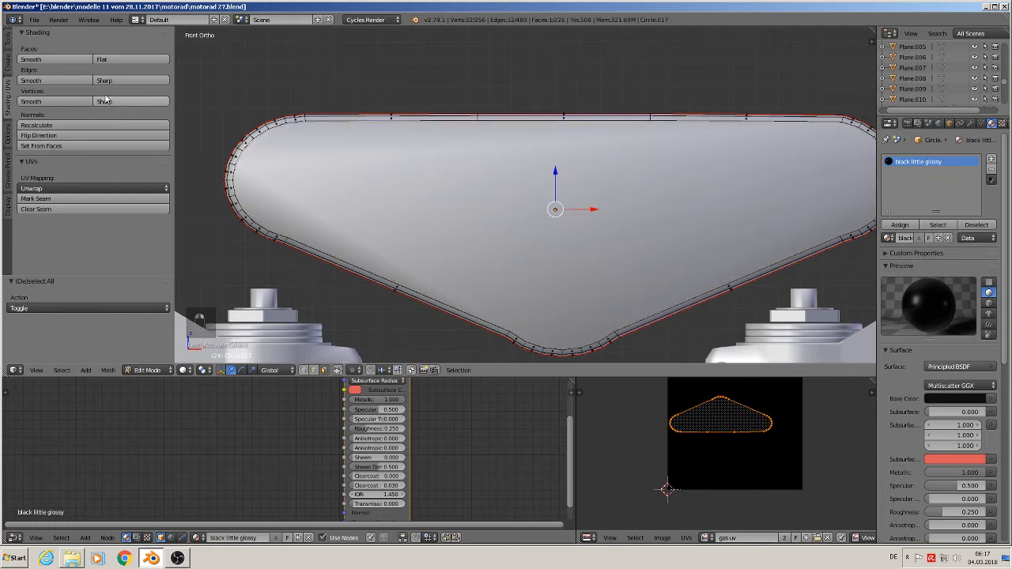
click(117, 61)
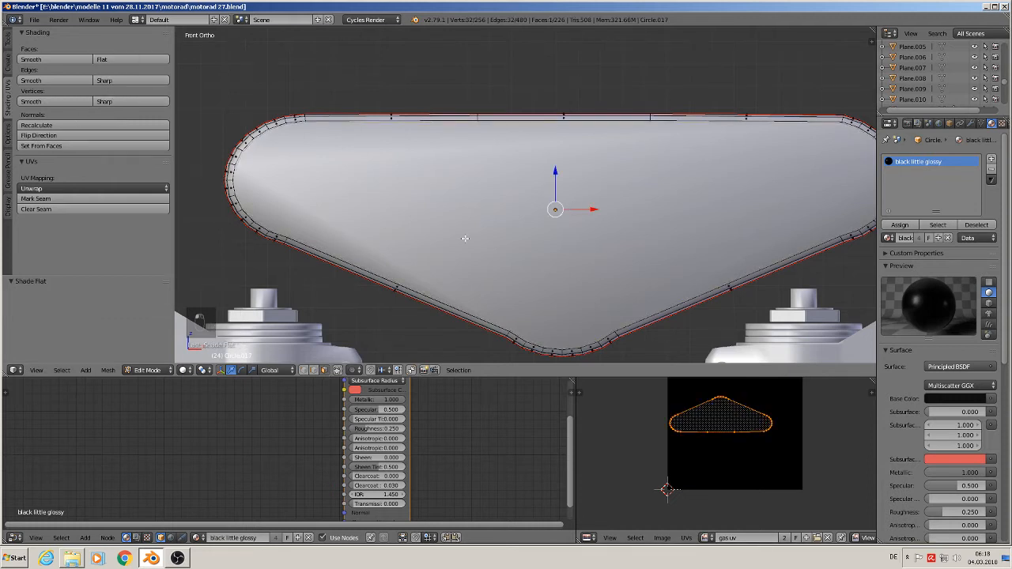
right_click(555, 220)
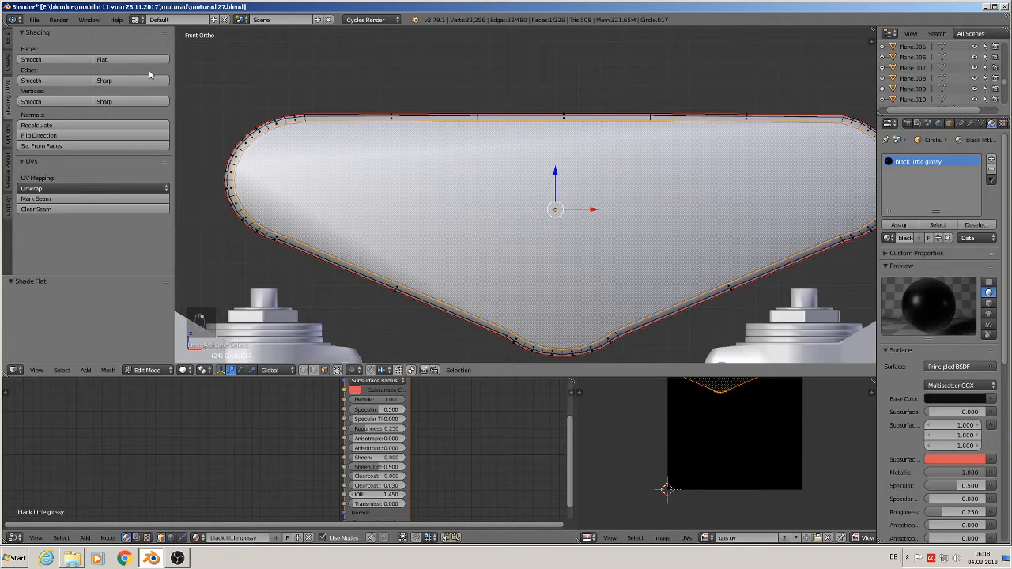
key(a)
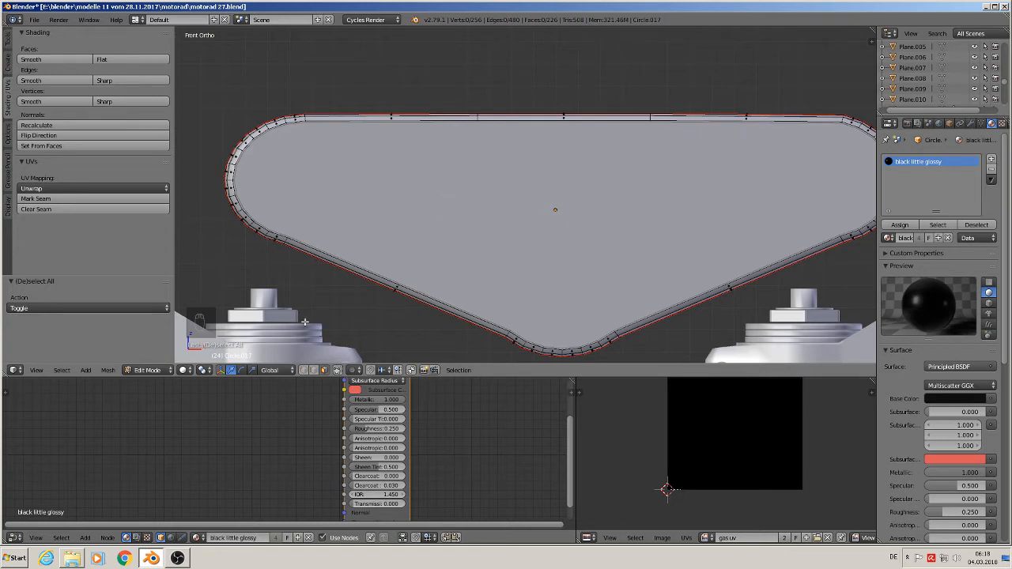
Knife-cut the plate's front face on its left side, from the upper edge slanting outward to the lower-left edge
click(8, 41)
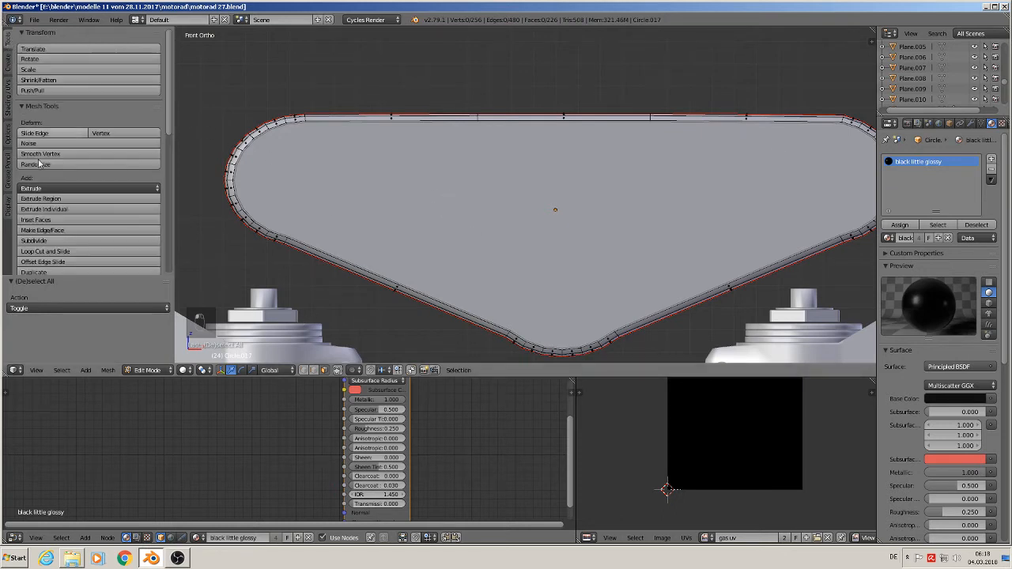
scroll(62, 235, down, 3)
click(38, 230)
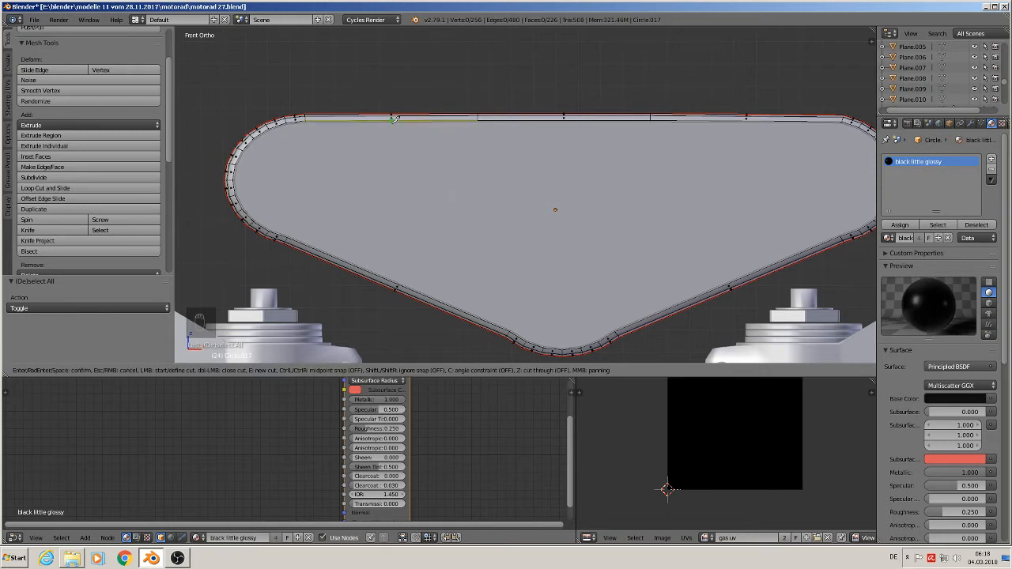
click(393, 118)
click(343, 262)
key(Return)
Knife-cut a matching slanted line on the right side of the front face, from the upper edge to the lower-right edge
shift+middle_drag(452, 270, 334, 260)
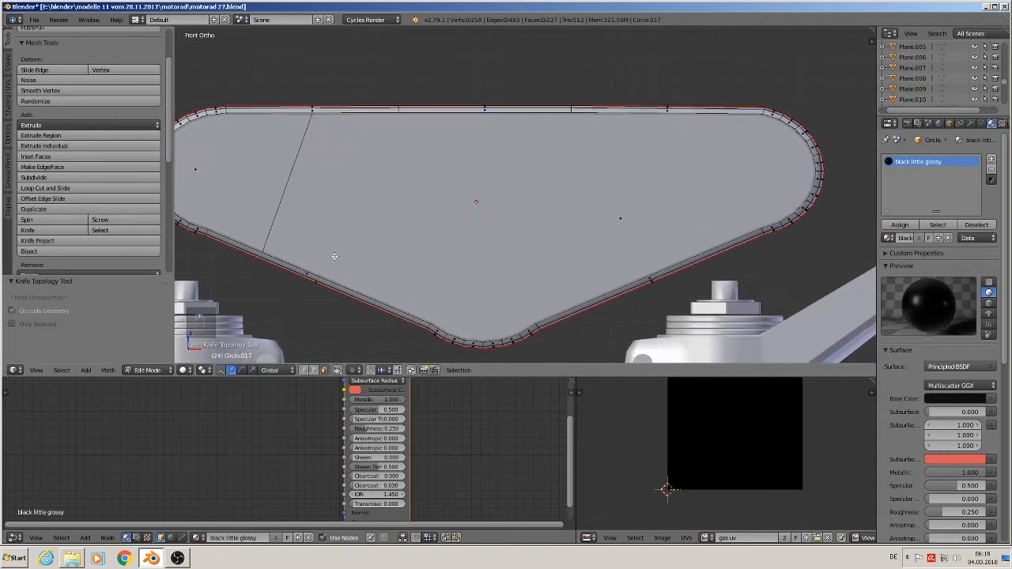
click(32, 231)
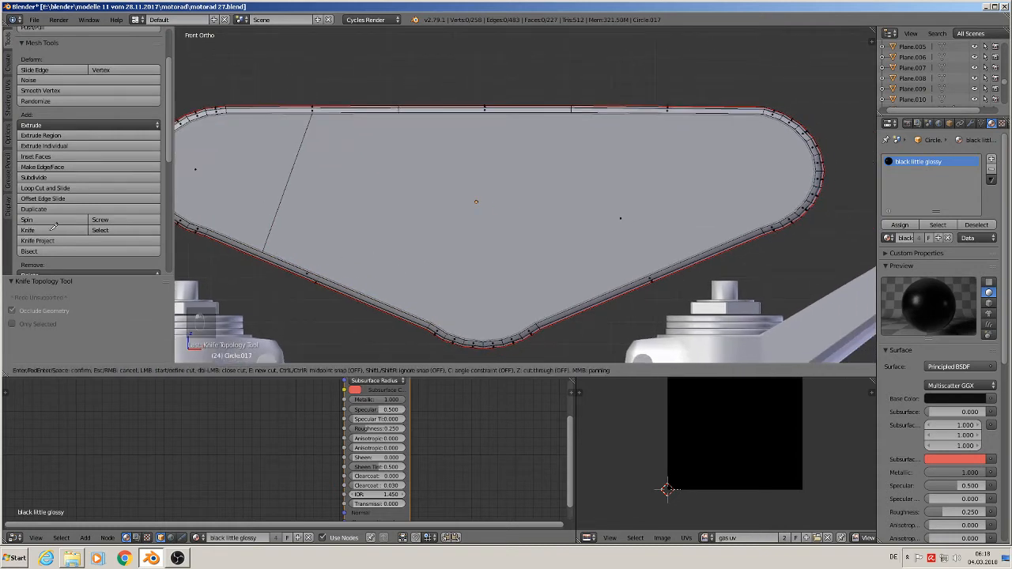
click(669, 111)
click(708, 254)
key(Return)
Extrude the central section of the front face slightly outward and scale the extruded face to 0.977
middle_drag(586, 313, 531, 277)
click(552, 218)
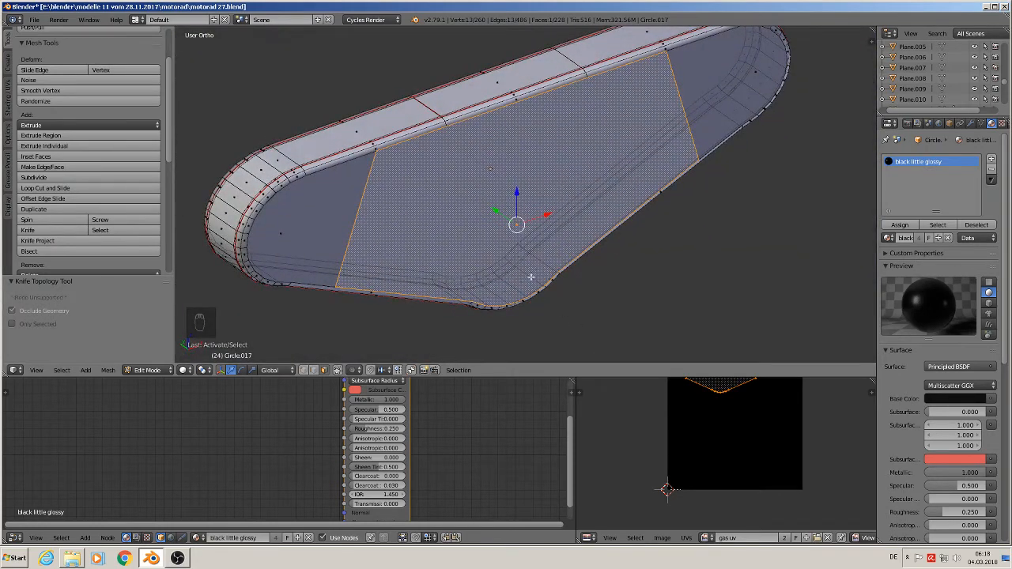
key(e)
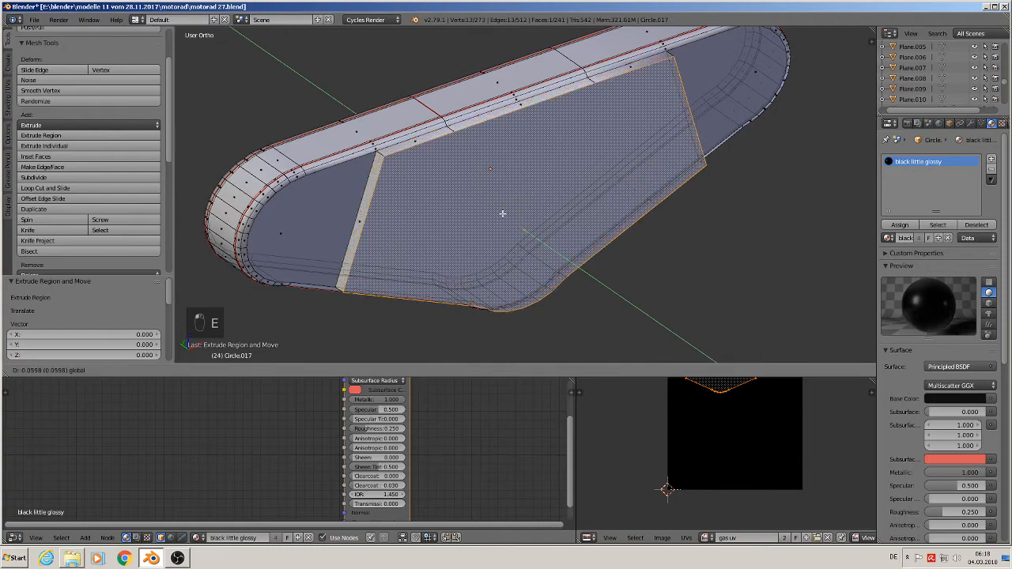
click(642, 289)
middle_drag(642, 288, 643, 268)
key(s)
click(655, 298)
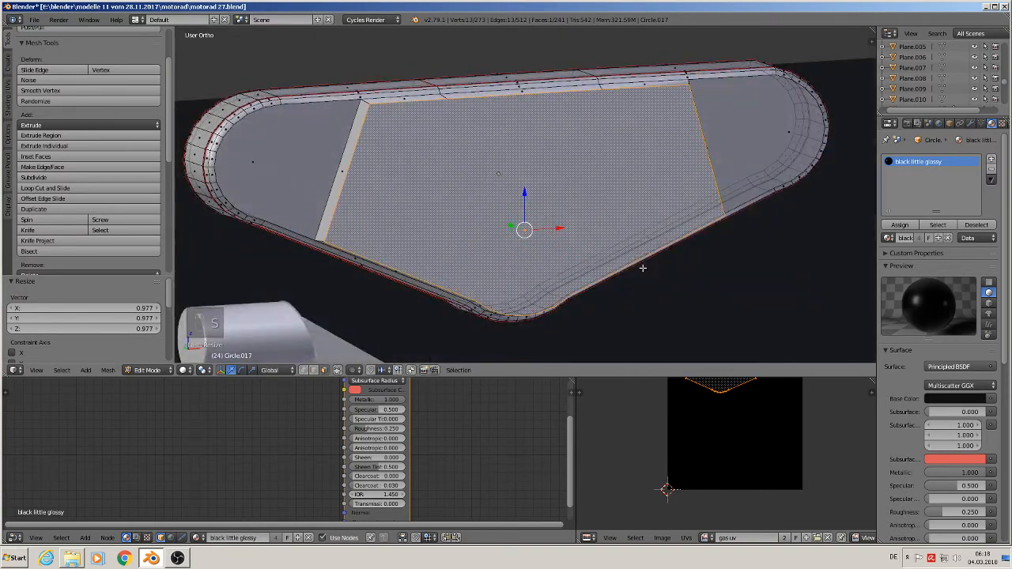
Bevel the raised central section's outline by 0.015 with 2 segments and return to Object Mode
key(ctrl+b)
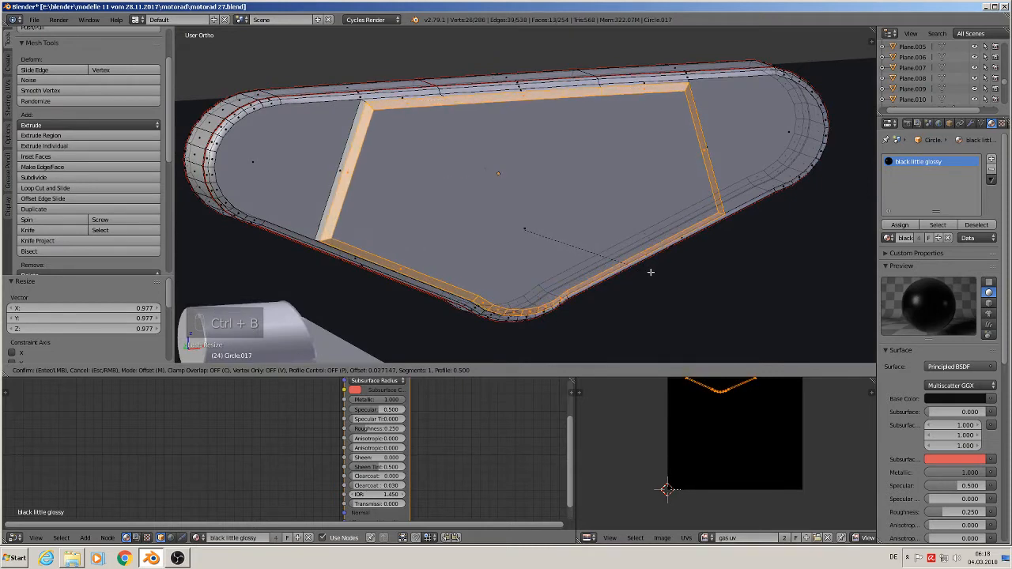
click(648, 270)
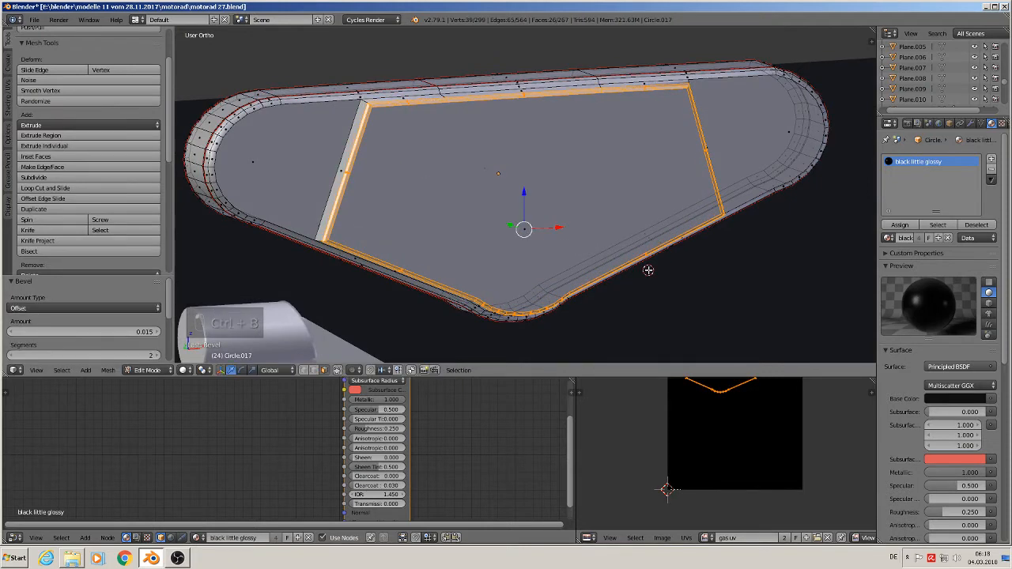
key(Tab)
scroll(648, 270, down, 2)
middle_drag(648, 270, 604, 262)
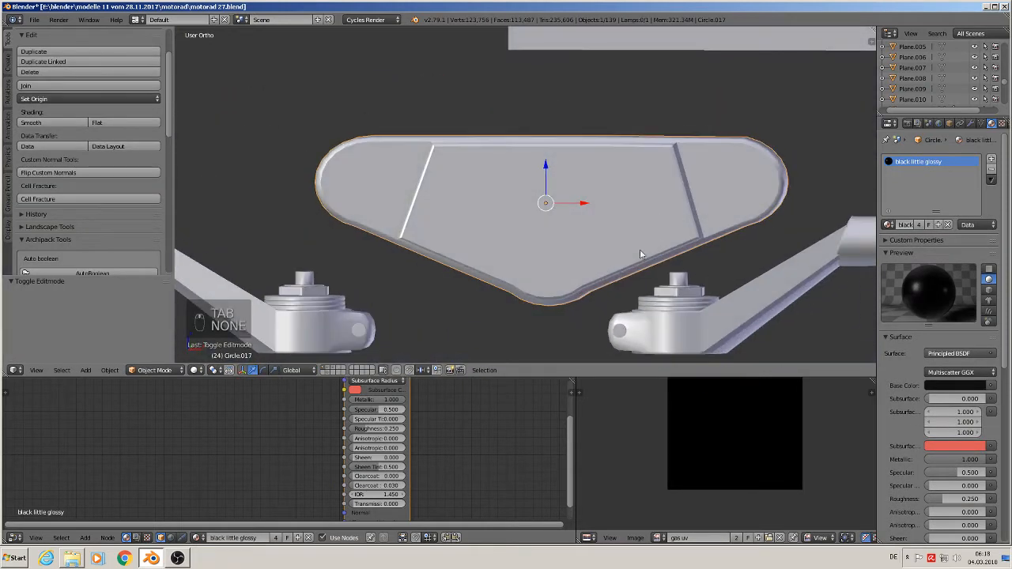
Switch the viewport to Material shading so the motorcycle handlebar reference photo shows its texture
scroll(719, 201, down, 4)
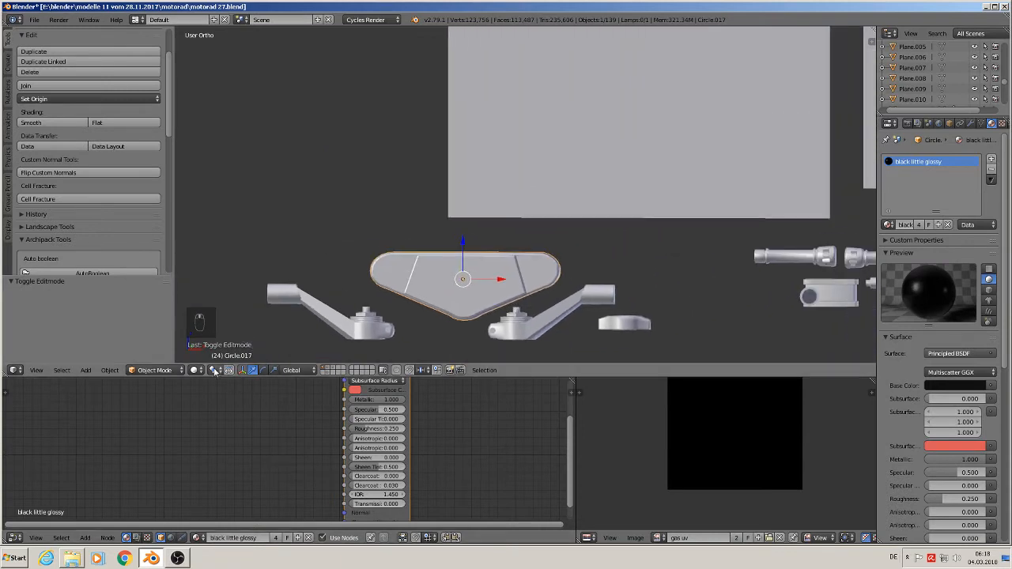
click(198, 373)
click(224, 313)
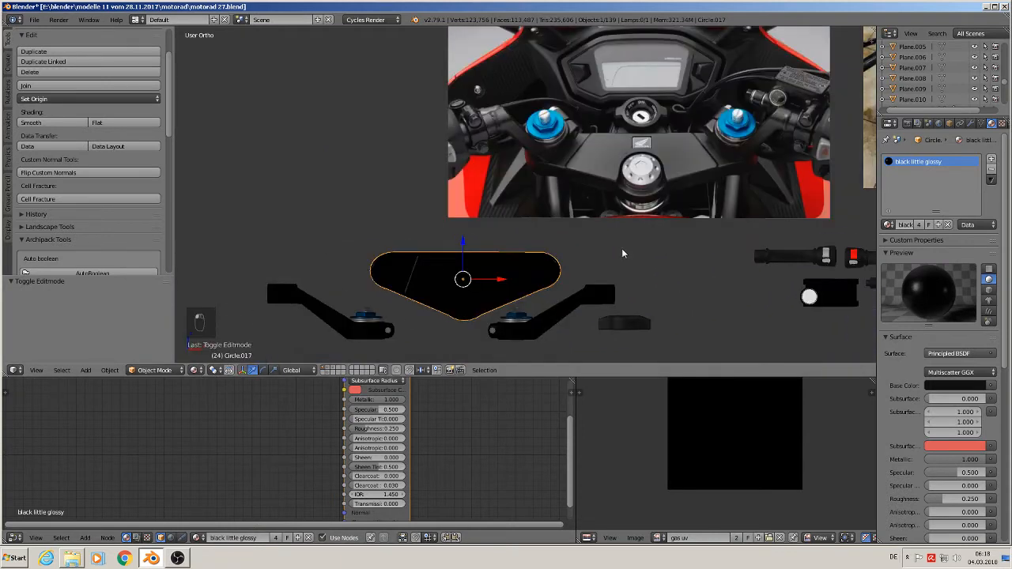
scroll(622, 253, up, 2)
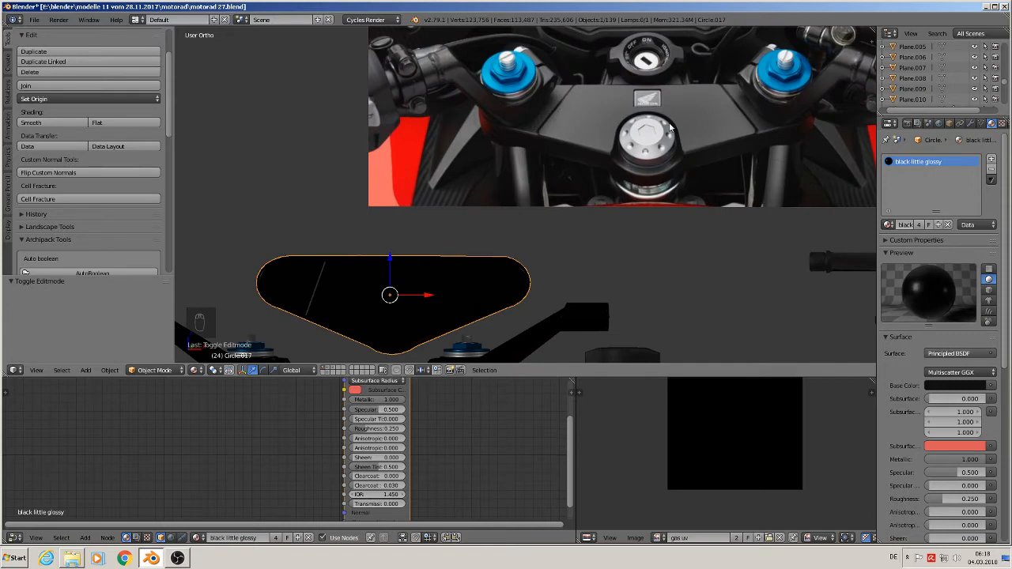
scroll(490, 206, down, 4)
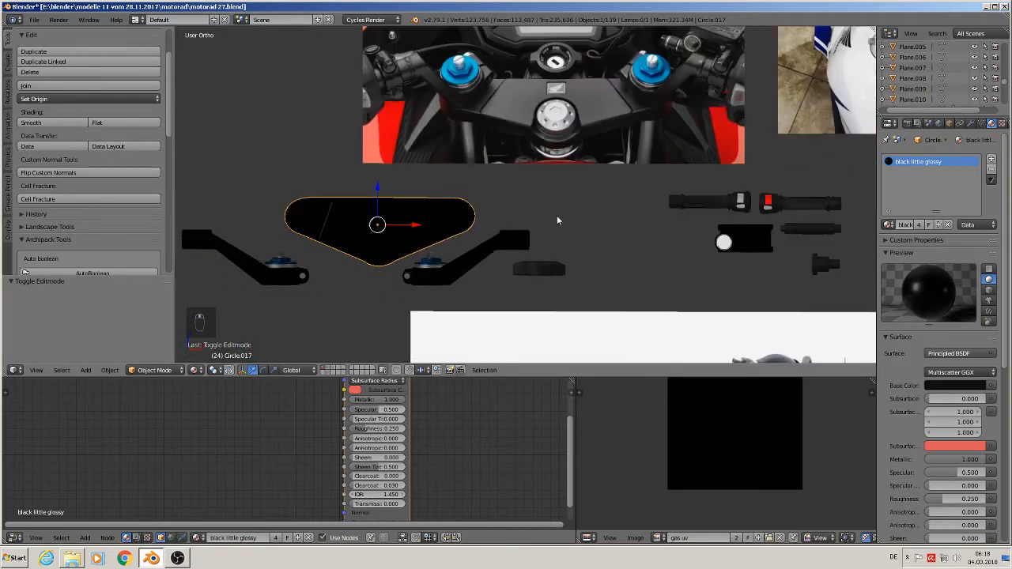
Add a 32-vertex cylinder in the empty space below the handlebar photo and scale it down to about 0.318
click(488, 202)
key(a)
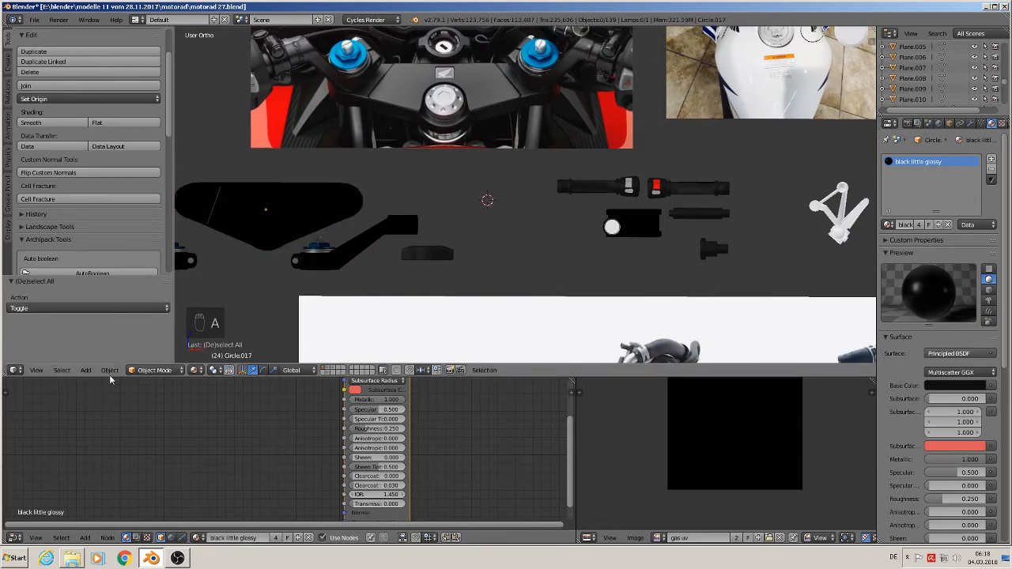
key(Tab)
key(Tab)
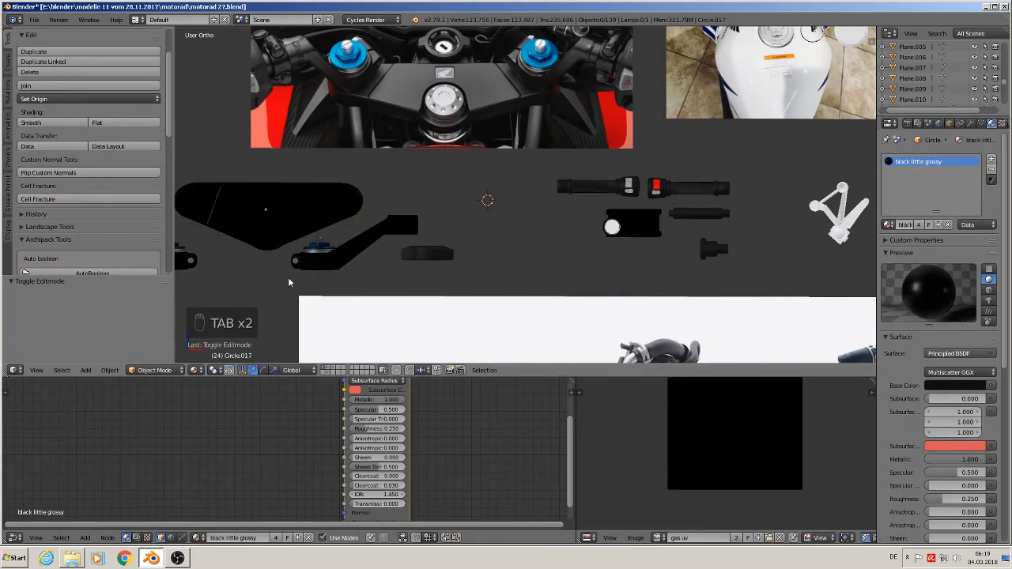
click(86, 370)
mouse_move(88, 358)
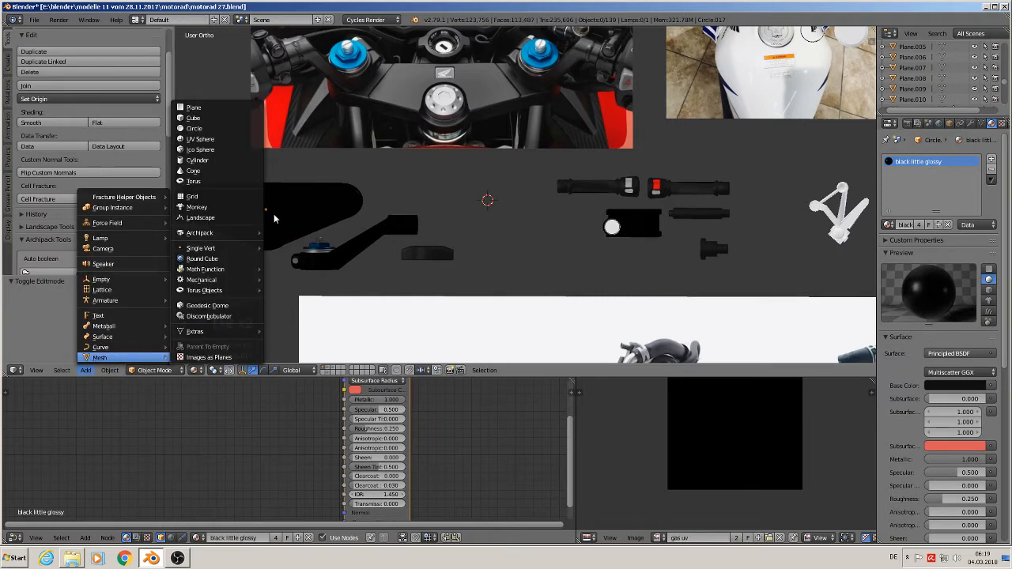
click(219, 164)
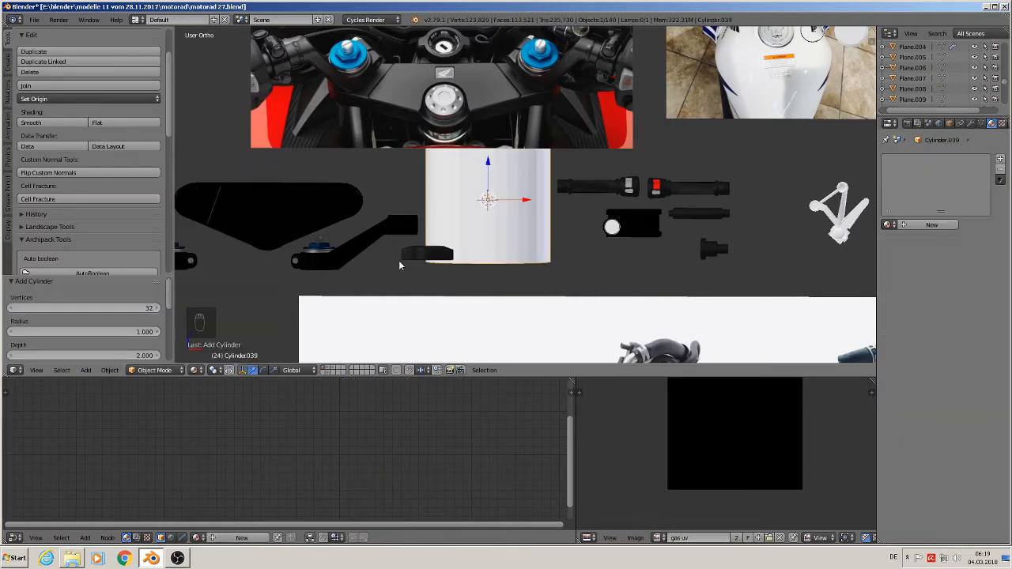
click(130, 309)
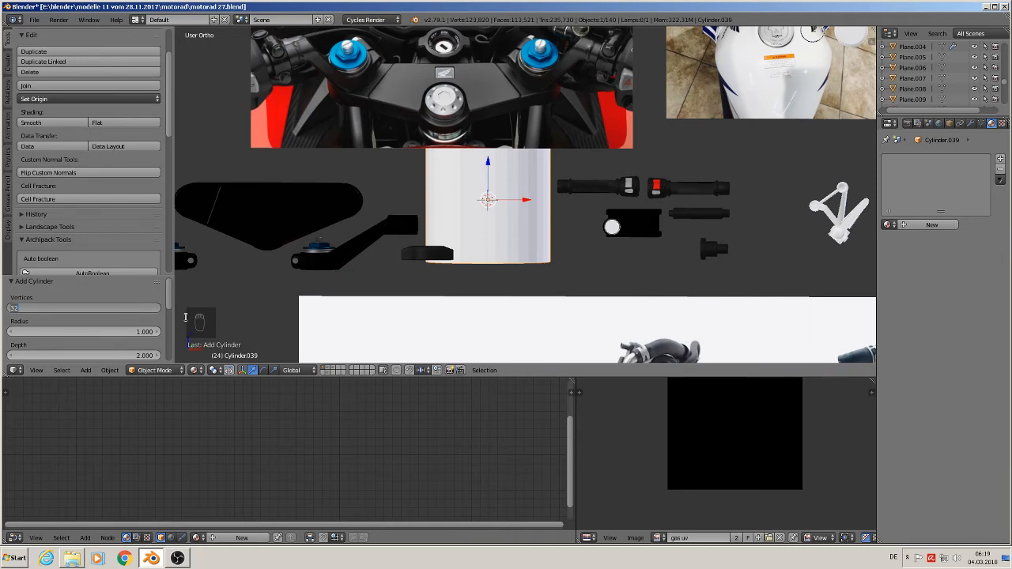
key(Return)
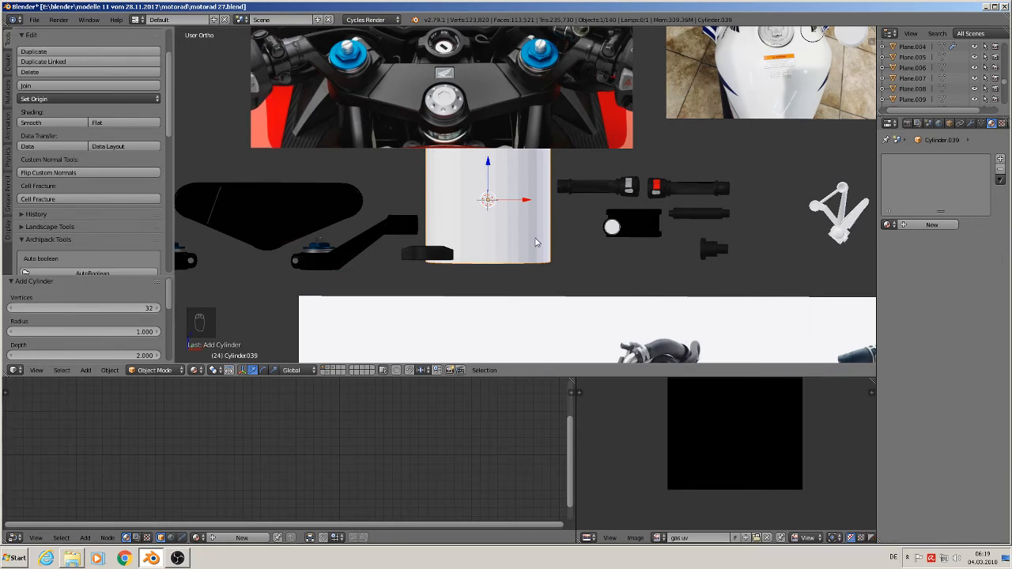
key(s)
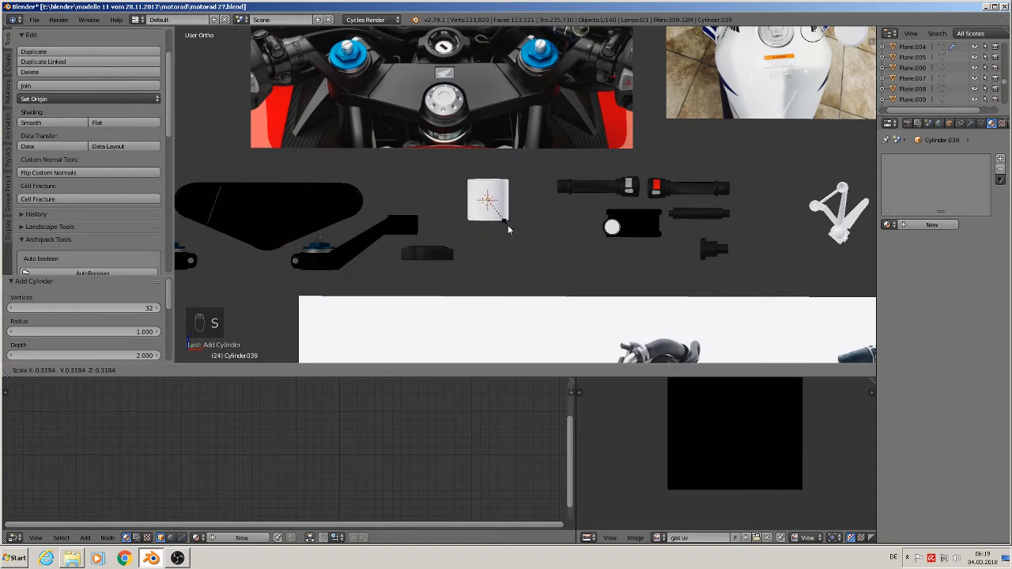
click(508, 230)
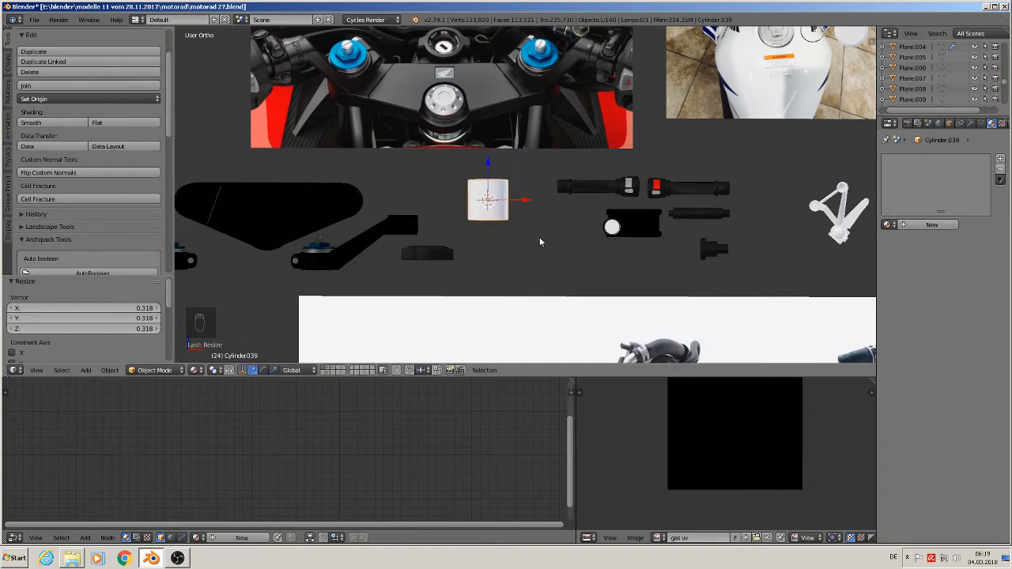
key(r)
key(x)
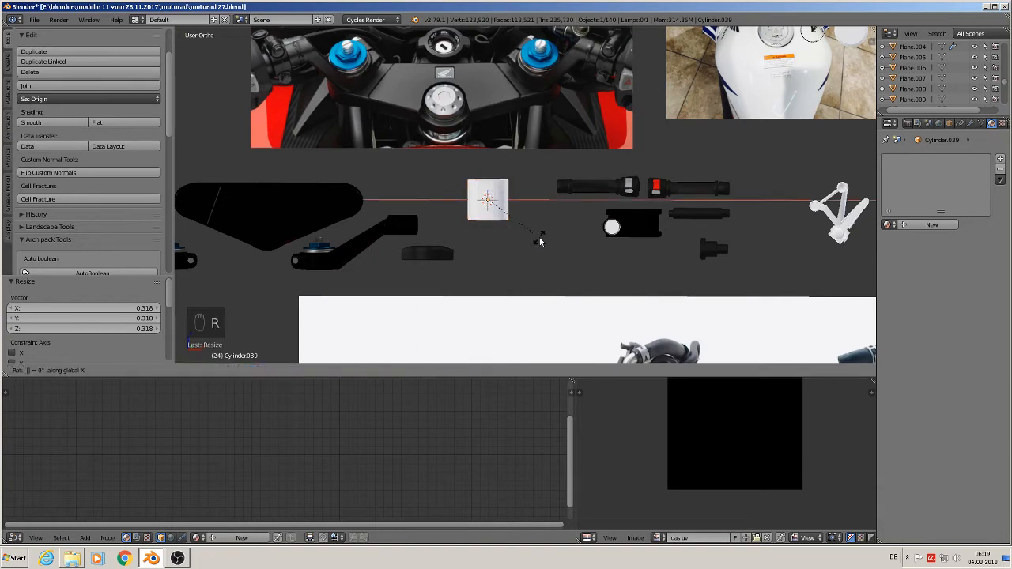
right_click(525, 234)
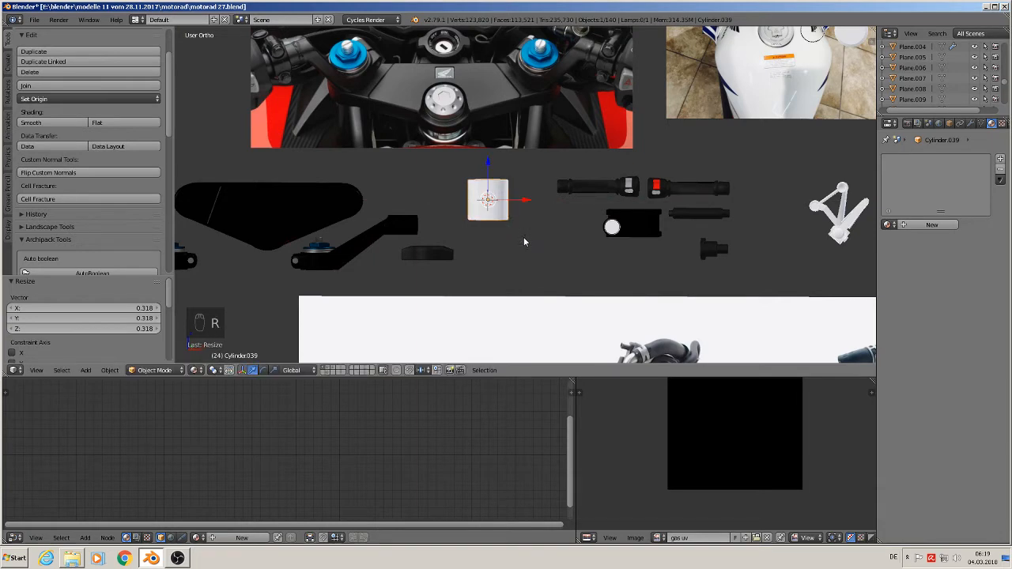
Rotate the cylinder's mesh 90° about the X axis in Edit Mode
key(Tab)
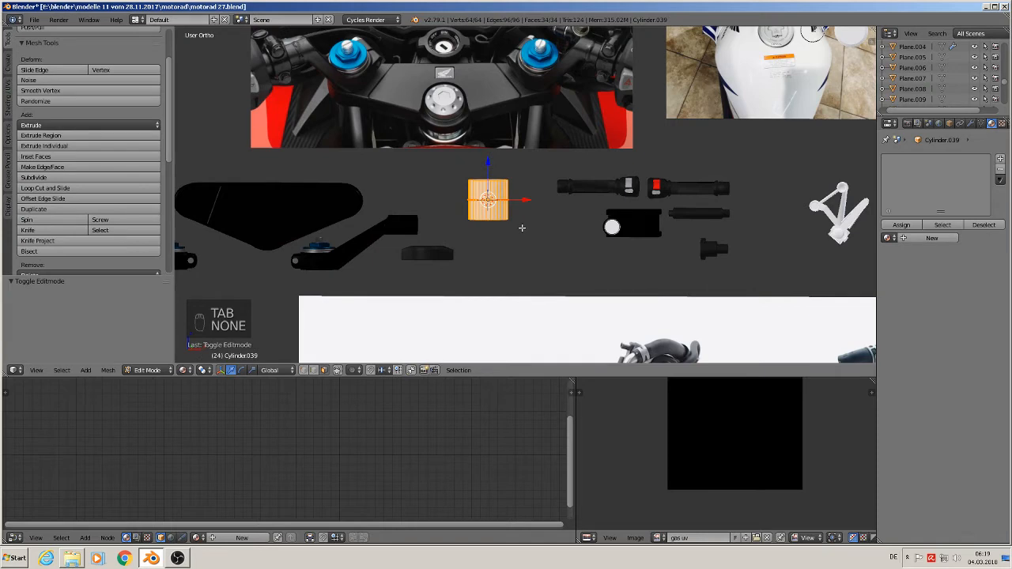
text(rx90)
key(Return)
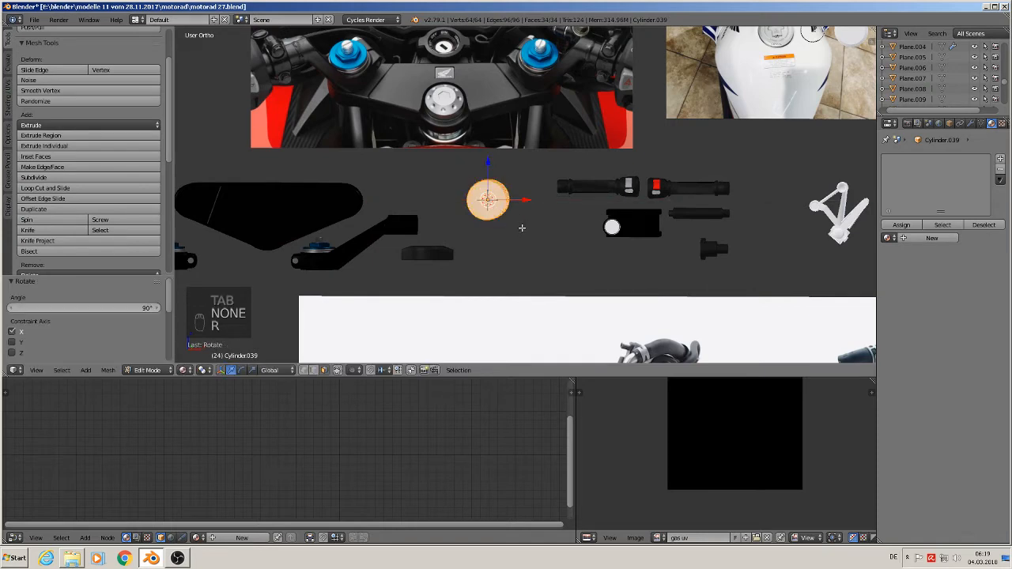
Move the cylinder object about 1.315 along the X axis in front view, clear of the fork arm
key(KP_1)
scroll(506, 212, up, 3)
scroll(507, 212, up, 2)
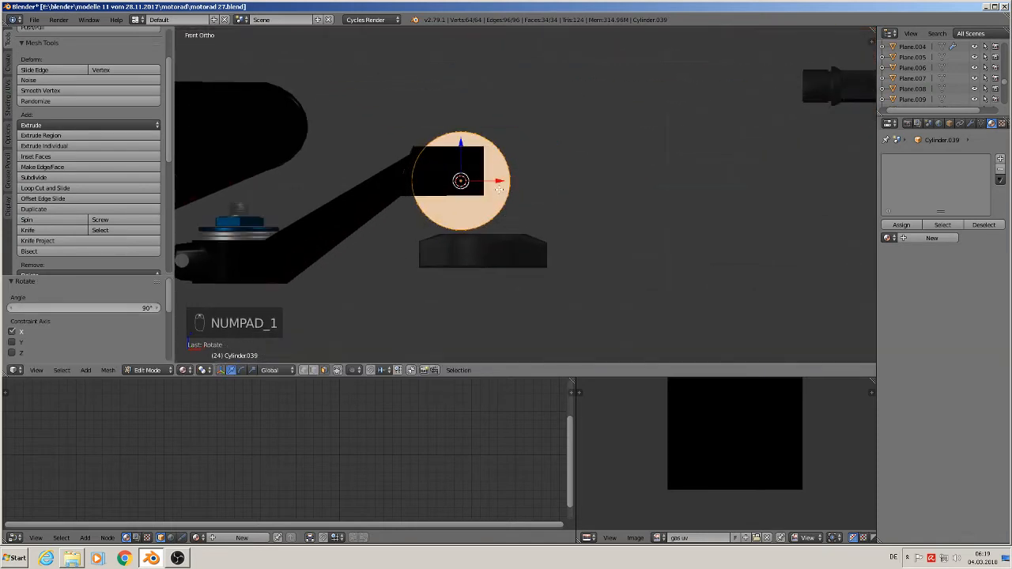
key(Tab)
drag(497, 180, 700, 193)
shift+middle_drag(647, 219, 472, 440)
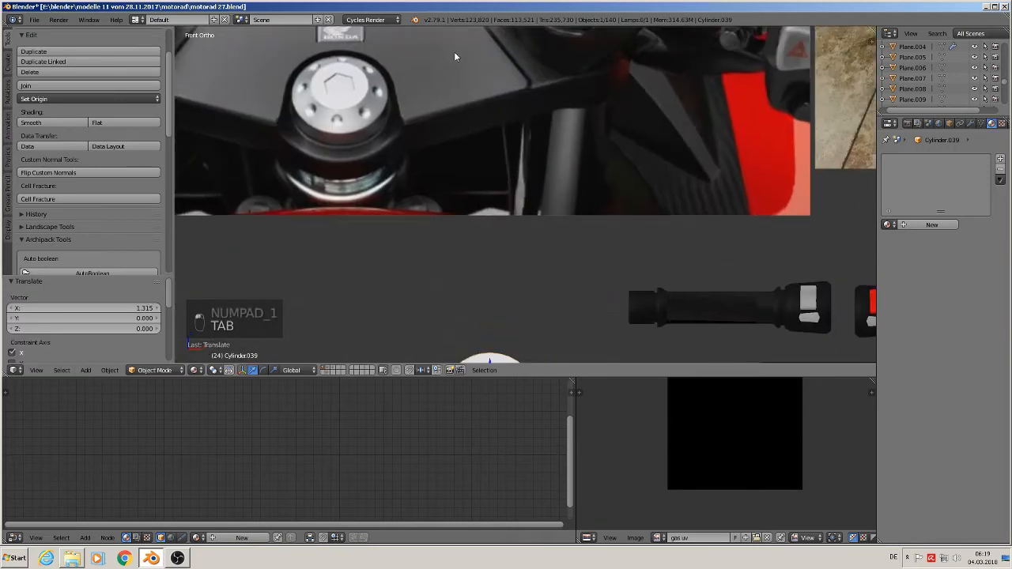
scroll(361, 89, down, 3)
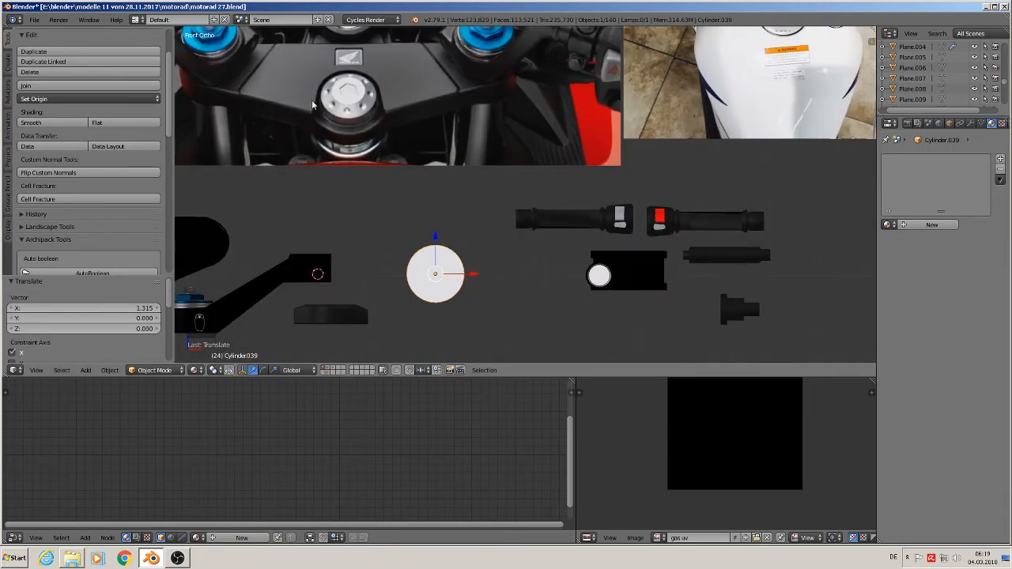
Delete the vertices of the cylinder's lower half so that only an upper half-round arch remains
shift+middle_drag(446, 304, 448, 247)
scroll(452, 213, up, 4)
key(Tab)
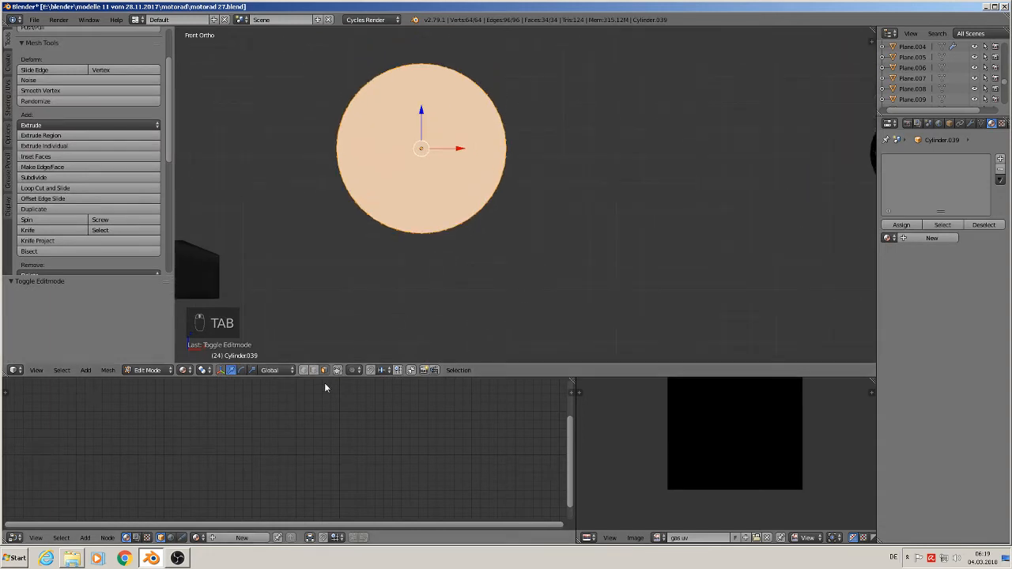
key(a)
key(a)
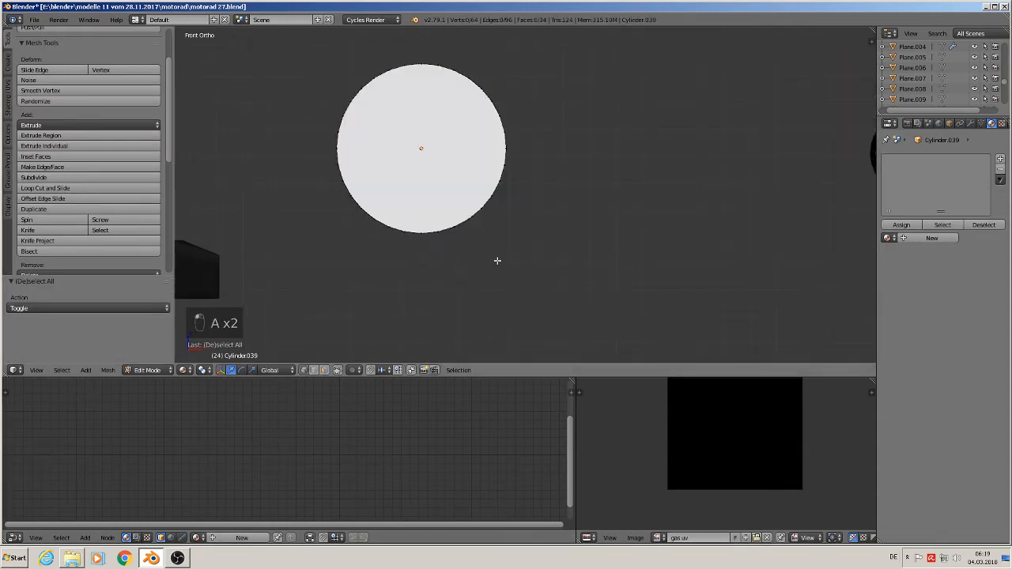
key(b)
drag(638, 281, 290, 154)
key(x)
click(293, 154)
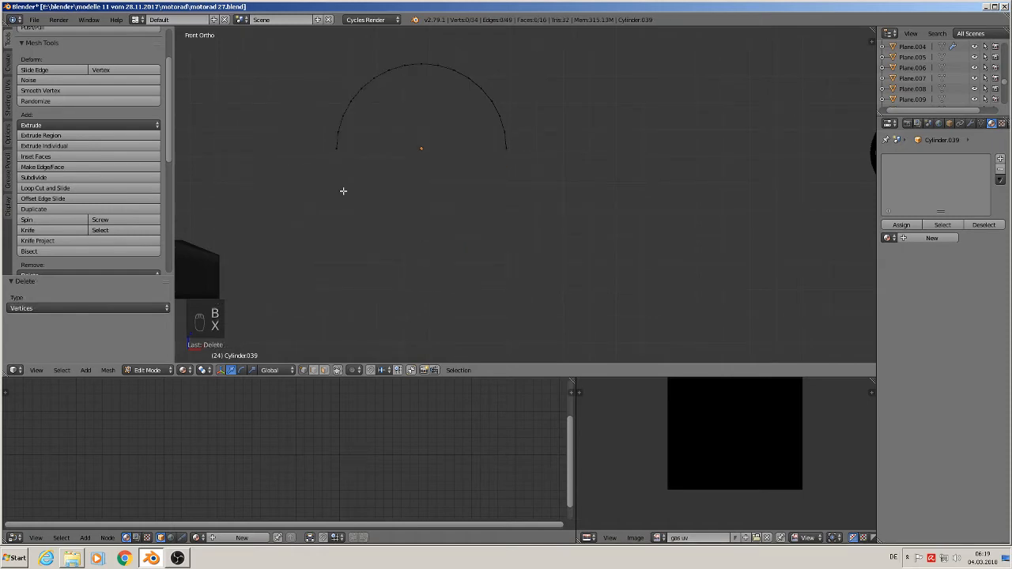
Delete the lowest vertices at both ends of the arch in front view
mouse_move(368, 197)
middle_down()
mouse_move(410, 211)
mouse_move(379, 200)
middle_up()
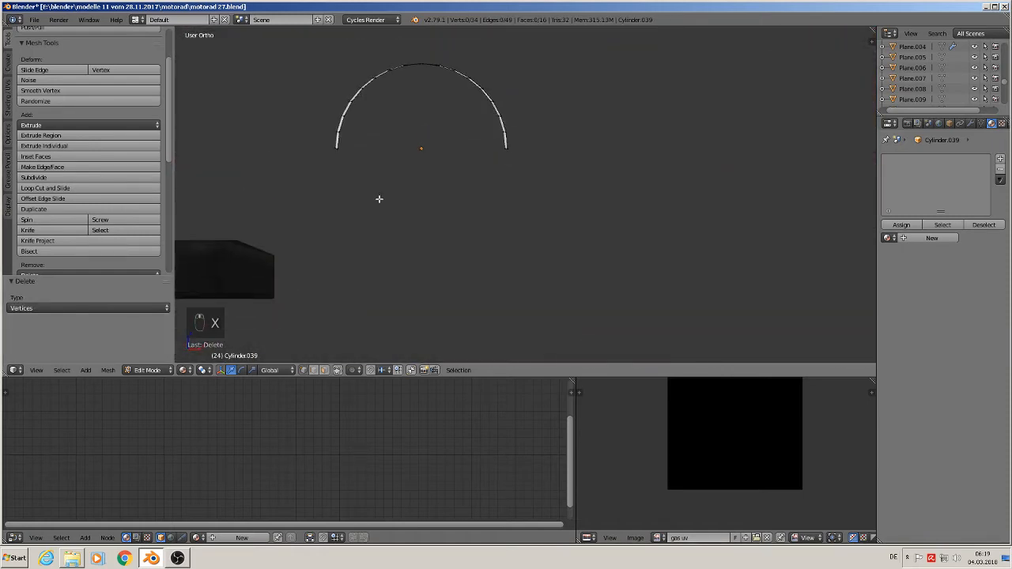
key(KP_1)
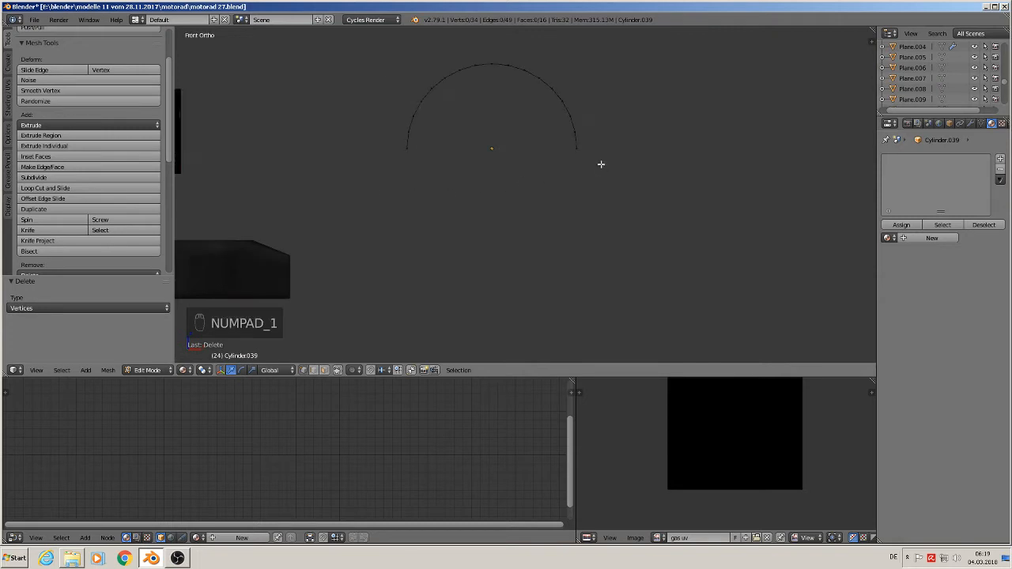
key(b)
drag(614, 174, 344, 143)
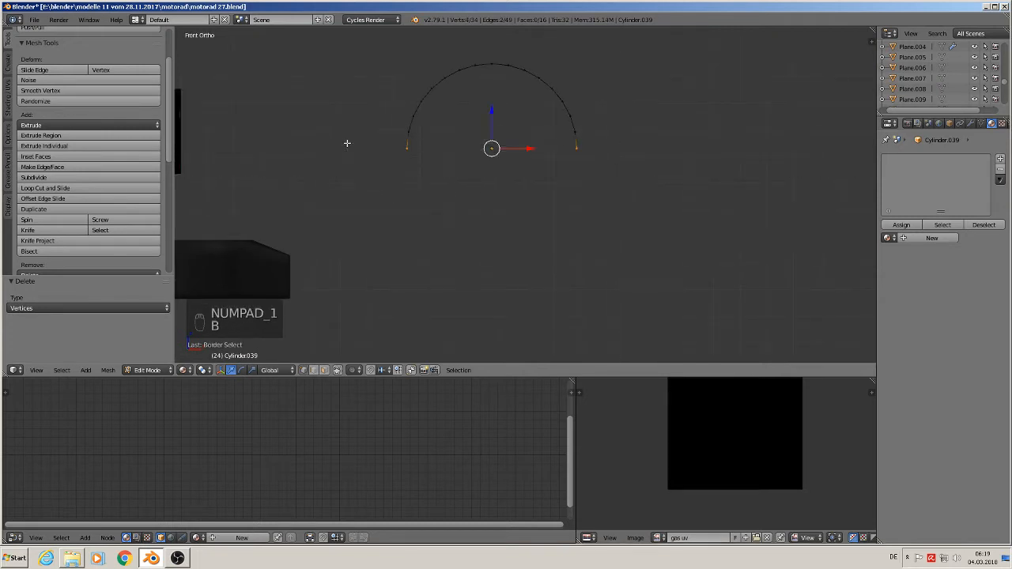
key(x)
click(347, 147)
Extrude the arch's two bottom end edges straight down by about 0.376 along Z
scroll(431, 175, up, 2)
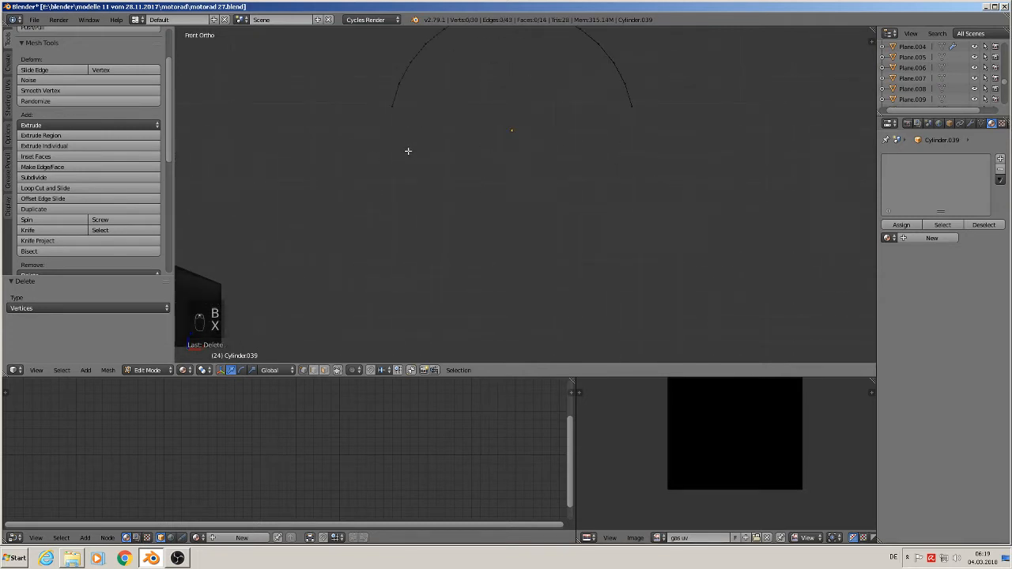
middle_drag(408, 151, 379, 273)
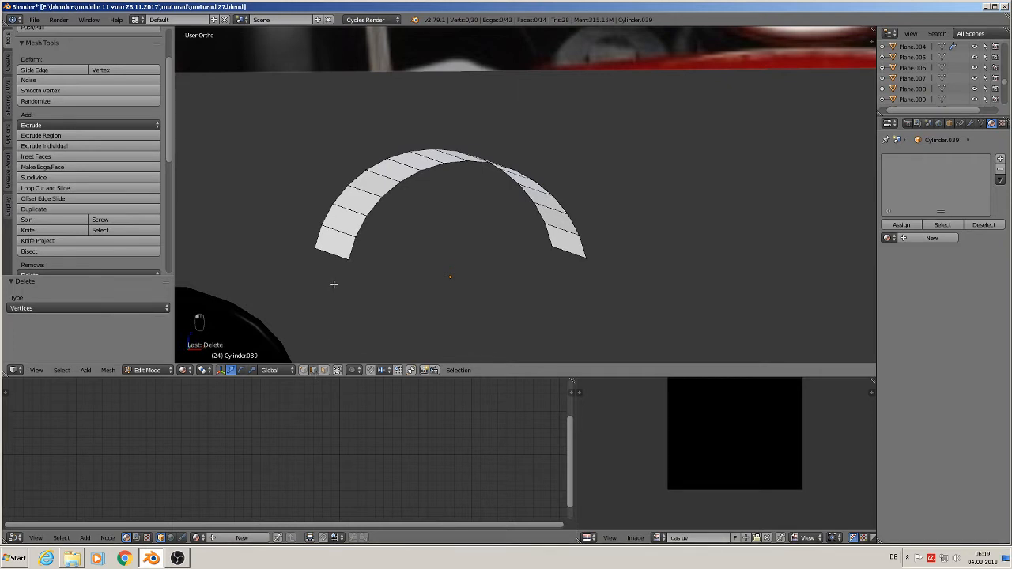
right_click(338, 256)
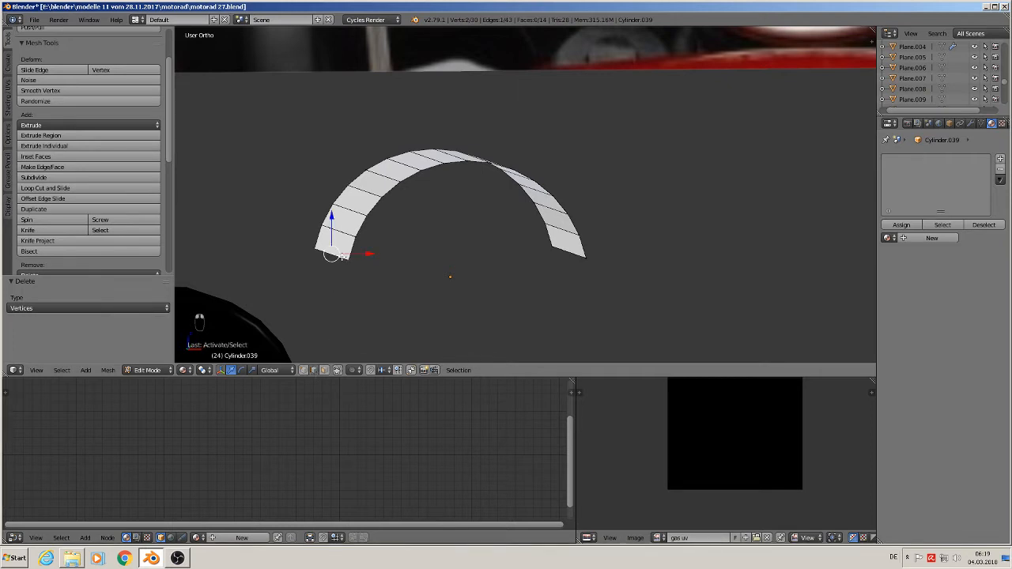
shift+right_click(567, 253)
middle_drag(544, 298, 491, 190)
key(KP_1)
scroll(533, 296, down, 3)
key(e)
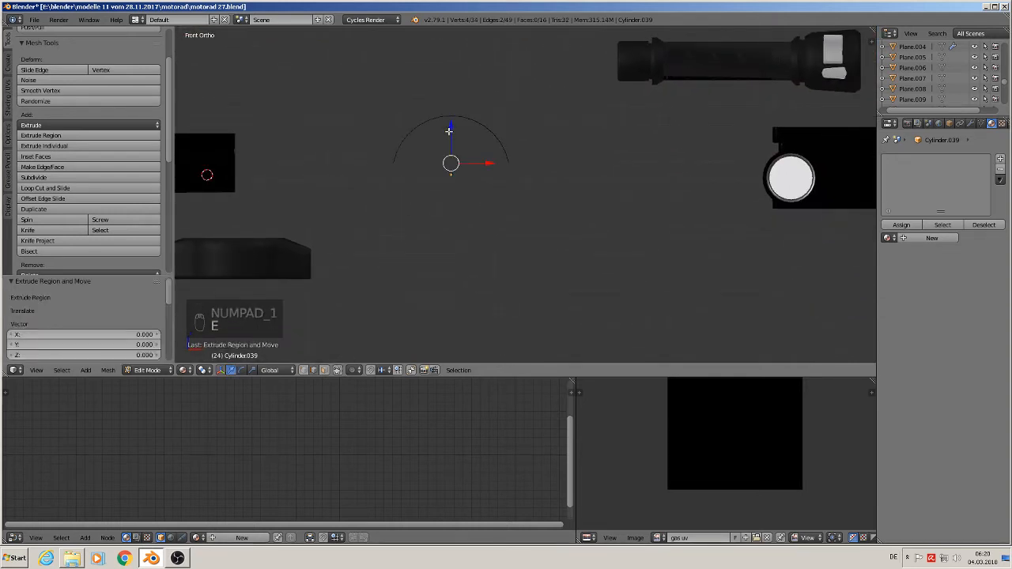
click(446, 199)
Scale the extruded bottom edges to about 1.144 along X so the side walls flare outward
key(s)
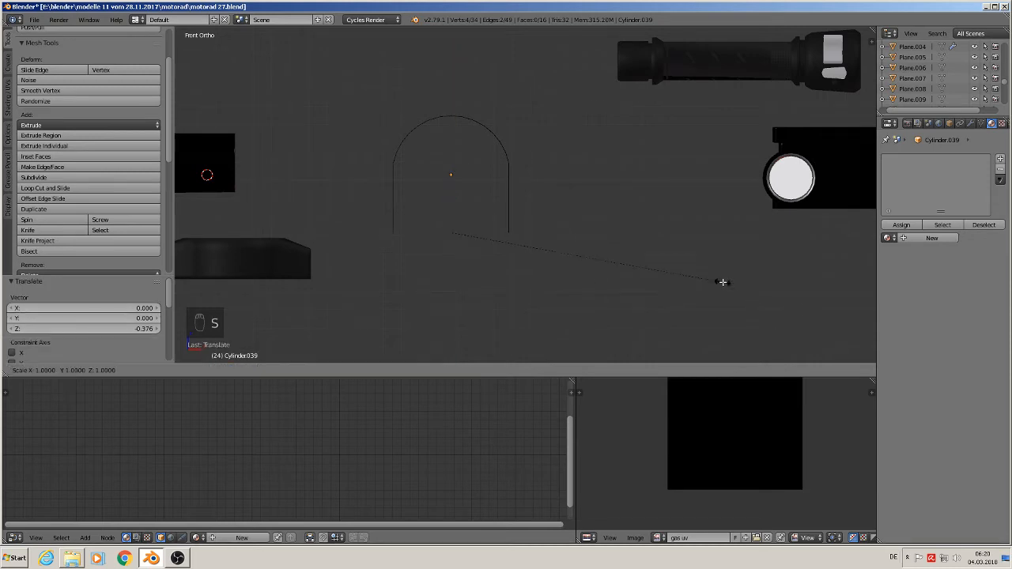
key(x)
click(762, 287)
Close the arch's open bottom and its front and back outlines with faces, then return to Object Mode
middle_drag(763, 286, 568, 273)
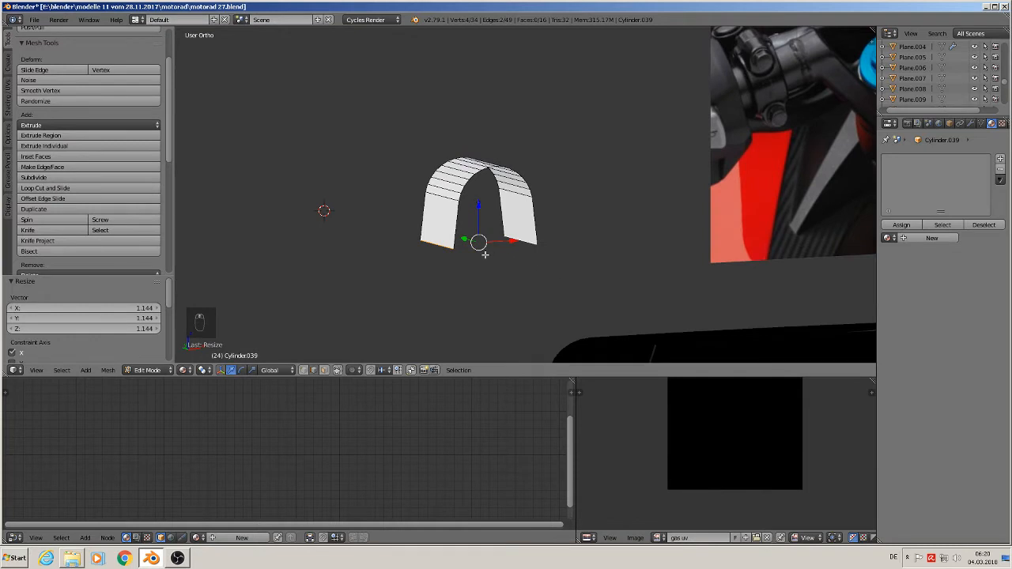
key(f)
scroll(482, 255, up, 2)
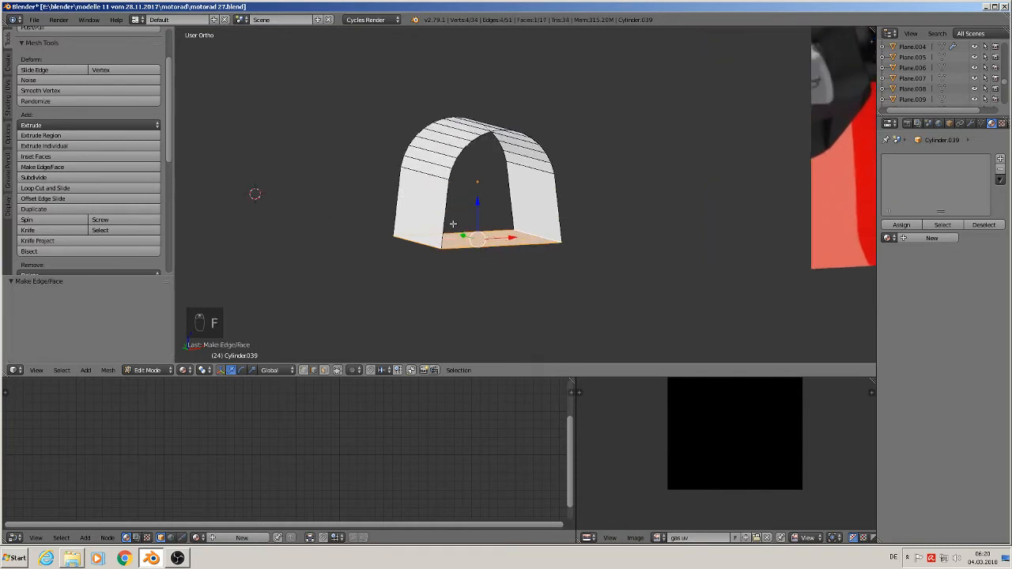
alt+right_click(400, 205)
key(f)
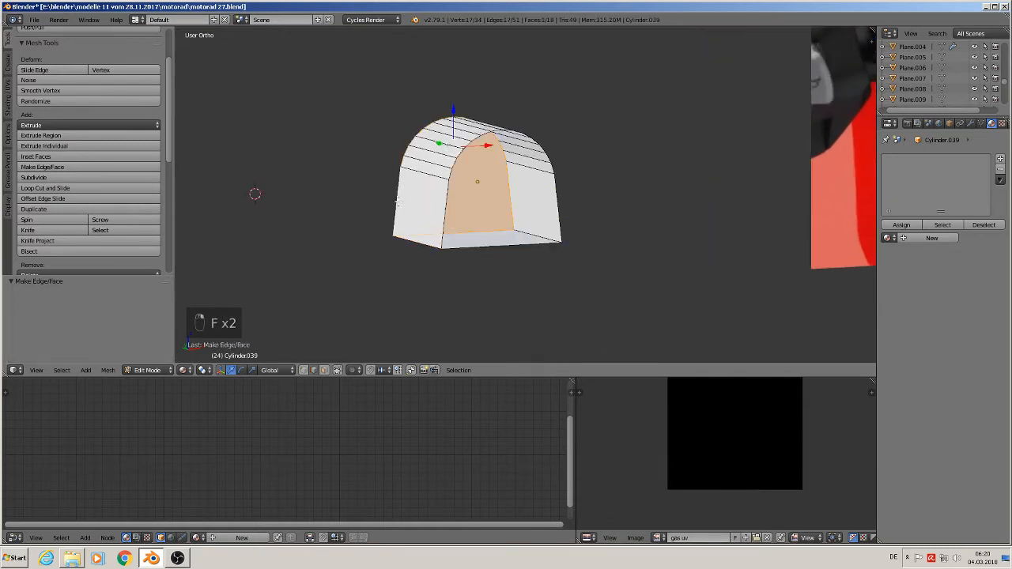
alt+right_click(447, 207)
key(f)
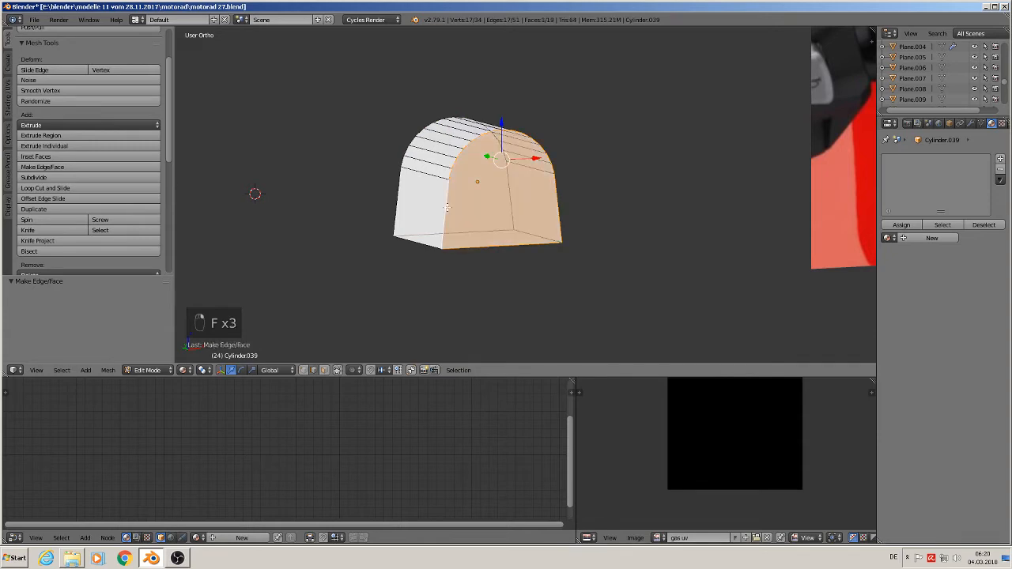
key(Tab)
scroll(509, 275, down, 4)
middle_drag(522, 264, 501, 264)
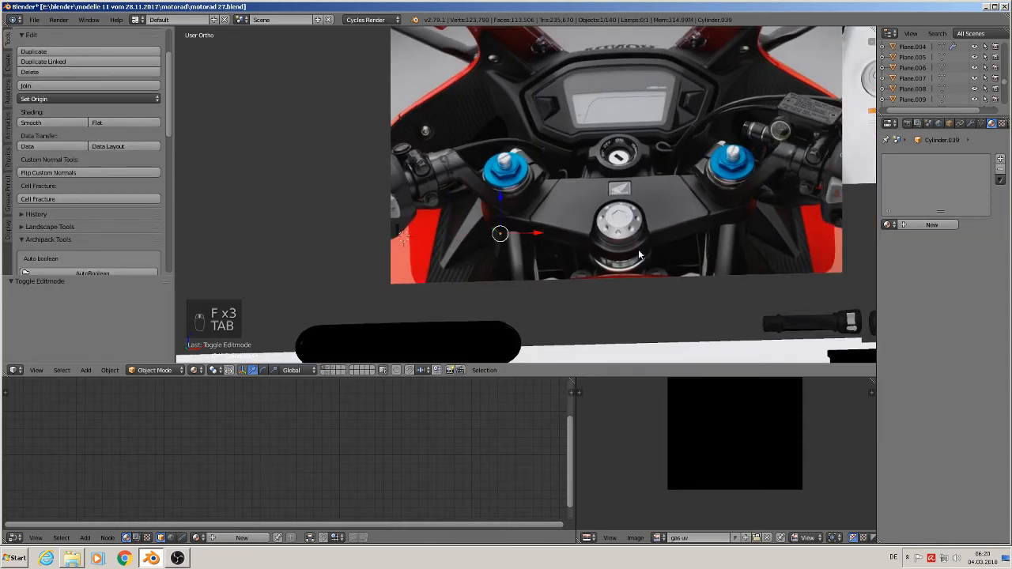
Move the white arch block about -3.826 along X so it lines up with the middle of the black clamp plate
middle_drag(626, 243, 610, 271)
key(KP_1)
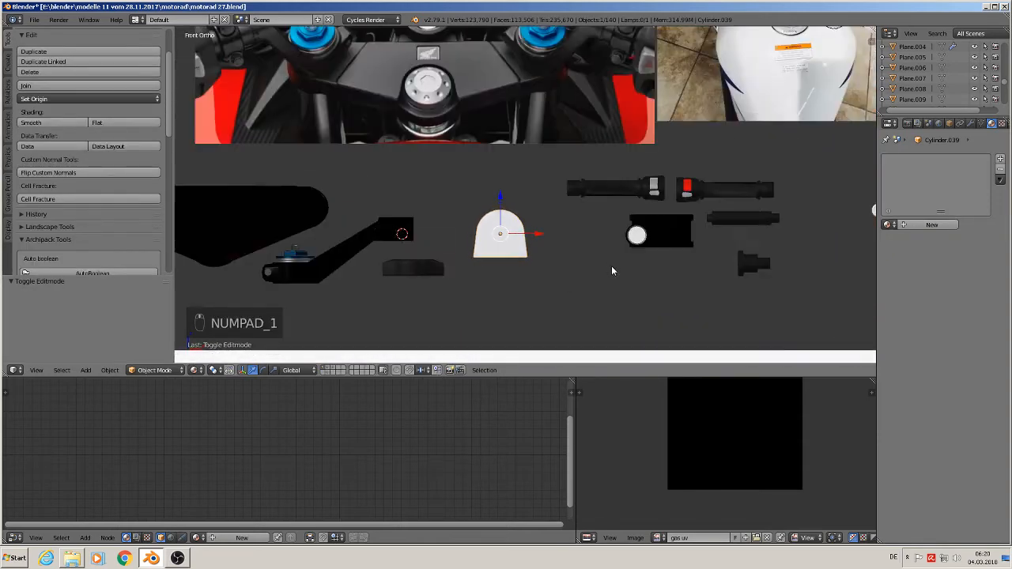
key(g)
key(x)
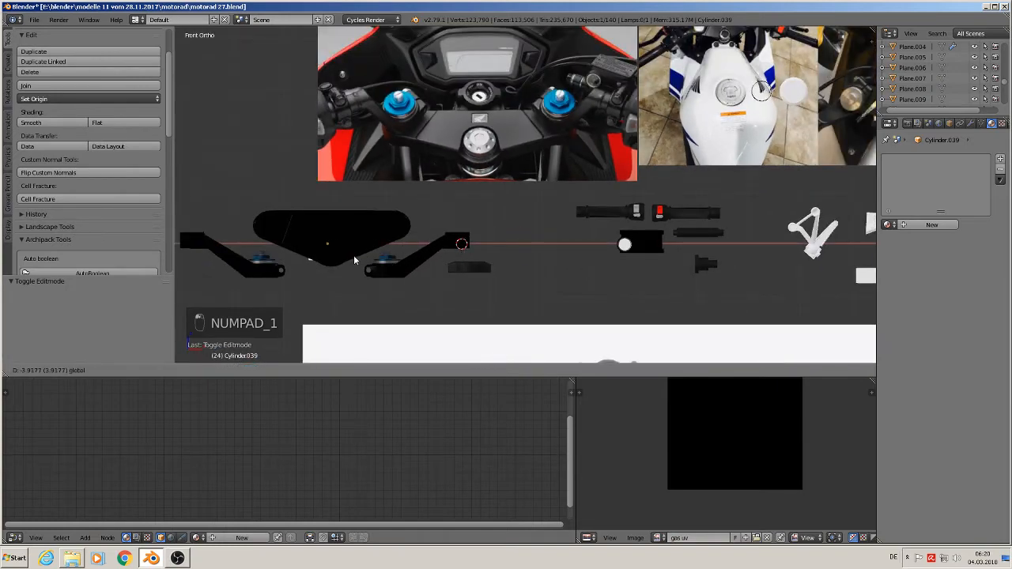
click(363, 262)
middle_drag(363, 262, 315, 290)
scroll(375, 259, up, 3)
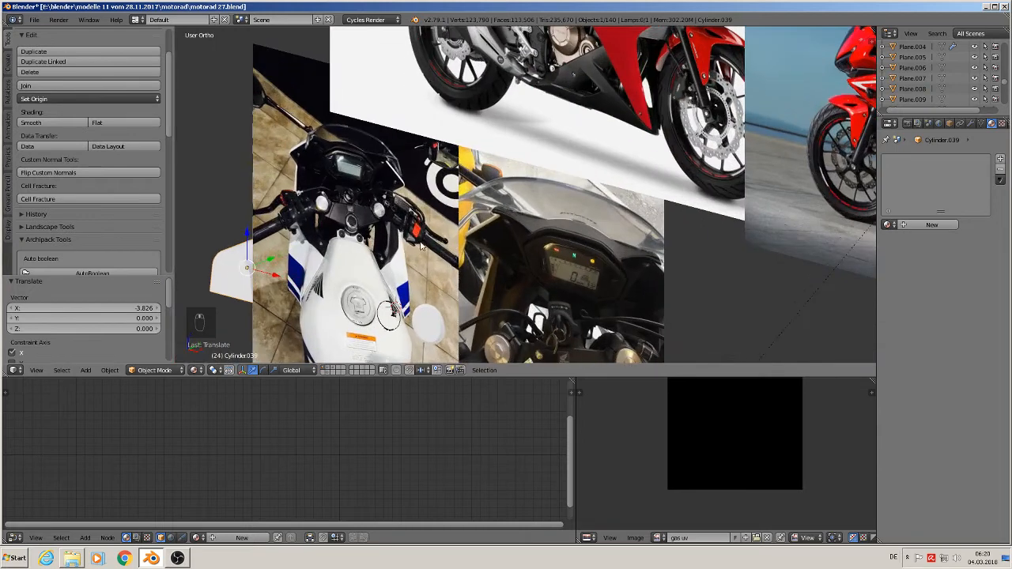
Move the arch block about -13.874 along Y to the clamp plate and lower it about 0.061 along Z
middle_drag(401, 255, 635, 202)
click(970, 123)
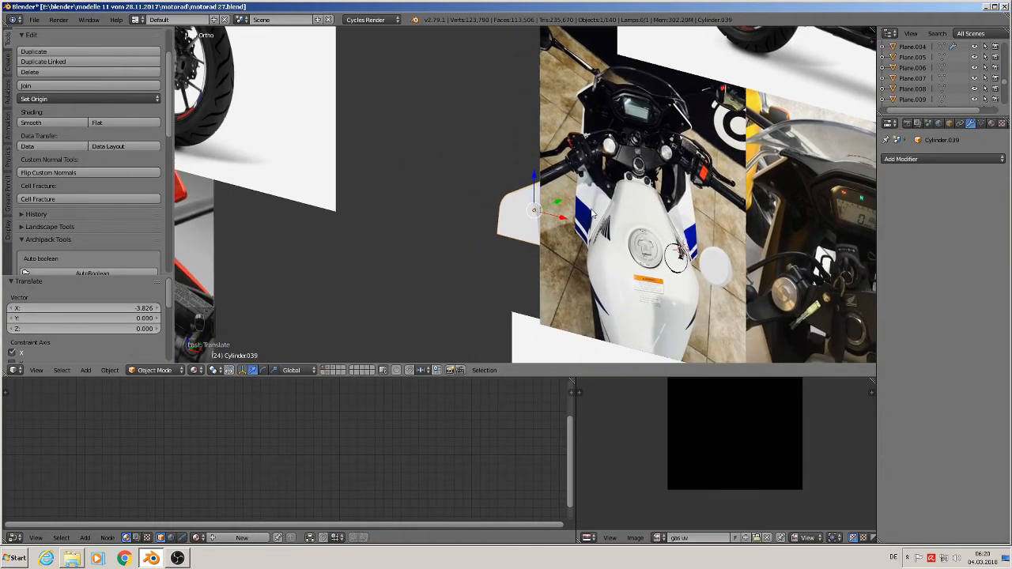
scroll(592, 215, down, 7)
key(g)
key(x)
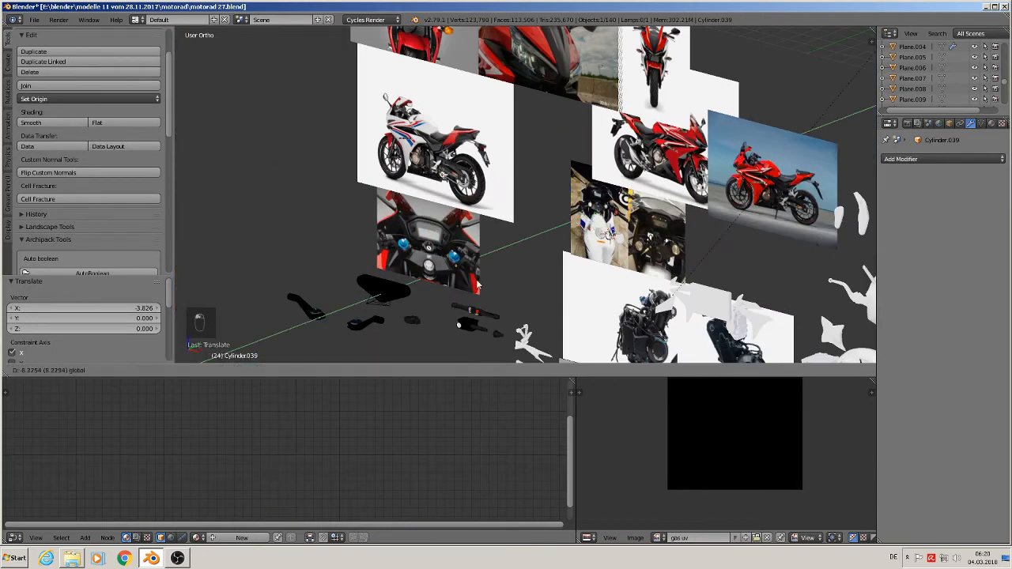
click(410, 320)
key(KP_1)
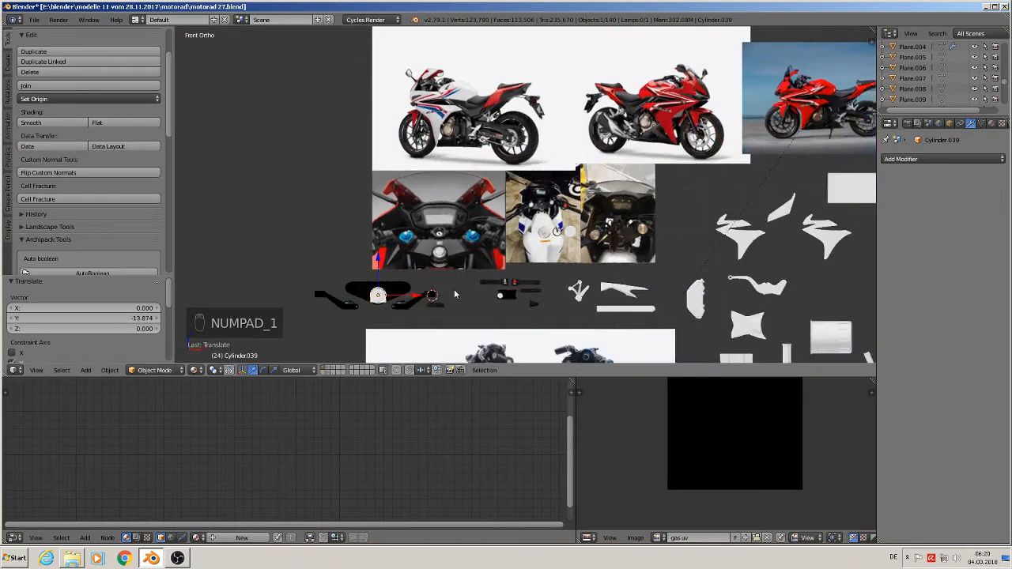
key(KP_Decimal)
scroll(500, 312, down, 5)
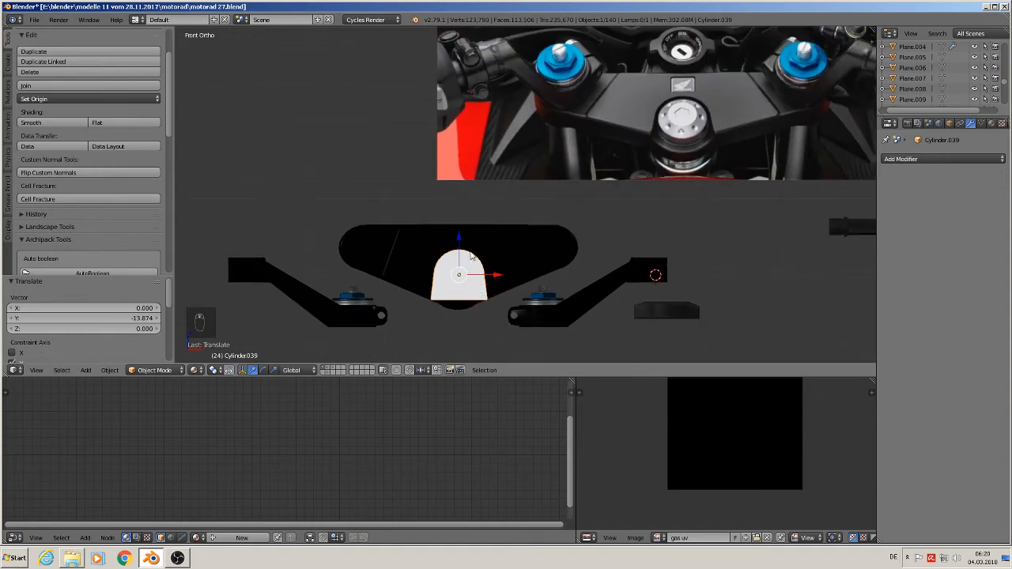
drag(456, 238, 465, 253)
scroll(483, 292, up, 3)
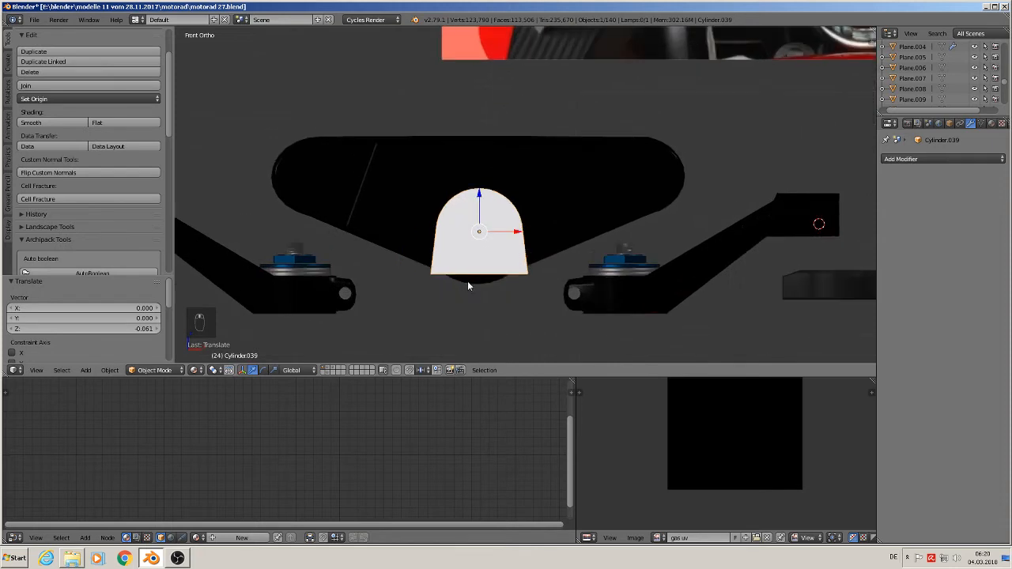
Move the arch block's bottom vertices down about 0.187 along Z past the plate's lower edge, then return to Object Mode
key(Tab)
key(a)
key(a)
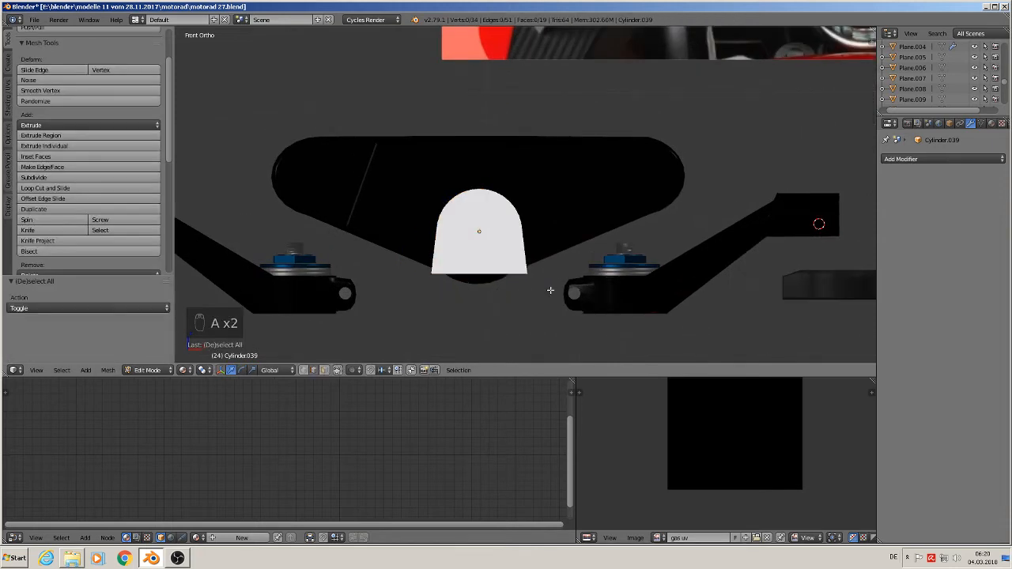
key(v)
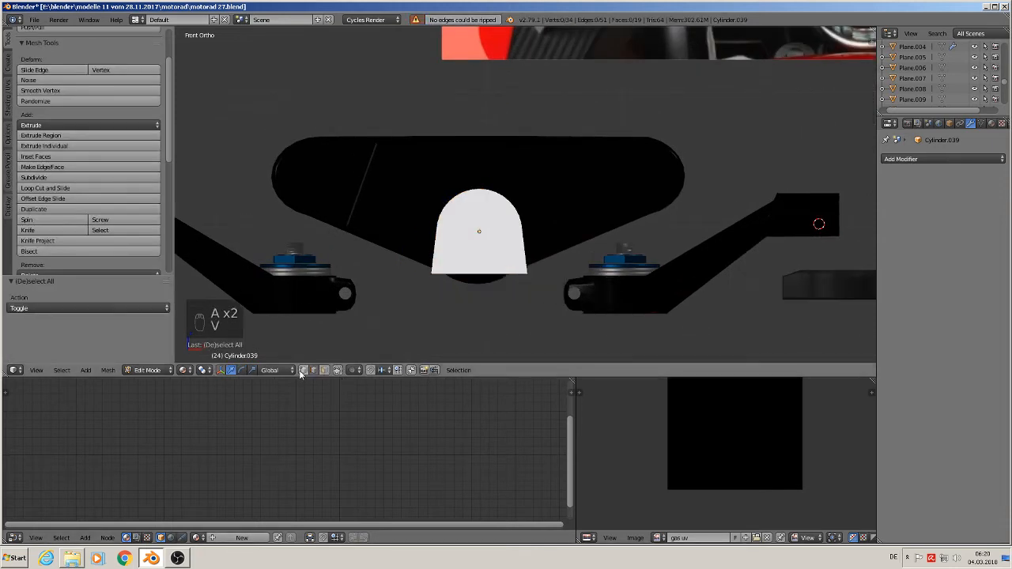
key(b)
drag(556, 302, 387, 267)
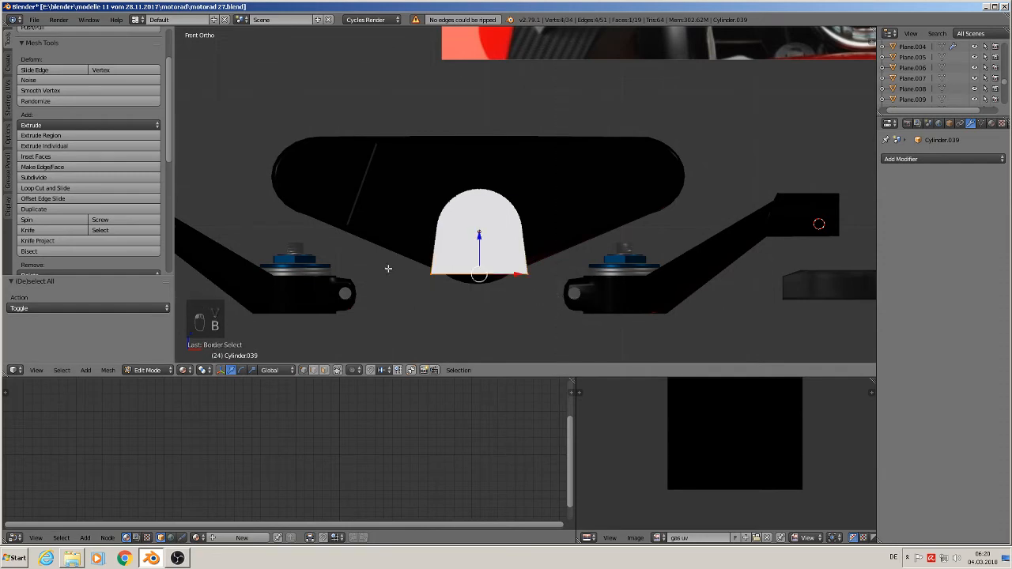
drag(483, 247, 508, 275)
mouse_move(508, 276)
middle_down()
mouse_move(617, 248)
mouse_move(585, 267)
mouse_move(509, 275)
middle_up()
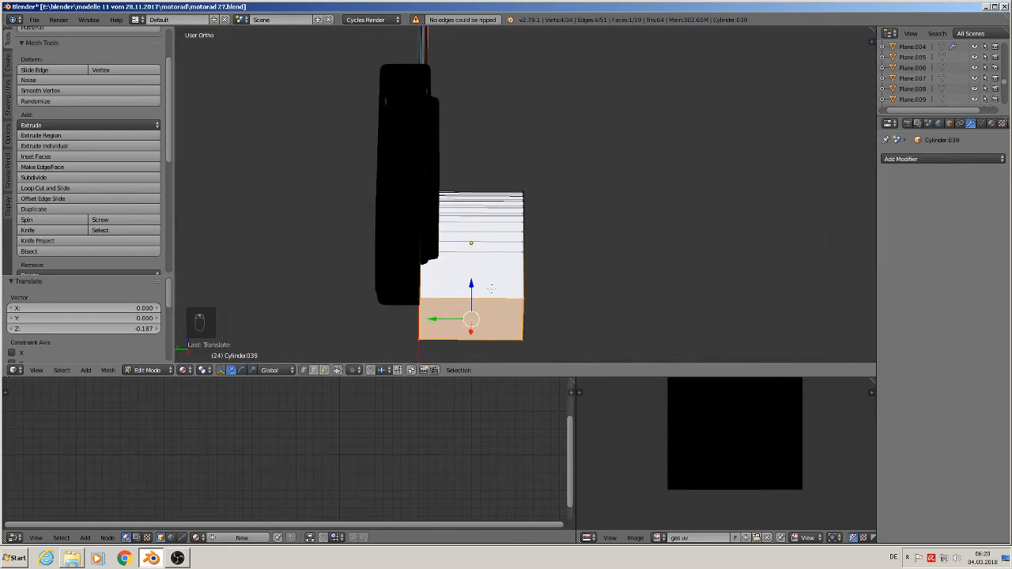
key(Tab)
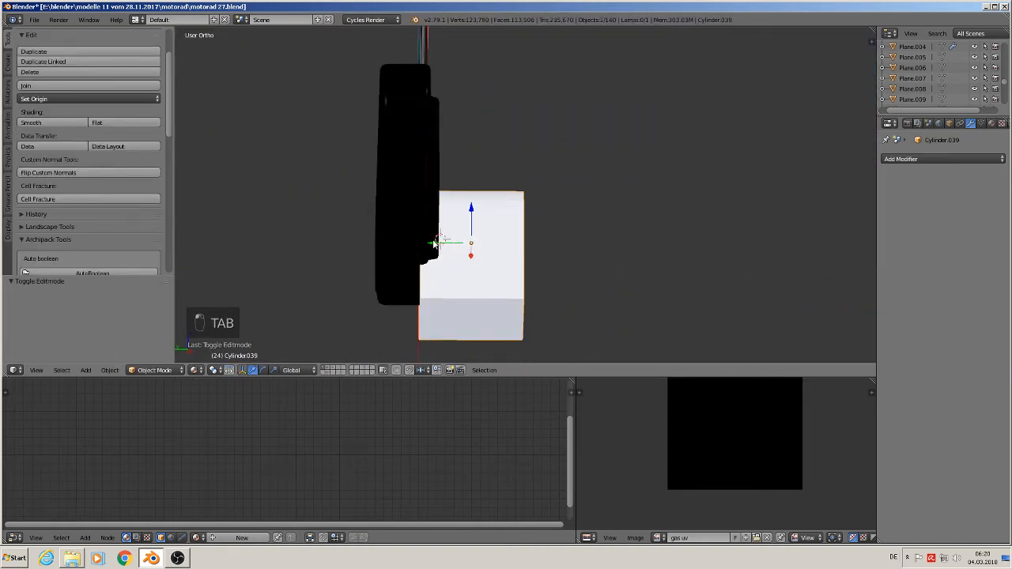
Shift the arch block about 0.094 along Y, deeper into the clamp plate
mouse_move(434, 243)
mouse_down()
mouse_move(380, 241)
mouse_move(420, 255)
mouse_up()
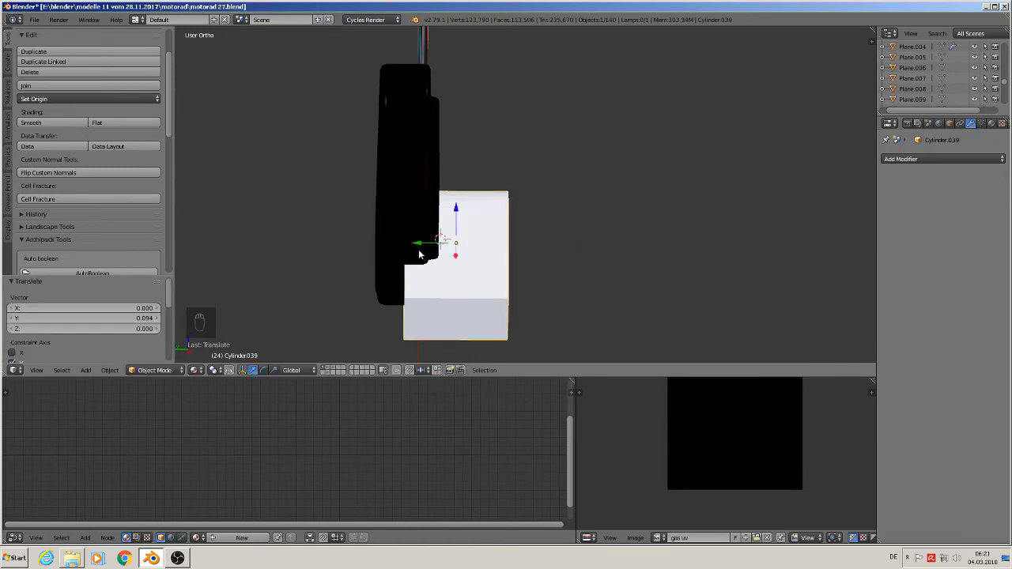
middle_drag(488, 290, 372, 304)
scroll(374, 305, down, 3)
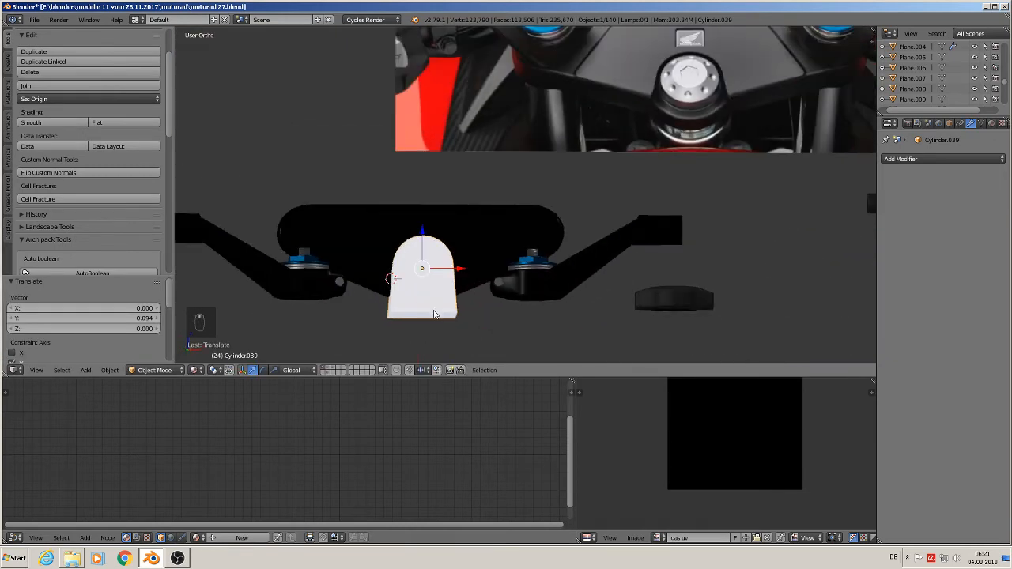
Apply the arch block's rotation and scale and set its origin to its geometry
click(109, 370)
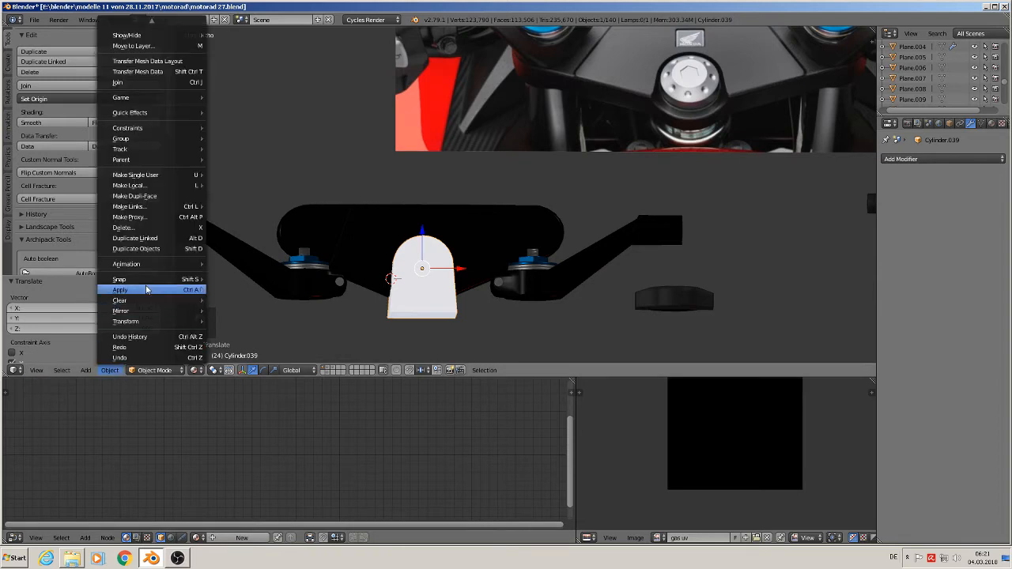
mouse_move(148, 290)
click(265, 321)
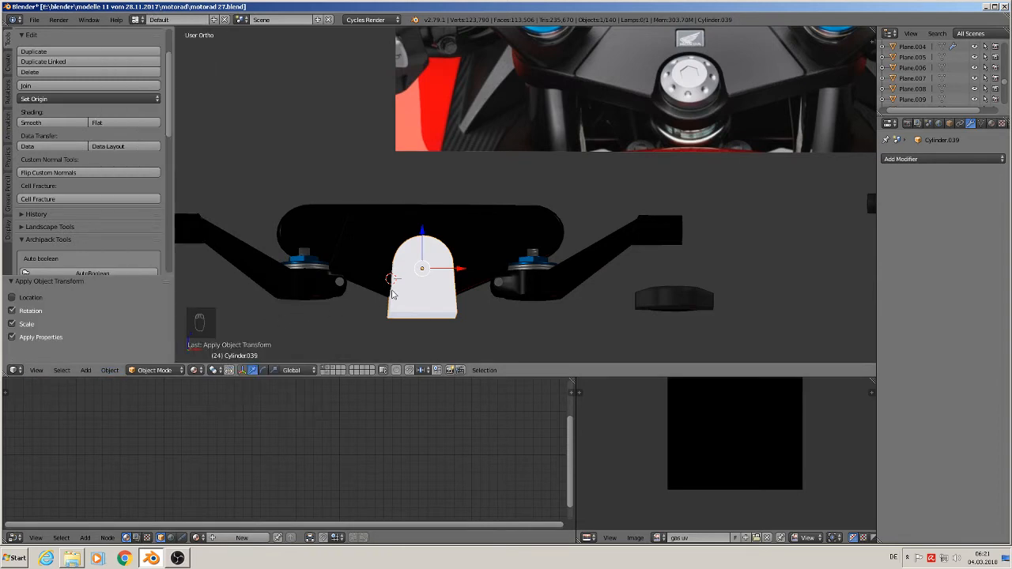
click(78, 101)
click(90, 122)
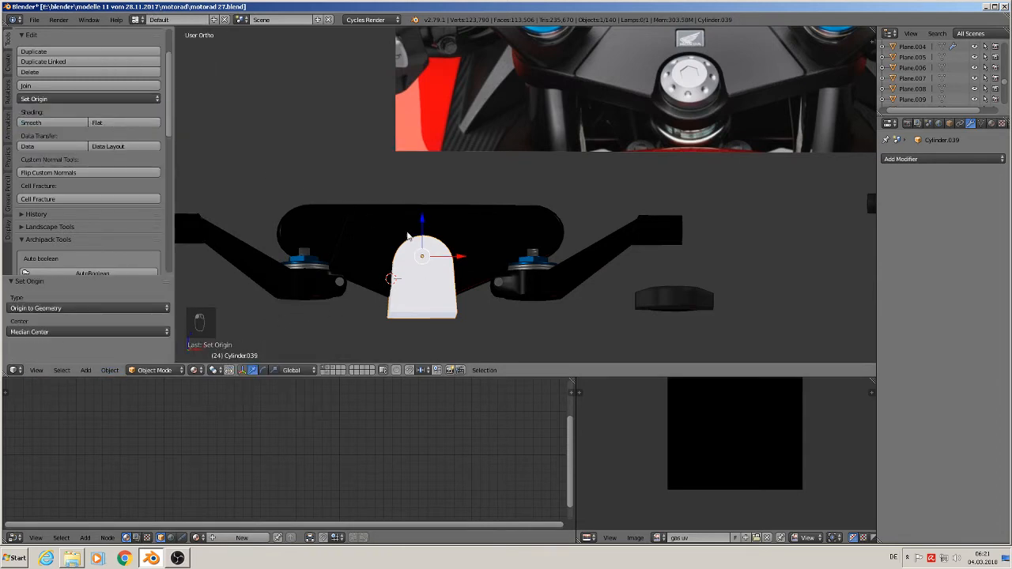
Apply the black clamp plate's rotation and scale and set its origin to its geometry
right_click(376, 245)
click(109, 371)
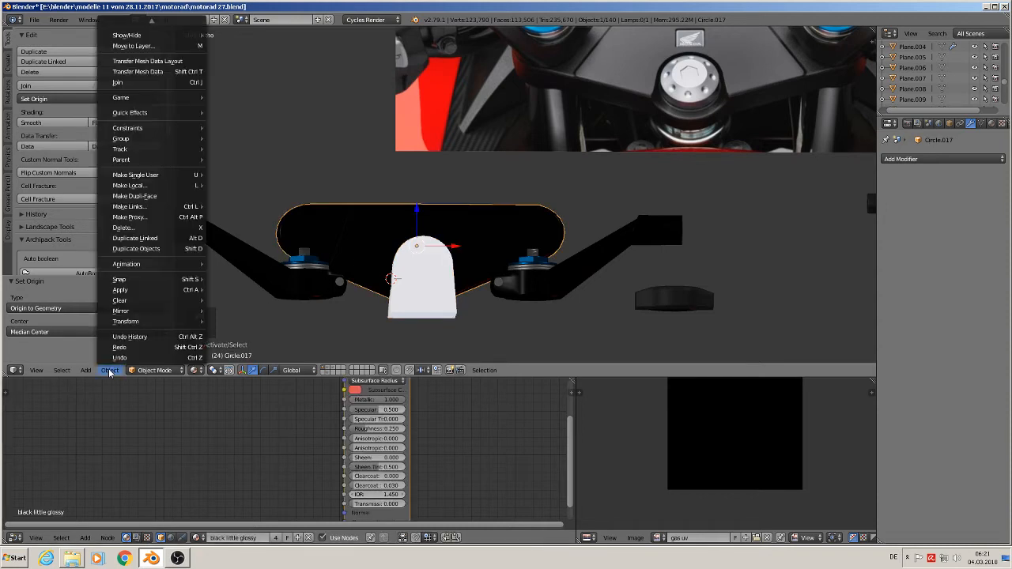
mouse_move(136, 290)
click(249, 321)
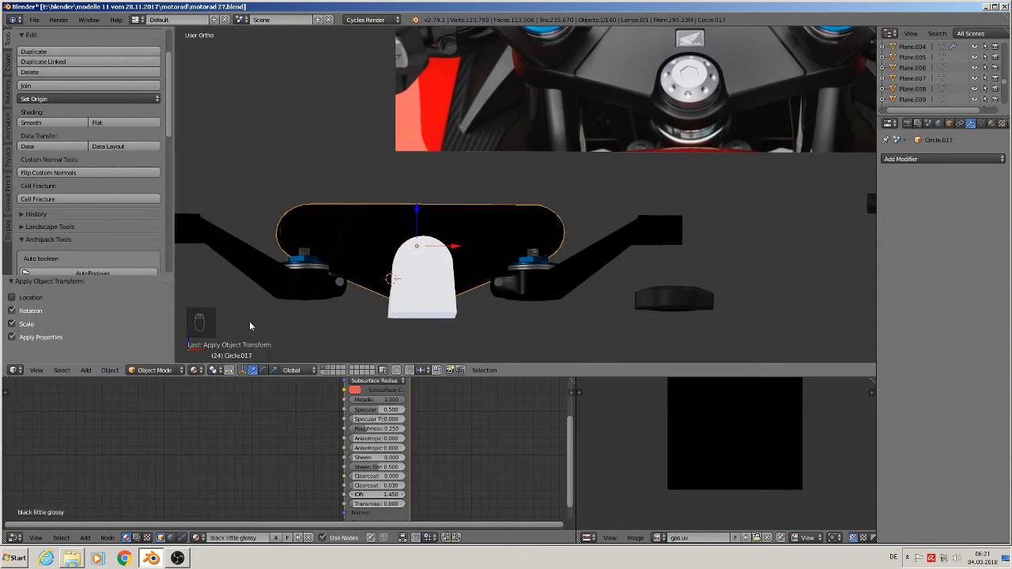
click(61, 99)
click(66, 126)
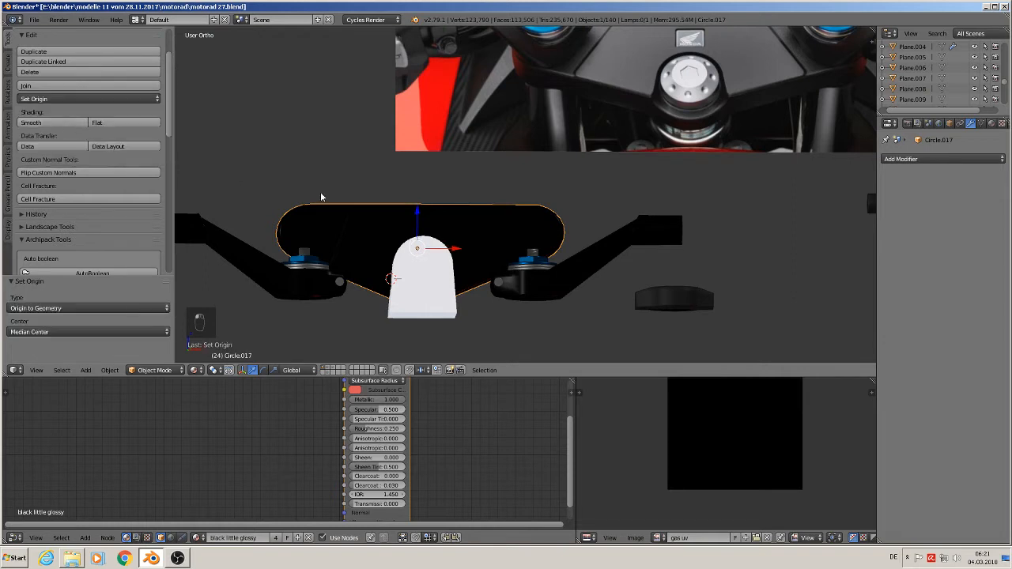
Duplicate the clamp plate and arch block together, moving the copies about -2.786 along X and 2.325 along Z in front view
scroll(543, 261, down, 2)
middle_drag(542, 261, 536, 262)
key(KP_1)
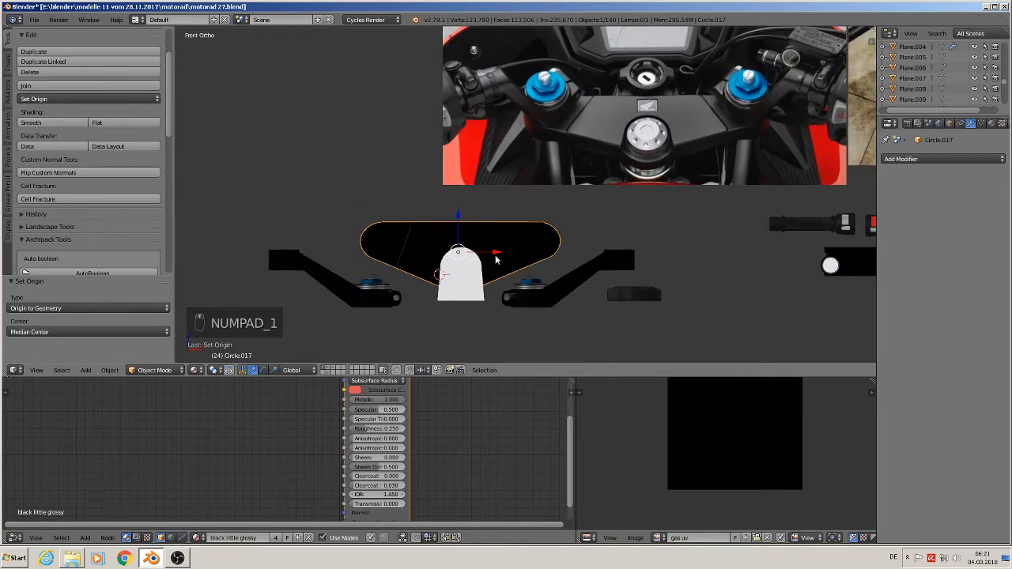
right_click(470, 282)
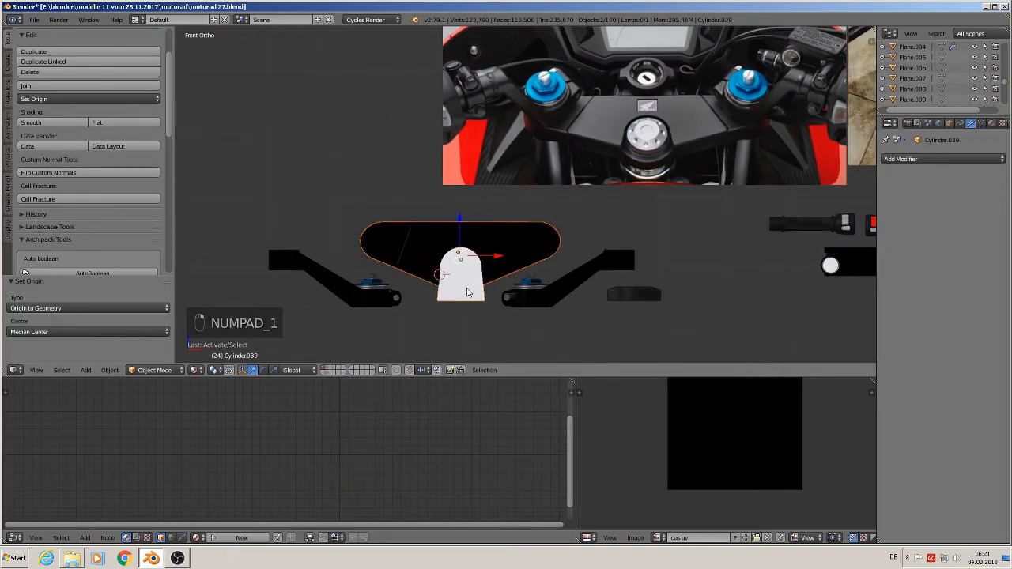
key(shift+d)
key(g)
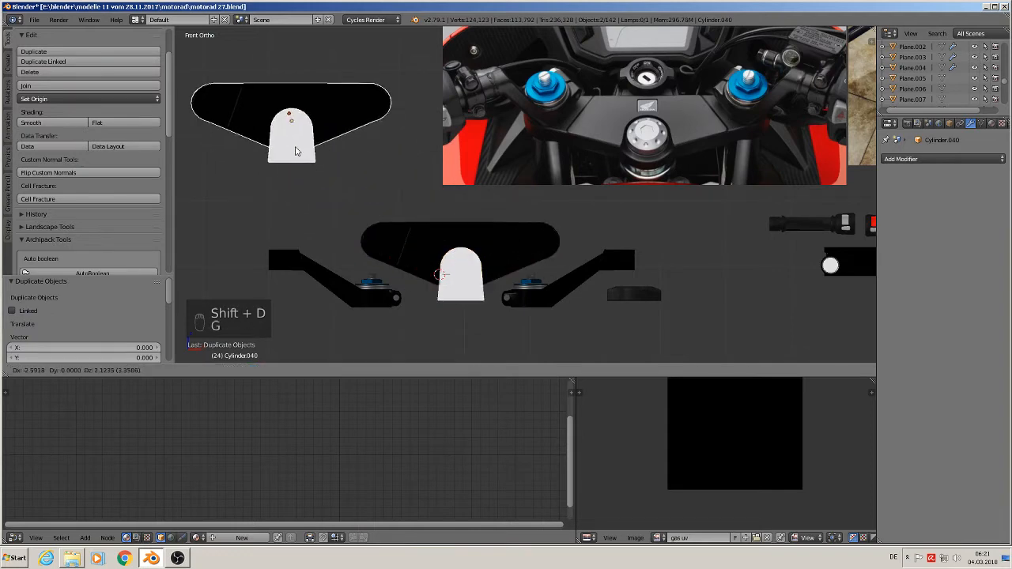
click(283, 138)
Add a Boolean modifier to the original clamp plate with Cylinder.039 as its object
scroll(419, 273, up, 3)
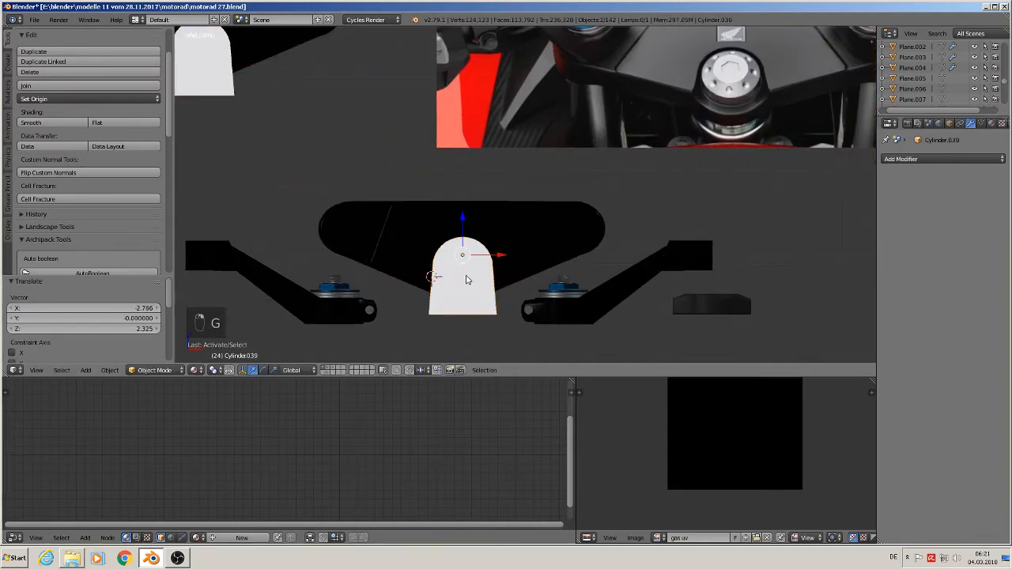
right_click(469, 301)
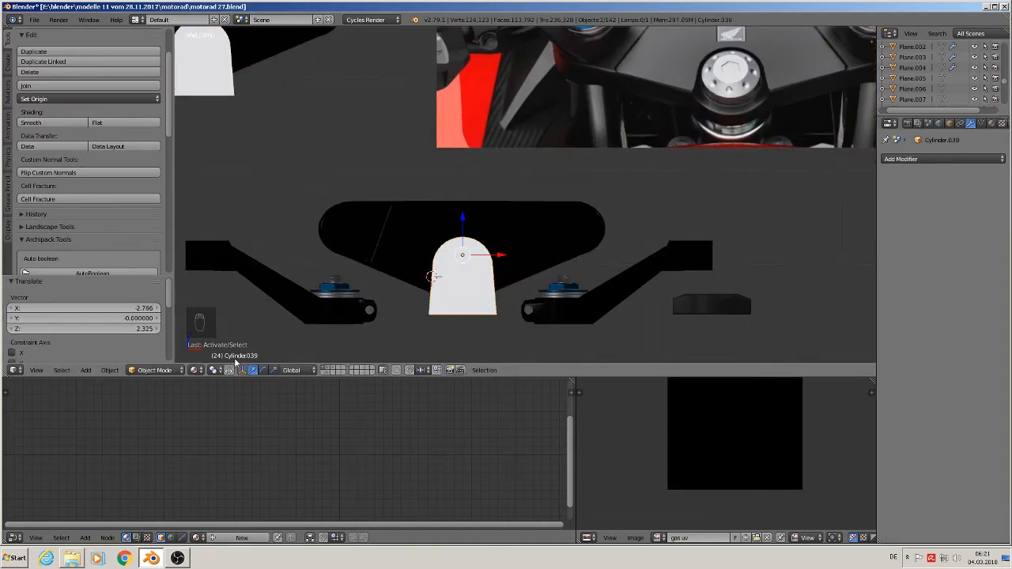
right_click(536, 260)
click(947, 159)
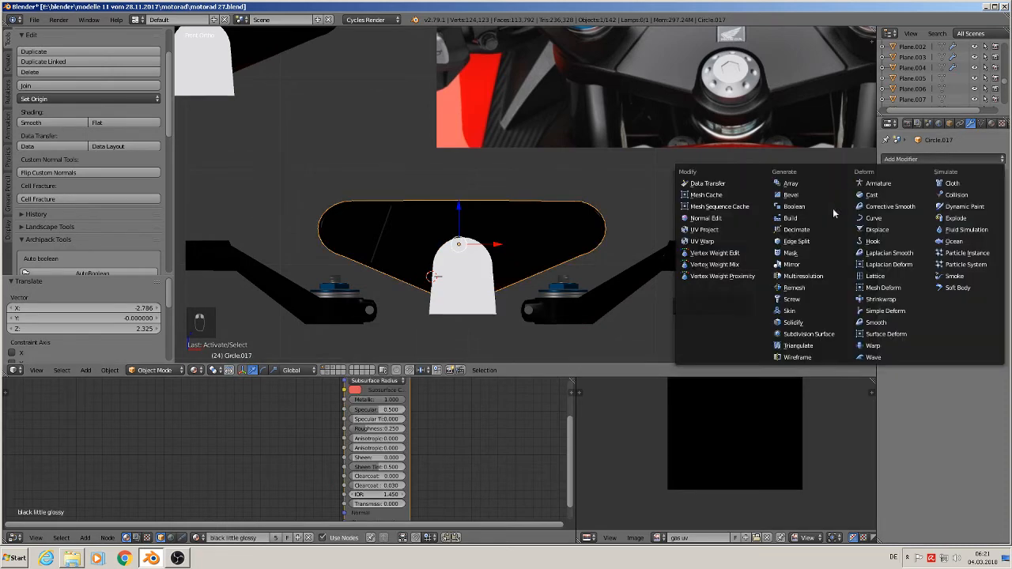
click(794, 208)
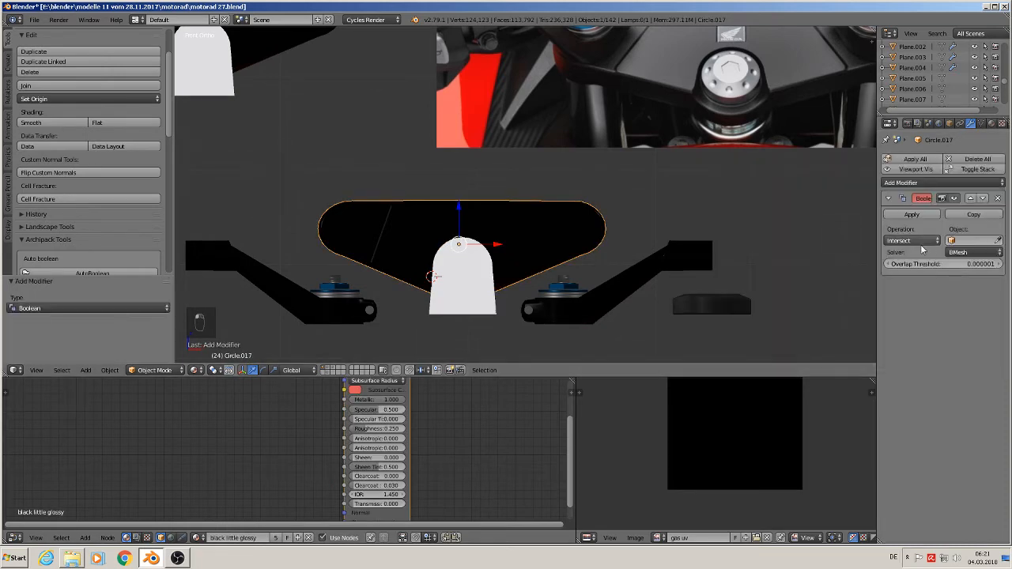
click(965, 240)
text(cy)
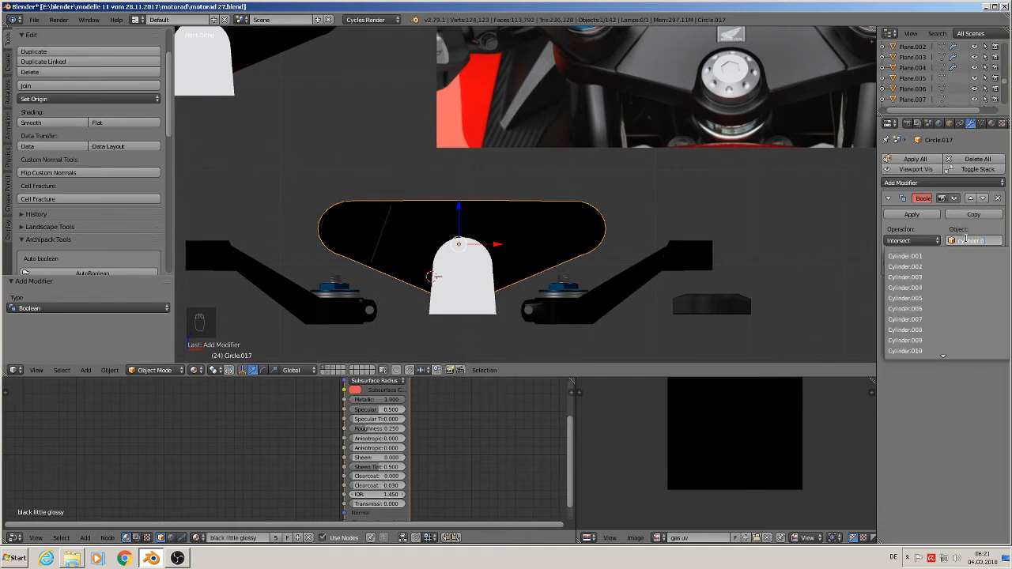
text(linder.039)
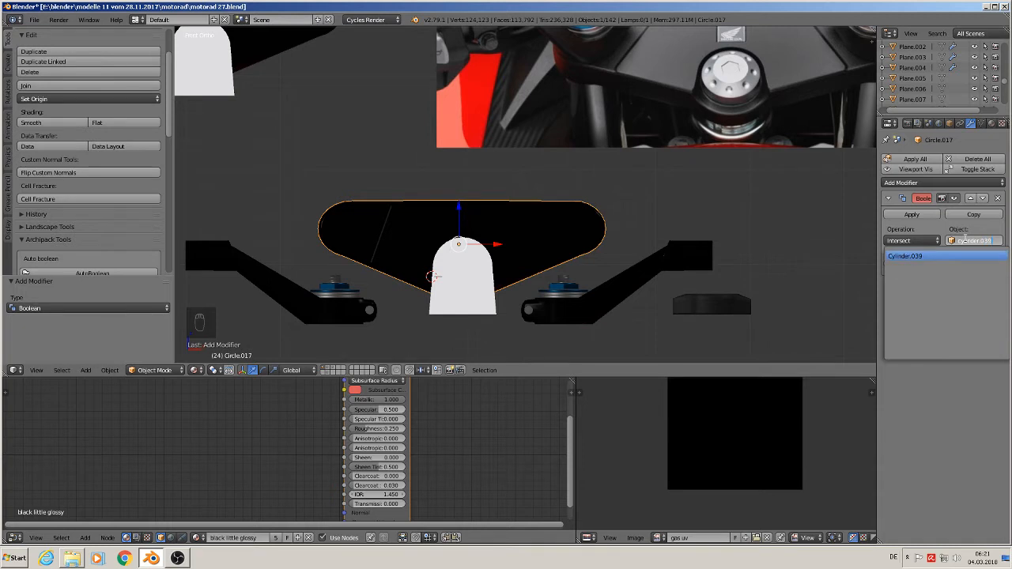
click(931, 255)
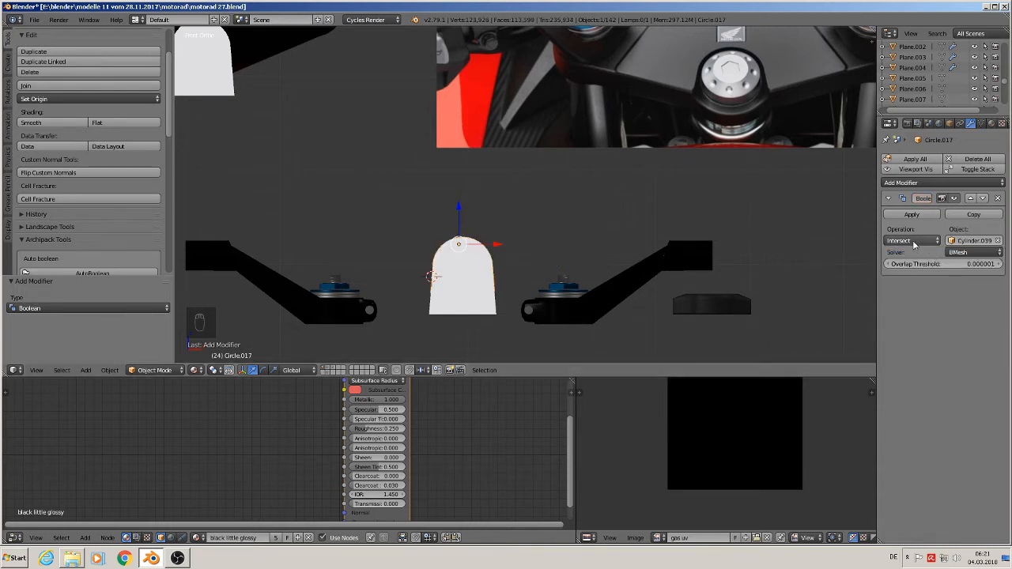
Set the clamp plate's Boolean operation to Difference and apply the modifier
click(913, 242)
click(909, 206)
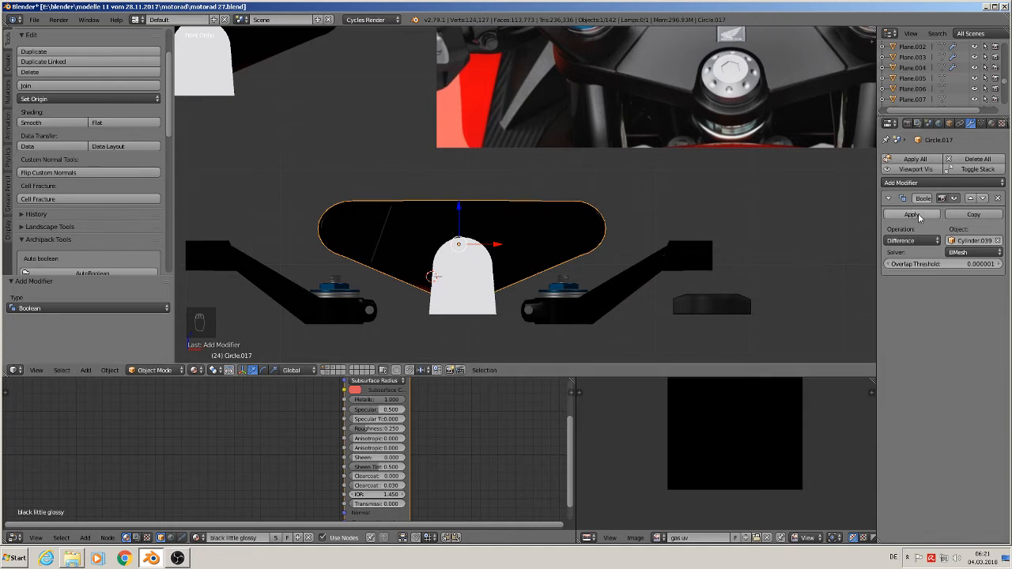
click(911, 214)
Move the arch block about 3.852 along X away from the clamp plate and inspect the cut
right_click(486, 265)
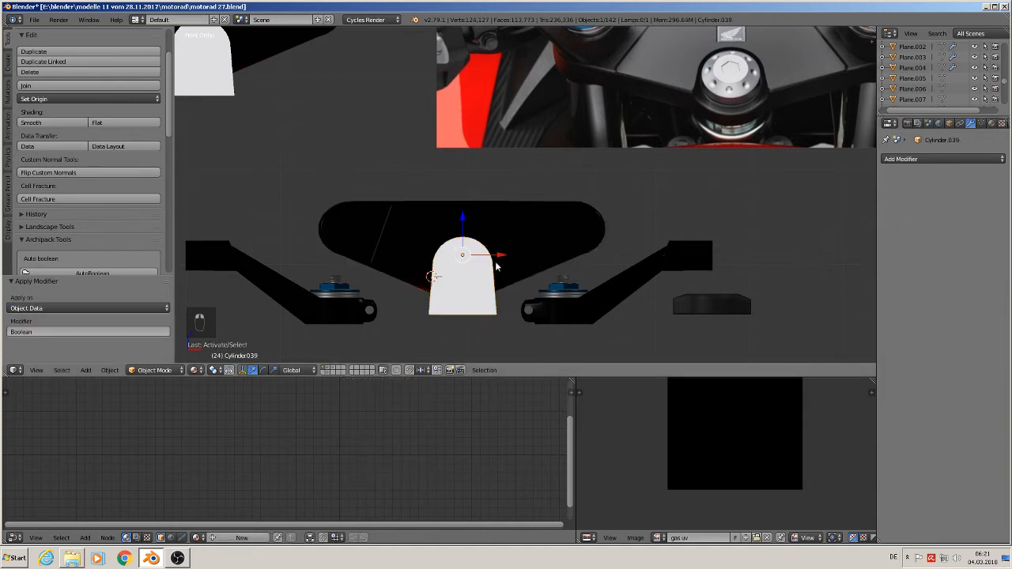
key(g)
key(x)
drag(496, 254, 848, 264)
middle_drag(525, 259, 523, 335)
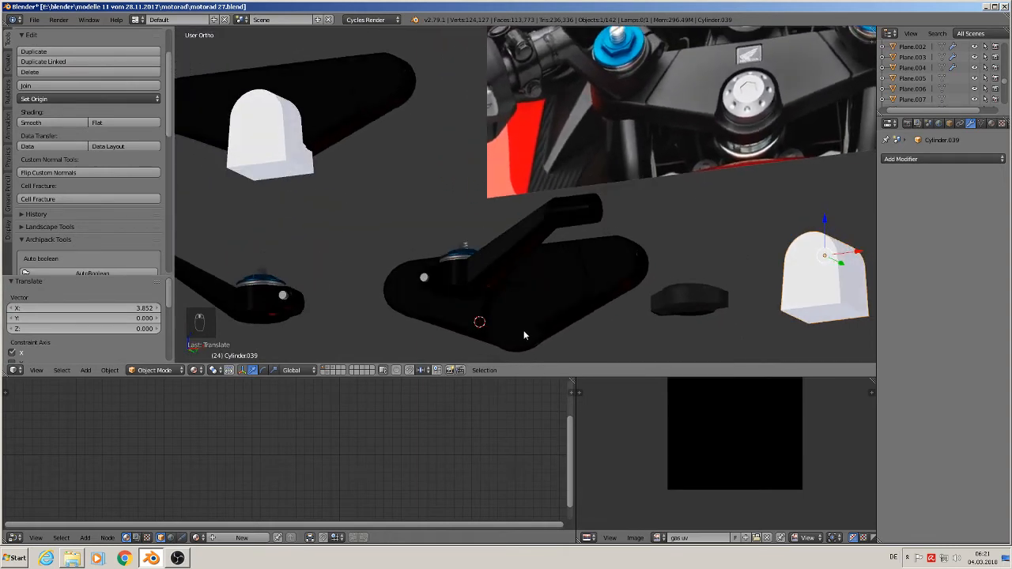
scroll(559, 285, up, 2)
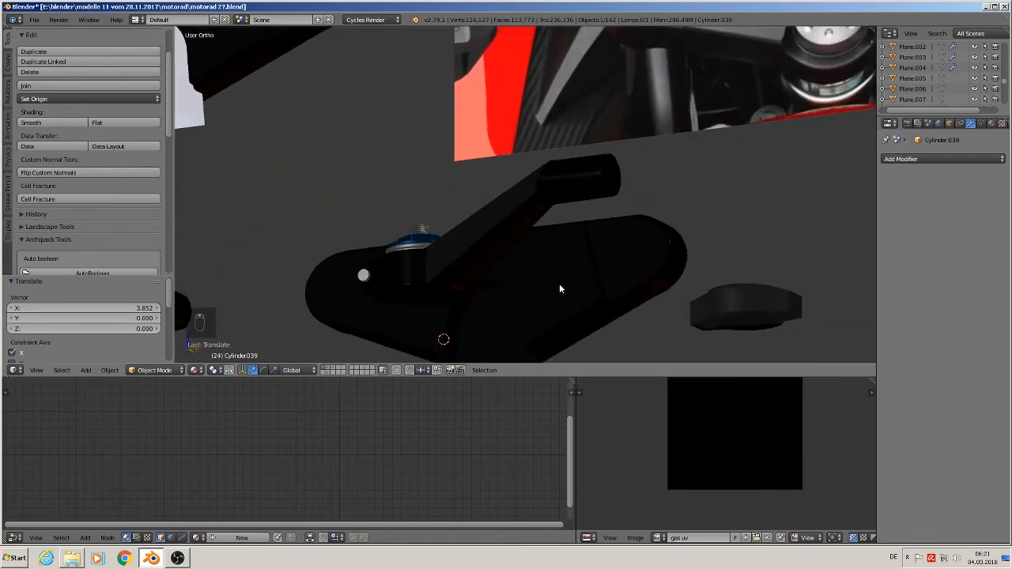
Move the duplicated clamp plate and arch block to layer 2
middle_drag(559, 284, 609, 321)
scroll(516, 286, up, 2)
scroll(518, 284, down, 4)
scroll(518, 289, down, 4)
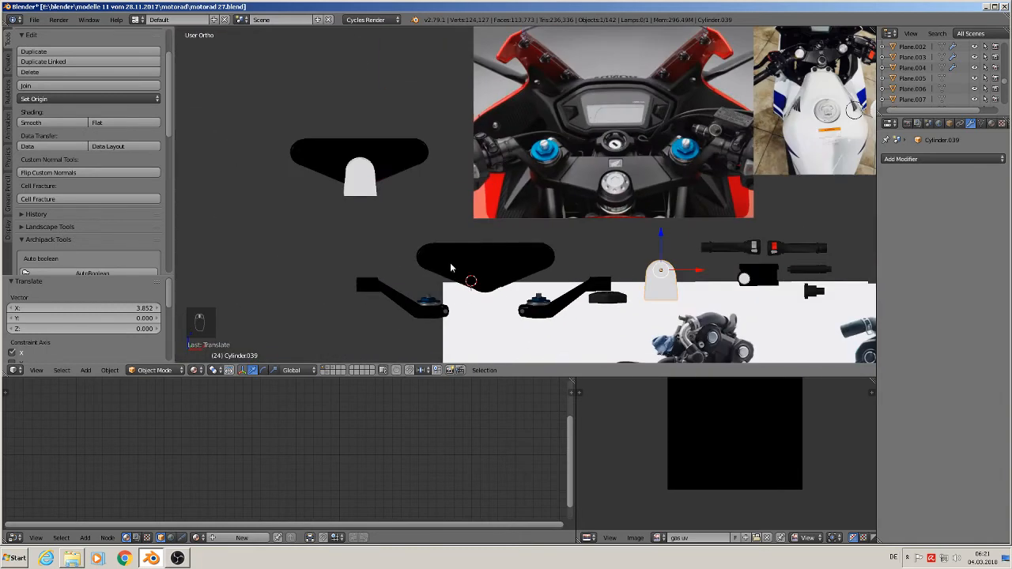
right_click(396, 159)
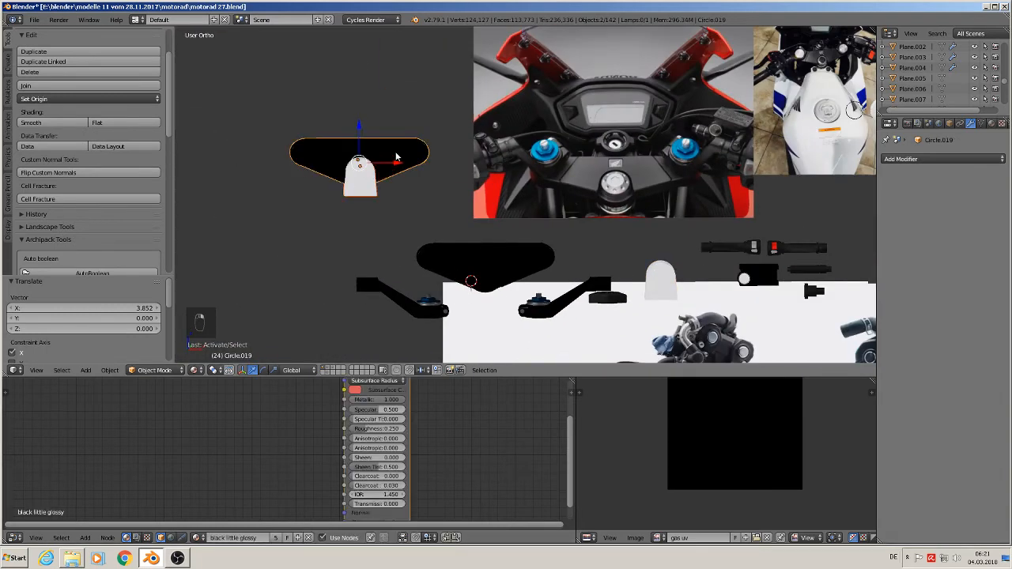
key(m)
click(488, 171)
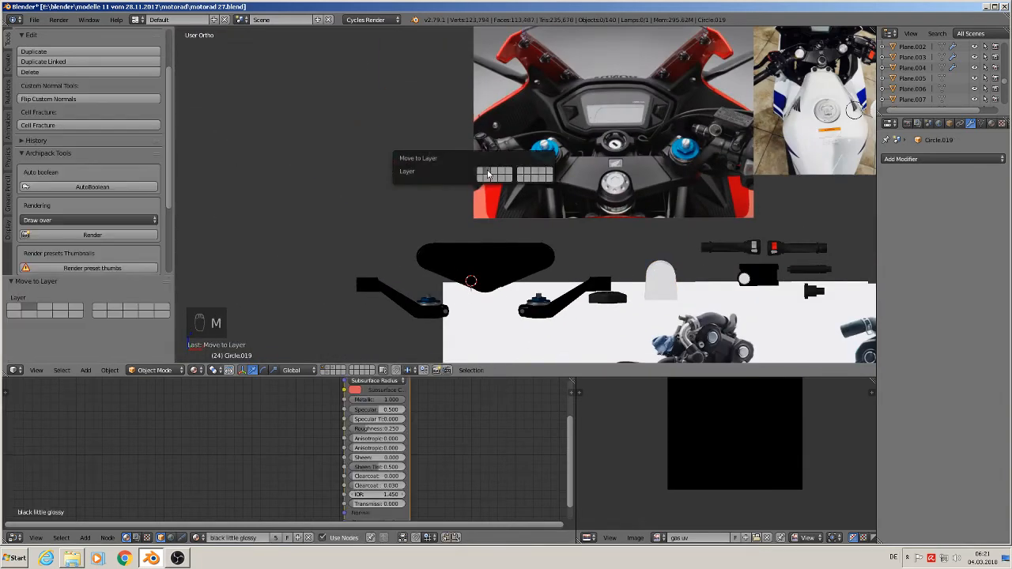
Delete the leftover arch block beside the clamp plate
right_click(656, 281)
key(x)
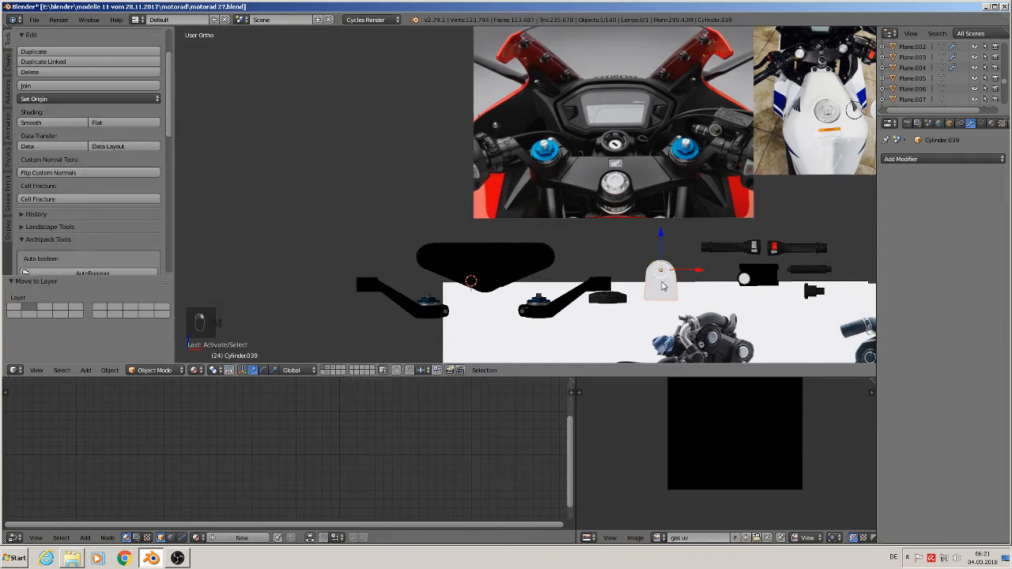
click(655, 283)
Open the cut clamp plate for mesh editing and set the viewport shading to Solid
scroll(498, 301, up, 3)
right_click(485, 234)
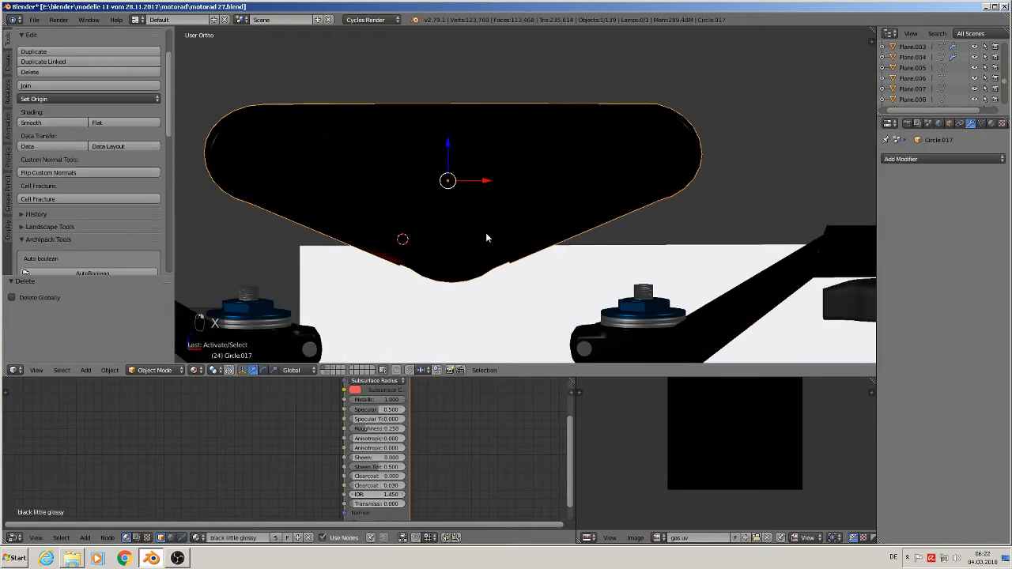
key(Tab)
scroll(471, 230, up, 5)
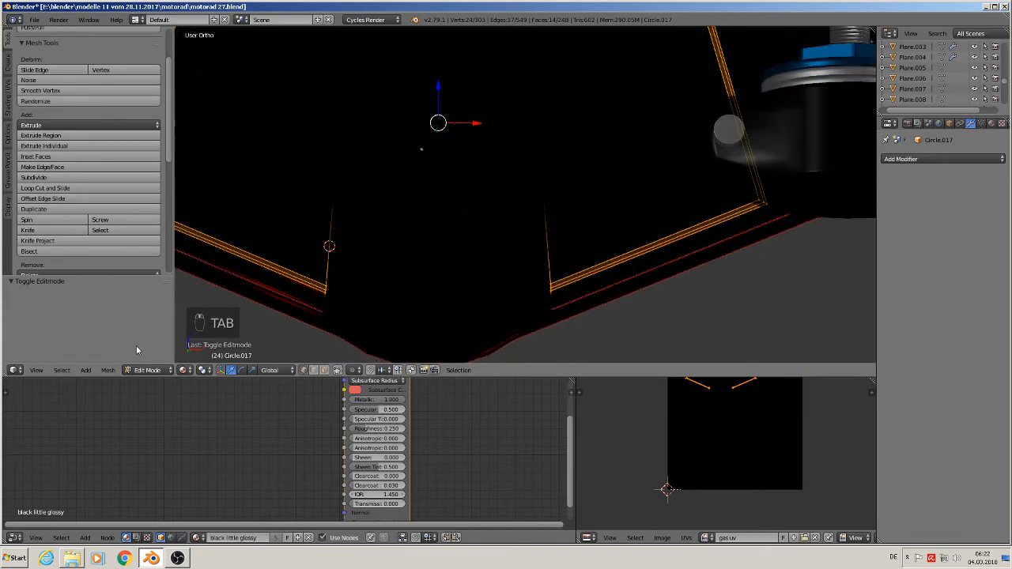
click(186, 371)
click(211, 334)
scroll(356, 267, down, 2)
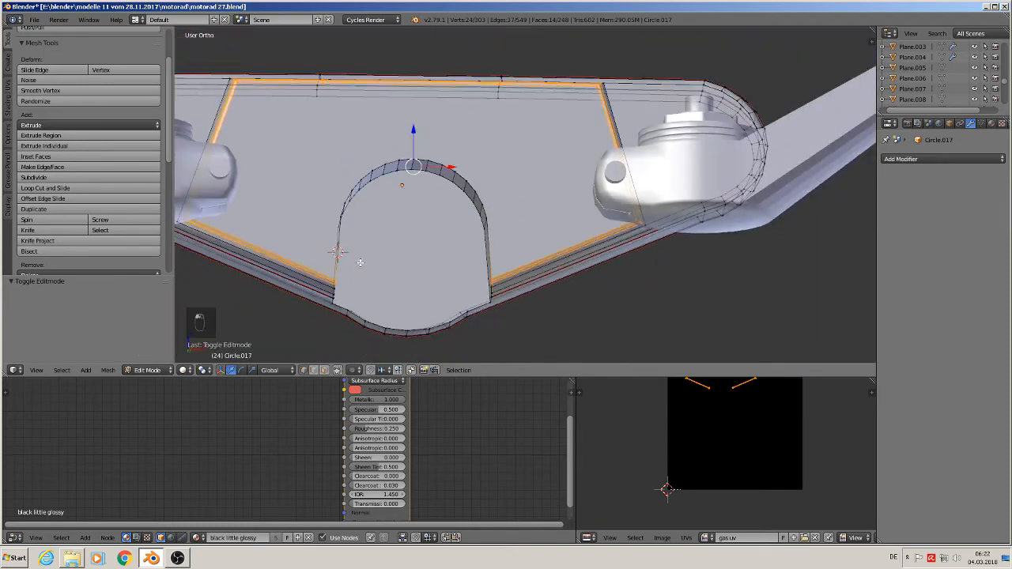
middle_drag(359, 260, 338, 253)
scroll(338, 254, up, 2)
scroll(318, 247, up, 1)
alt+right_click(348, 245)
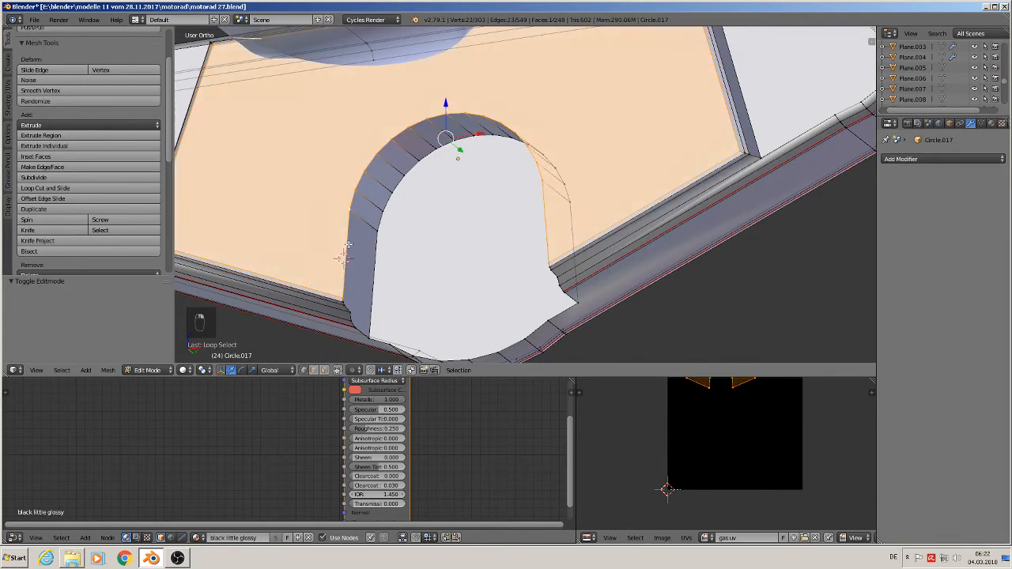
key(a)
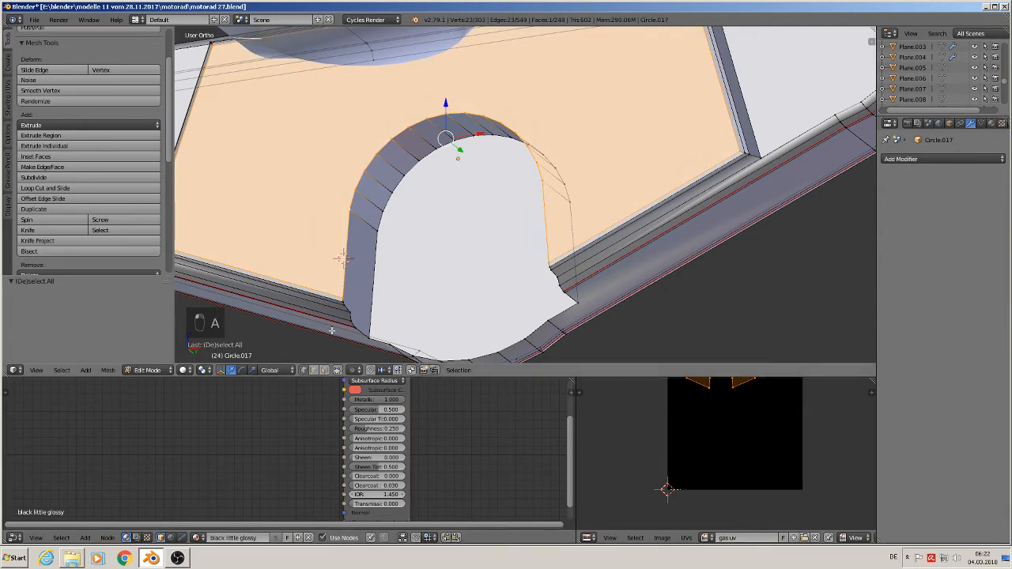
right_click(346, 296)
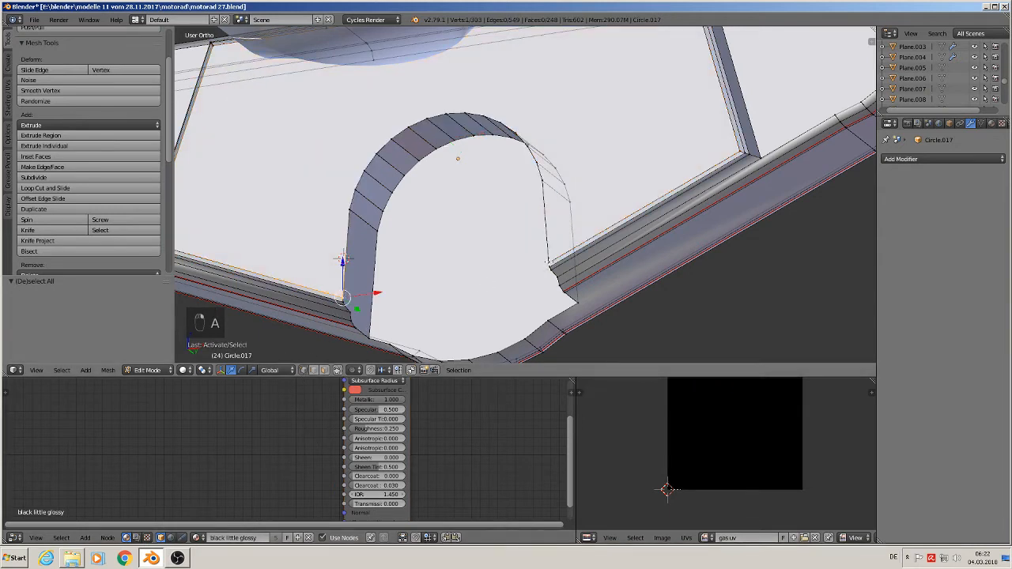
ctrl+right_click(548, 261)
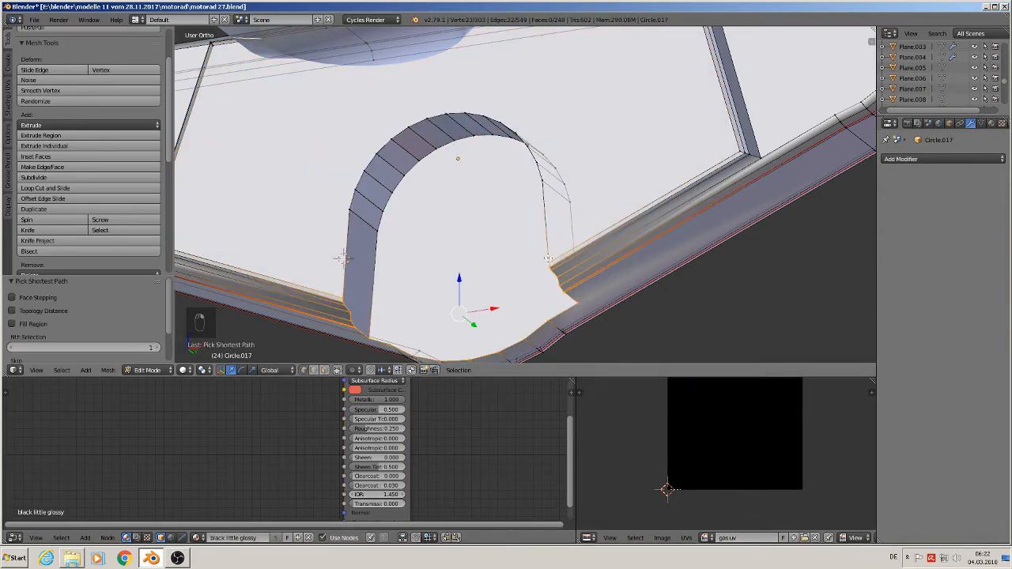
alt+right_click(545, 212)
scroll(537, 237, down, 2)
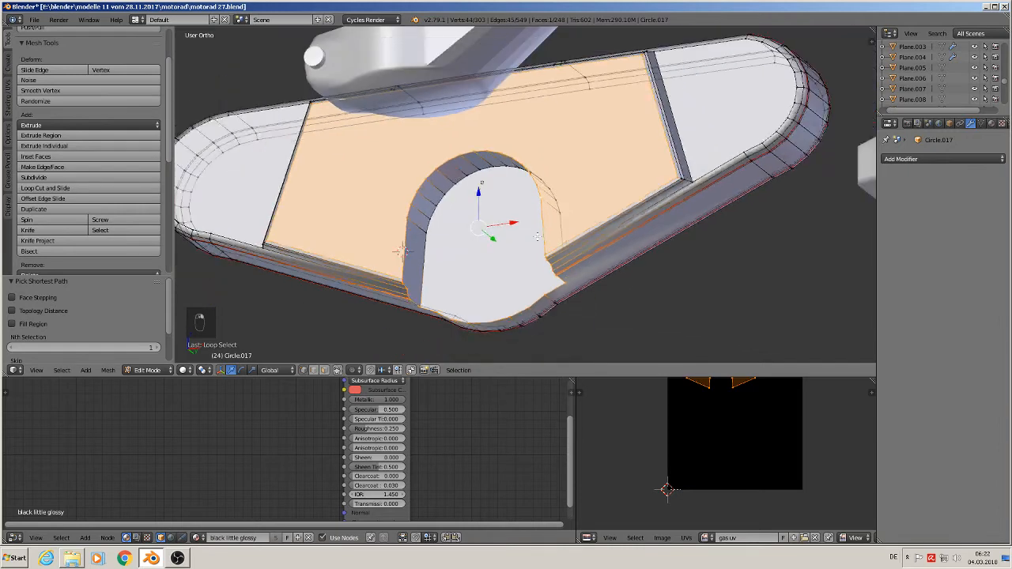
scroll(538, 236, up, 2)
key(a)
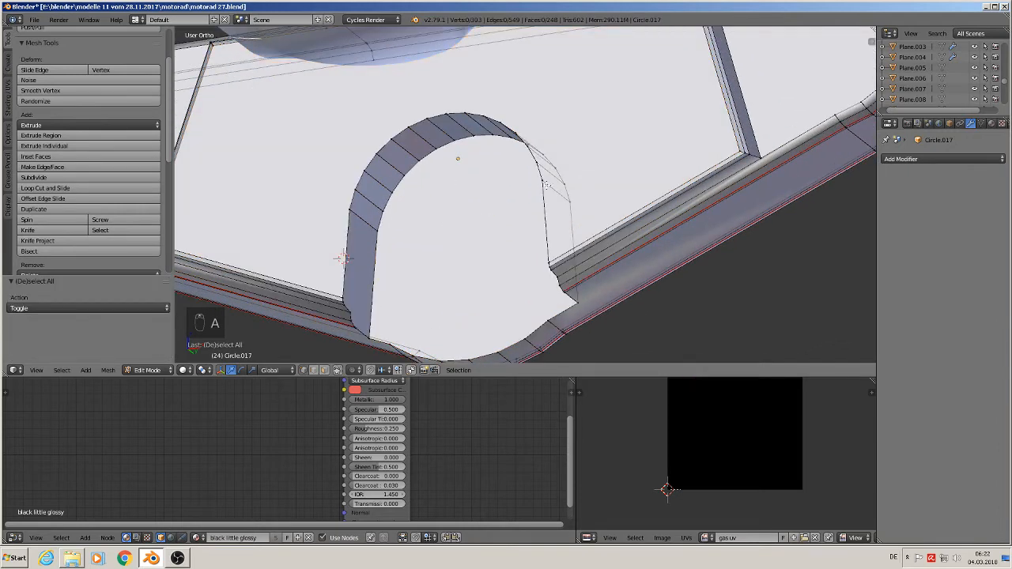
Select the vertices along the arched front rim of the recess, from the lower right corner over the top of the arch
right_click(549, 260)
mouse_move(550, 261)
middle_down()
mouse_move(582, 303)
mouse_move(614, 312)
mouse_move(387, 267)
middle_up()
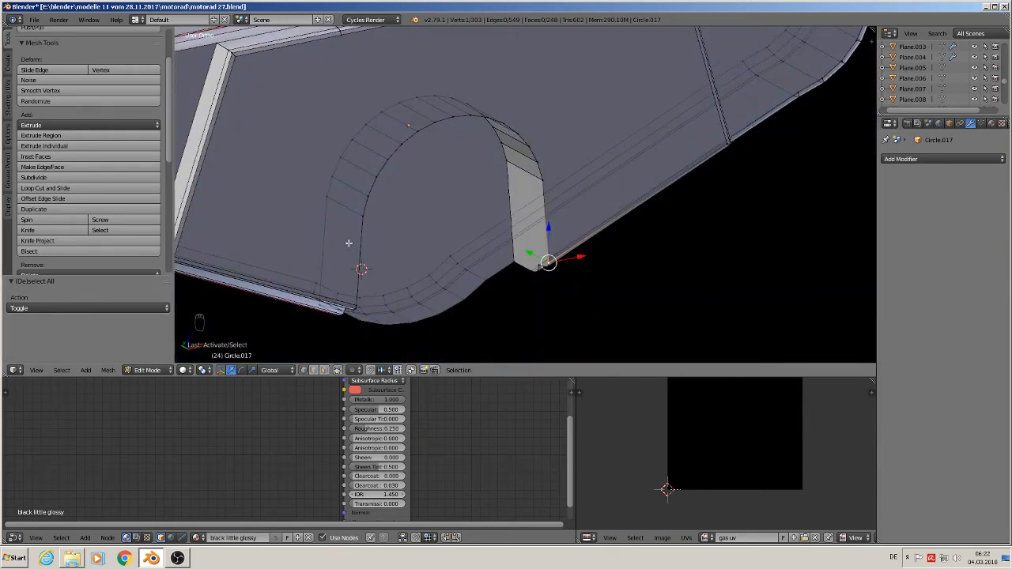
key(c)
mouse_move(377, 221)
mouse_down()
mouse_move(404, 150)
mouse_move(363, 239)
mouse_move(417, 140)
mouse_move(468, 131)
mouse_up()
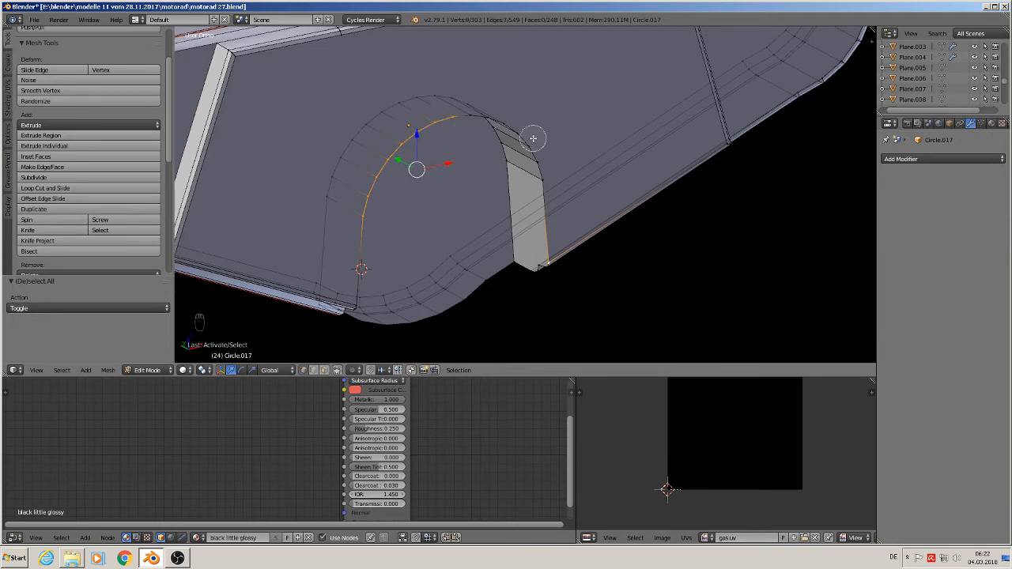
drag(533, 139, 549, 158)
click(551, 184)
right_click(552, 180)
middle_drag(552, 181, 493, 198)
shift+right_click(528, 143)
shift+right_click(512, 134)
shift+right_click(491, 128)
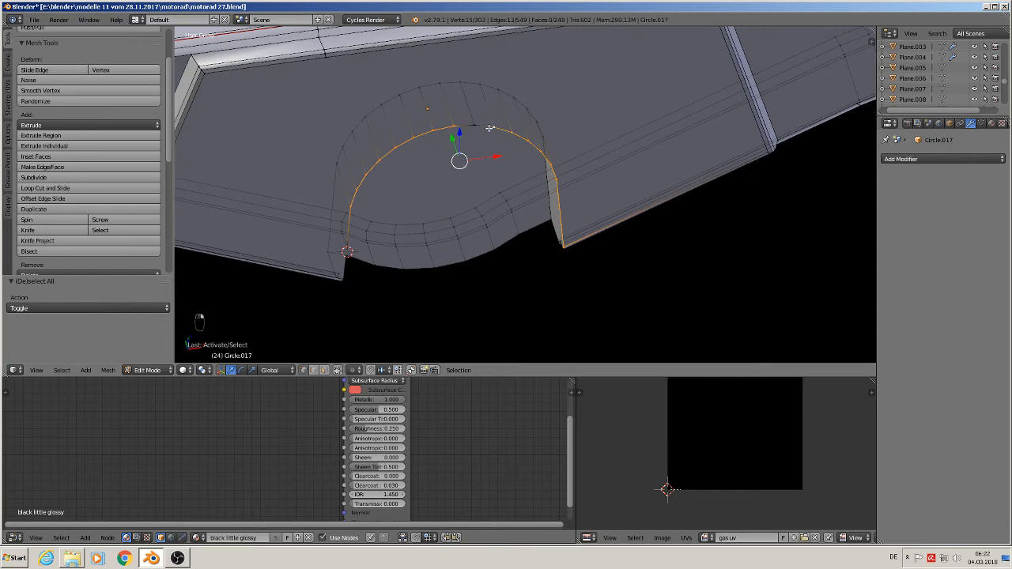
shift+right_click(476, 127)
Extend the rim selection to the arch's lower left corner and down the stepped right side to the recess floor
middle_drag(423, 263, 362, 276)
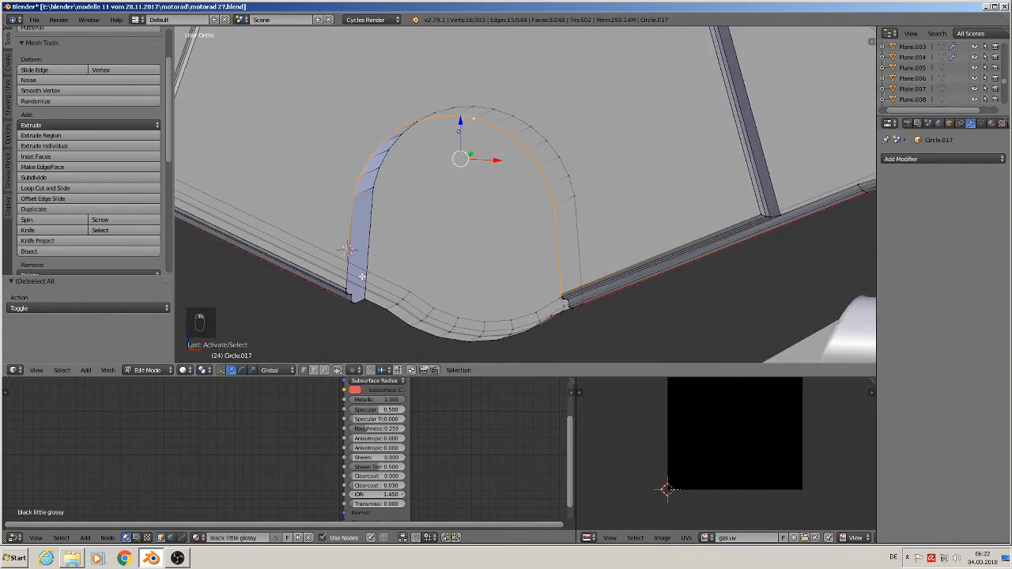
scroll(362, 277, up, 3)
shift+right_click(336, 286)
shift+middle_drag(504, 300, 453, 214)
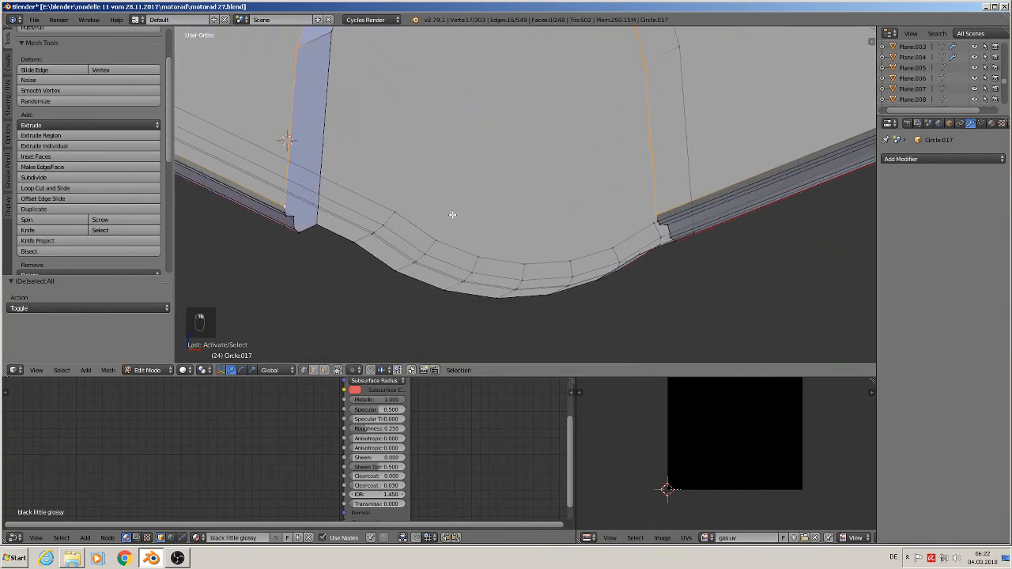
middle_drag(661, 262, 690, 231)
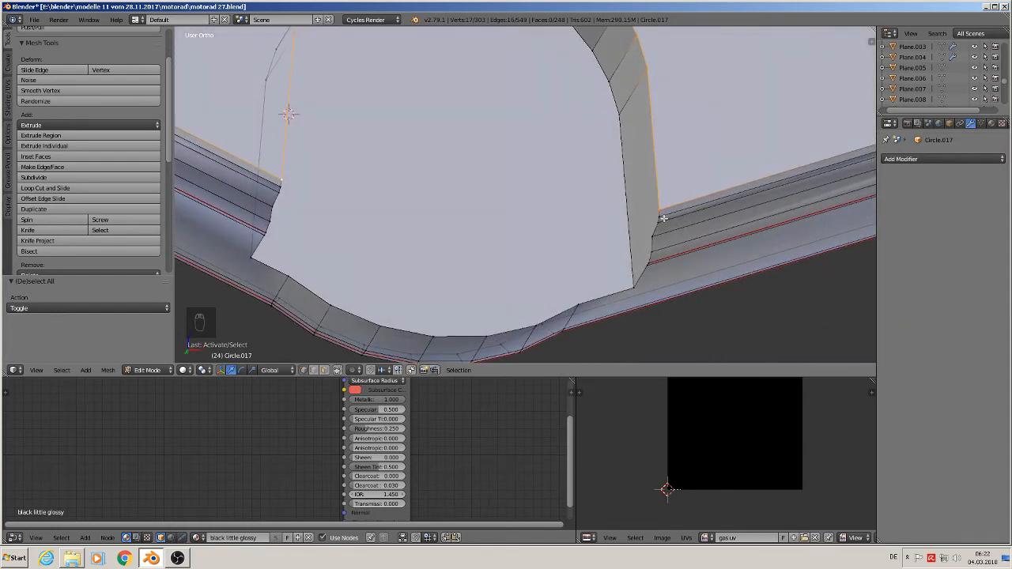
shift+right_click(659, 220)
shift+right_click(654, 235)
key(x)
key(c)
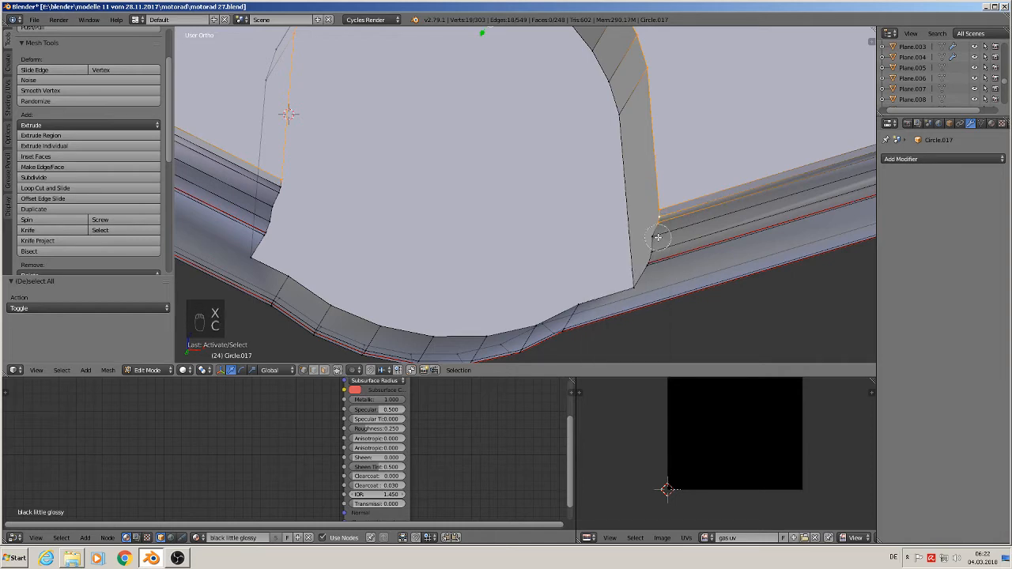
drag(656, 237, 657, 270)
right_click(656, 272)
shift+right_click(635, 288)
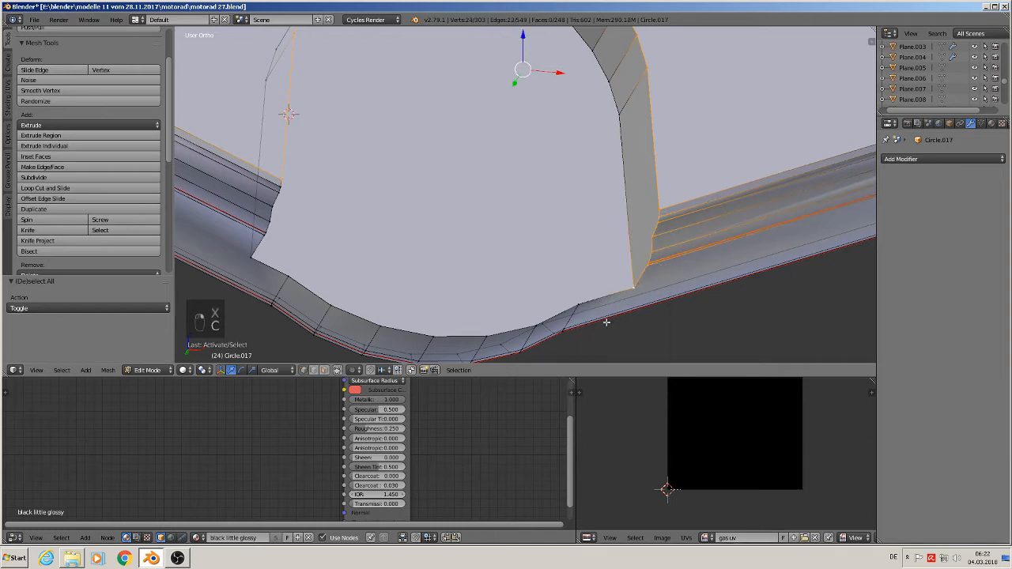
Add the stepped left side and the curved bottom edge of the recess floor to the rim selection
scroll(575, 332, down, 3)
middle_drag(489, 298, 423, 286)
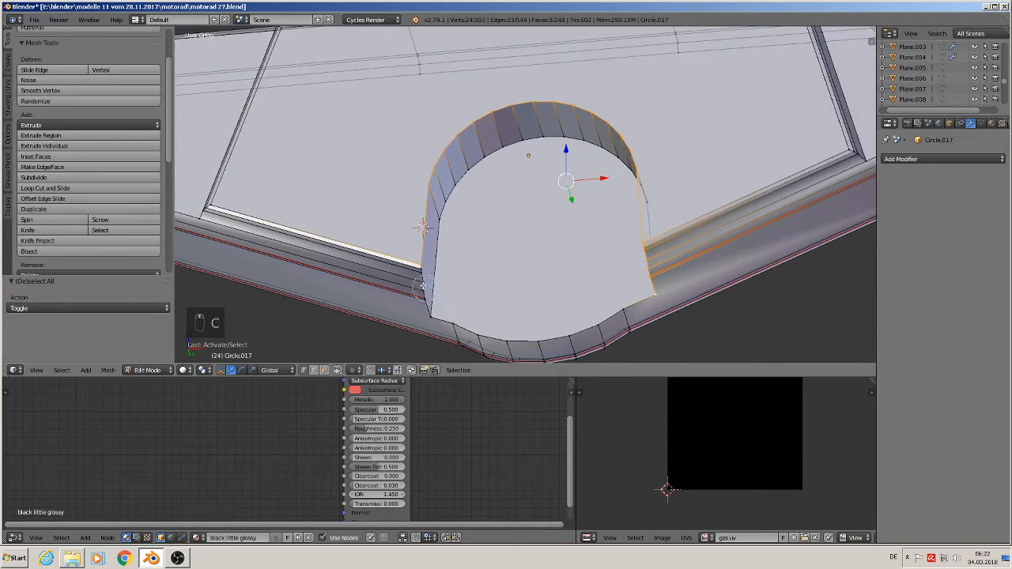
drag(423, 279, 439, 310)
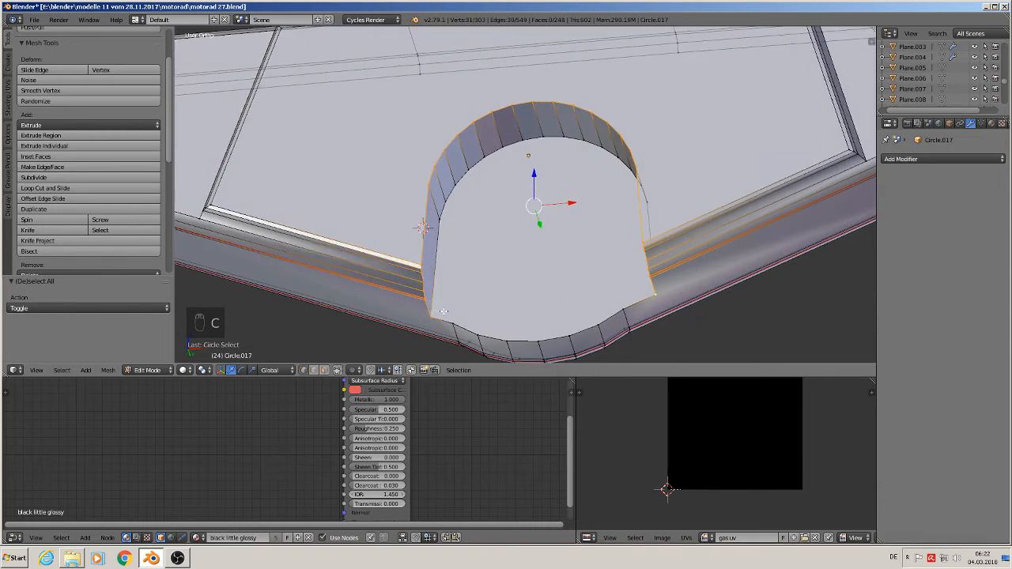
key(c)
click(462, 316)
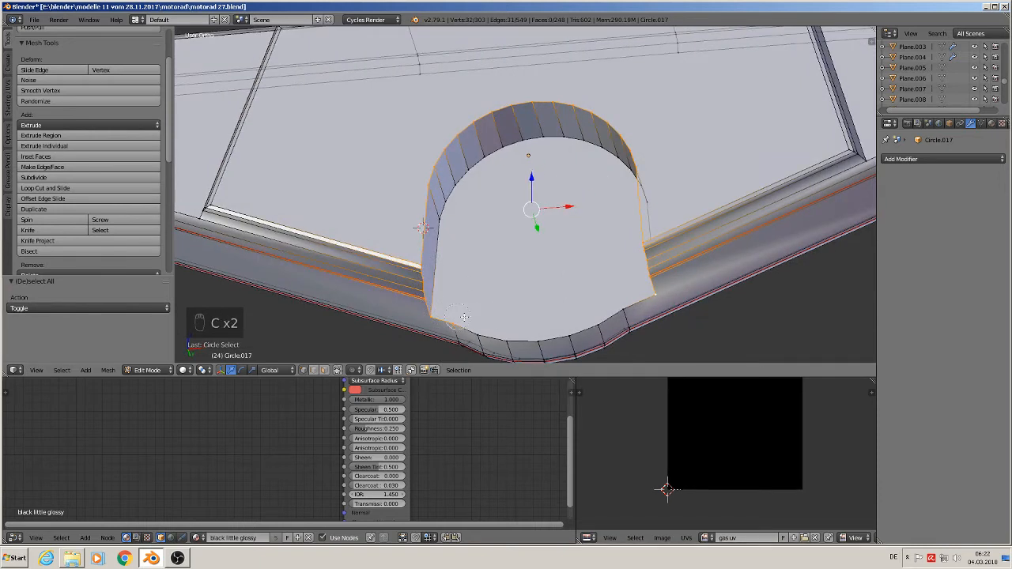
drag(497, 322, 472, 319)
mouse_move(546, 325)
mouse_down()
mouse_move(519, 340)
mouse_move(552, 338)
mouse_move(623, 302)
mouse_up()
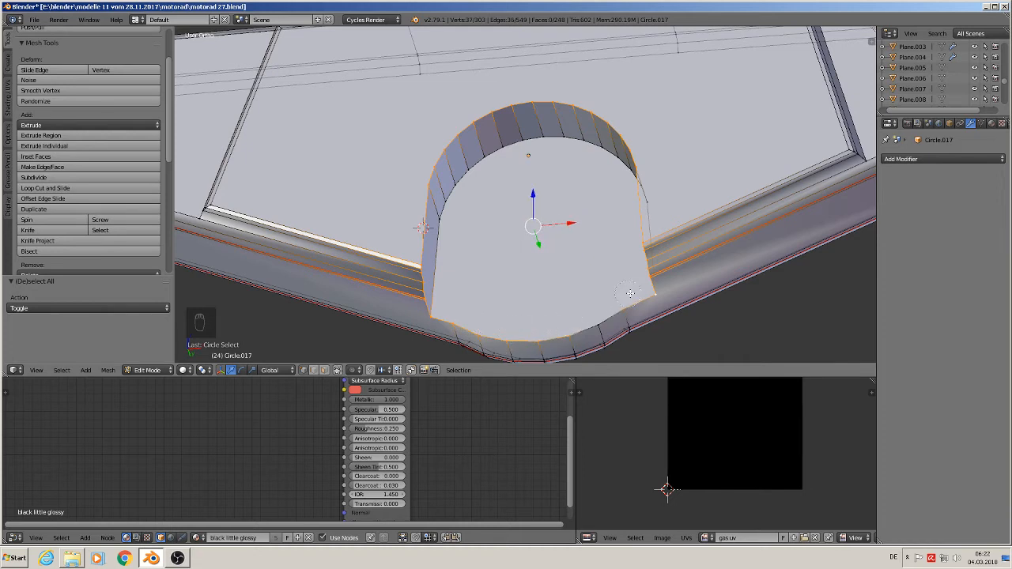
shift+right_click(601, 325)
Bevel the selected recess rim by about 0.017 with one segment and shade the clamp plate smooth
shift+middle_drag(684, 346, 634, 303)
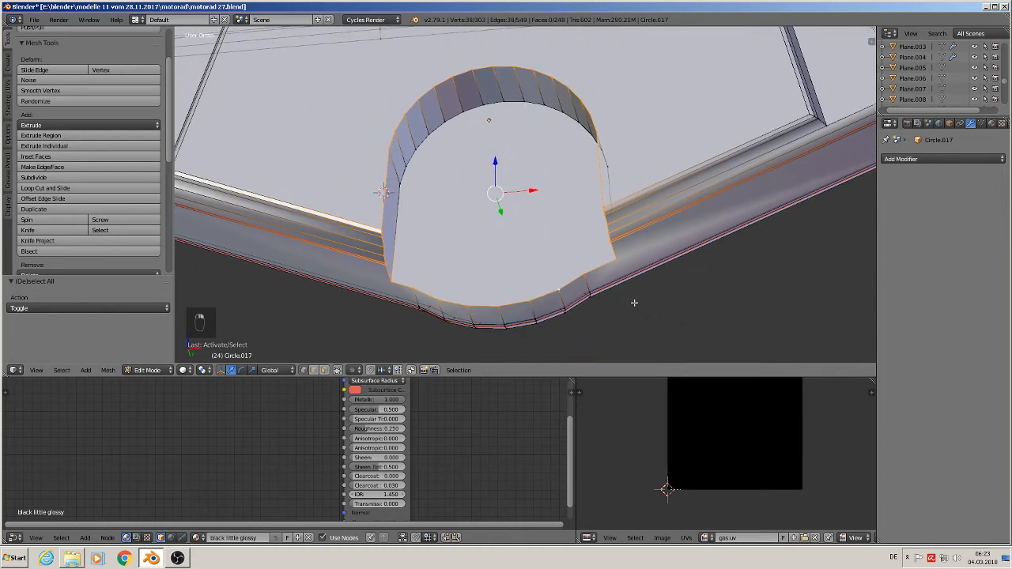
key(ctrl+b)
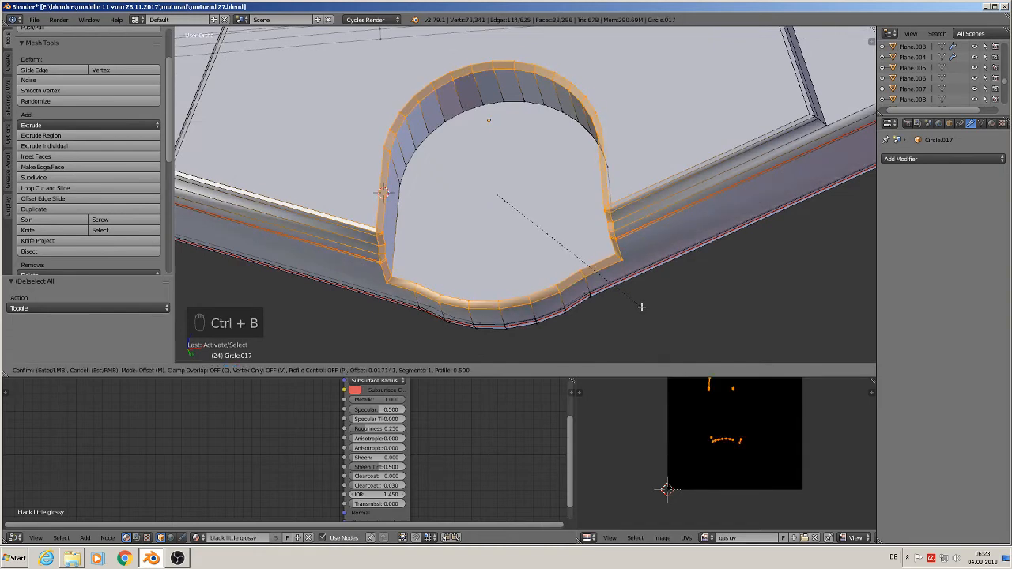
click(641, 307)
key(Tab)
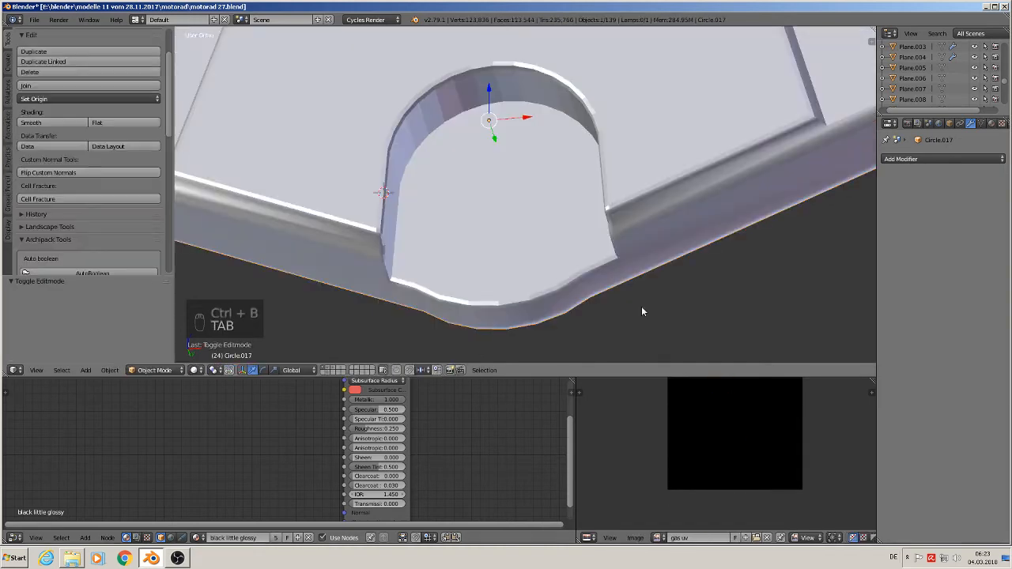
scroll(637, 302, down, 5)
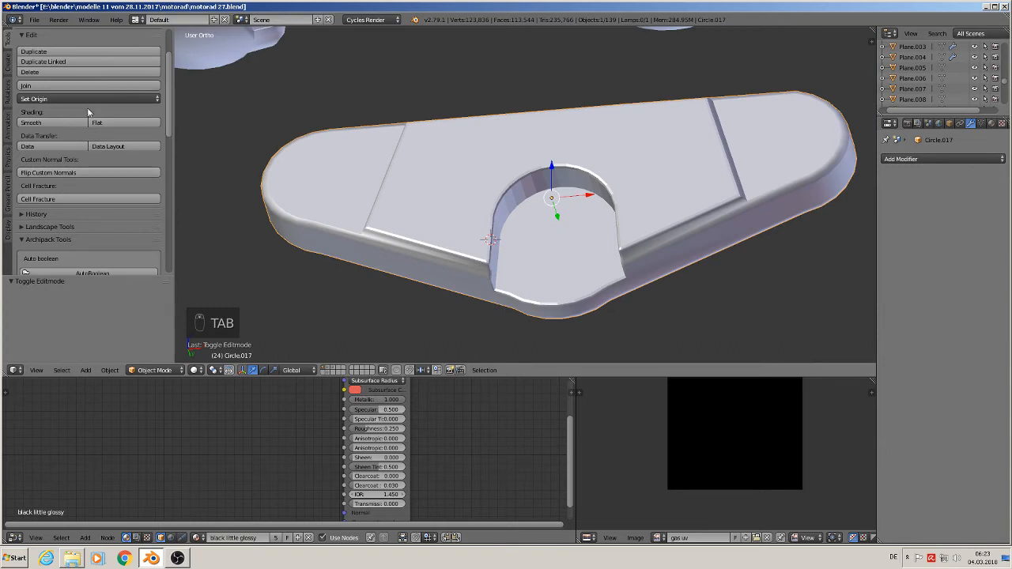
click(49, 124)
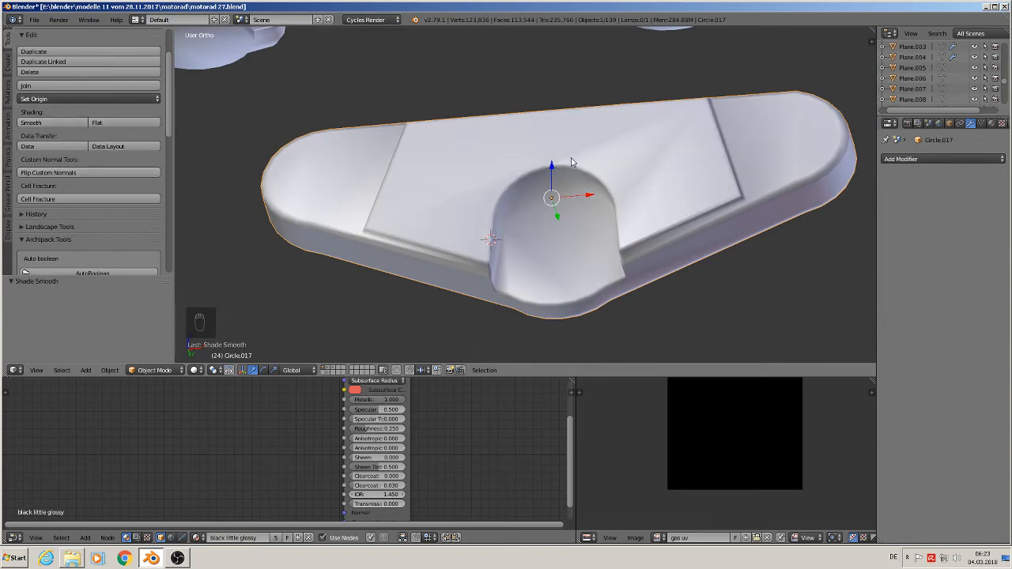
Shade the clamp plate's three large front faces and the arched recess's floor face flat
key(Tab)
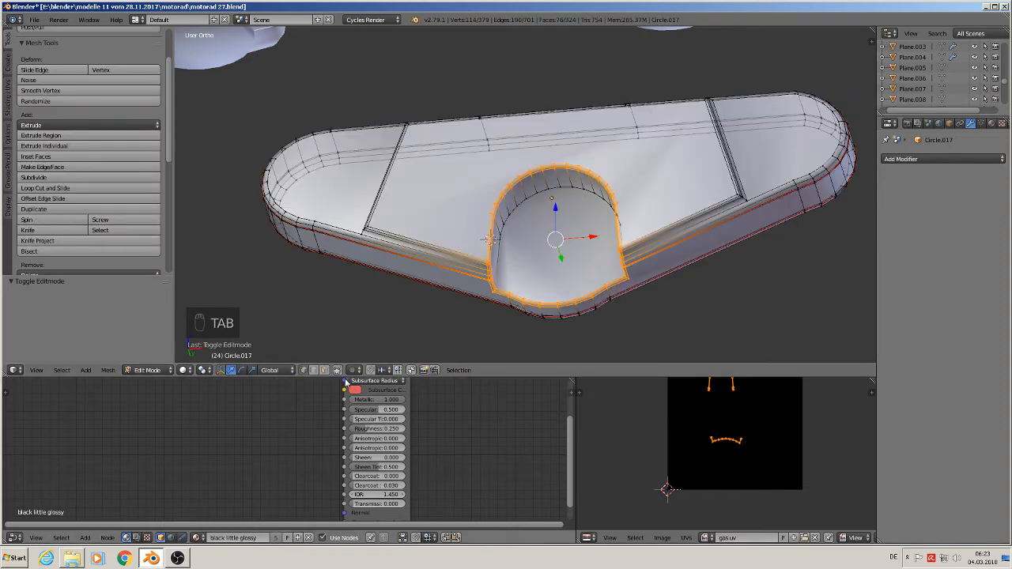
right_click(514, 181)
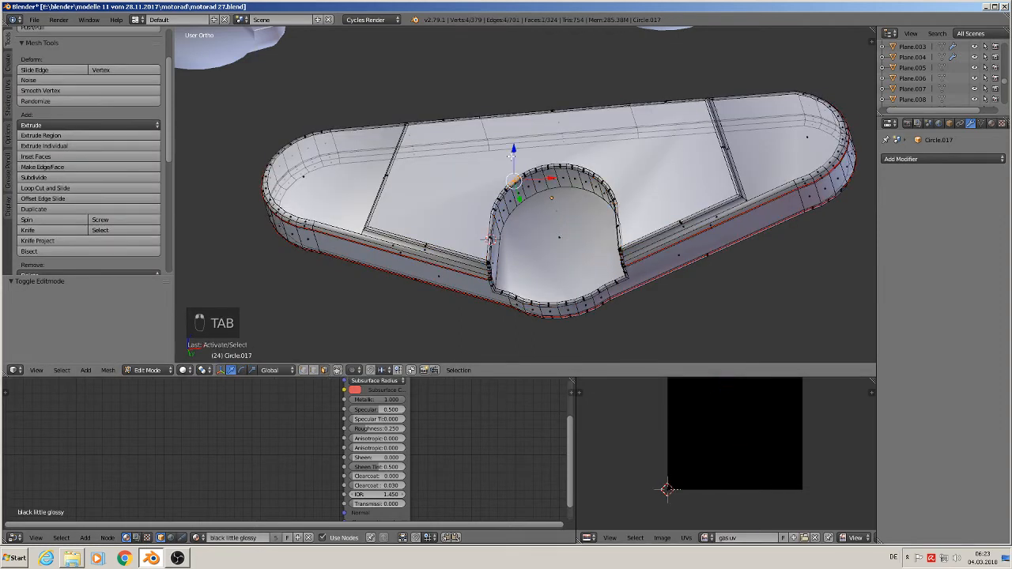
right_click(470, 253)
shift+right_click(304, 188)
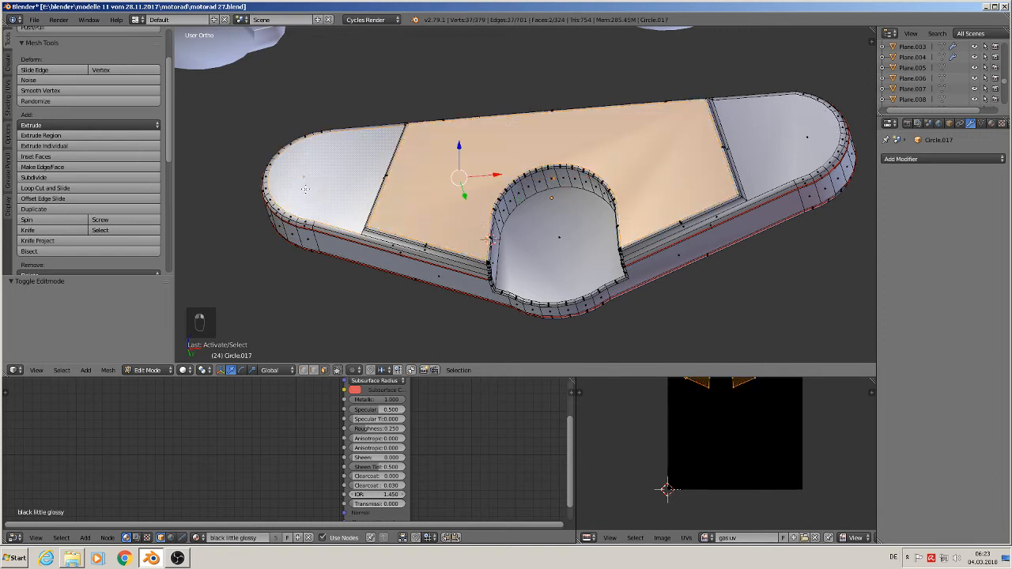
shift+right_click(814, 129)
shift+right_click(570, 228)
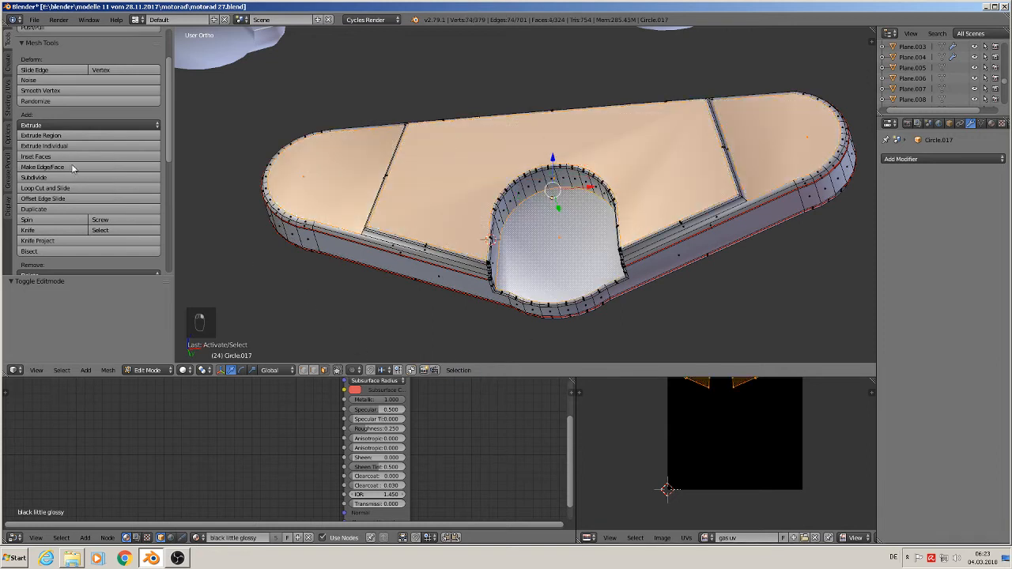
scroll(94, 149, up, 2)
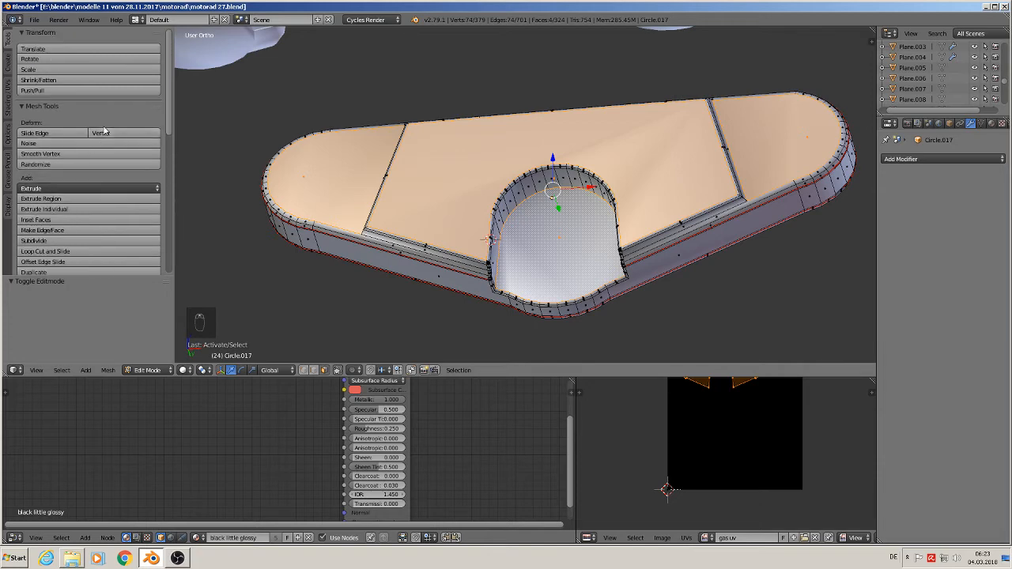
click(8, 96)
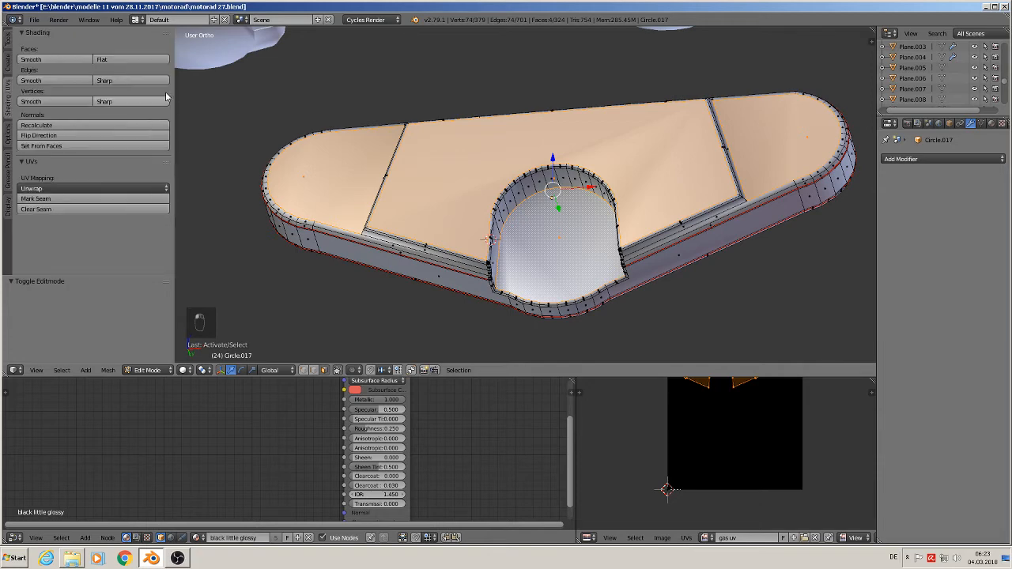
click(139, 62)
key(Tab)
scroll(632, 263, down, 3)
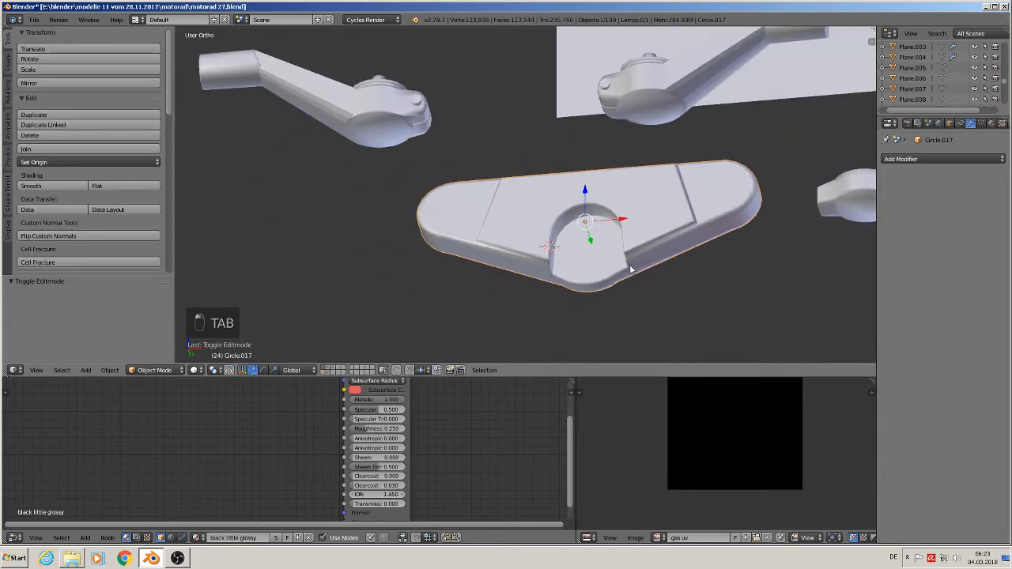
mouse_move(630, 267)
middle_down()
mouse_move(672, 278)
mouse_move(633, 301)
middle_up()
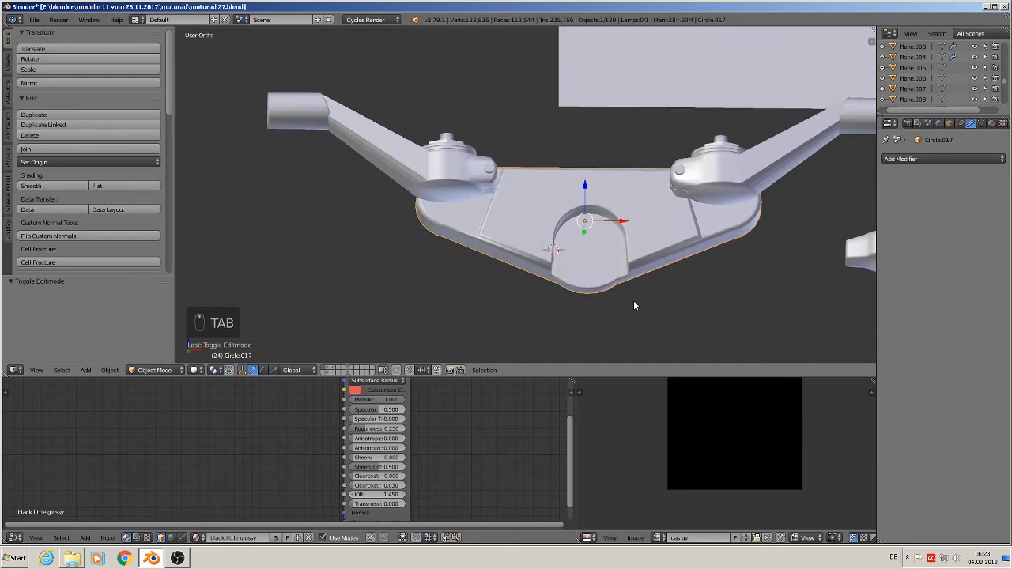
Show the viewport with textures and materials from the front, and save the current file
click(196, 370)
scroll(523, 288, down, 3)
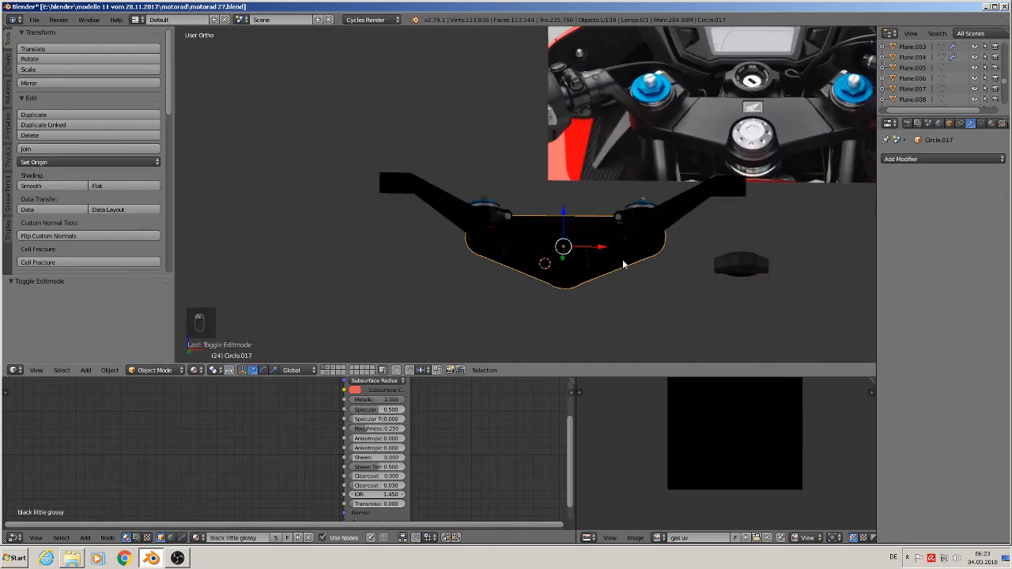
key(KP_1)
scroll(712, 289, up, 5)
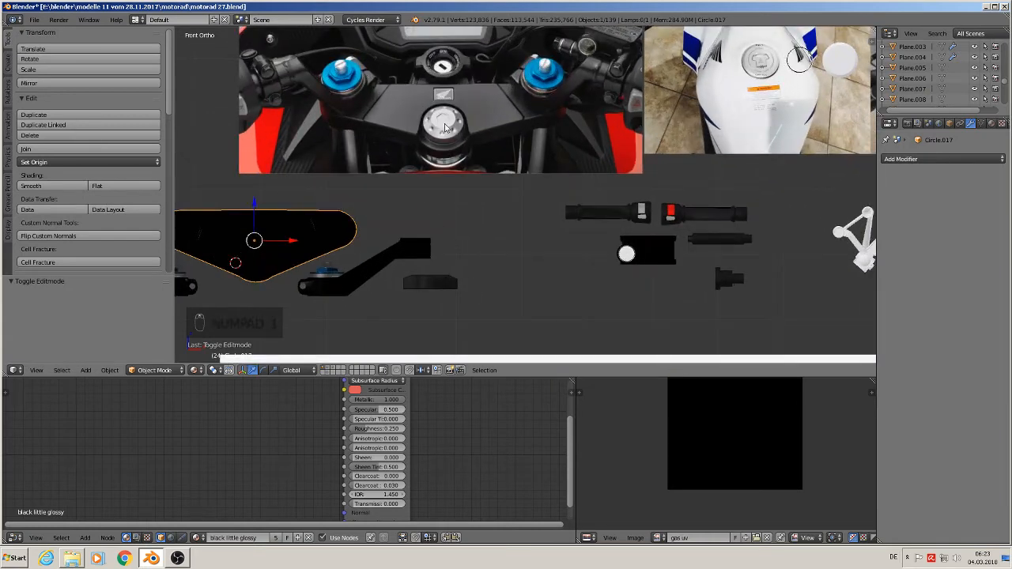
click(34, 21)
click(48, 99)
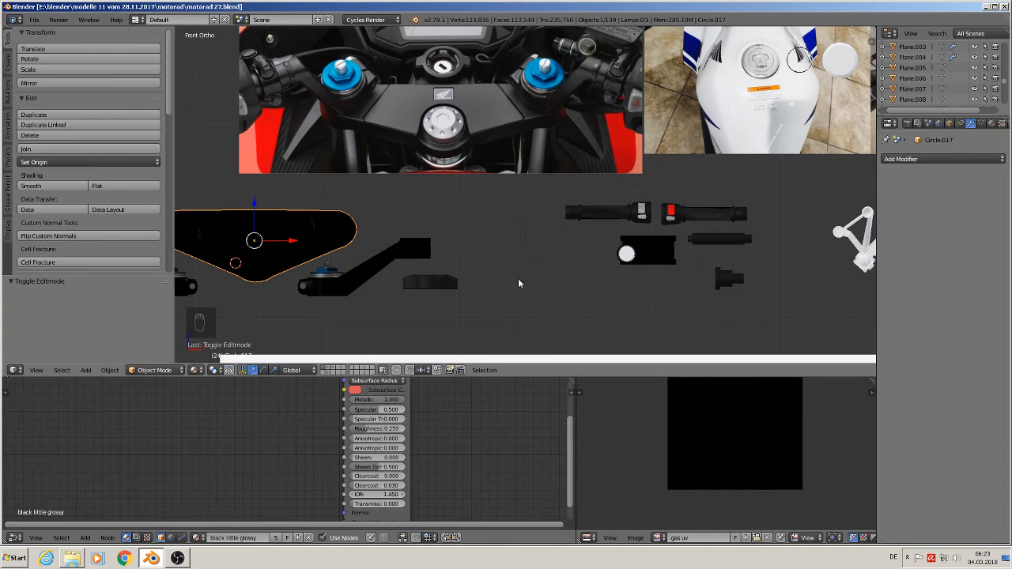
Duplicate the round cap with the hexagonal recess and ring of small holes, keeping the copy in place
scroll(541, 308, down, 3)
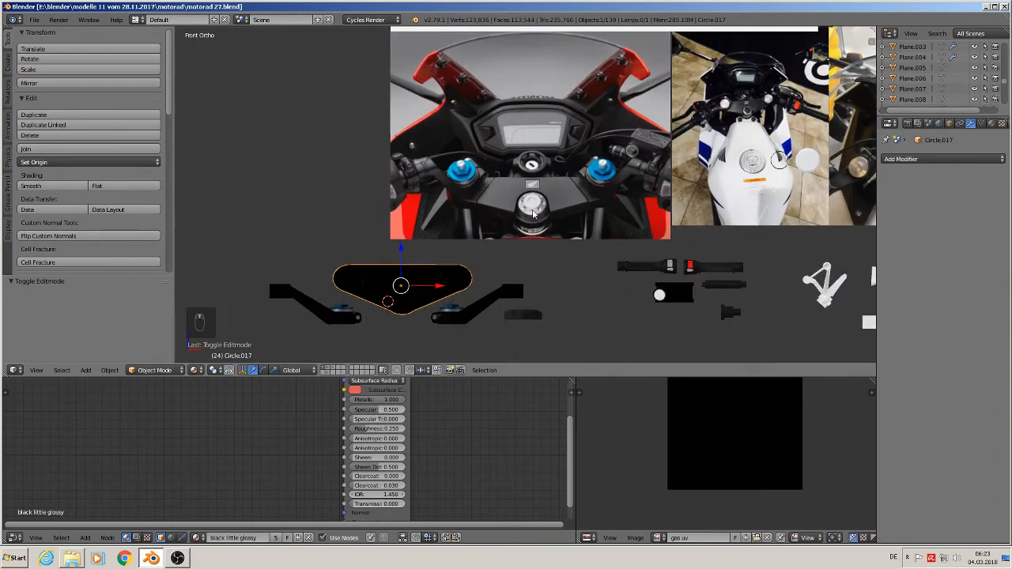
scroll(587, 240, down, 7)
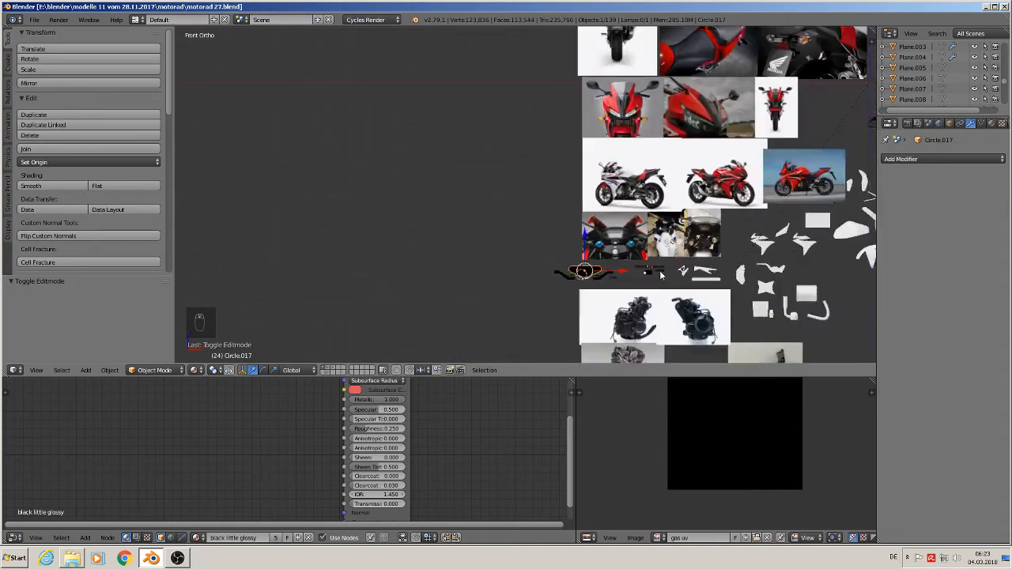
shift+middle_drag(842, 212, 340, 211)
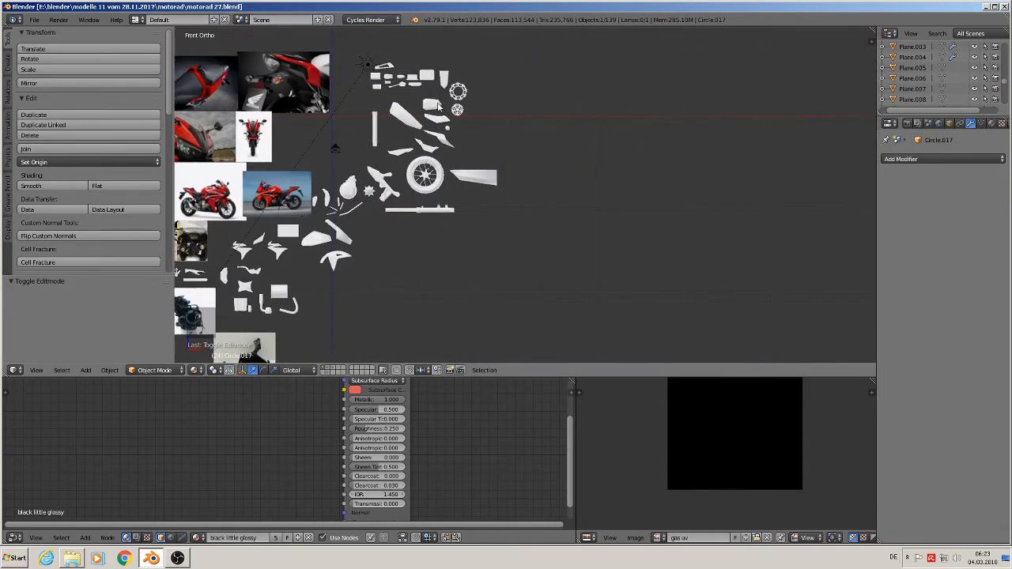
scroll(456, 140, up, 10)
right_click(459, 160)
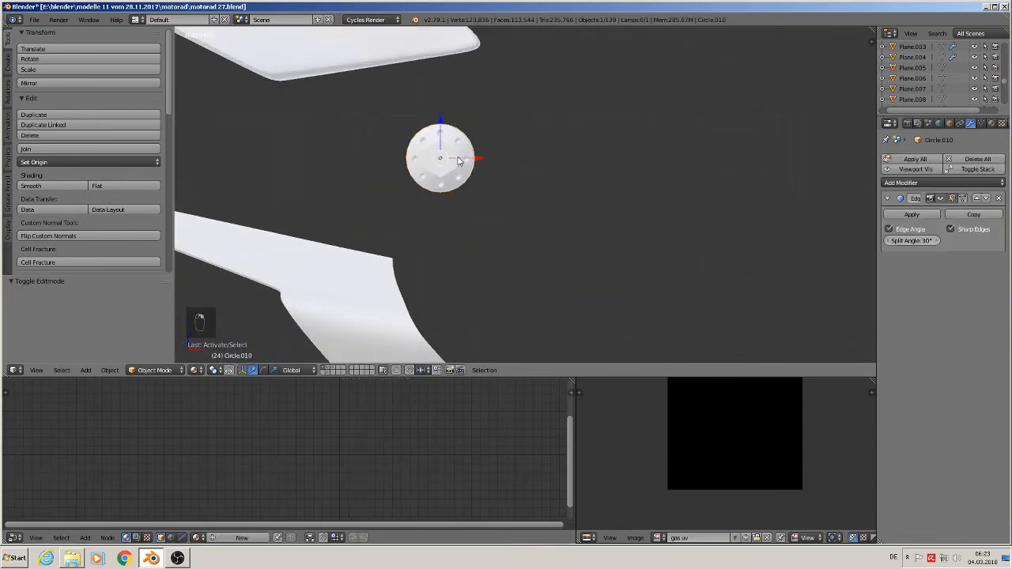
scroll(465, 196, down, 8)
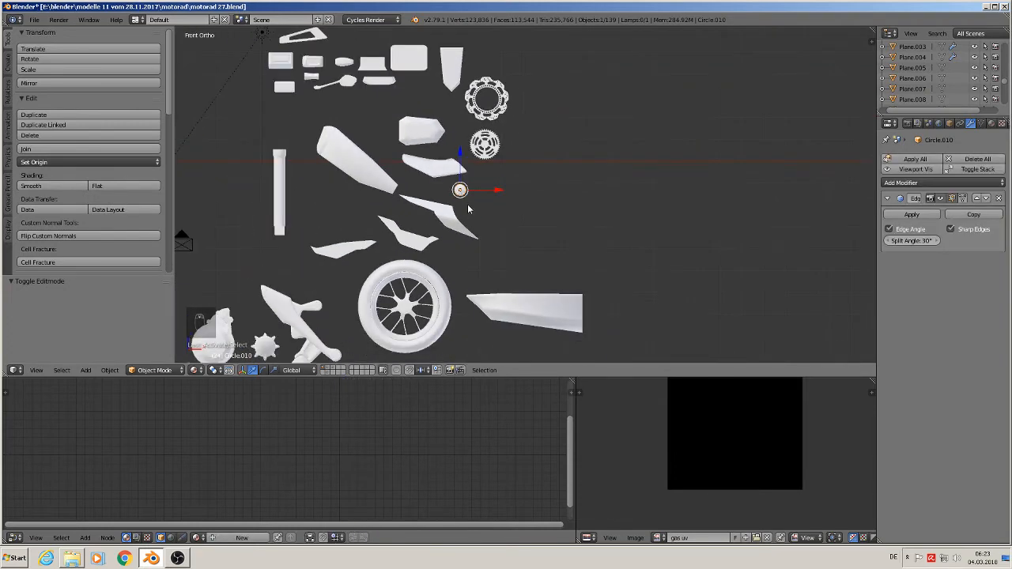
key(shift+d)
click(469, 210)
Move the duplicated cap by about -40.084 in X and -16.587 in Z, onto the clamp plate
shift+middle_drag(515, 202, 696, 111)
scroll(695, 141, down, 7)
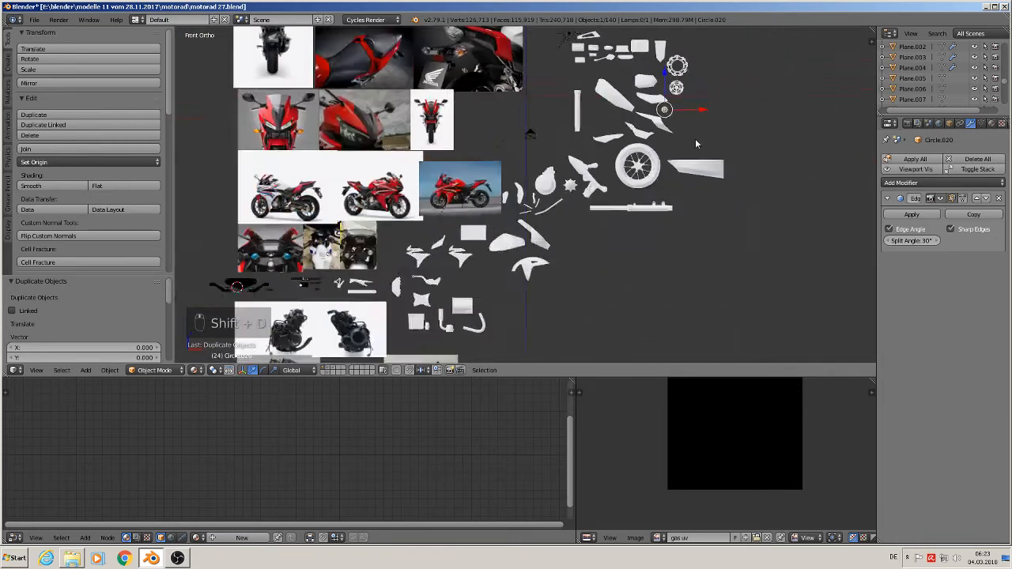
shift+middle_drag(685, 162, 733, 147)
key(g)
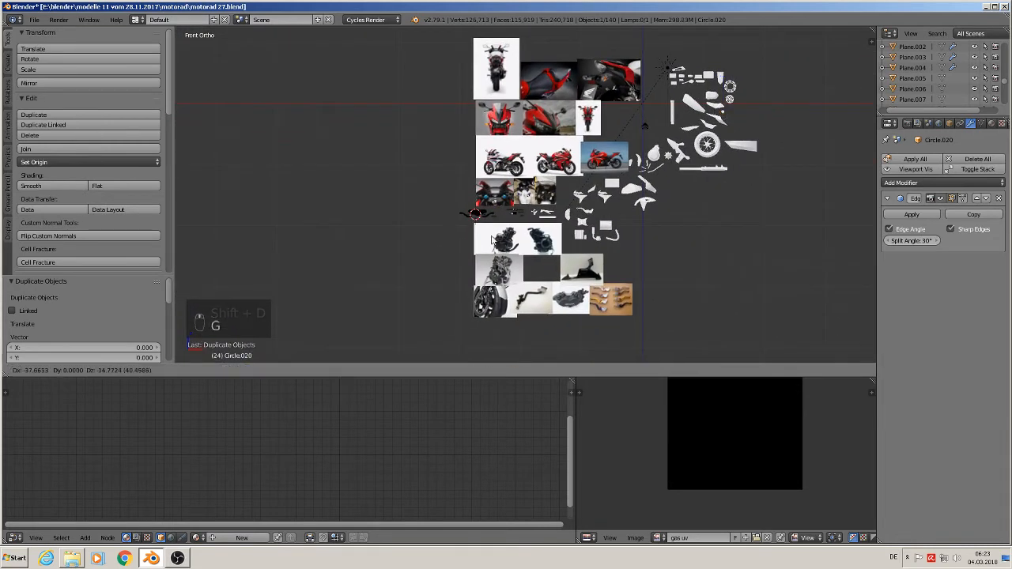
click(477, 251)
key(KP_Decimal)
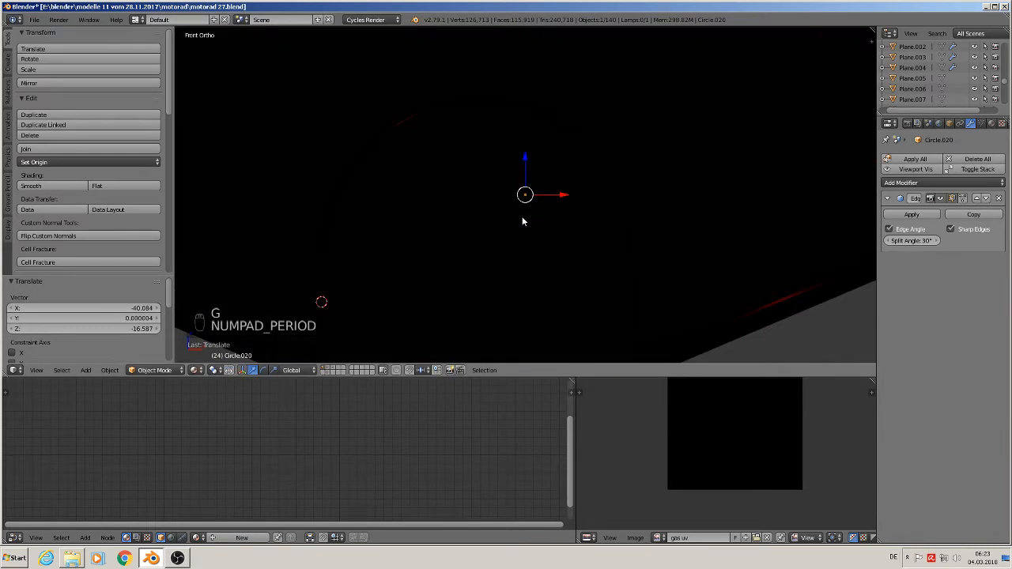
Move the duplicated cap about -3.665 along Y so it sits in front of the clamp plate
scroll(518, 236, down, 3)
middle_drag(503, 238, 564, 233)
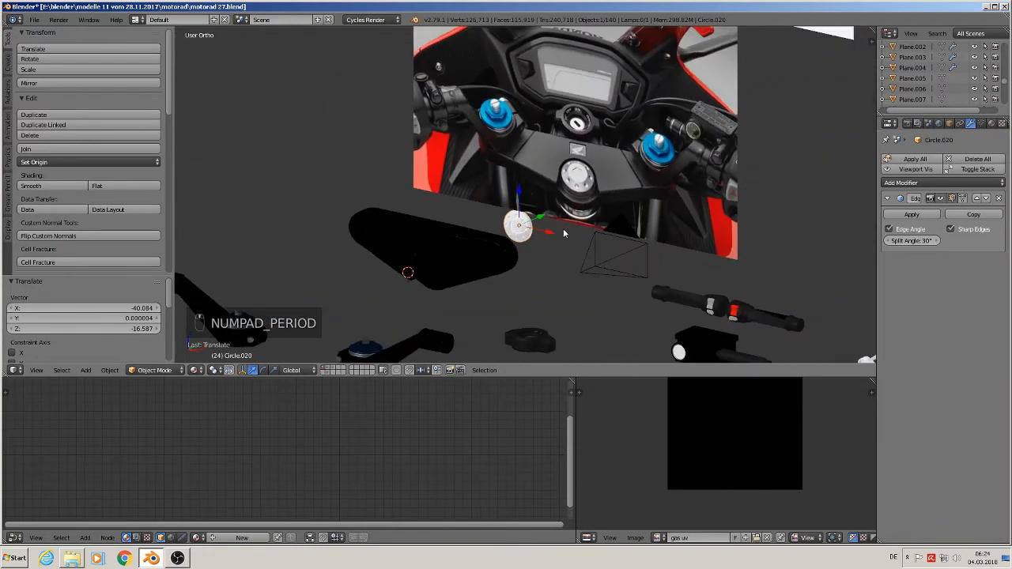
key(g)
key(y)
click(403, 285)
scroll(447, 272, up, 2)
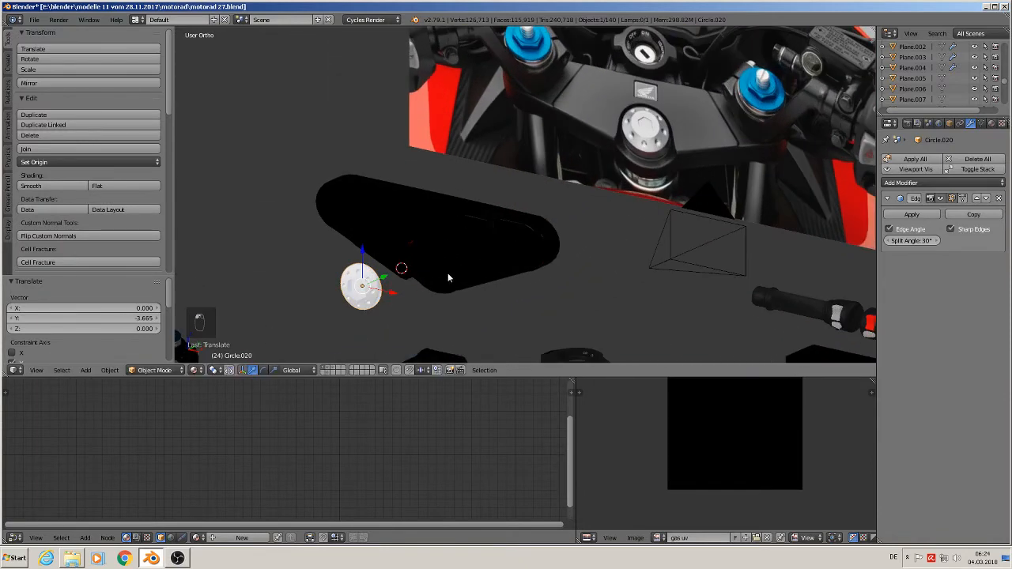
Mark the edge loop around the duplicated cap's outer back rim as a UV seam
key(KP_1)
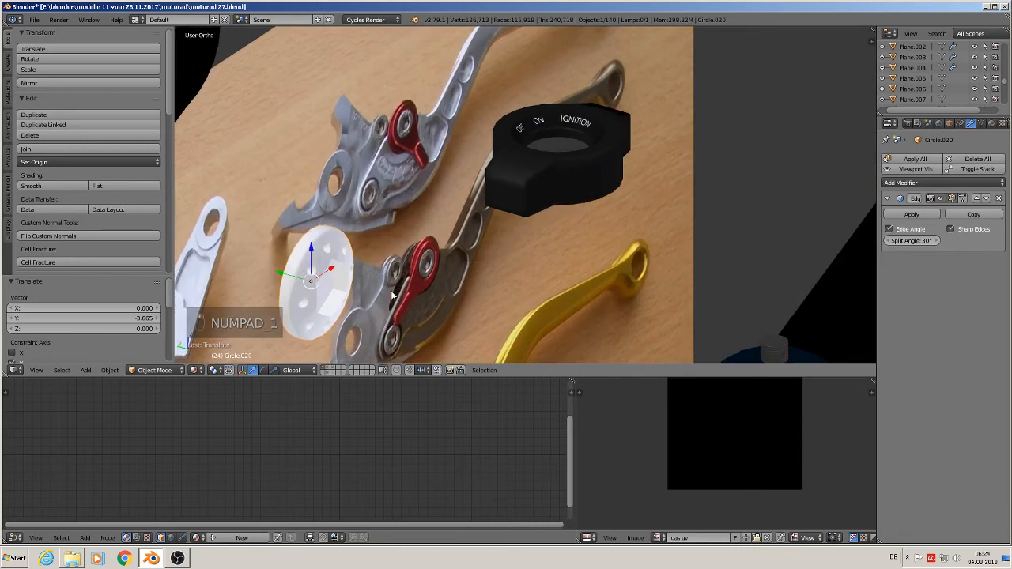
shift+middle_drag(391, 294, 501, 183)
scroll(501, 183, up, 3)
key(Tab)
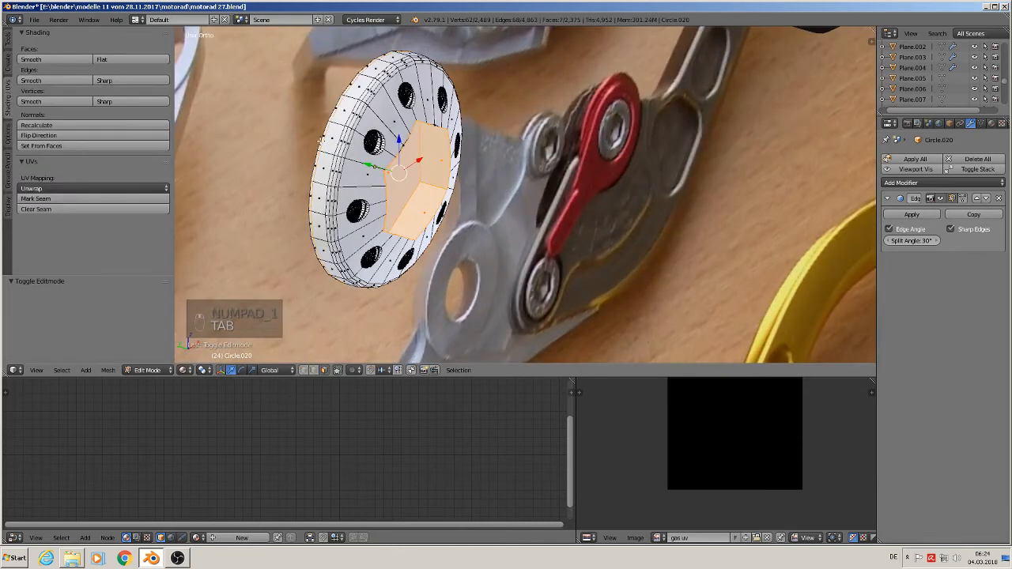
scroll(323, 139, up, 2)
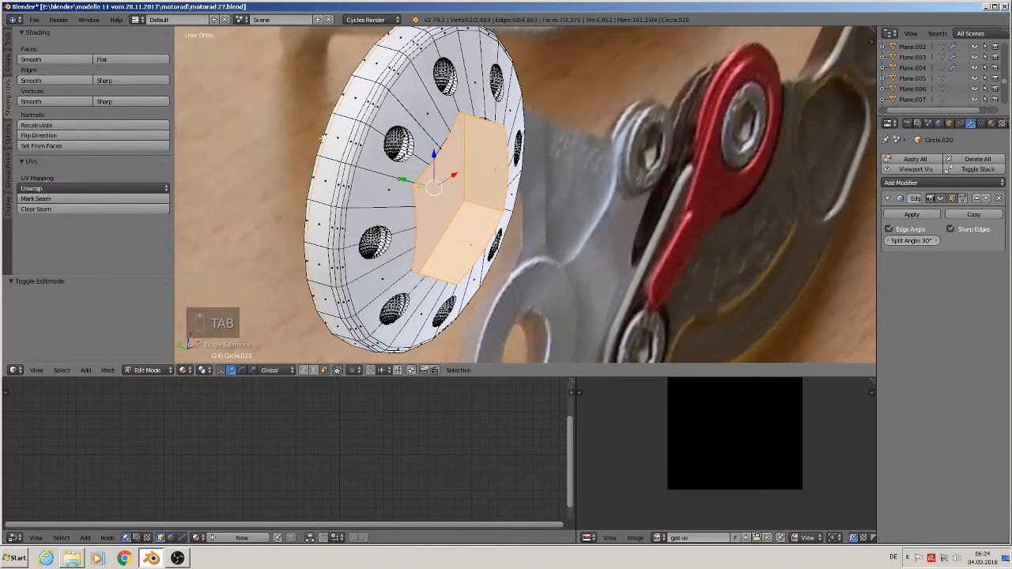
click(313, 370)
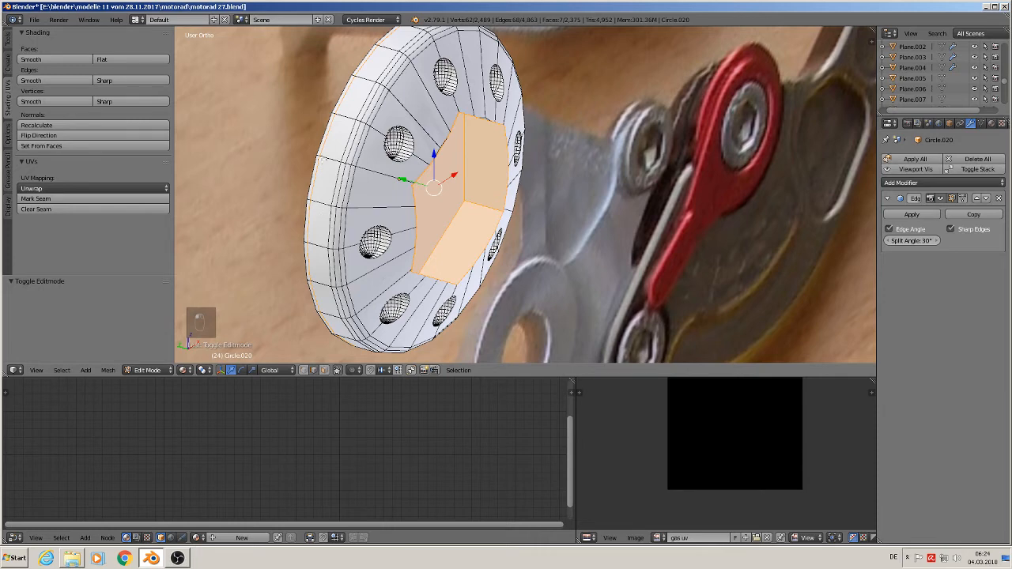
alt+right_click(318, 151)
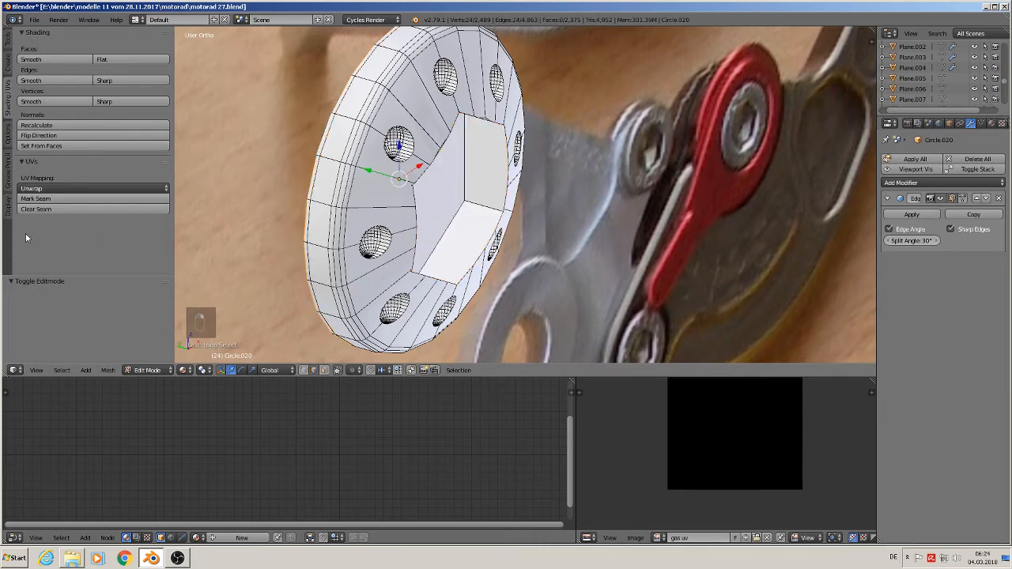
click(47, 198)
middle_drag(435, 252, 356, 233)
key(Tab)
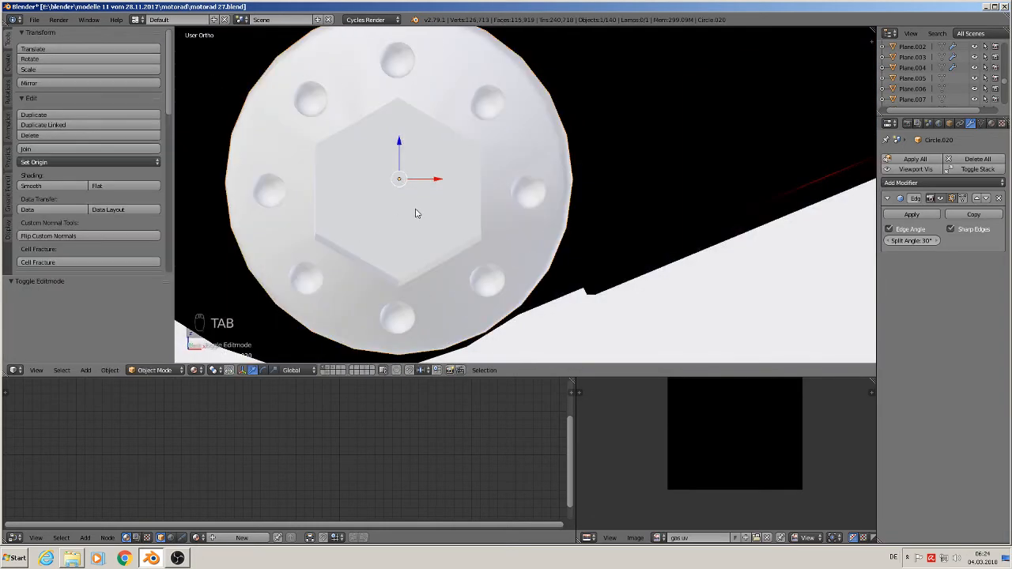
Select the duplicated cap's whole mesh and unwrap its UVs with the standard Unwrap
key(KP_1)
scroll(417, 213, down, 9)
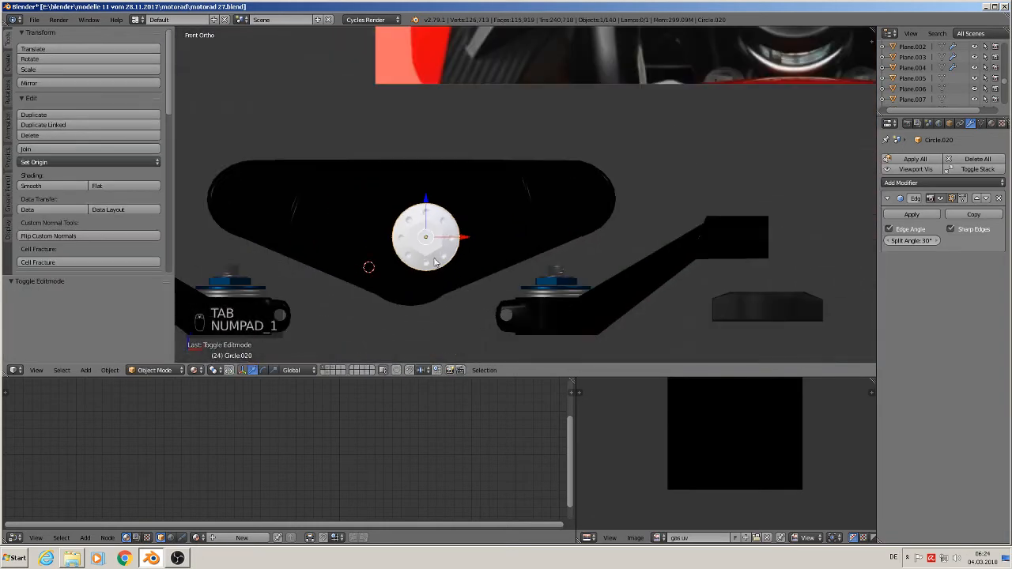
key(Tab)
key(a)
key(a)
key(a)
key(a)
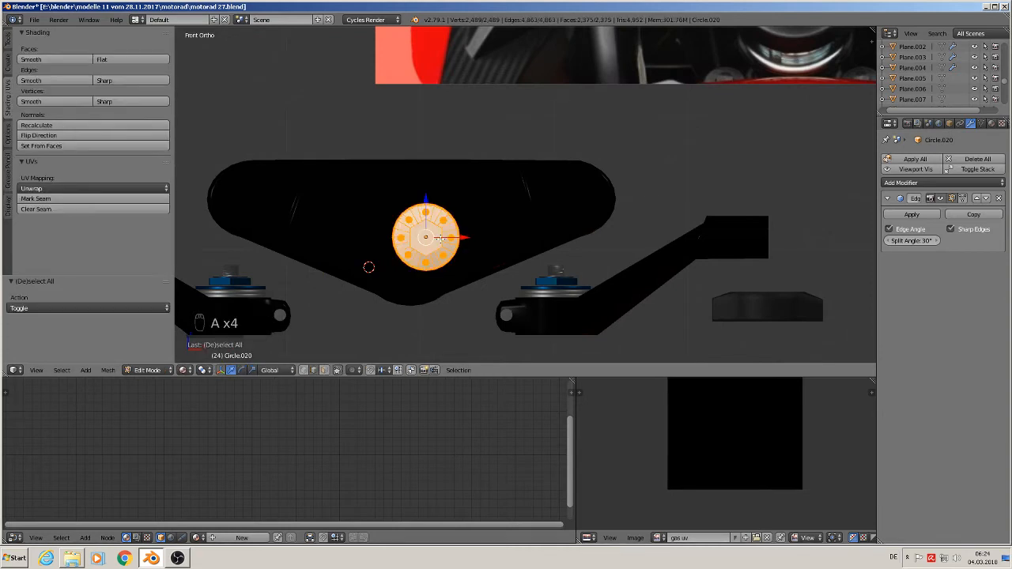
key(u)
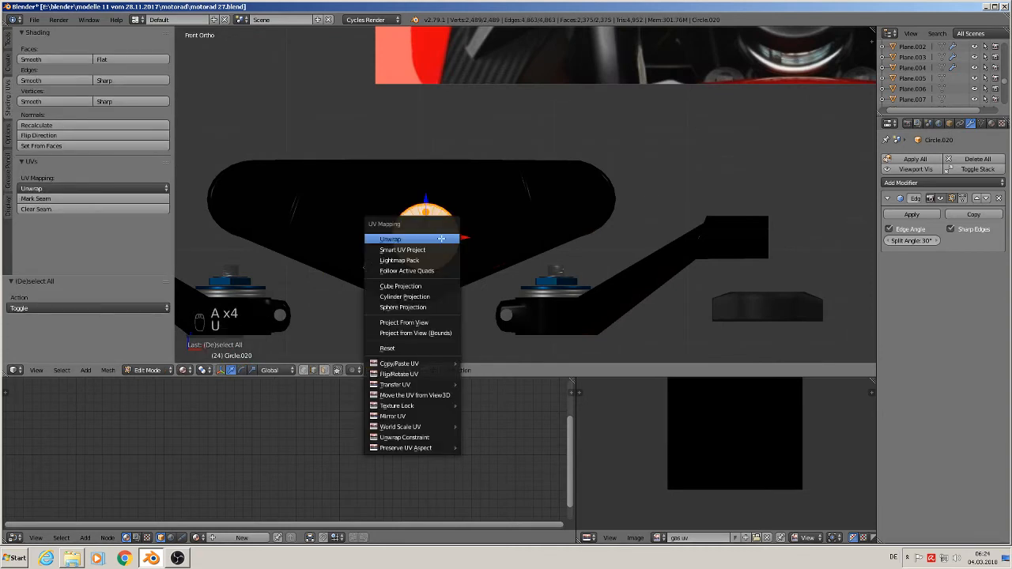
click(441, 238)
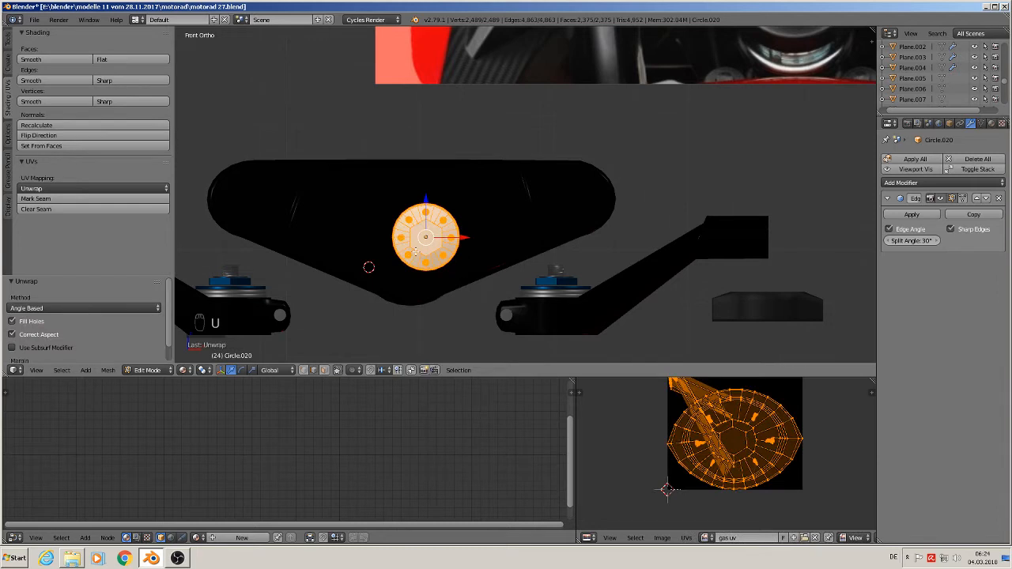
key(Tab)
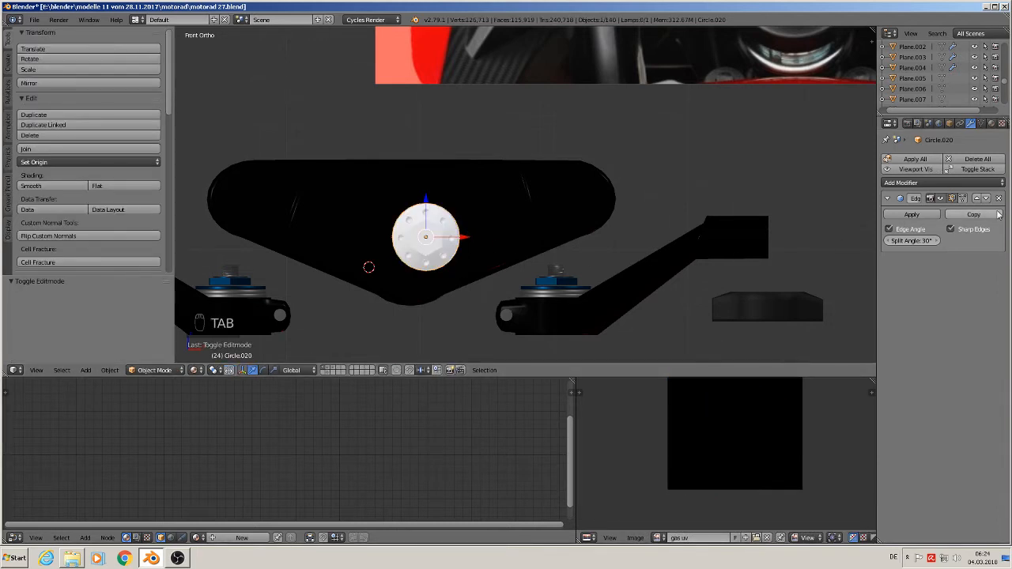
Add a material slot to the cap, check the existing materials for a chrome one, and create a new material named chrome
click(991, 124)
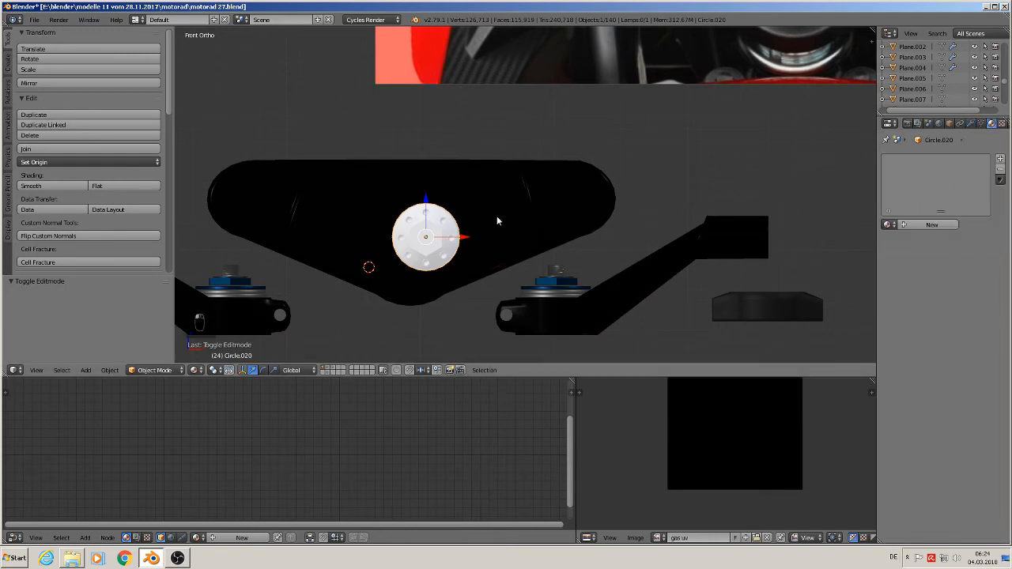
shift+middle_drag(665, 127, 572, 267)
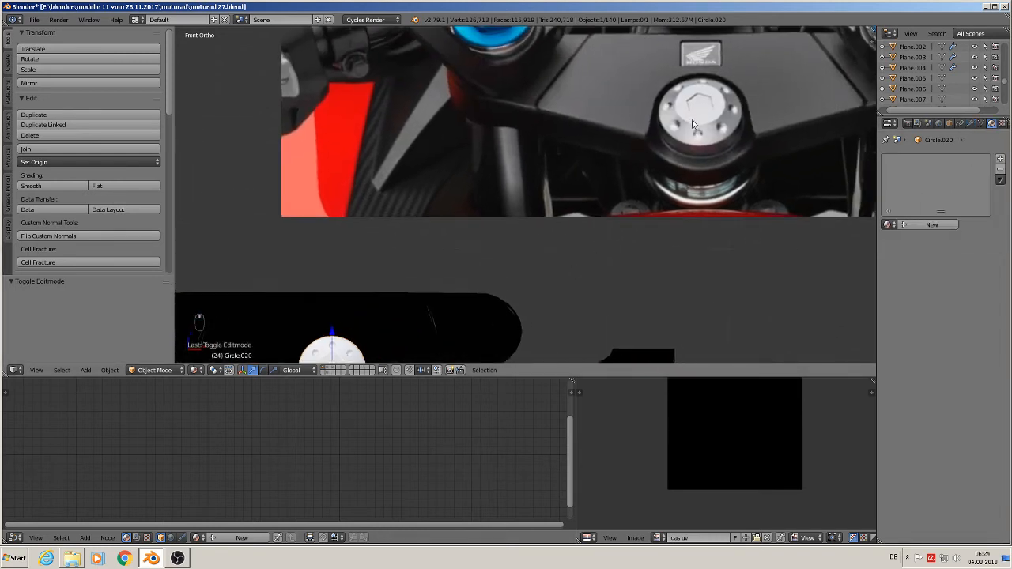
shift+middle_drag(705, 201, 712, 147)
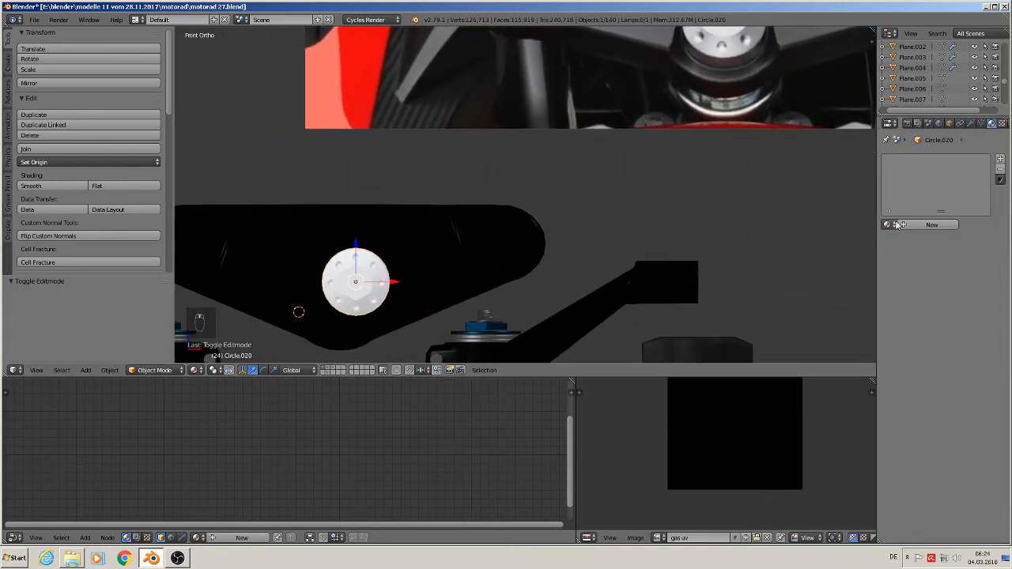
click(1000, 158)
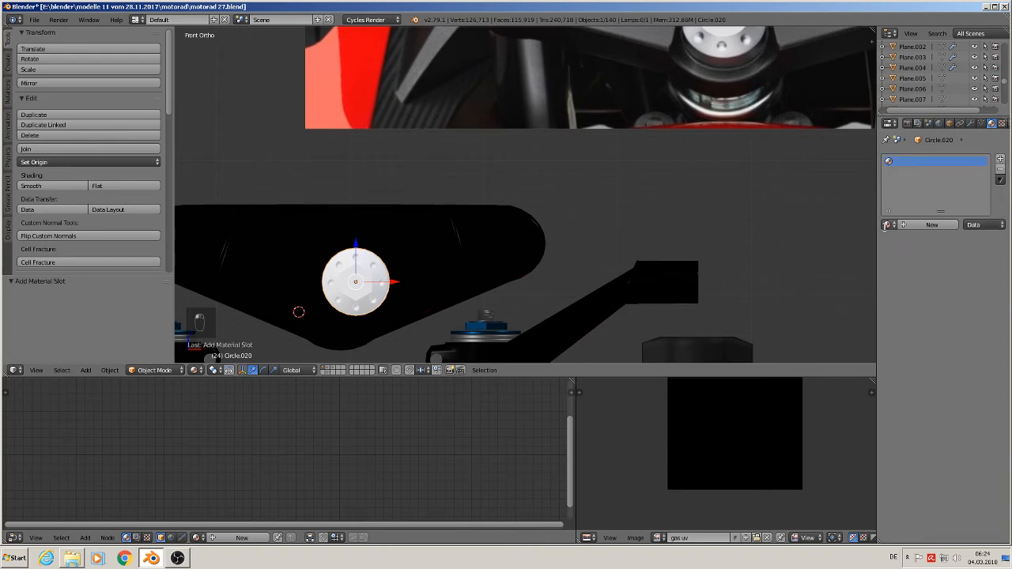
click(889, 225)
text(ch)
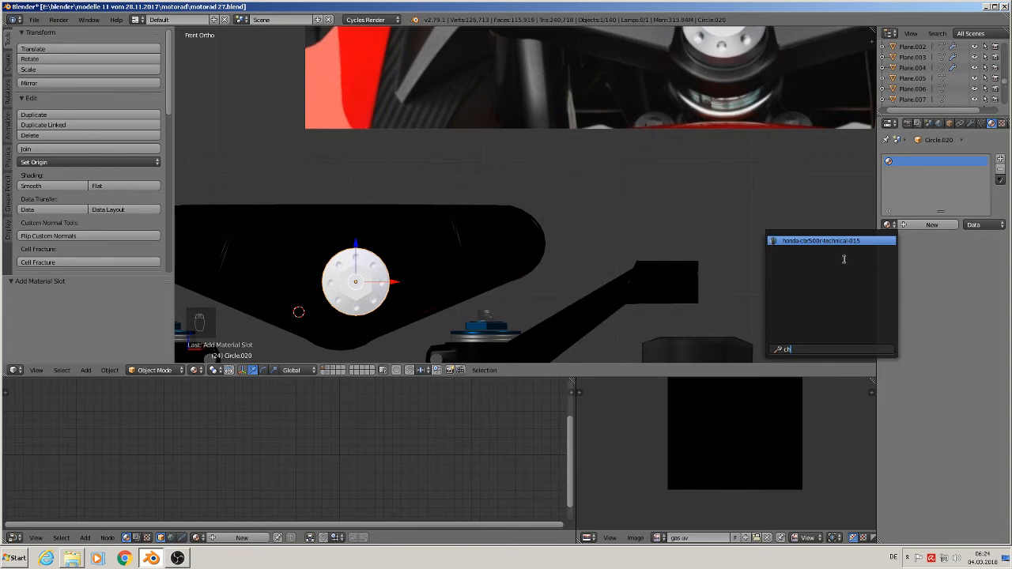
click(932, 224)
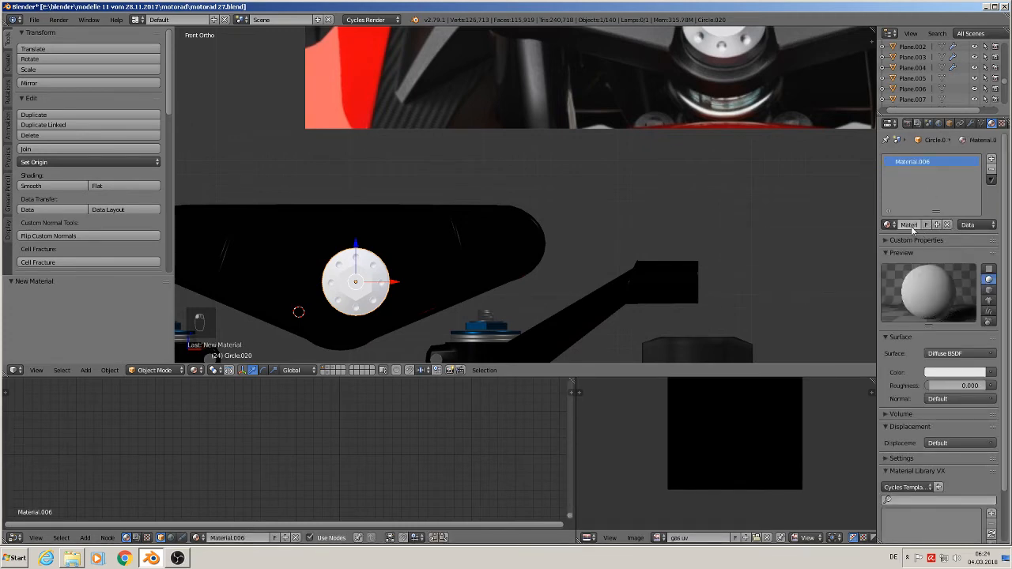
double_click(911, 225)
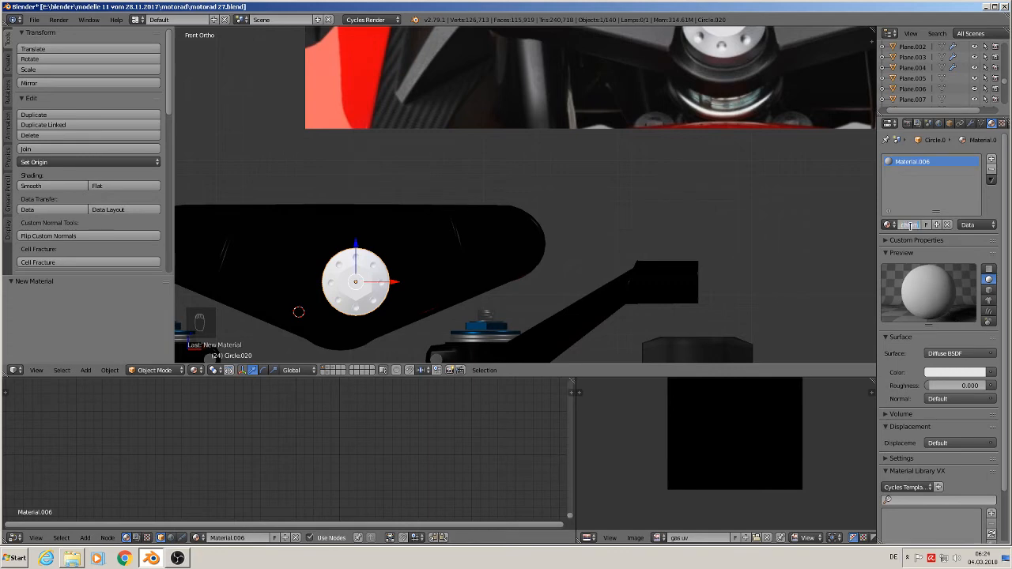
text(chrome)
key(Return)
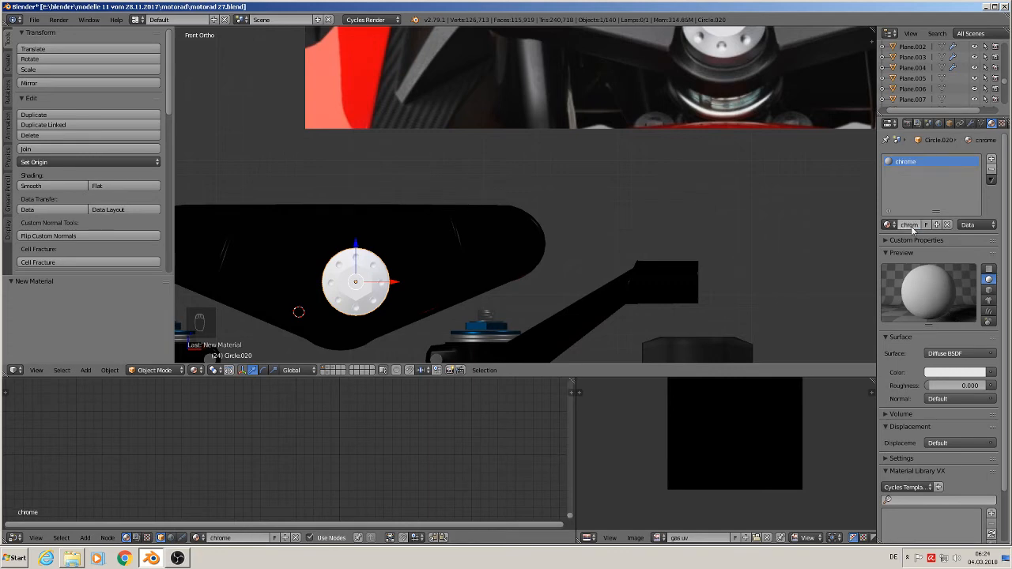
Switch the chrome material's surface shader to Principled BSDF, with Metallic 1 and Roughness about 0.463
click(942, 356)
click(893, 253)
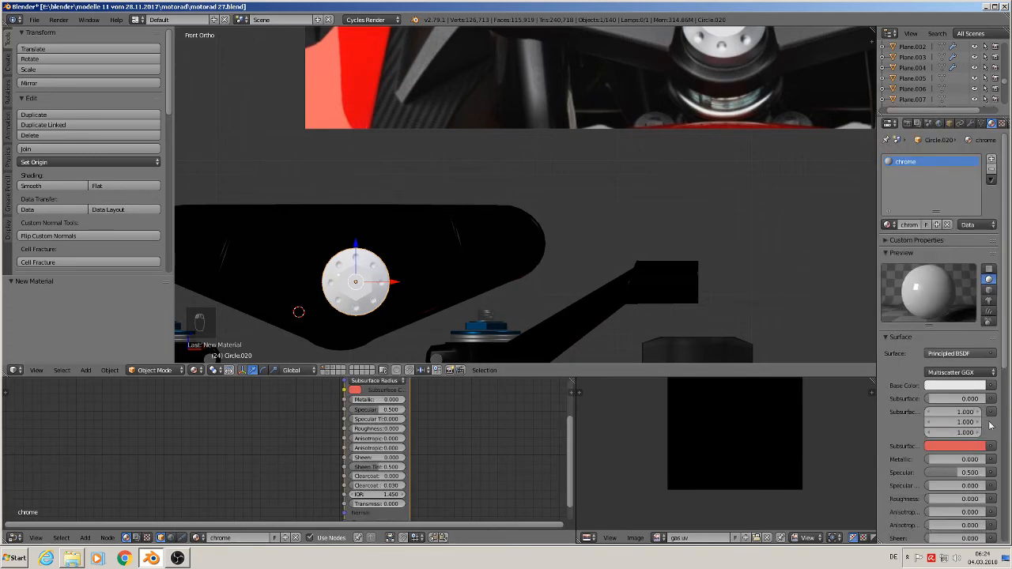
click(946, 461)
text(1)
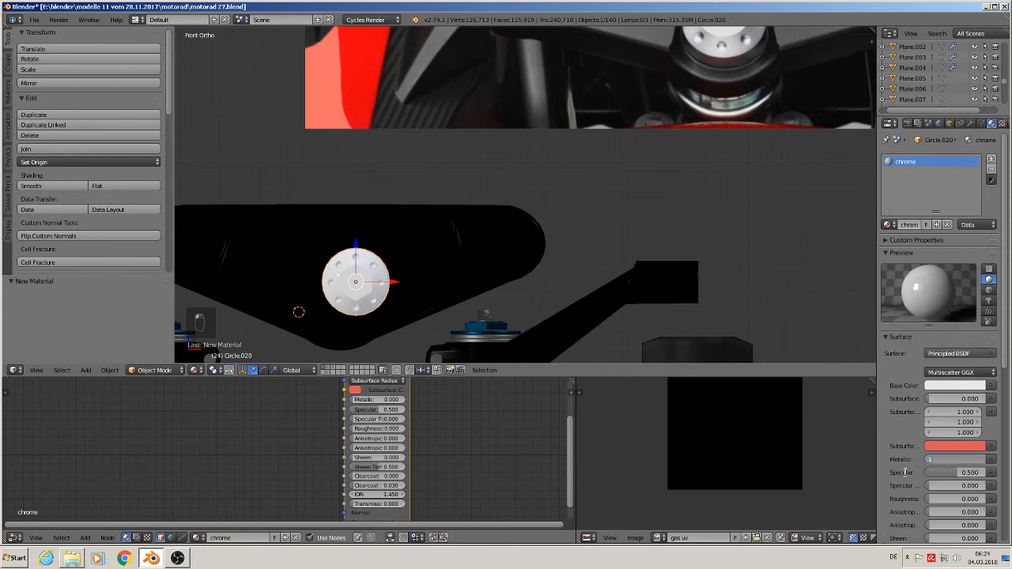
key(Return)
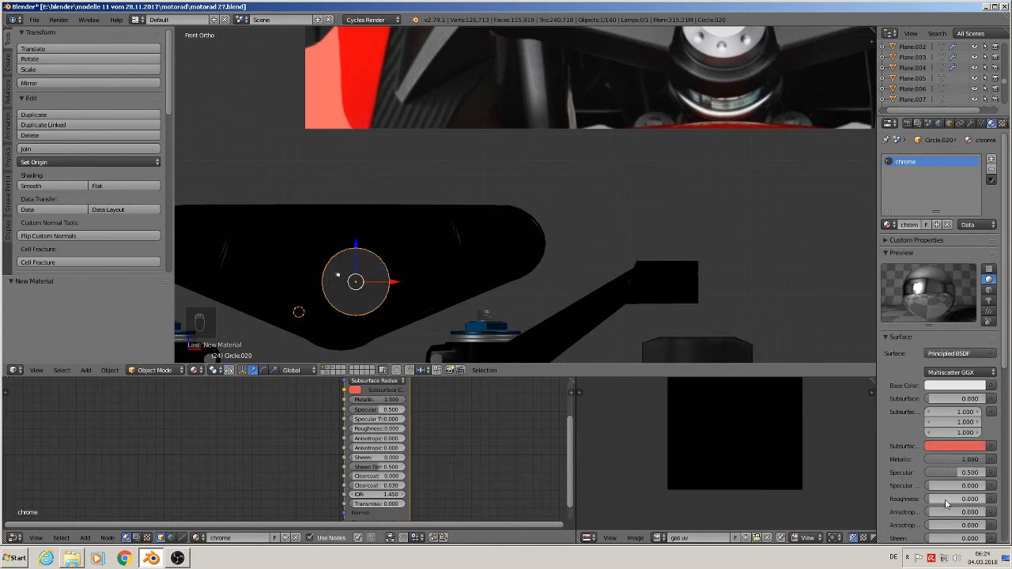
drag(946, 504, 975, 498)
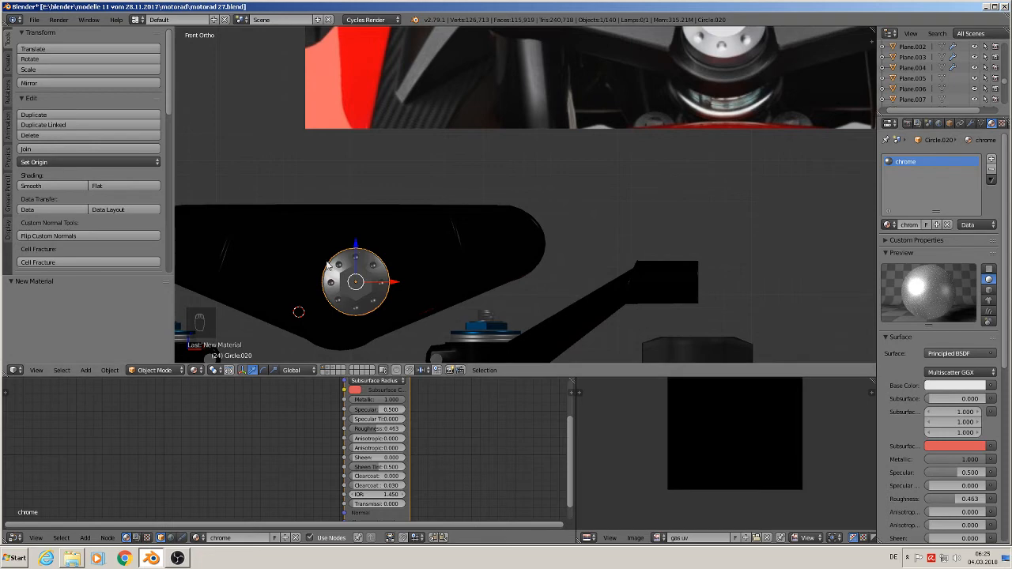
Disable Sharp Edges in the cap's Edge Split modifier and set its split angle to 27°
middle_drag(374, 276, 367, 301)
scroll(366, 292, up, 7)
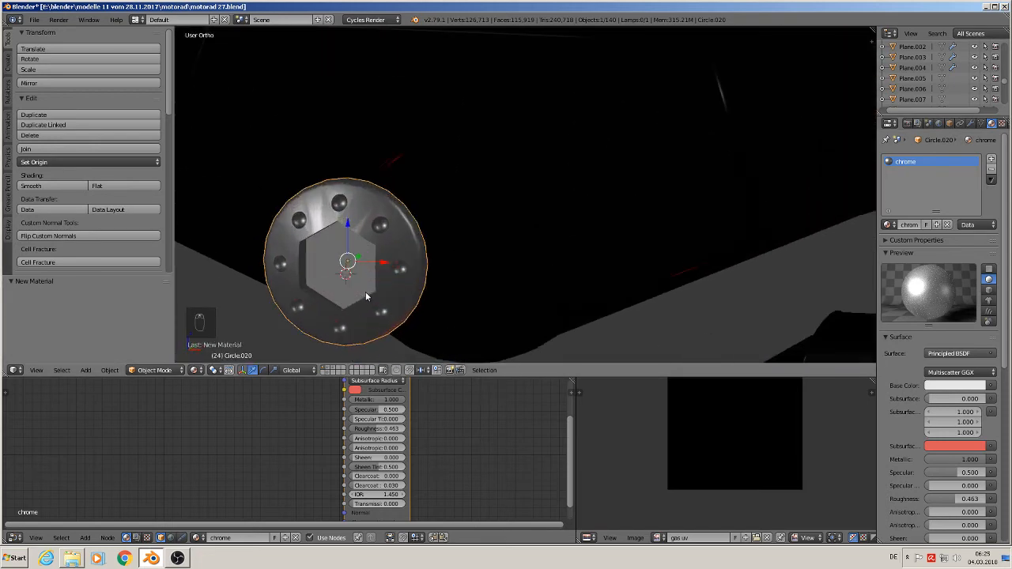
scroll(386, 224, up, 1)
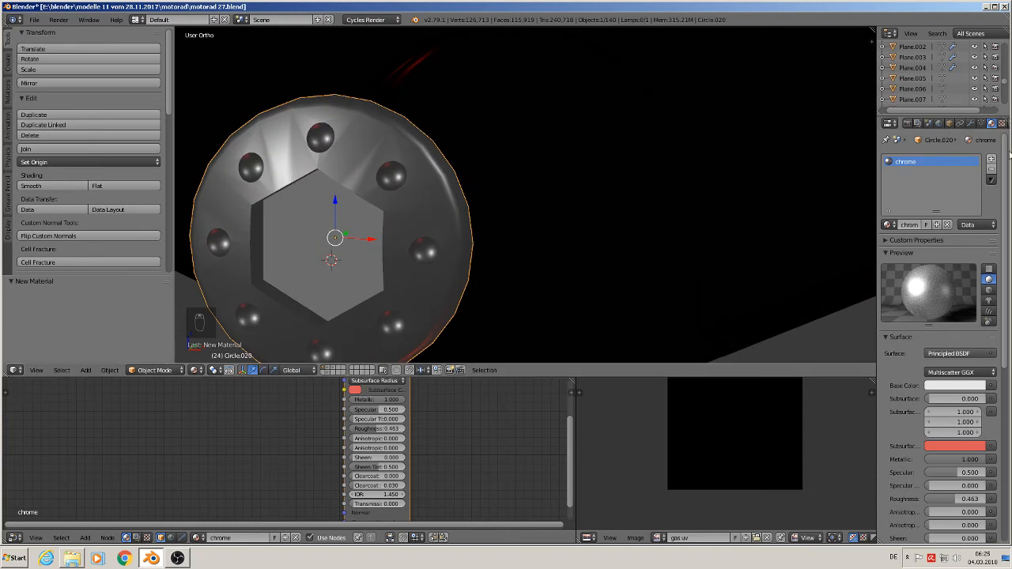
click(970, 123)
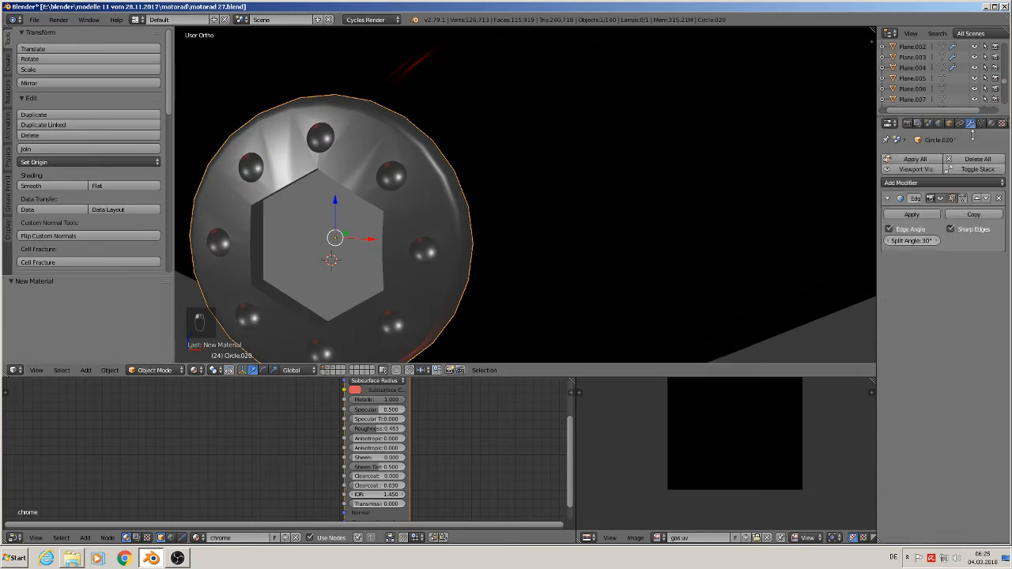
click(950, 229)
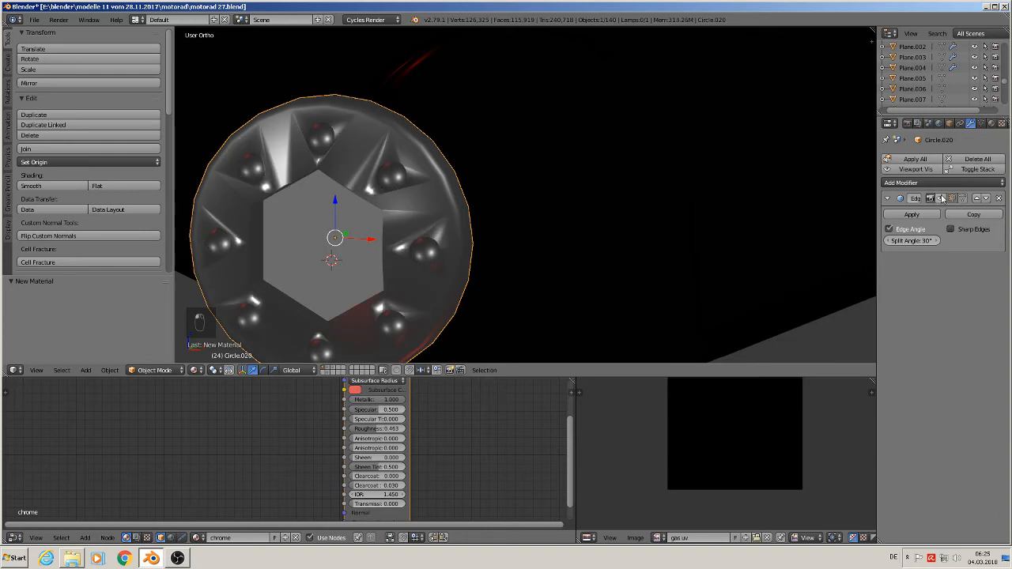
click(942, 199)
click(942, 198)
click(942, 198)
key(Tab)
mouse_move(402, 210)
middle_down()
mouse_move(379, 229)
mouse_move(406, 261)
mouse_move(418, 229)
mouse_move(406, 237)
mouse_move(404, 210)
mouse_move(424, 232)
mouse_move(391, 218)
middle_up()
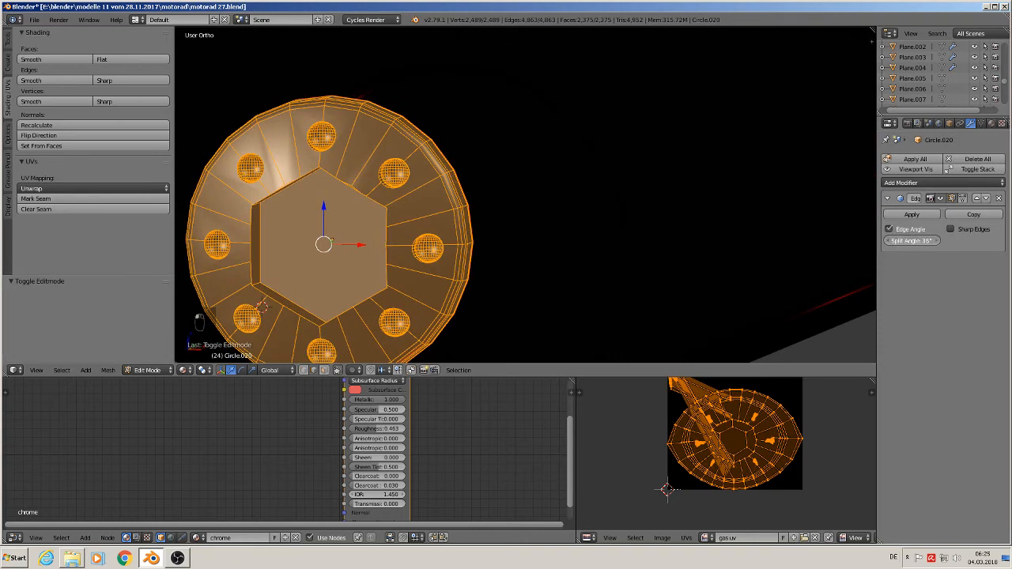
drag(912, 240, 892, 237)
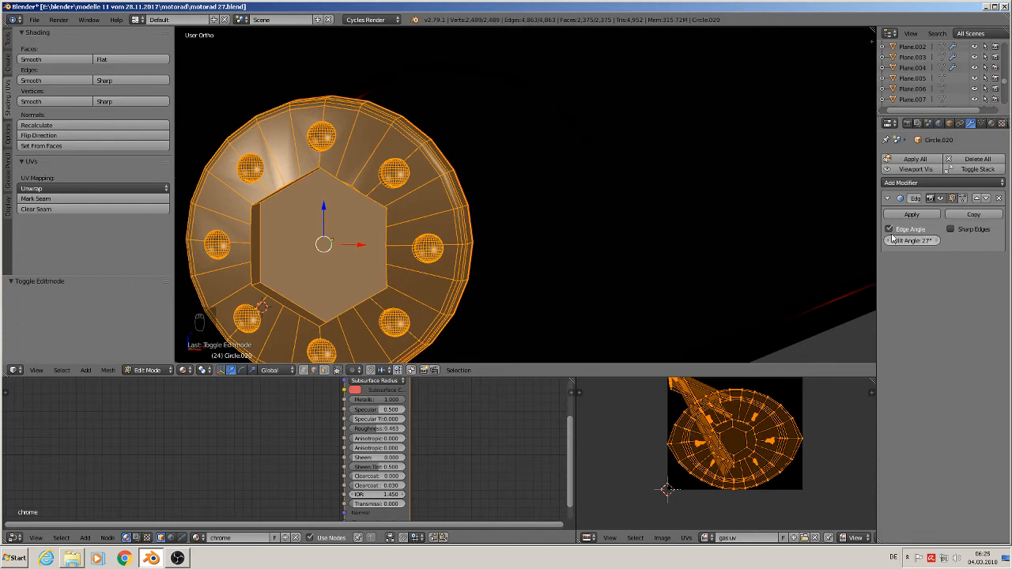
key(Tab)
Move the cap about -0.104 in X and -0.142 in Z in front view, centring it above the clamp plate's lower tip
scroll(480, 284, down, 5)
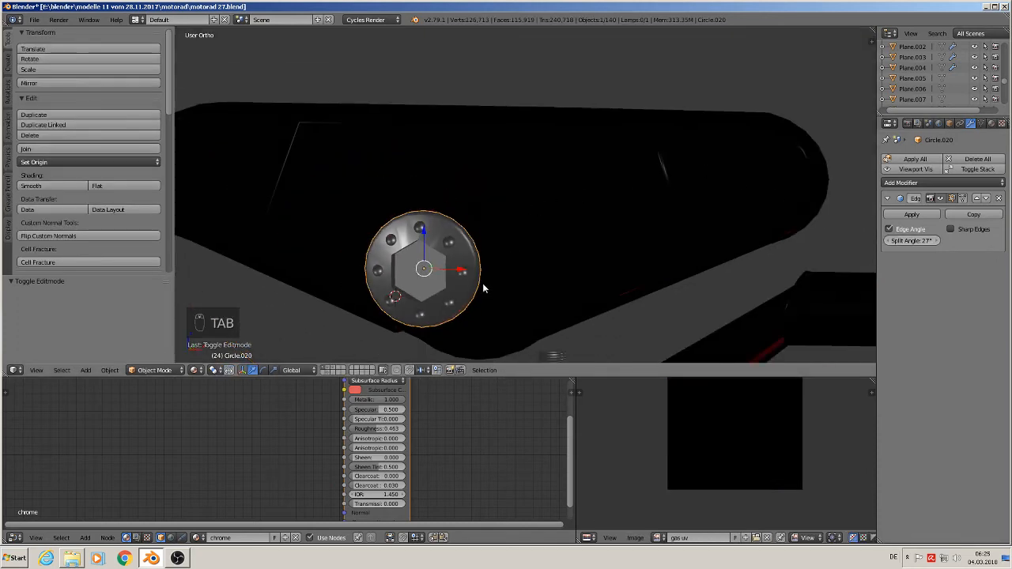
key(KP_1)
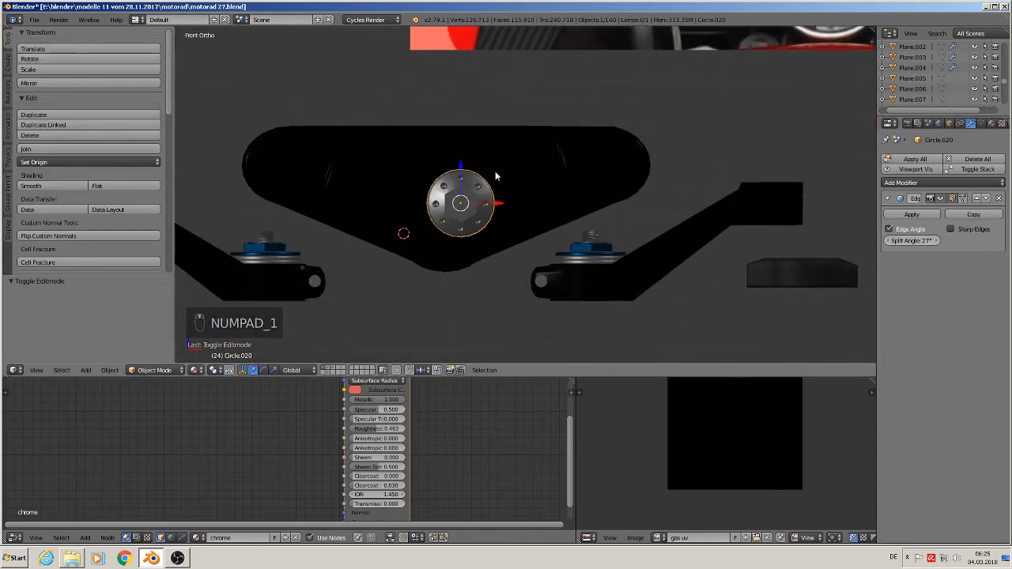
scroll(499, 158, up, 2)
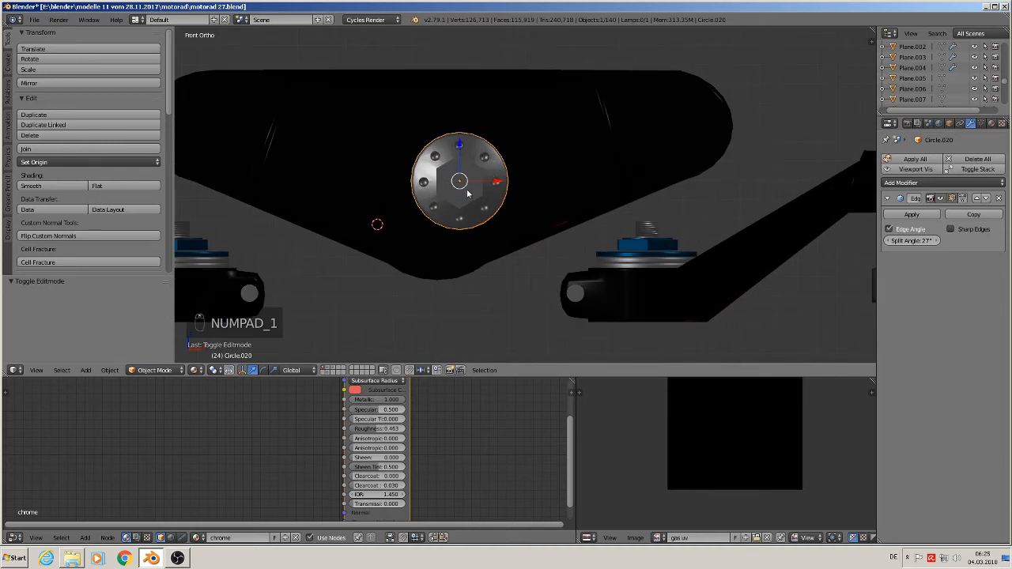
key(g)
click(447, 221)
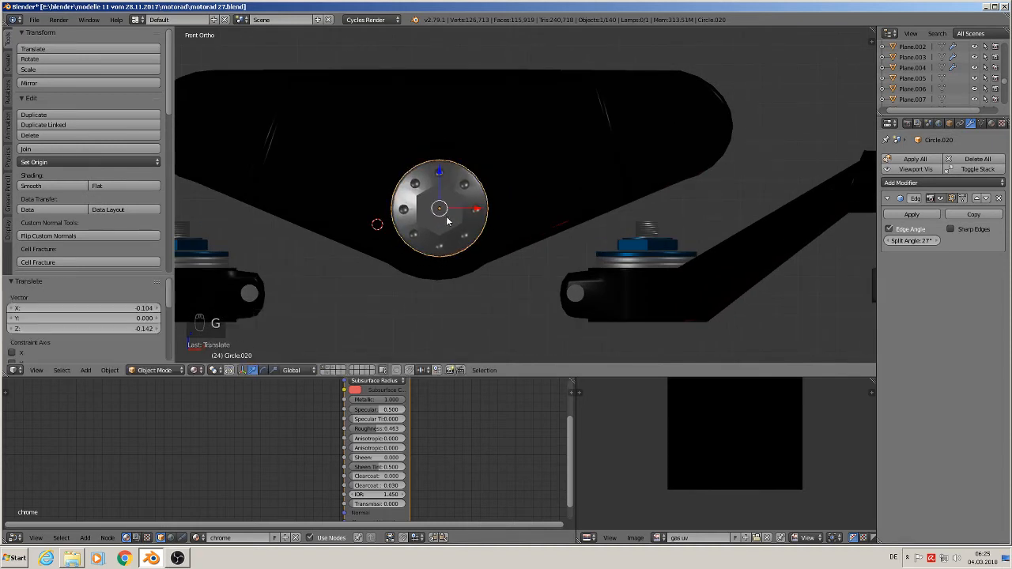
Move the cap about 1.436 along Y so it sits against the clamp plate
middle_drag(447, 221, 463, 264)
key(g)
key(y)
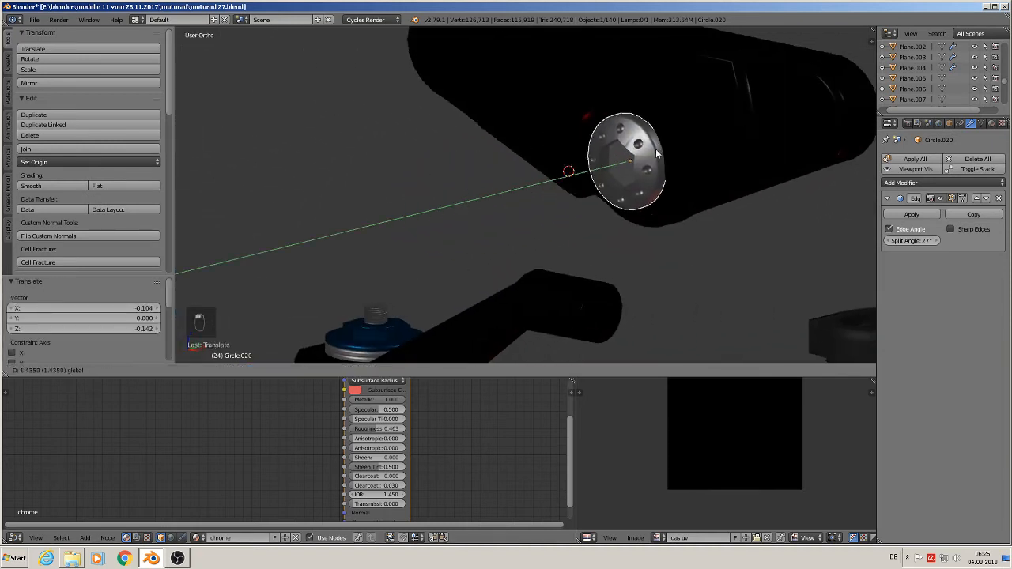
click(656, 153)
Nudge the seated cap by about -0.005 along Y and about -0.008 along X
middle_drag(656, 152, 656, 430)
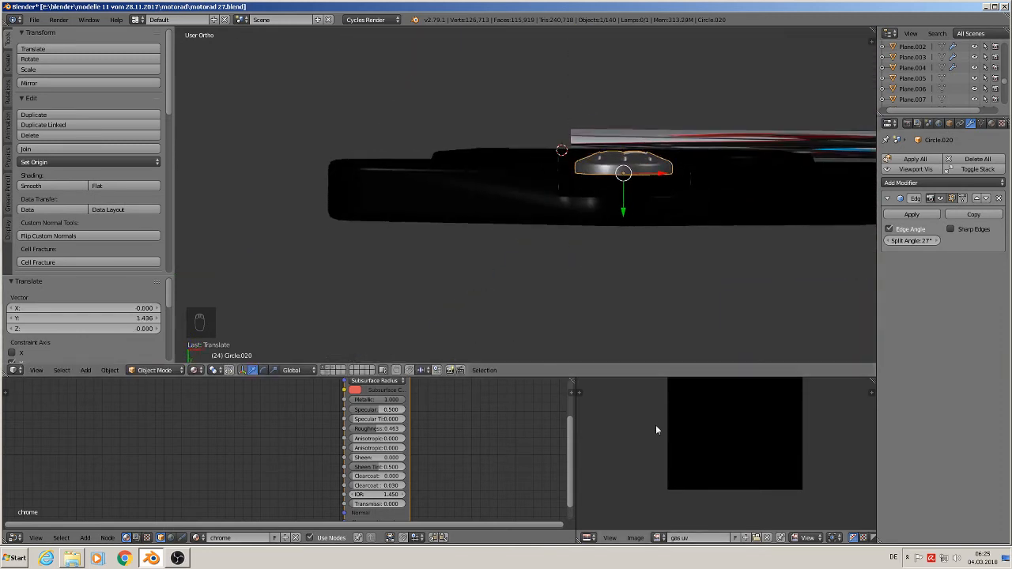
key(g)
key(y)
click(619, 211)
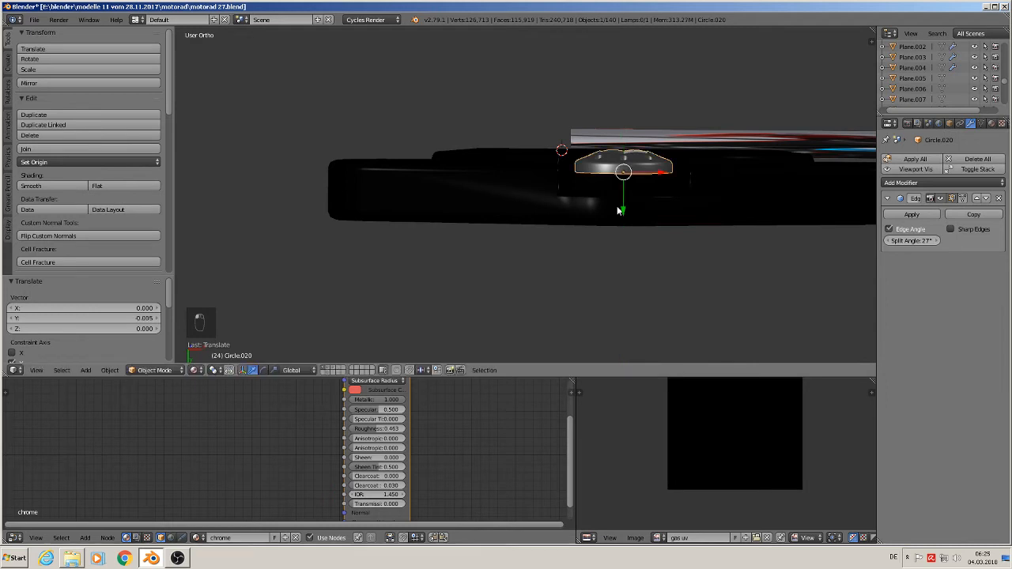
key(g)
key(x)
click(656, 204)
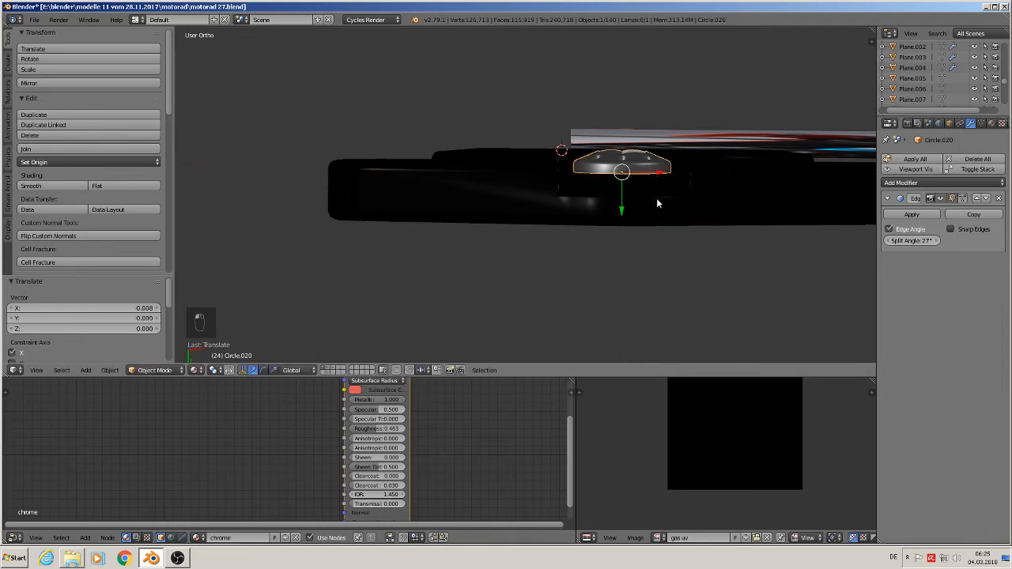
Extend the cap's side wall into the clamp plate by moving its back rim edge loop about 0.155 along Y
middle_drag(656, 203, 637, 186)
key(Tab)
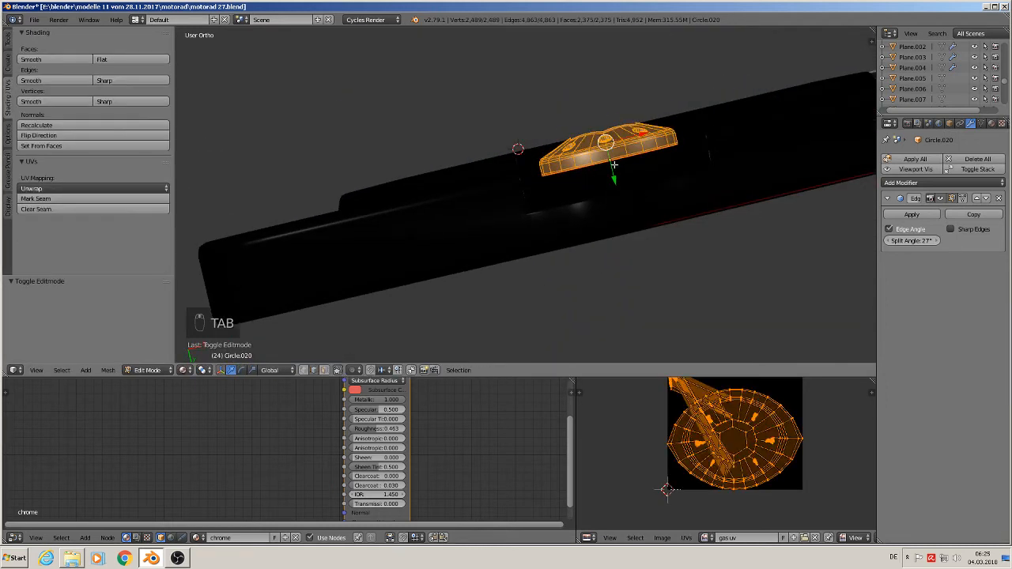
alt+right_click(614, 163)
drag(619, 197, 638, 241)
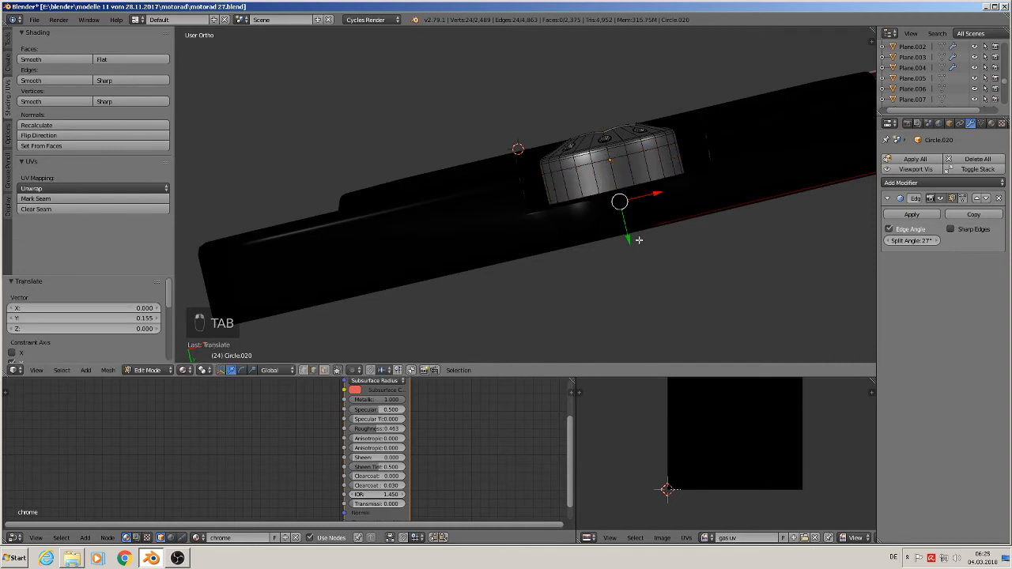
key(Tab)
middle_drag(659, 308, 614, 292)
key(a)
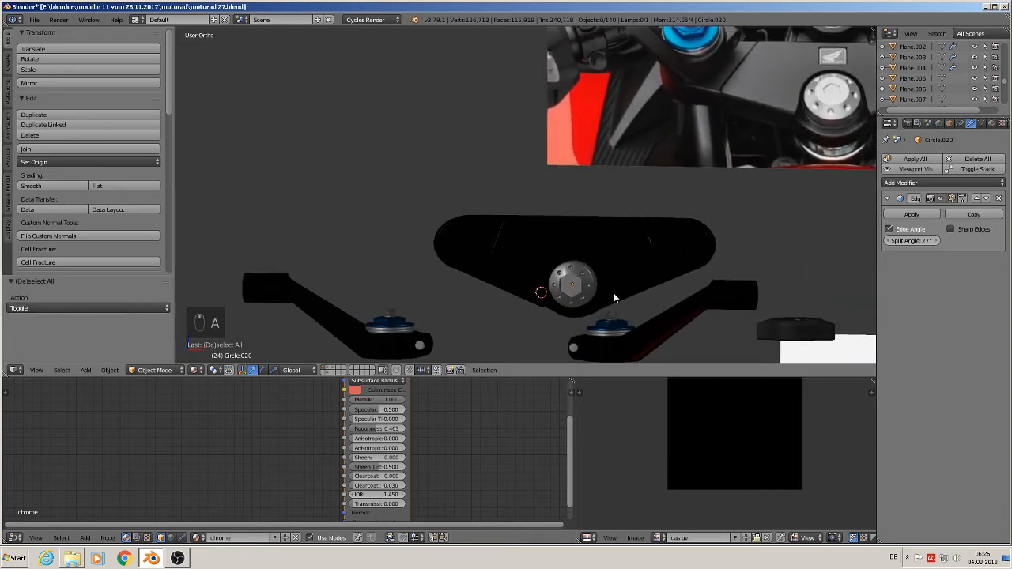
Join the cap into the clamp plate object and add an Edge Split modifier to the joined mesh
scroll(623, 292, up, 4)
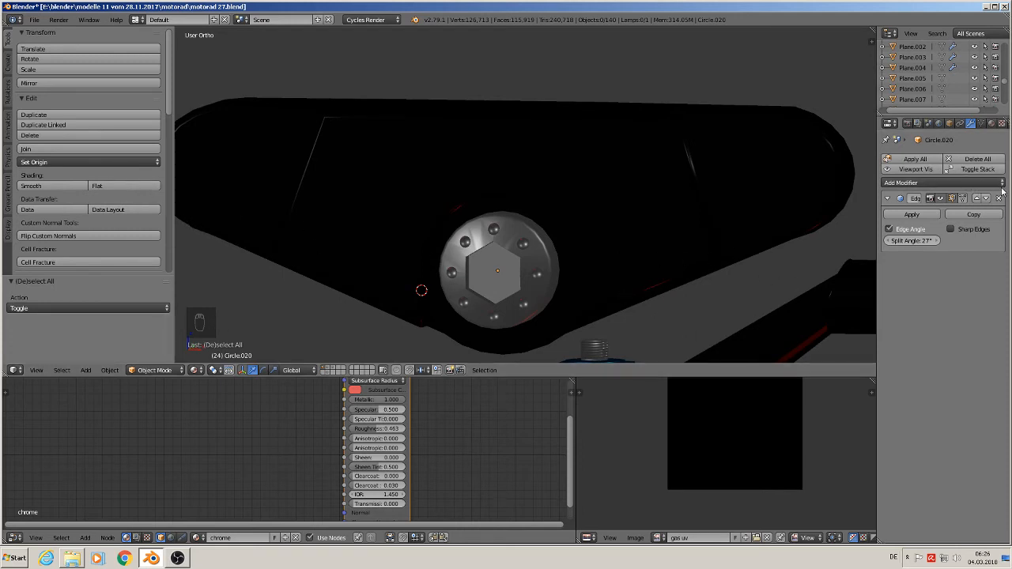
right_click(508, 241)
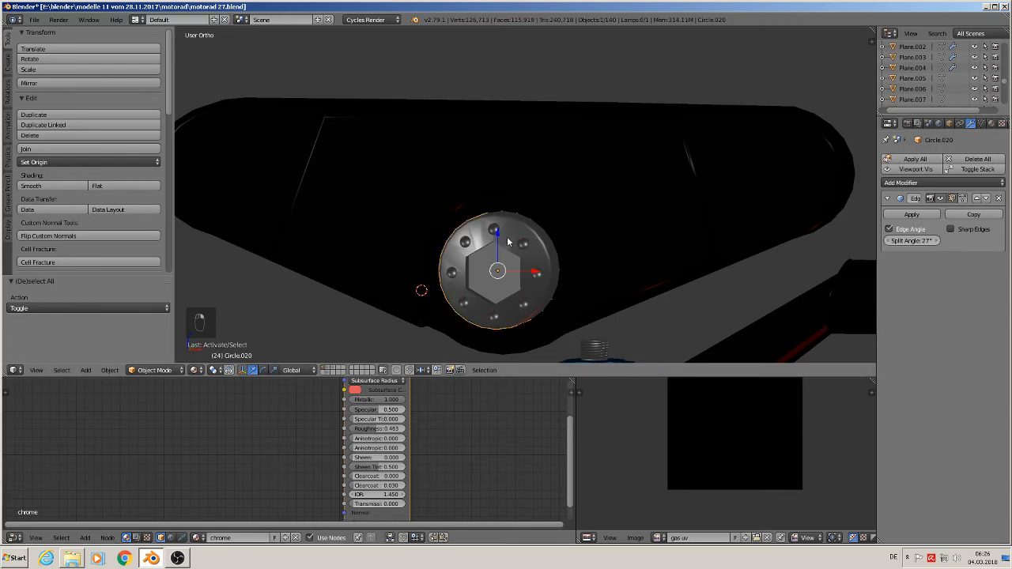
shift+right_click(581, 206)
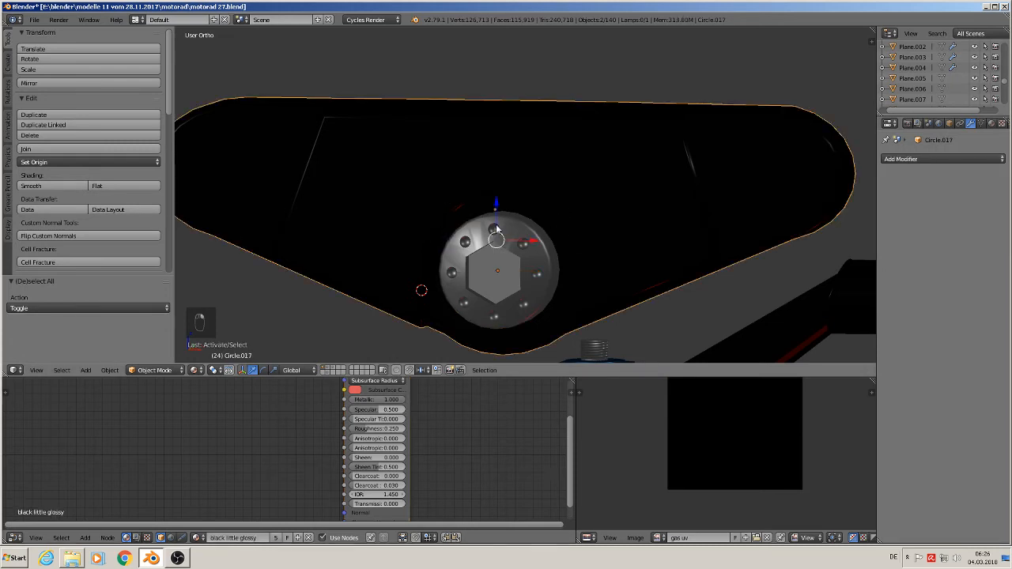
click(42, 149)
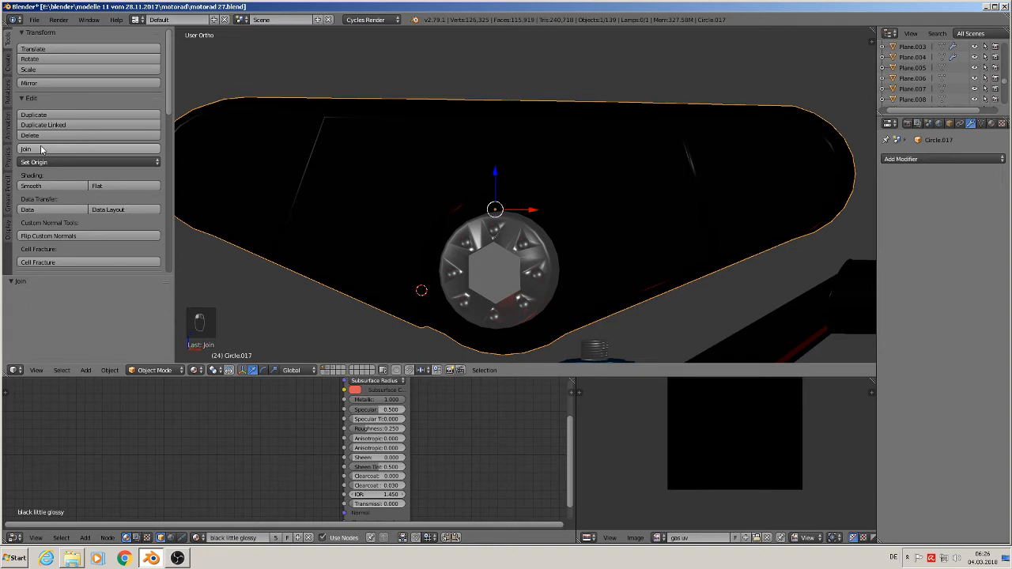
click(929, 158)
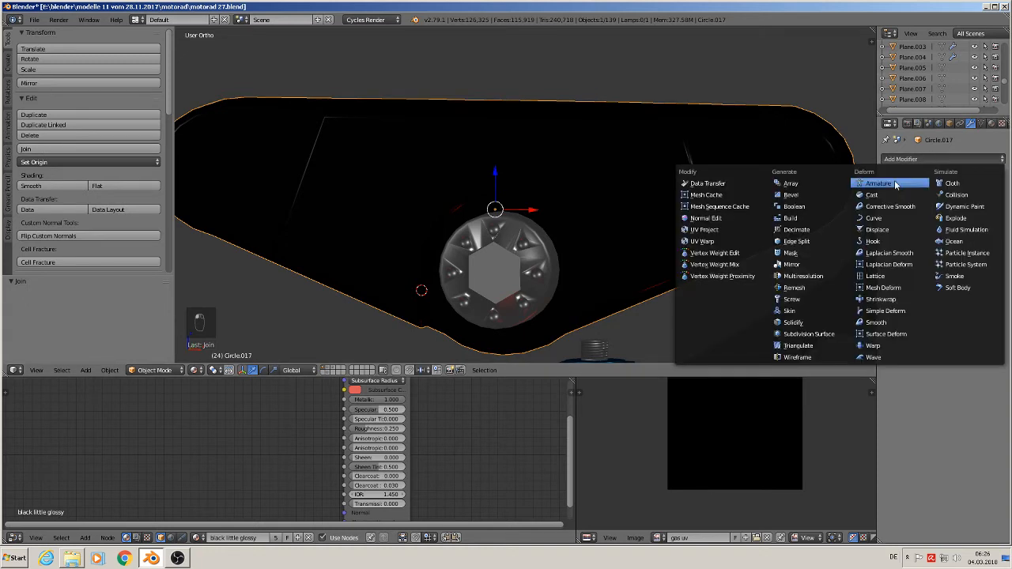
click(801, 241)
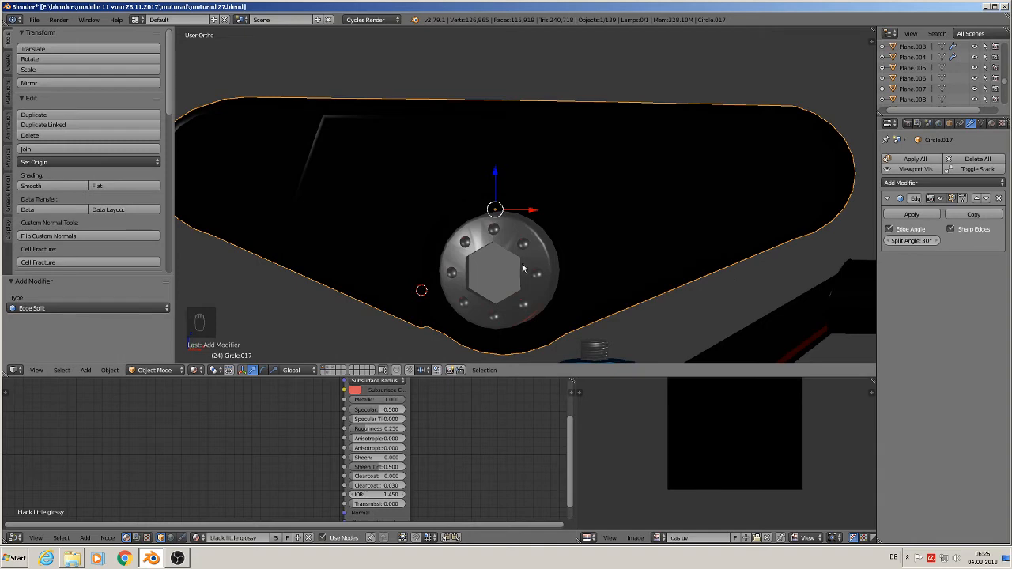
Recalculate the normals of the joined cap's linked mesh in Solid shading, leaving the clamp plate's mesh out of the selection
key(Tab)
key(a)
key(a)
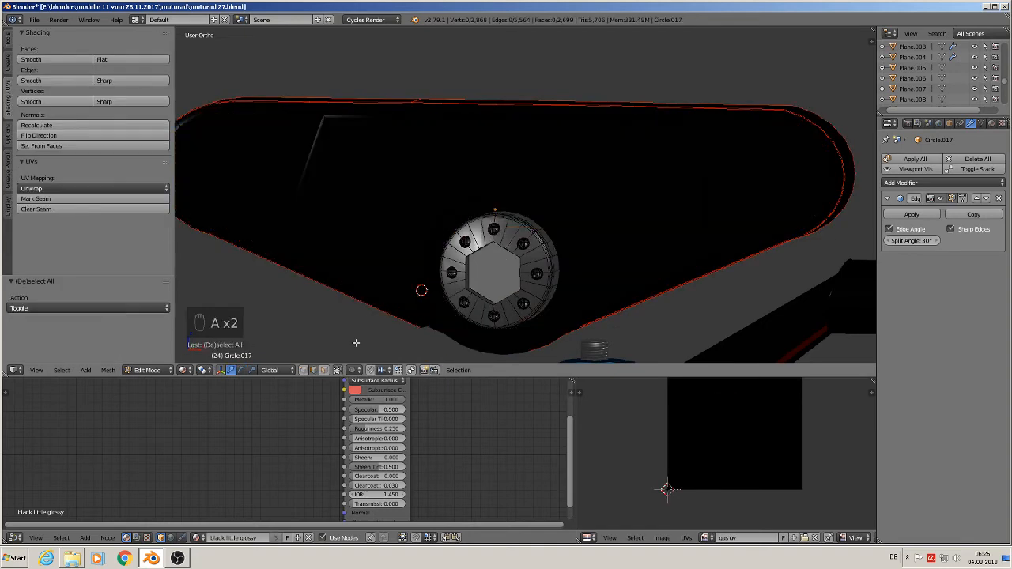
click(184, 370)
click(193, 336)
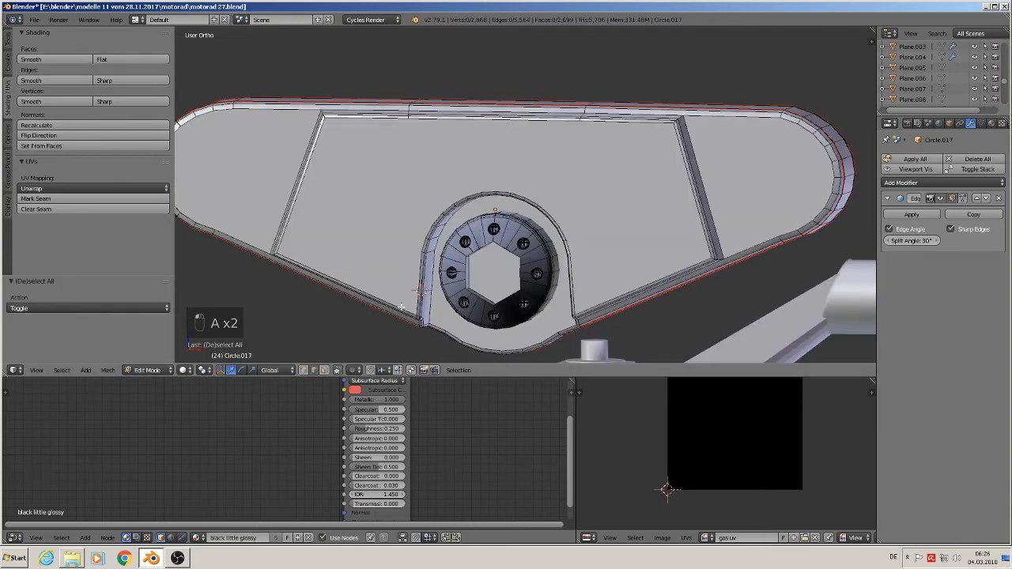
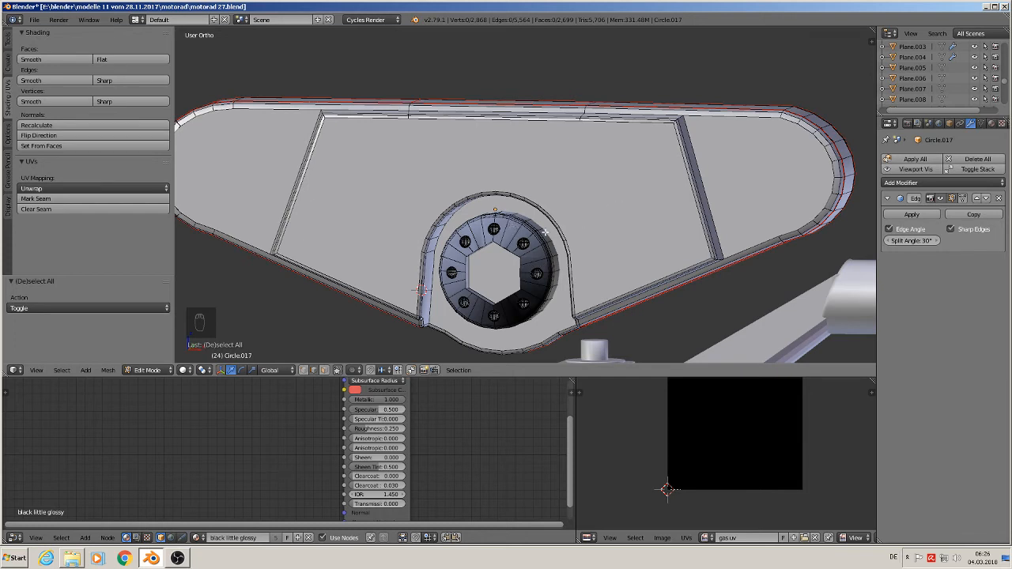
key(l)
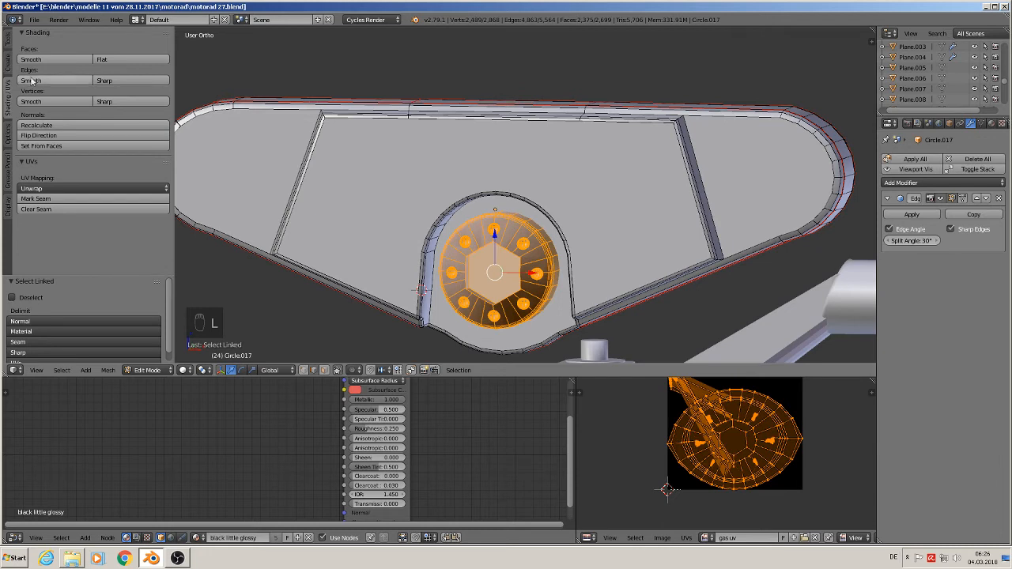
click(84, 126)
key(Tab)
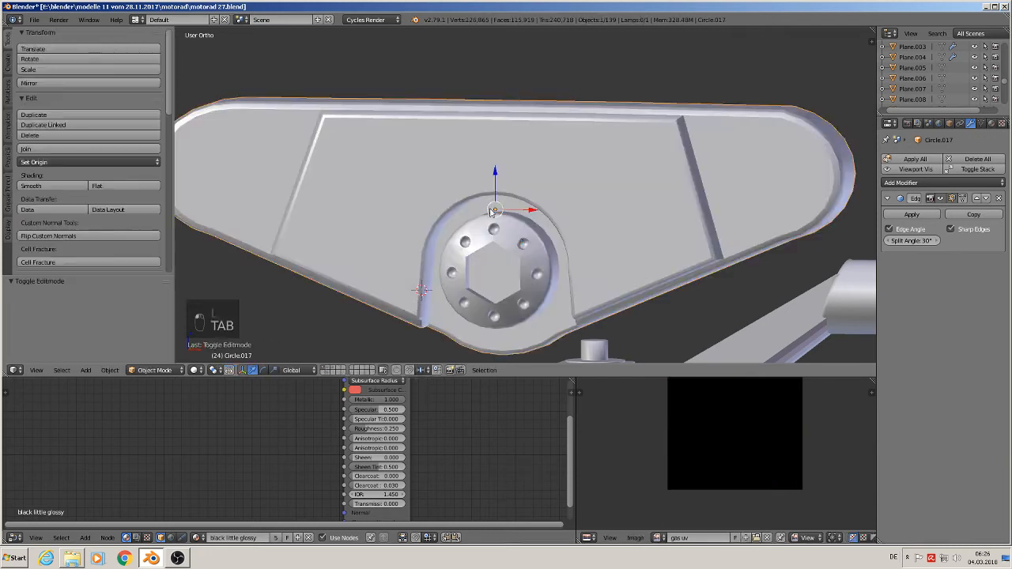
Return the viewport to Material shading and deselect the clamp plate to check the cap's chrome surface
click(194, 370)
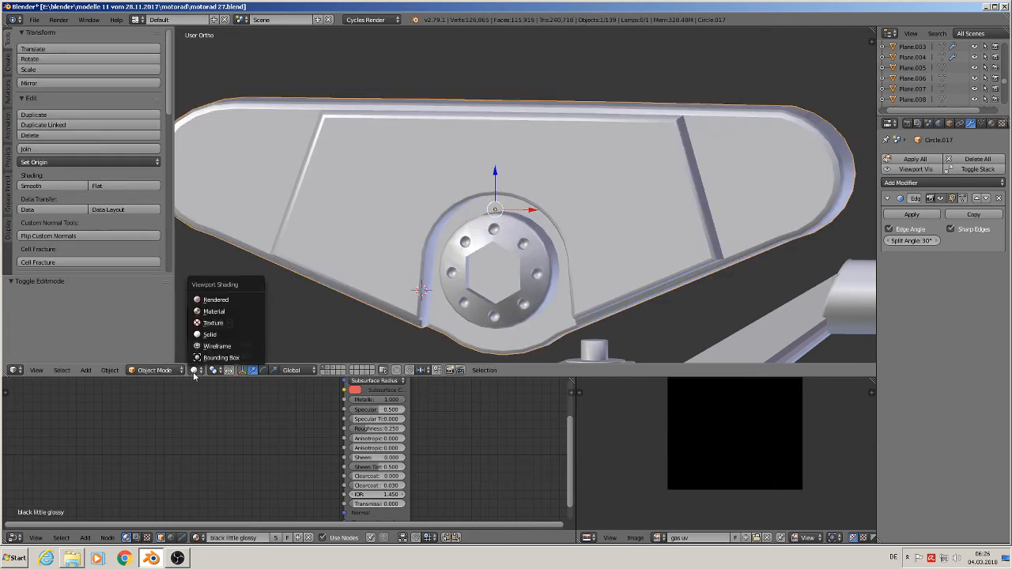
click(234, 310)
key(a)
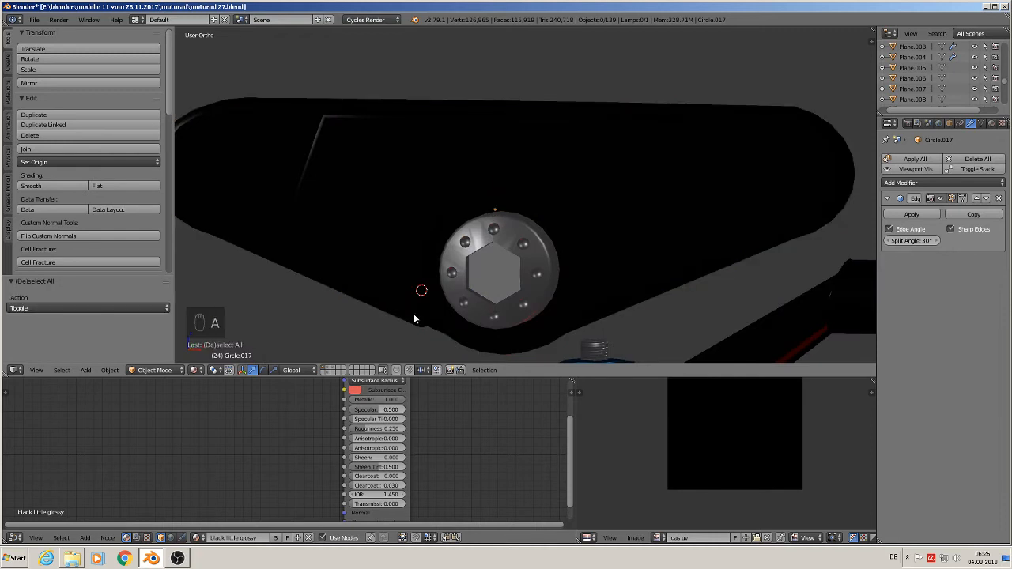
middle_drag(492, 314, 496, 276)
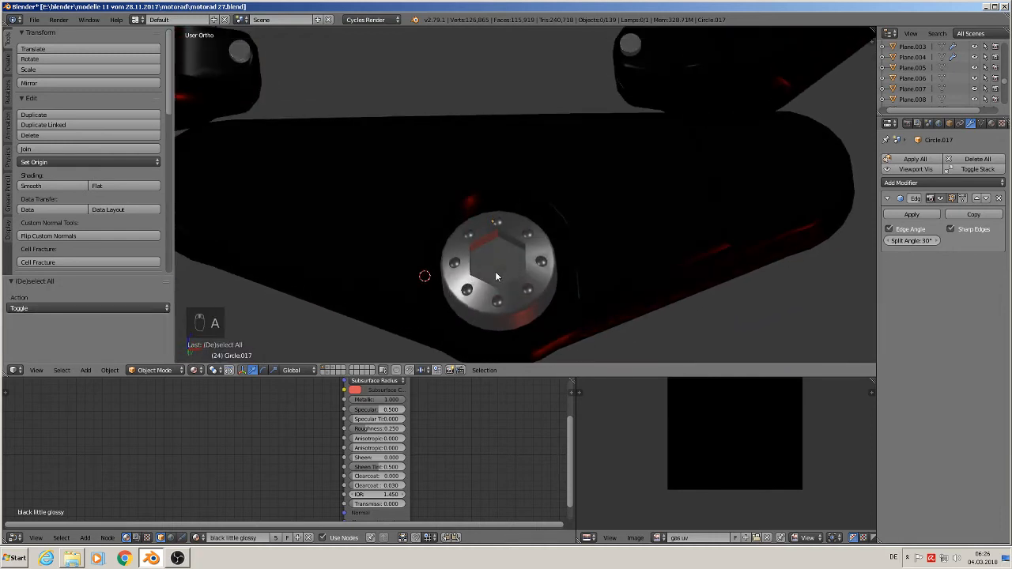
Turn off Sharp Edges in the clamp plate's Edge Split modifier and save the file
click(950, 228)
scroll(533, 314, down, 5)
middle_drag(533, 315, 569, 352)
scroll(538, 340, down, 3)
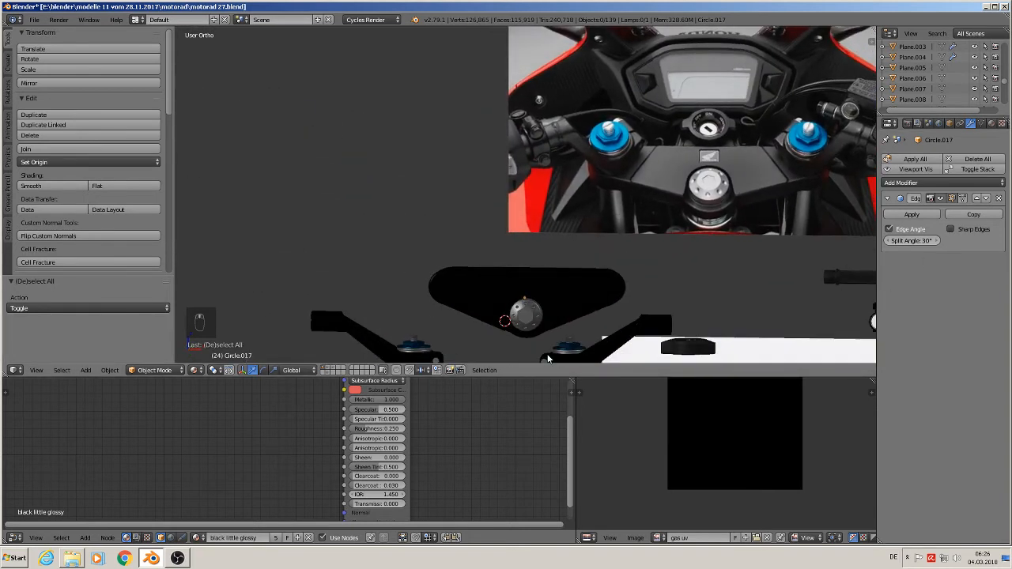
click(34, 18)
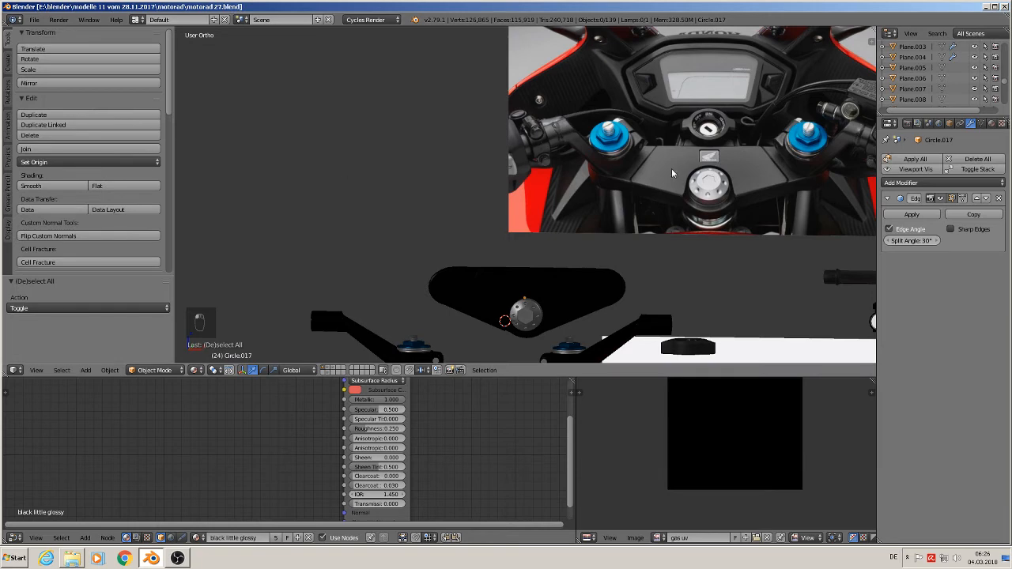
Using the emblem in the reference photo as guide, add a cube just above the clamp plate's upper edge in front view
shift+middle_drag(706, 183, 495, 203)
scroll(490, 203, up, 2)
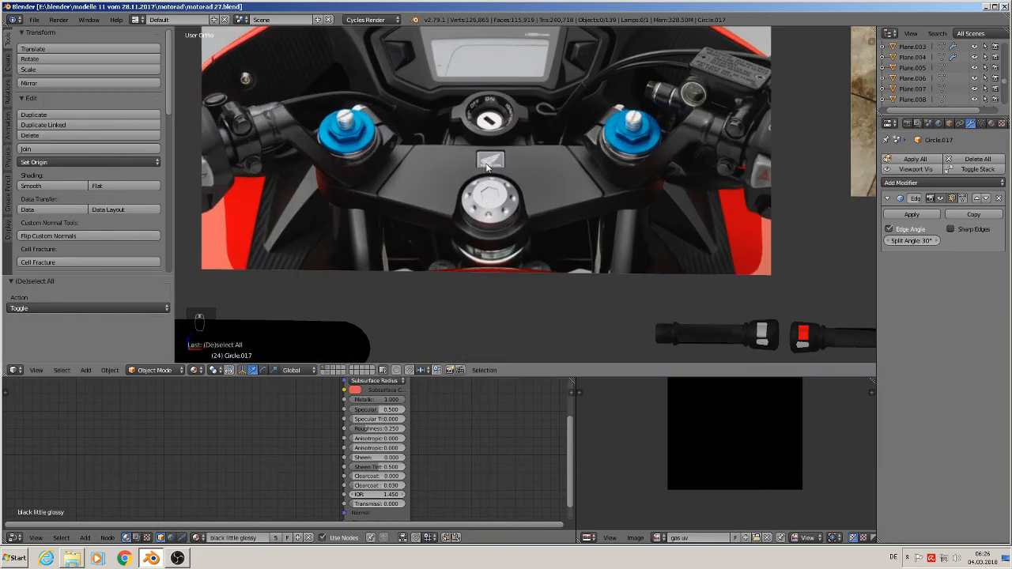
key(KP_1)
scroll(480, 194, down, 2)
shift+middle_drag(409, 274, 586, 239)
scroll(563, 241, up, 3)
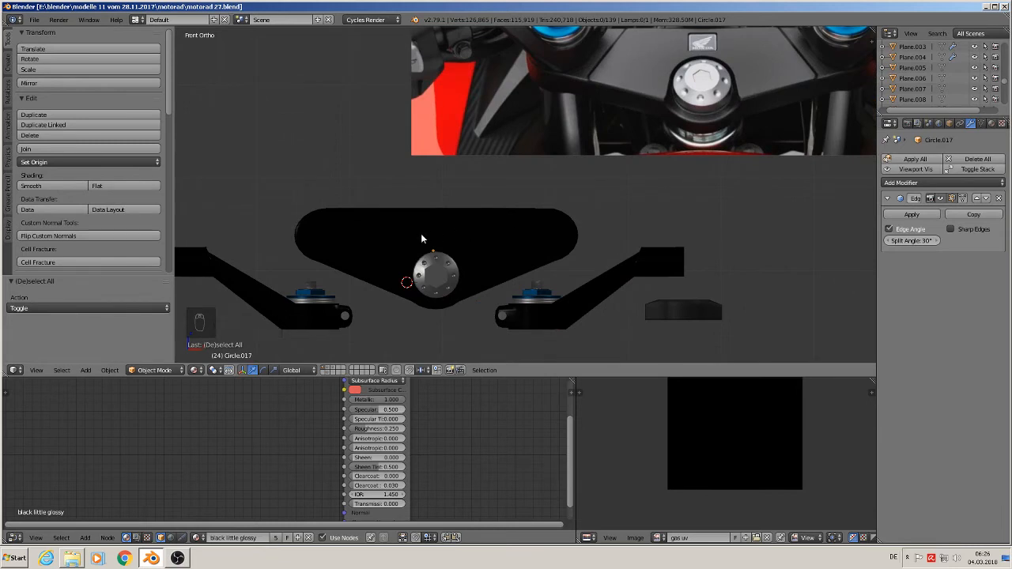
click(435, 190)
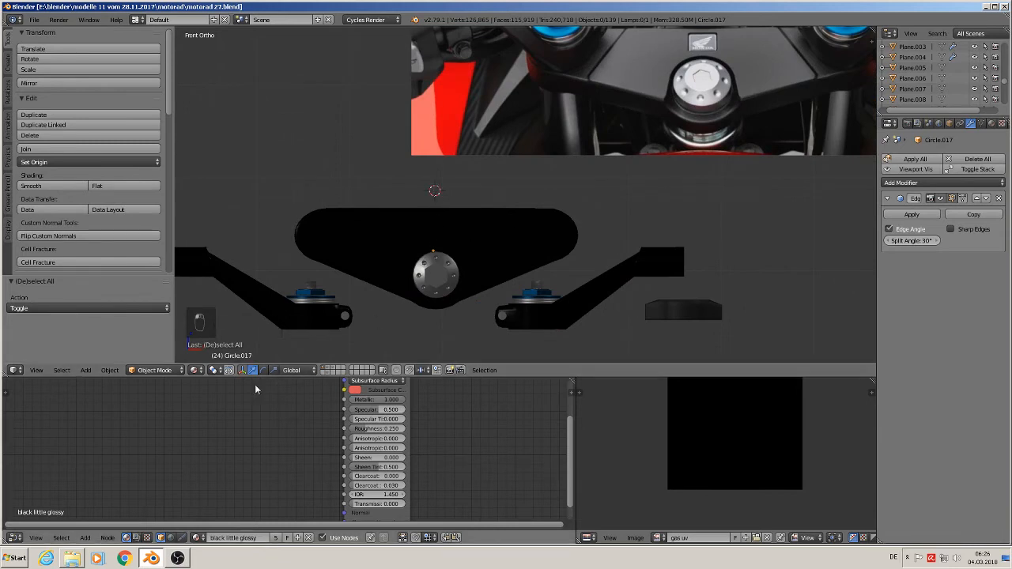
click(86, 371)
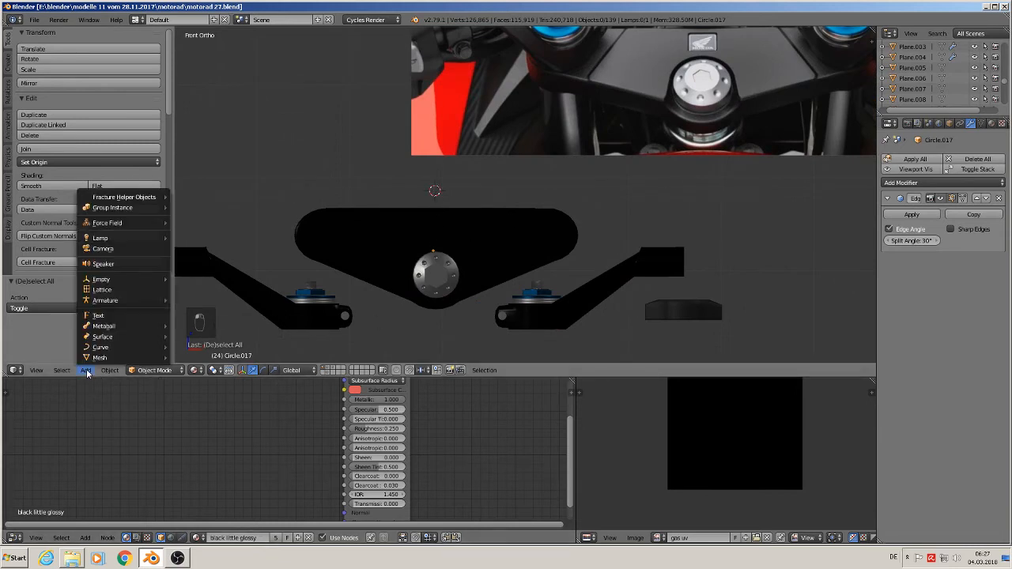
mouse_move(100, 362)
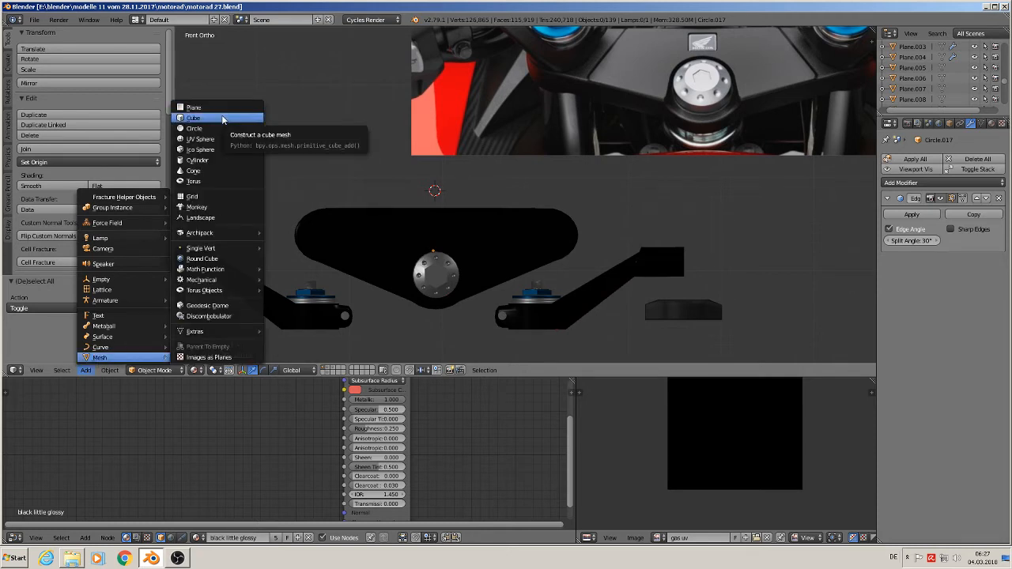
click(222, 120)
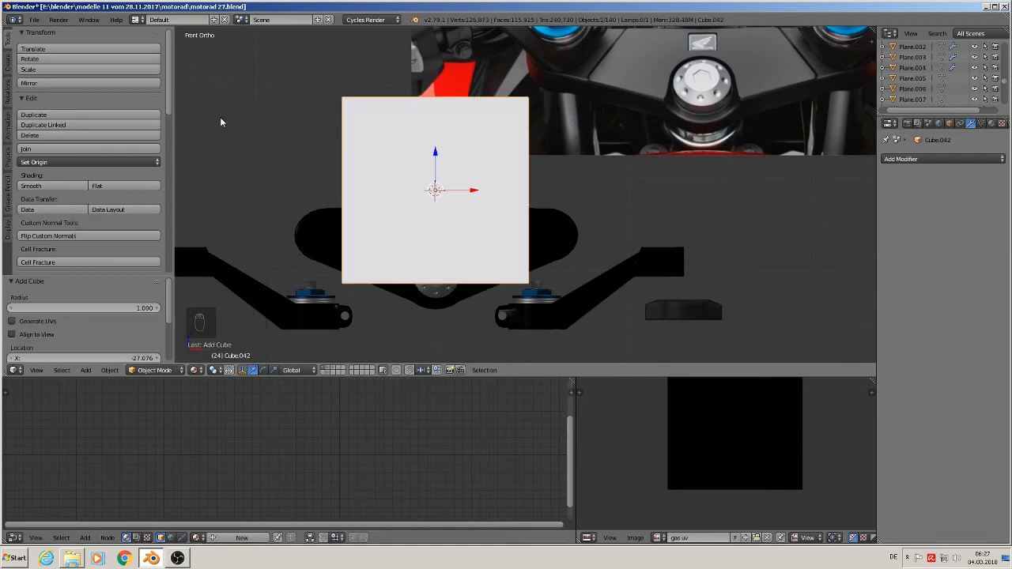
Round the cube's four front-to-back edges with a four-segment bevel of about 0.28 offset
scroll(537, 239, up, 1)
middle_drag(492, 219, 436, 221)
key(Tab)
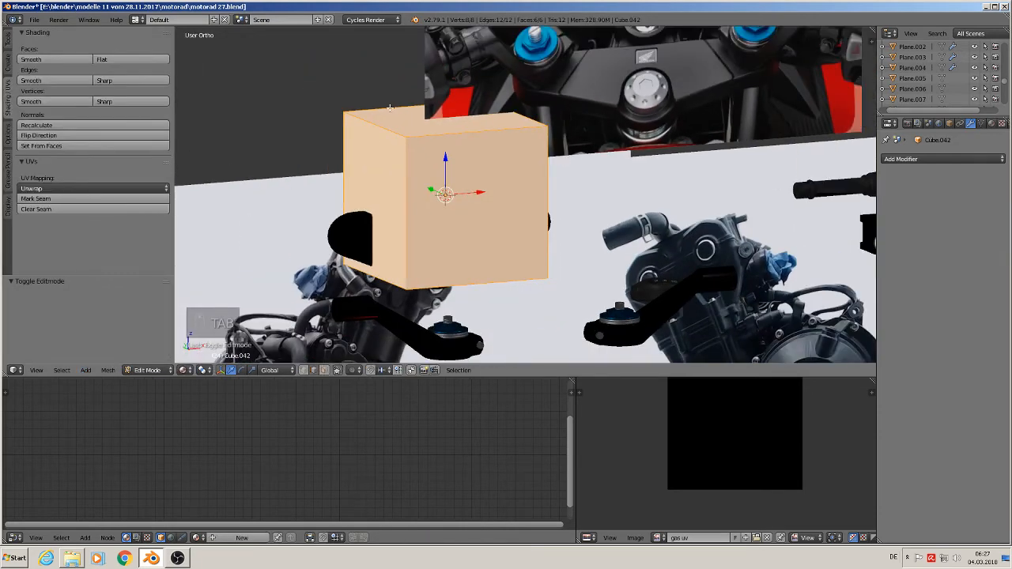
click(324, 370)
alt+right_click(400, 130)
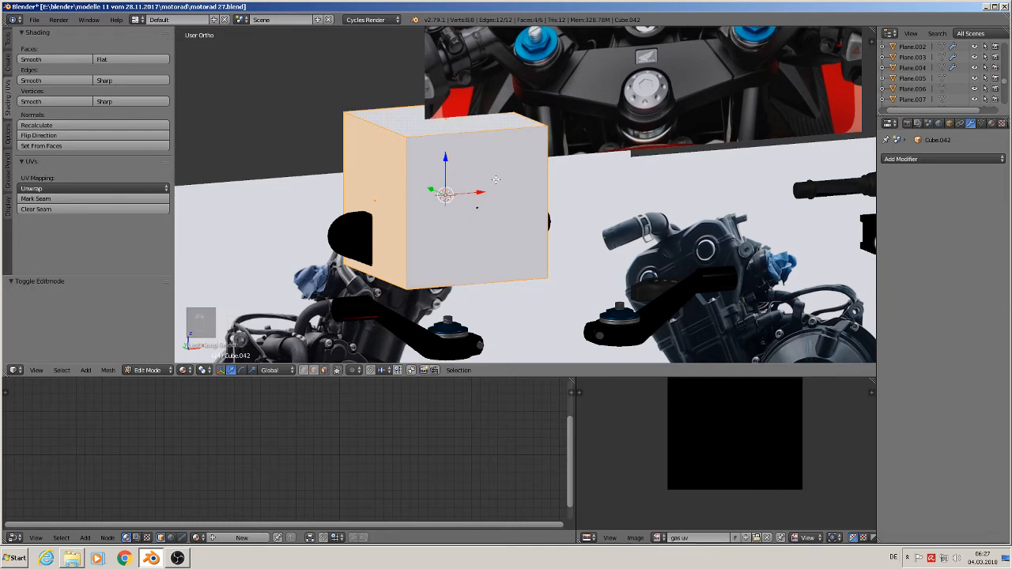
click(313, 370)
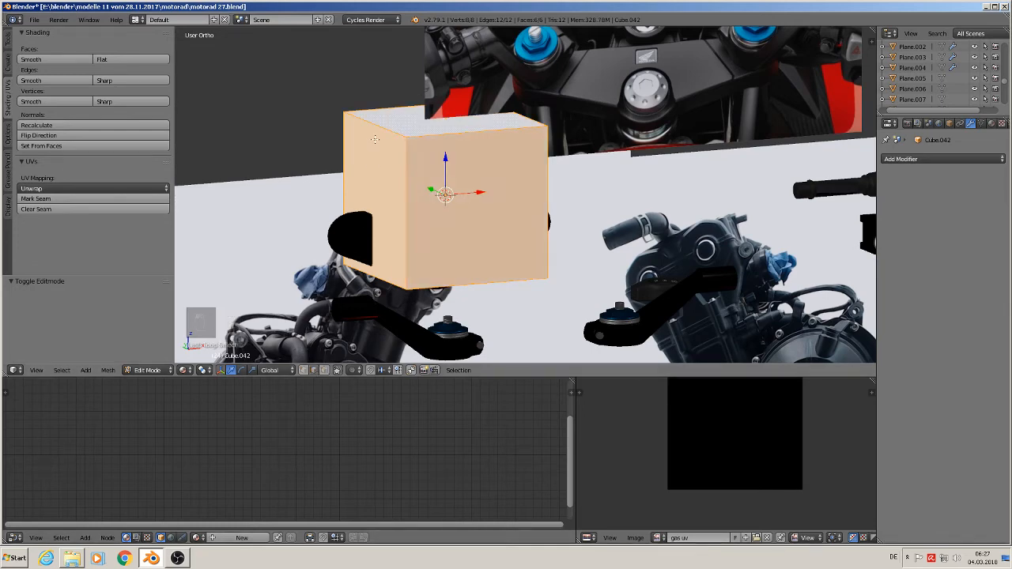
right_click(390, 123)
shift+right_click(523, 116)
middle_drag(515, 126, 509, 94)
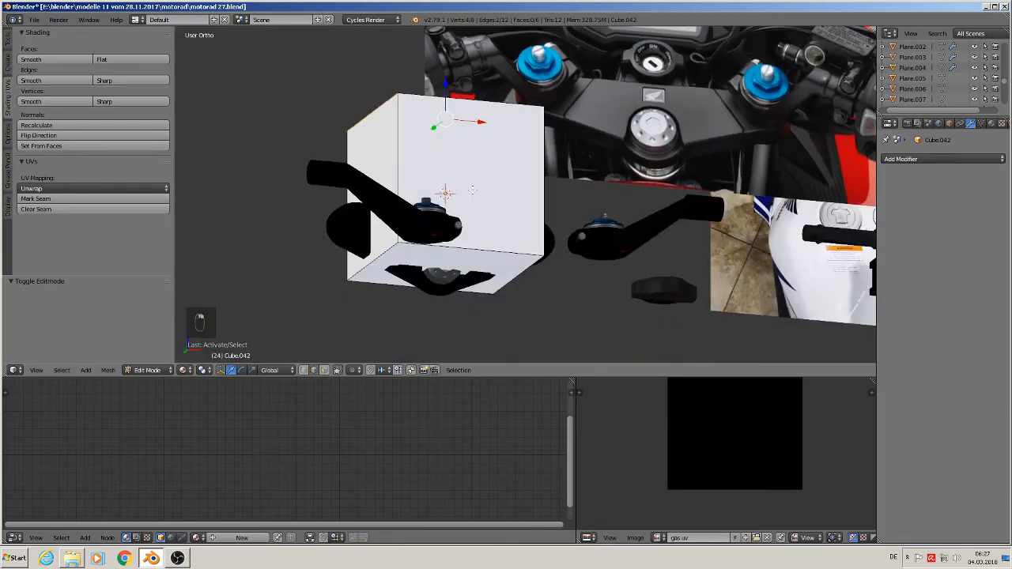
shift+right_click(391, 247)
shift+right_click(432, 261)
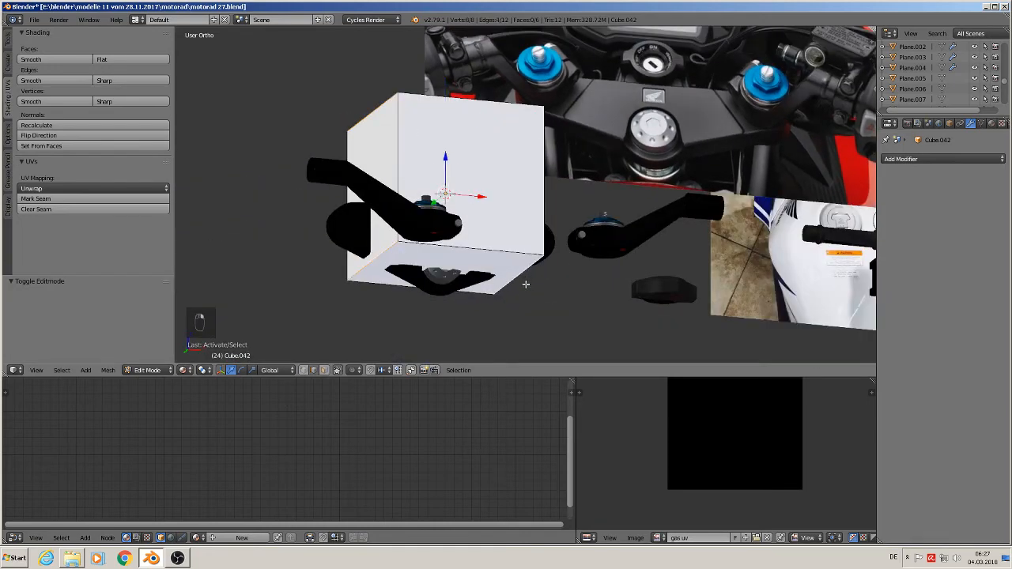
middle_drag(431, 261, 534, 283)
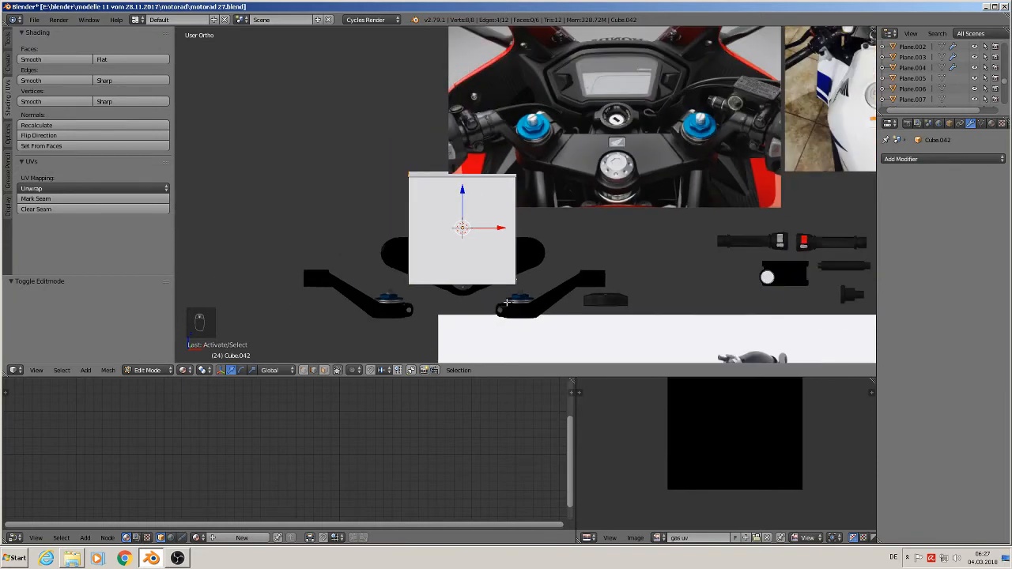
key(ctrl+b)
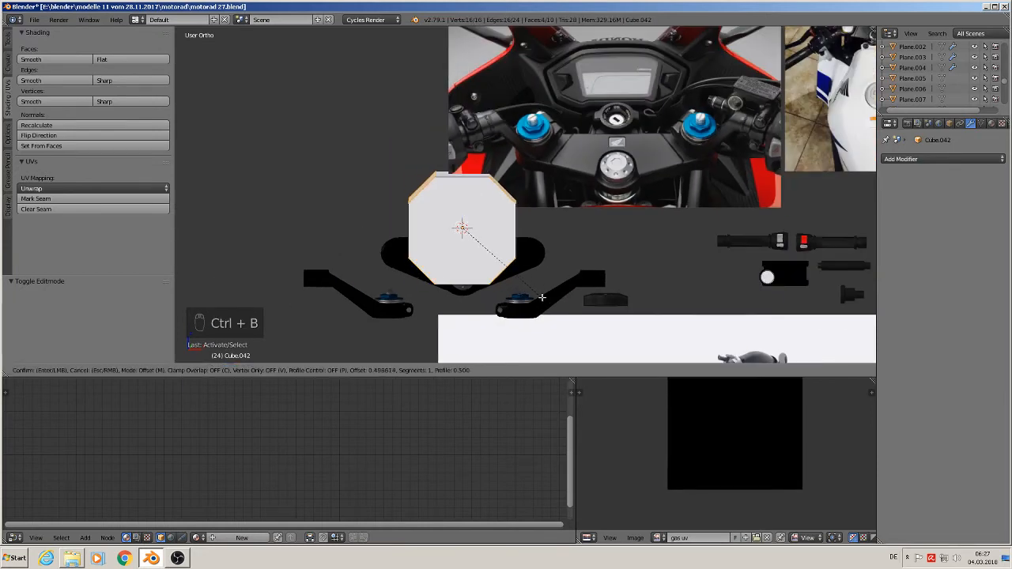
scroll(537, 288, up, 1)
scroll(540, 289, up, 2)
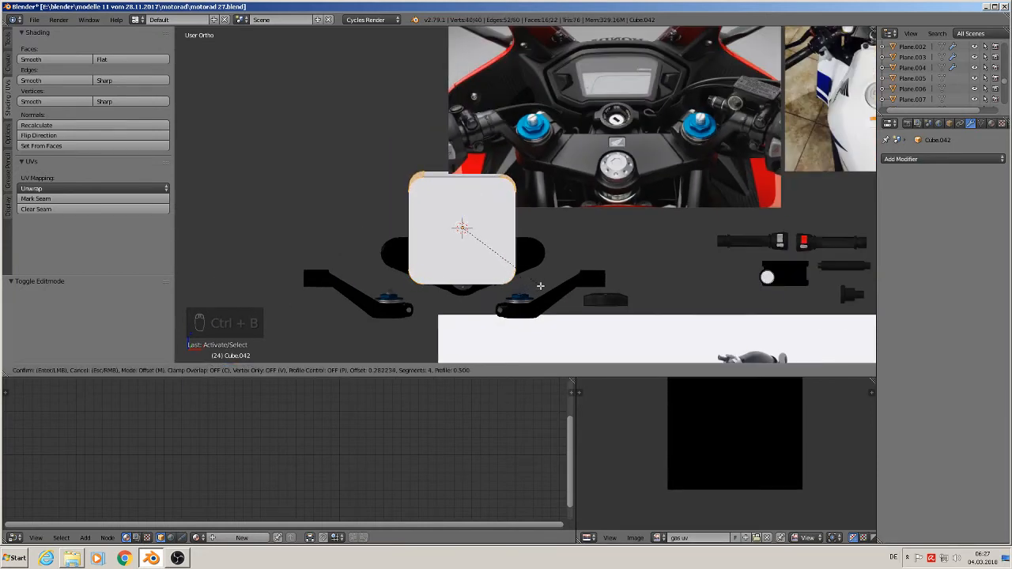
click(540, 286)
key(Tab)
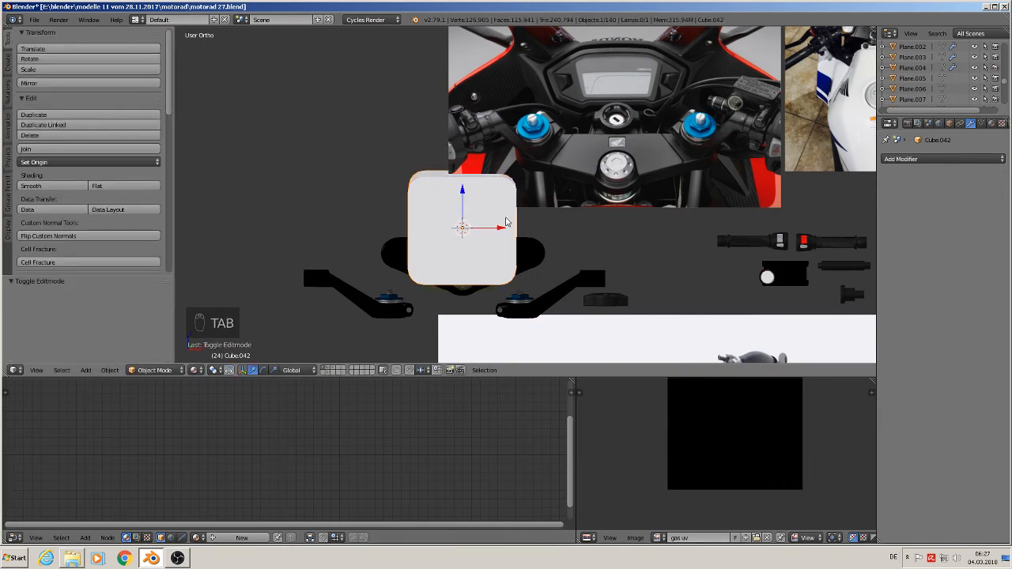
Scale the rounded cube to about 0.165 and move it about -0.386 along Z onto the clamp plate above the cap
middle_drag(538, 253, 517, 238)
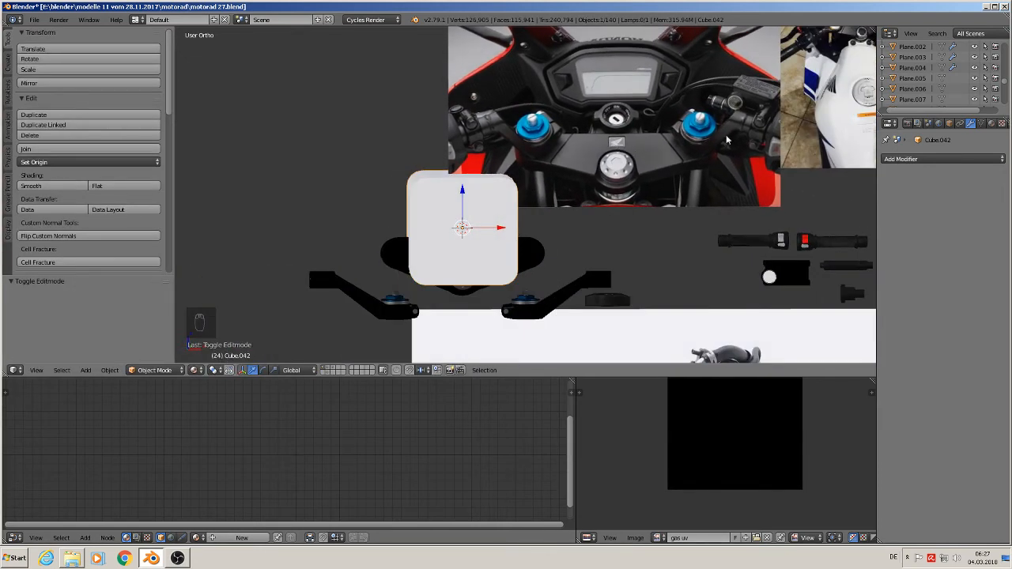
key(KP_1)
scroll(682, 207, up, 3)
key(s)
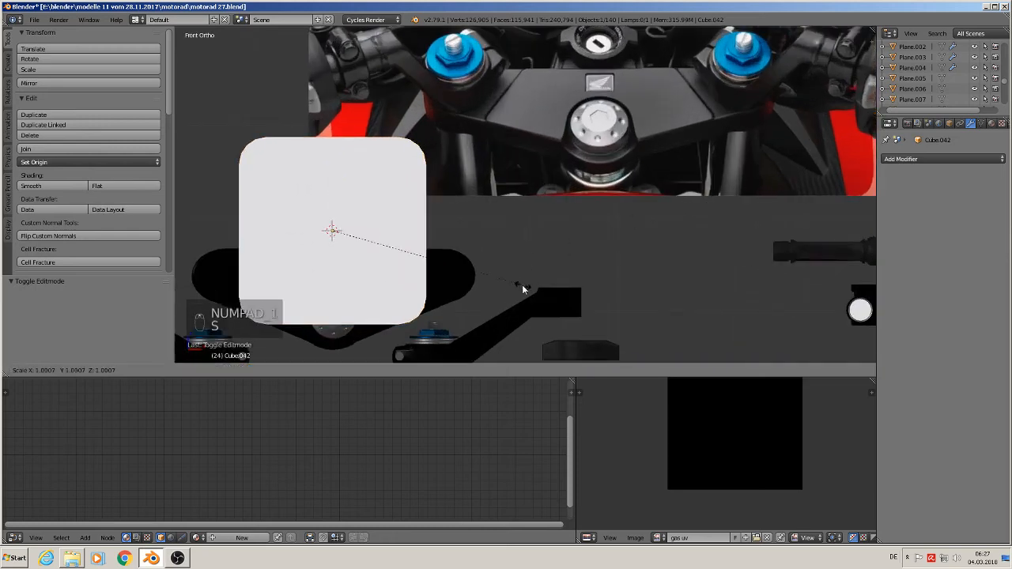
click(364, 238)
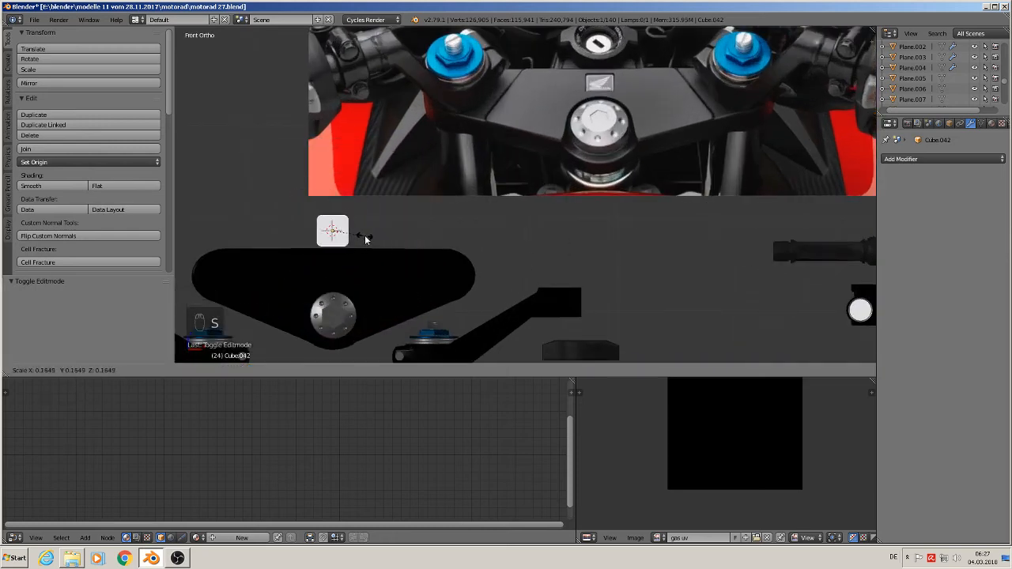
shift+middle_drag(384, 241, 451, 219)
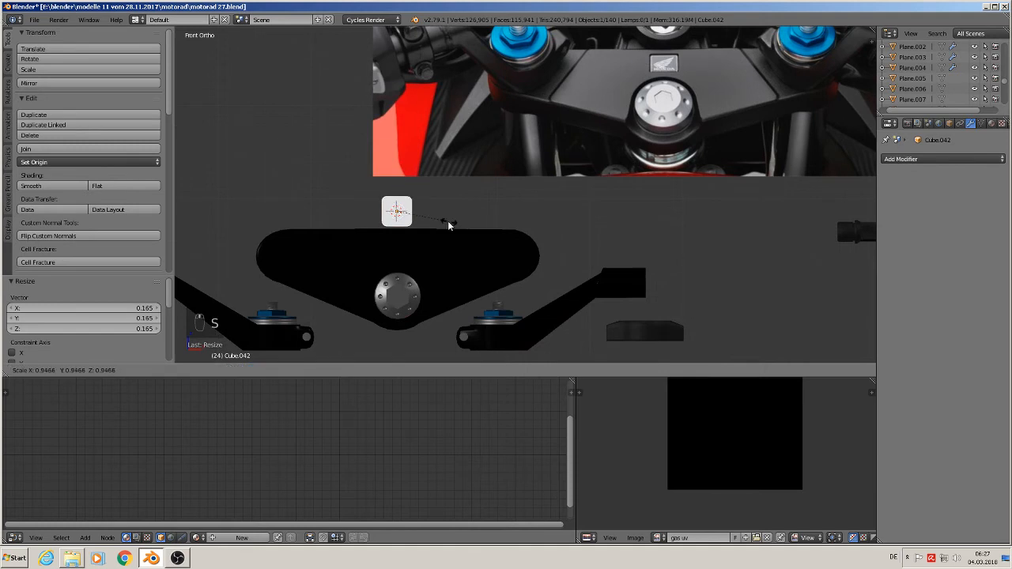
drag(398, 175, 396, 211)
Shrink the rounded block slightly and shift it about 0.014 along X to centre it above the cap
scroll(452, 273, up, 1)
key(s)
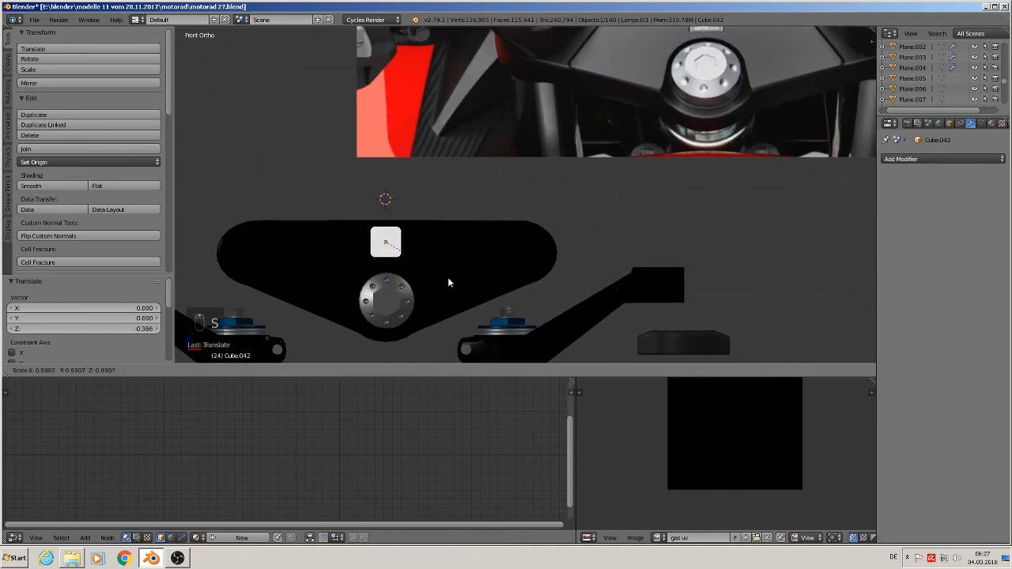
click(447, 275)
drag(430, 244, 432, 243)
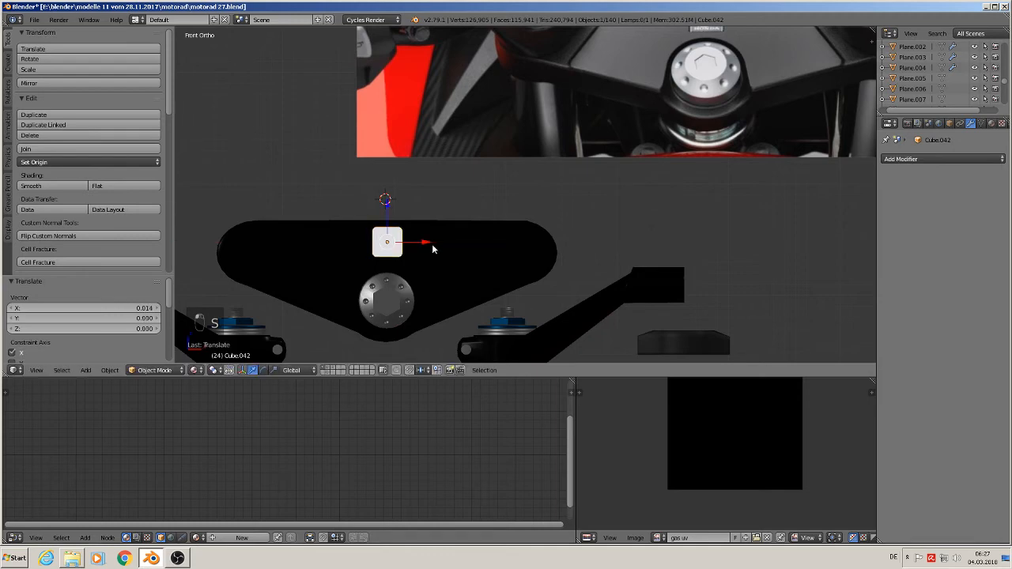
In wireframe shading, reposition the block along Y against the clamp plate's front face and lower it about 0.011 along Z
mouse_move(431, 243)
middle_down()
mouse_move(499, 307)
mouse_move(432, 259)
middle_up()
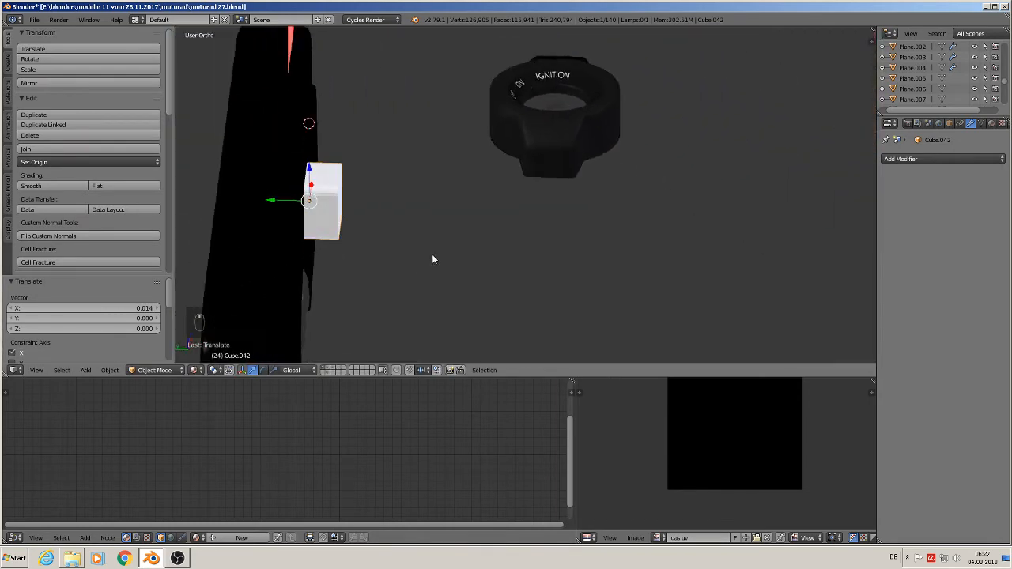
middle_drag(298, 291, 298, 255)
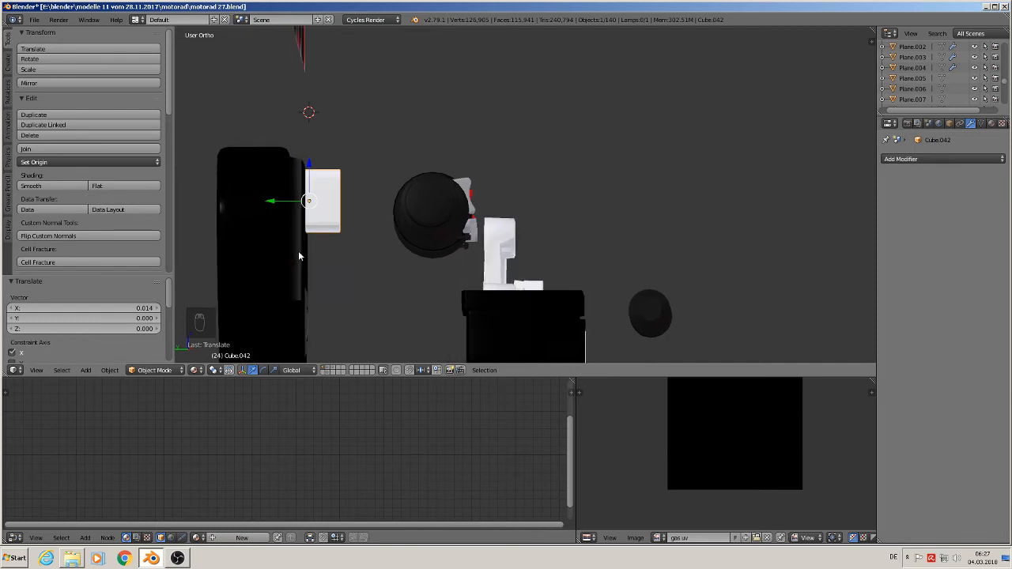
key(z)
drag(265, 198, 291, 206)
middle_drag(291, 206, 316, 183)
drag(343, 157, 338, 163)
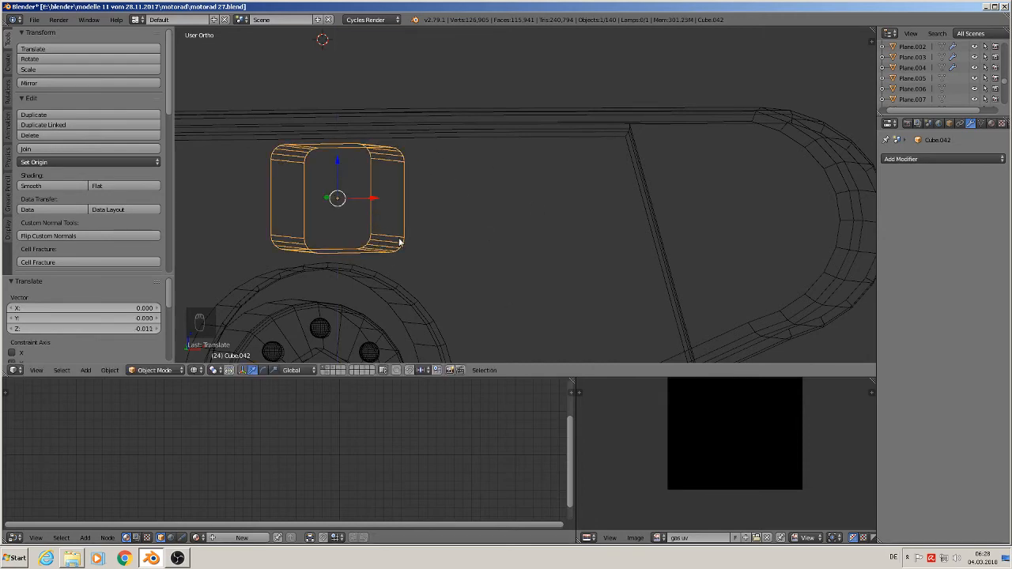
middle_drag(399, 243, 422, 234)
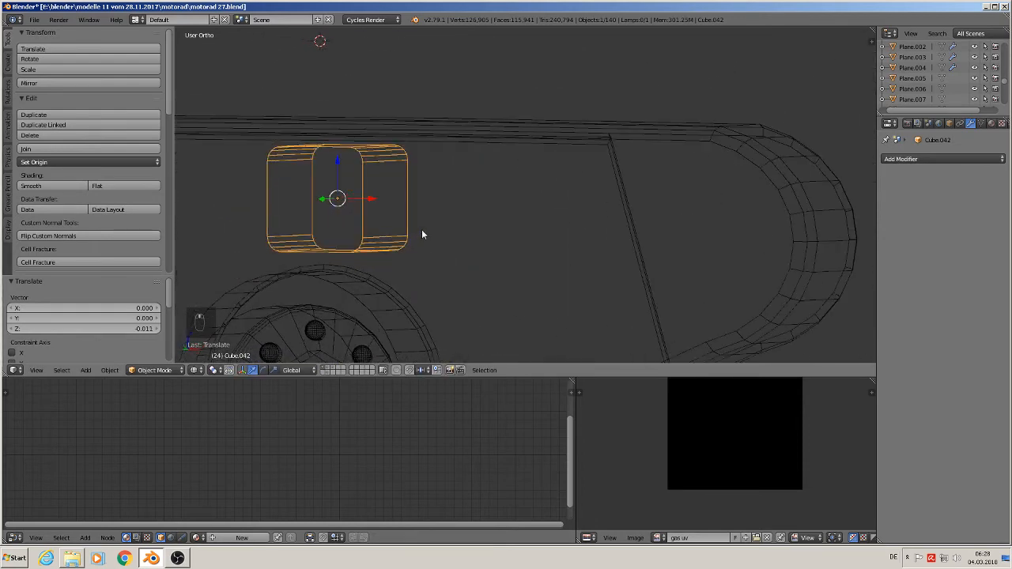
Show the clamp plate and rounded block from the front in Material viewport shading, staying in Object Mode
key(KP_1)
scroll(416, 261, down, 5)
key(Tab)
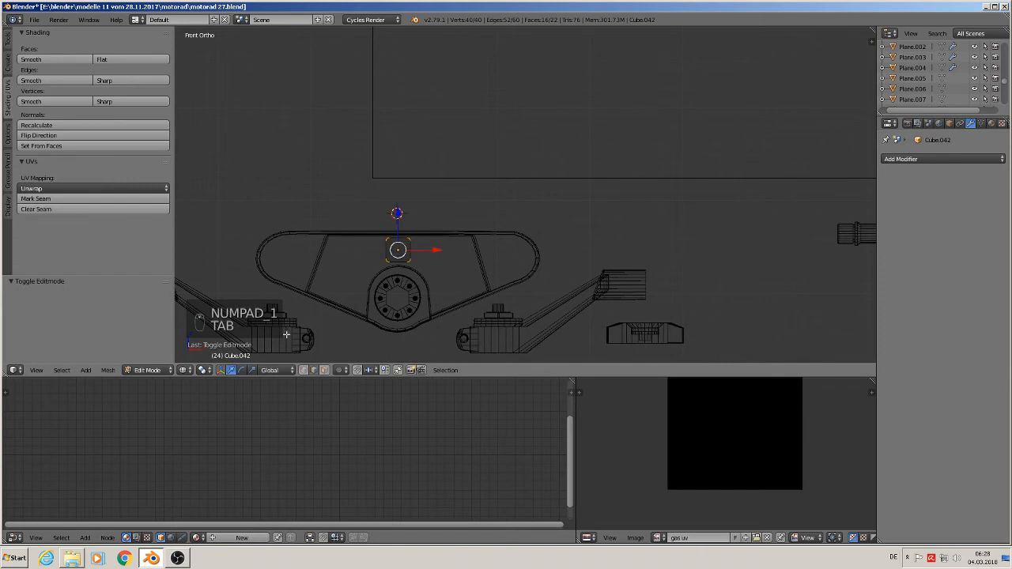
key(Tab)
click(163, 369)
click(160, 359)
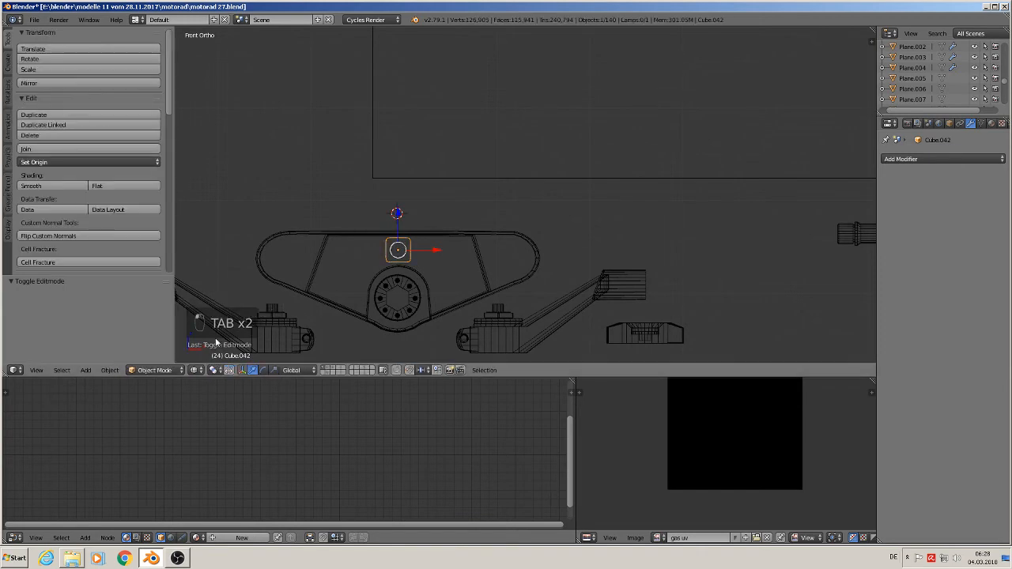
click(194, 370)
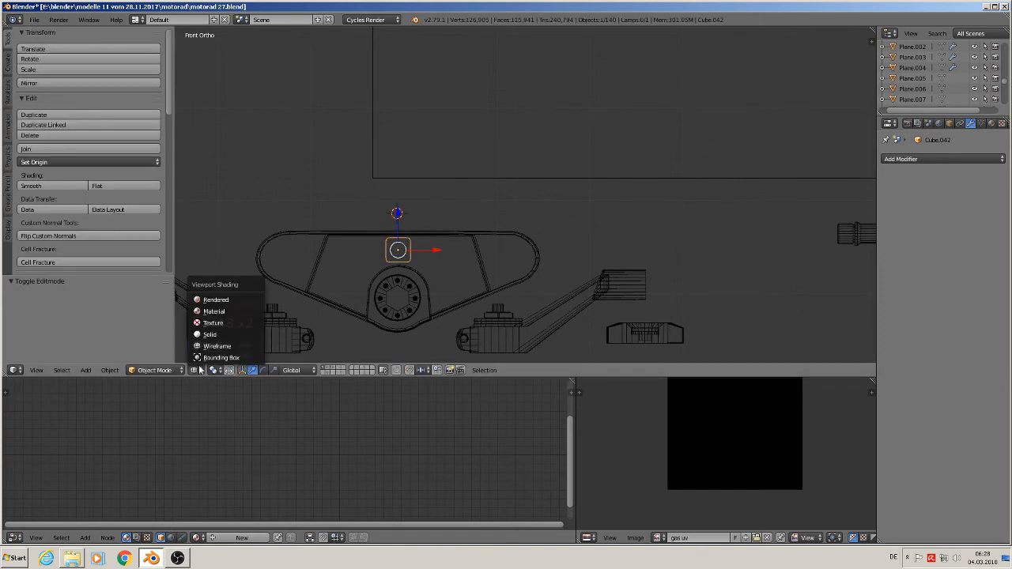
click(230, 314)
scroll(469, 267, up, 2)
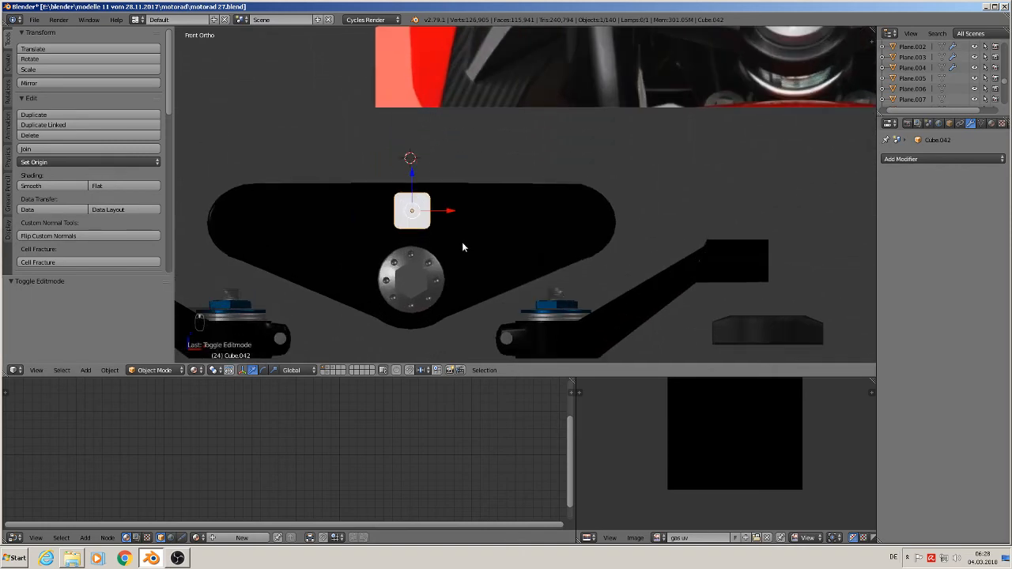
Apply the rotation and scale of the rounded block above the cap
click(110, 370)
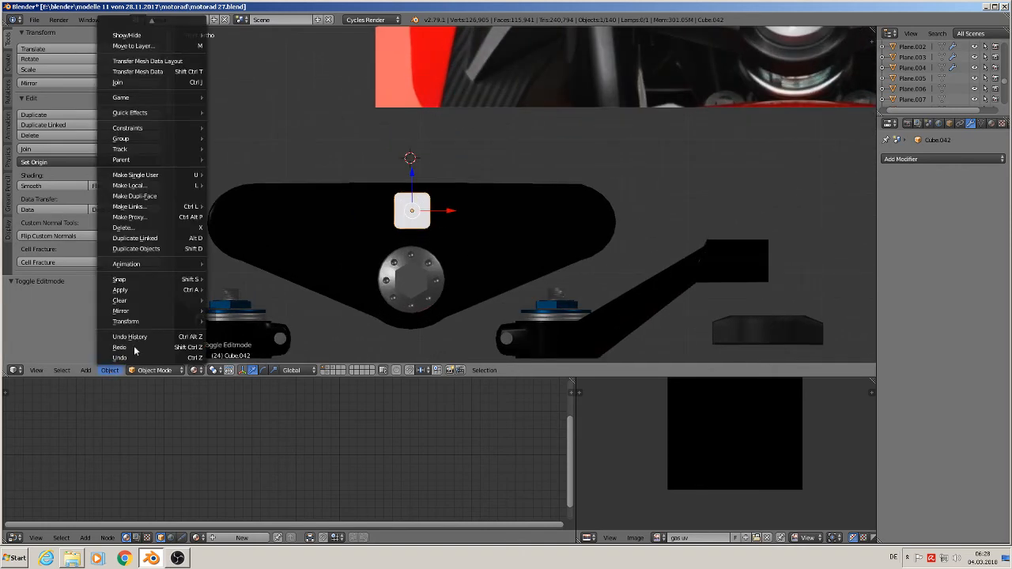
mouse_move(135, 290)
click(263, 324)
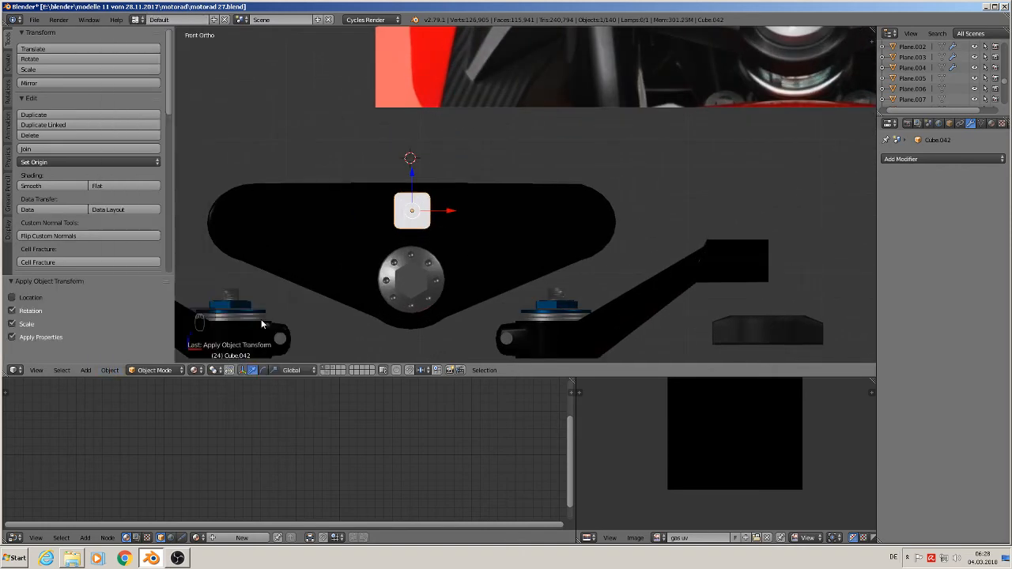
Select only the clamp plate and apply its rotation and scale
right_click(353, 217)
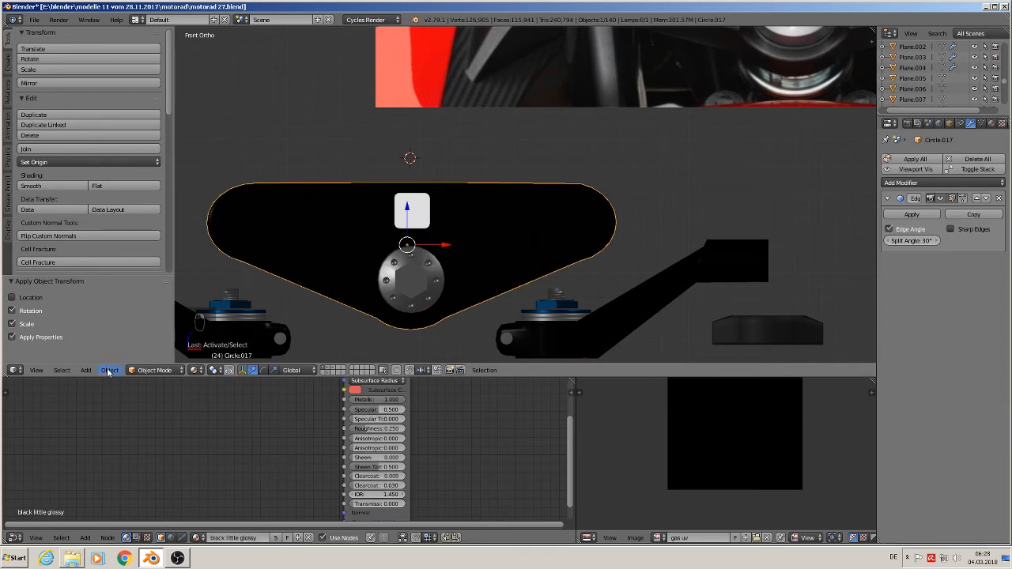
key(a)
key(a)
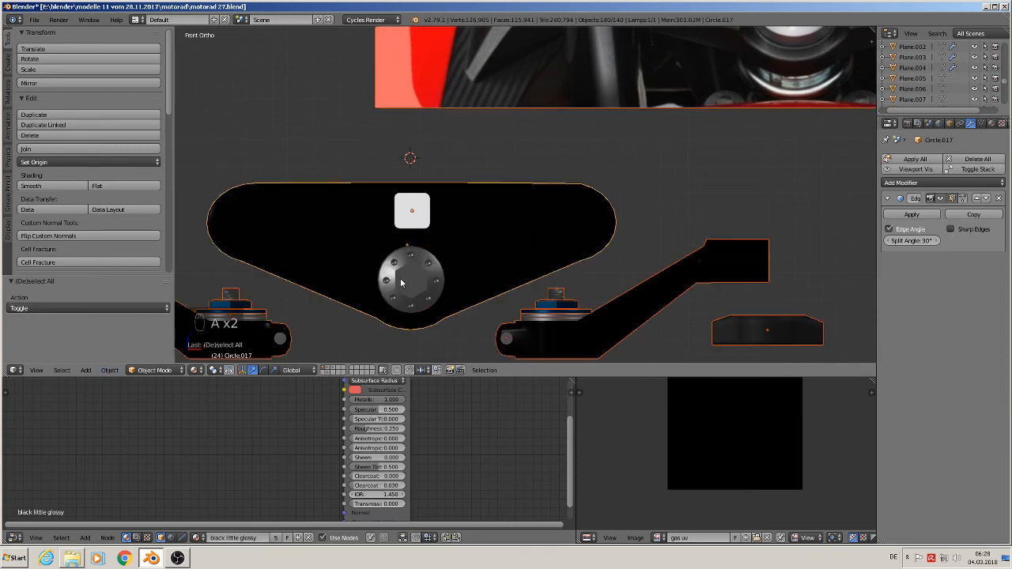
key(a)
right_click(299, 222)
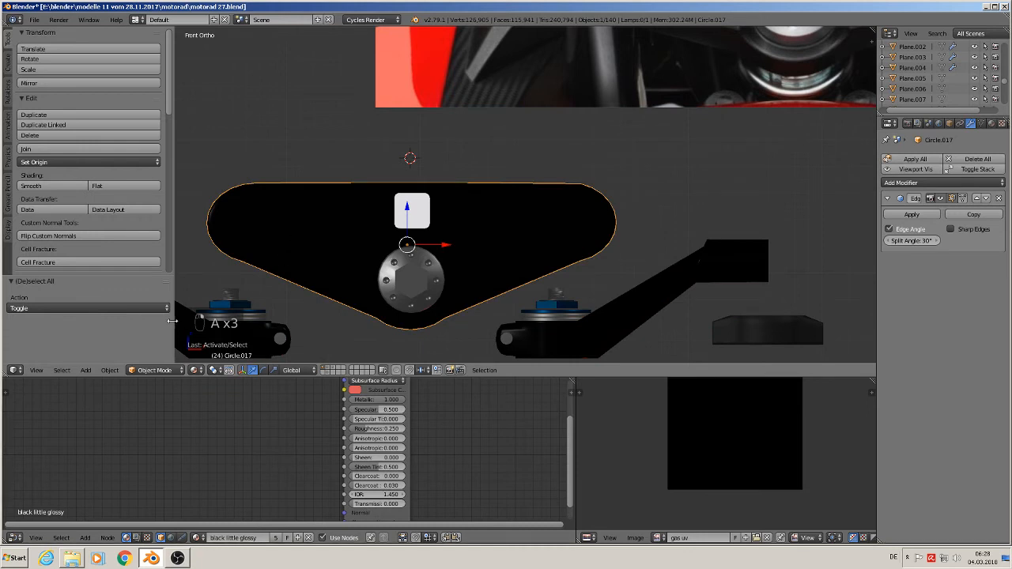
click(117, 370)
mouse_move(147, 294)
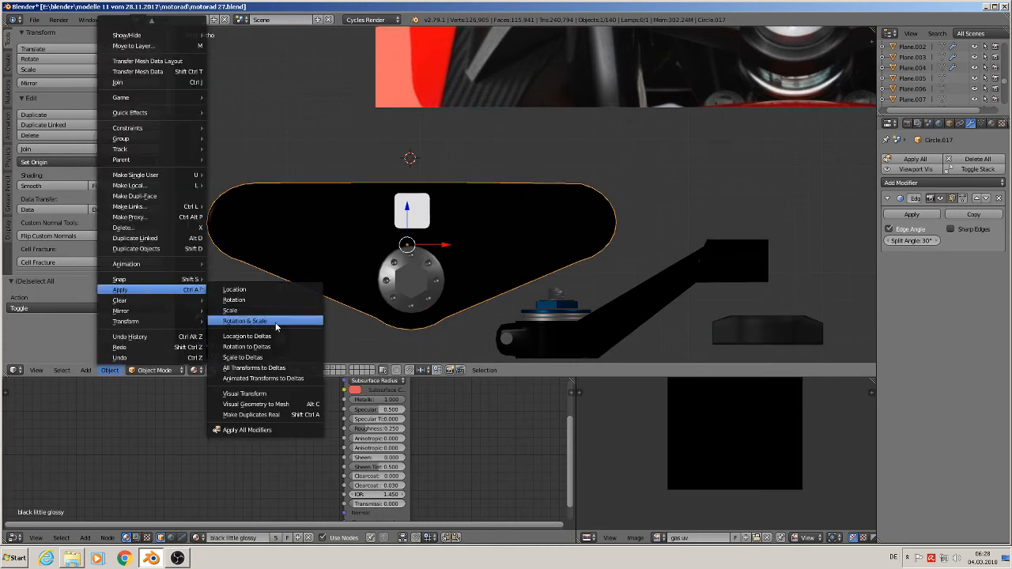
click(281, 321)
Duplicate the clamp plate and rounded block together, place the copy in the empty space beside the reference photos, and save the file
right_click(420, 197)
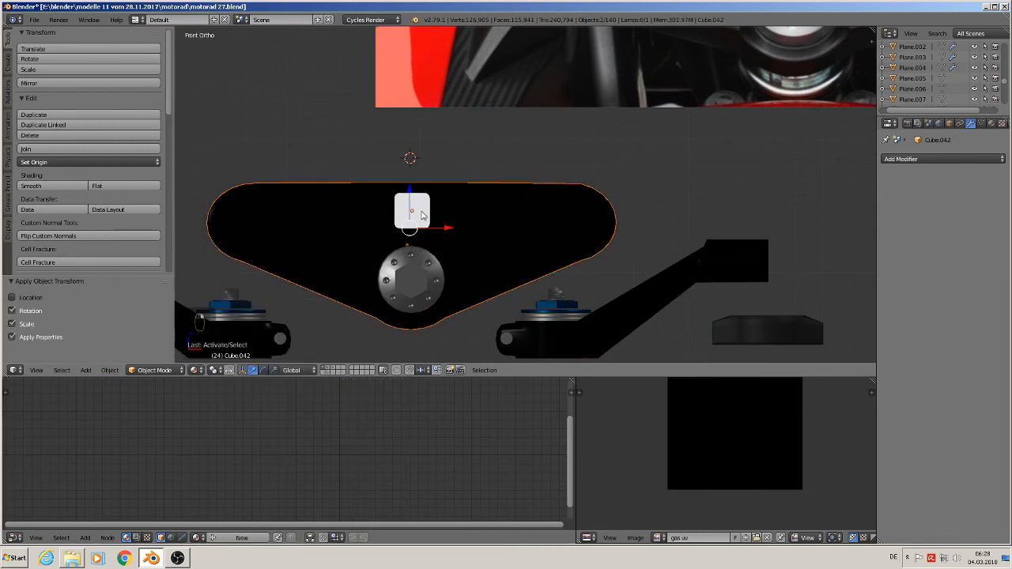
scroll(440, 258, down, 7)
key(shift+d)
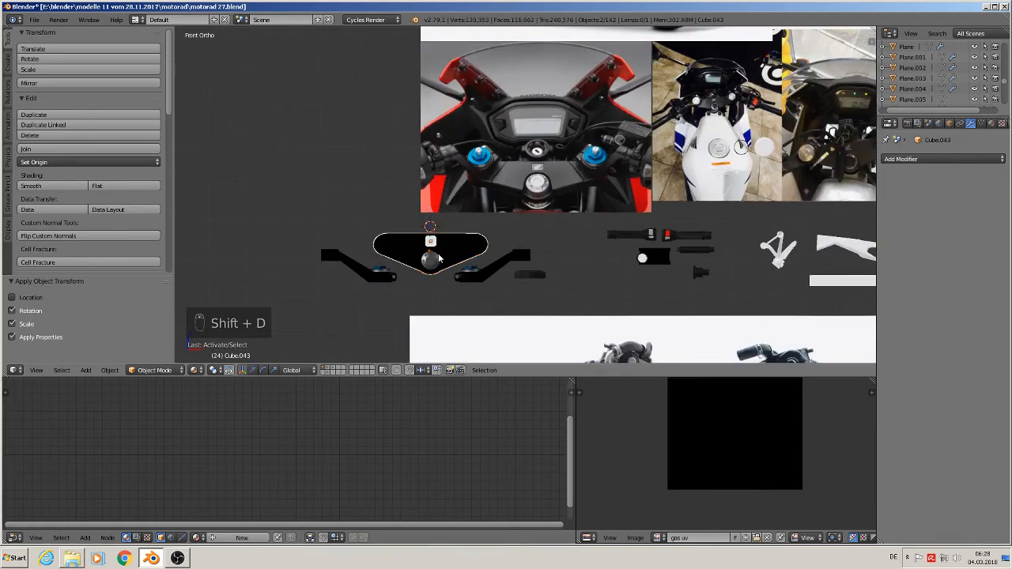
click(305, 174)
scroll(336, 204, up, 4)
key(a)
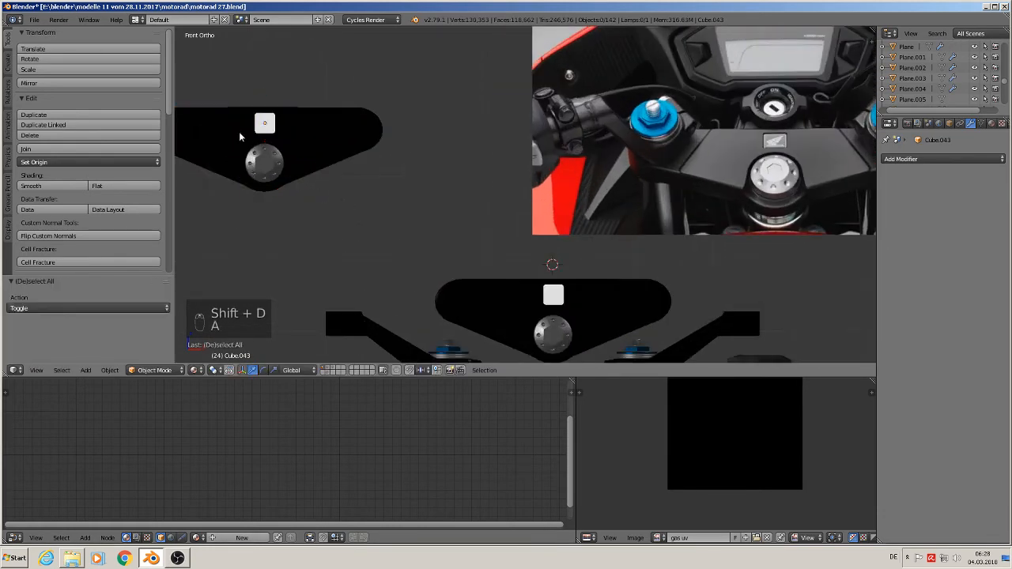
click(34, 19)
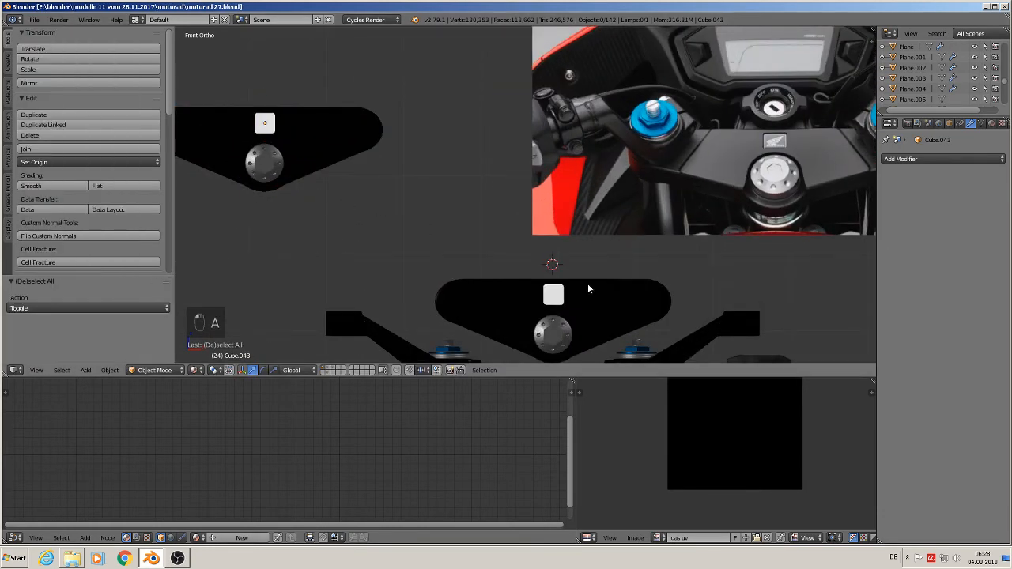
Turn off the original clamp plate's Edge Split modifier in the viewport and add a Boolean modifier to the plate
scroll(588, 289, up, 4)
shift+middle_drag(581, 309, 429, 182)
right_click(415, 170)
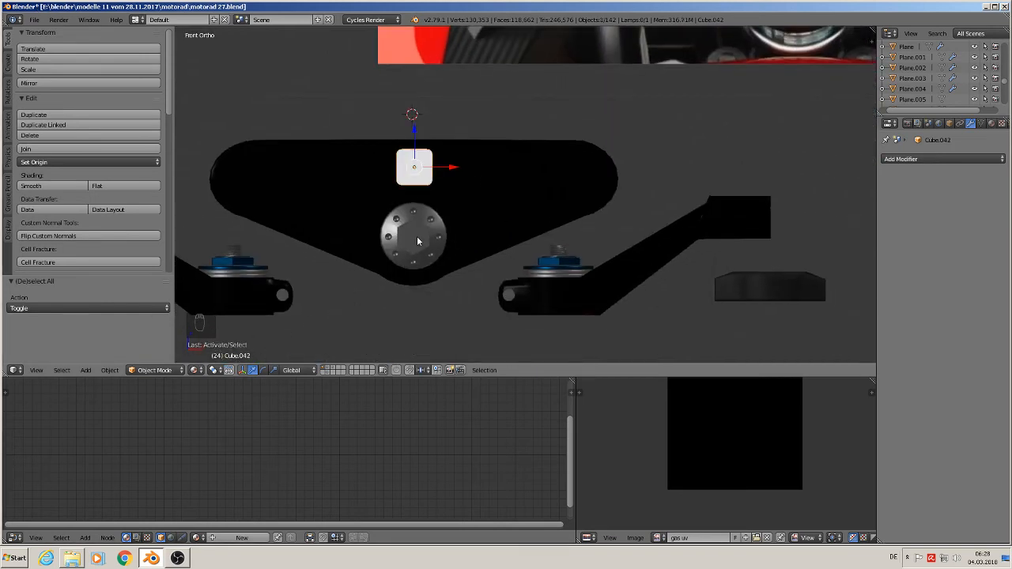
right_click(505, 203)
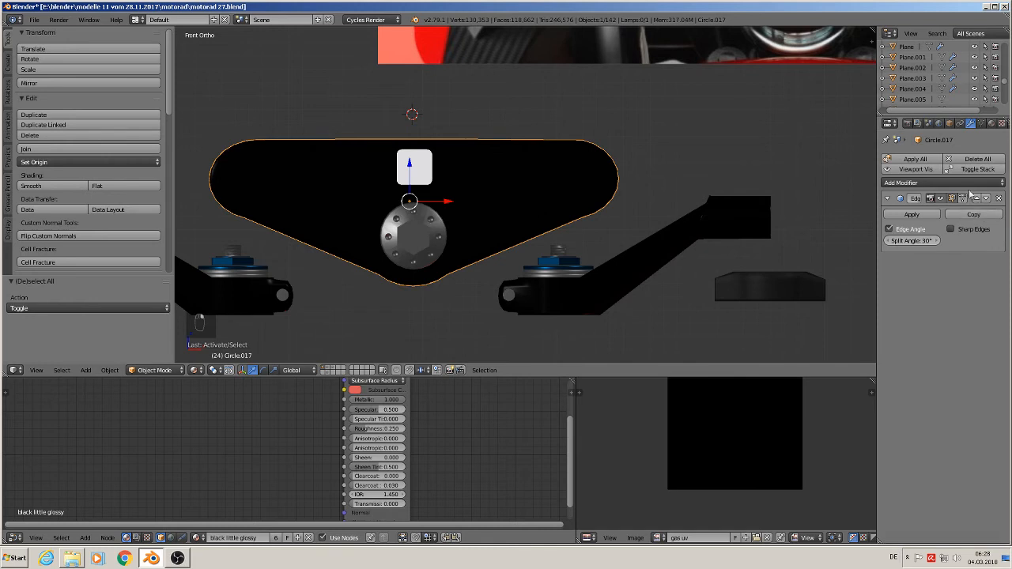
click(942, 199)
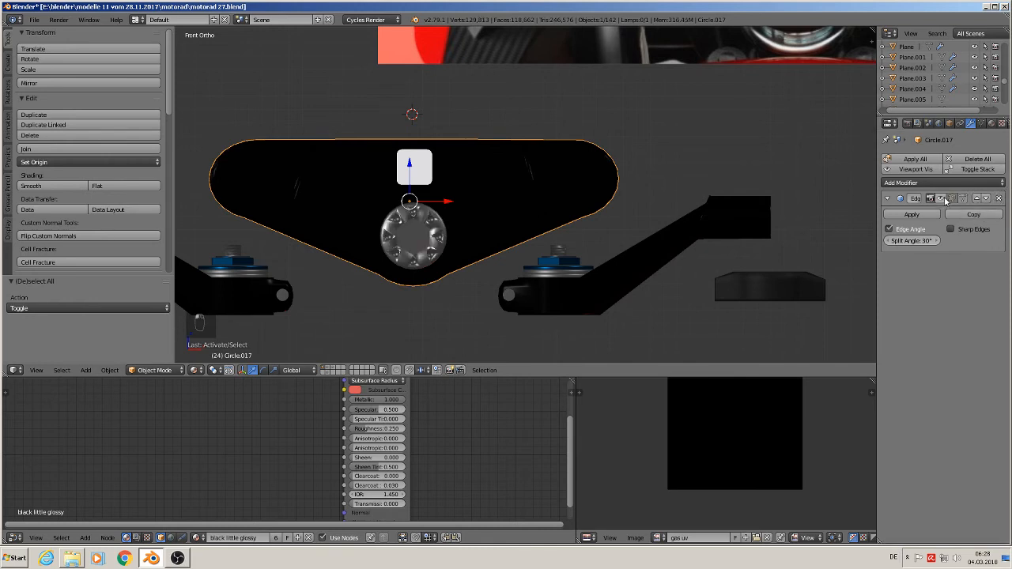
click(941, 183)
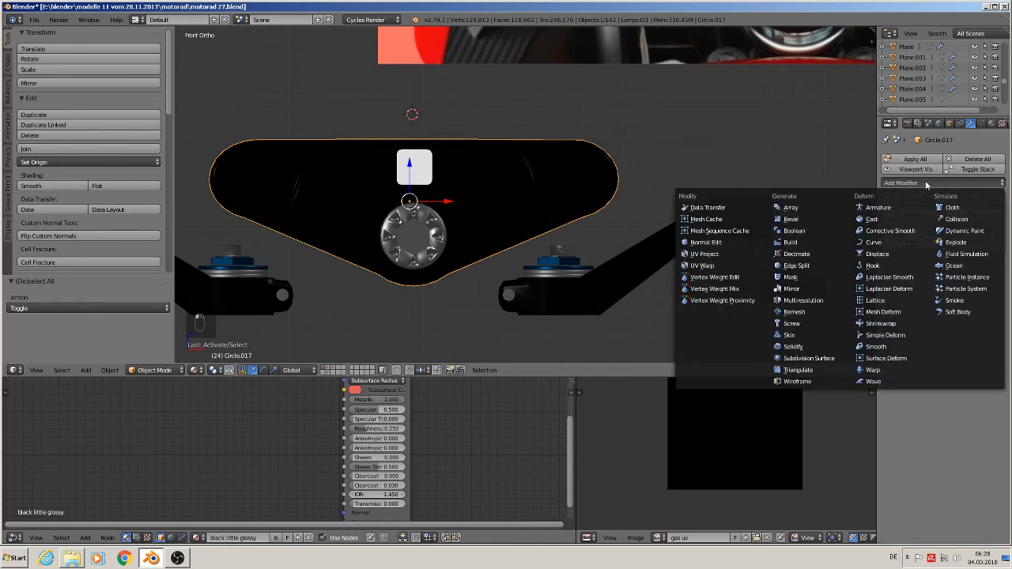
click(822, 232)
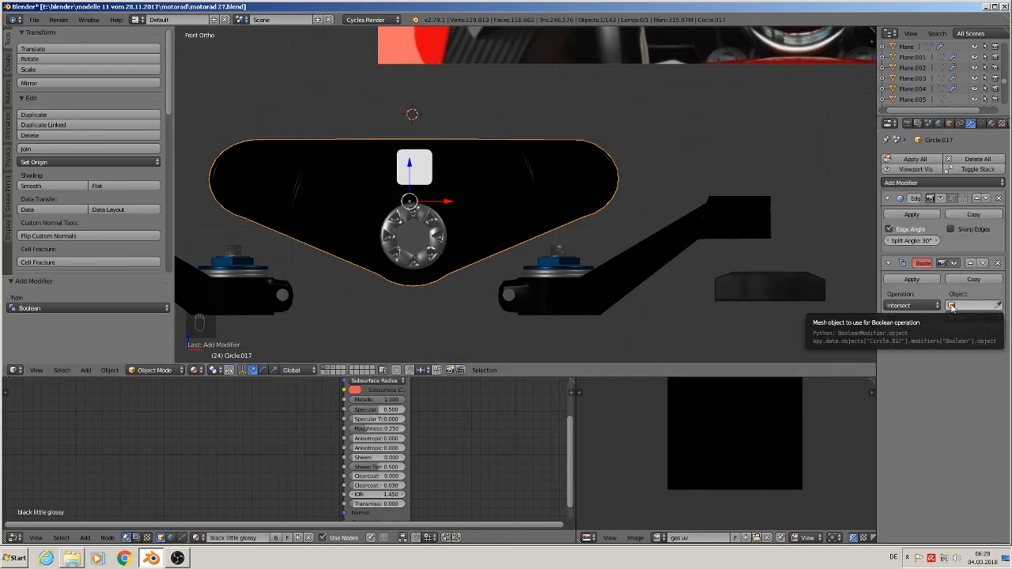
Check the rounded block's object name and try to set Cube.042 as the clamp plate's Boolean object
click(408, 166)
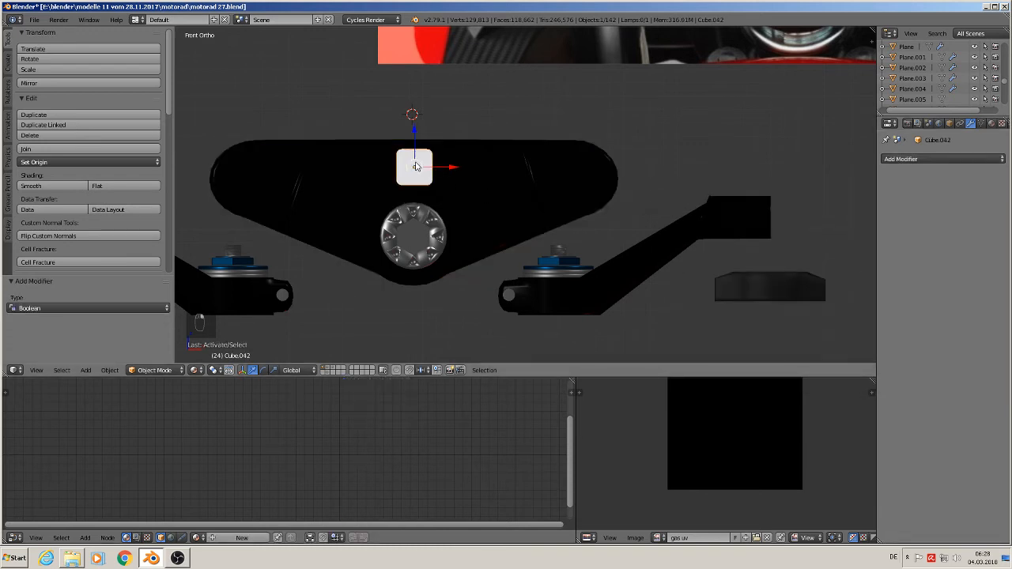
right_click(493, 201)
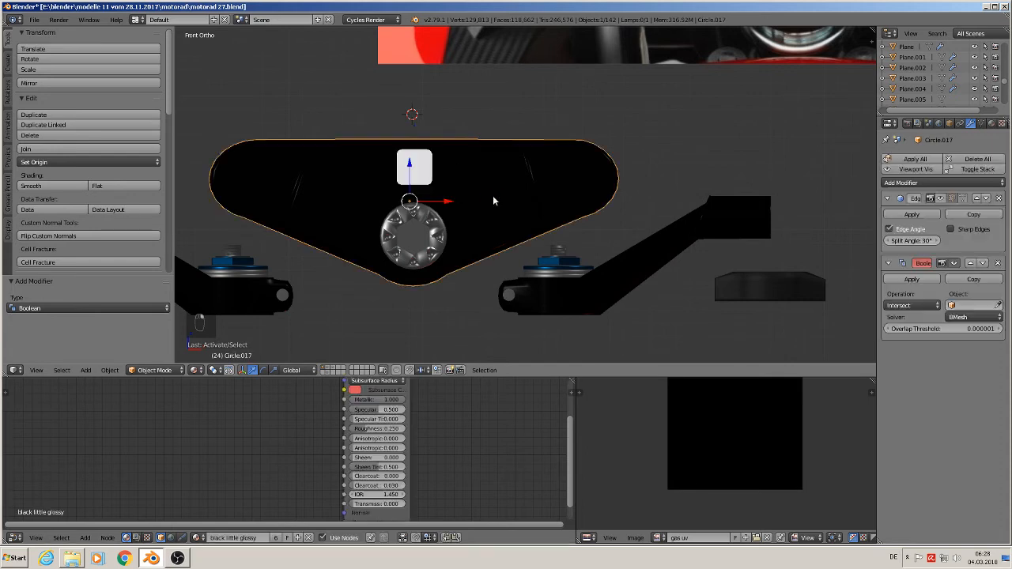
click(965, 305)
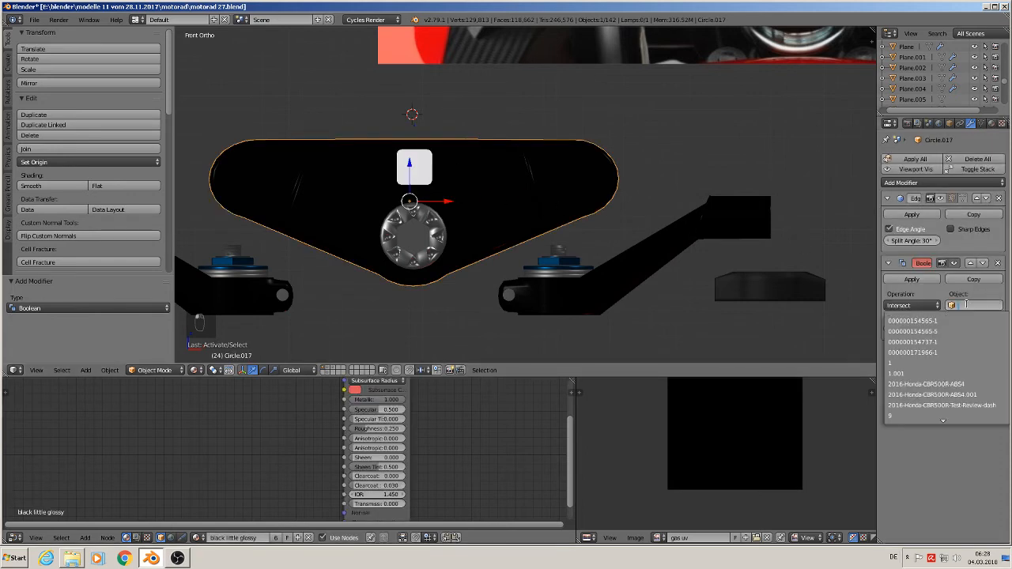
text(cu)
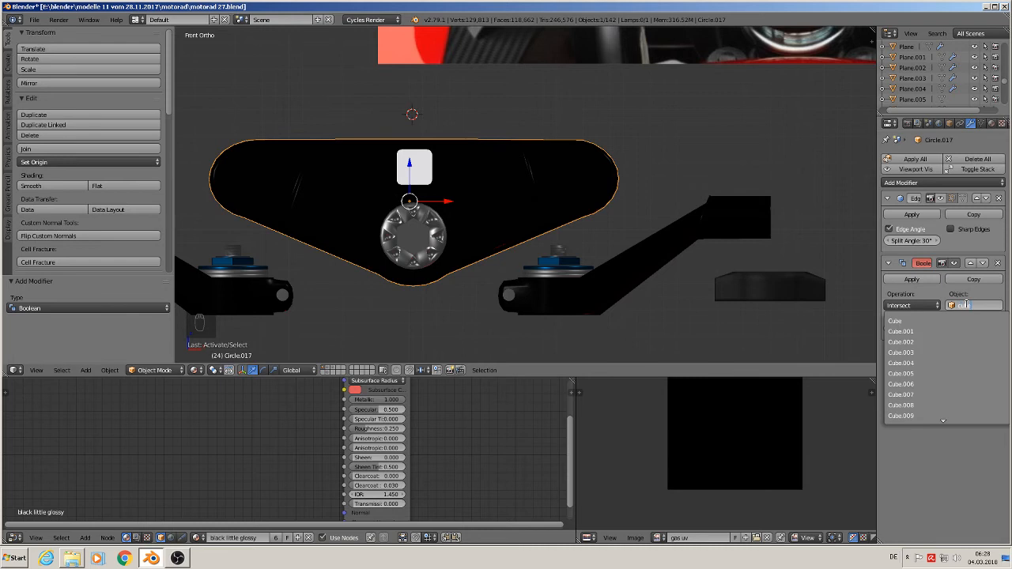
text(be.042)
key(Escape)
Set the clamp plate's Boolean operation to Difference and try to apply the modifier
click(922, 305)
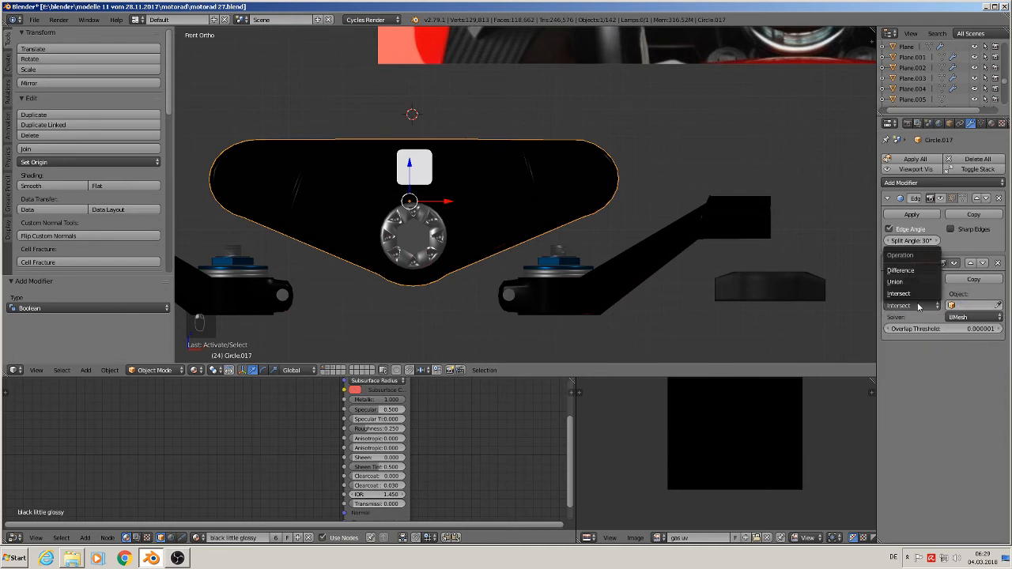
click(914, 271)
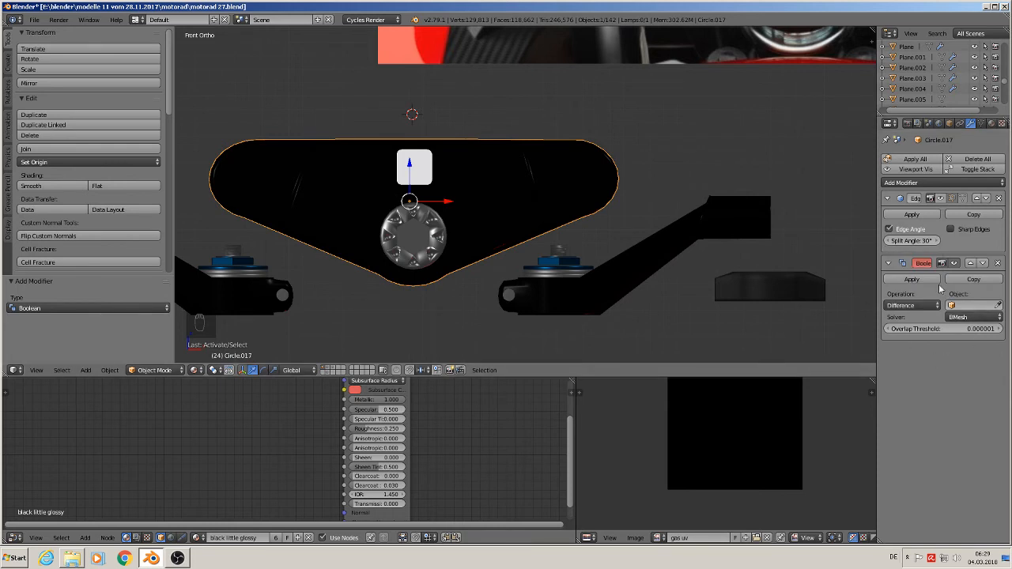
click(928, 281)
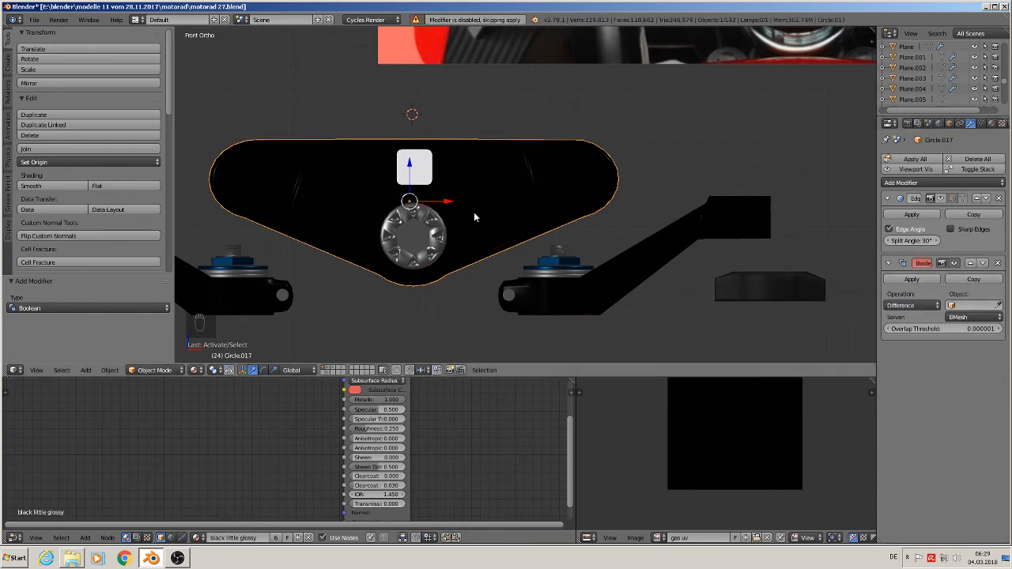
Move the rounded block about 2.092 along X off the plate, examine the plate's surface for a recess, and undo the move
right_click(421, 171)
drag(450, 168, 732, 172)
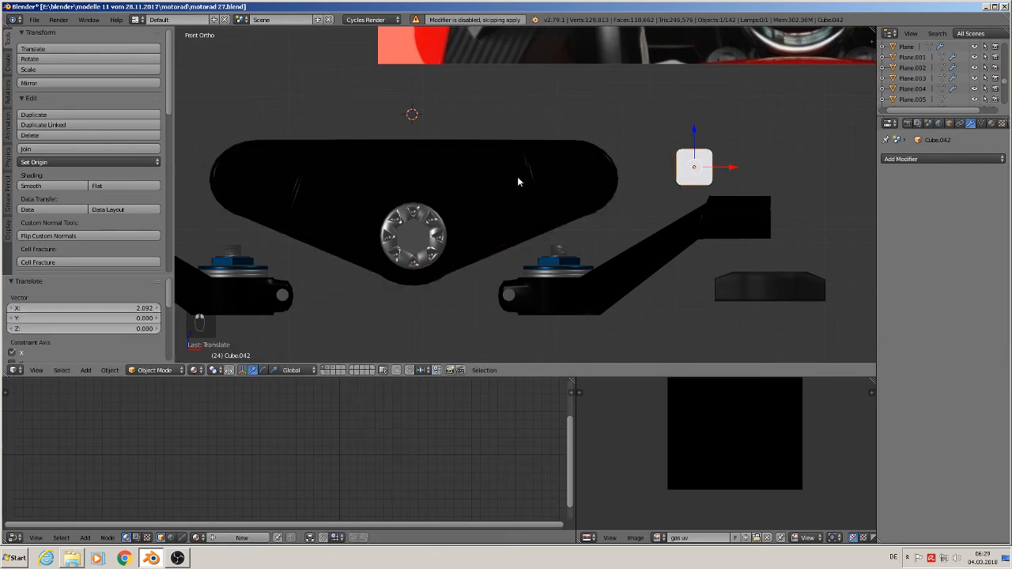
middle_drag(437, 181, 382, 190)
right_click(540, 141)
middle_drag(540, 141, 572, 226)
scroll(541, 291, up, 6)
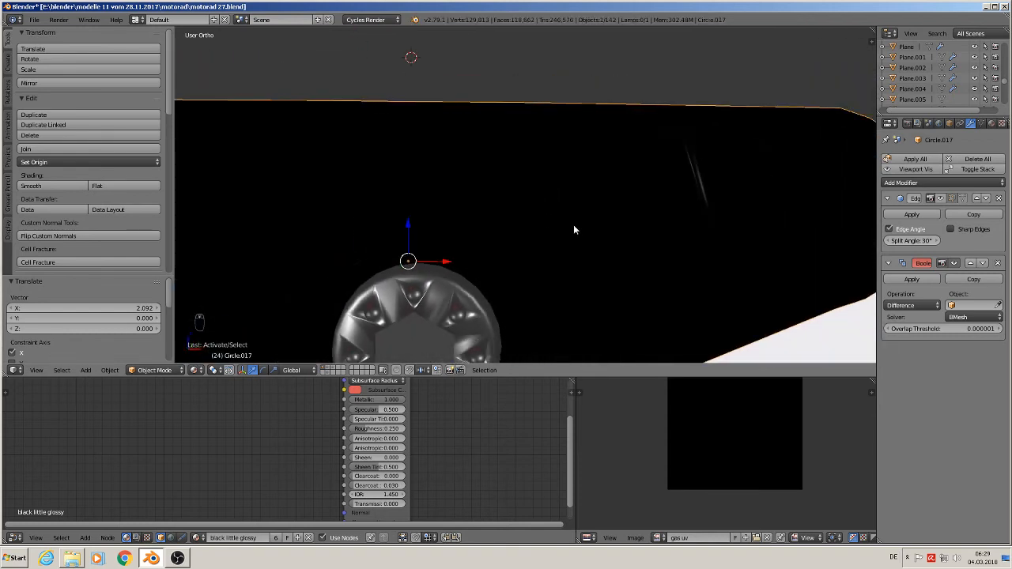
key(KP_1)
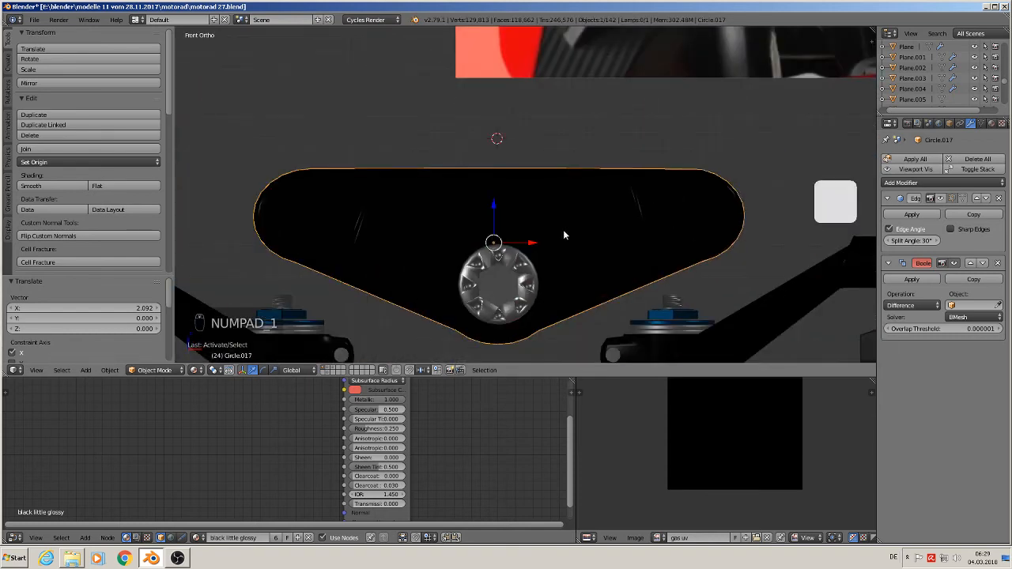
key(ctrl+z)
key(ctrl+z)
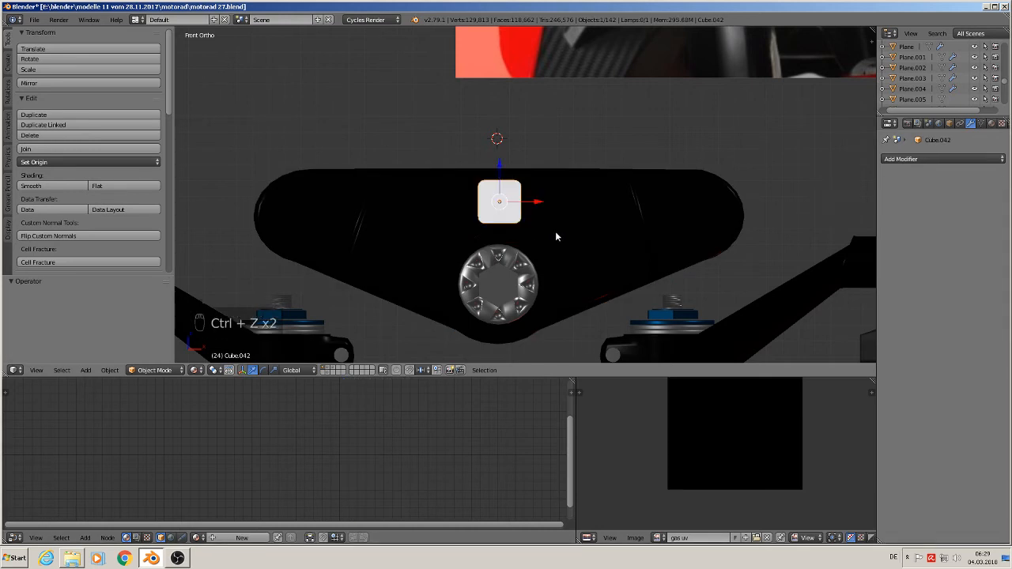
Search the clamp plate's Boolean object list for cube.04 and recheck the rounded block's object name
right_click(584, 217)
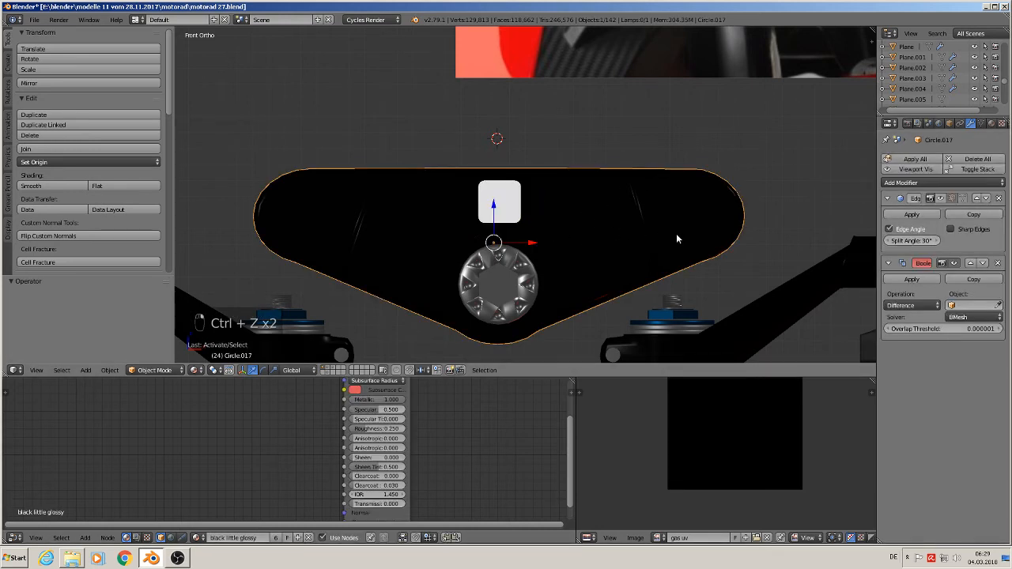
click(984, 305)
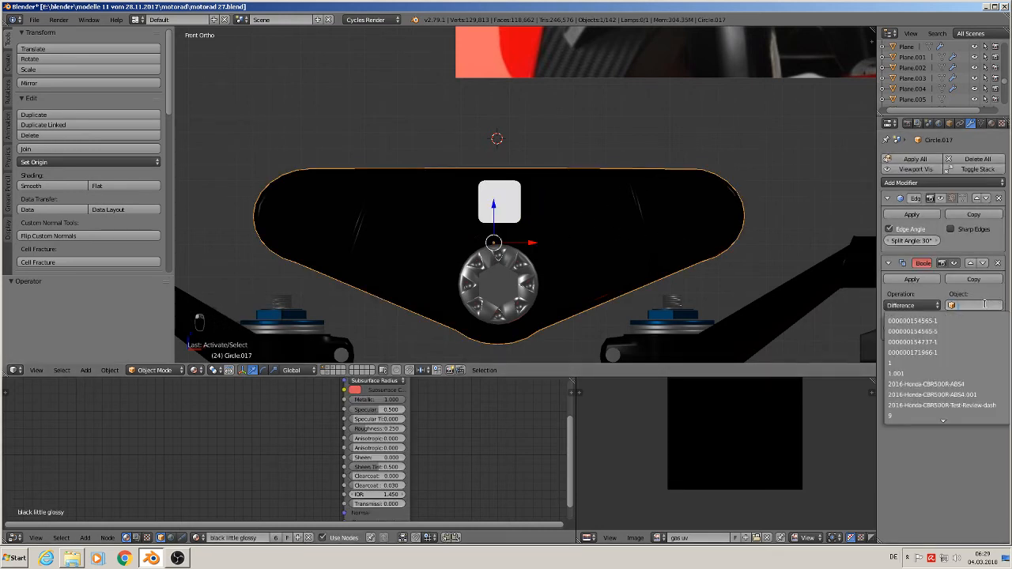
text(cu)
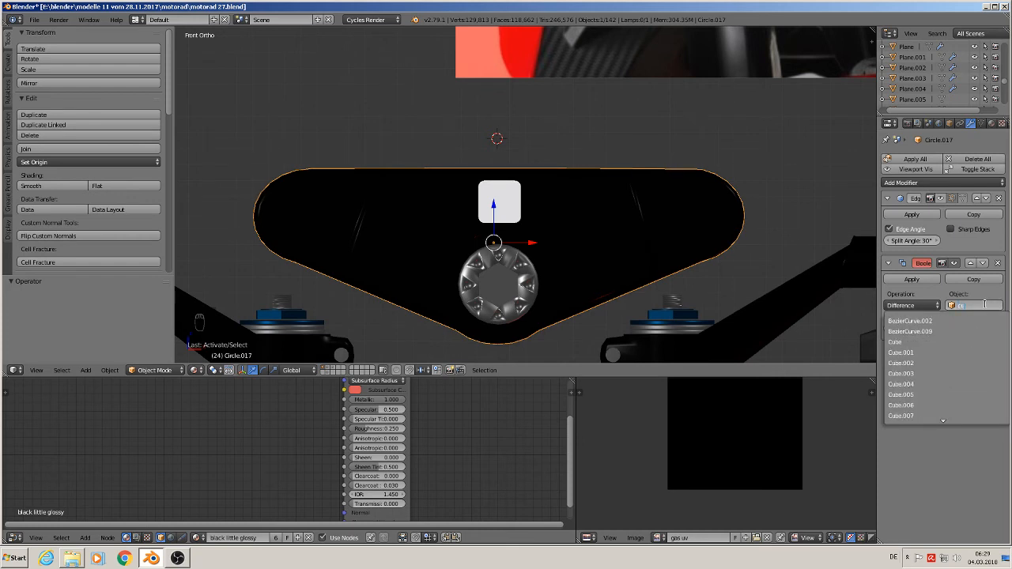
text(be.4)
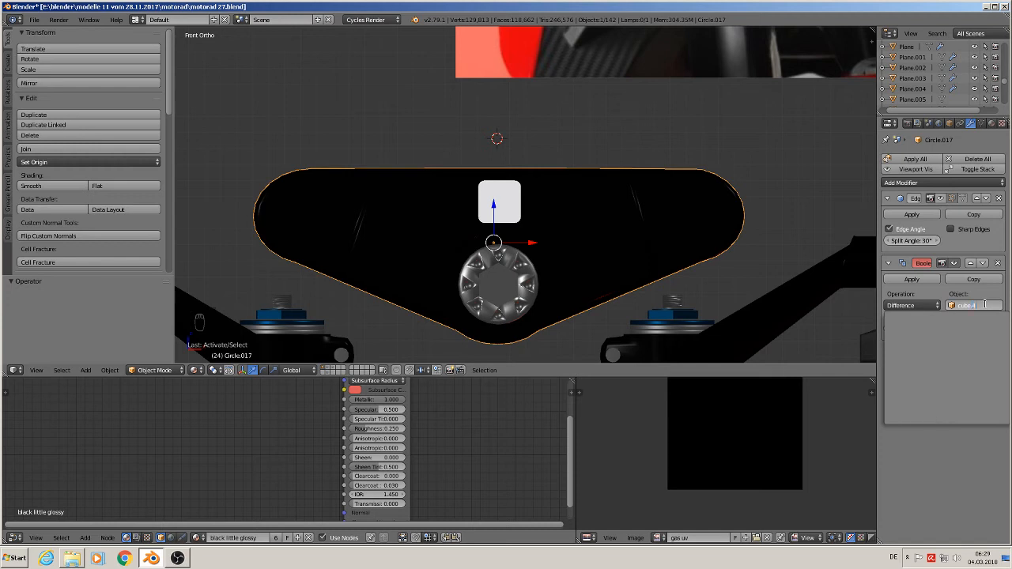
key(BackSpace)
text(04)
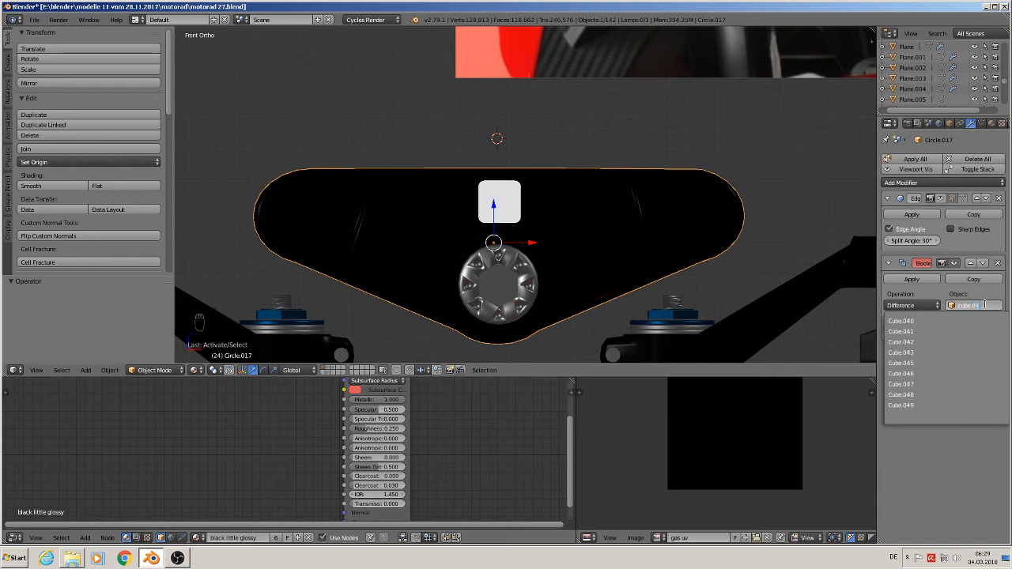
right_click(500, 204)
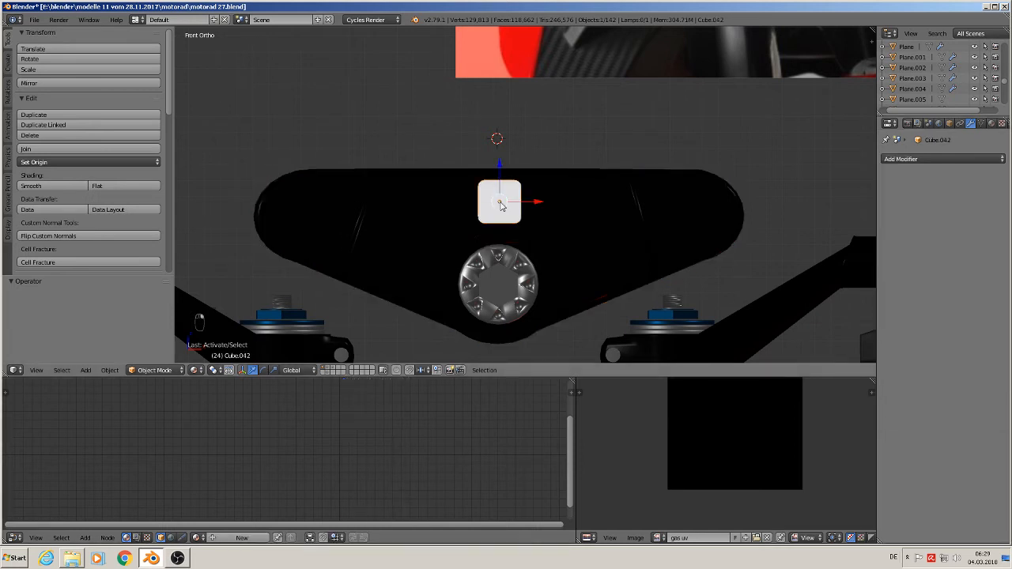
right_click(600, 216)
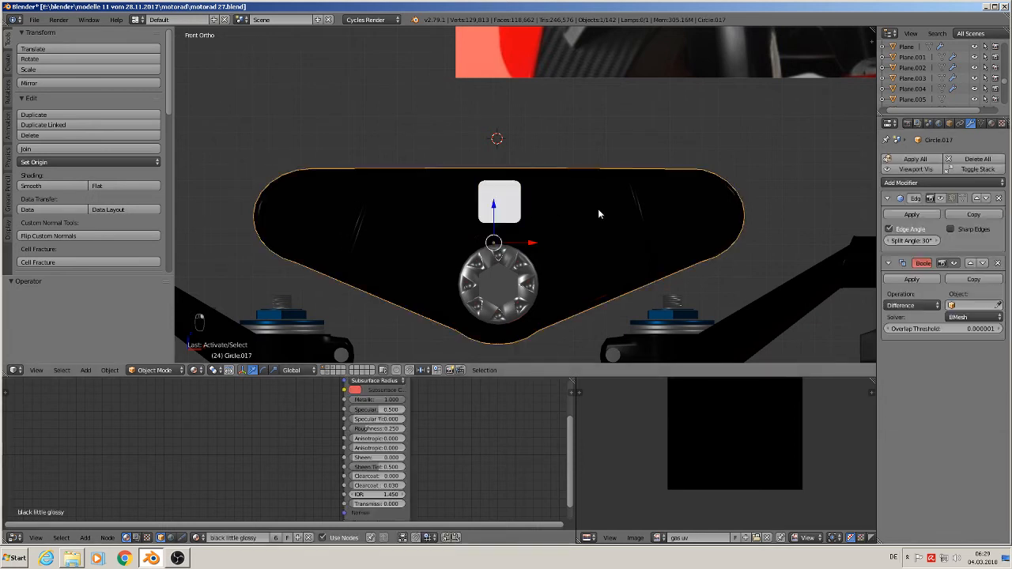
Try to assign Cube.042 as the object of the clamp plate's Boolean modifier
click(975, 306)
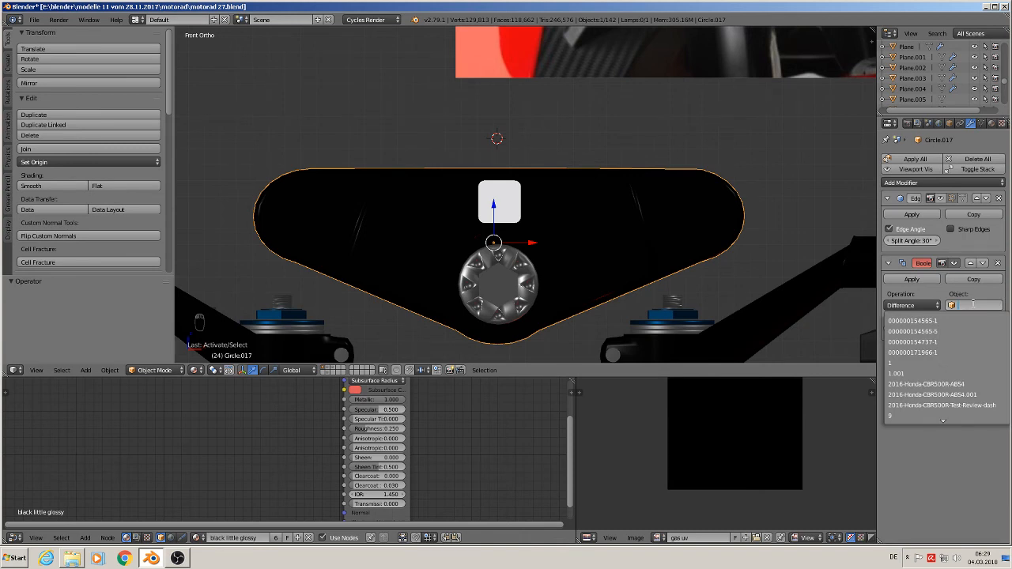
text(cube)
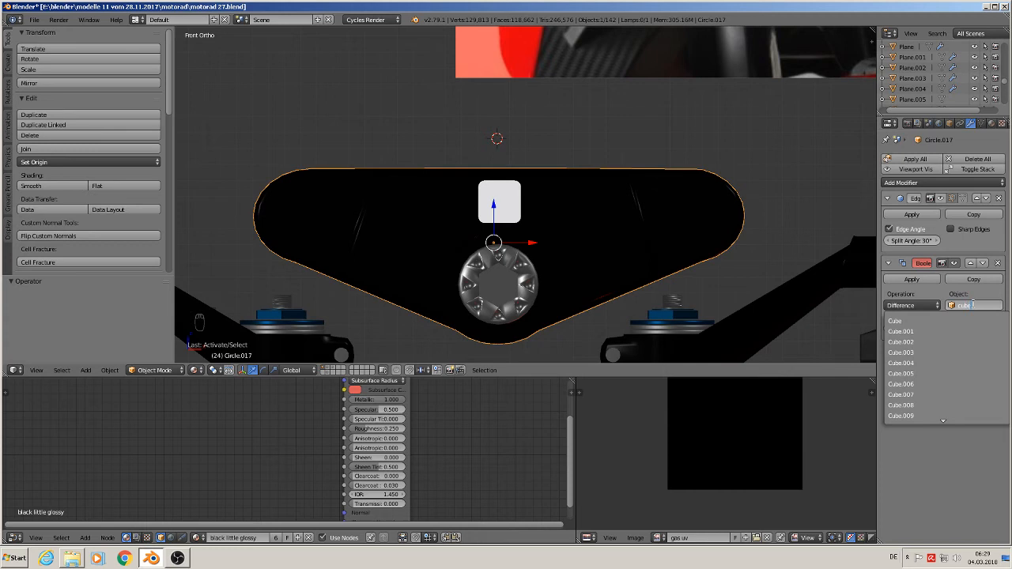
text(.042)
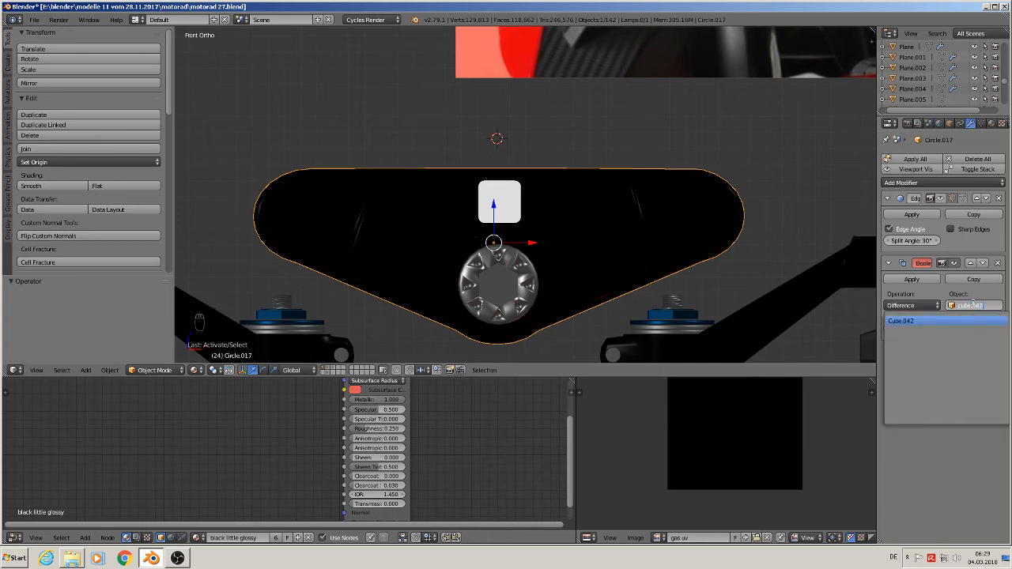
click(909, 304)
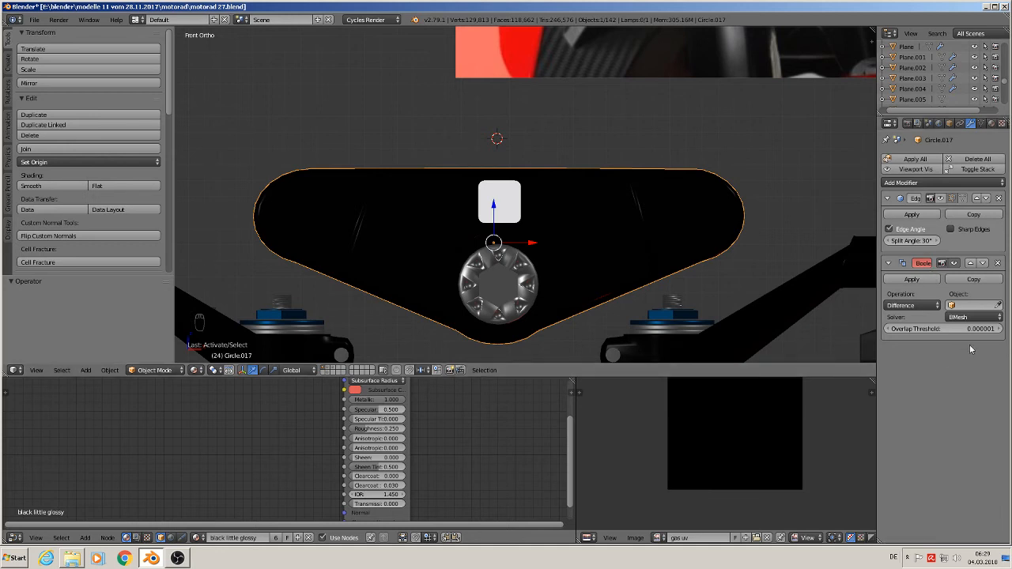
Remove the Boolean and Edge Split modifiers from the clamp plate
click(1000, 266)
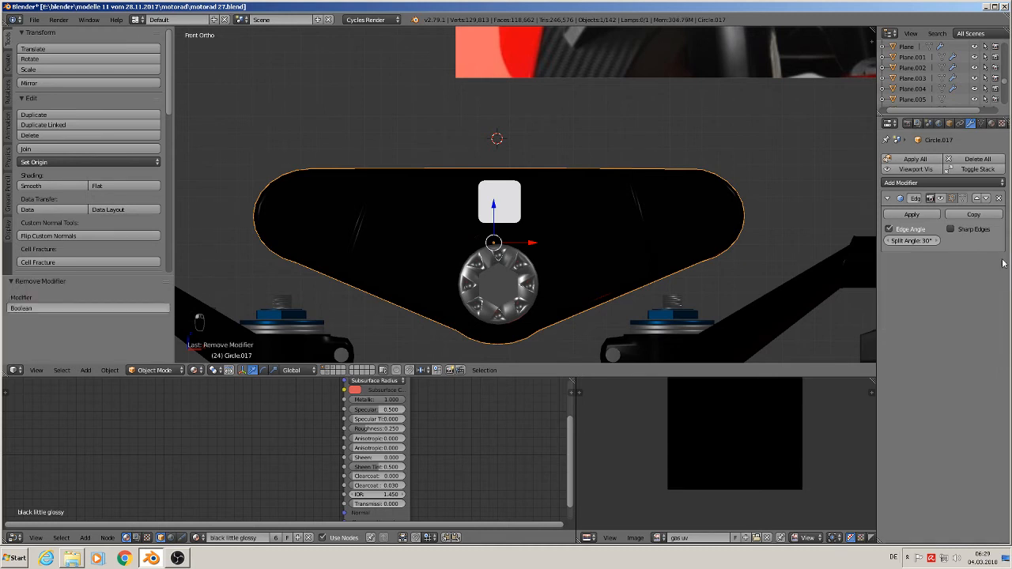
click(999, 199)
scroll(522, 208, up, 1)
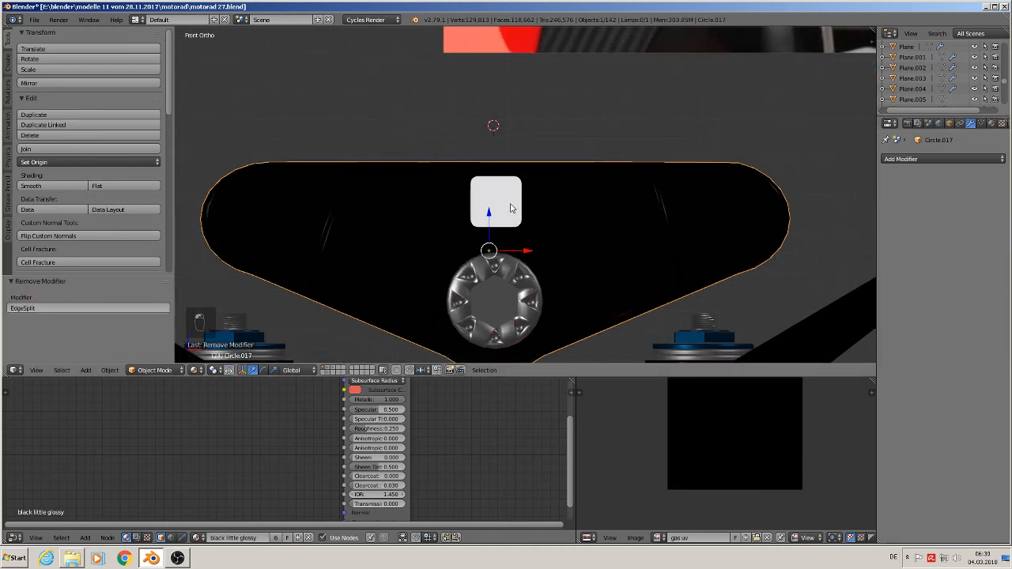
Set the origins of the rounded block and the clamp plate to their geometry
right_click(511, 216)
click(48, 162)
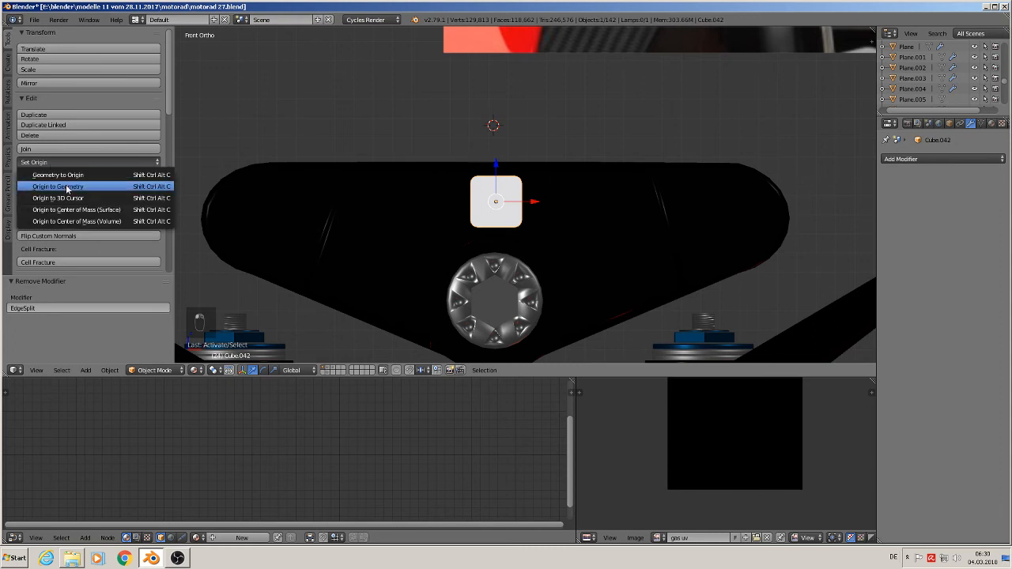
click(68, 188)
right_click(373, 250)
click(48, 163)
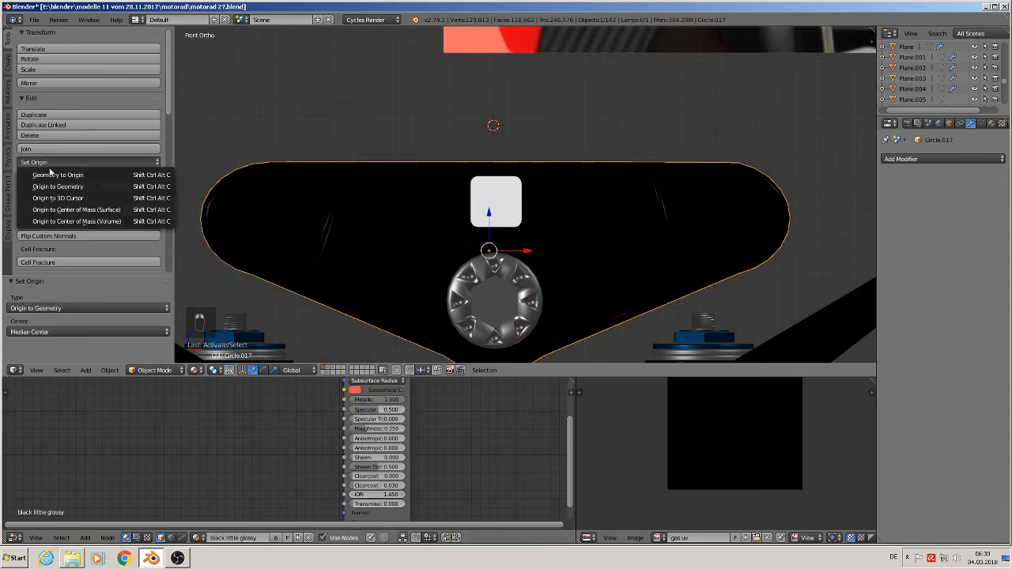
click(65, 184)
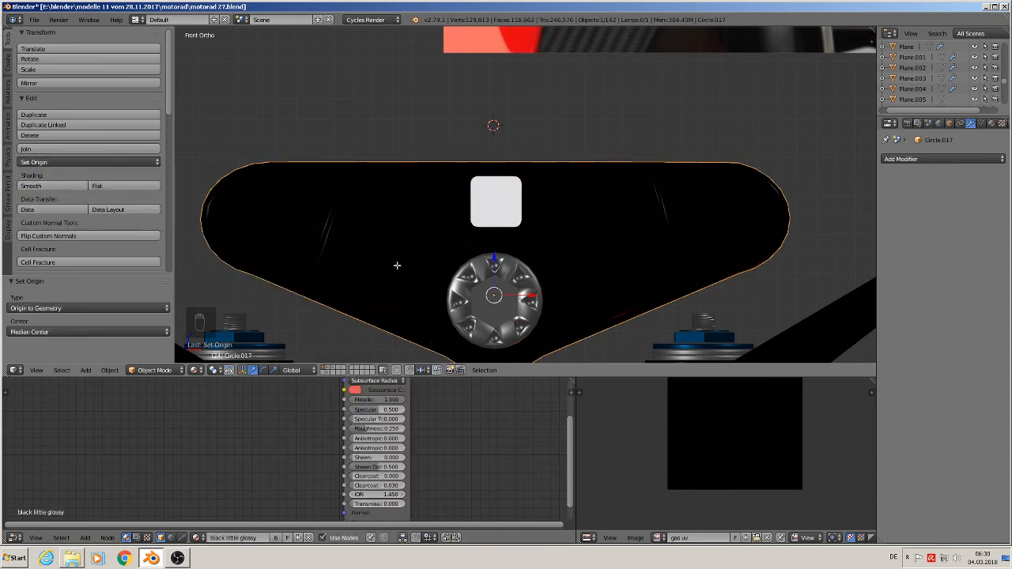
Examine the clamp plate's mesh in Edit Mode with all its geometry selected and return to Object Mode
key(Tab)
key(a)
key(a)
key(a)
key(a)
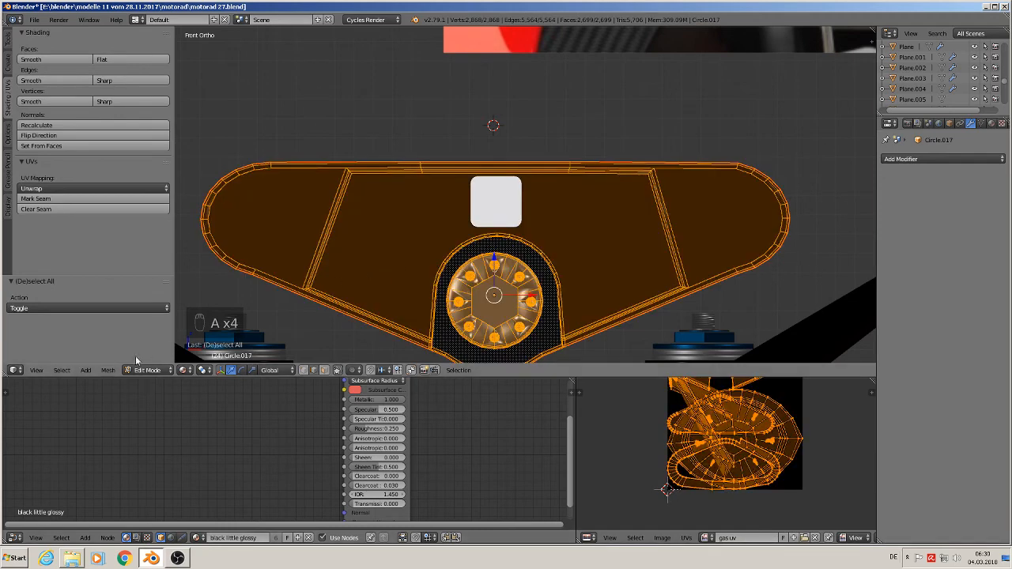
key(Tab)
key(Tab)
Apply rotation and scale to the clamp plate and to the rounded block
click(110, 370)
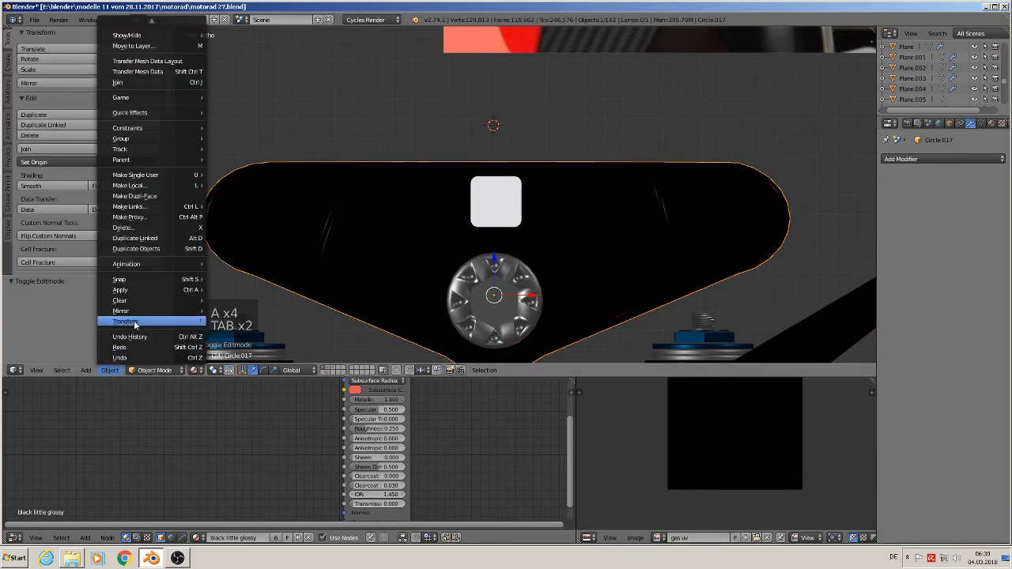
mouse_move(130, 289)
click(252, 321)
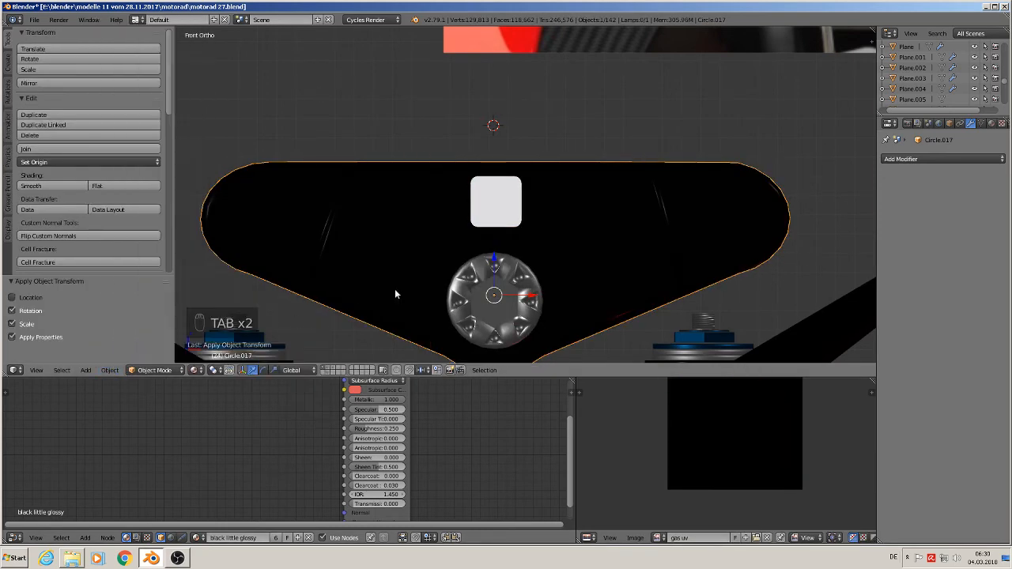
right_click(496, 207)
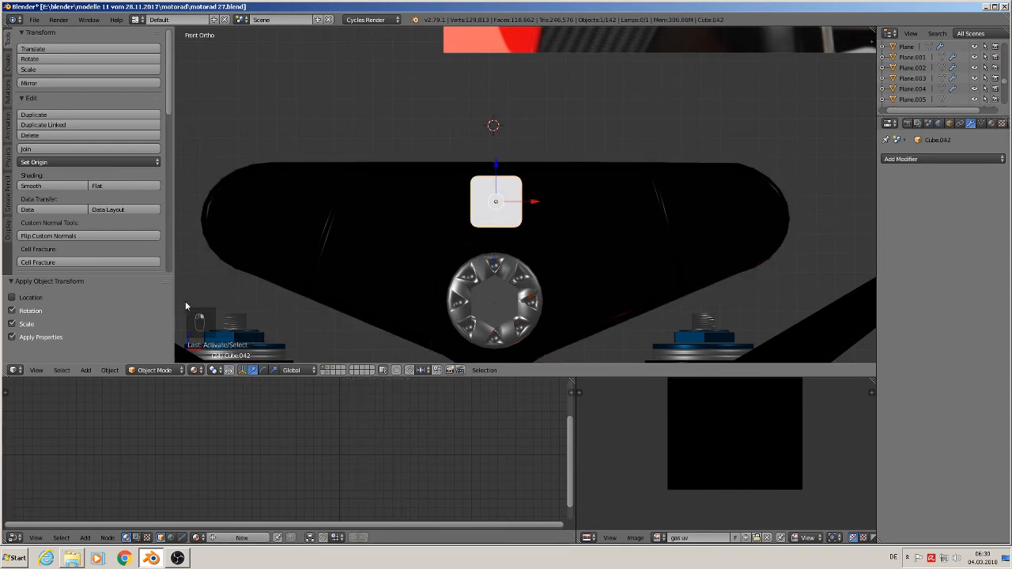
click(110, 370)
mouse_move(151, 292)
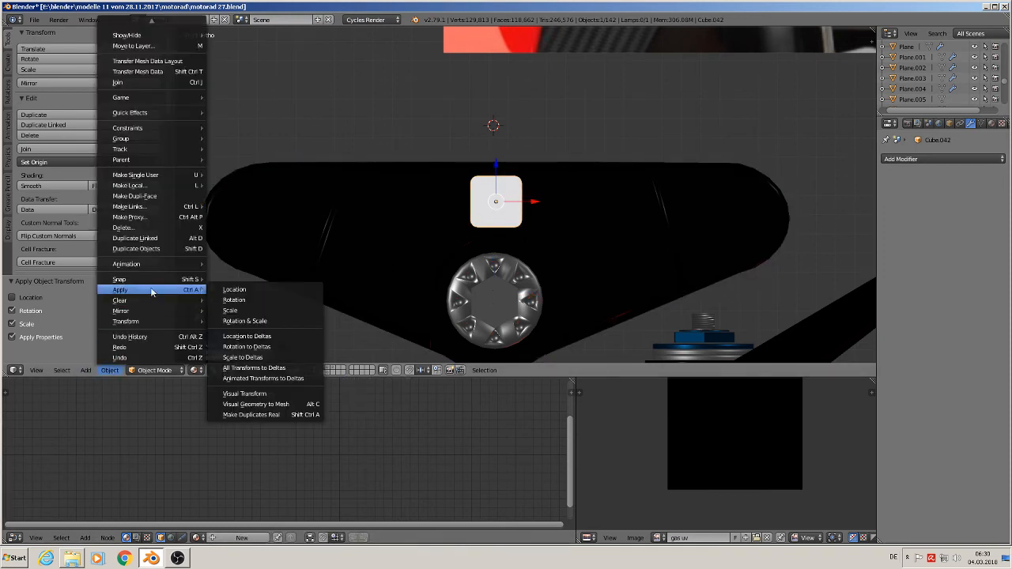
click(252, 321)
Add a new Boolean modifier to the clamp plate and set its operation to Difference
scroll(537, 248, down, 1)
shift+middle_drag(555, 238, 487, 235)
right_click(487, 235)
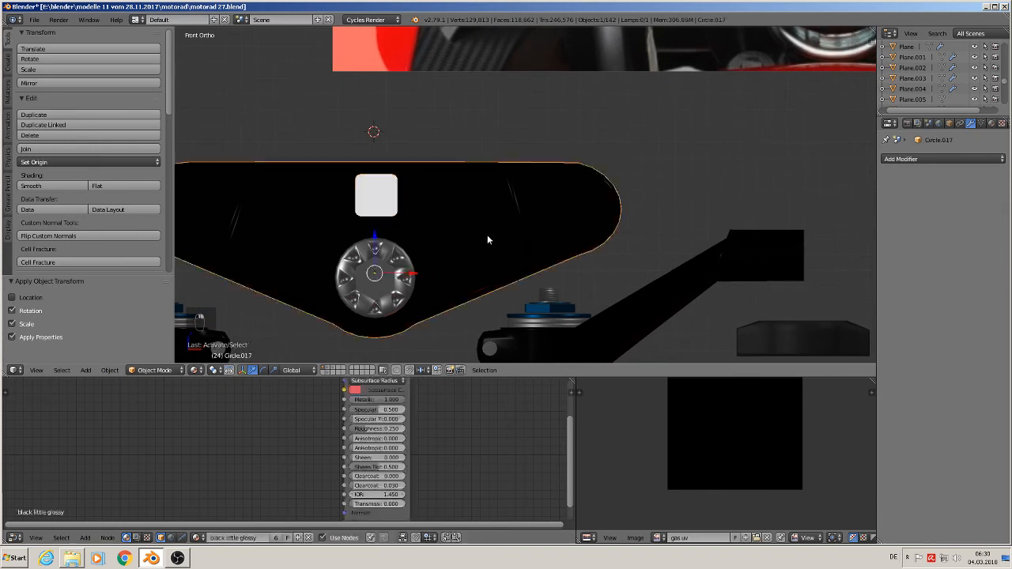
click(943, 159)
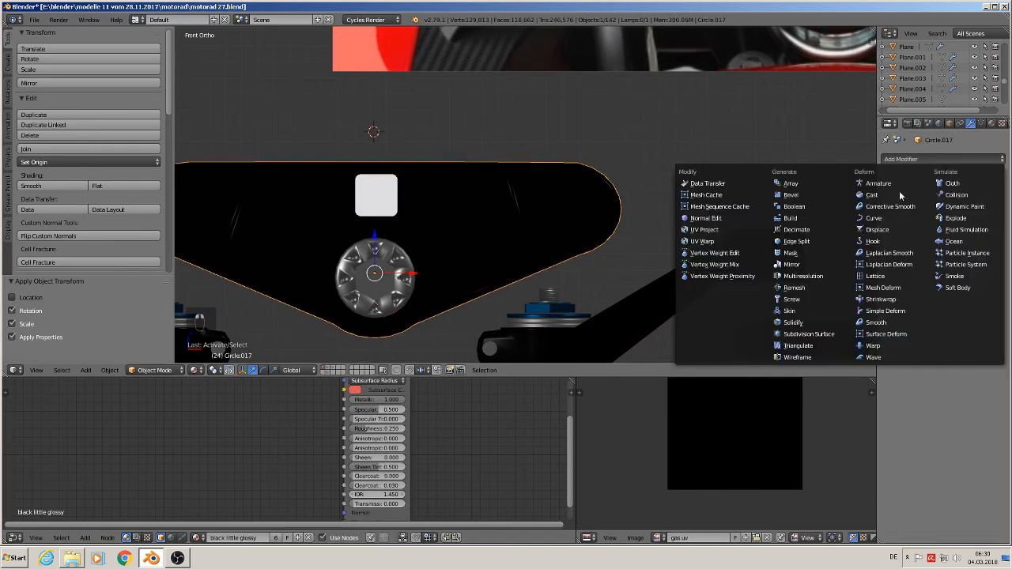
click(822, 208)
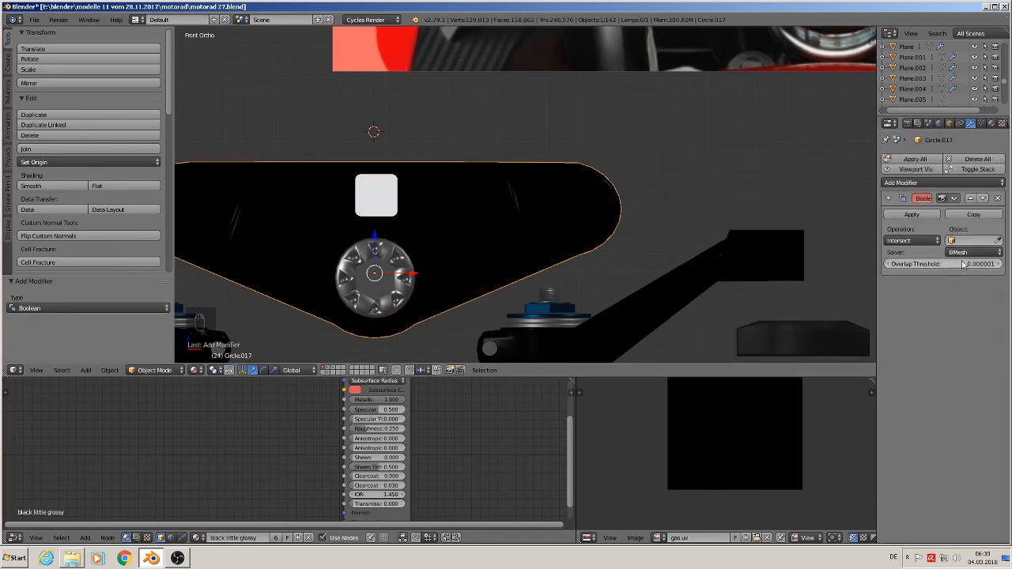
click(926, 239)
click(923, 214)
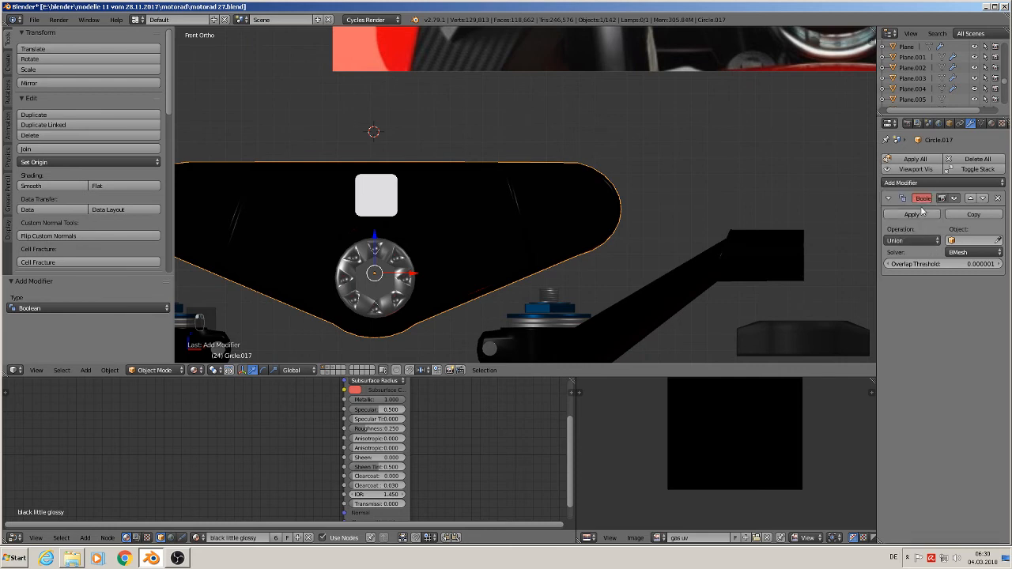
click(906, 241)
click(919, 210)
Try to set Cube.042 as the object of the new Difference Boolean on the clamp plate
click(968, 239)
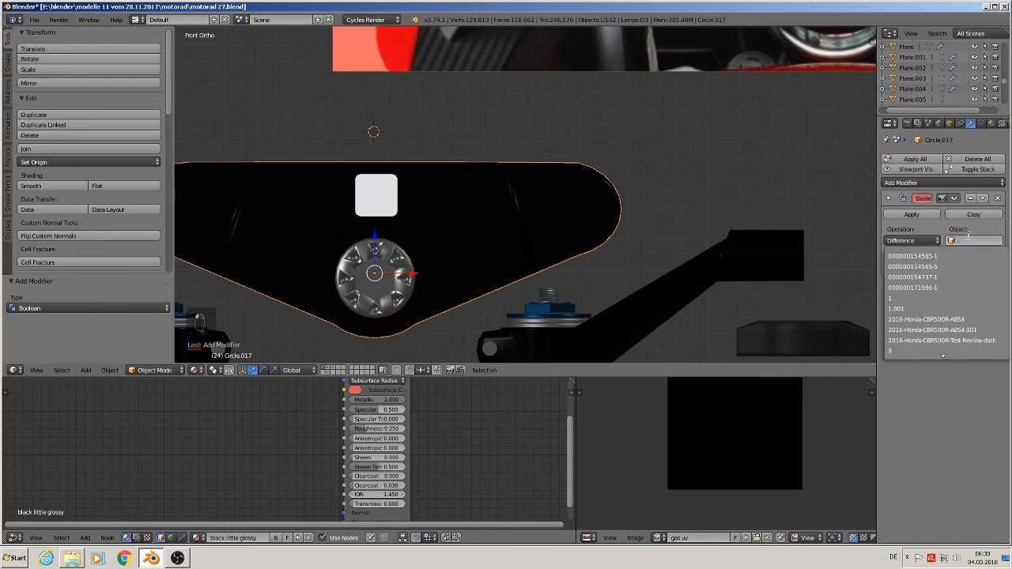
text(cube)
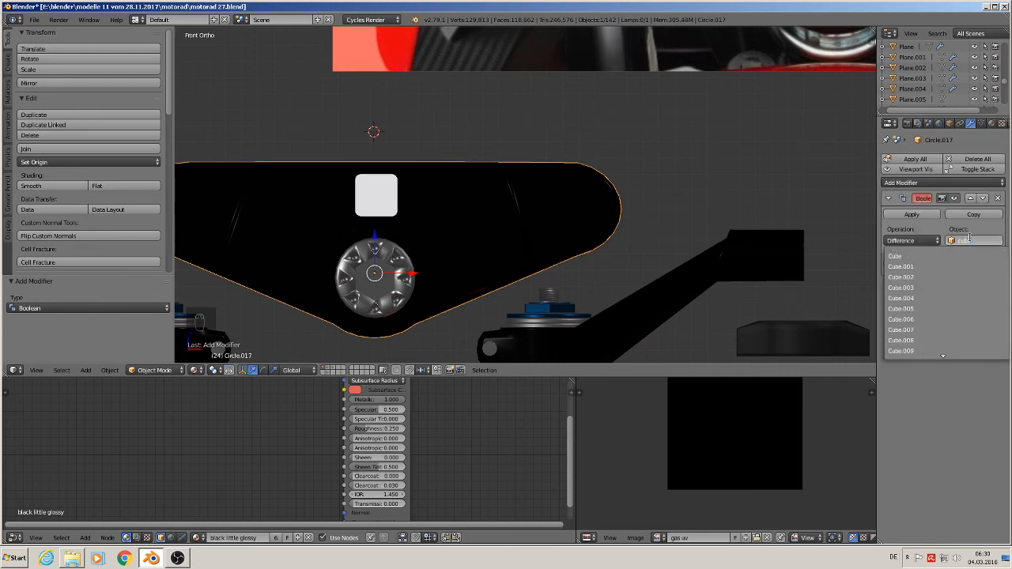
text(.042)
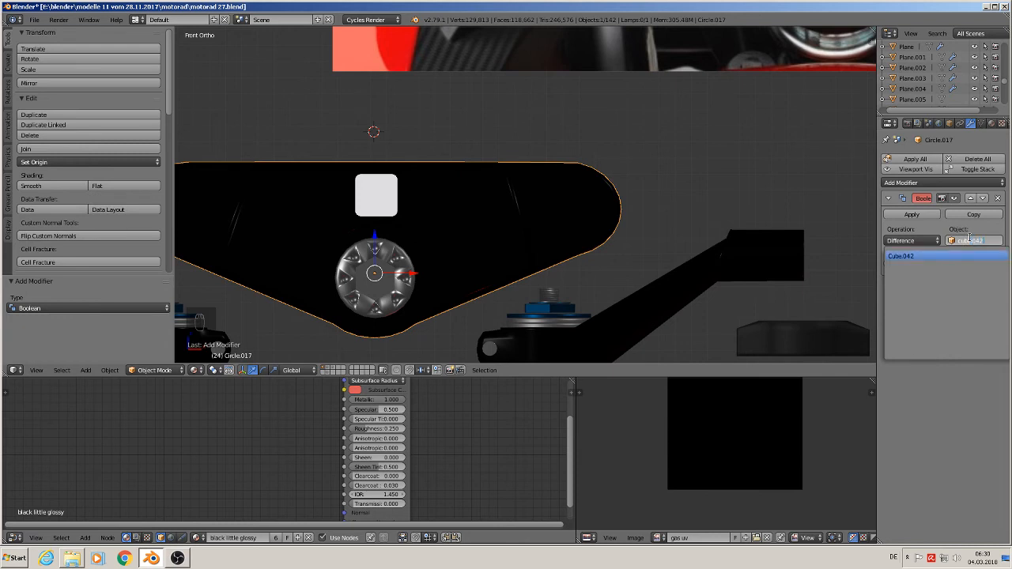
key(Return)
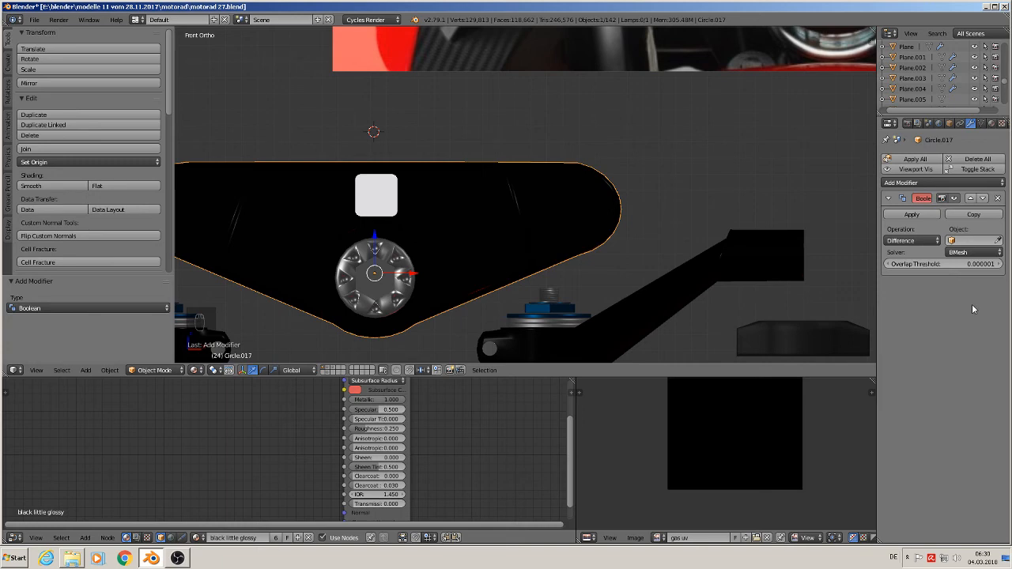
Move the rounded block about 0.057 along Y into the clamp plate and about -0.009 along Z
middle_drag(466, 283, 473, 197)
scroll(454, 258, up, 2)
right_click(405, 165)
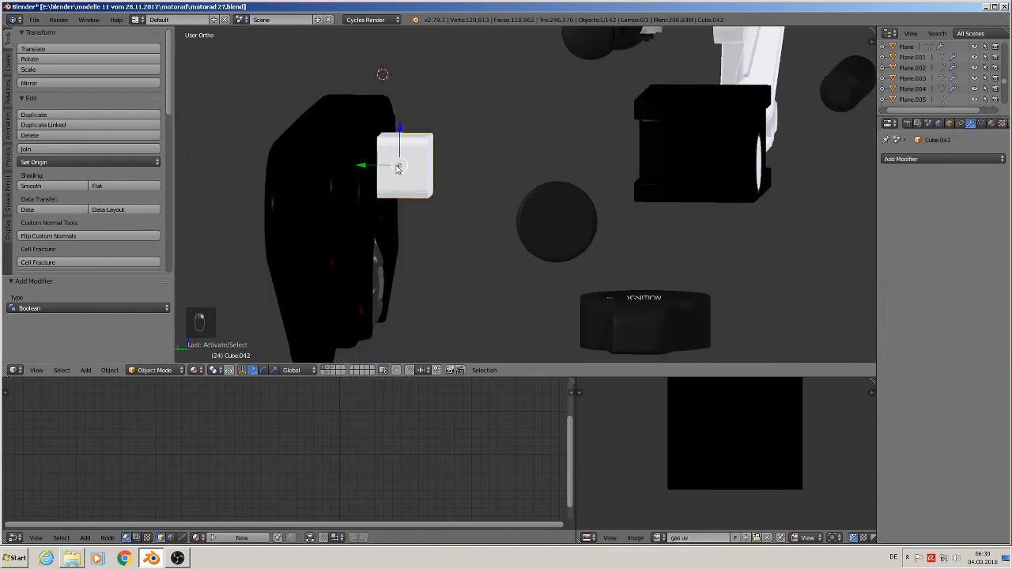
mouse_move(372, 167)
mouse_down()
mouse_move(403, 172)
mouse_move(355, 161)
mouse_up()
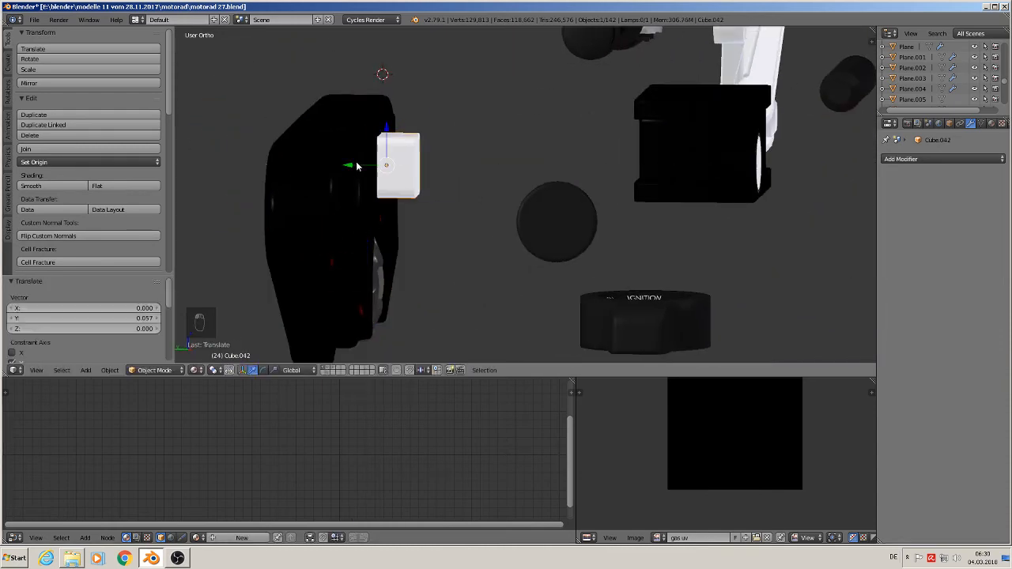
drag(387, 127, 390, 129)
middle_drag(469, 203, 387, 199)
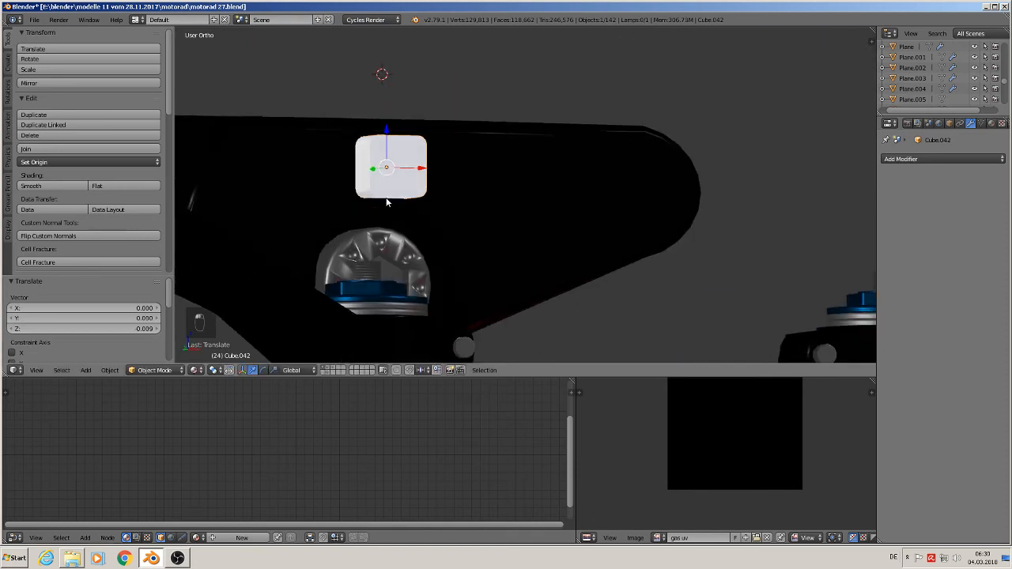
Set Cube.042 as the object of the clamp plate's Difference Boolean and apply the modifier
right_click(509, 205)
middle_drag(509, 209, 477, 235)
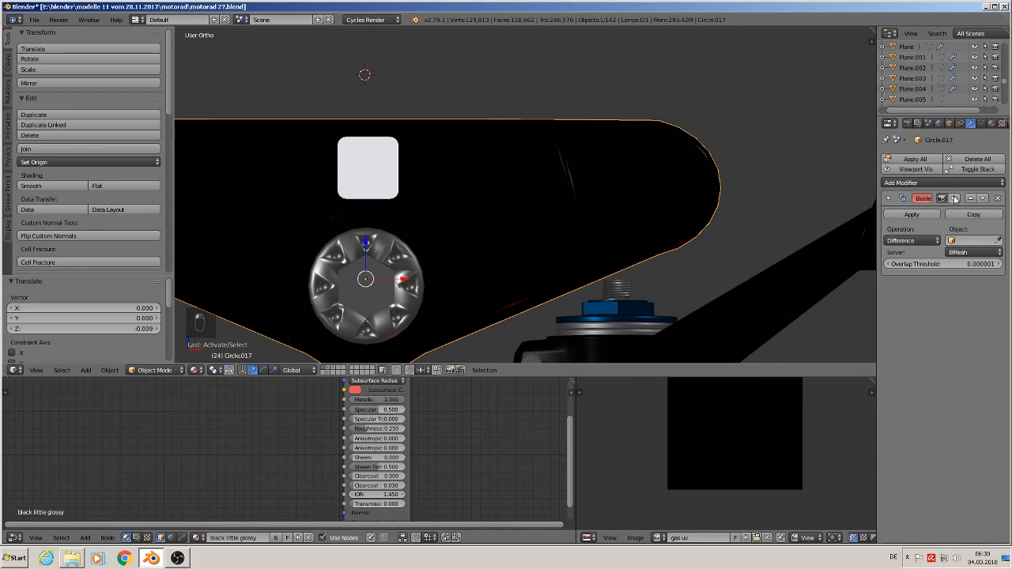
click(960, 240)
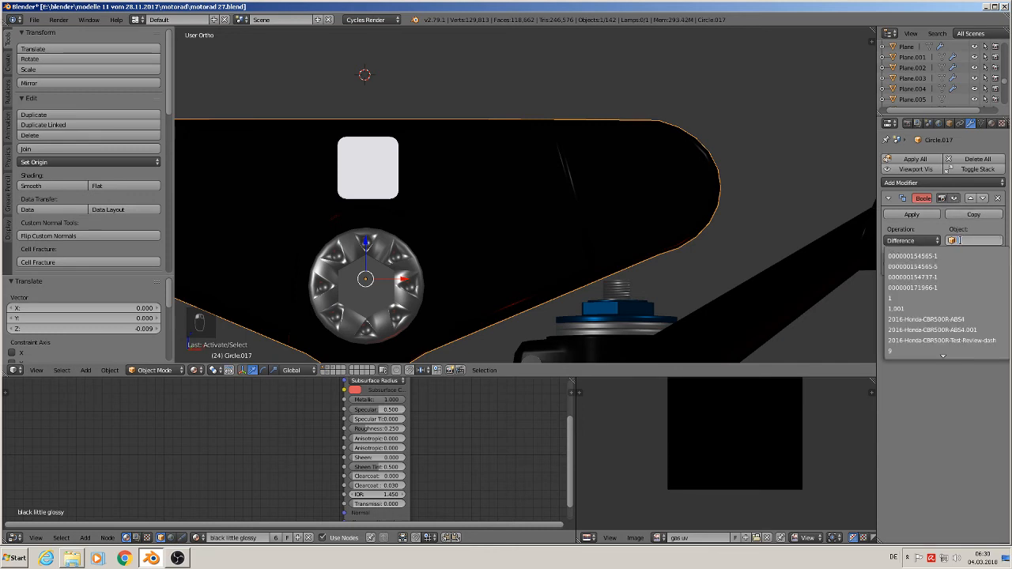
scroll(960, 240, down, 5)
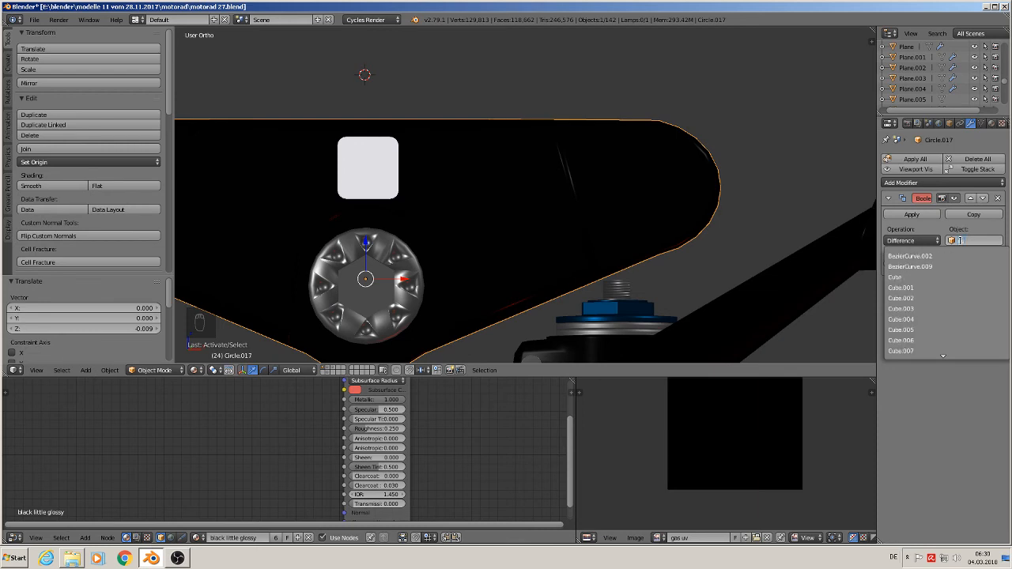
text(Cube.042)
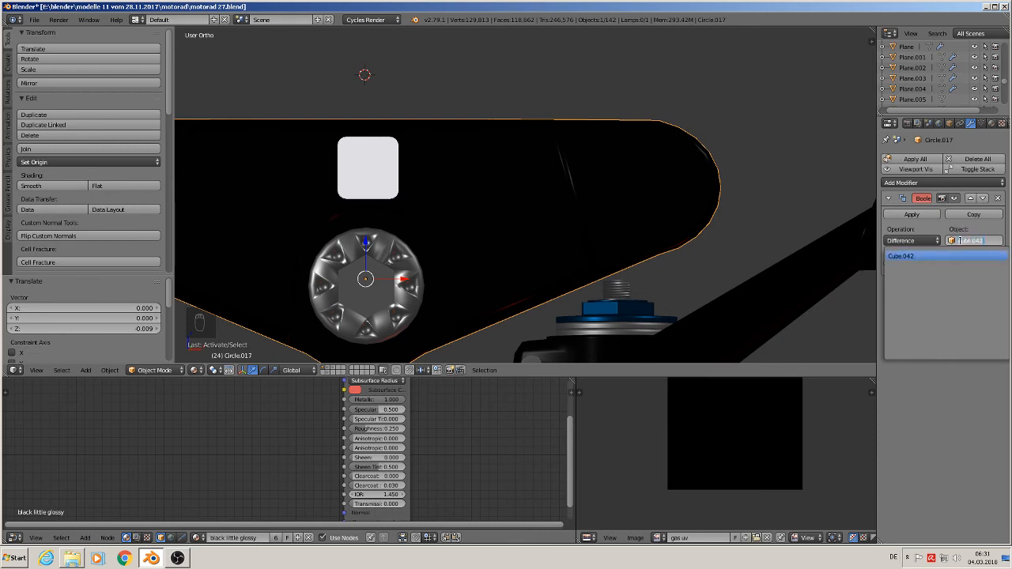
click(925, 255)
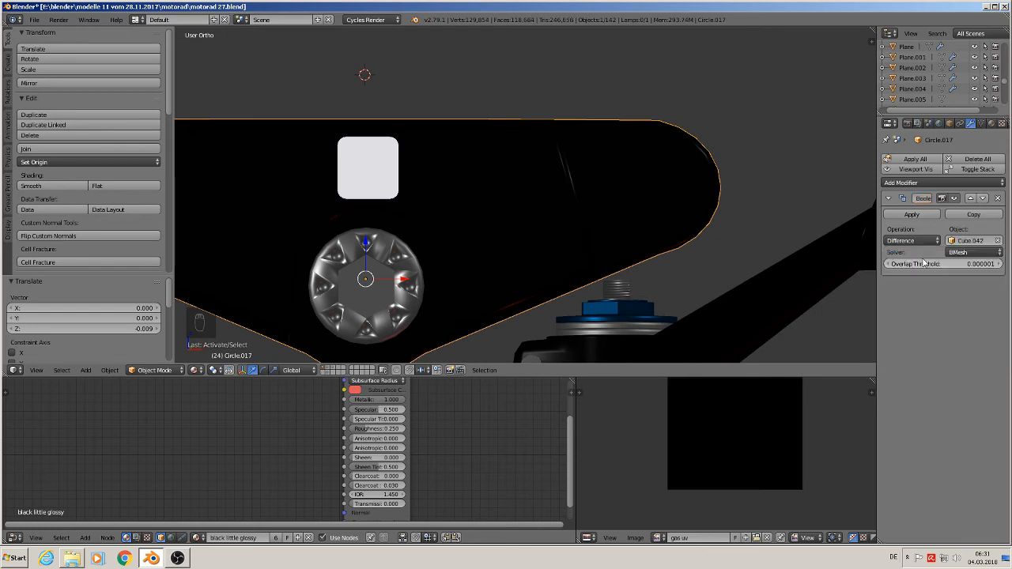
click(931, 219)
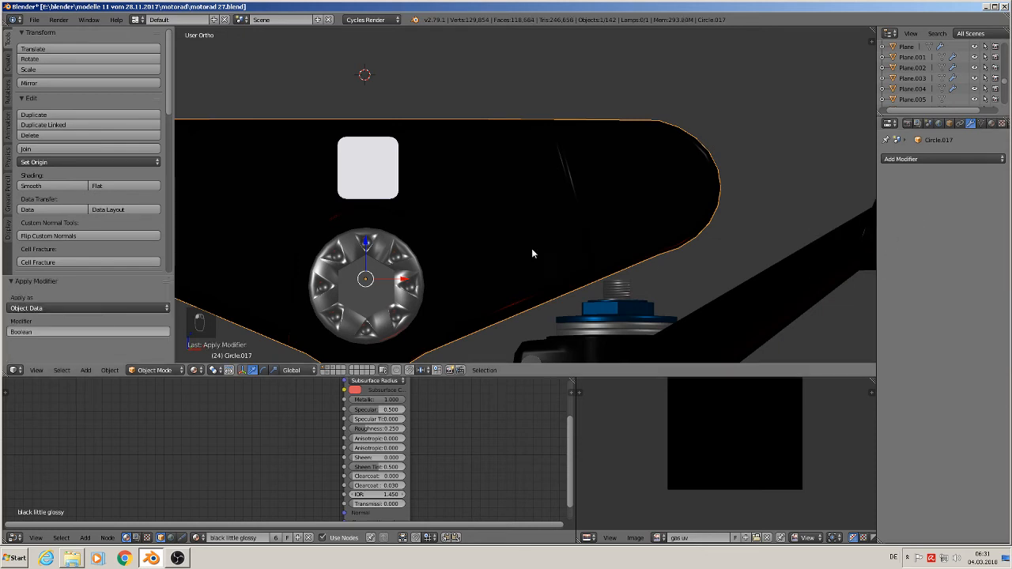
Move the rounded block about 1.573 along X out of the clamp plate and send it to layer 2
right_click(378, 169)
key(g)
key(x)
click(608, 182)
middle_drag(608, 183, 706, 231)
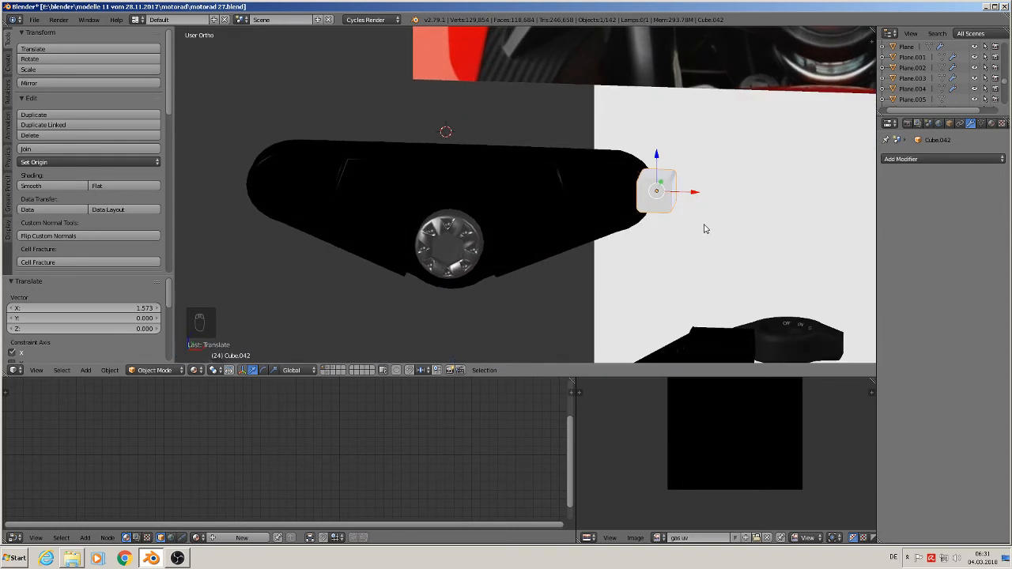
key(m)
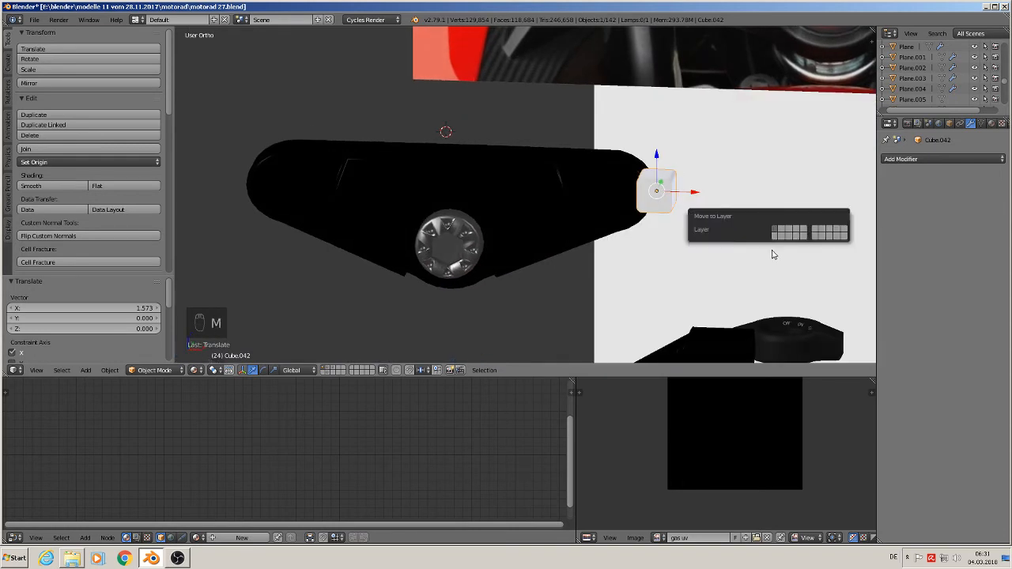
click(783, 233)
Send the spare clamp plate and its rounded block to layer 2, and save the file
scroll(555, 184, down, 7)
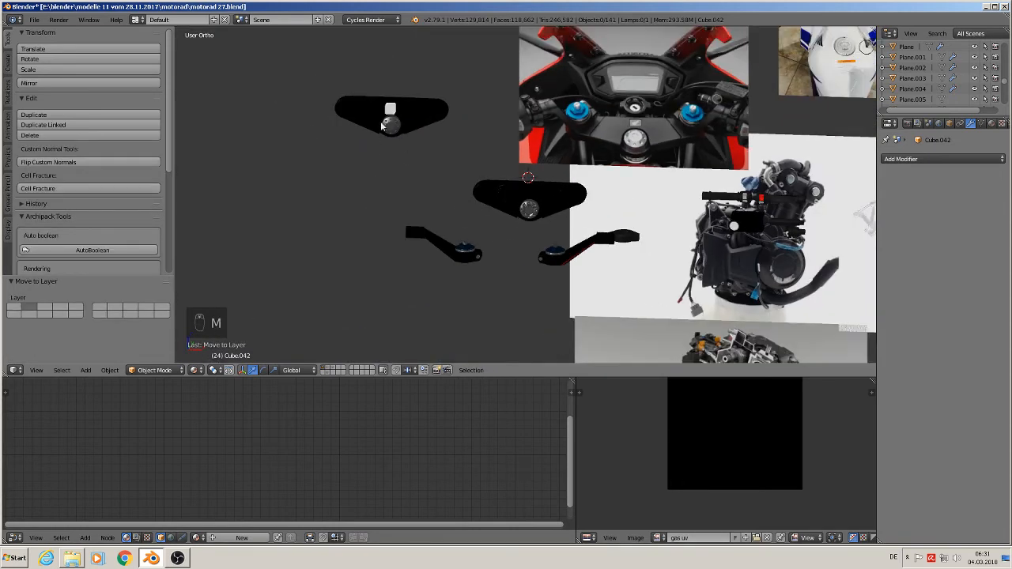
right_click(390, 109)
right_click(411, 125)
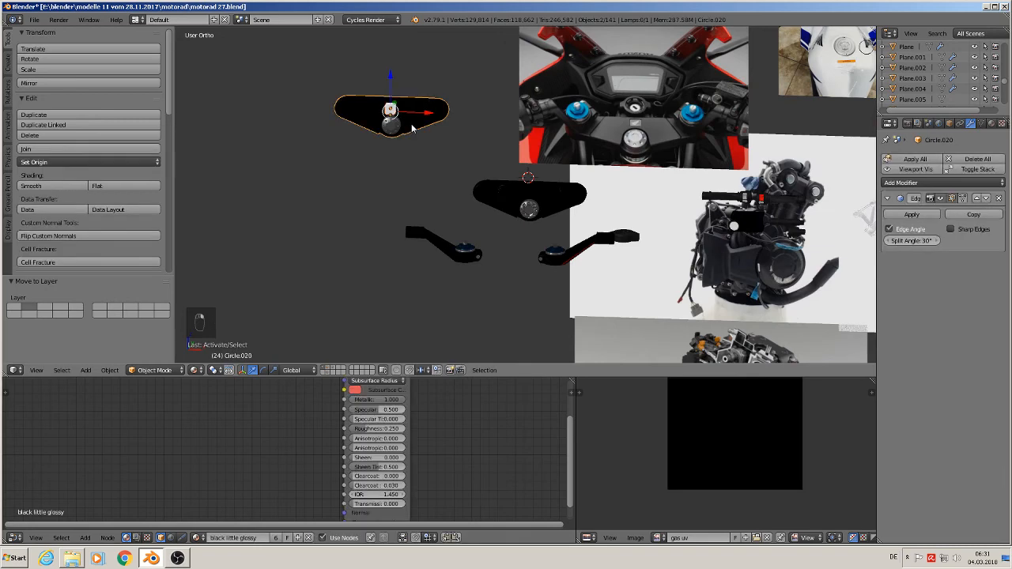
key(m)
click(507, 145)
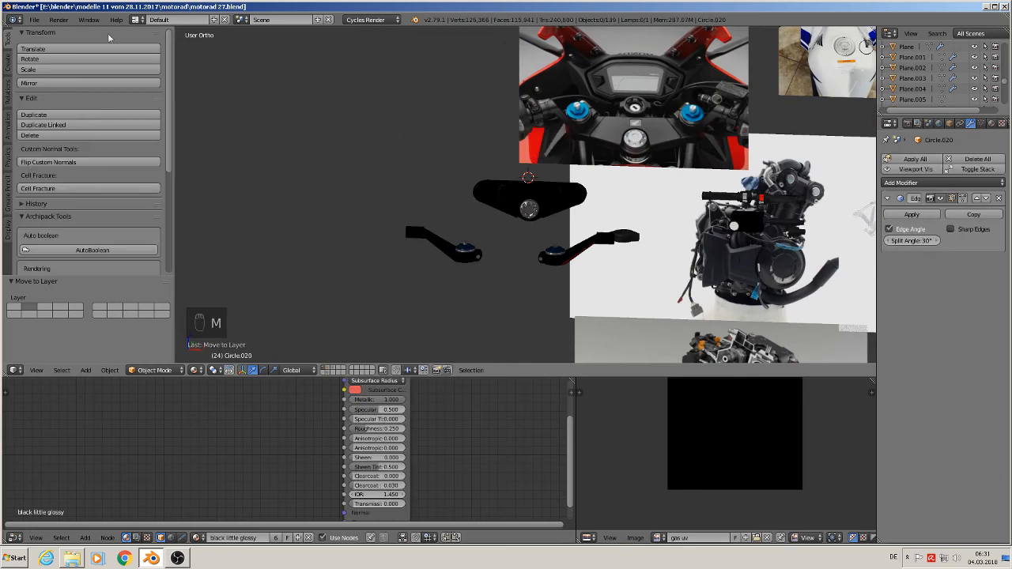
click(34, 19)
Select the floor face of the emblem recess in the clamp plate's mesh and mark its edges as a seam
scroll(627, 200, up, 8)
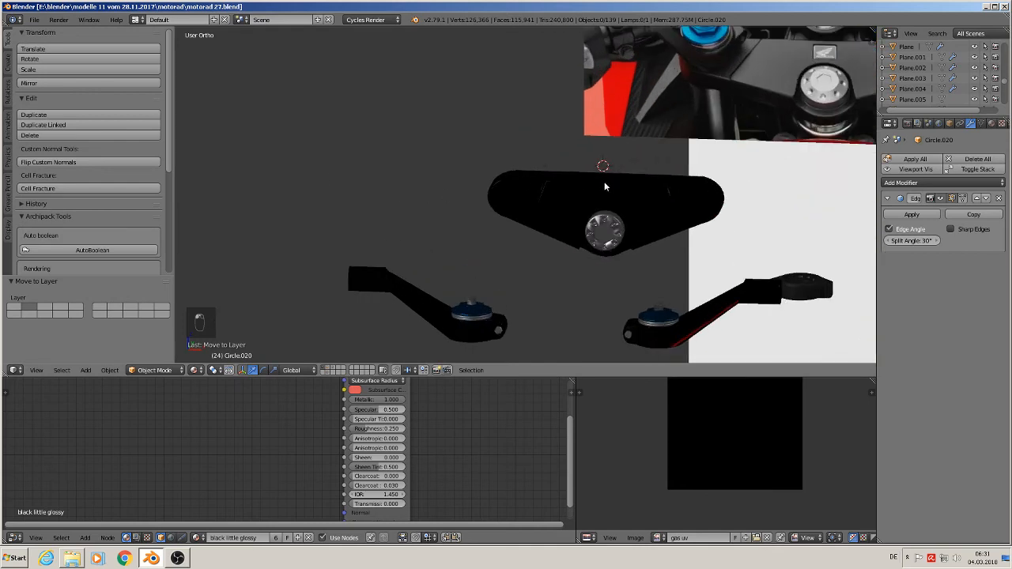
right_click(585, 221)
key(Tab)
scroll(563, 244, up, 3)
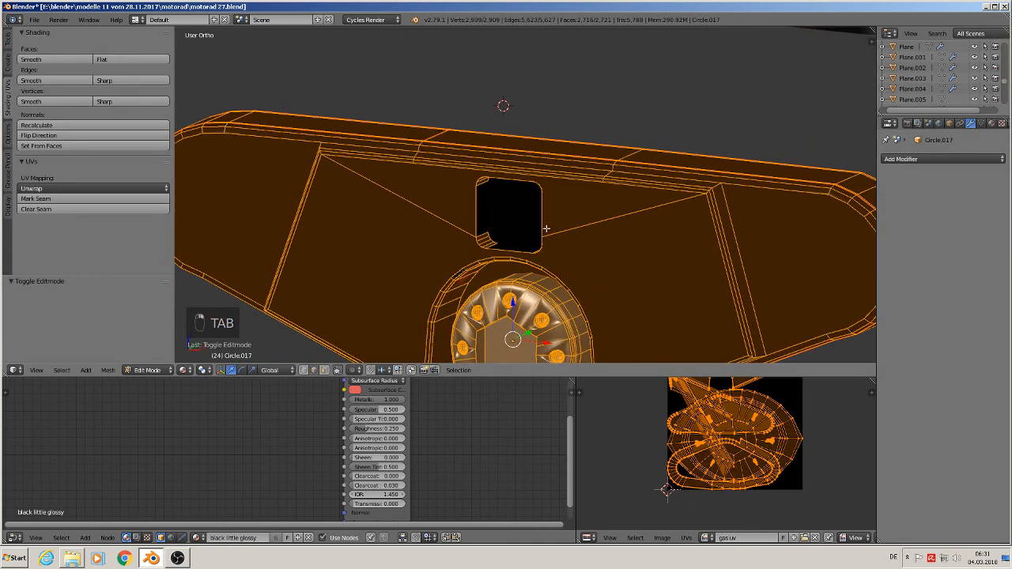
click(325, 370)
right_click(506, 225)
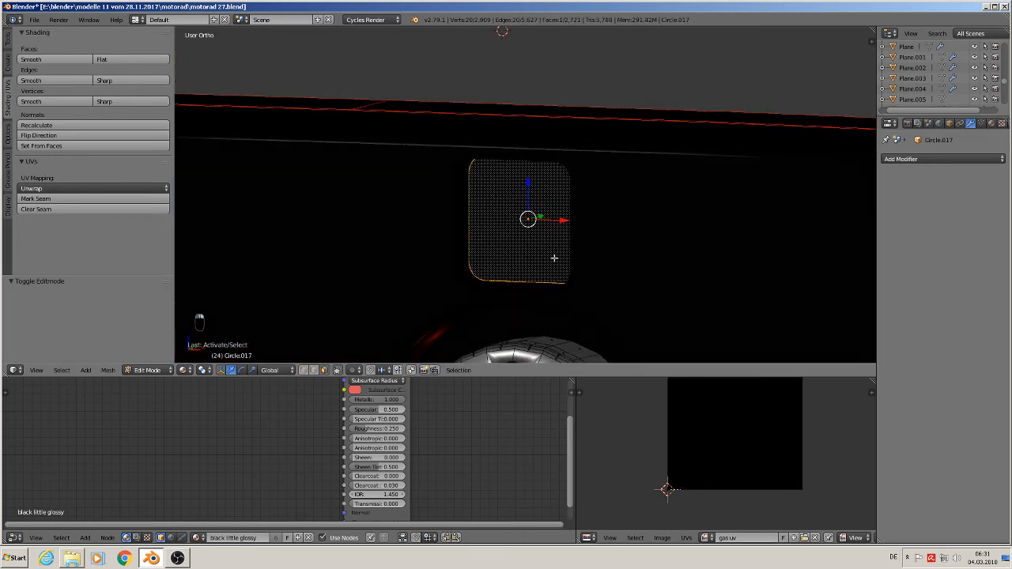
mouse_move(554, 258)
middle_down()
mouse_move(593, 253)
mouse_move(572, 248)
mouse_move(552, 264)
middle_up()
click(63, 199)
Move the recess floor face about -0.065 along Y and unwrap it with Project From View from the front
drag(550, 208, 542, 230)
key(KP_1)
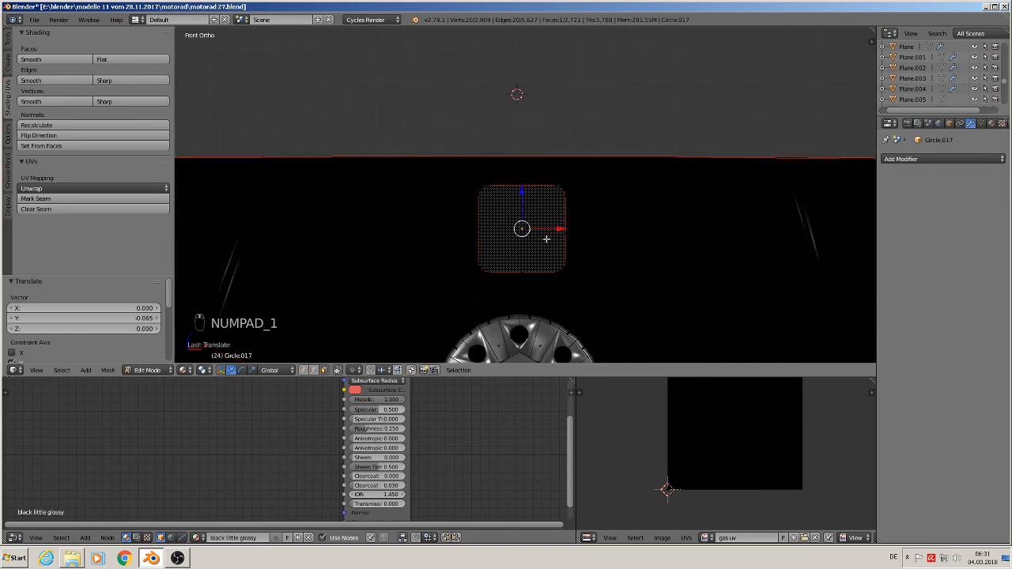
key(Tab)
key(Tab)
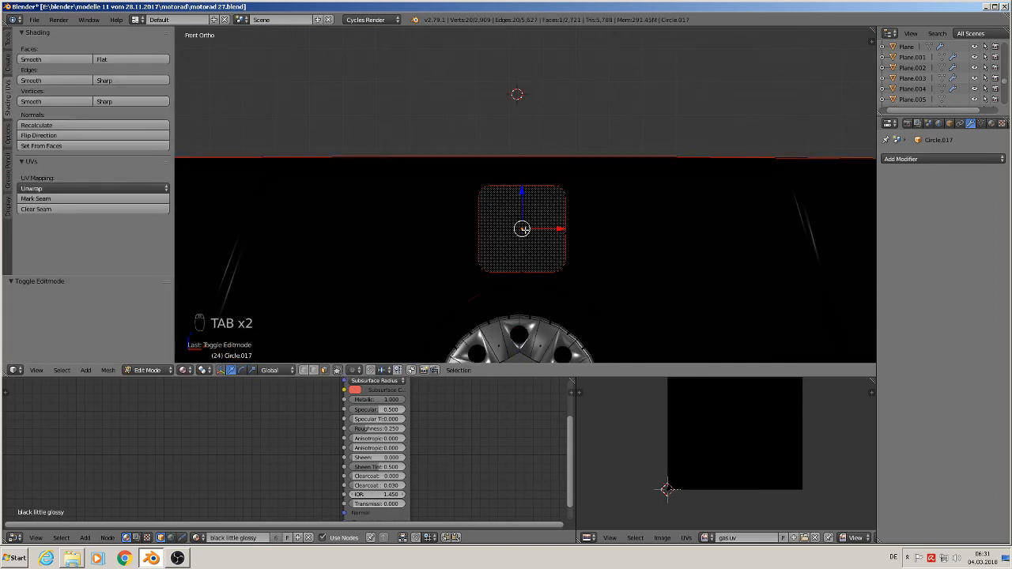
right_click(355, 337)
key(u)
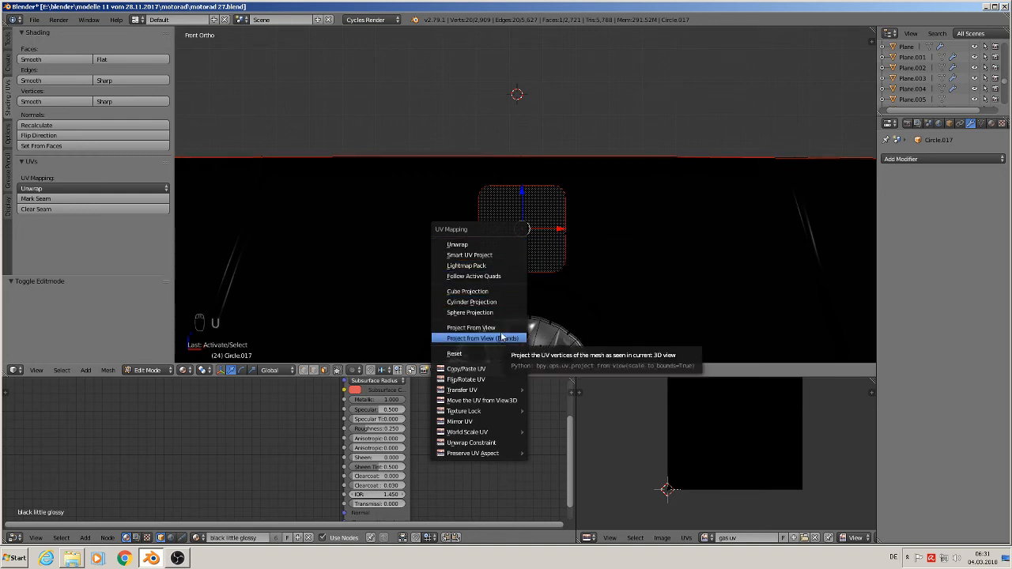
click(501, 328)
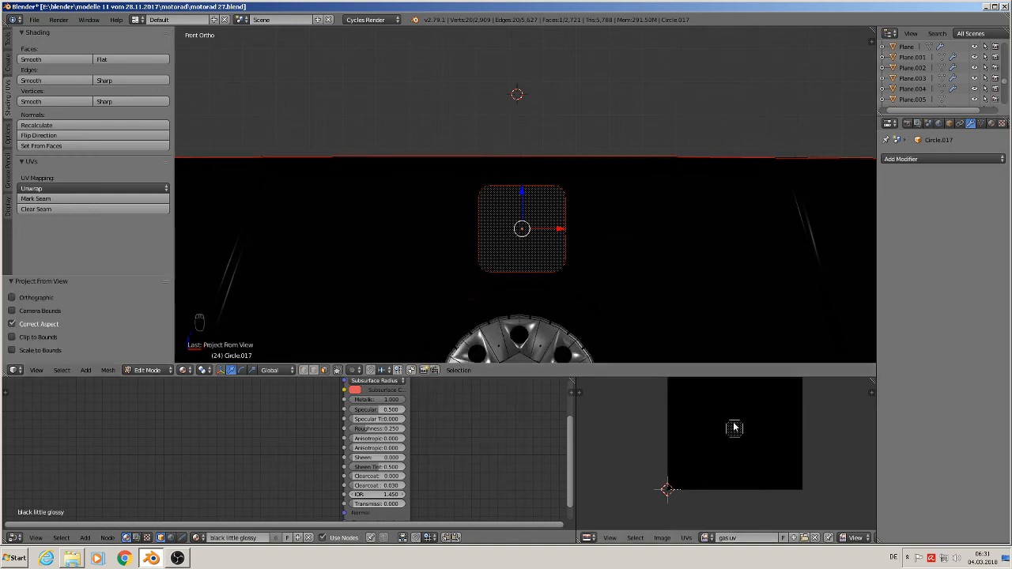
Leave mesh editing and add a third material slot to the clamp plate with a new material named logo 1
key(Tab)
scroll(622, 263, down, 2)
middle_drag(820, 194, 802, 206)
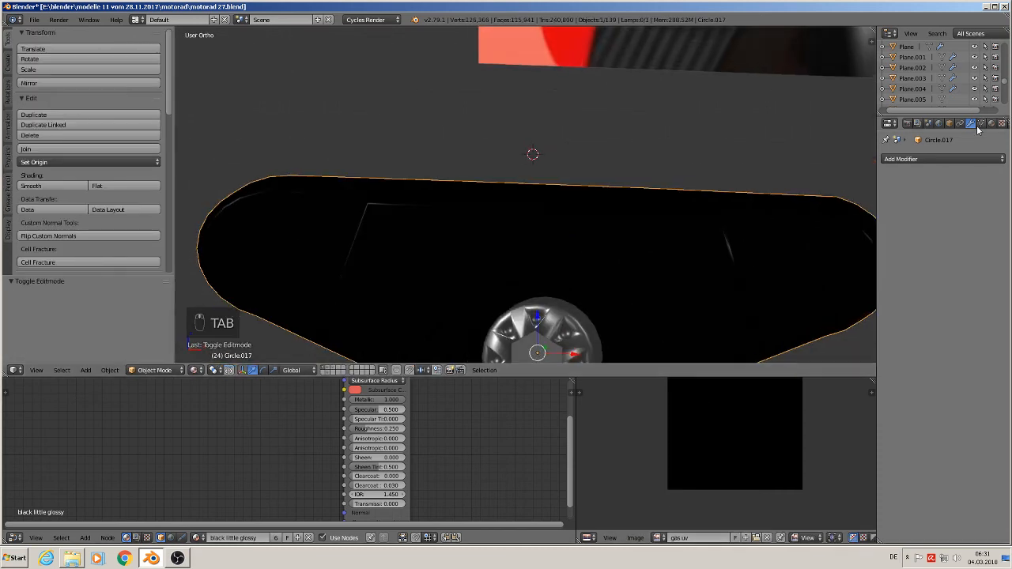
click(992, 124)
click(1000, 159)
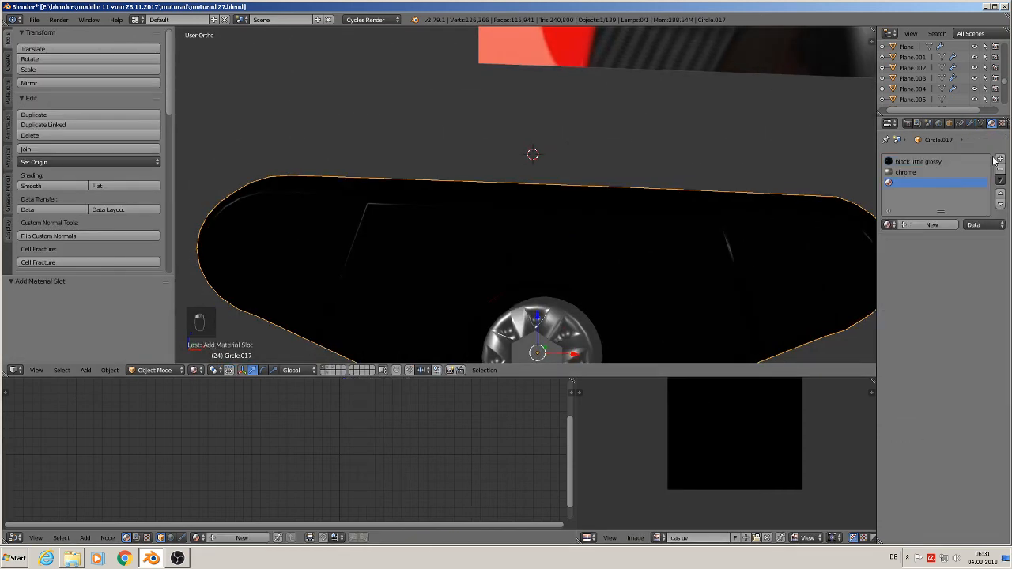
click(934, 226)
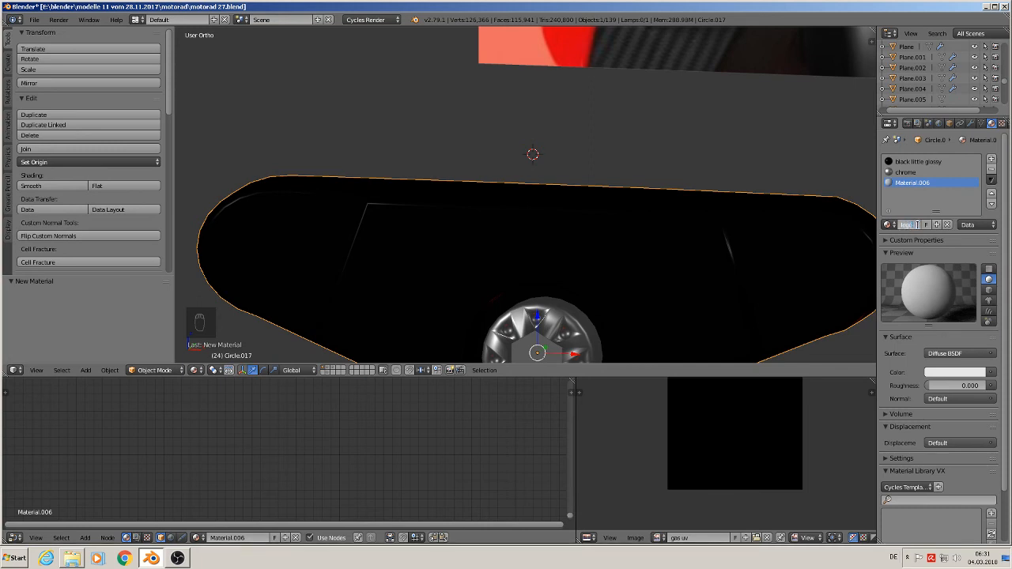
key(Return)
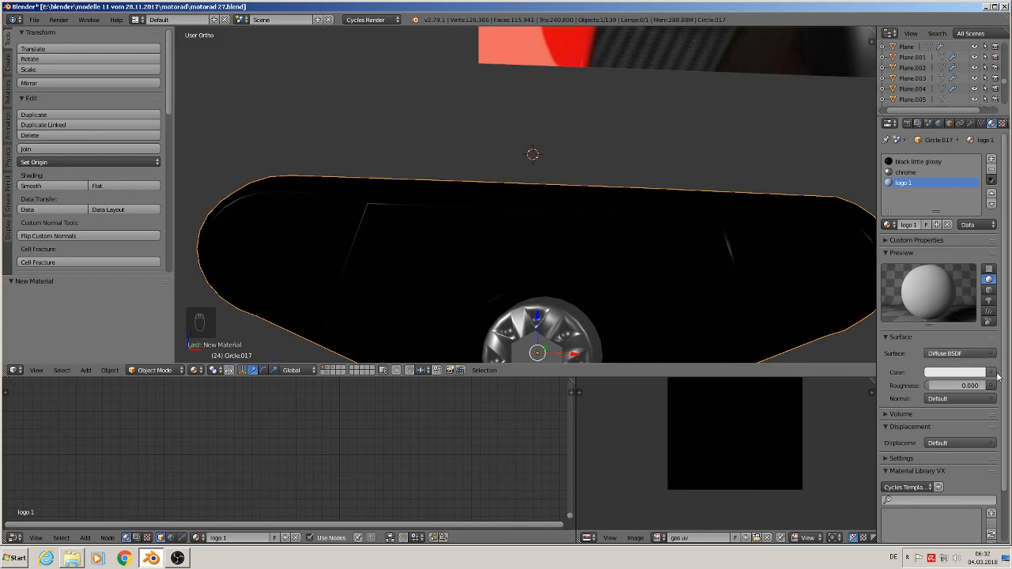
Move the logo 1 material's Diffuse BSDF node up and add a Texture Coordinate node well ahead of it
key(Home)
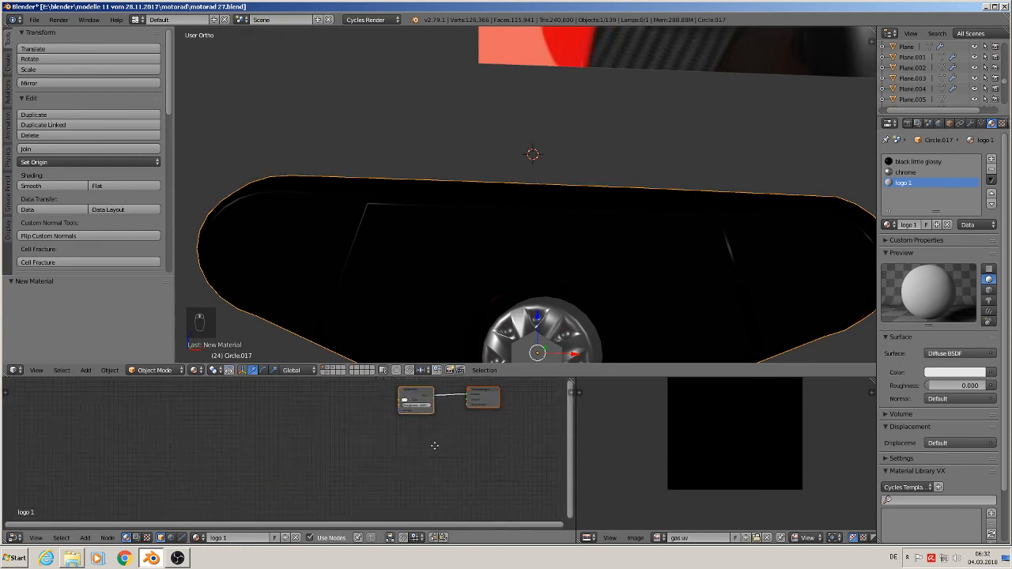
scroll(393, 476, up, 3)
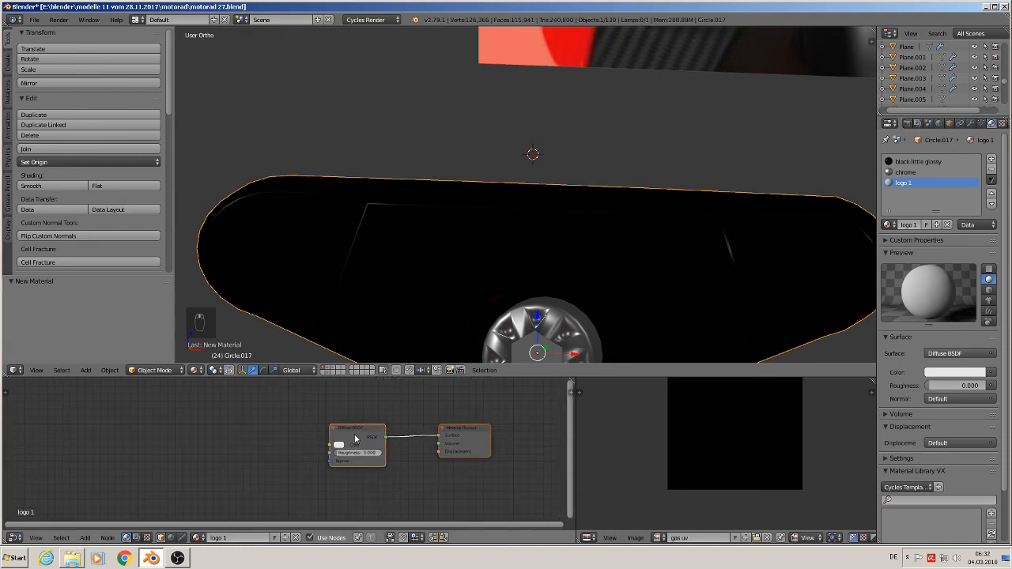
drag(355, 433, 341, 405)
click(85, 538)
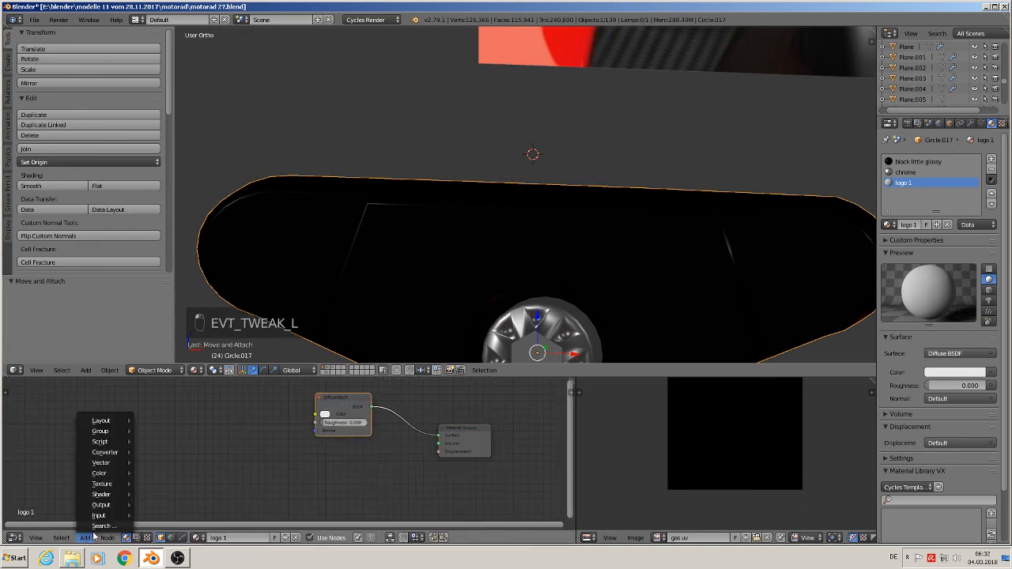
scroll(161, 489, down, 3)
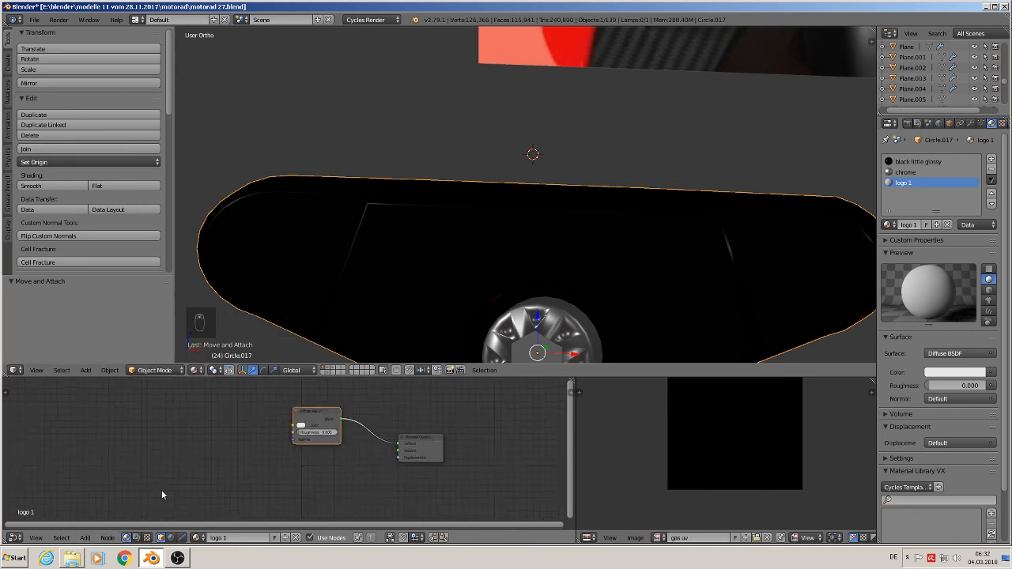
middle_drag(230, 472, 388, 446)
click(87, 537)
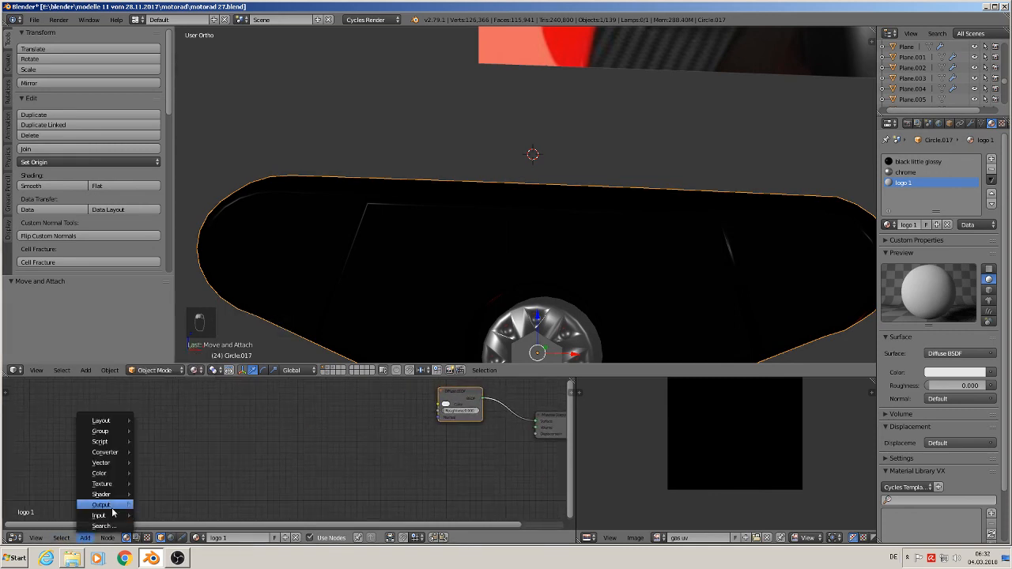
mouse_move(101, 516)
click(191, 481)
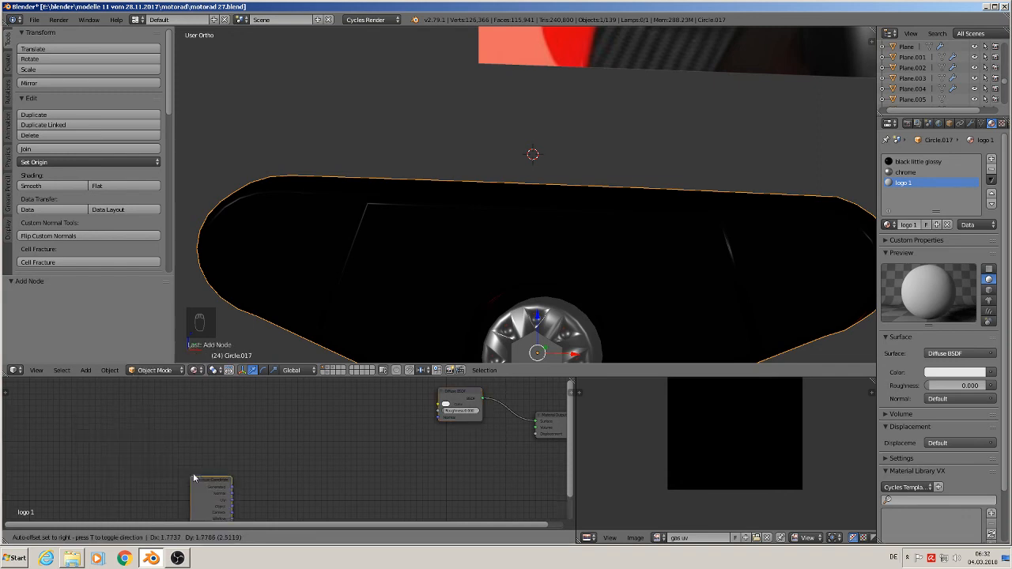
click(85, 433)
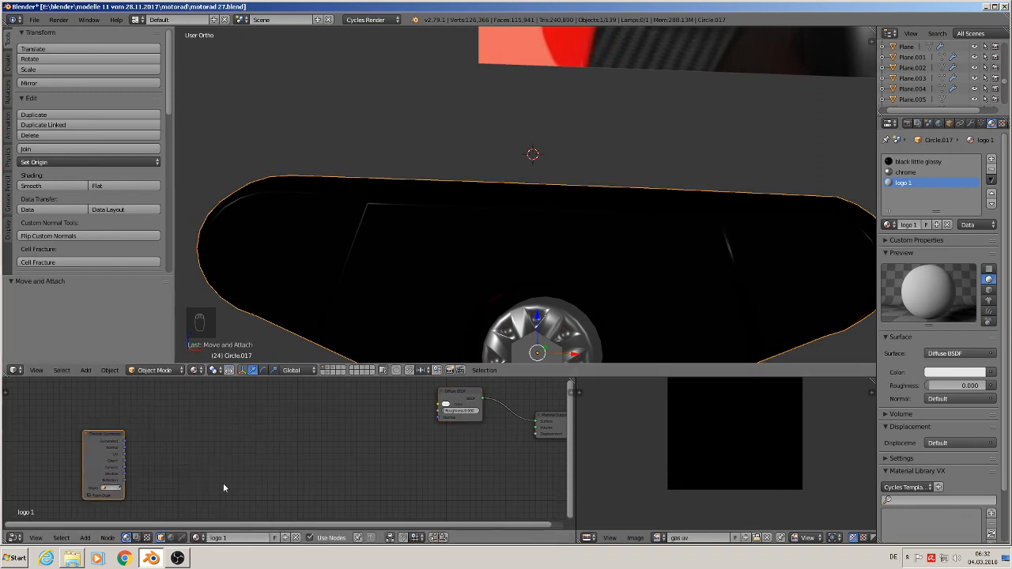
Add a Mapping node after the Texture Coordinate node and an Image Texture node after the Mapping node
click(85, 538)
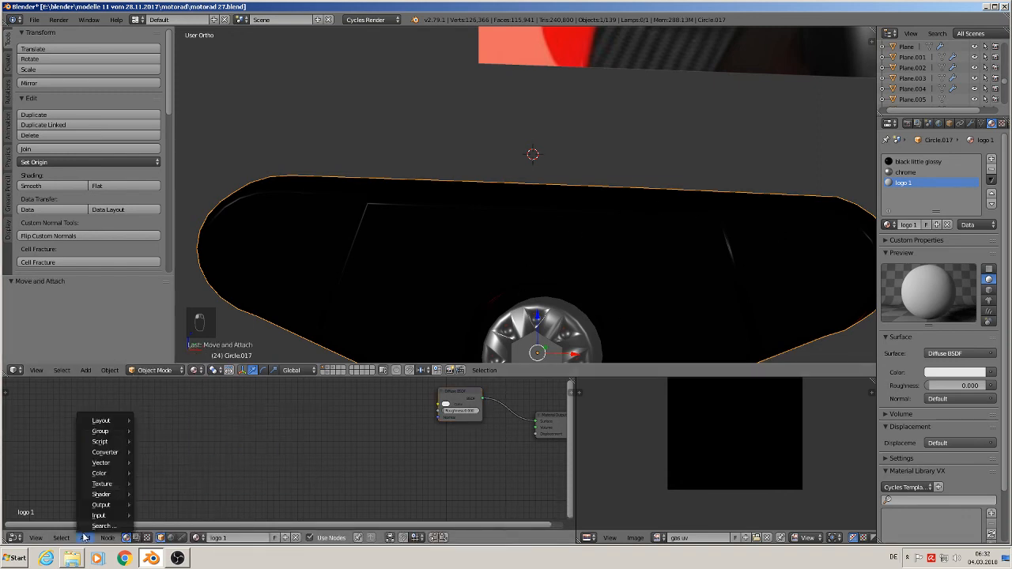
mouse_move(111, 465)
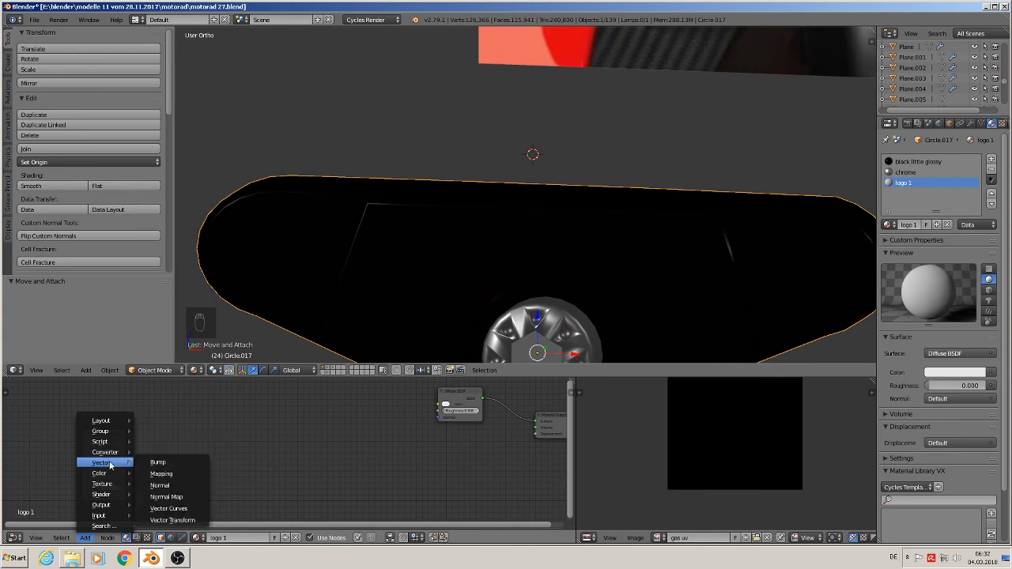
click(161, 474)
click(138, 452)
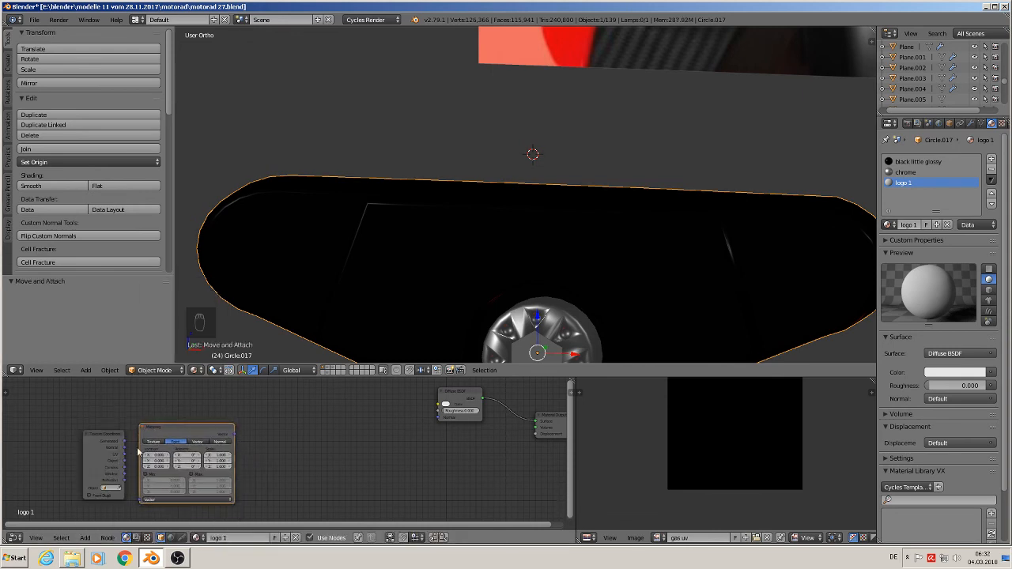
click(83, 537)
mouse_move(113, 488)
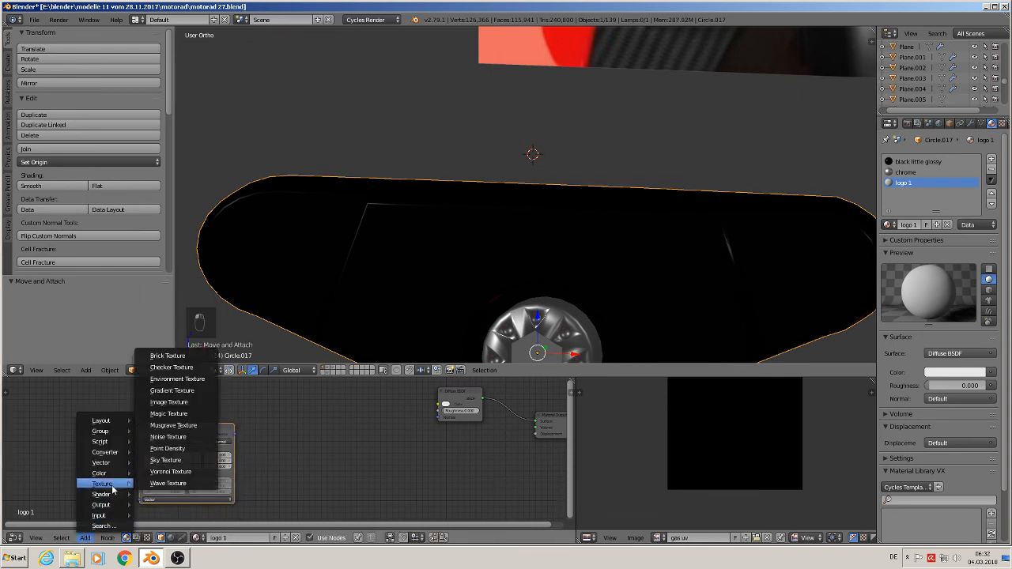
click(169, 401)
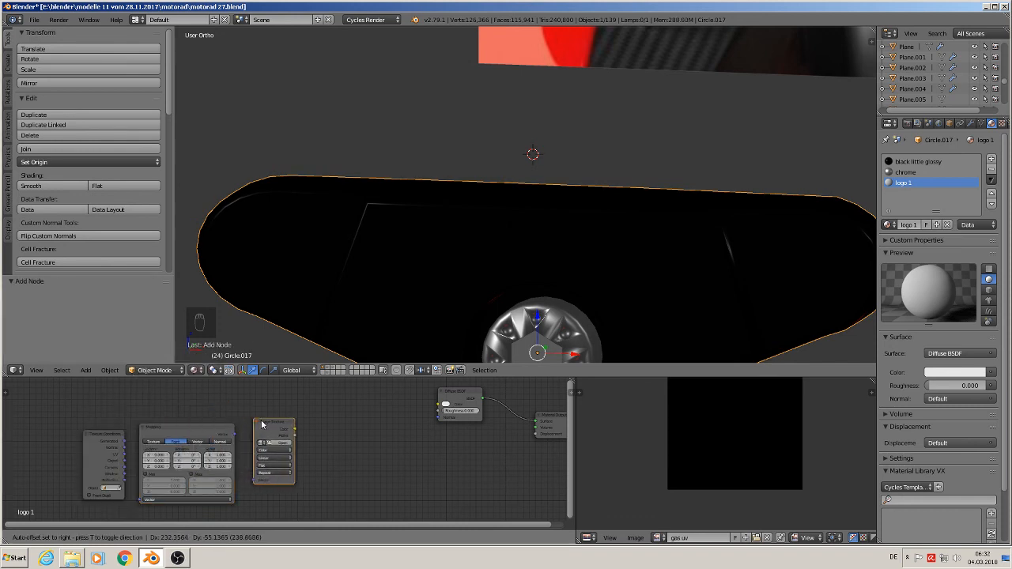
click(287, 429)
scroll(118, 475, up, 1)
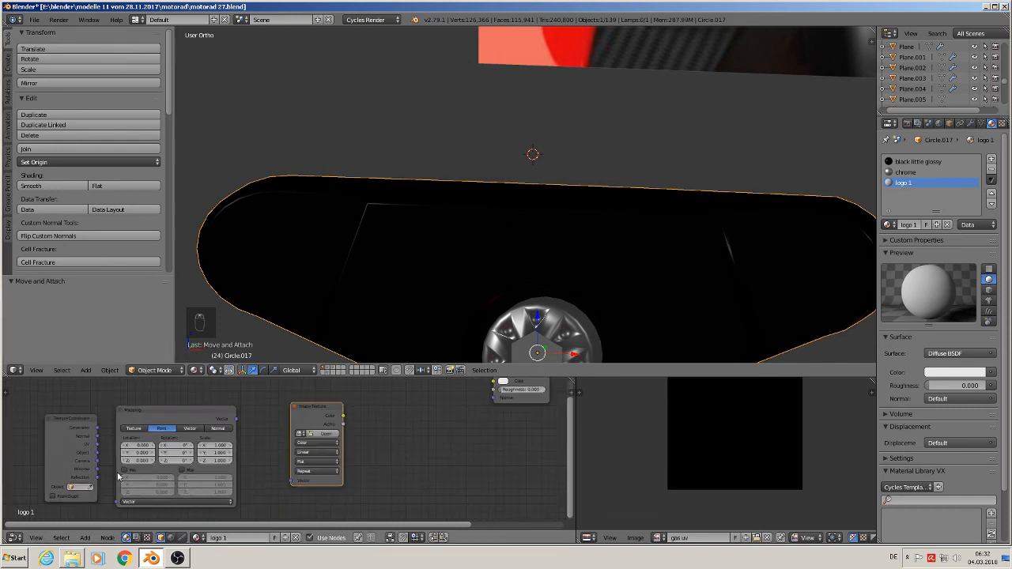
Link the Texture Coordinate UV output to the Mapping node, set it to Texture, and link it into the Image Texture node
drag(96, 445, 117, 502)
click(135, 429)
drag(235, 420, 302, 483)
Link the Image Texture's Color output to the Diffuse BSDF's Color input and place the Diffuse BSDF closer to it
middle_drag(439, 475, 349, 505)
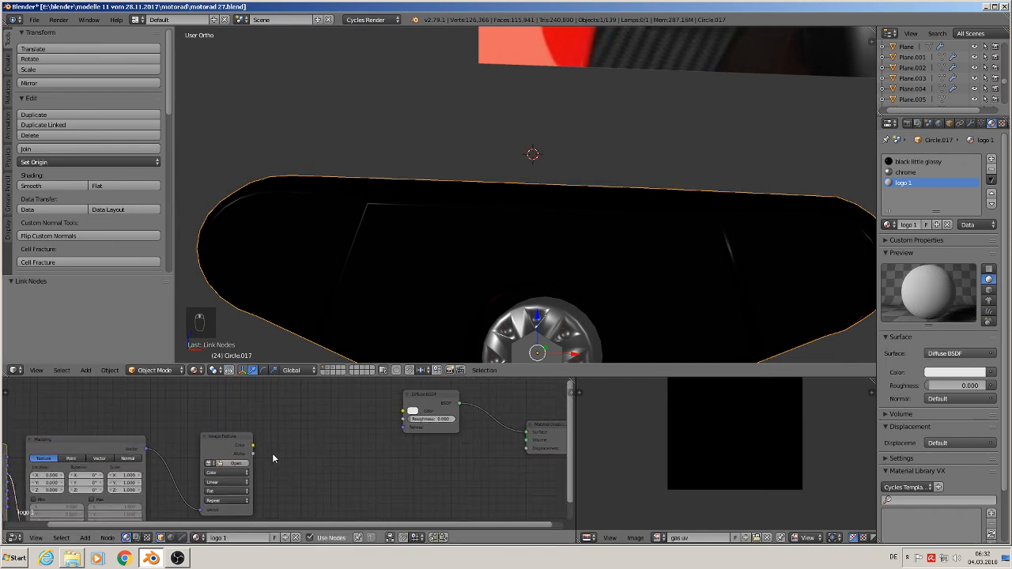
drag(253, 446, 330, 412)
click(427, 401)
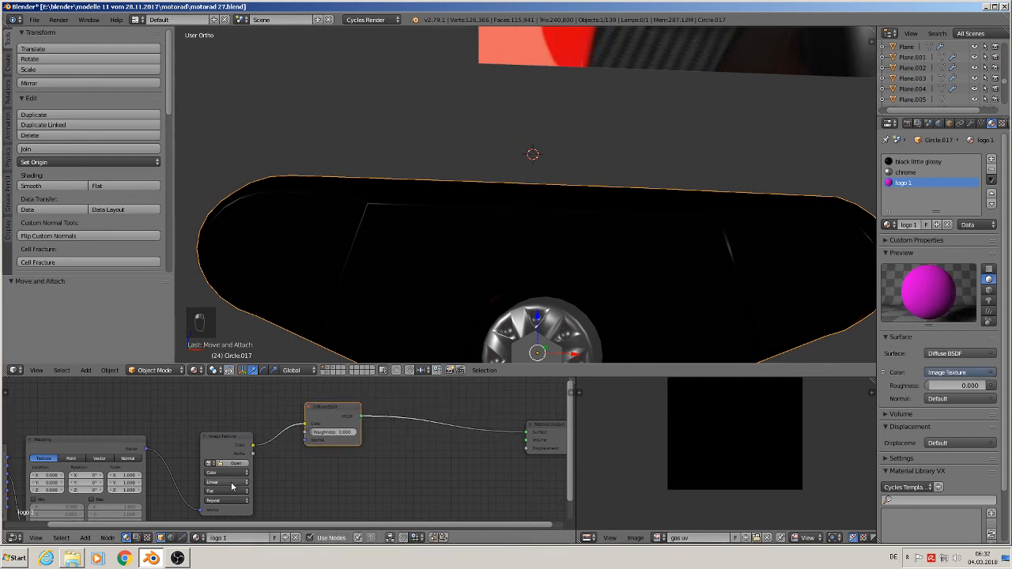
Load blendersymbol1.png from the textures folder into the Image Texture node, browsing the files as thumbnails
scroll(235, 480, up, 2)
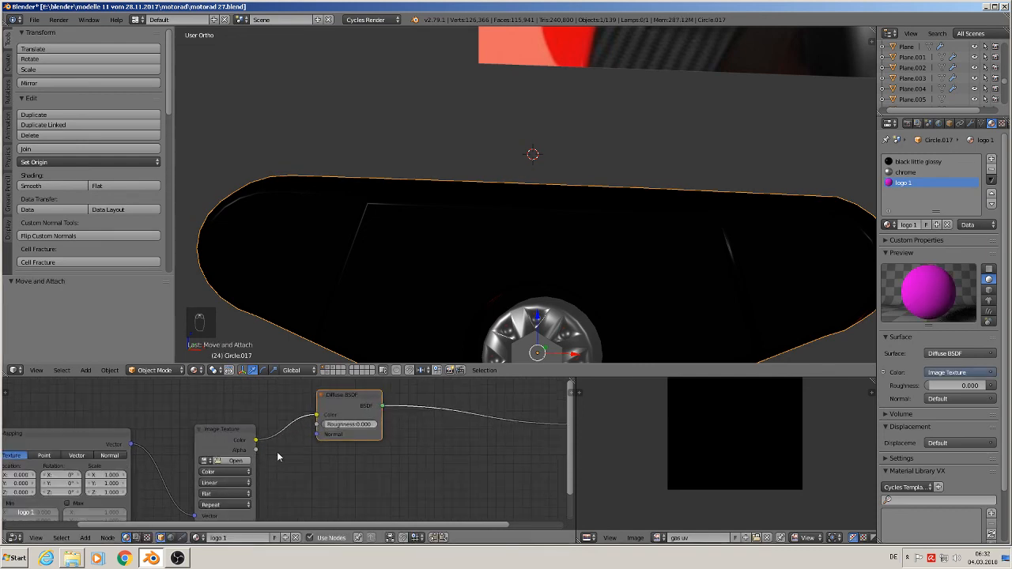
click(234, 461)
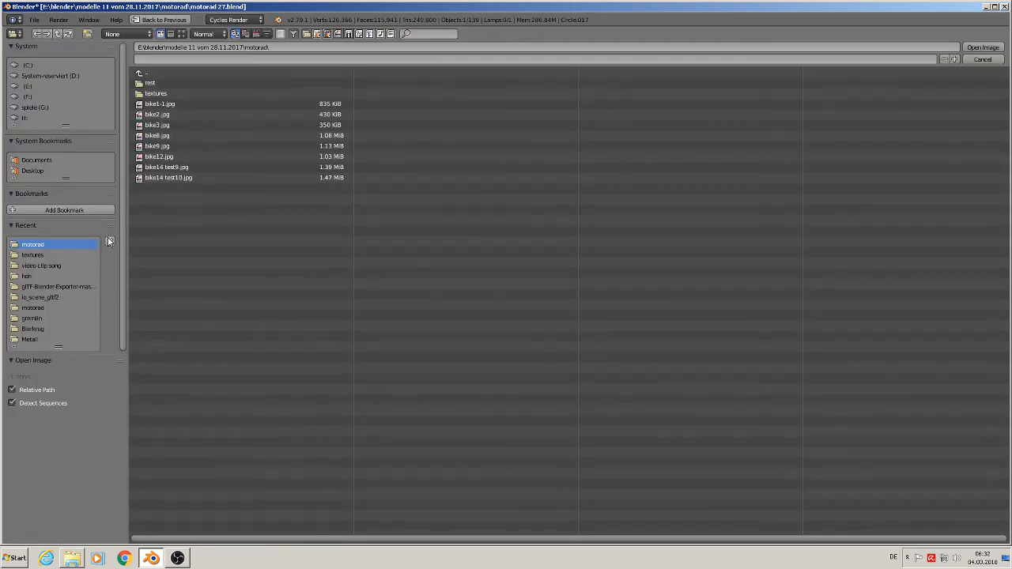
click(162, 94)
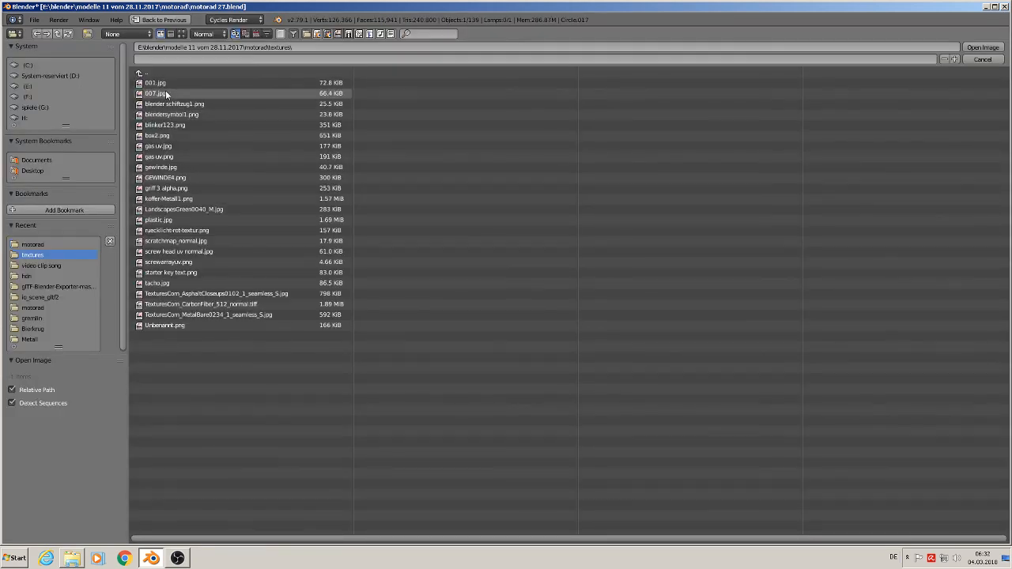
click(180, 34)
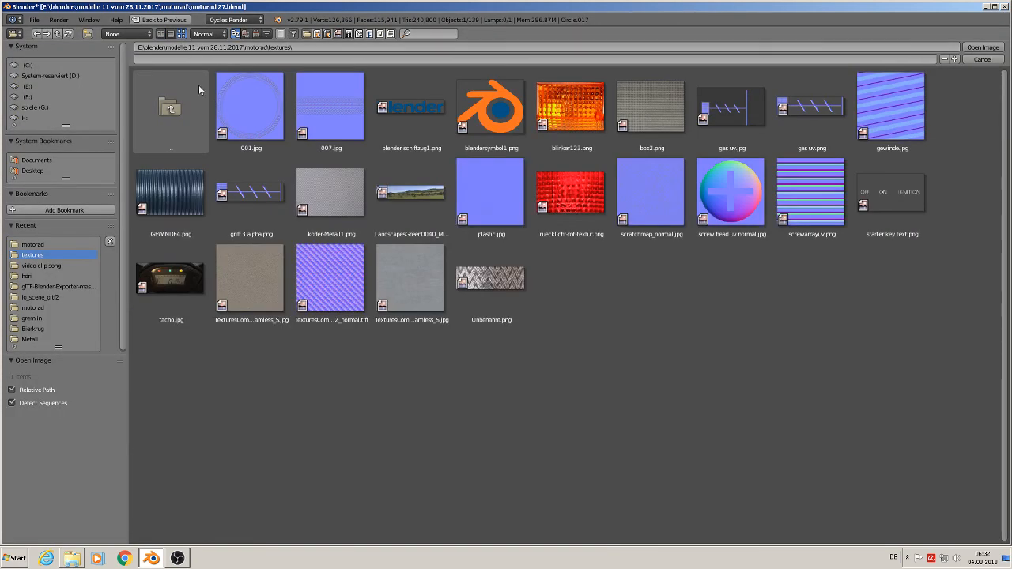
double_click(496, 112)
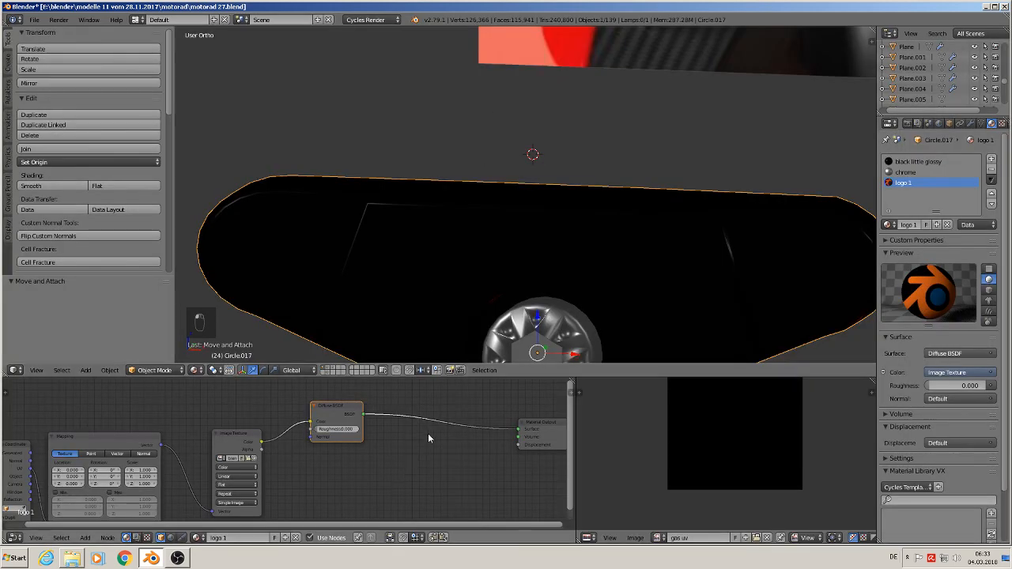
Edit the clamp plate's mesh in front view and assign the logo 1 material to the recess floor face
middle_drag(434, 464, 289, 463)
key(KP_1)
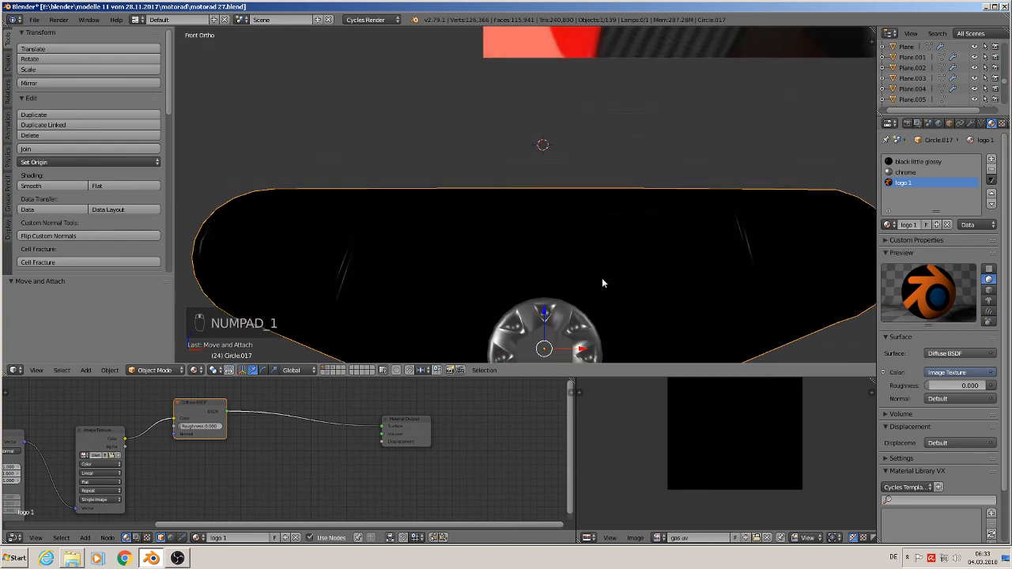
key(Tab)
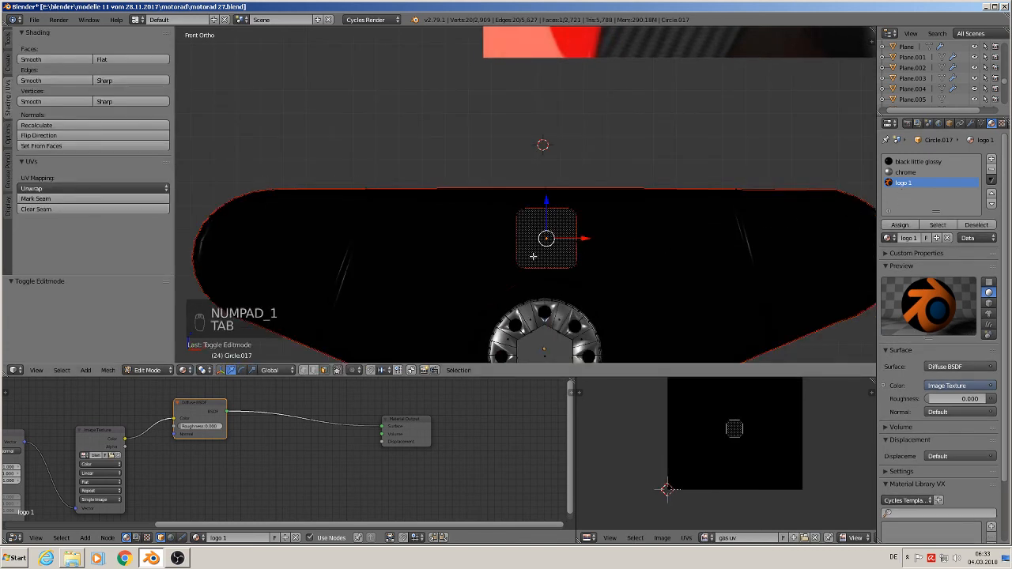
right_click(546, 241)
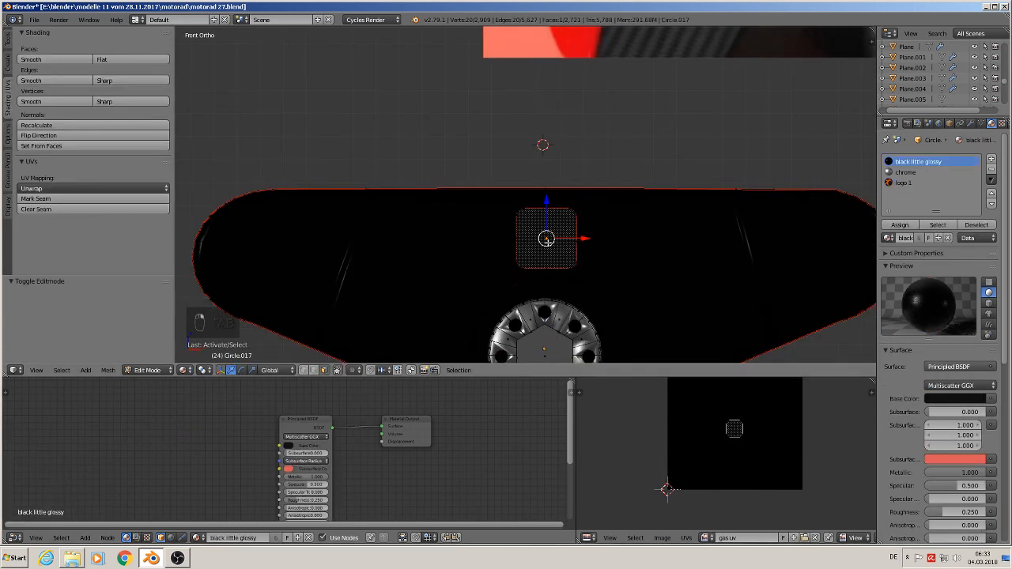
click(903, 182)
click(899, 225)
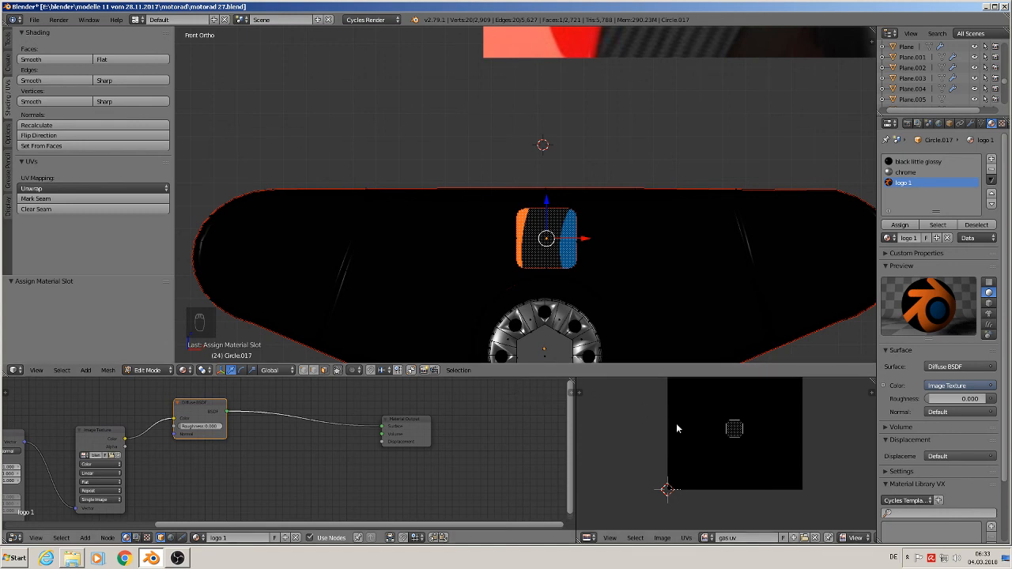
Display blendersymbol1.png behind the recess face's UVs in the UV editor
click(706, 538)
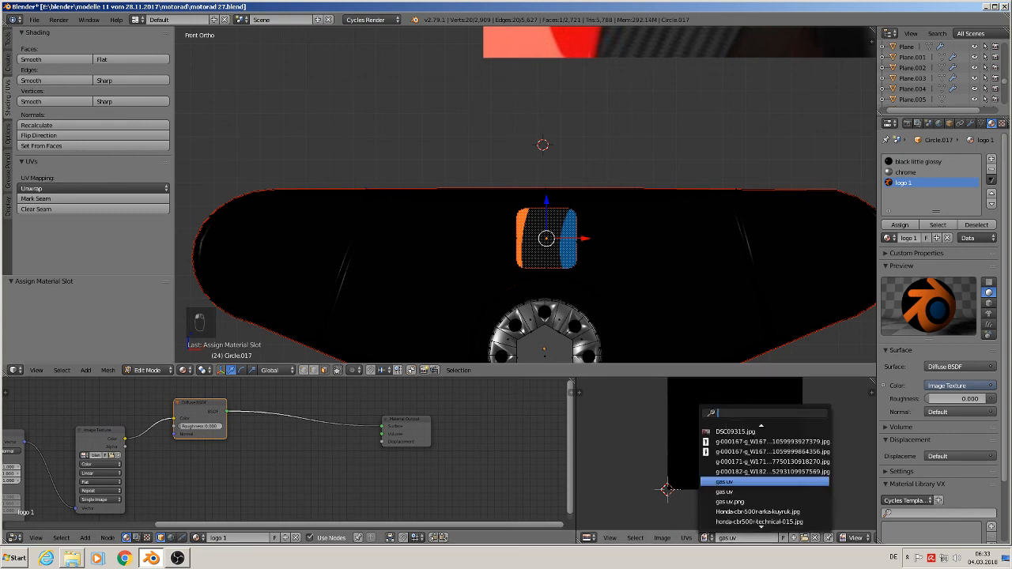
scroll(735, 494, down, 12)
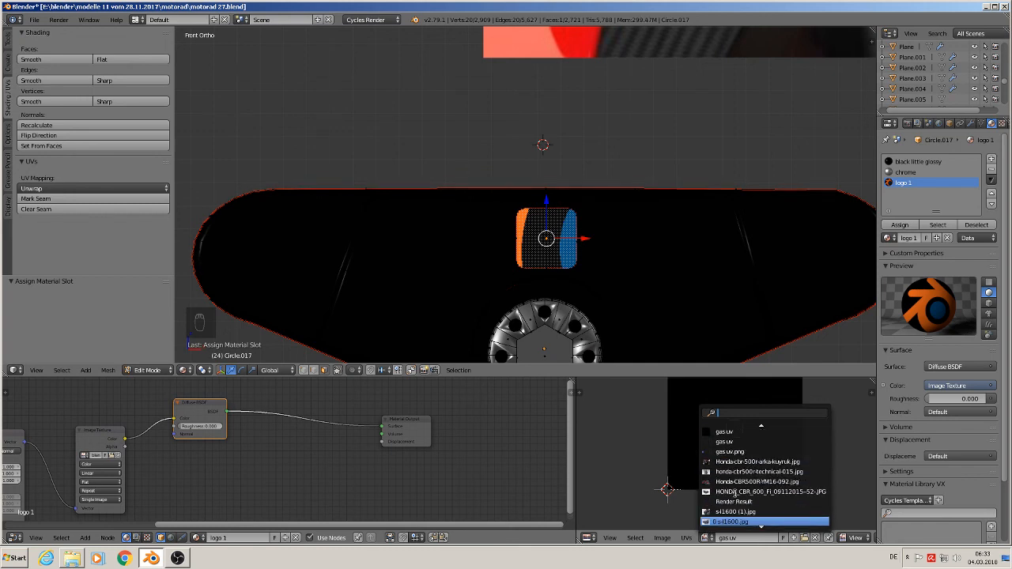
scroll(735, 494, up, 7)
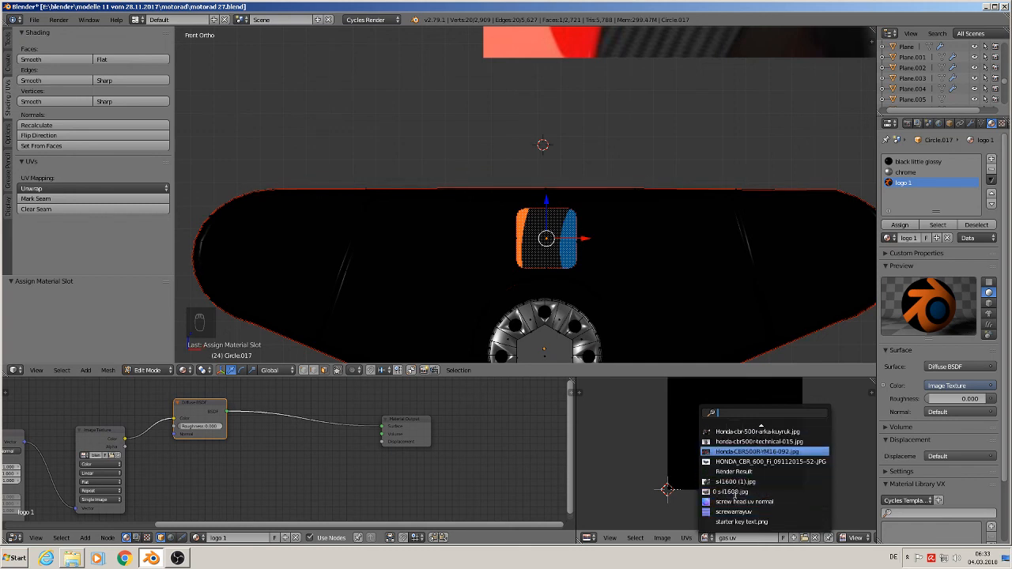
scroll(736, 494, up, 12)
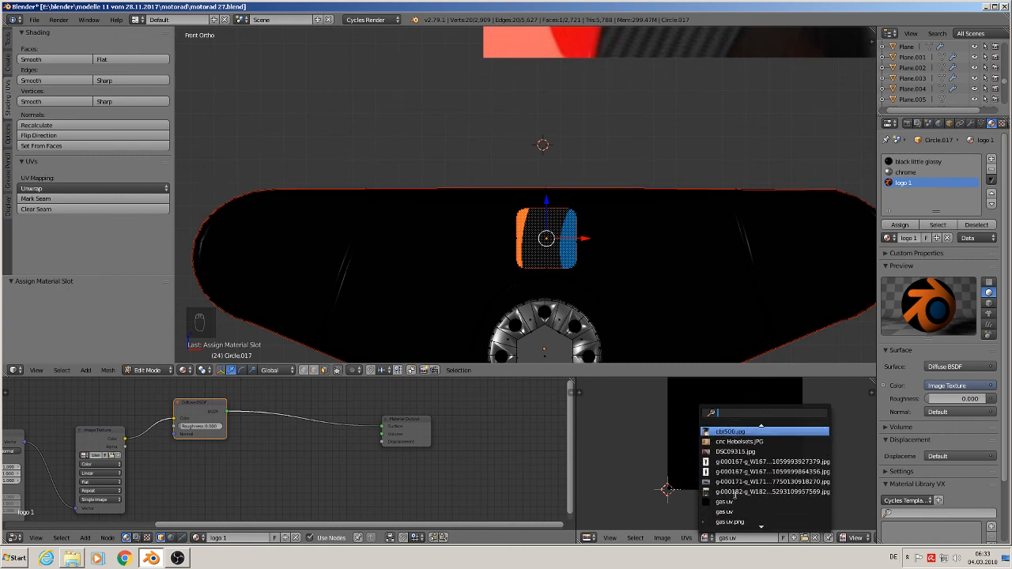
click(739, 431)
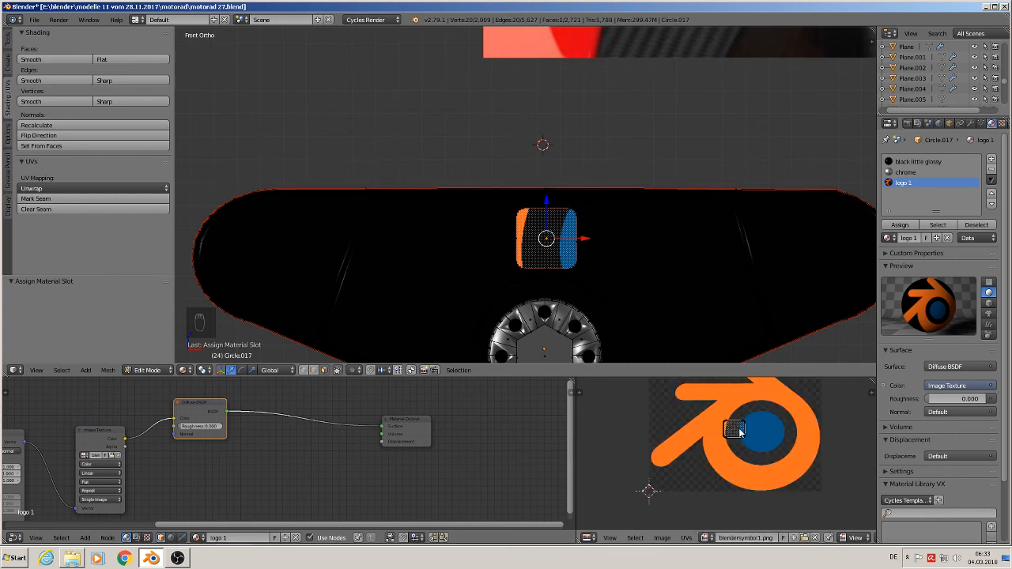
Select all UVs of the recess face and scale them about 9.845 times so they surround the logo
scroll(721, 433, down, 1)
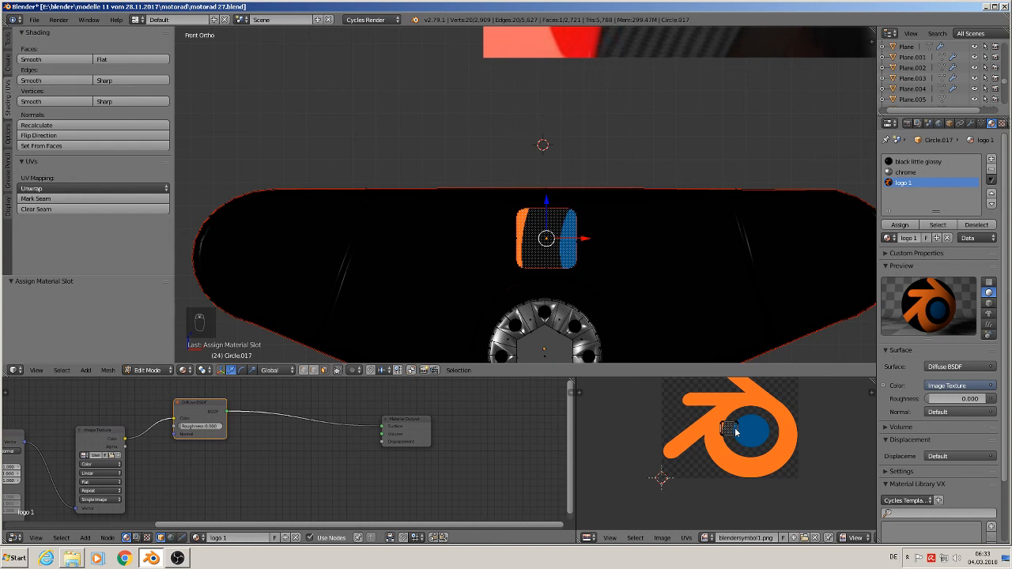
middle_drag(736, 431, 702, 486)
key(a)
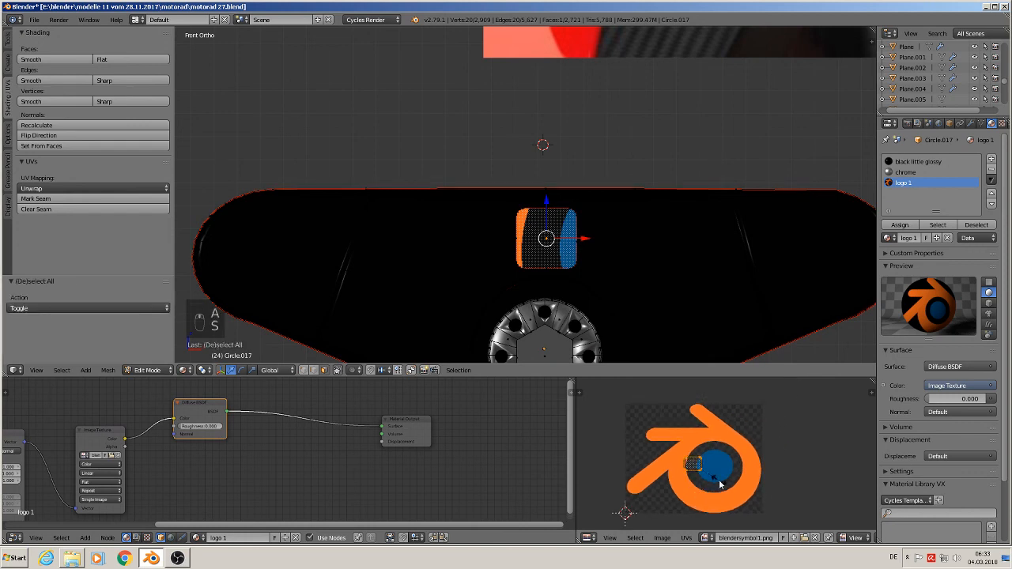
key(s)
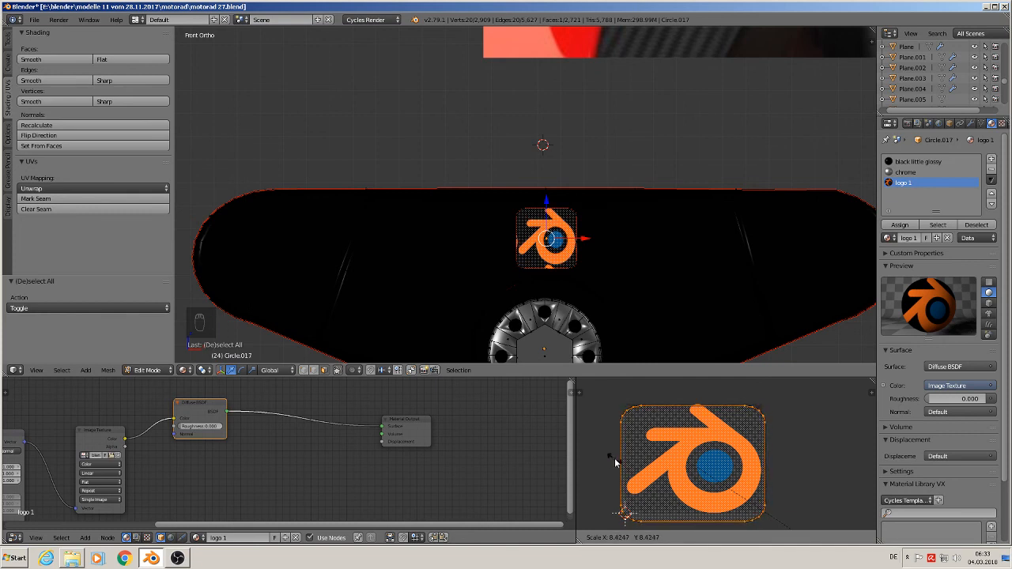
click(607, 466)
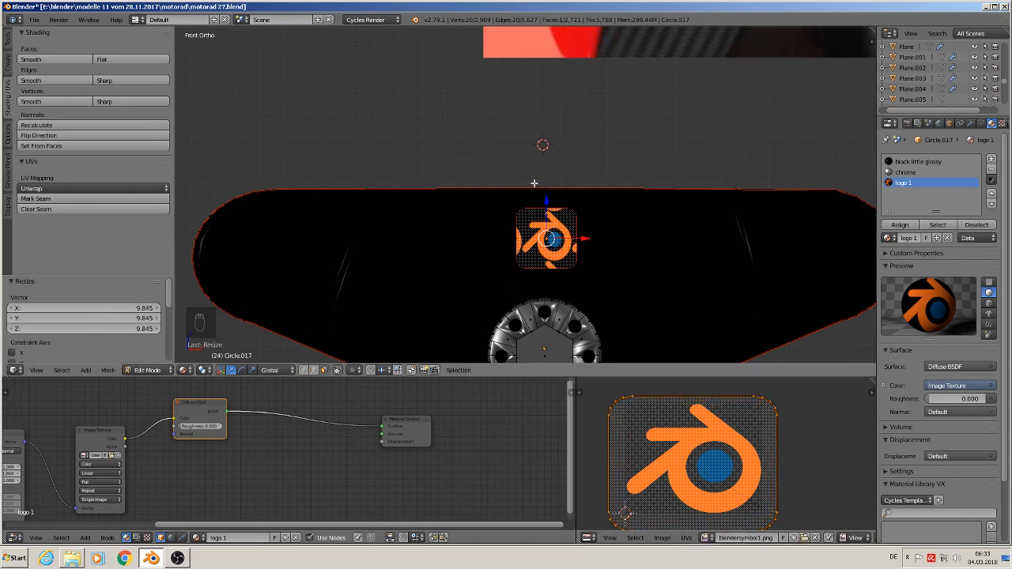
Enable the Mapping node's Min and Max limits to stop the logo repeating, and leave mesh editing
ctrl+scroll(317, 443, left, 6)
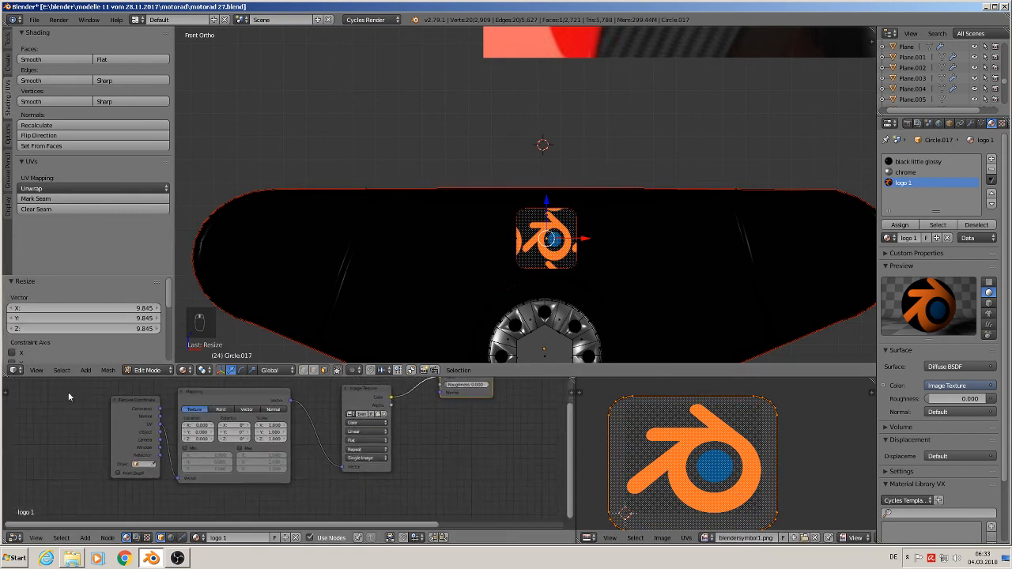
scroll(283, 460, up, 1)
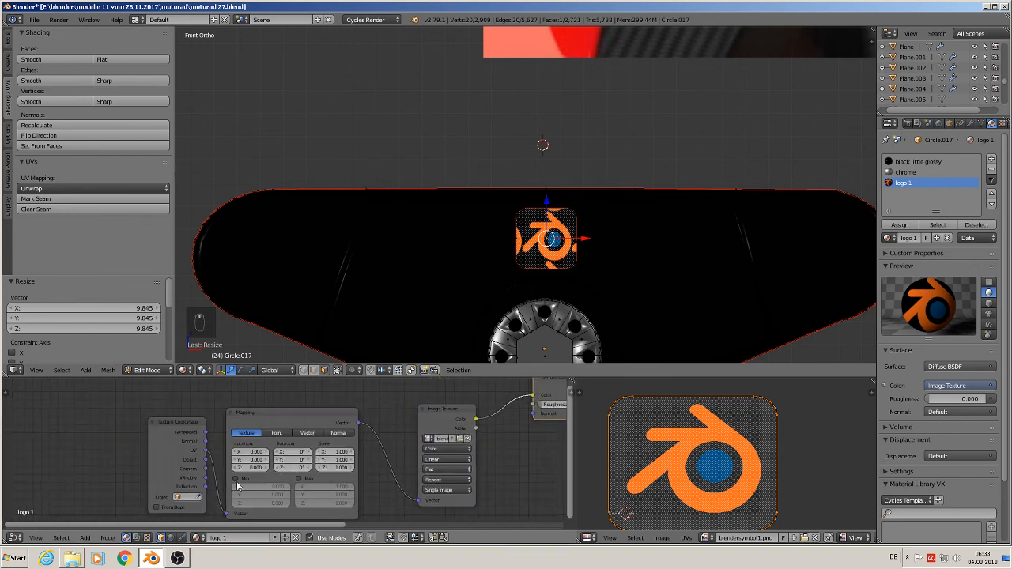
click(235, 480)
click(299, 479)
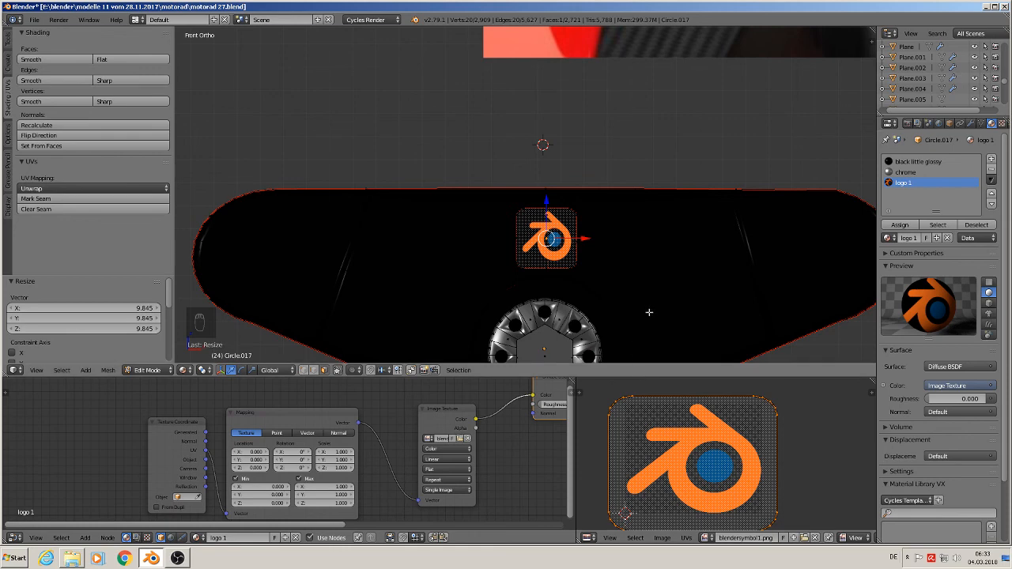
key(Tab)
Examine the logo on the clamp plate up close and check the plate with Rendered viewport shading
middle_drag(635, 307, 603, 300)
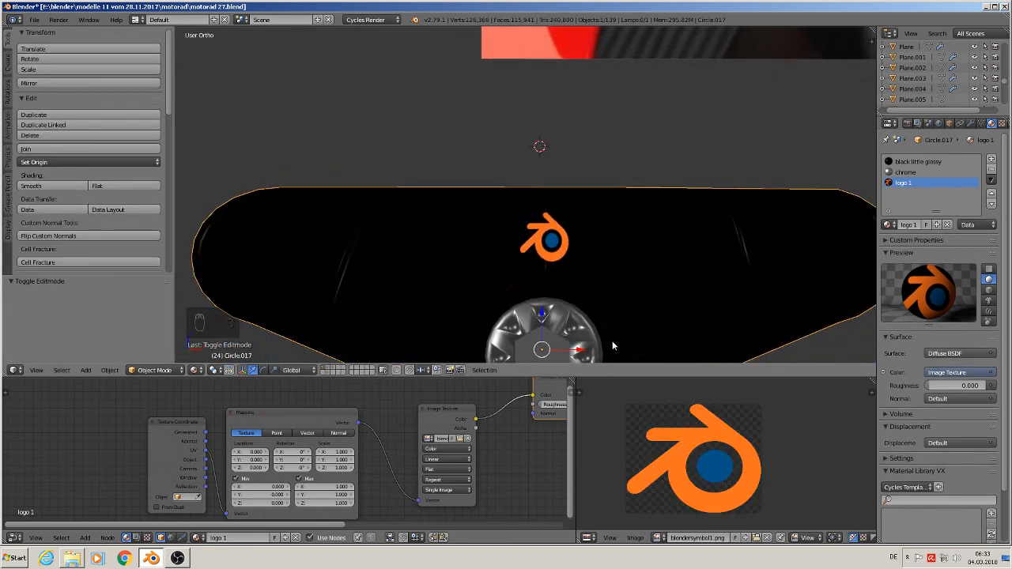
scroll(589, 301, up, 5)
middle_drag(523, 266, 511, 284)
scroll(510, 285, down, 6)
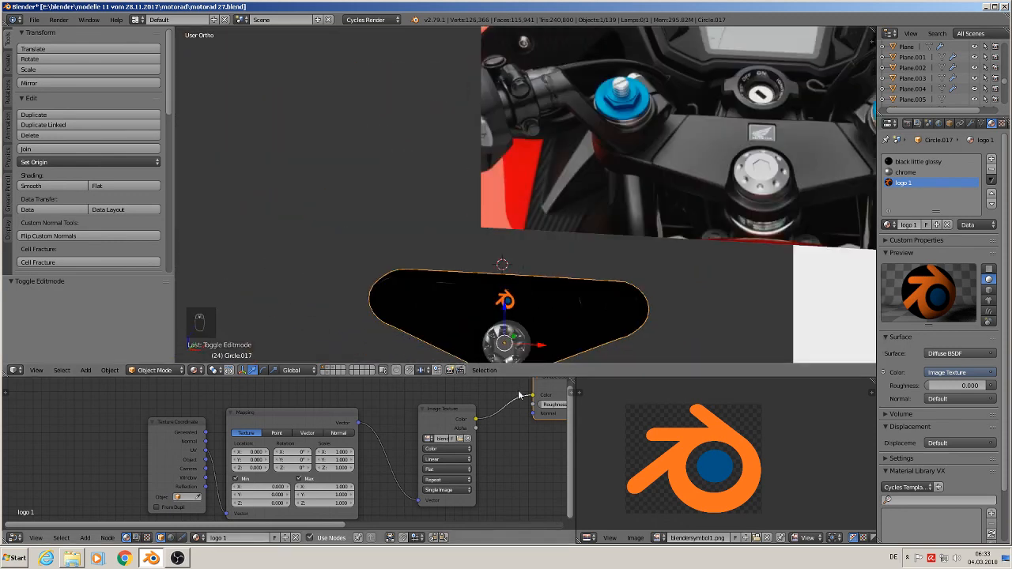
middle_drag(519, 394, 337, 446)
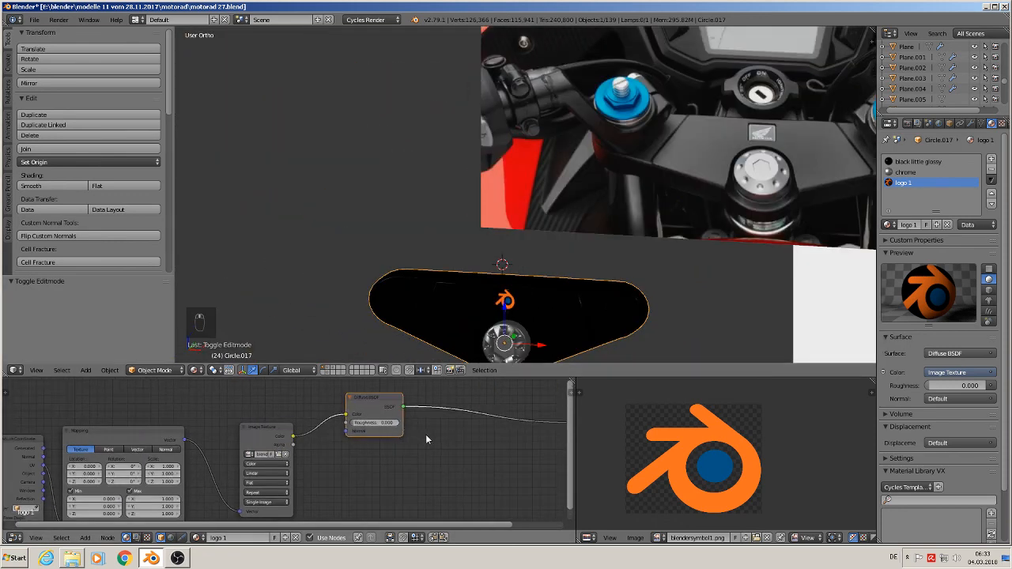
middle_drag(425, 439, 312, 467)
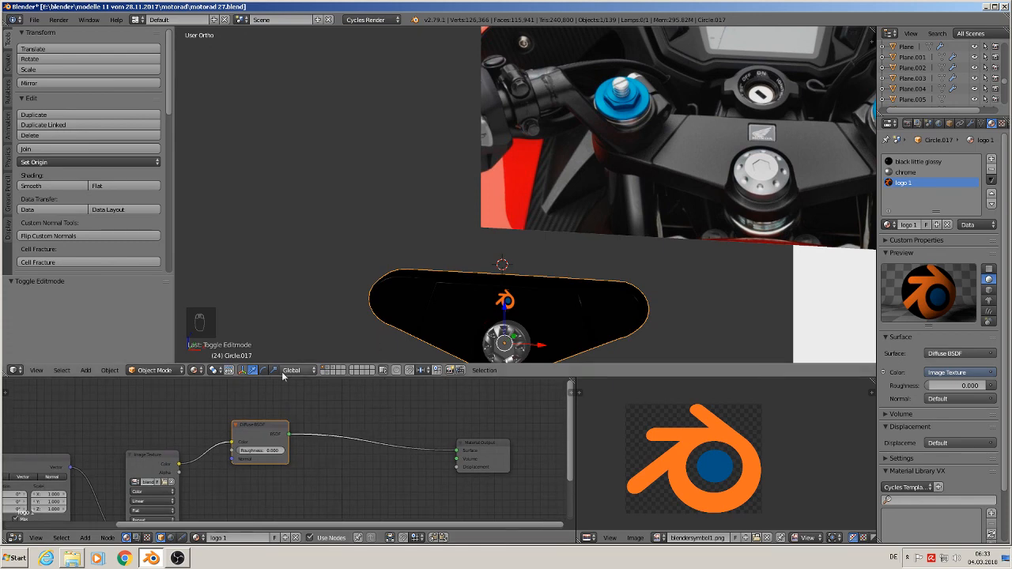
click(196, 370)
click(215, 300)
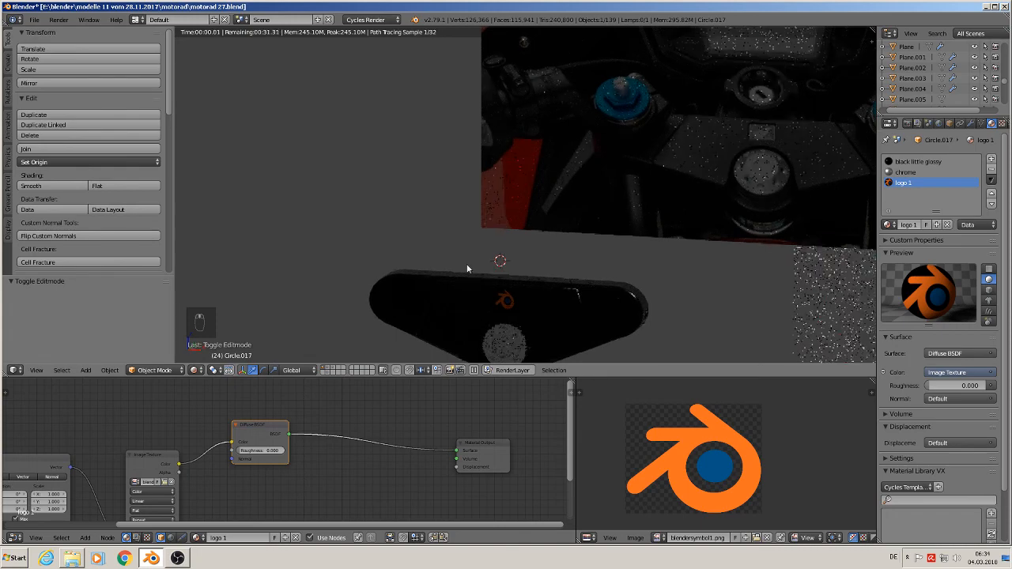
middle_drag(466, 263, 518, 167)
scroll(518, 253, up, 6)
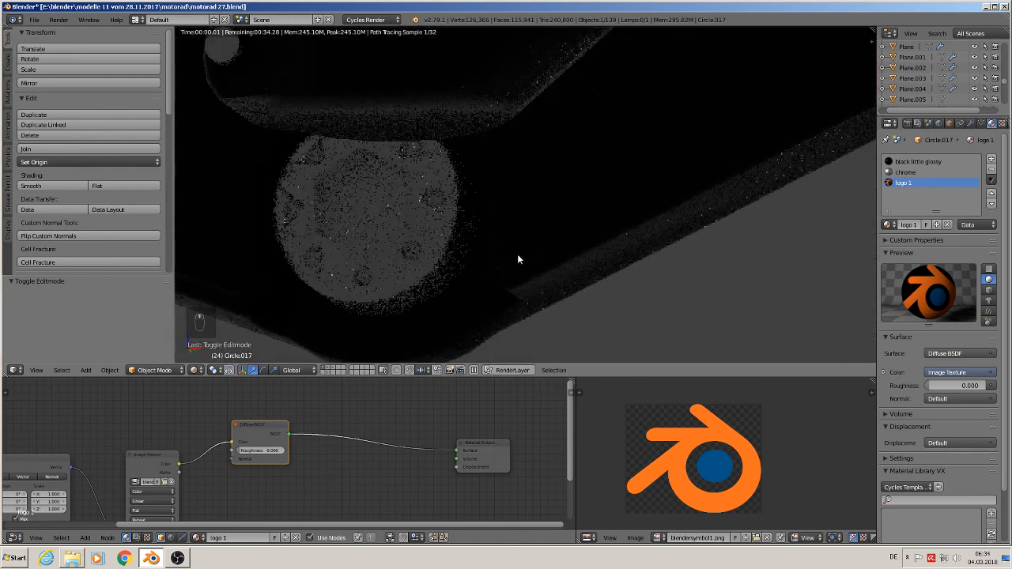
Select the clamp plate and add an Edge Split modifier to it
right_click(411, 222)
scroll(418, 220, down, 4)
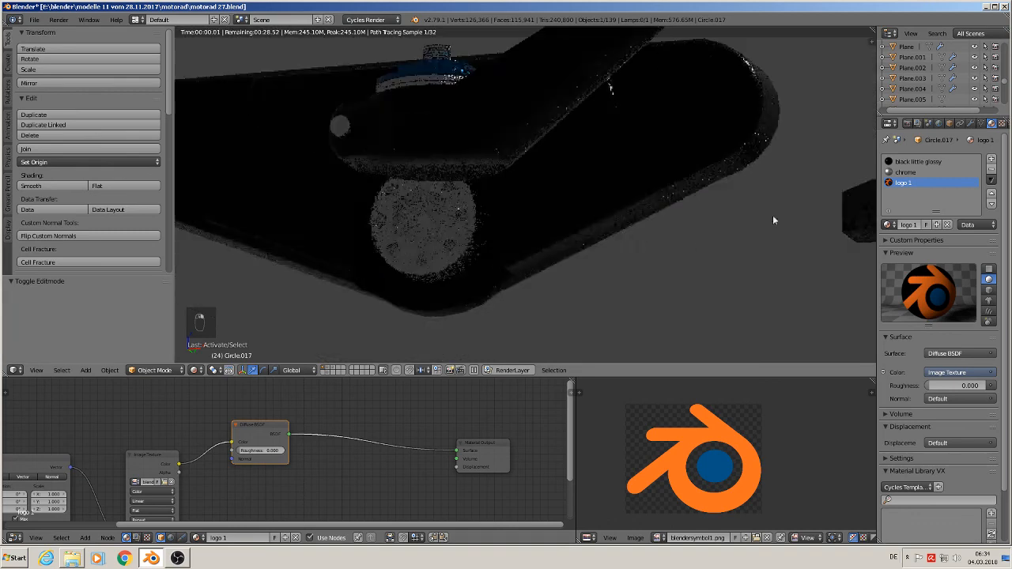
click(971, 124)
click(930, 160)
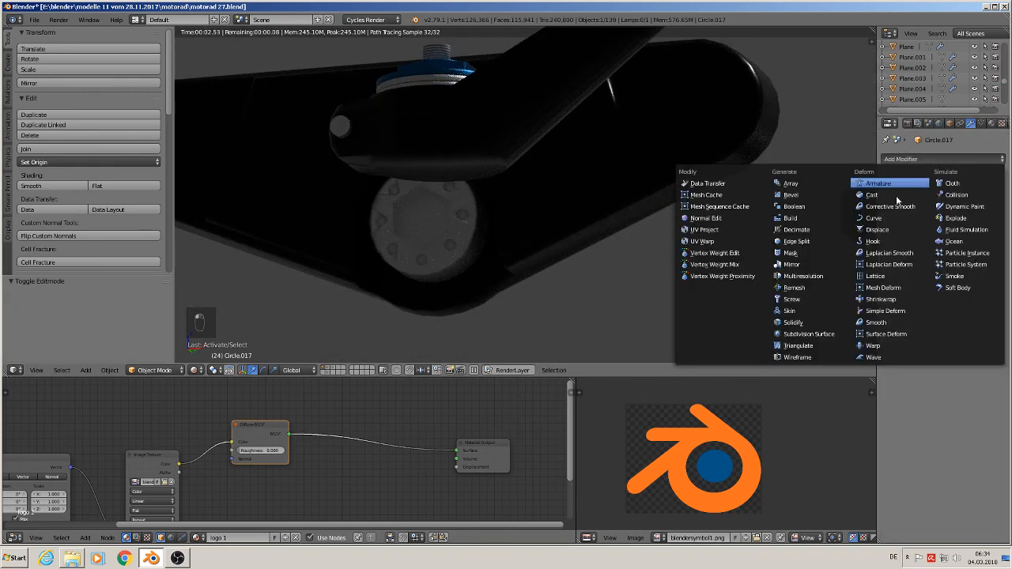
click(812, 241)
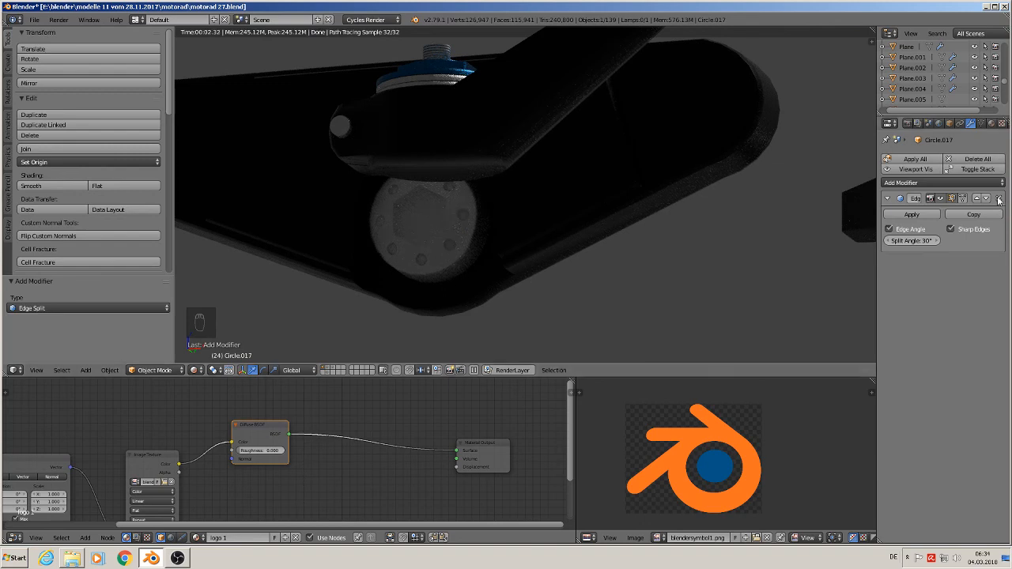
Return the viewport to Material shading and show the handlebar parts from the front
scroll(452, 226, down, 4)
click(201, 371)
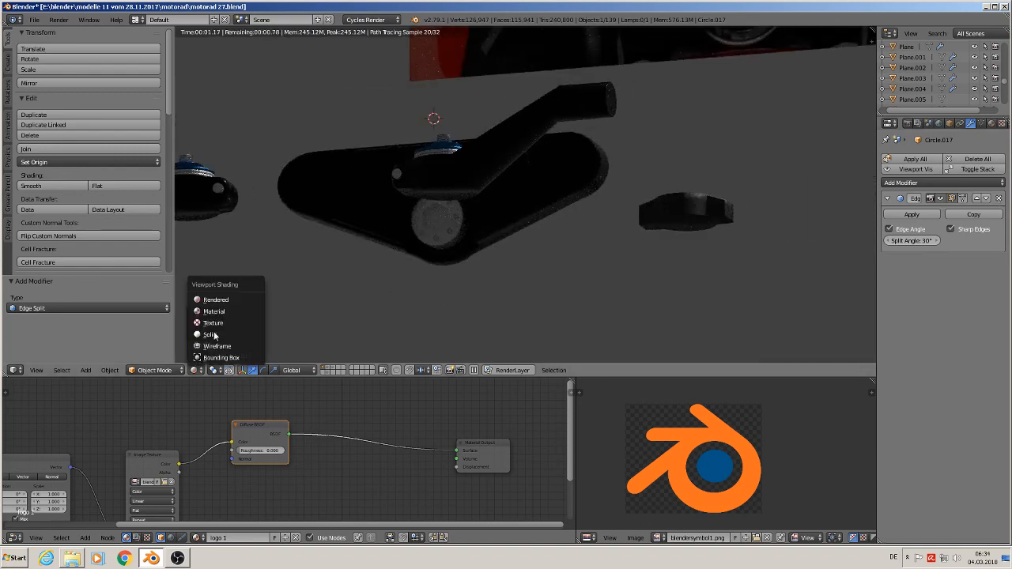
click(223, 312)
middle_drag(292, 268, 314, 283)
scroll(314, 282, down, 5)
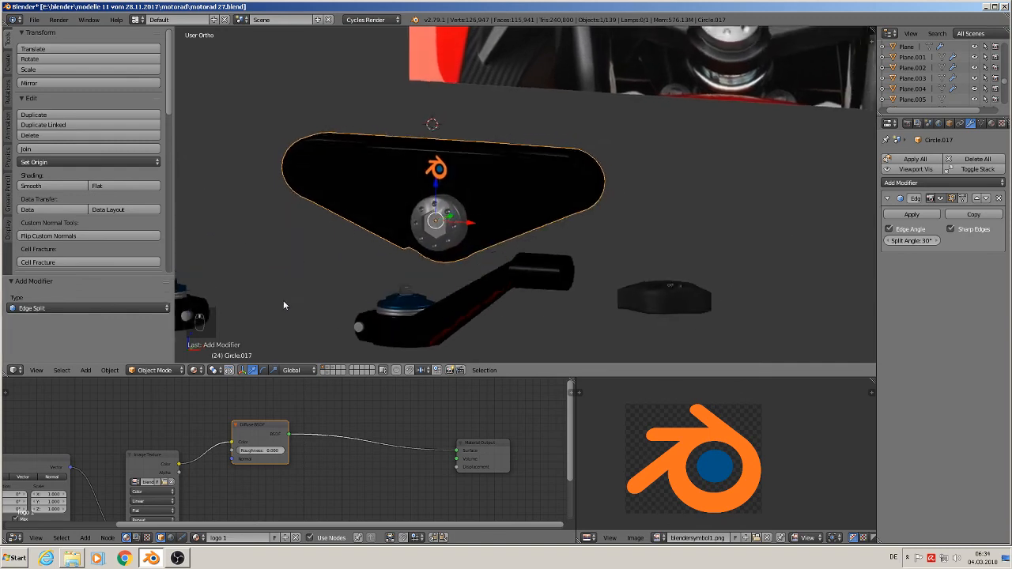
key(KP_1)
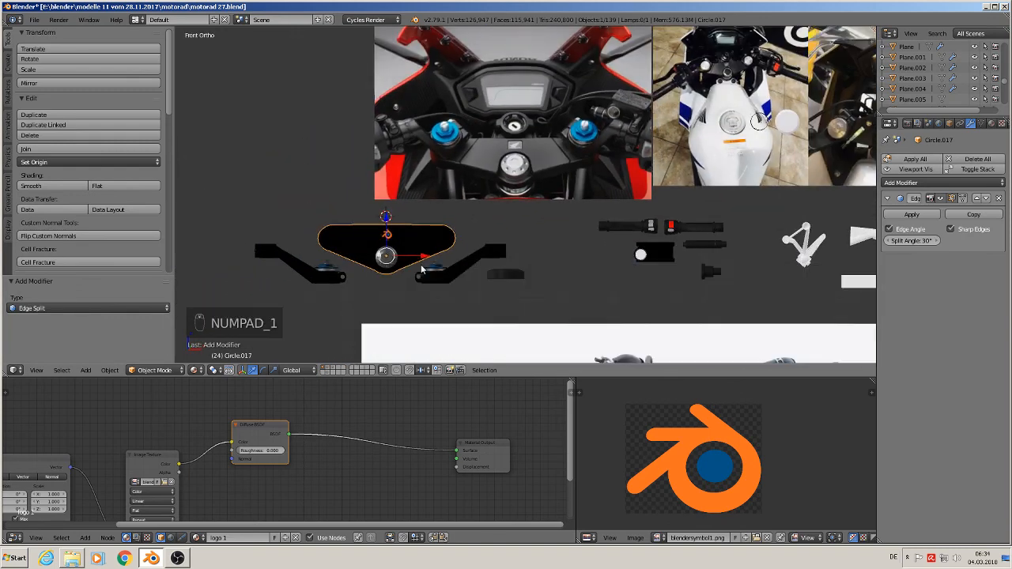
Save the blend file under its current name and deselect all objects
click(36, 18)
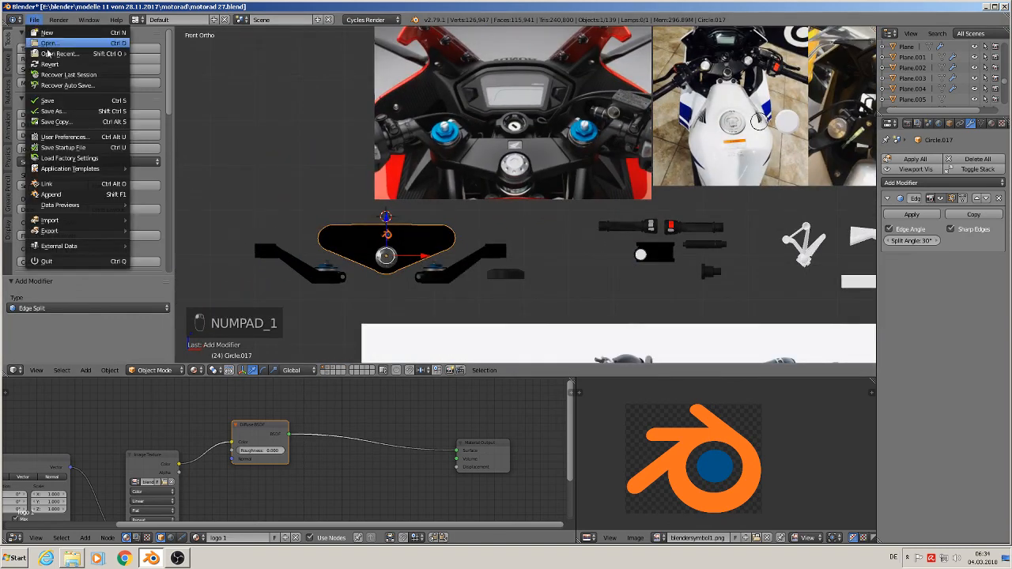
click(48, 101)
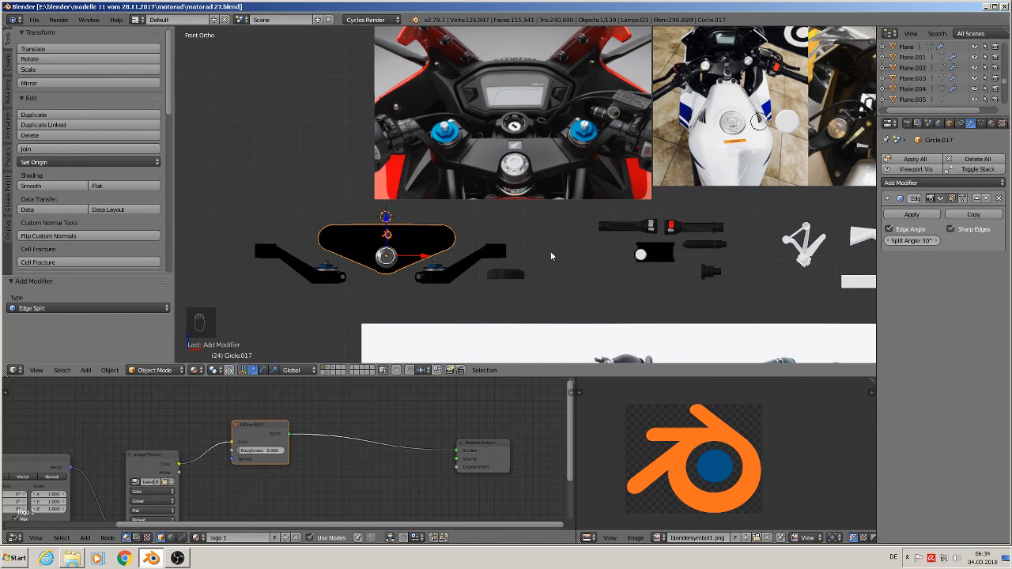
shift+middle_drag(548, 256, 448, 254)
key(a)
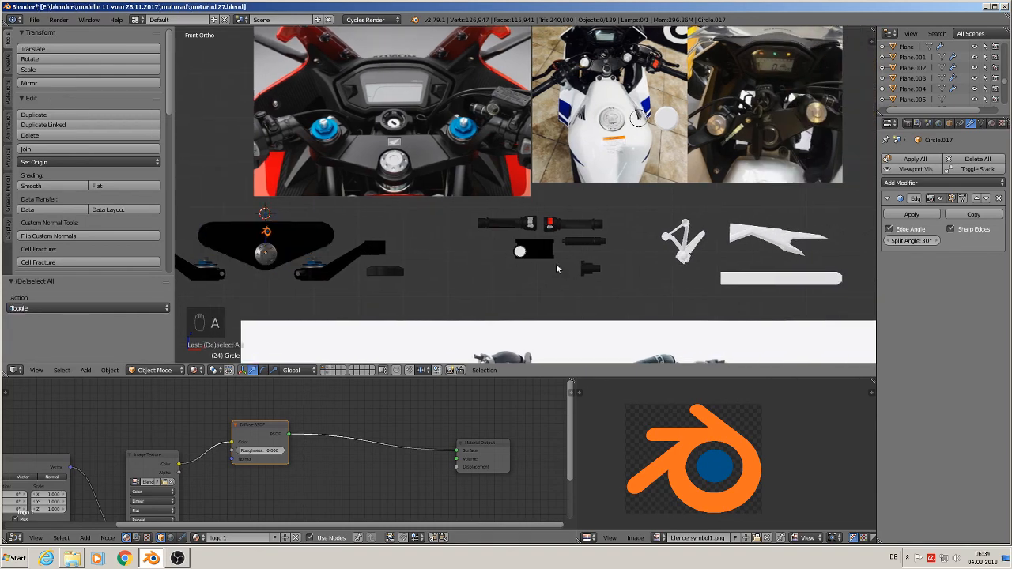
mouse_move(556, 264)
middle_down()
mouse_move(322, 263)
mouse_move(399, 283)
mouse_move(541, 252)
middle_up()
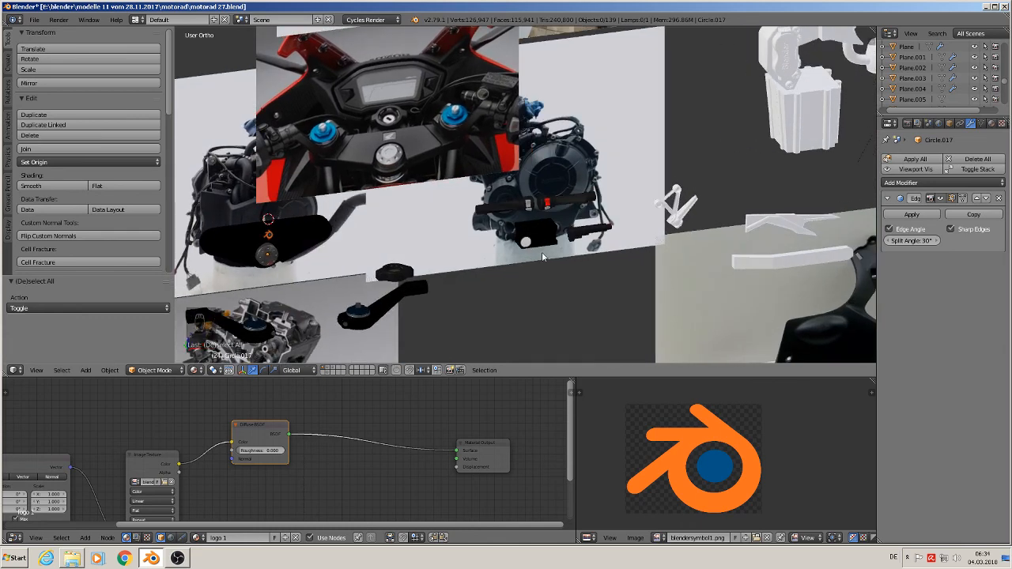
click(177, 559)
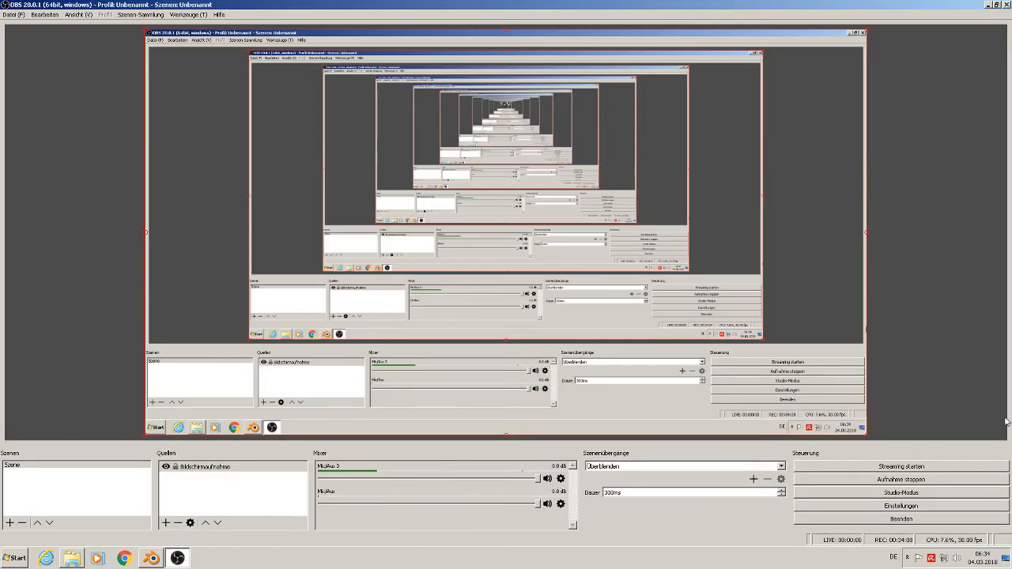